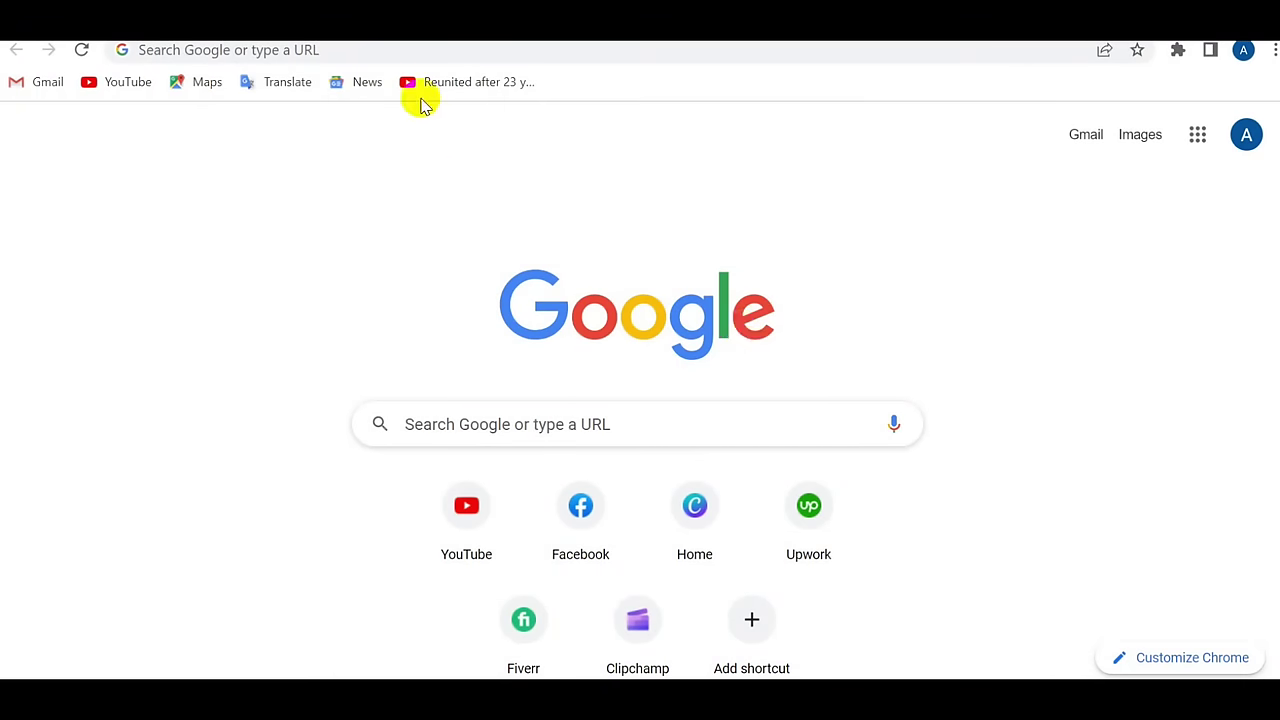
Load upwork.com and open your own freelancer profile from the find-work page.
left_click(416, 50)
type("u")
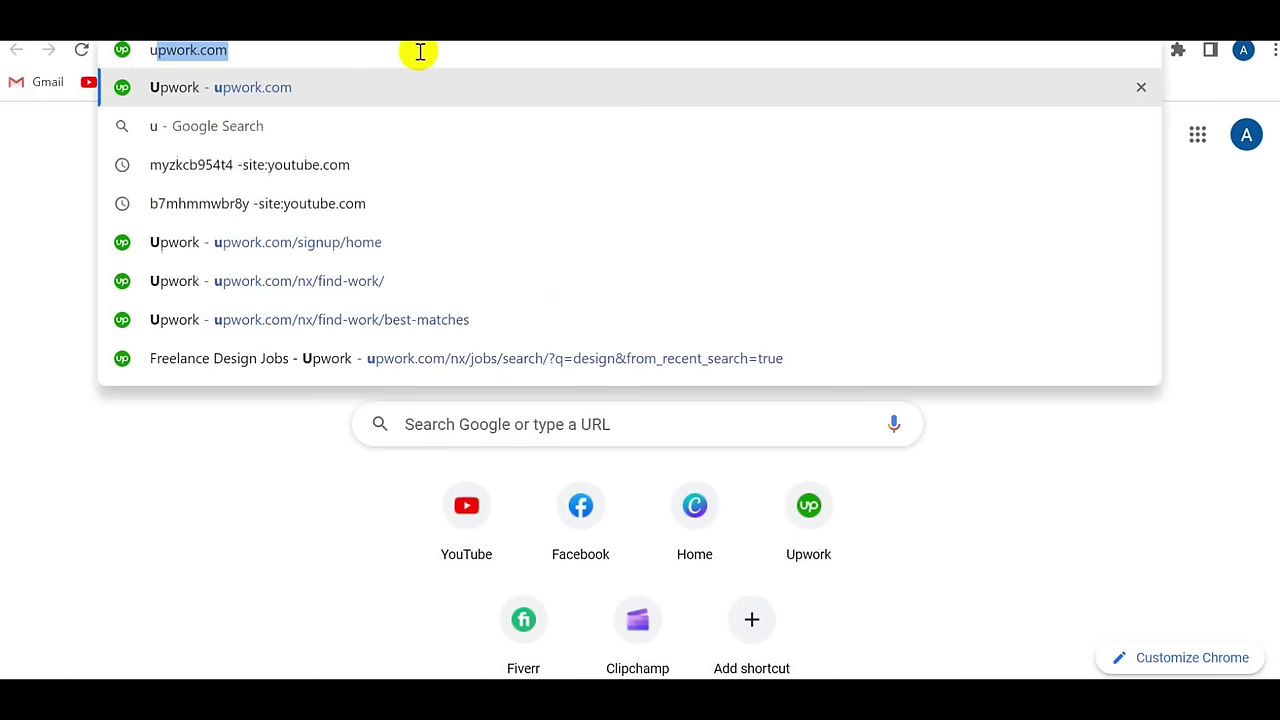
key("Return")
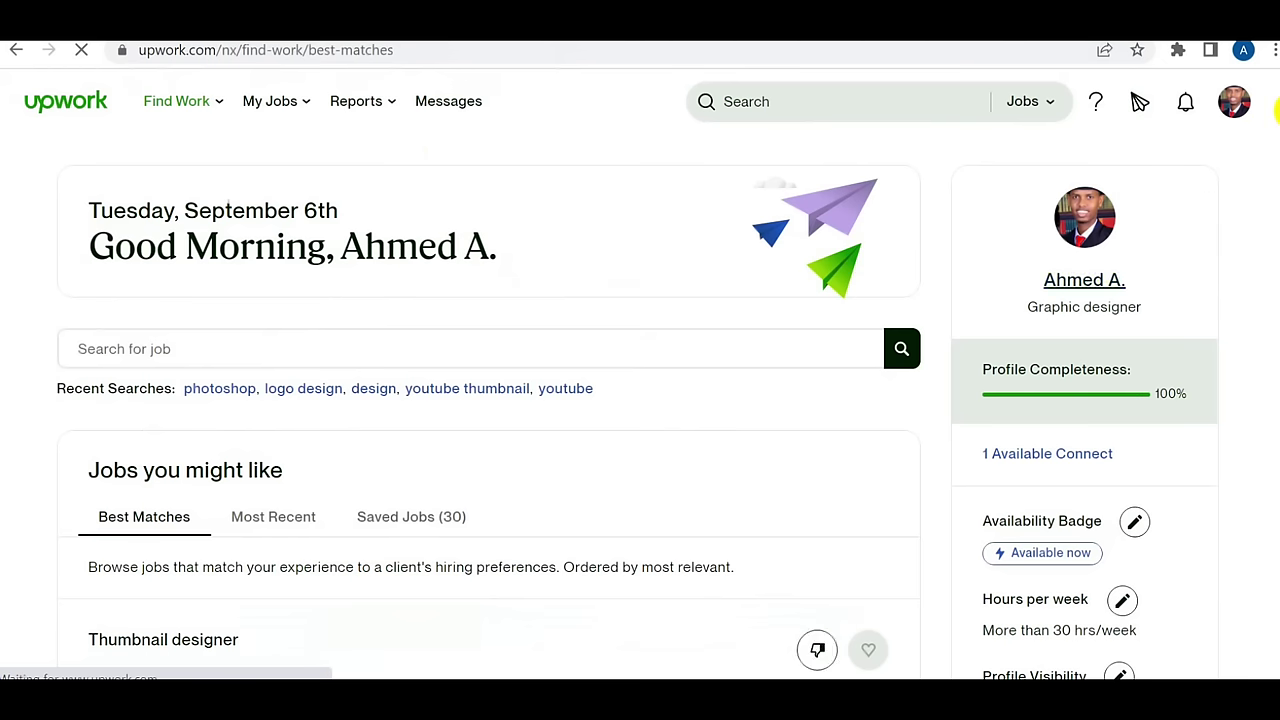
left_click(1098, 279)
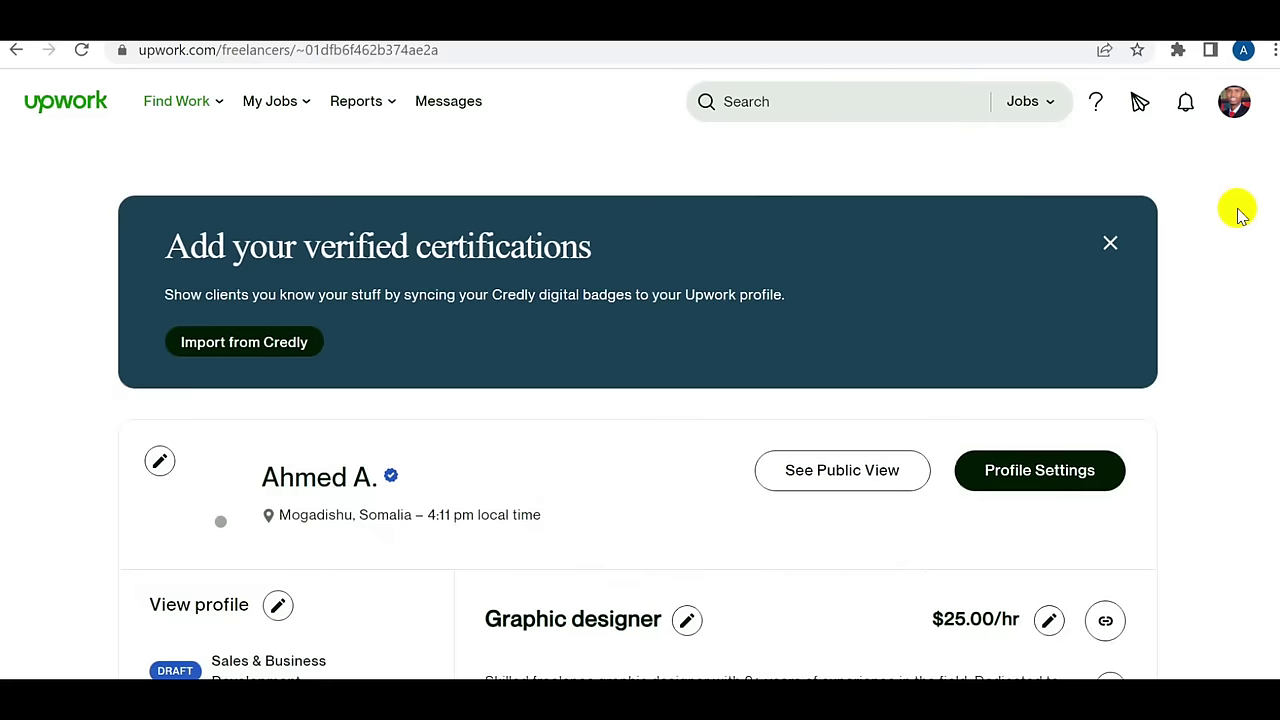
Highlight the $7 total earnings figure and the Total Jobs label on the profile.
scroll(520, 250, "down", 1)
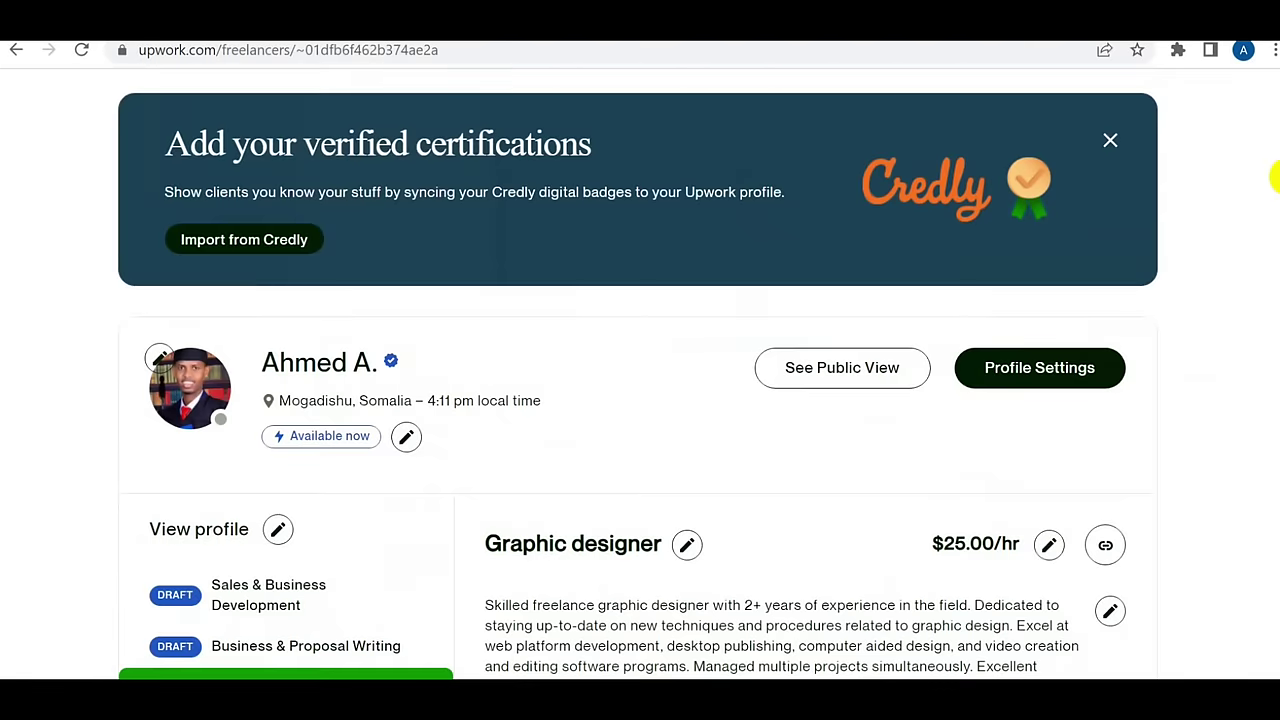
scroll(1276, 190, "down", 3)
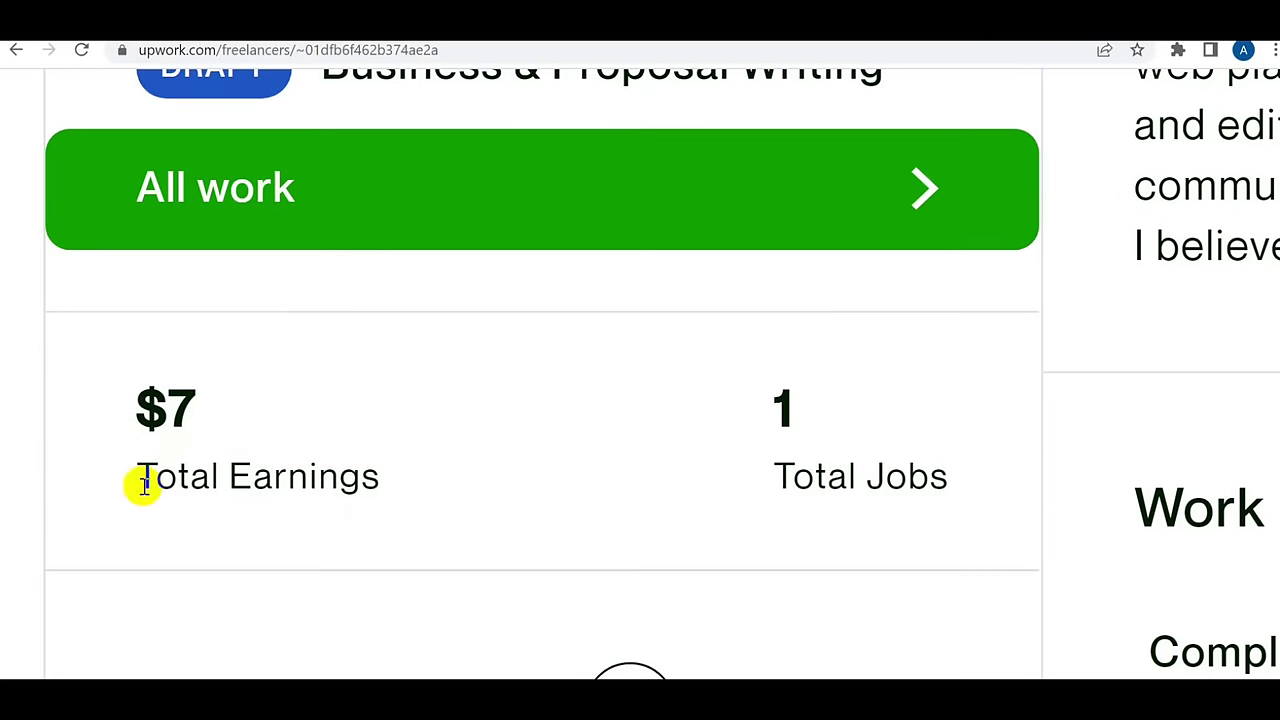
mouse_move(141, 407)
left_mouse_down()
mouse_move(234, 403)
mouse_move(150, 407)
left_mouse_up()
left_click(150, 407)
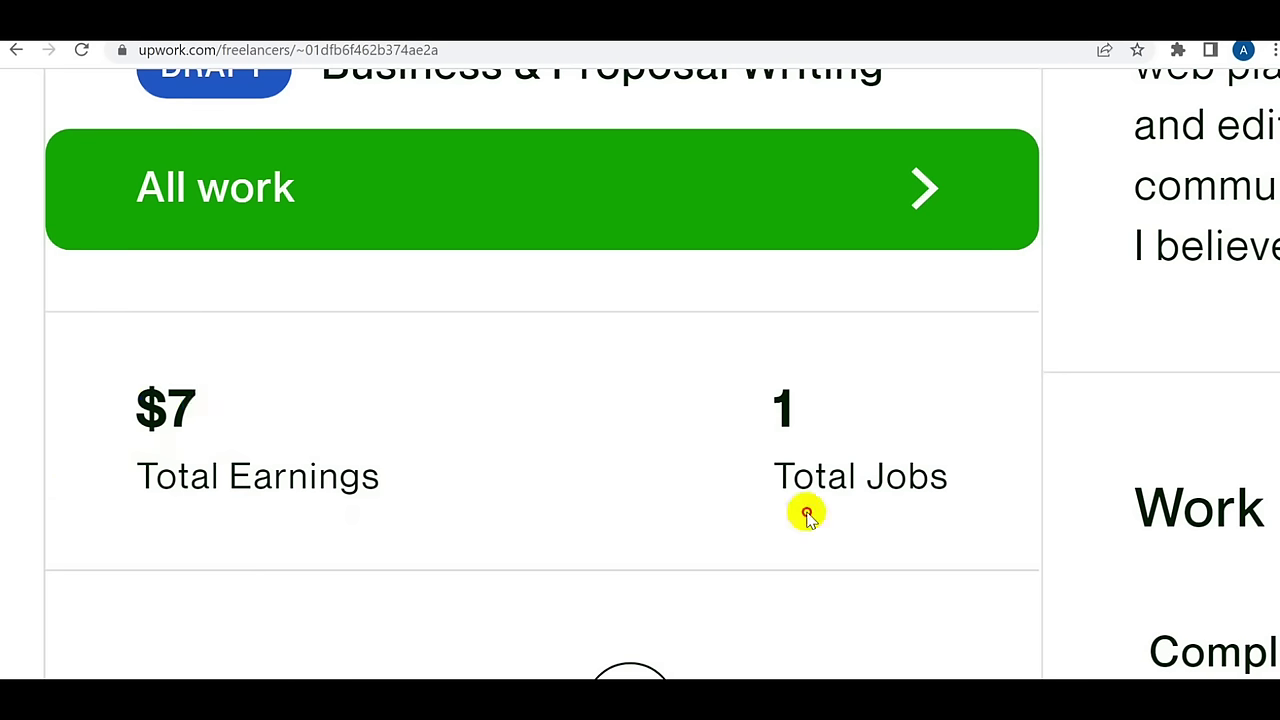
left_click_drag(777, 480, 971, 486)
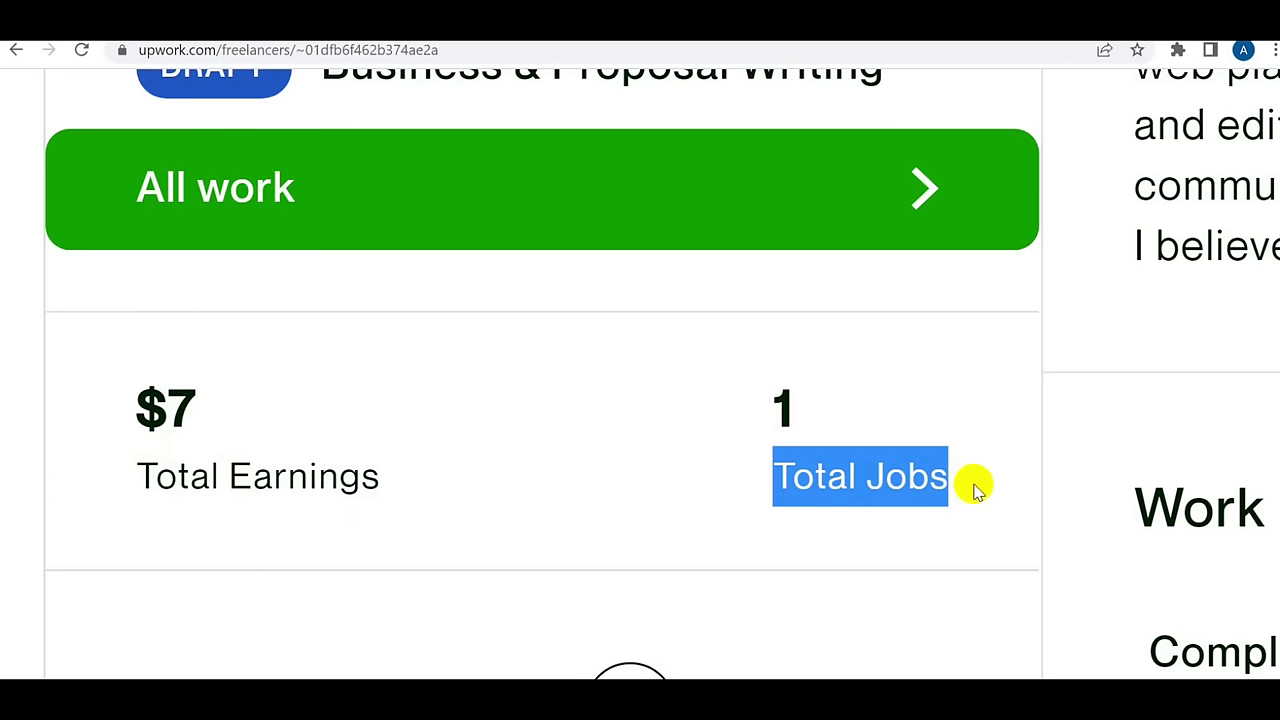
double_click(926, 485)
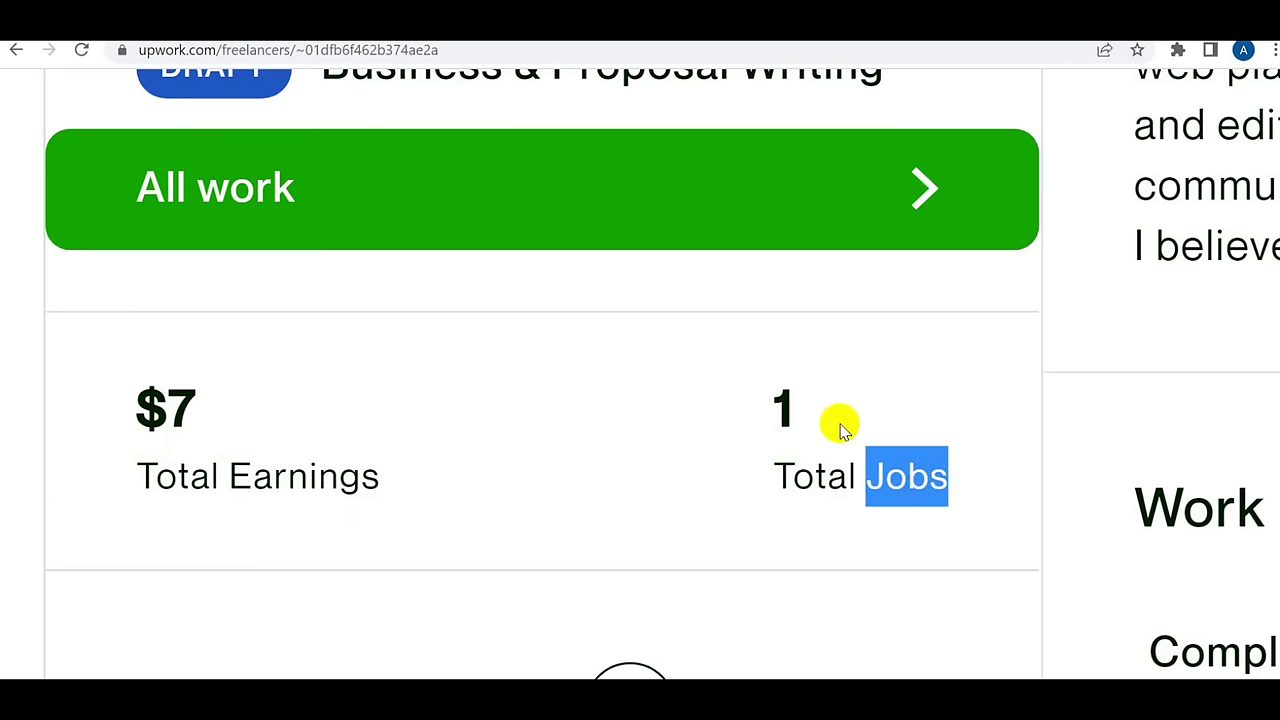
key("ctrl+minus")
key("ctrl+minus")
key("ctrl+minus")
key("ctrl+minus")
key("ctrl+minus")
key("ctrl+minus")
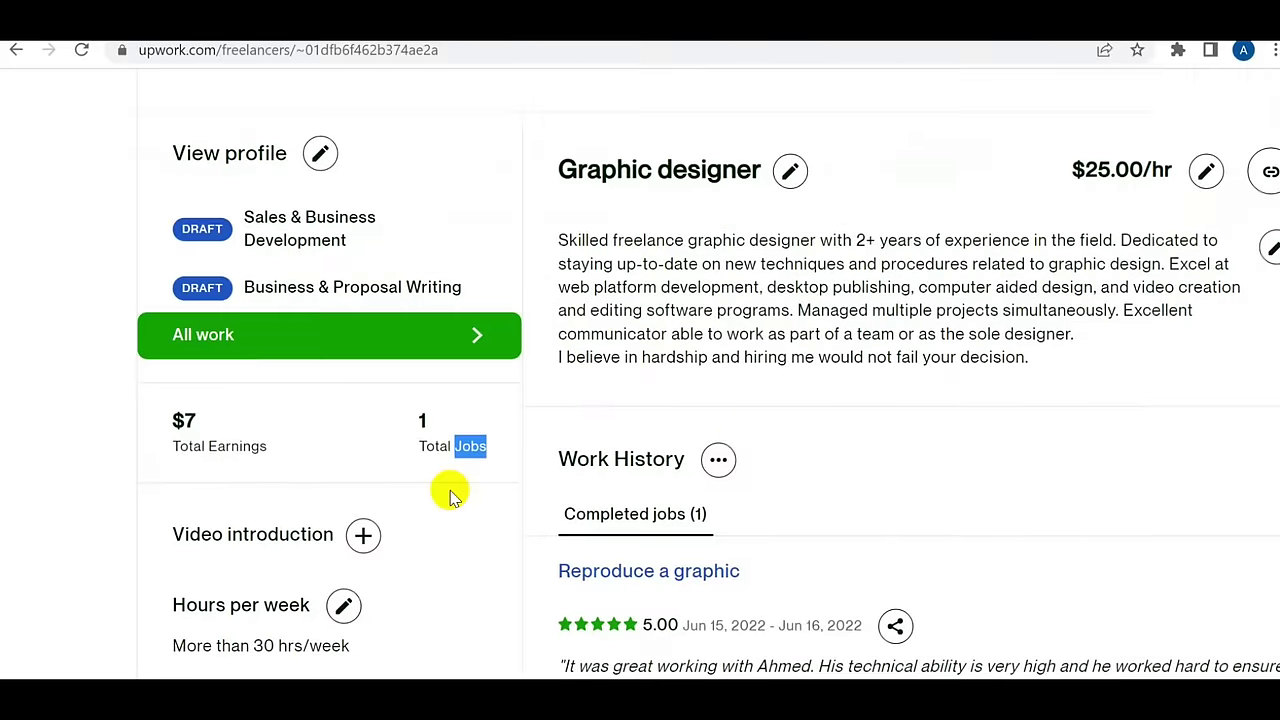
key("ctrl+plus")
key("ctrl+plus")
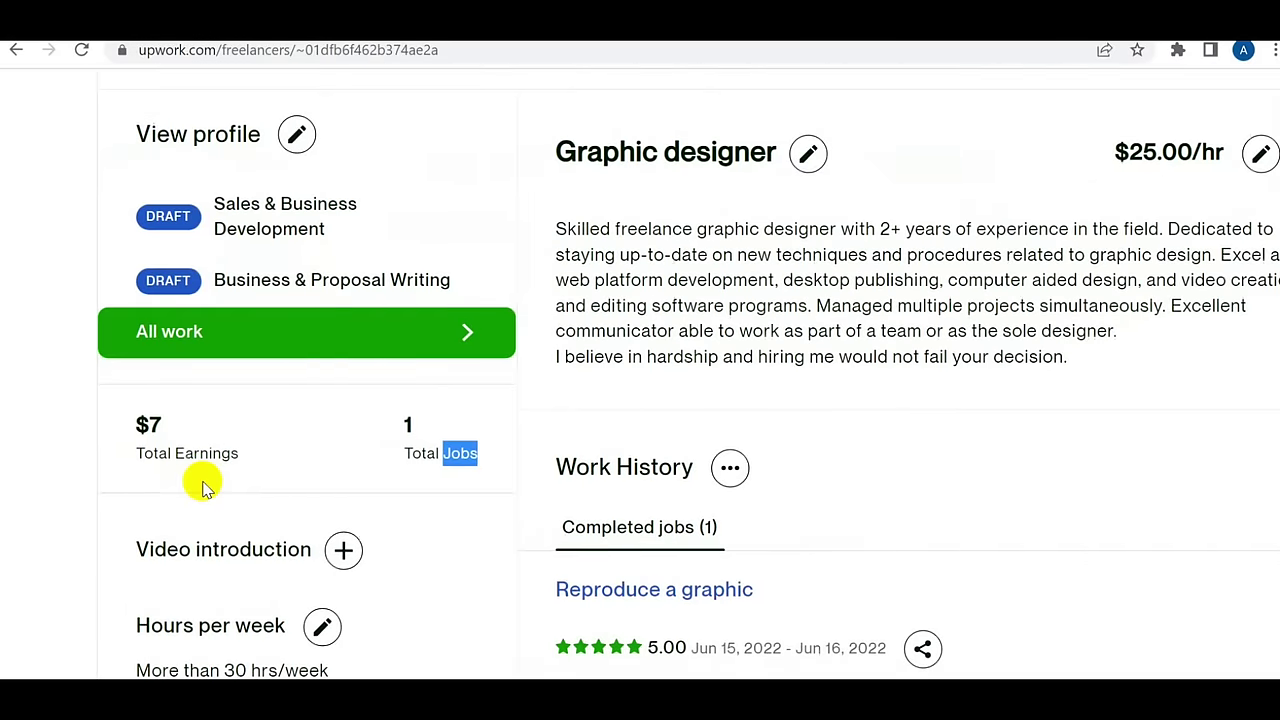
key("ctrl+minus")
key("ctrl+minus")
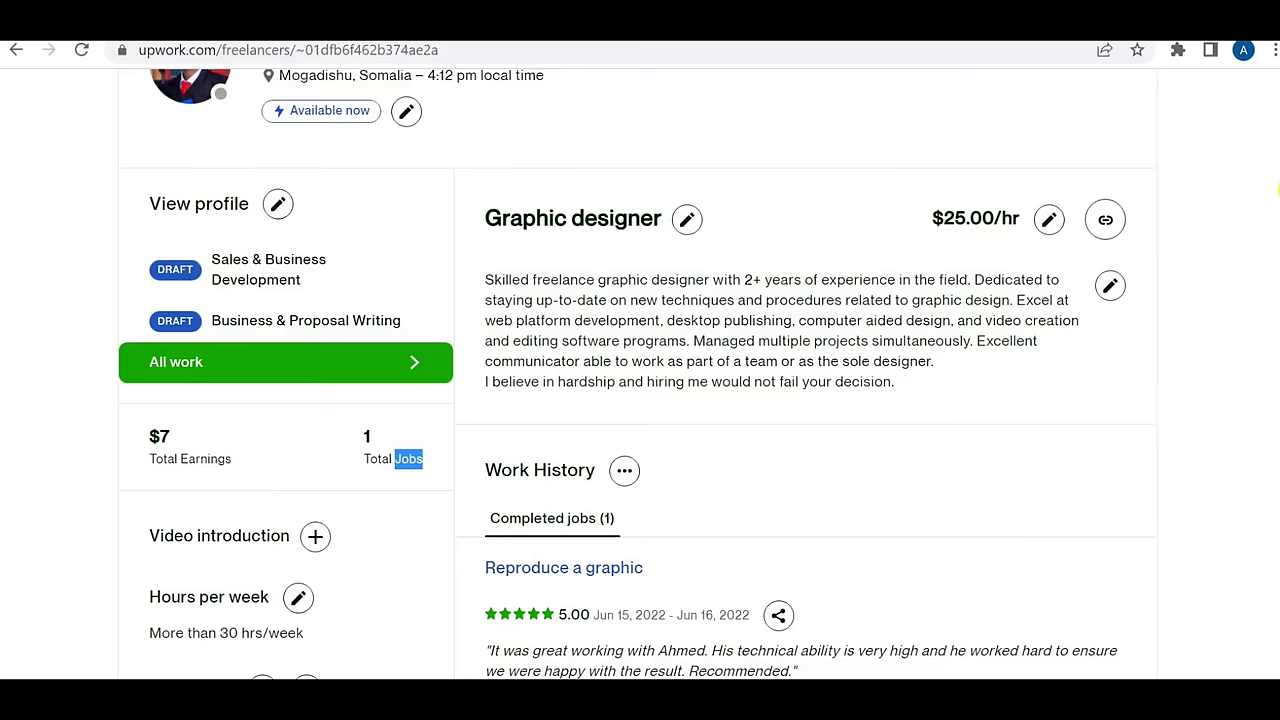
Scroll through the profile down to the Video introduction section.
scroll(1276, 218, "down", 2)
scroll(1277, 222, "down", 2)
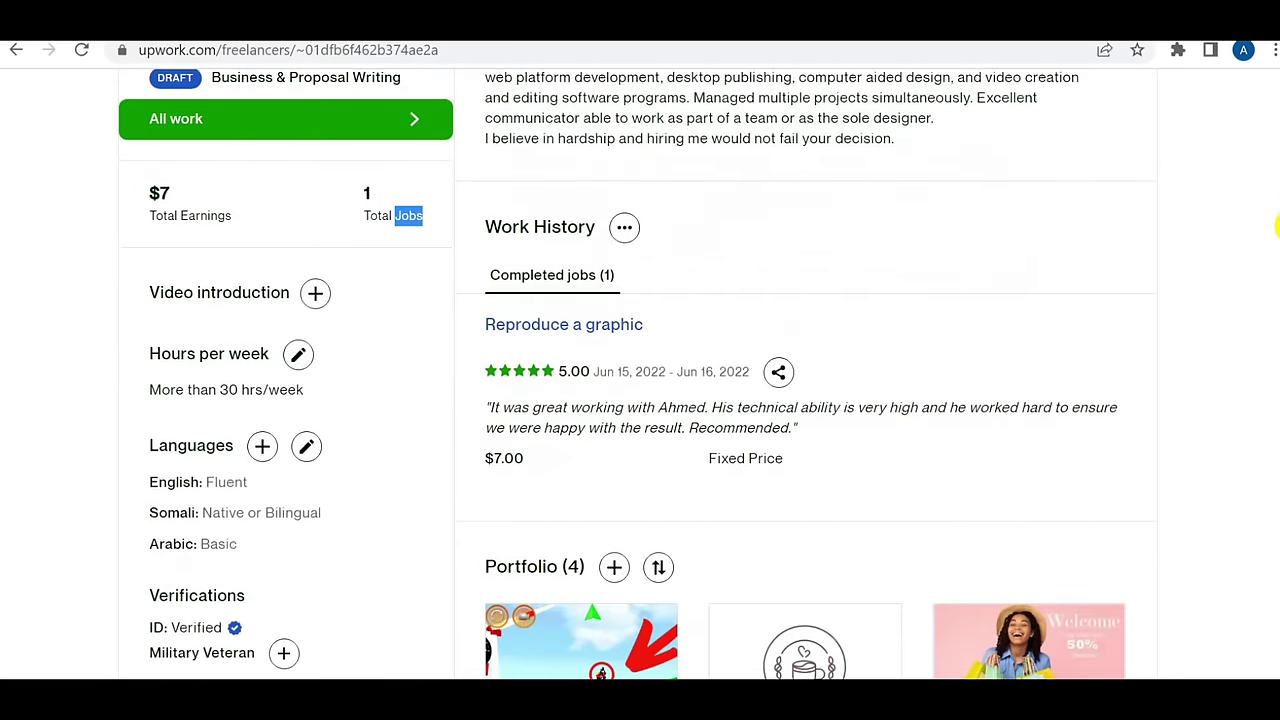
scroll(1277, 226, "down", 10)
scroll(1277, 116, "up", 12)
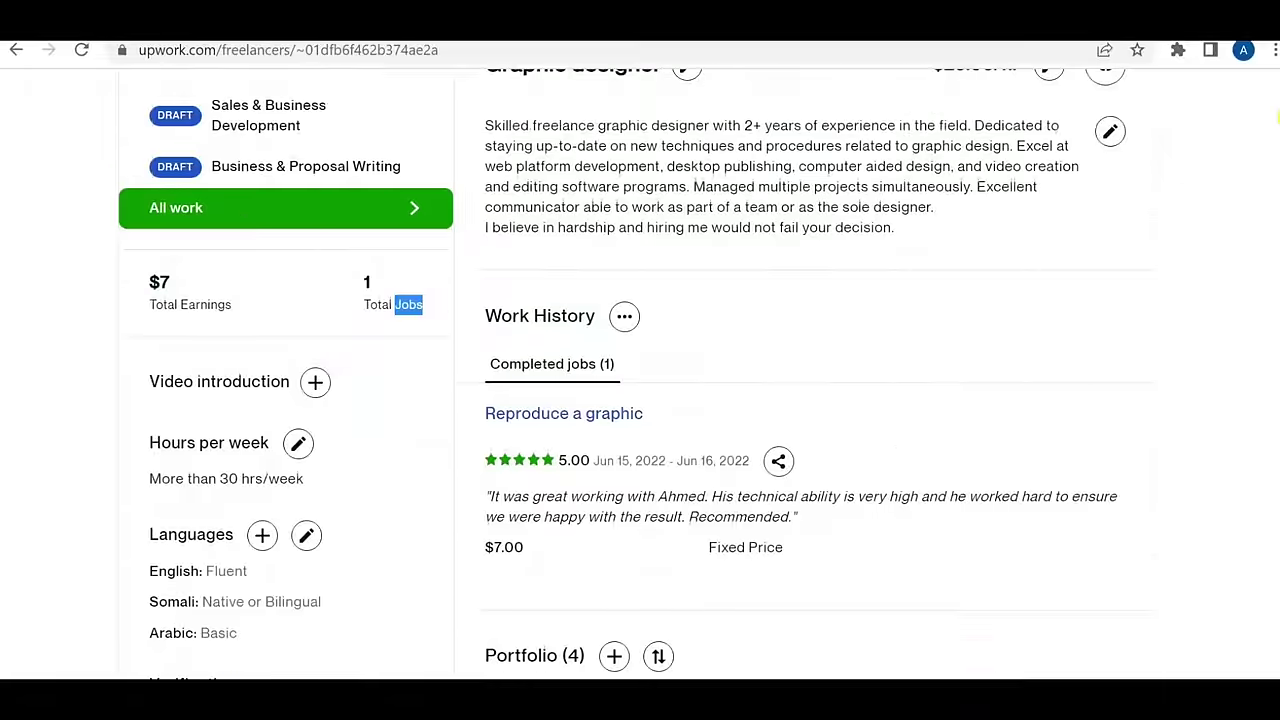
scroll(1277, 116, "up", 10)
scroll(1268, 90, "down", 3)
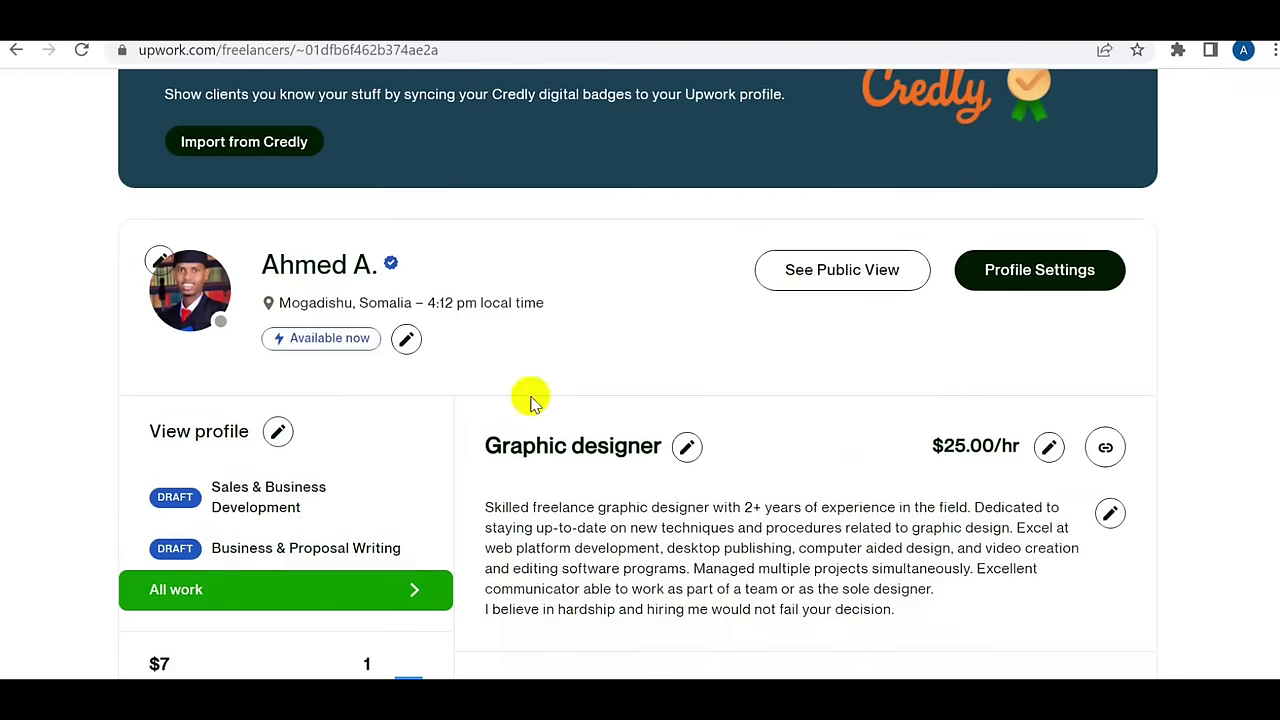
scroll(1277, 175, "down", 1)
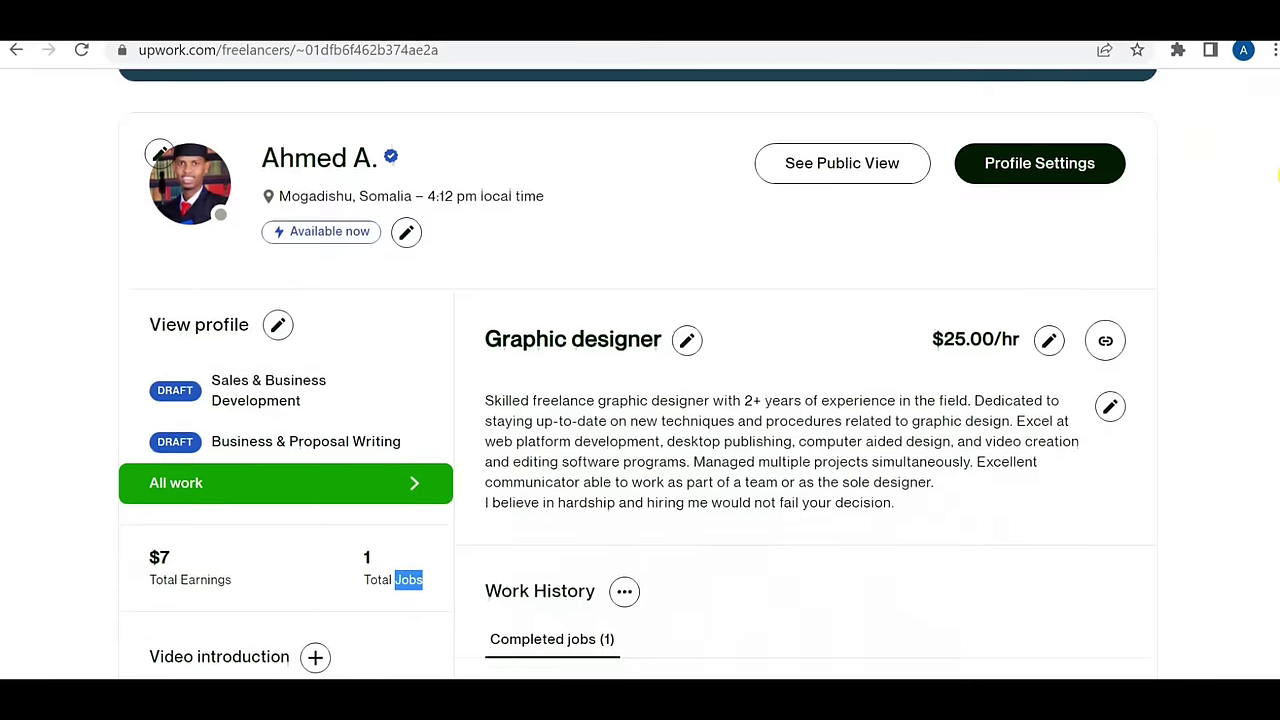
scroll(1277, 175, "down", 1)
left_click(261, 437)
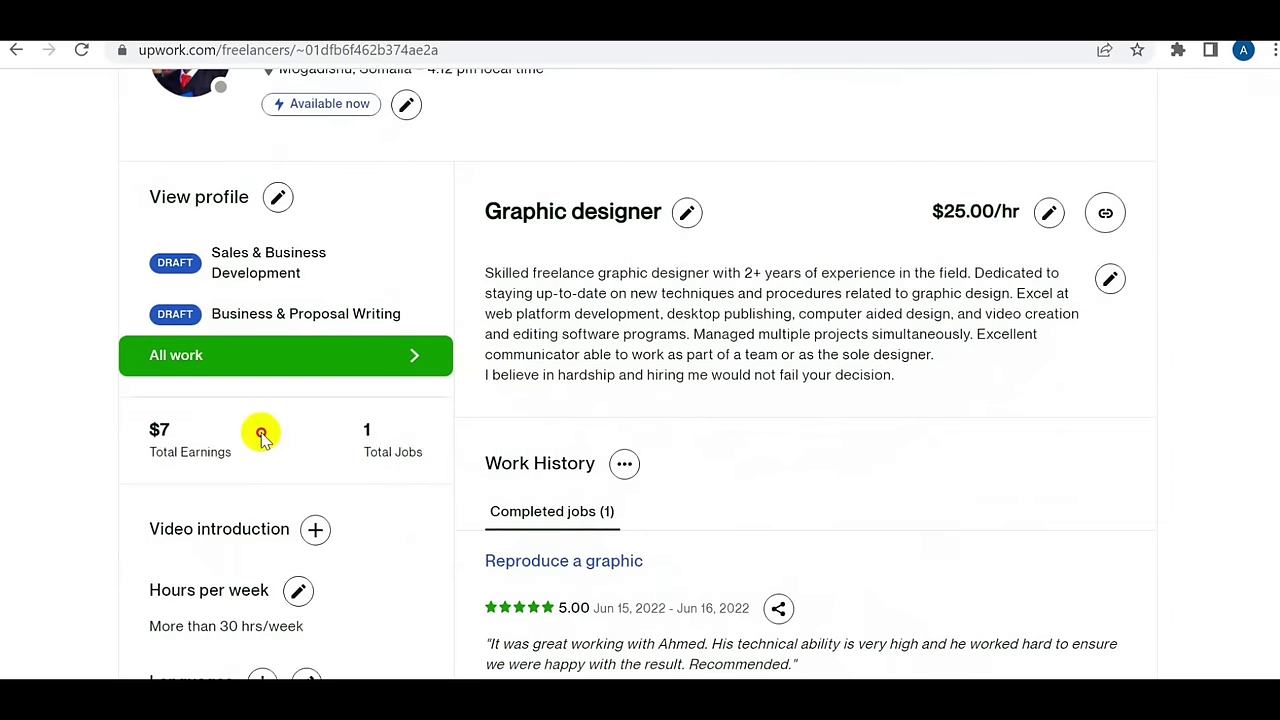
scroll(157, 443, "up", 5)
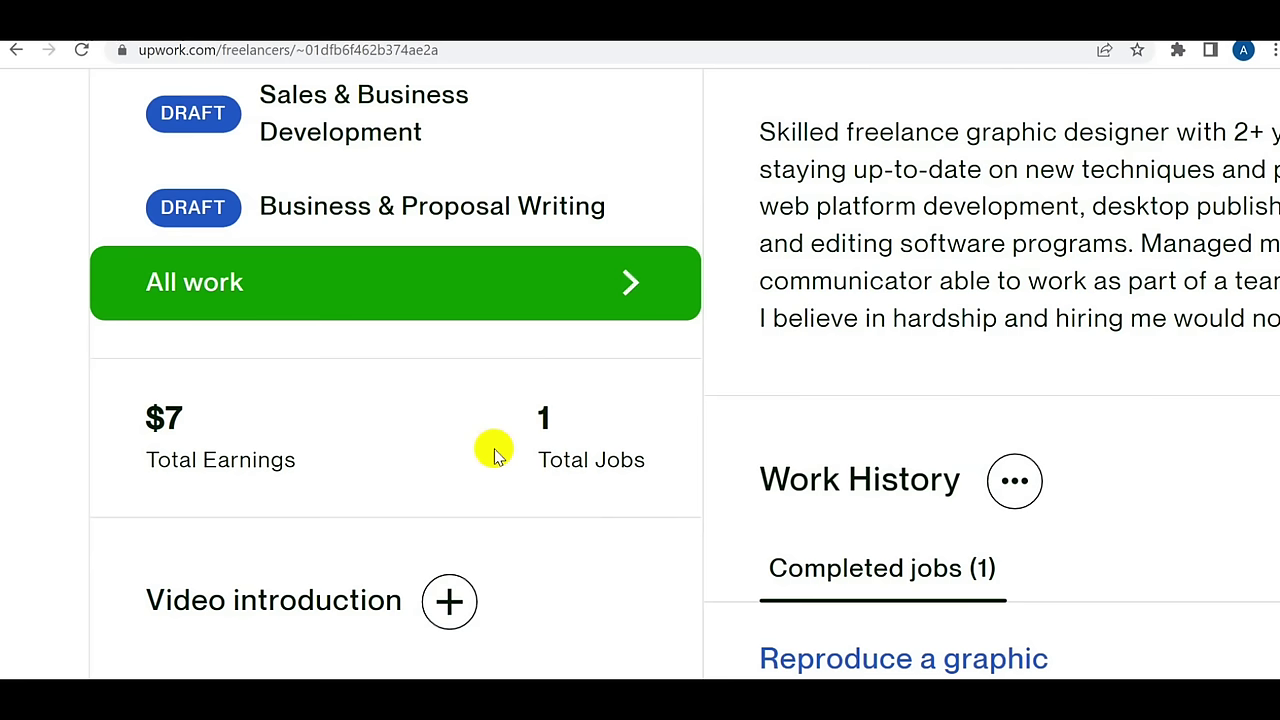
scroll(330, 492, "down", 1)
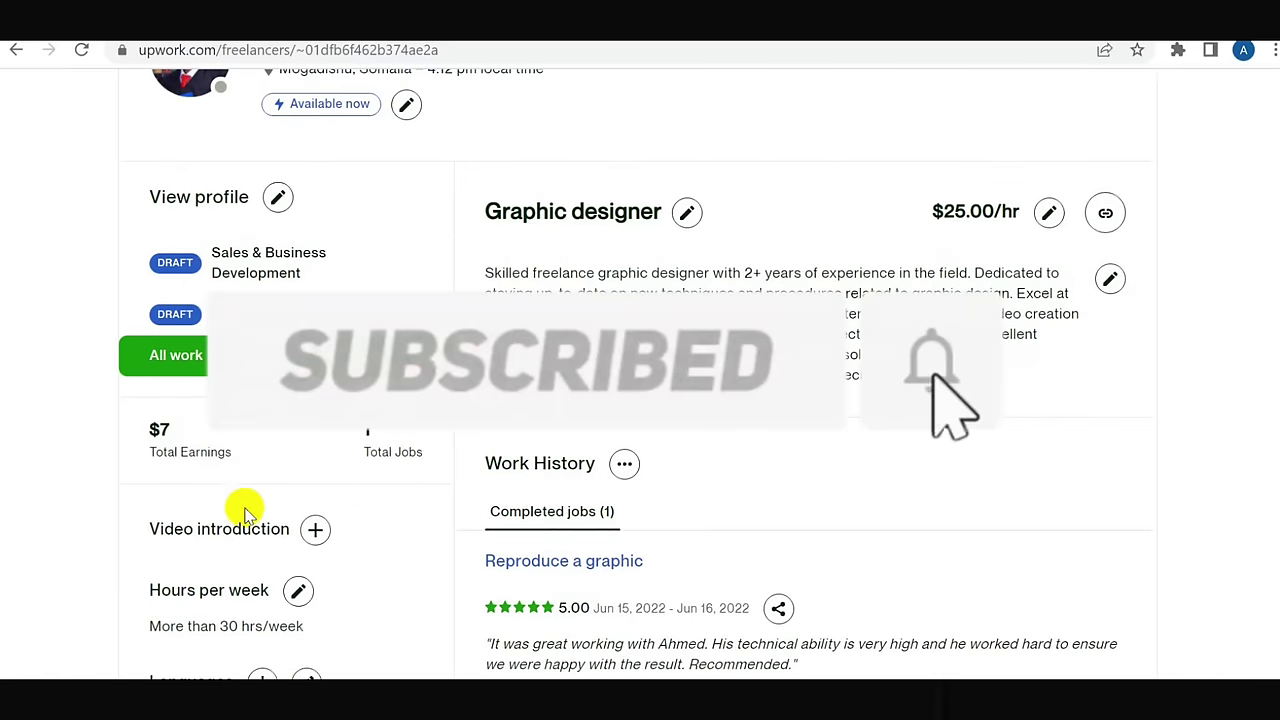
scroll(161, 508, "up", 4)
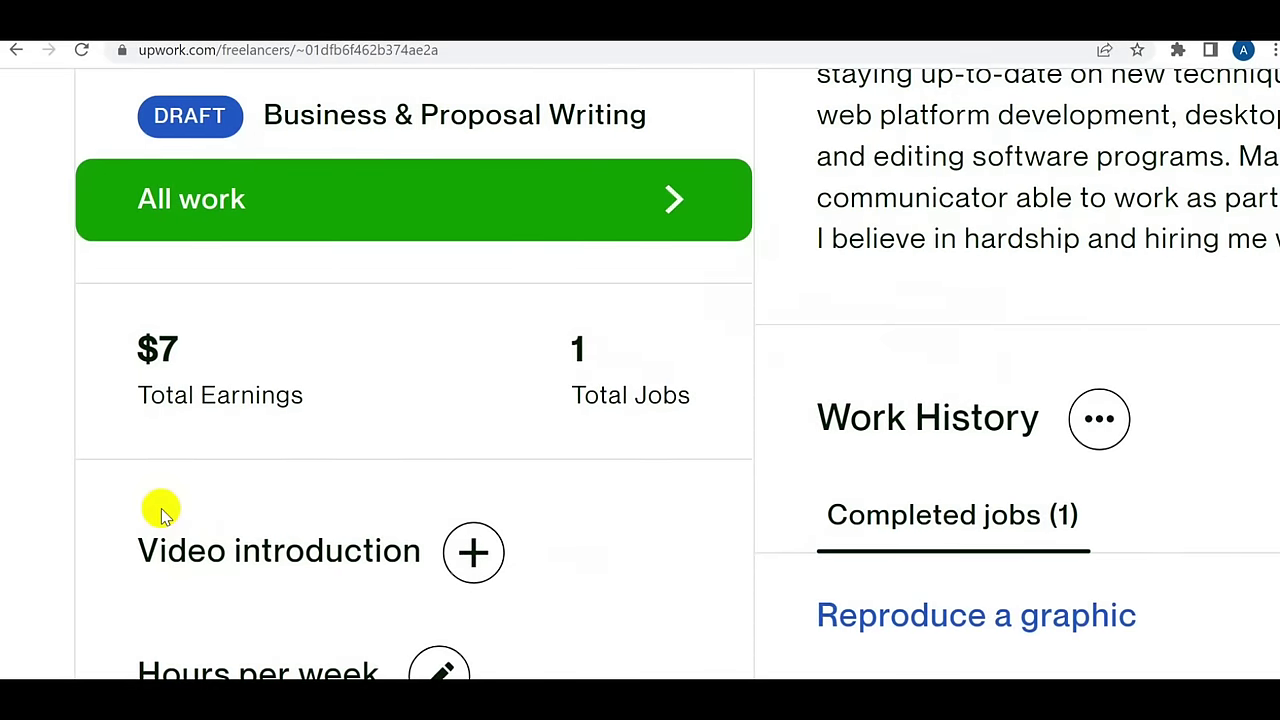
scroll(161, 508, "down", 4)
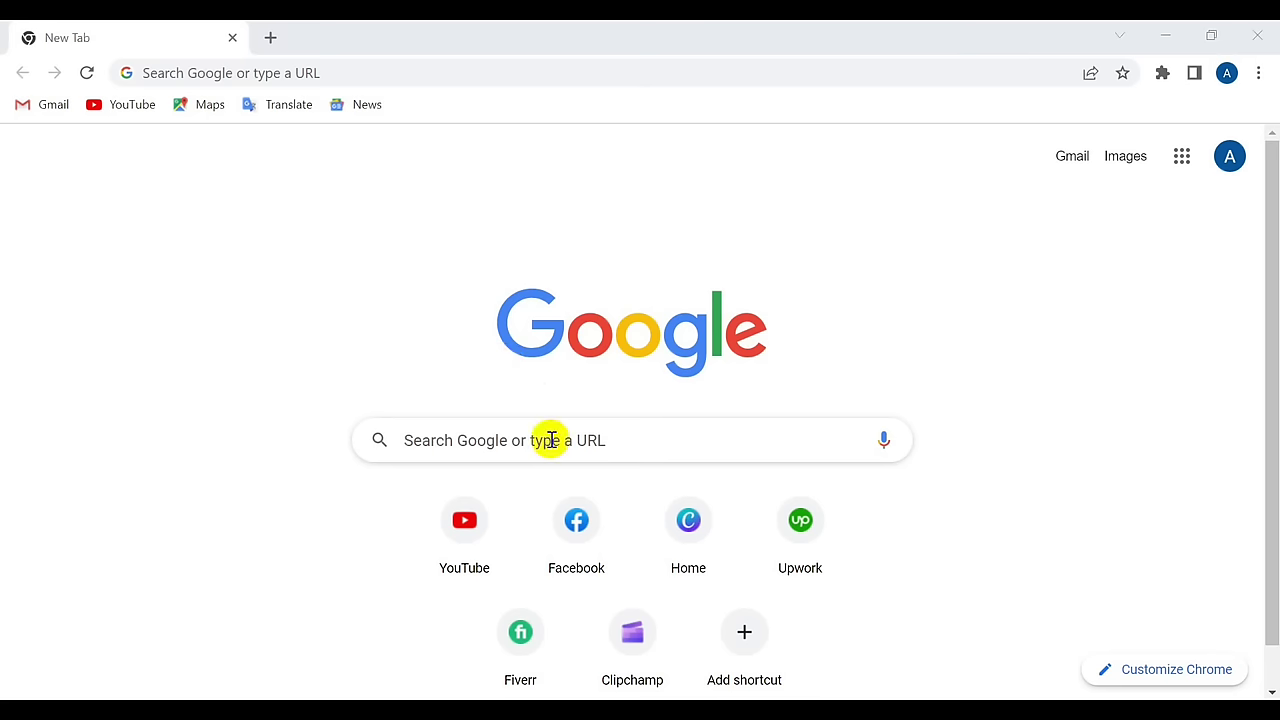
Search Google for 'new gmail account'.
left_click(551, 440)
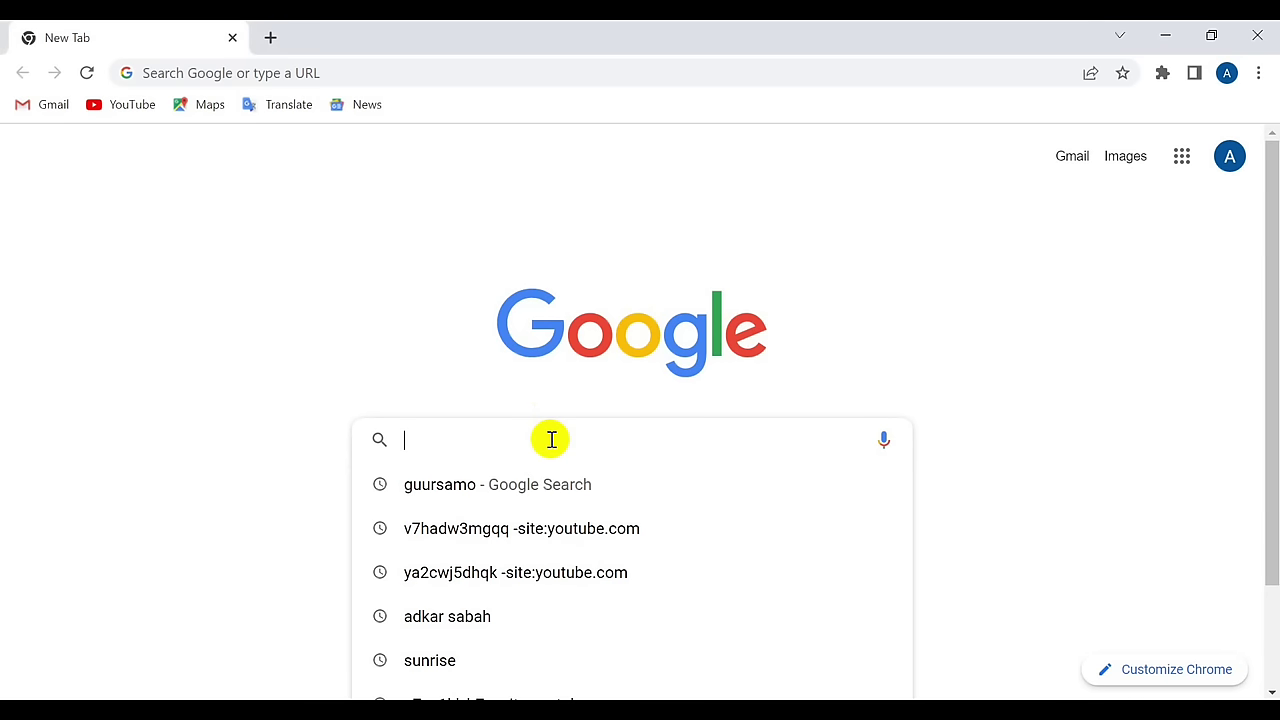
type("new gm")
left_click(528, 533)
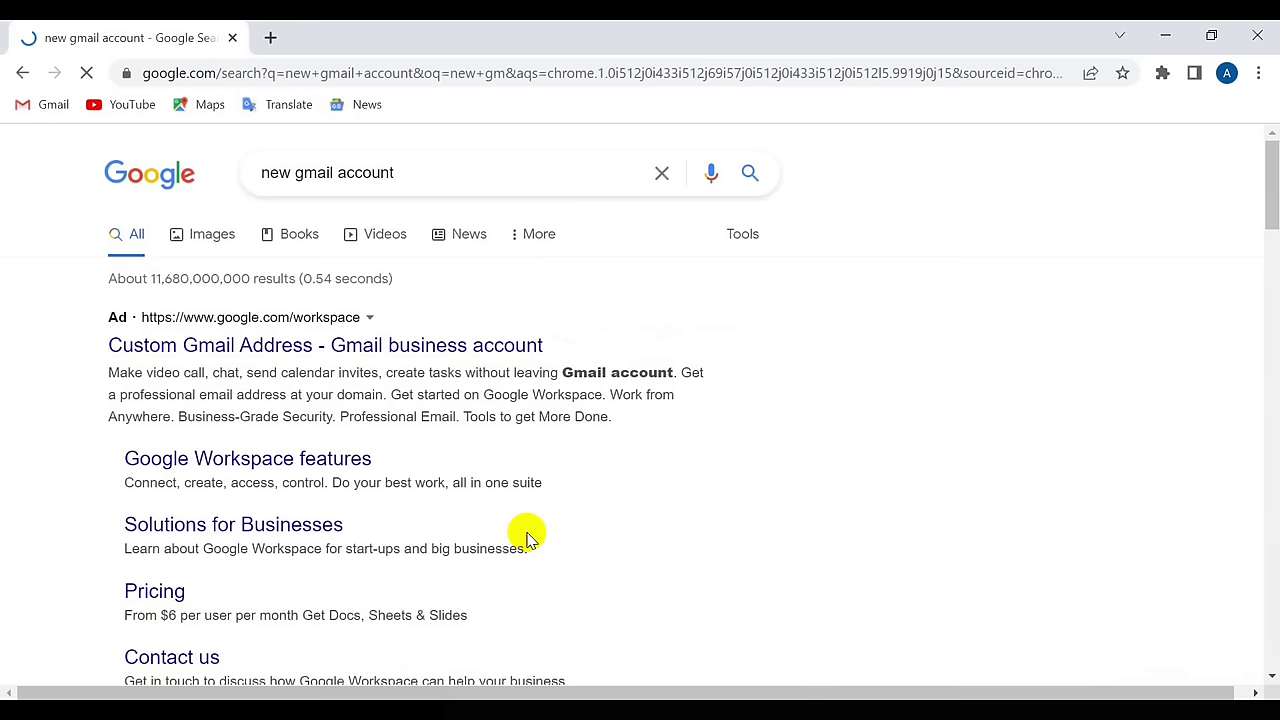
left_click_drag(1272, 205, 1023, 220)
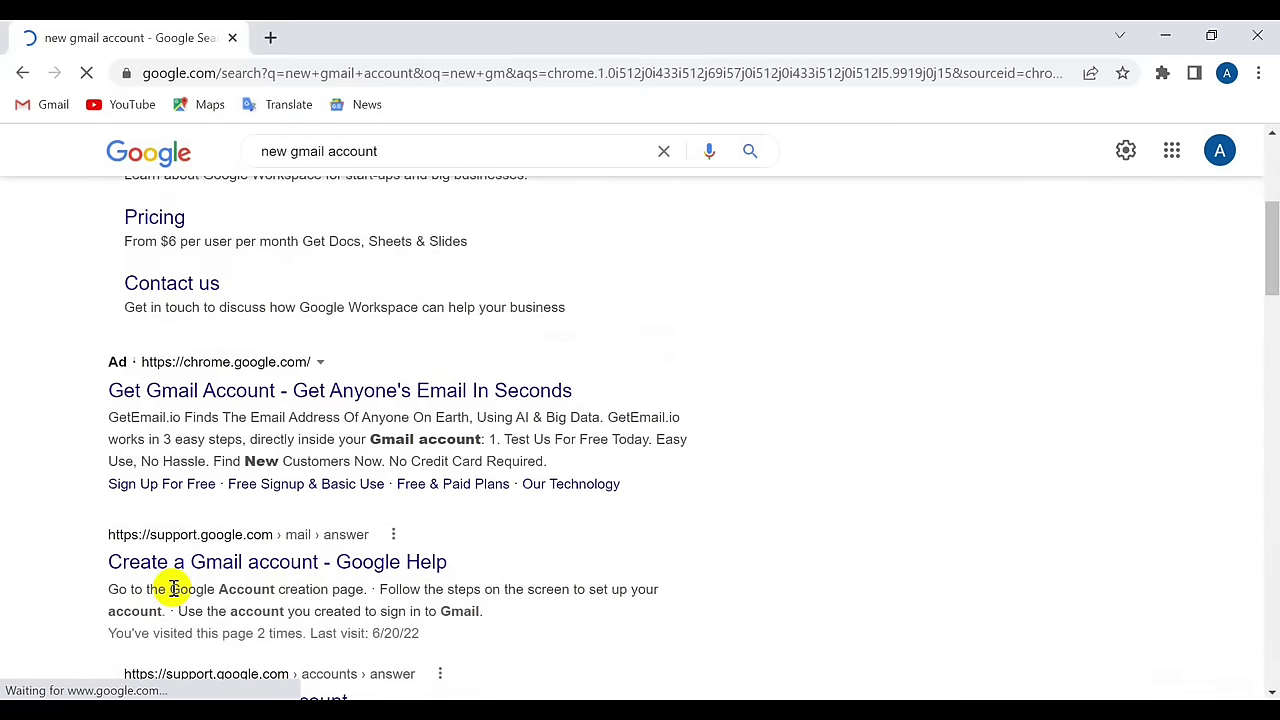
Open the 'Create a Gmail account' help article and choose 'Create an account'.
left_click(238, 572)
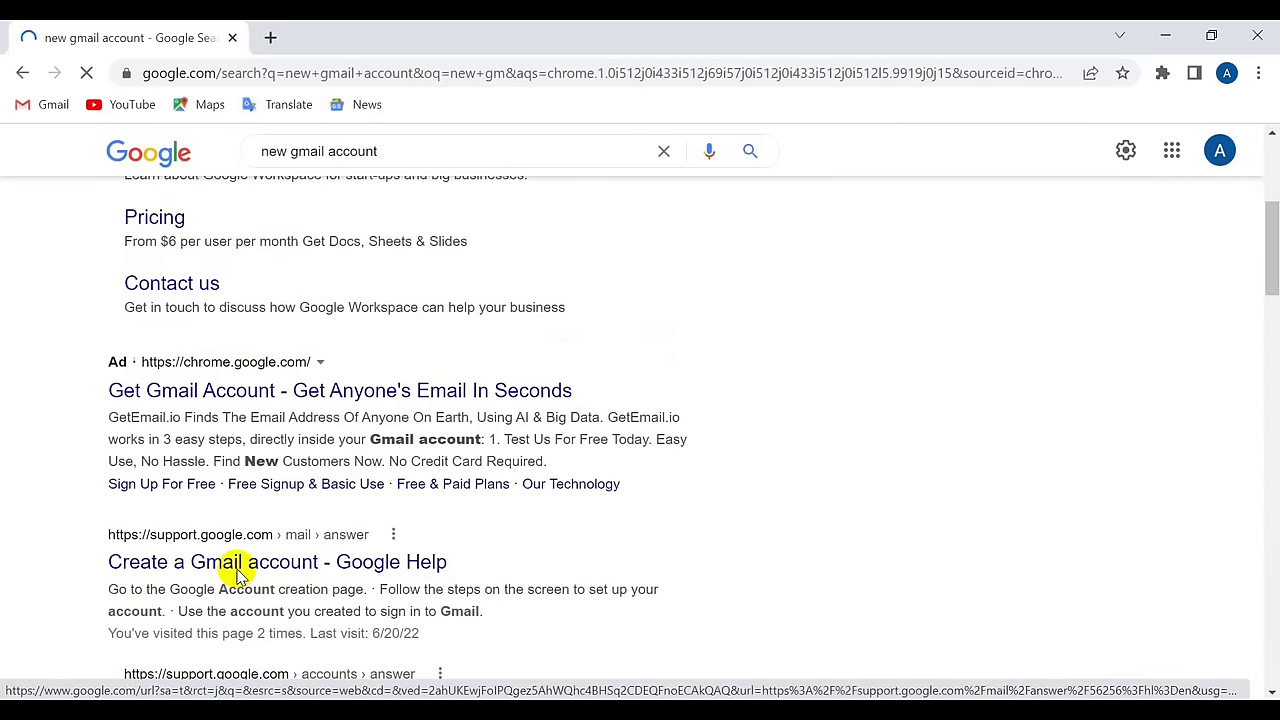
scroll(490, 603, "down", 2)
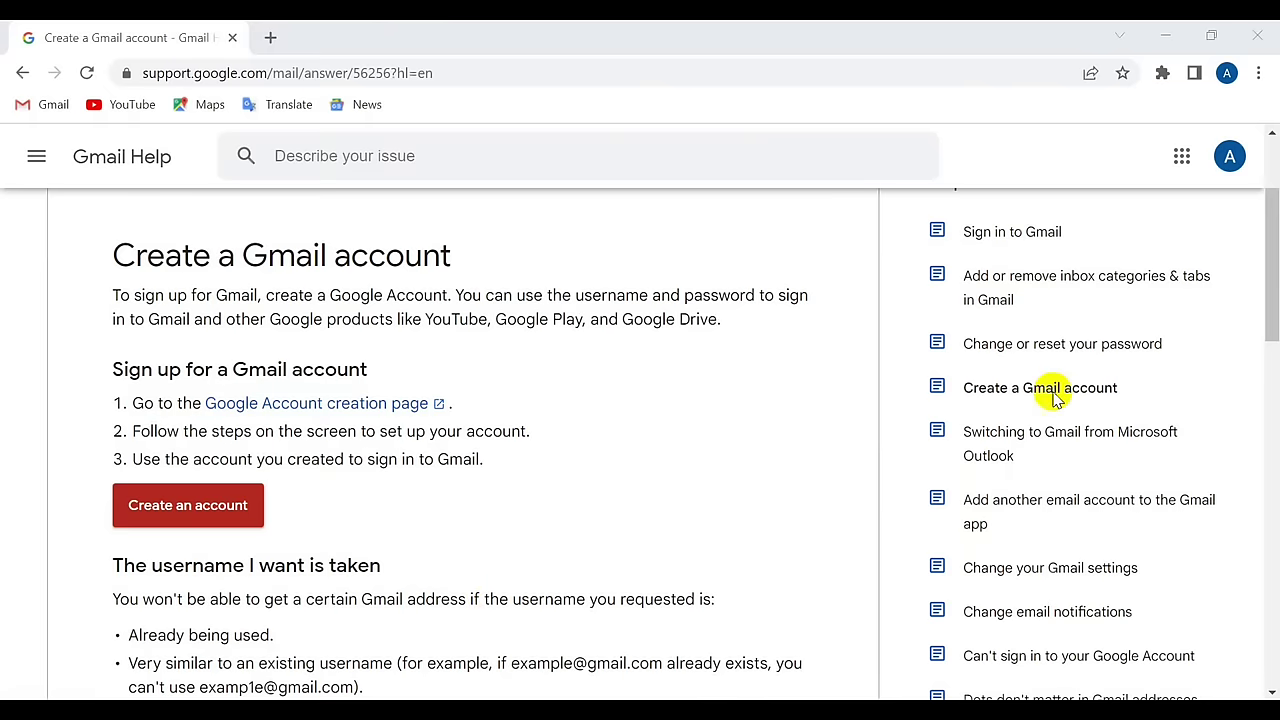
mouse_move(1271, 249)
left_mouse_down()
mouse_move(1272, 205)
mouse_move(1266, 274)
left_mouse_up()
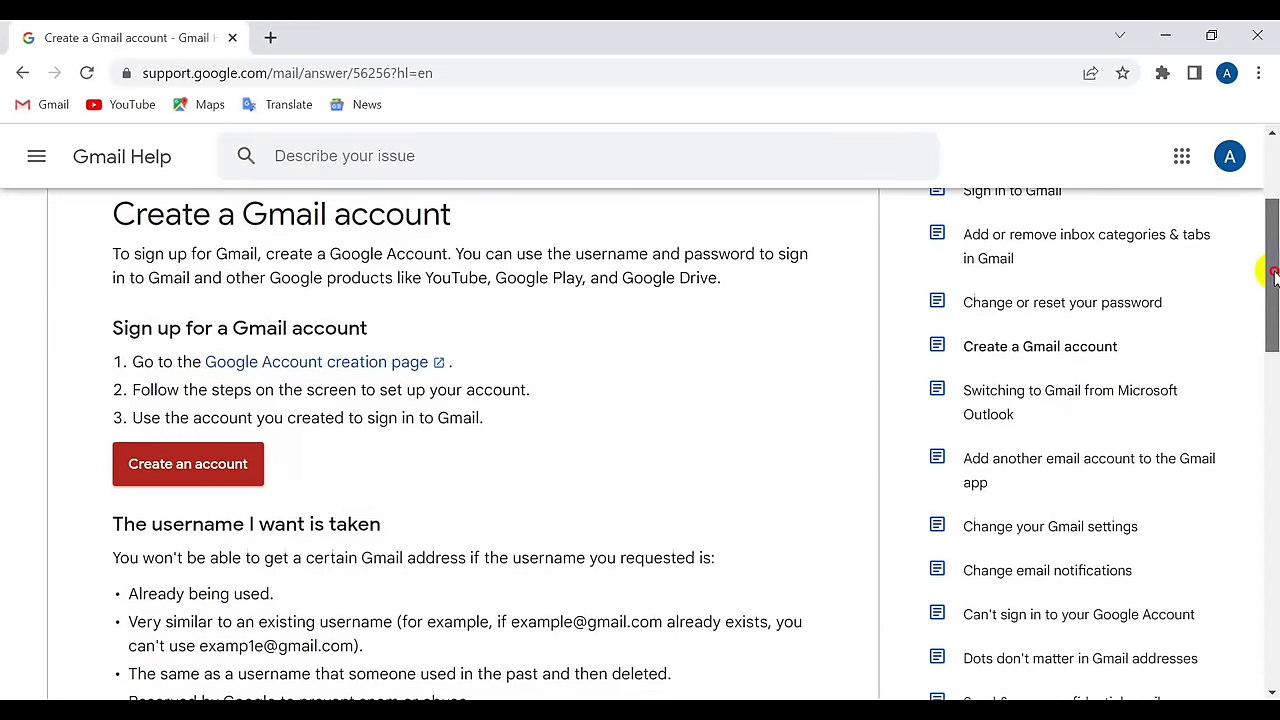
left_click(196, 474)
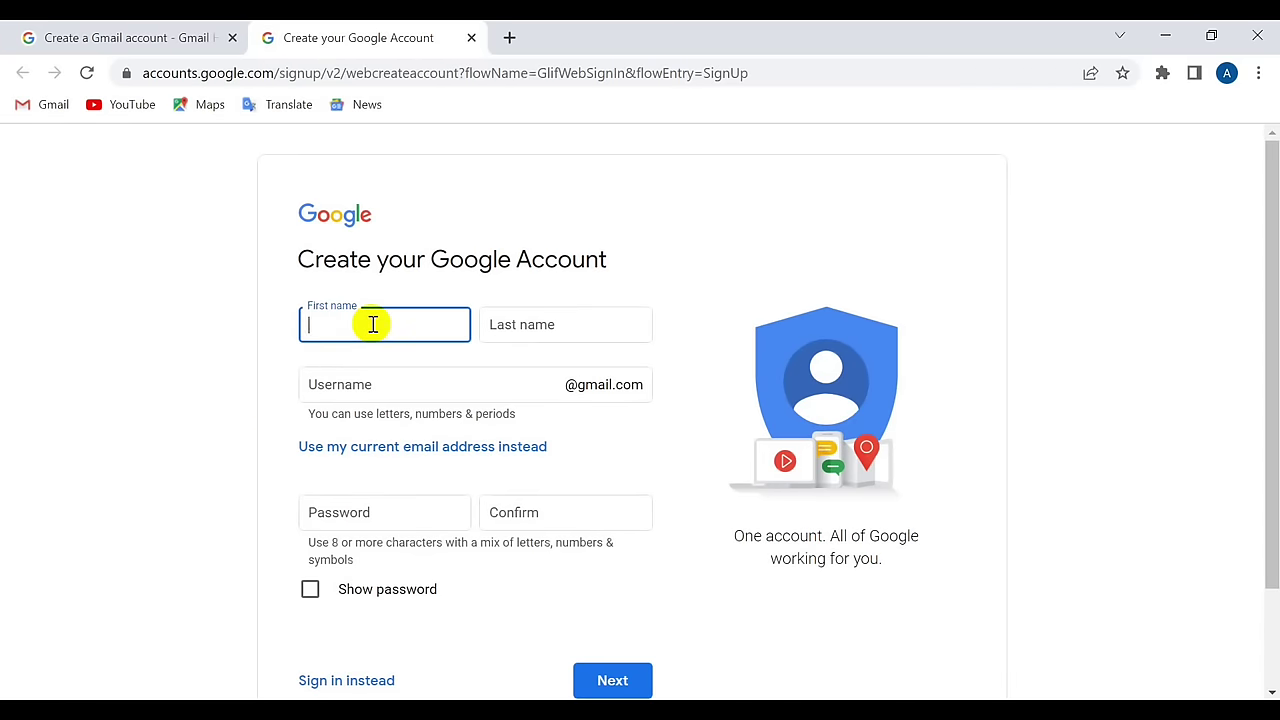
Type the new user's first name into the First name field.
left_click(575, 324)
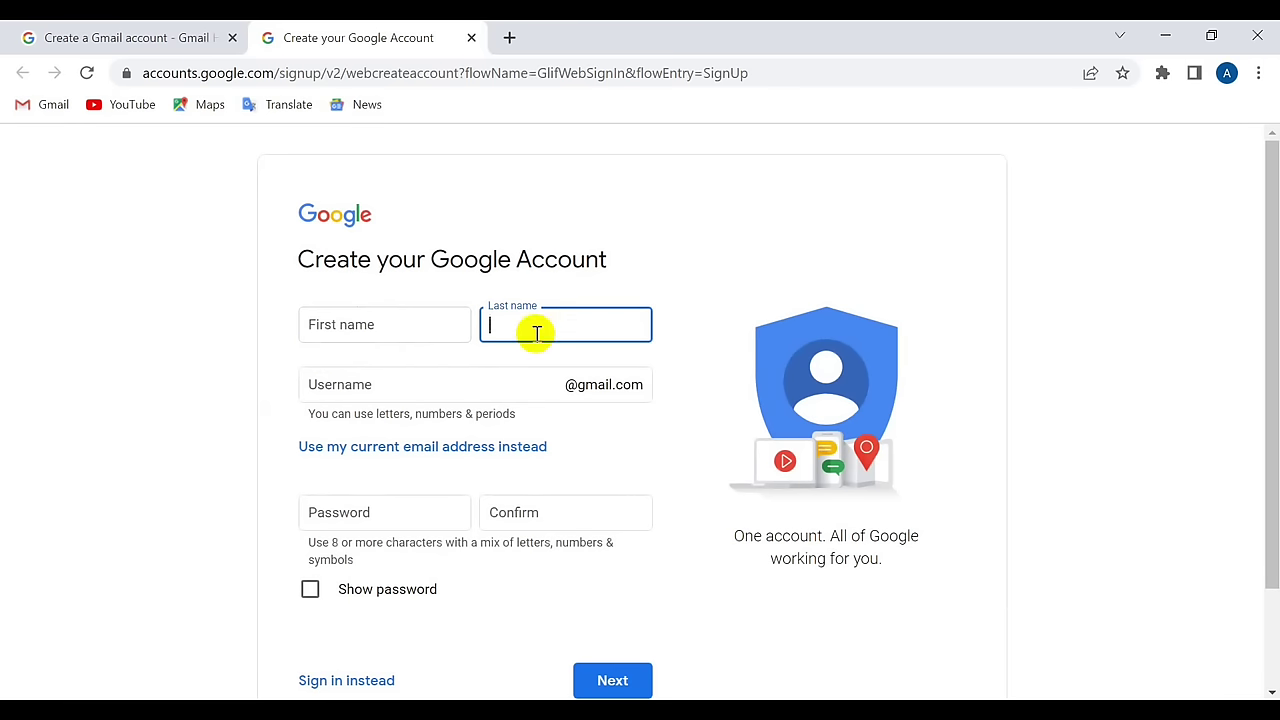
left_click(431, 322)
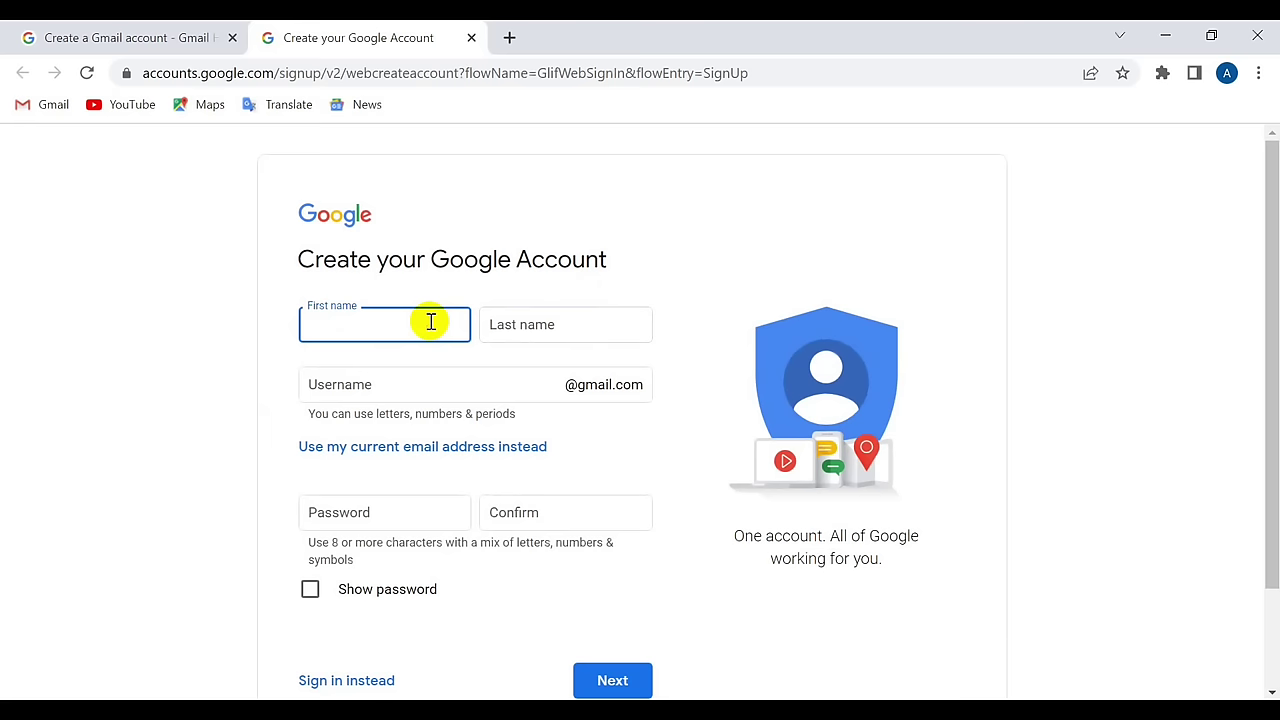
left_click(557, 330)
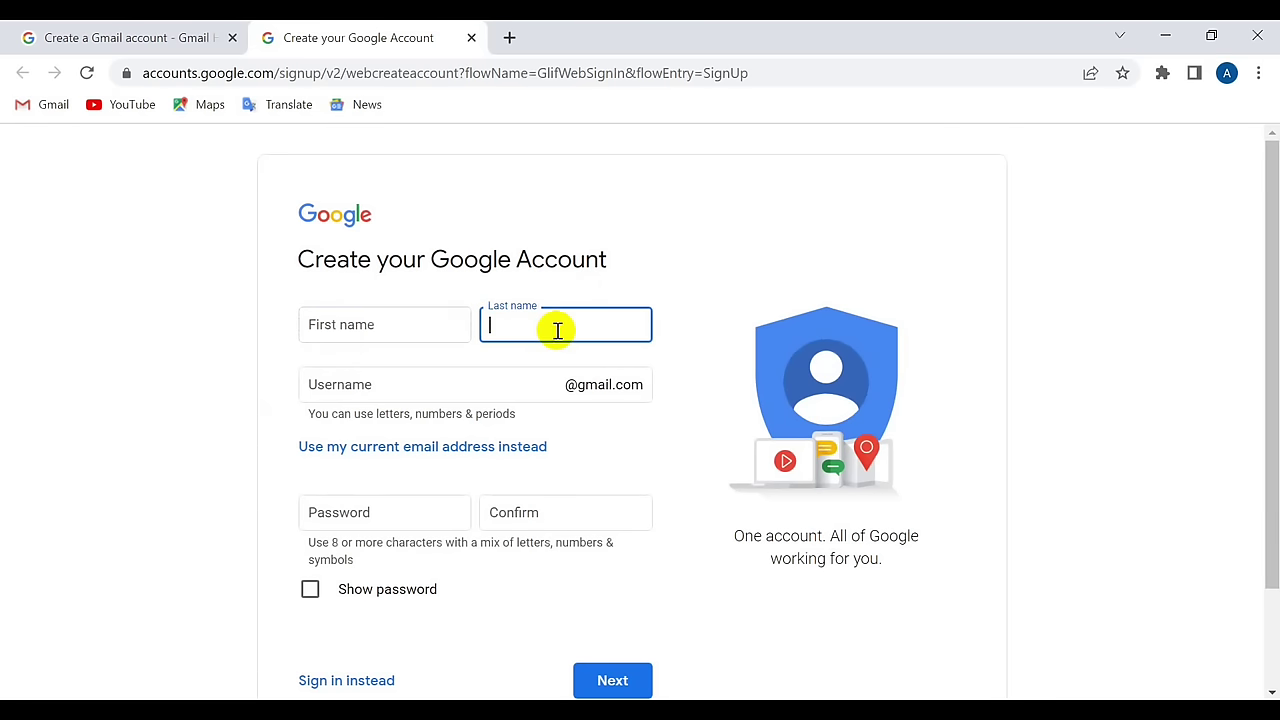
left_click(407, 330)
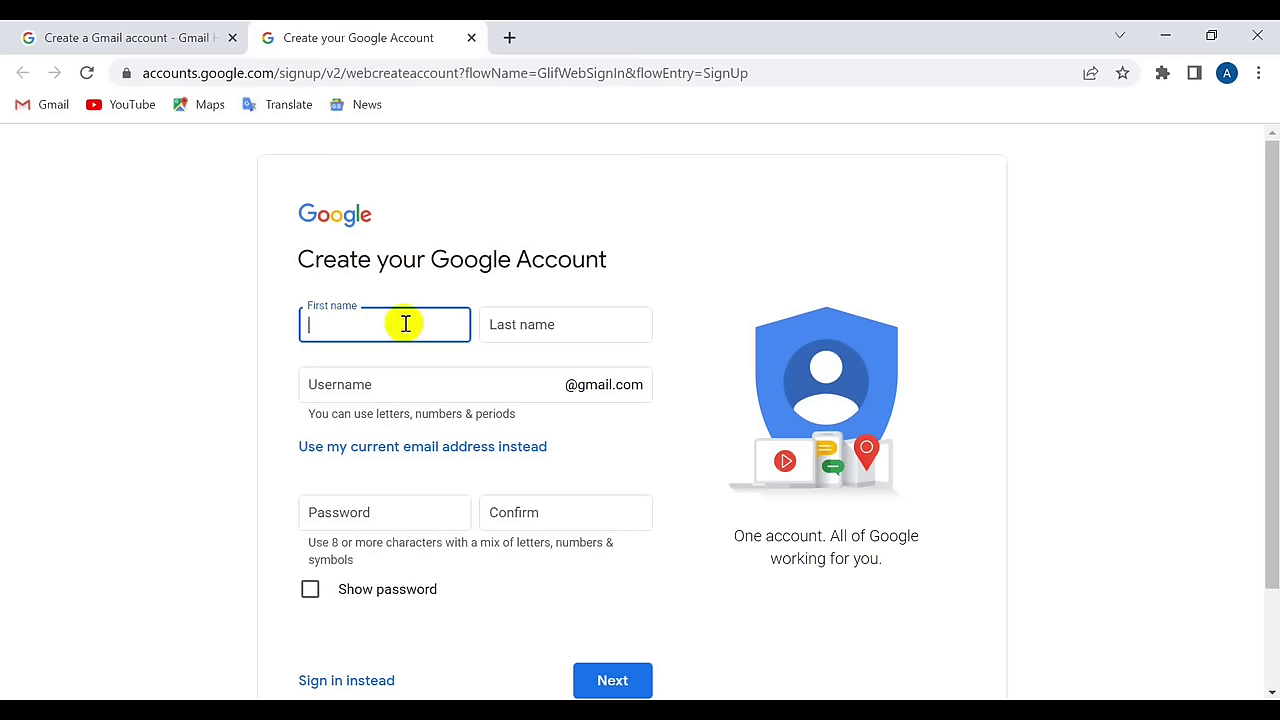
left_click(560, 323)
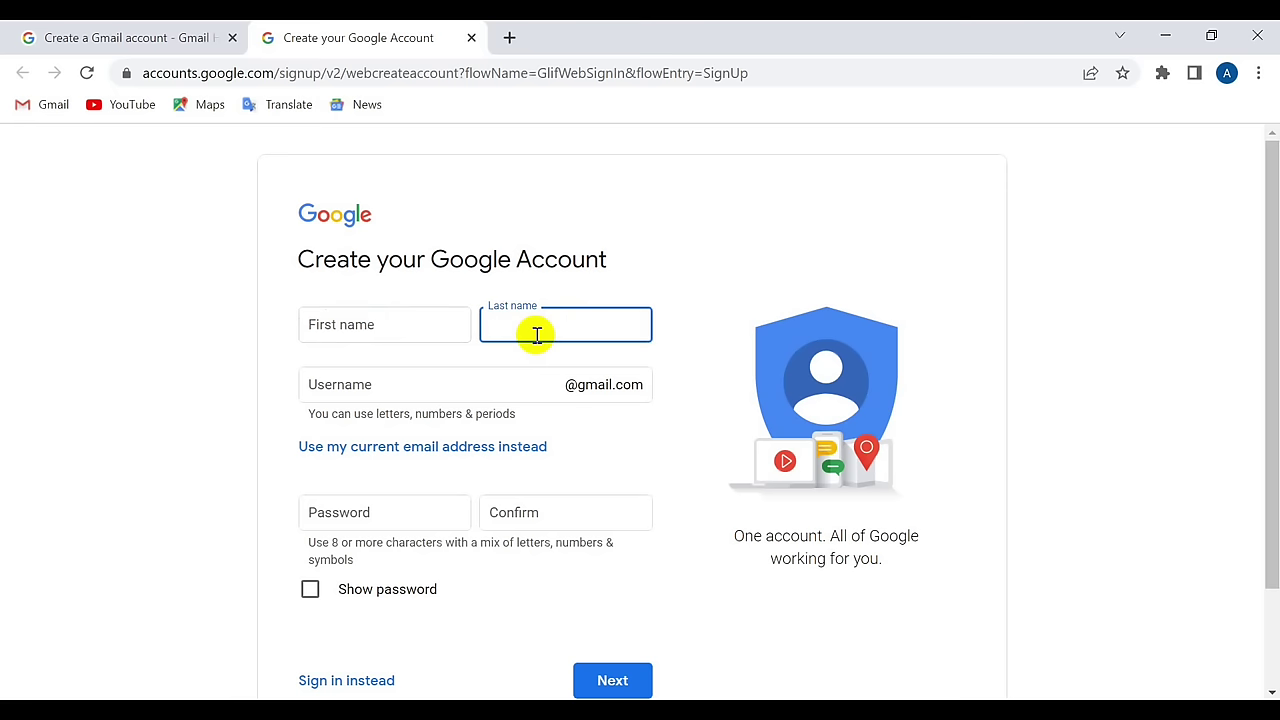
left_click(430, 329)
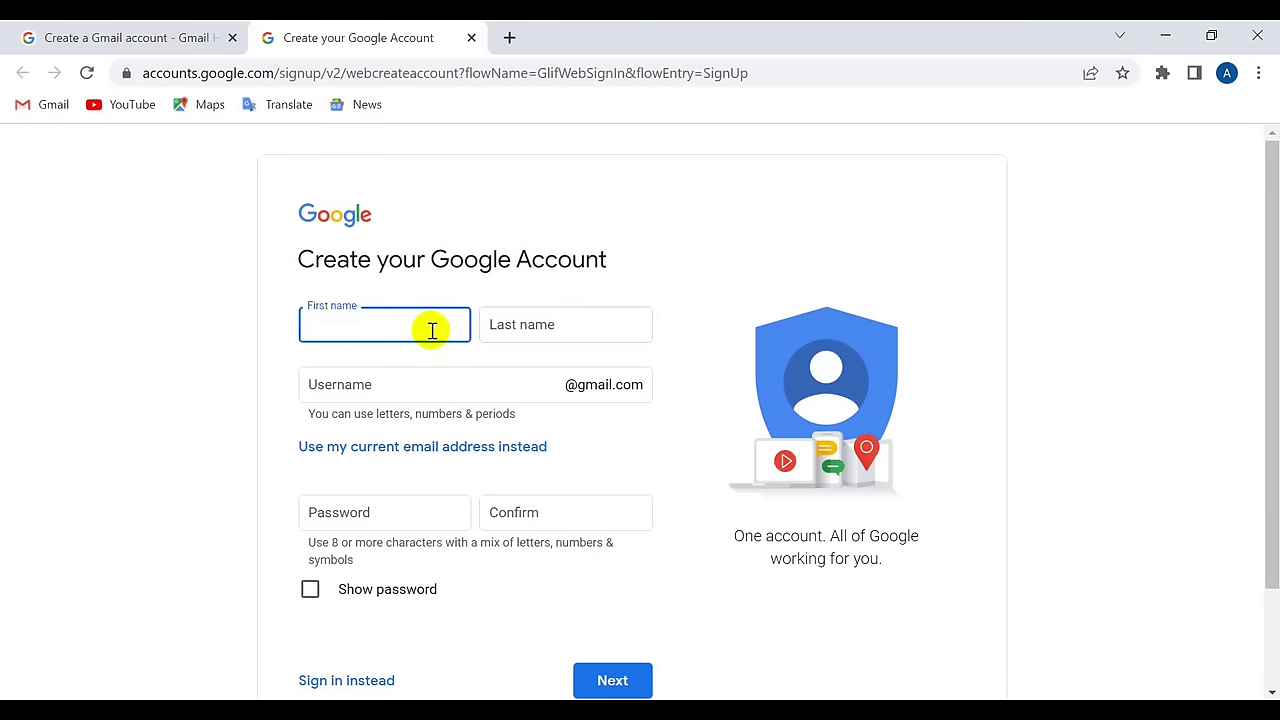
Enter the user's surname in the Last name field.
left_click(528, 323)
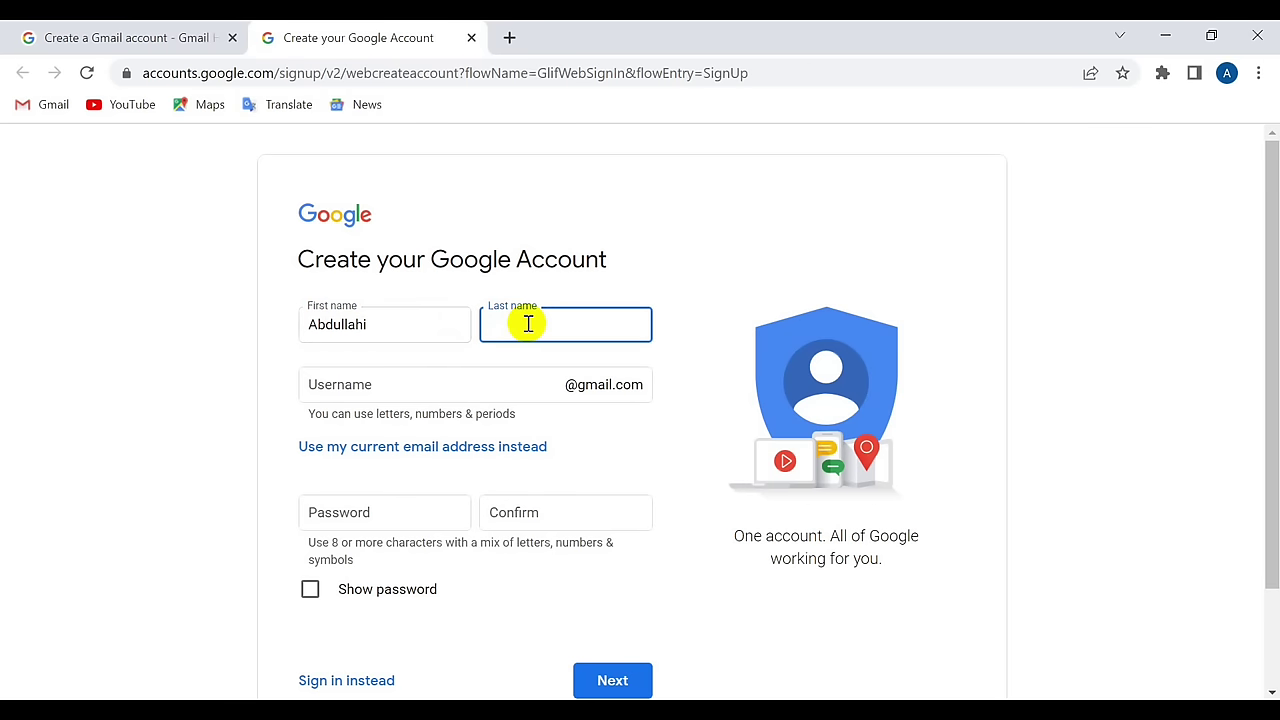
left_click(384, 335)
left_click(575, 332)
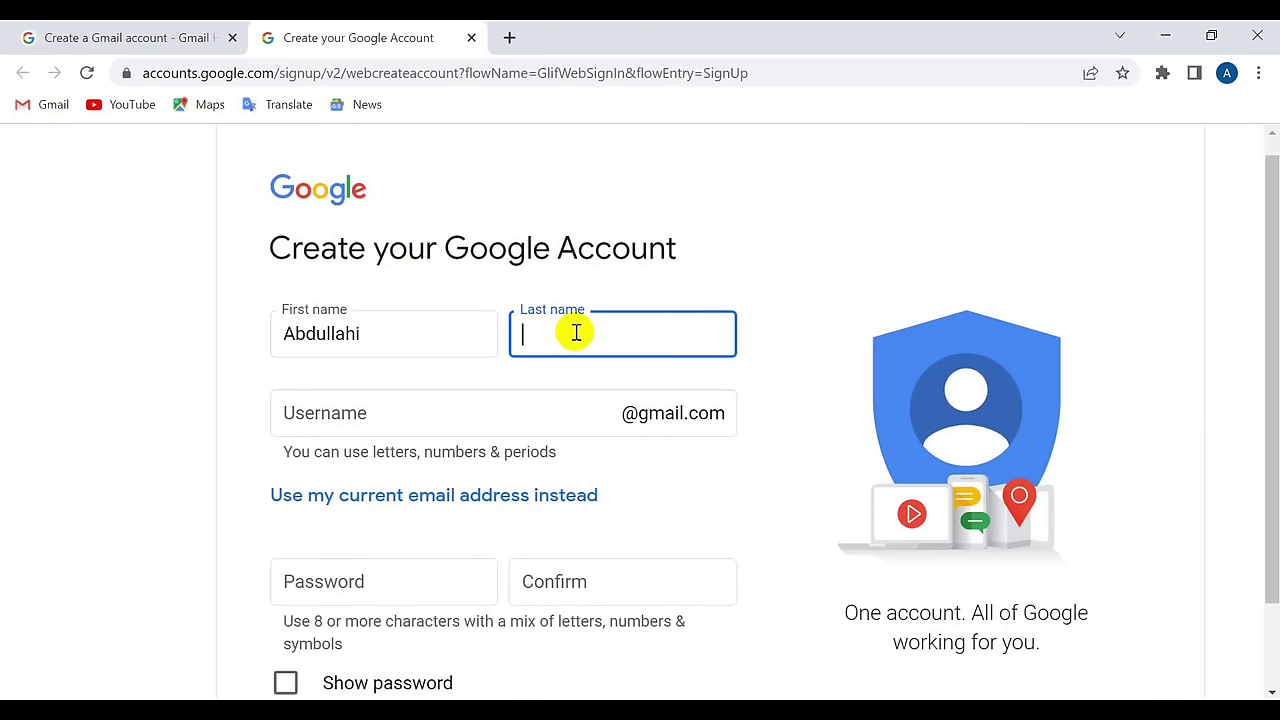
left_click(610, 378)
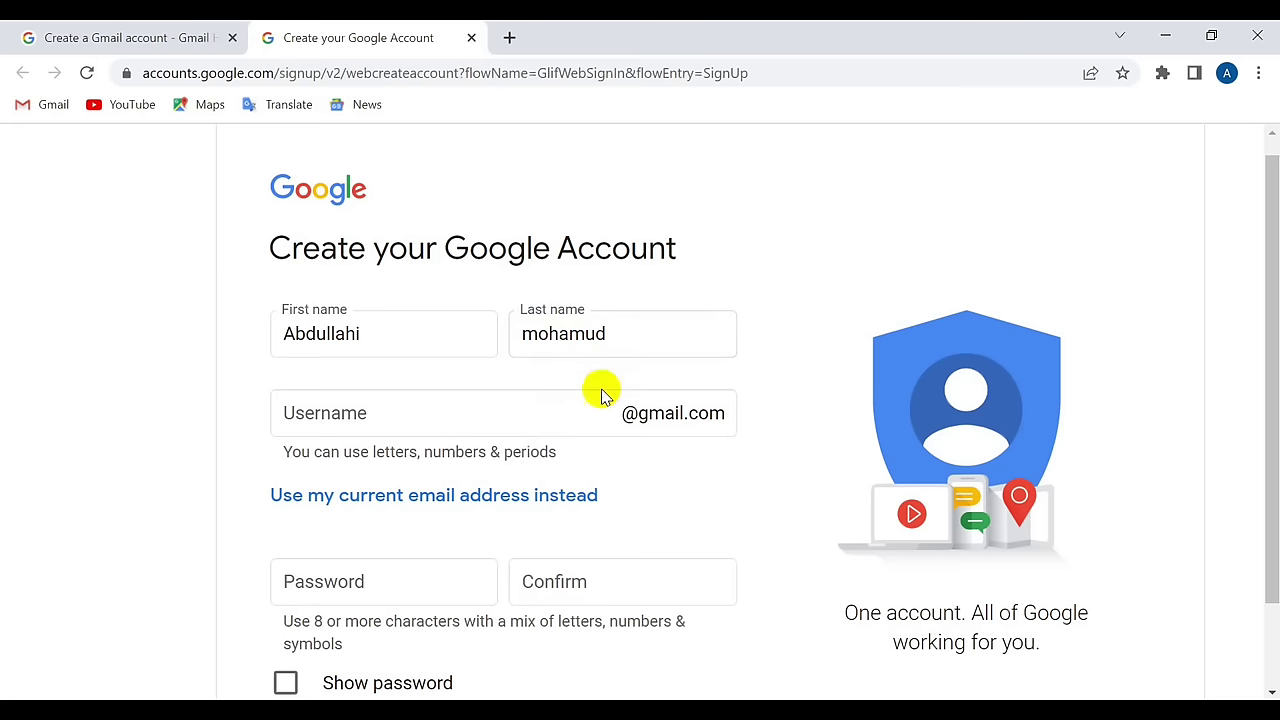
left_click(587, 412)
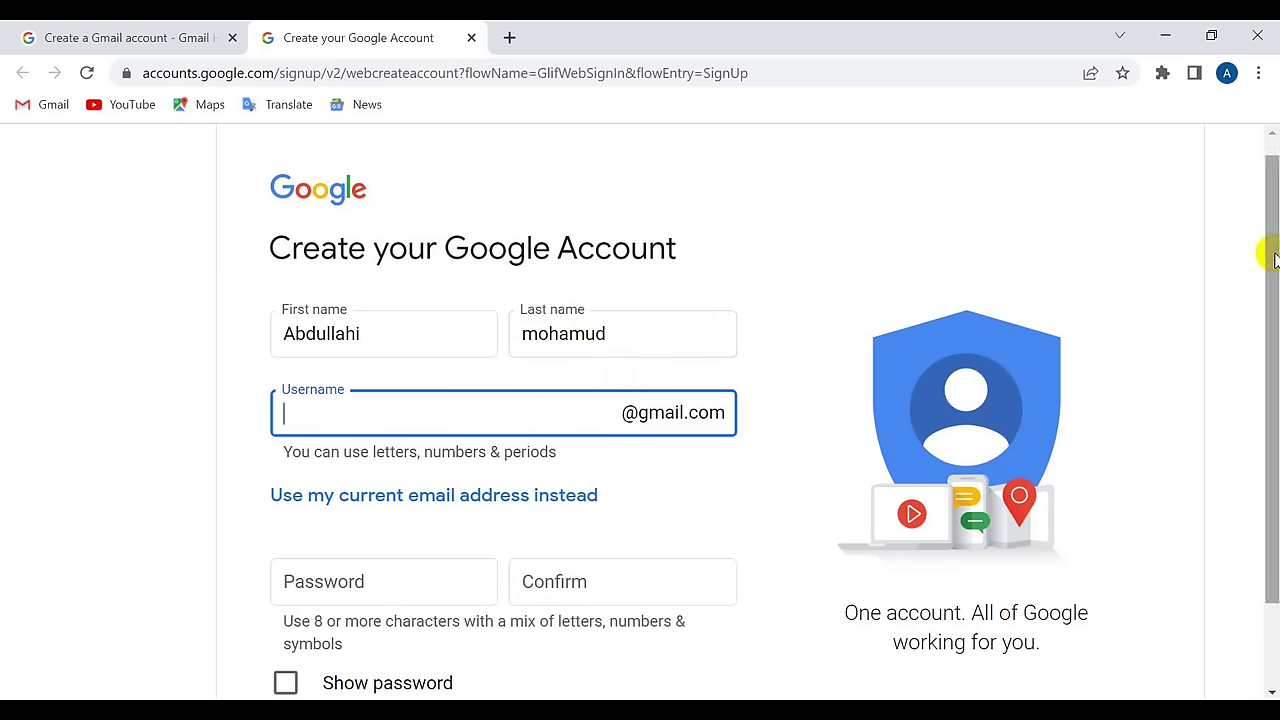
Copy the first and last names into the Username field.
scroll(1266, 280, "down", 2)
scroll(785, 232, "up", 1)
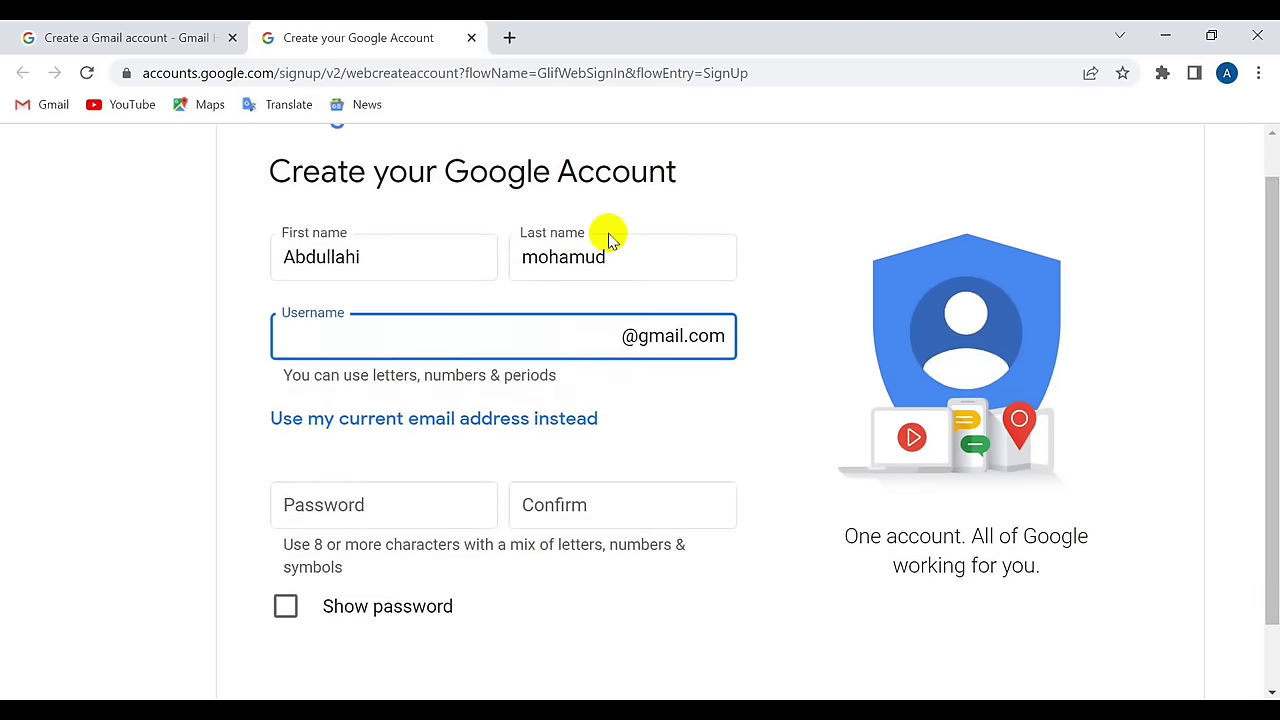
key("ctrl+plus")
key("ctrl+plus")
key("ctrl+plus")
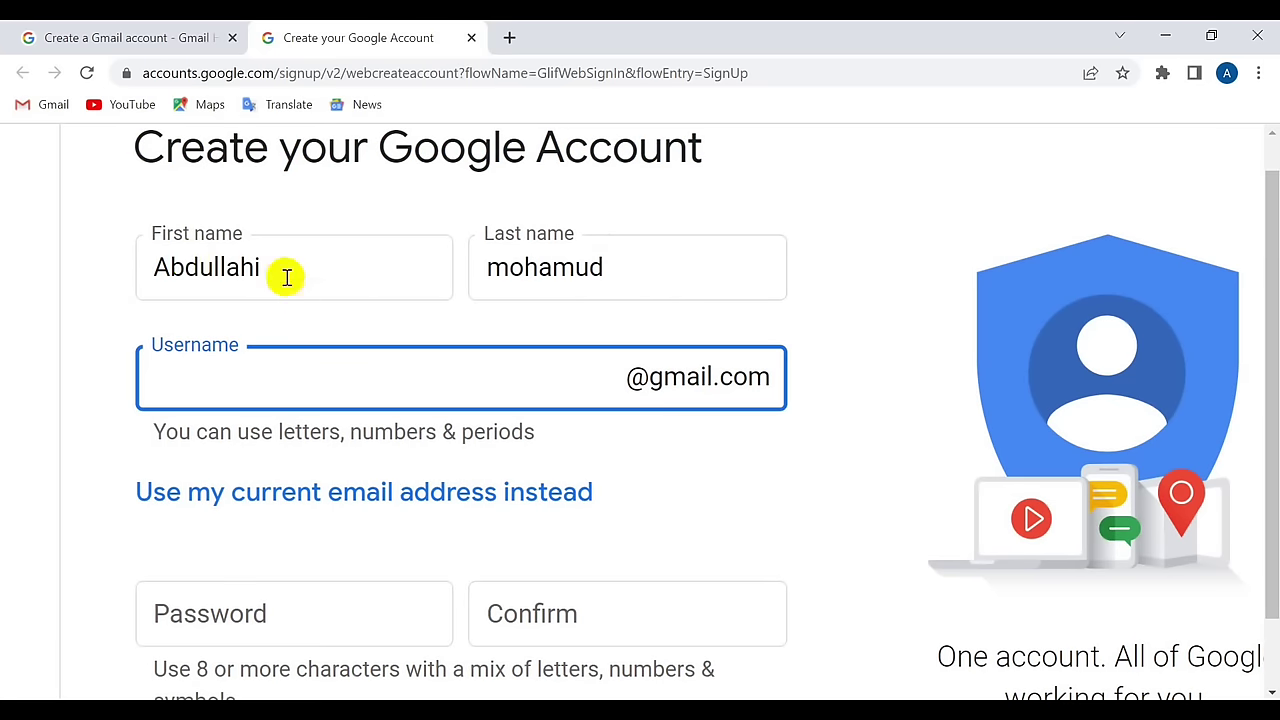
left_click_drag(287, 277, 135, 278)
key("ctrl+c")
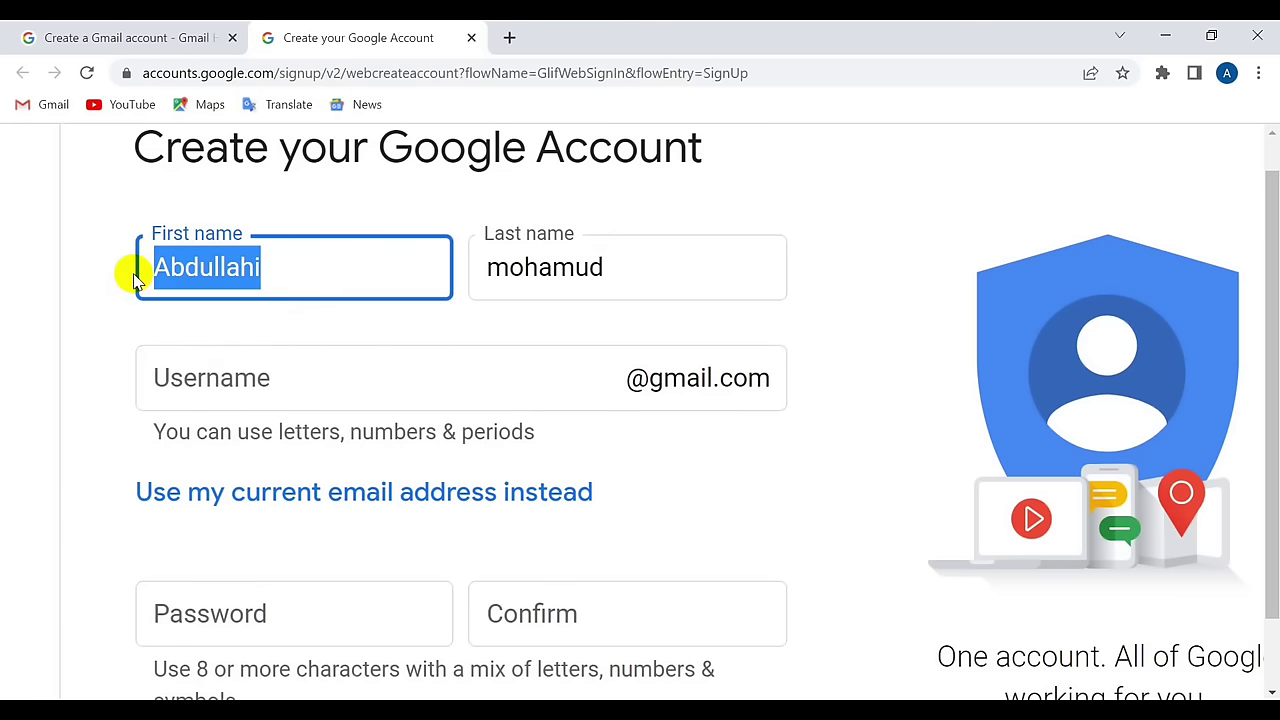
left_click(241, 361)
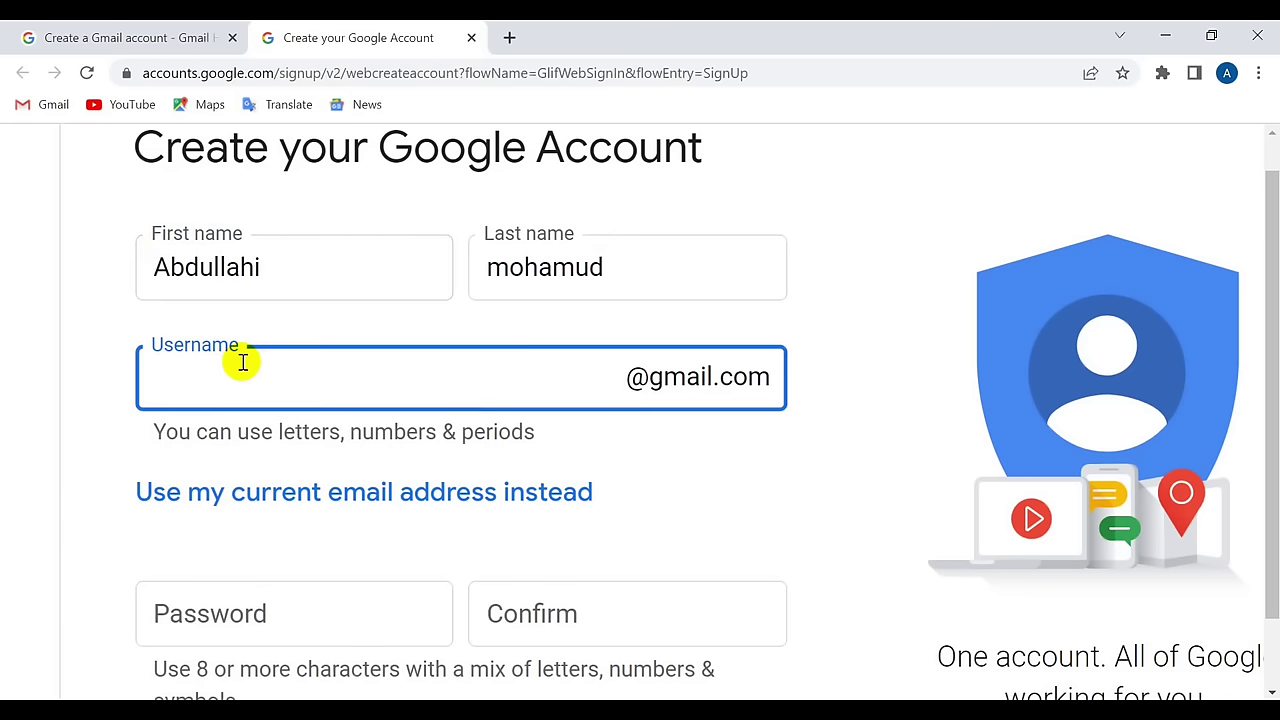
key("ctrl+v")
left_click(551, 266)
double_click(563, 270)
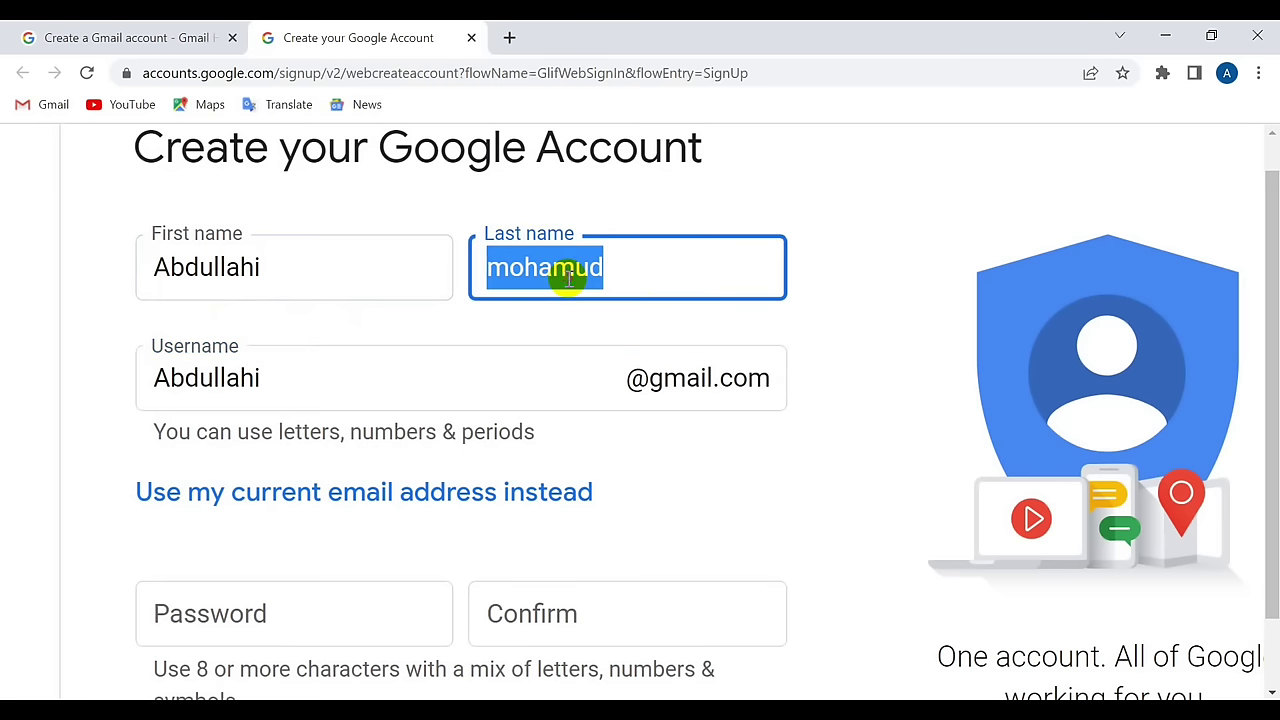
key("ctrl+c")
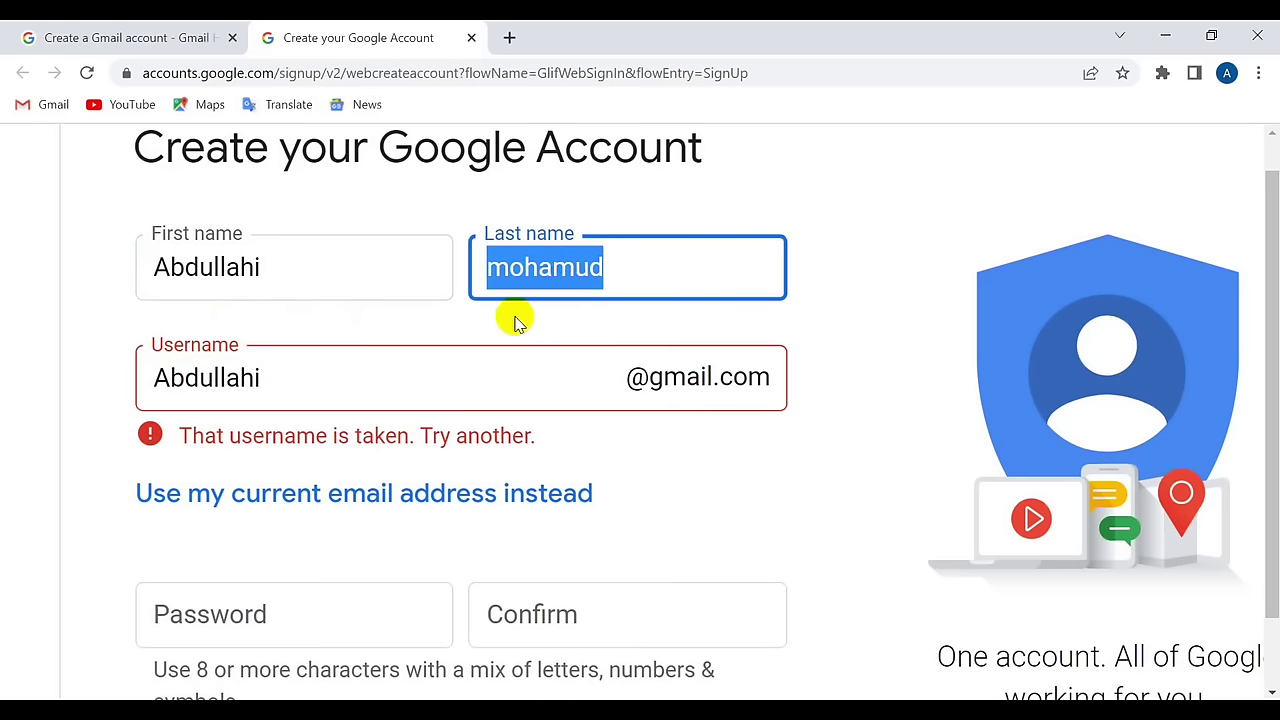
left_click(480, 369)
key("ctrl+v")
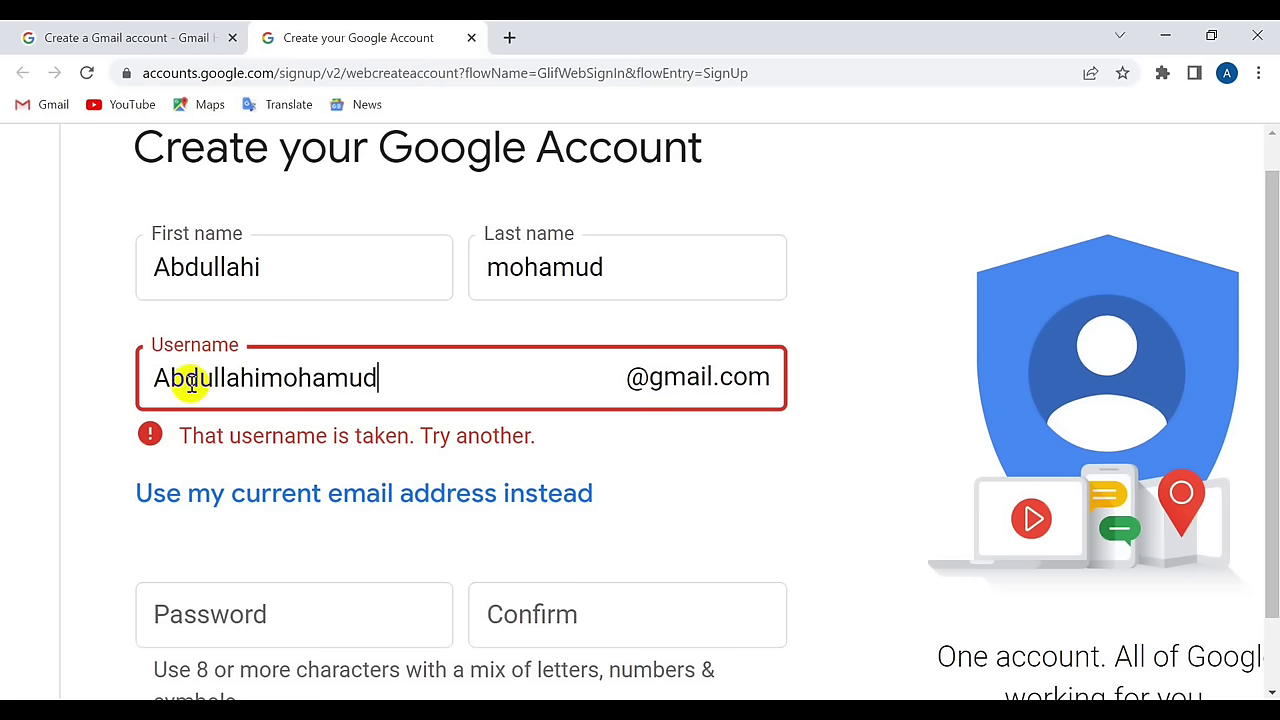
Lowercase the username's first letter and insert a period between the names.
left_click(172, 379)
key("BackSpace")
type("a")
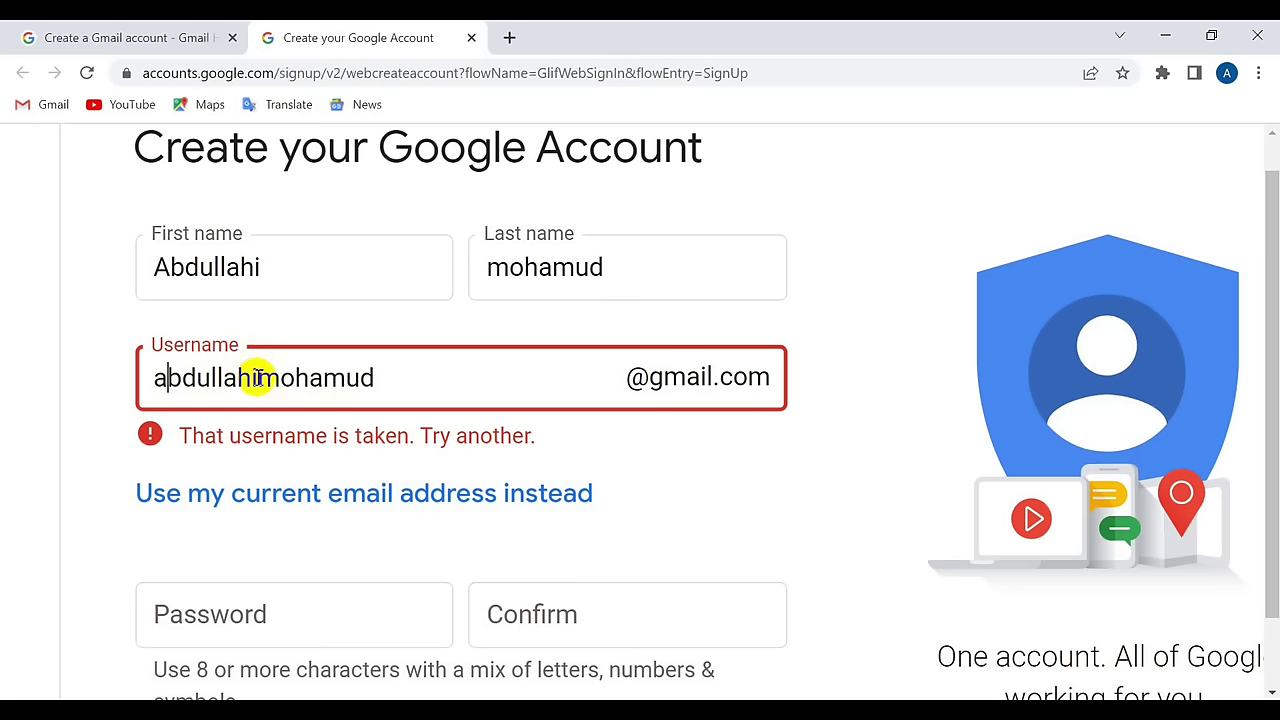
left_click(257, 375)
type(".")
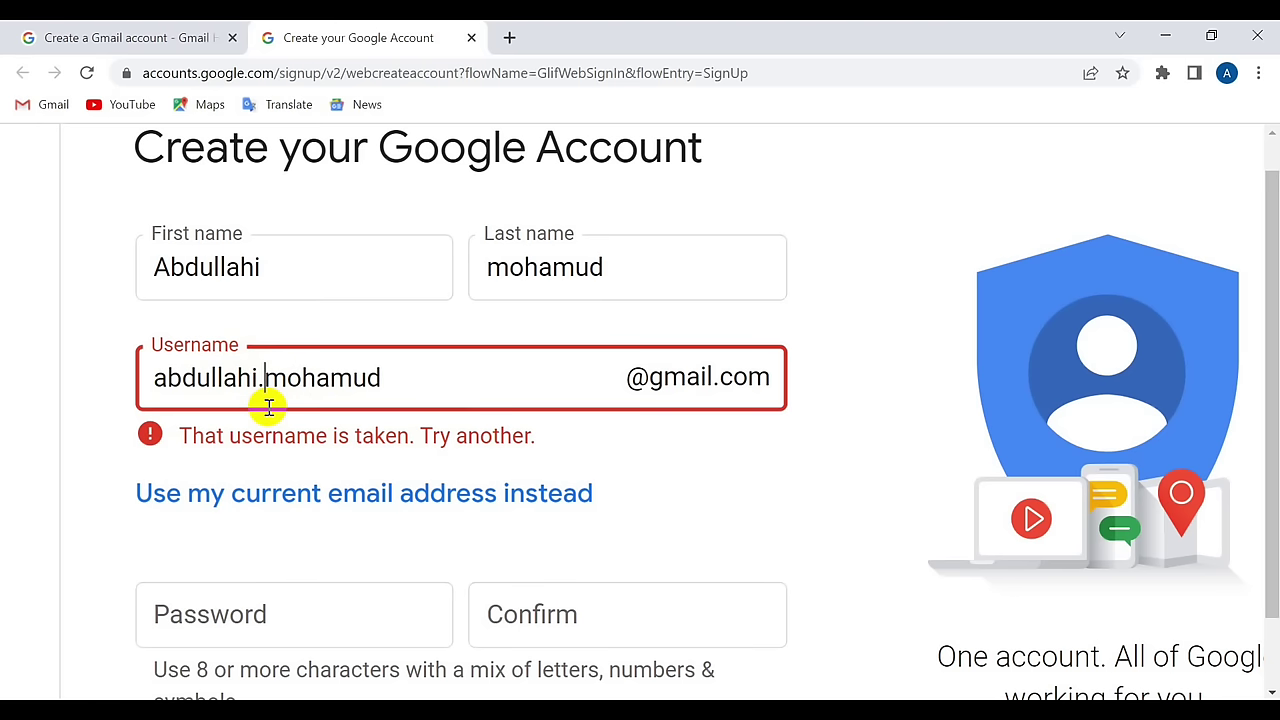
left_click(400, 381)
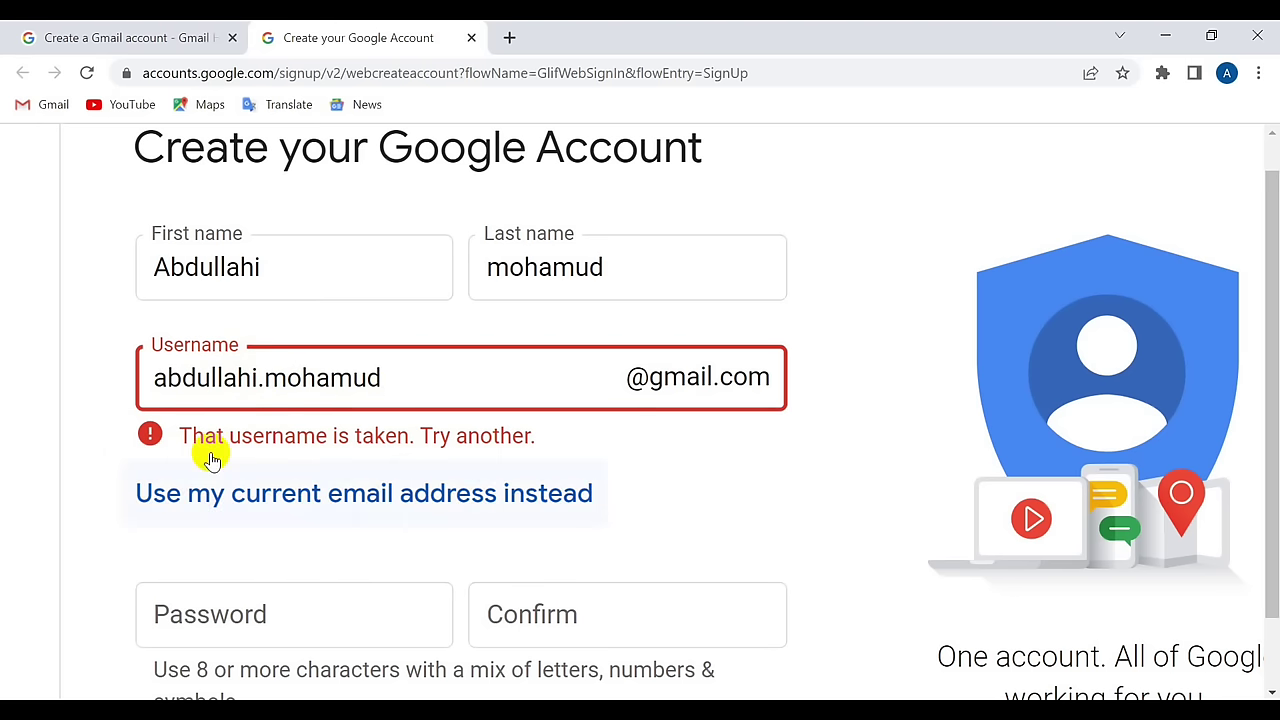
key("ctrl+plus")
key("ctrl+plus")
key("ctrl+plus")
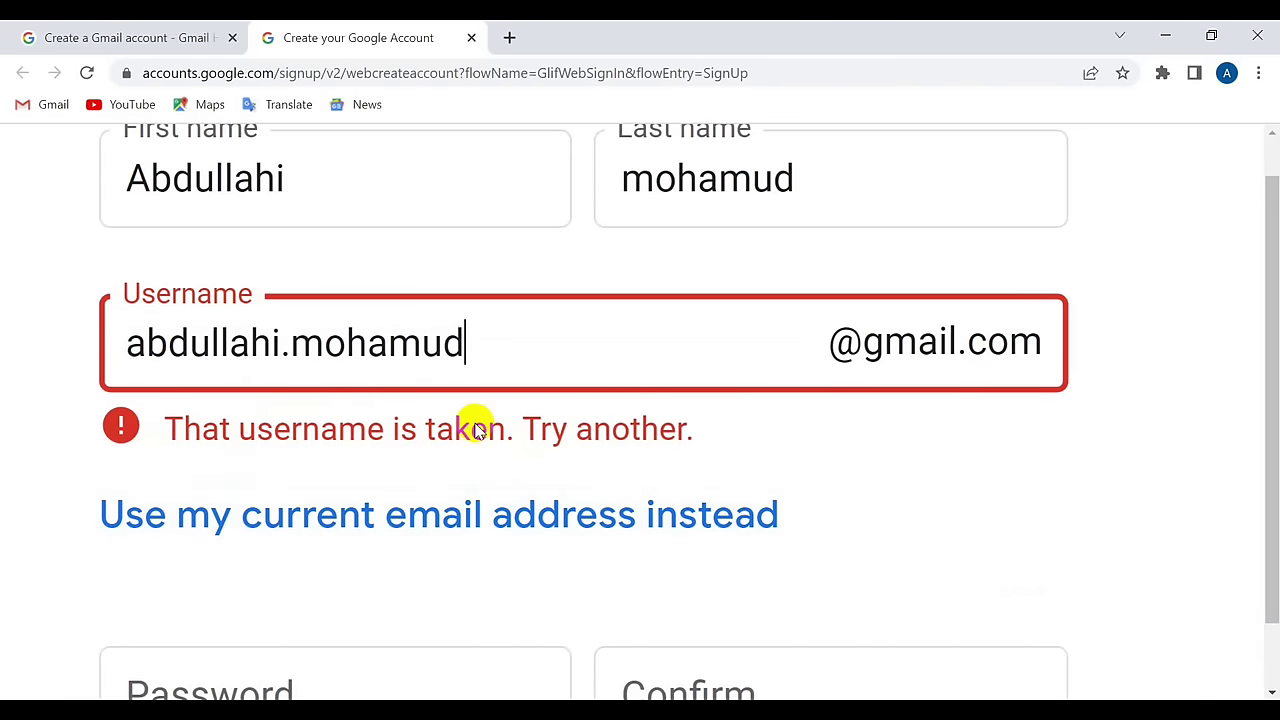
key("ctrl+minus")
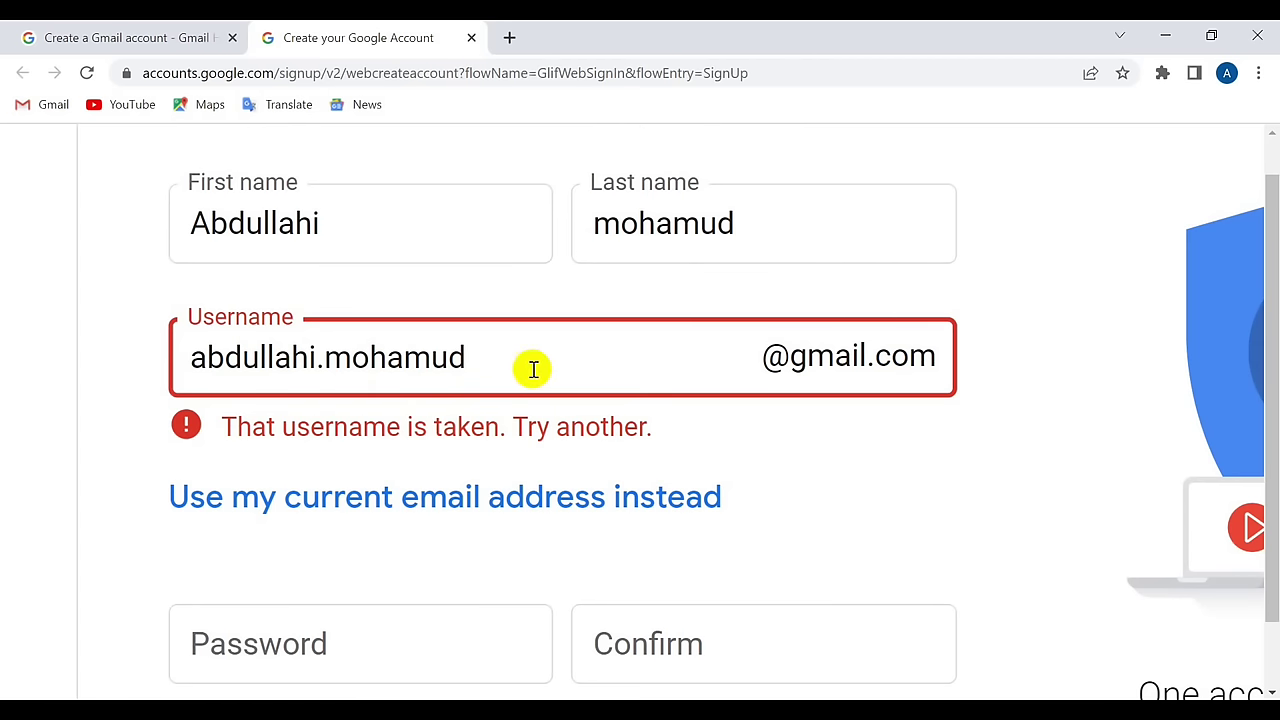
Append year digits, ending with 2023, until the username is no longer taken.
type("12")
left_click(630, 420)
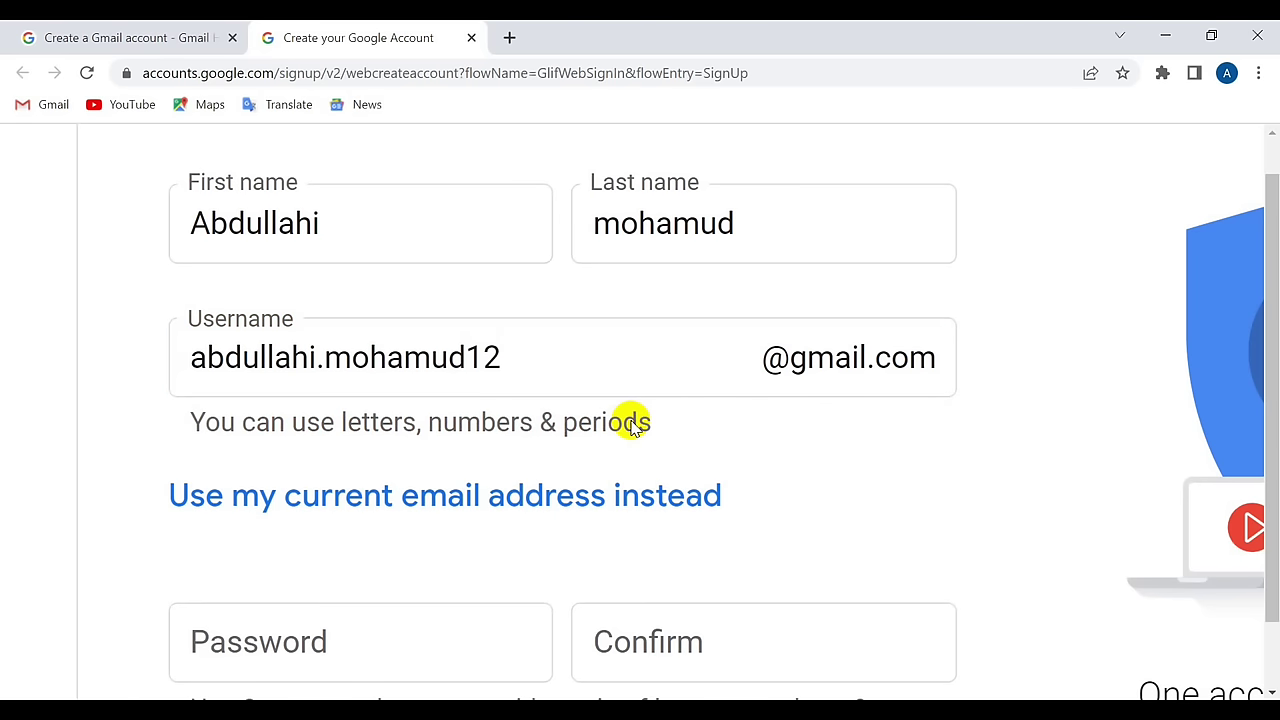
left_click(535, 367)
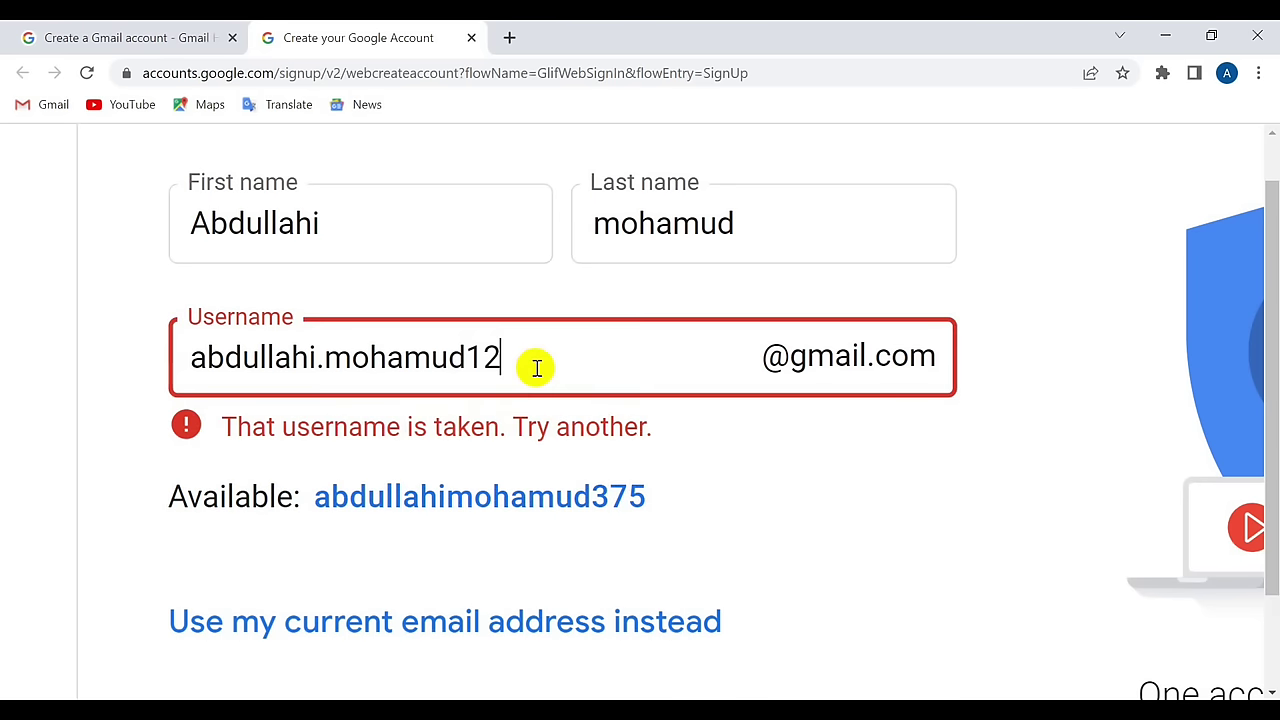
key("BackSpace")
key("BackSpace")
type("2022")
left_click(588, 448)
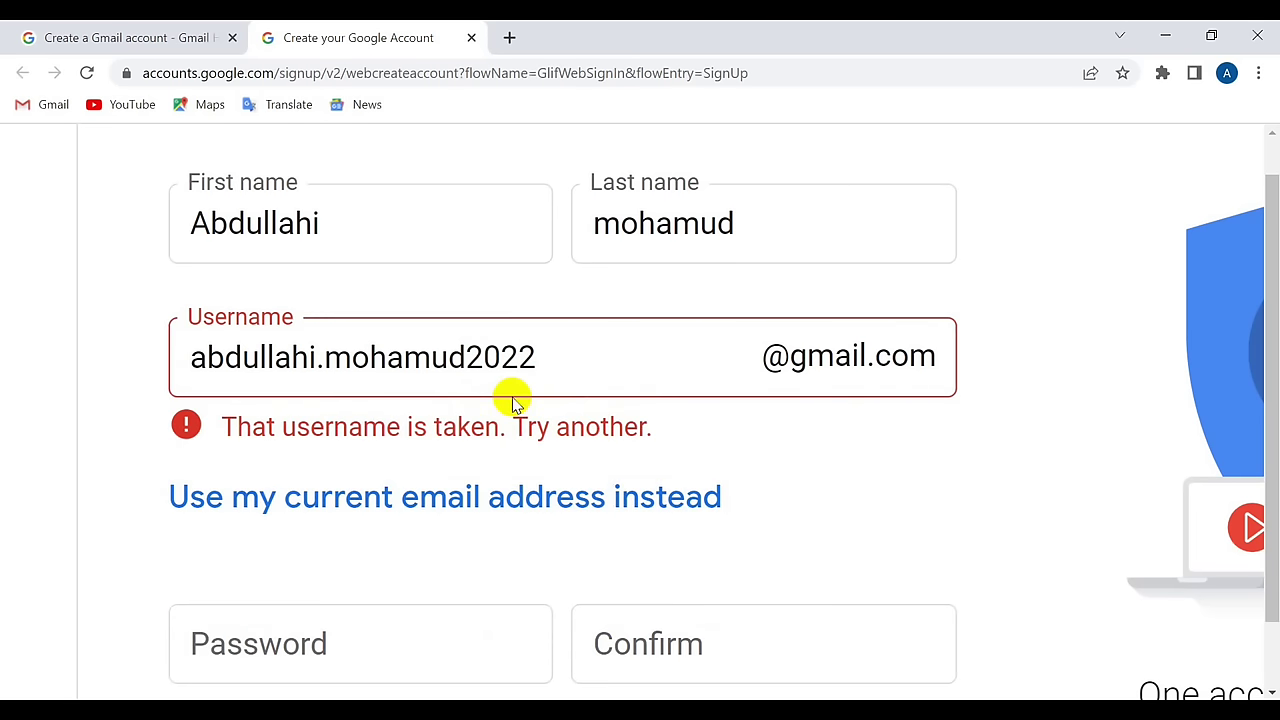
left_click(566, 365)
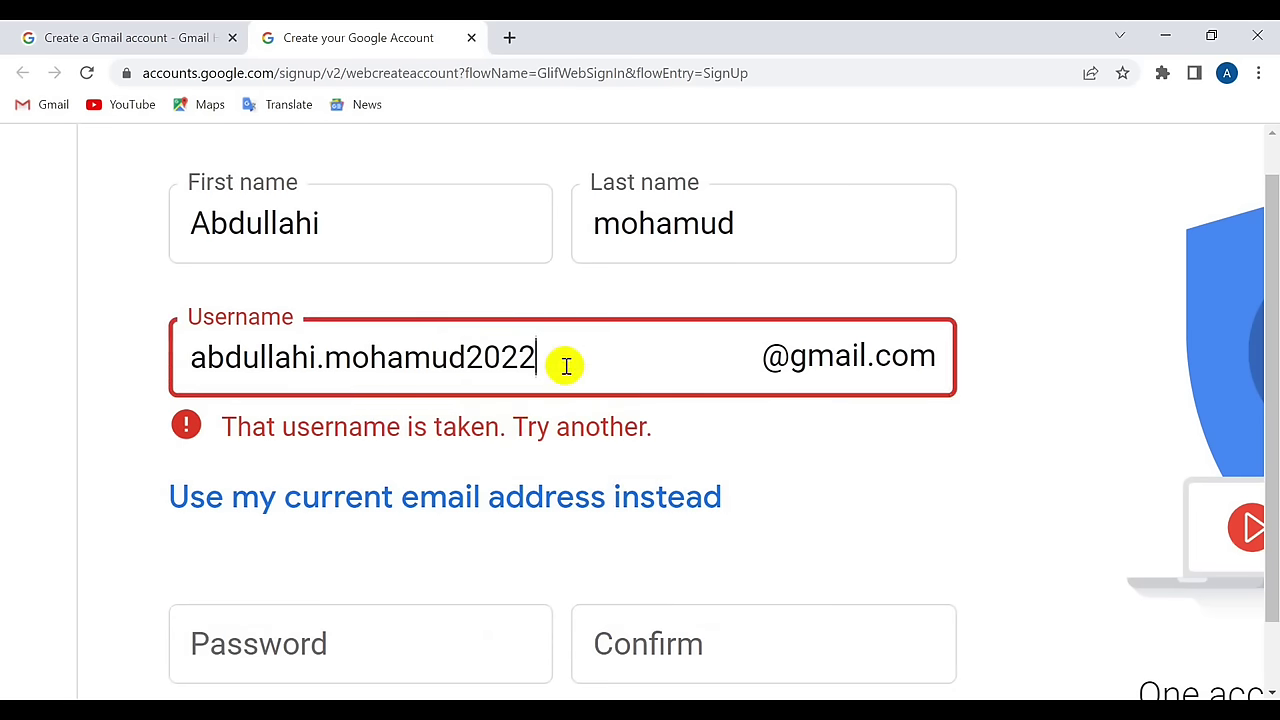
key("BackSpace")
type("3")
left_click(591, 433)
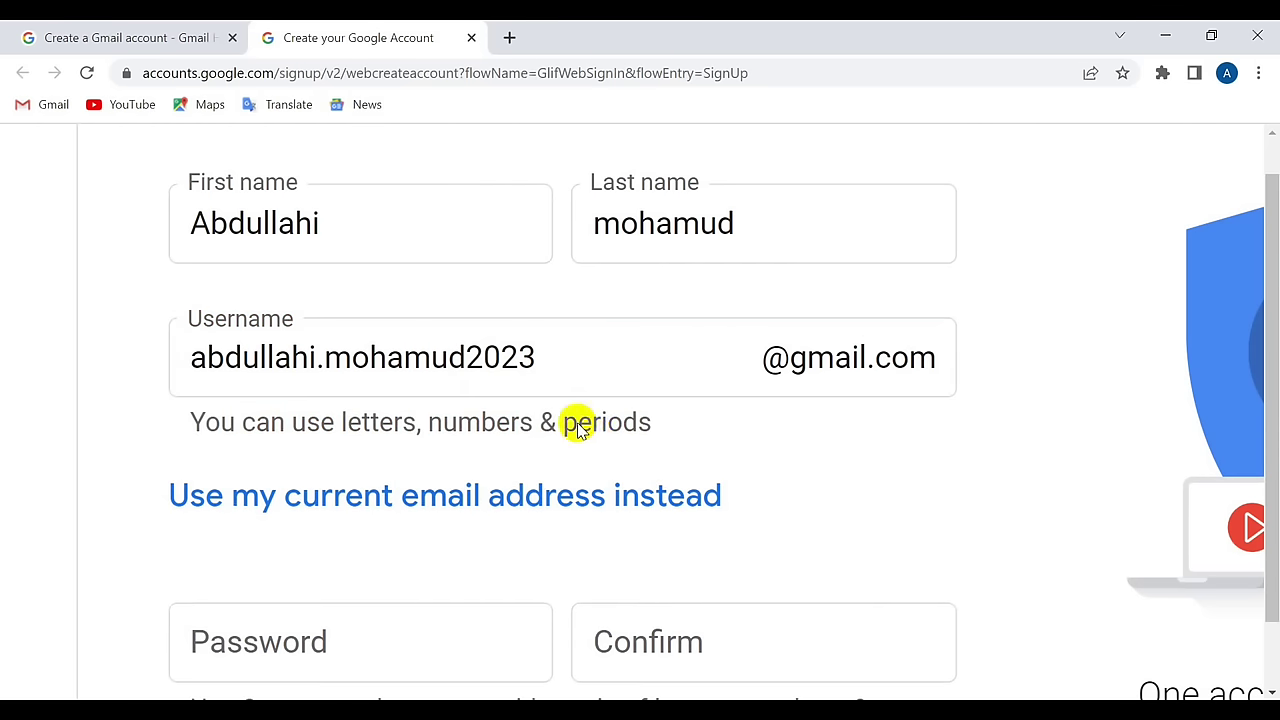
left_click(543, 380)
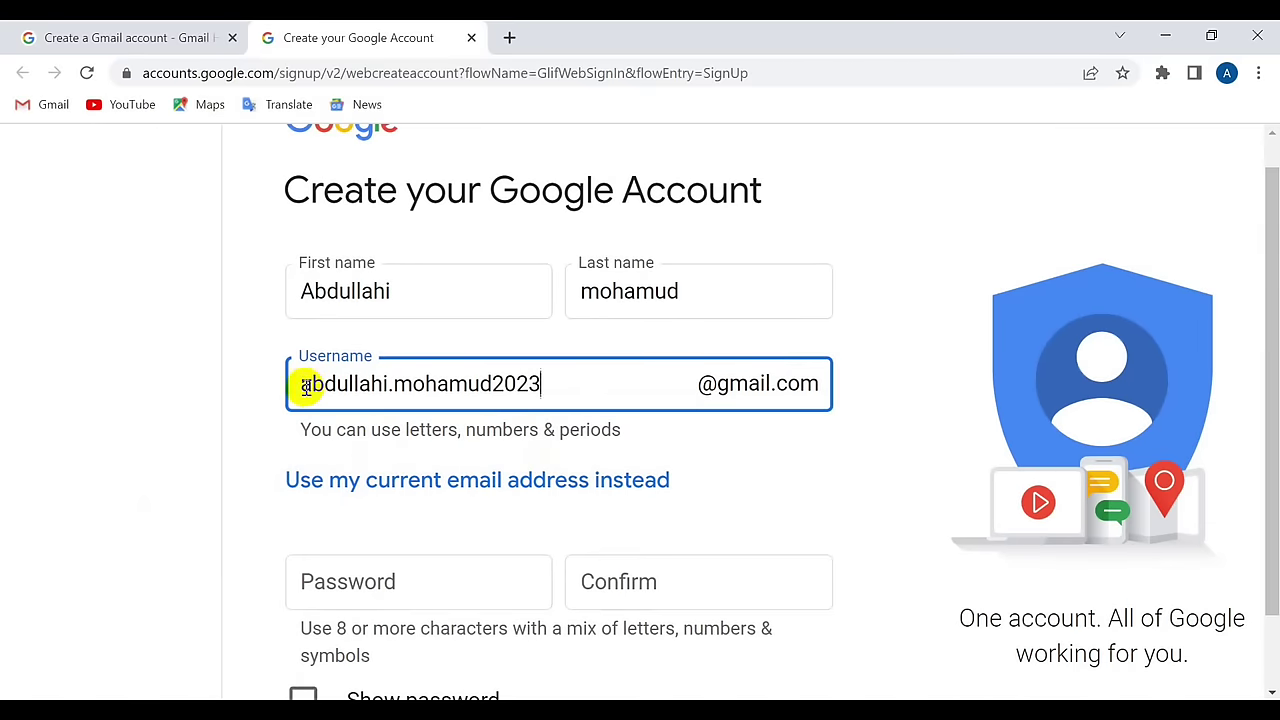
Enter the account password in both Password and Confirm fields and submit with Next.
left_click_drag(306, 387, 391, 383)
left_click(391, 383)
left_click(557, 371)
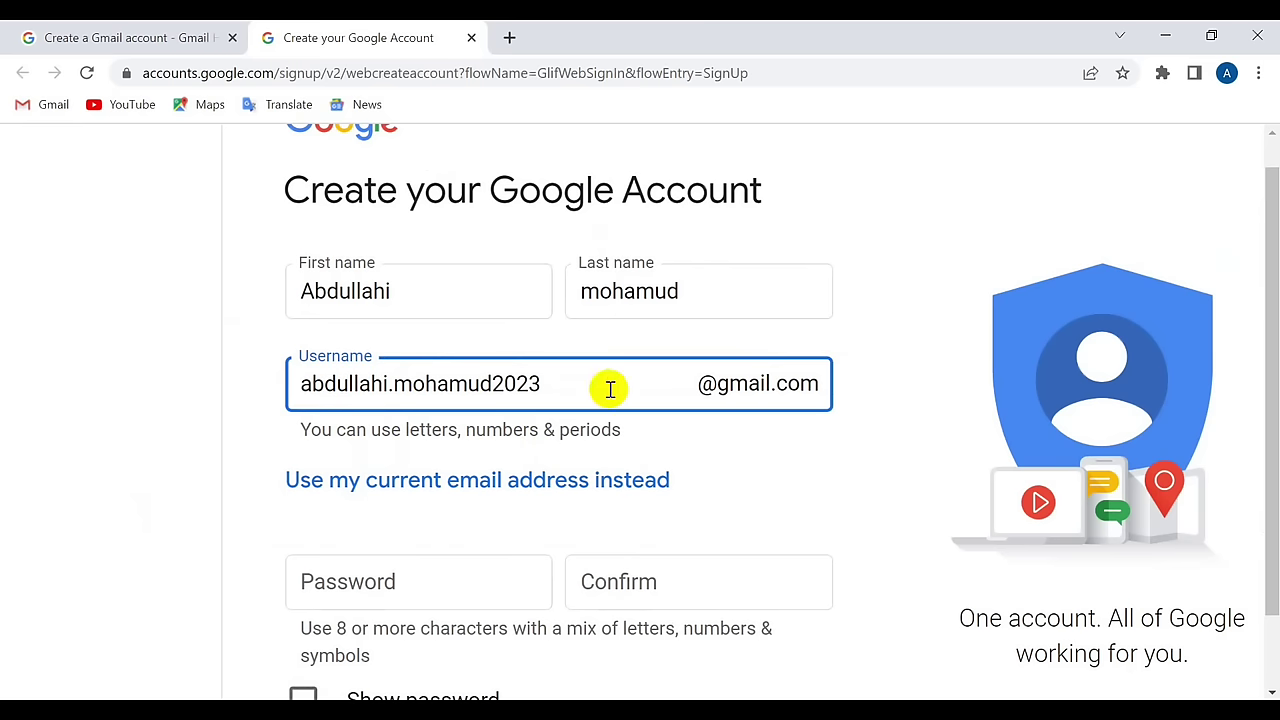
scroll(530, 440, "down", 2)
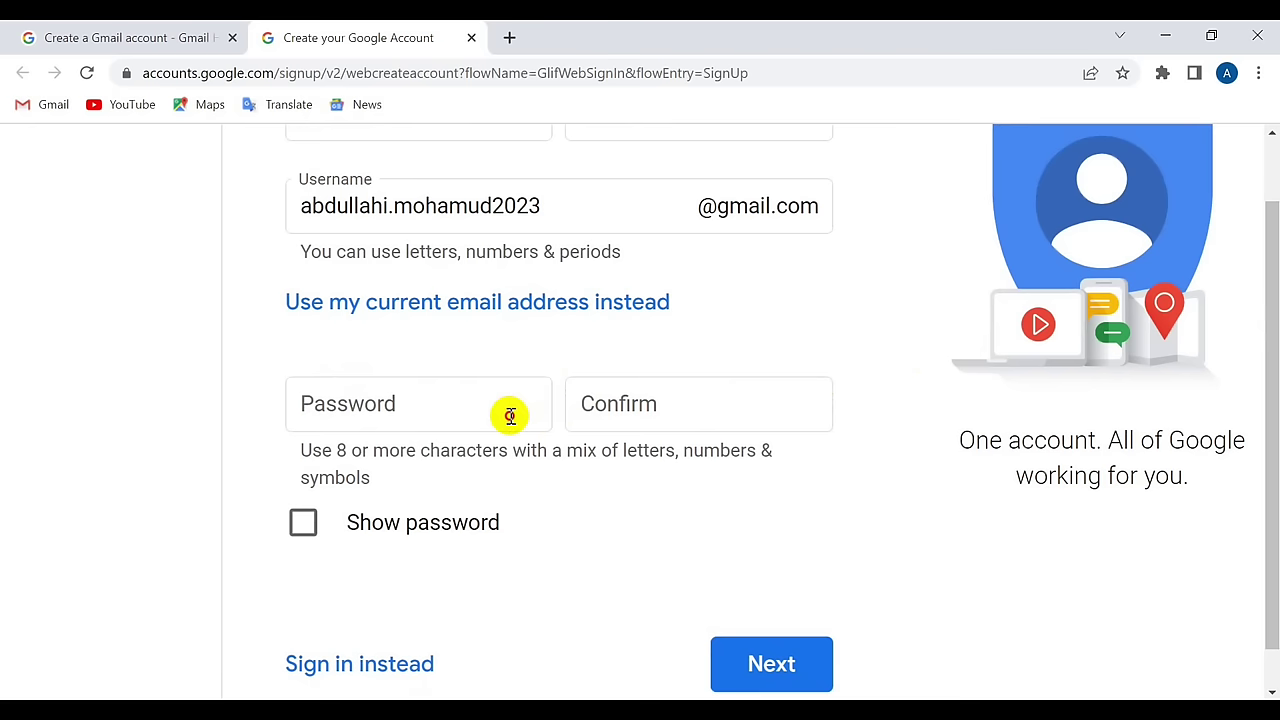
left_click(510, 415)
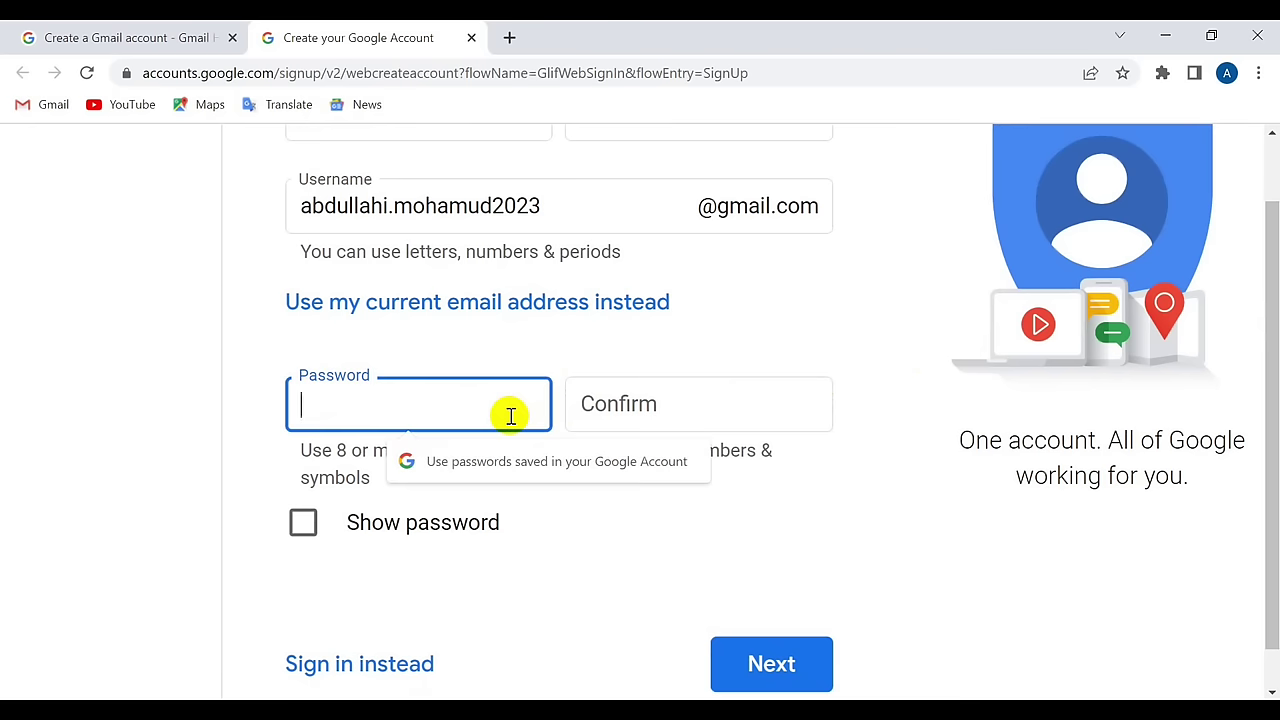
left_click(728, 412)
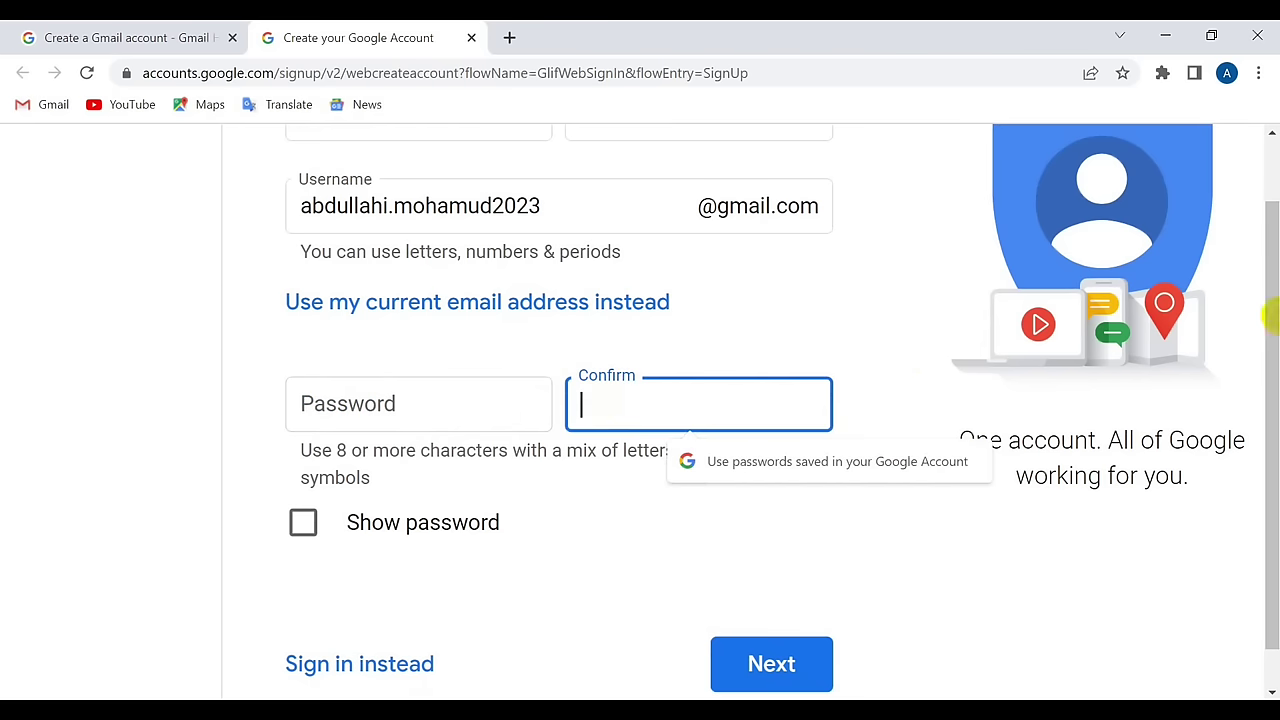
scroll(1275, 345, "down", 1)
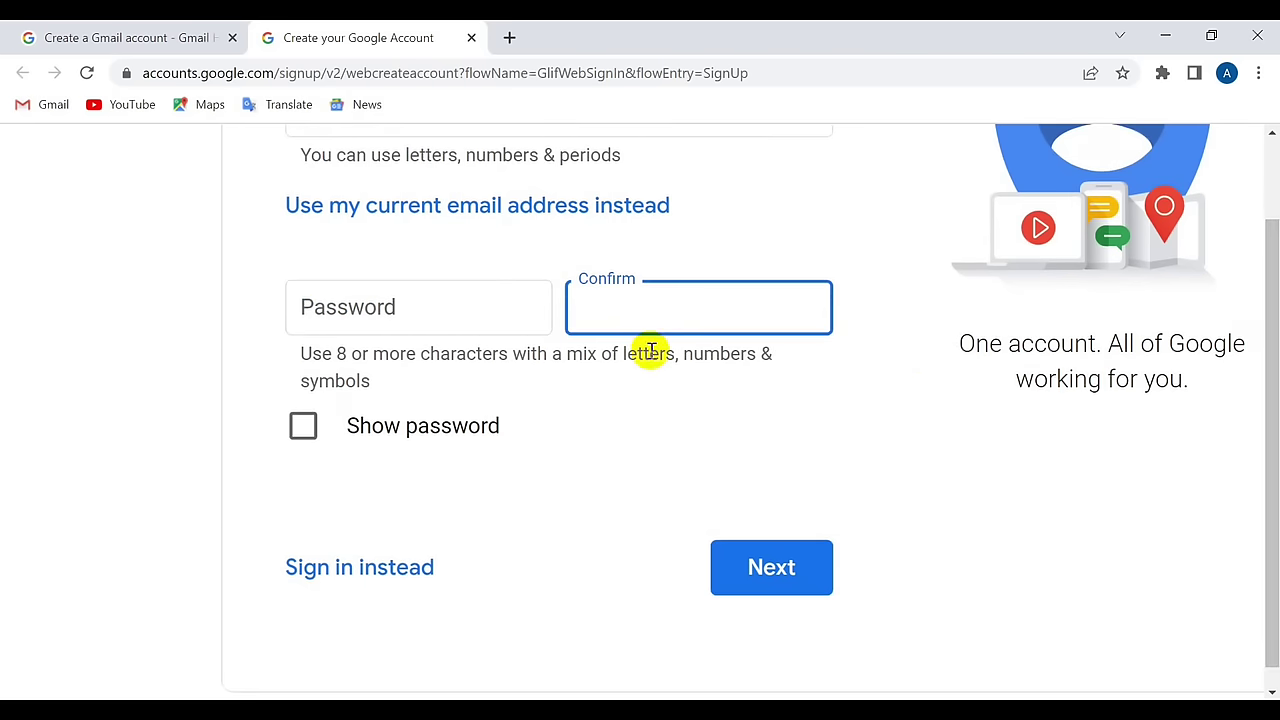
left_click(494, 318)
scroll(697, 590, "up", 1)
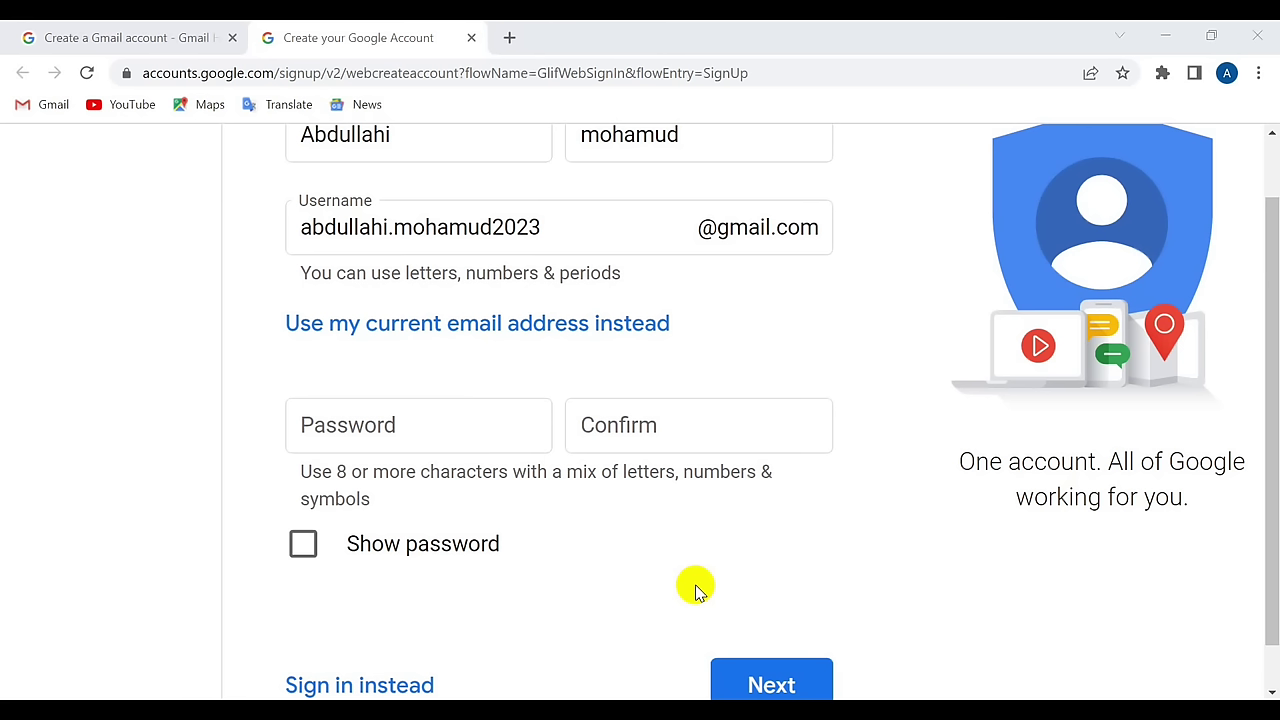
left_click(455, 445)
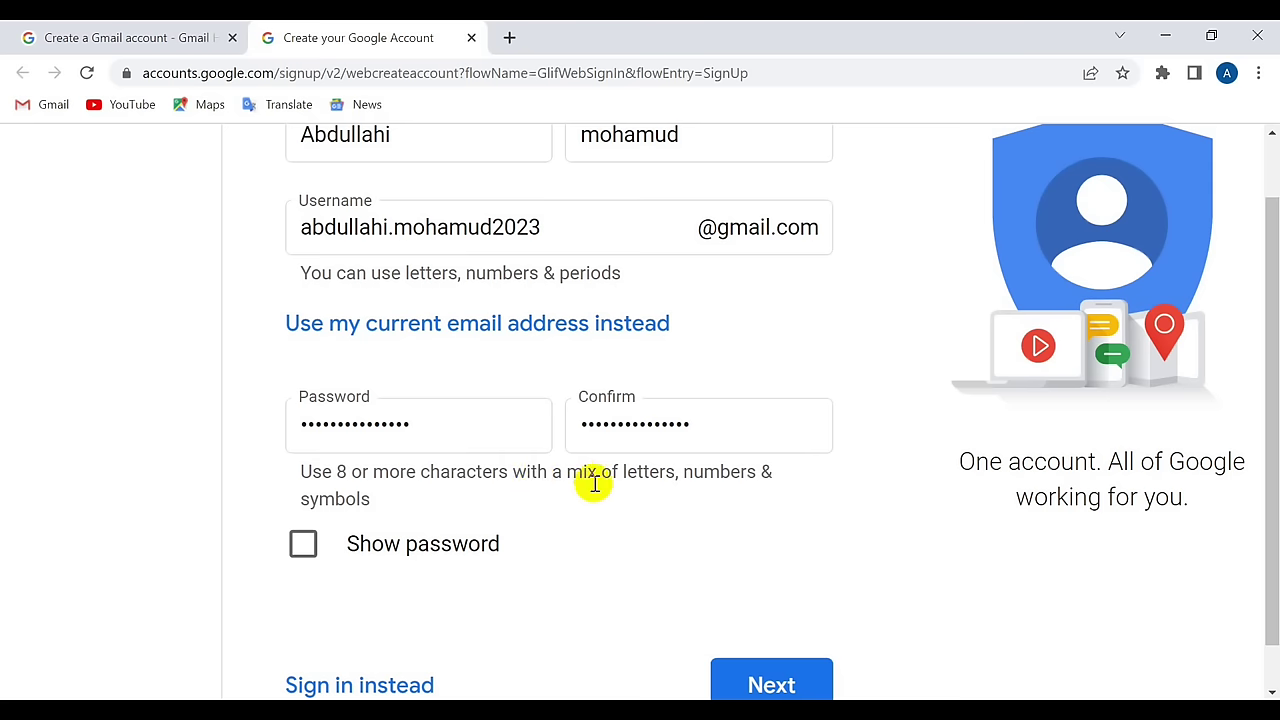
scroll(1272, 352, "down", 2)
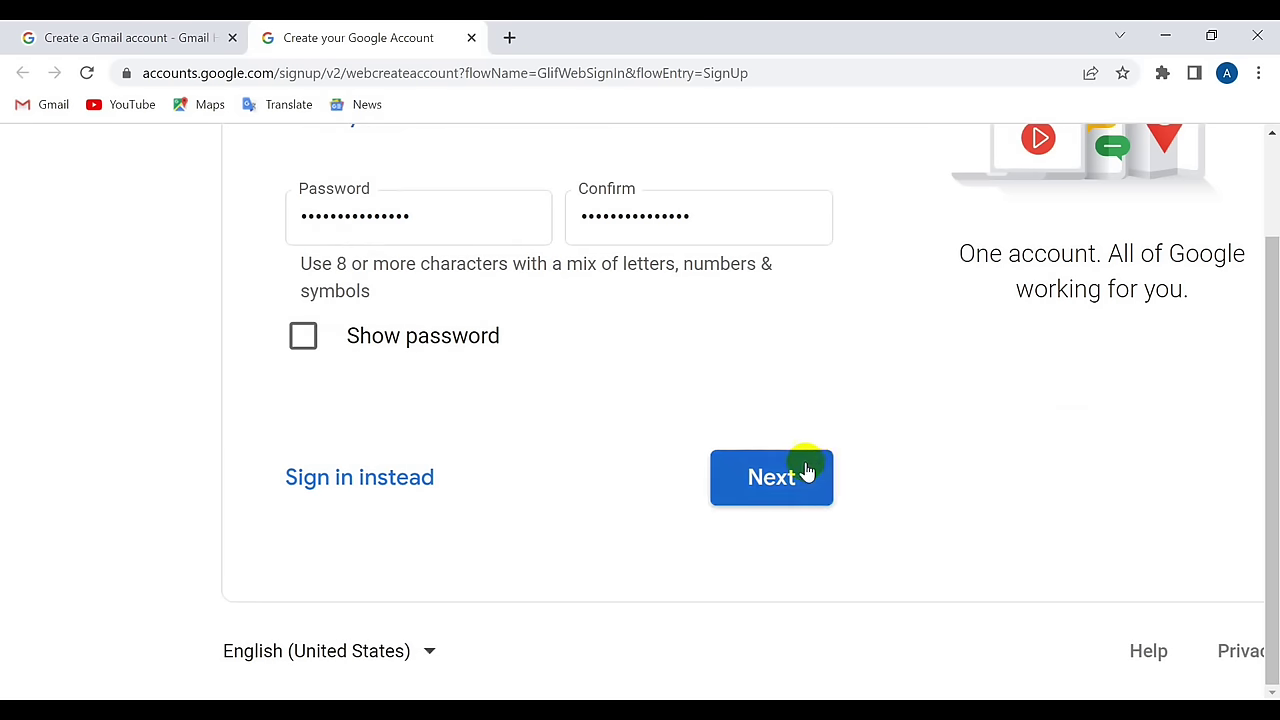
left_click(776, 478)
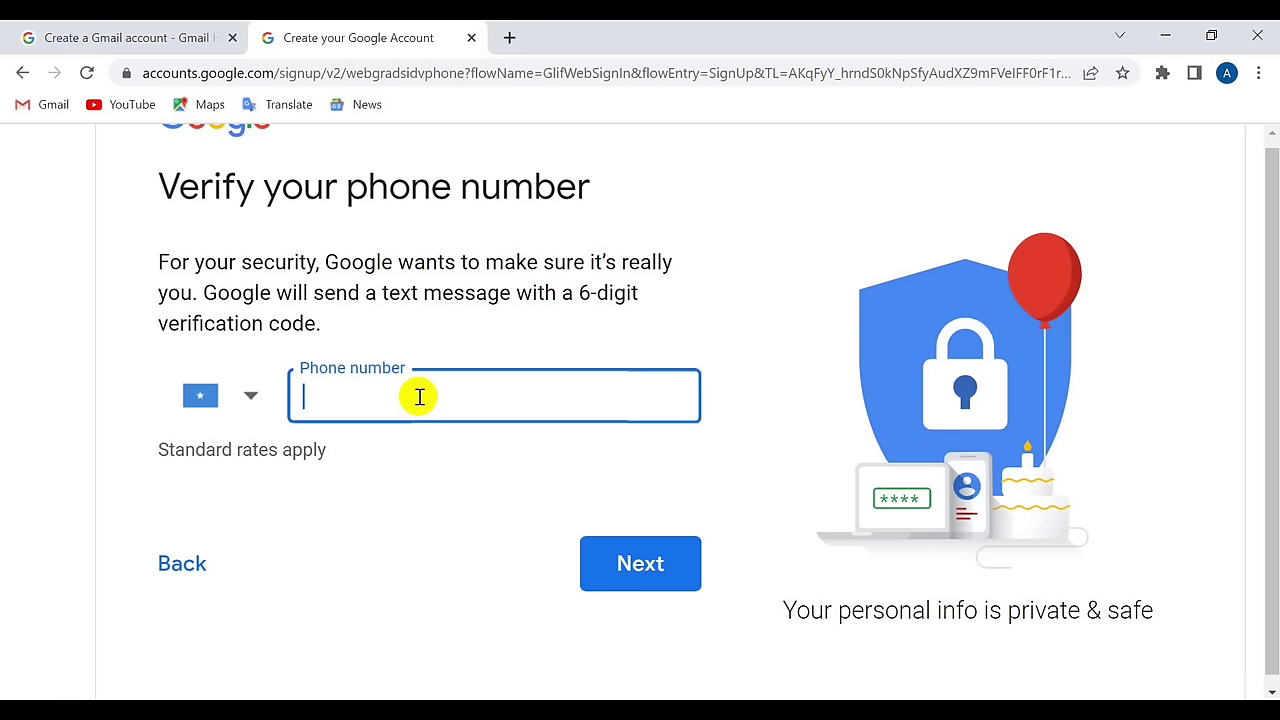
Enter the +252 phone number and verify it with the texted 6-digit code.
type("+252")
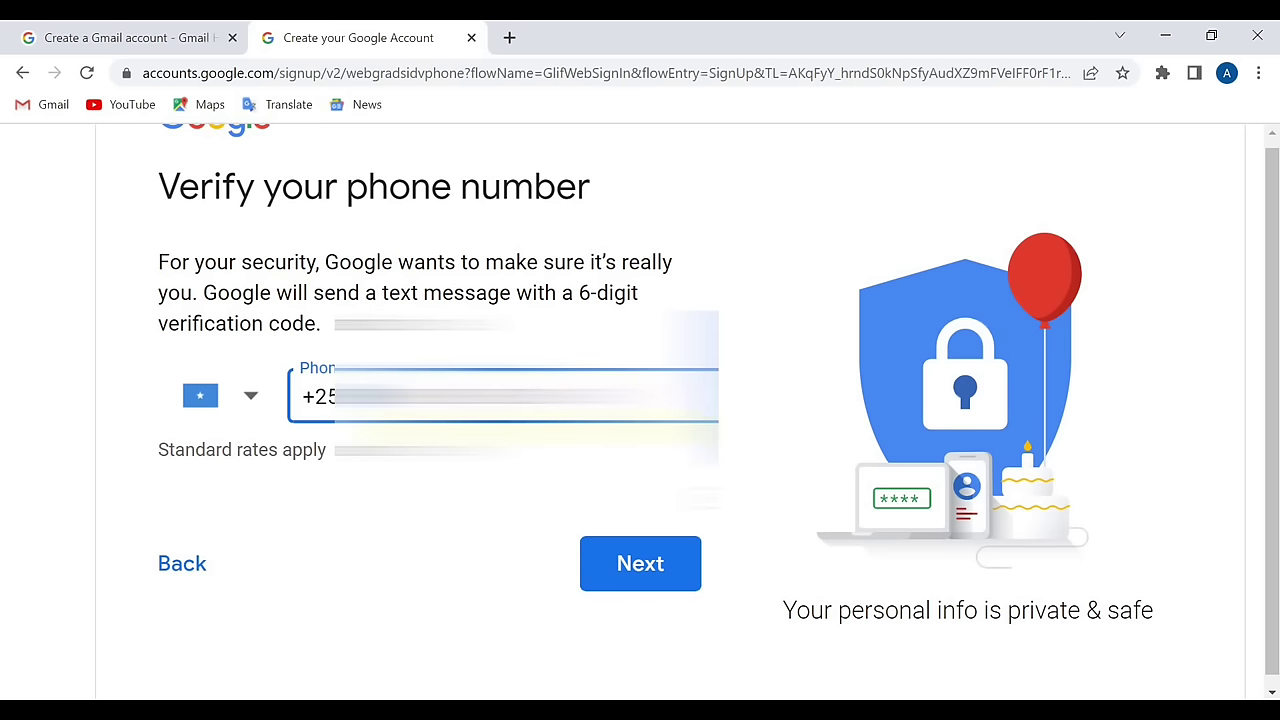
left_click(639, 580)
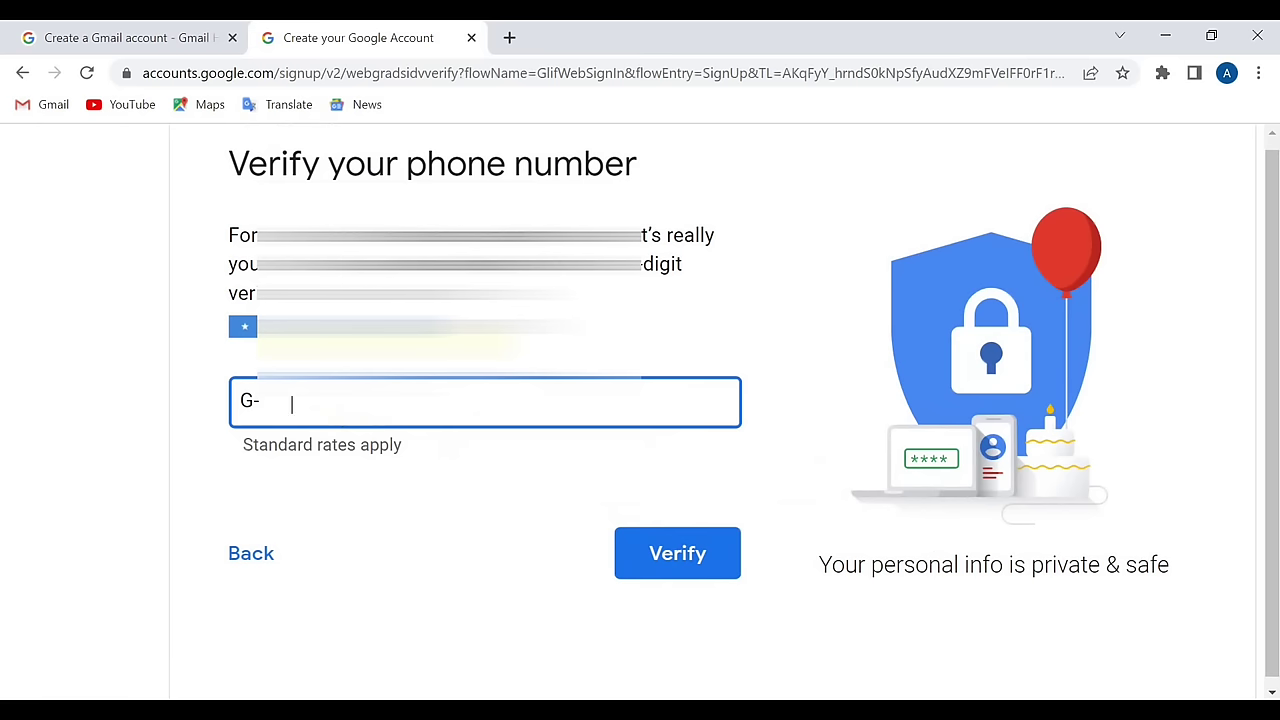
left_click(392, 399)
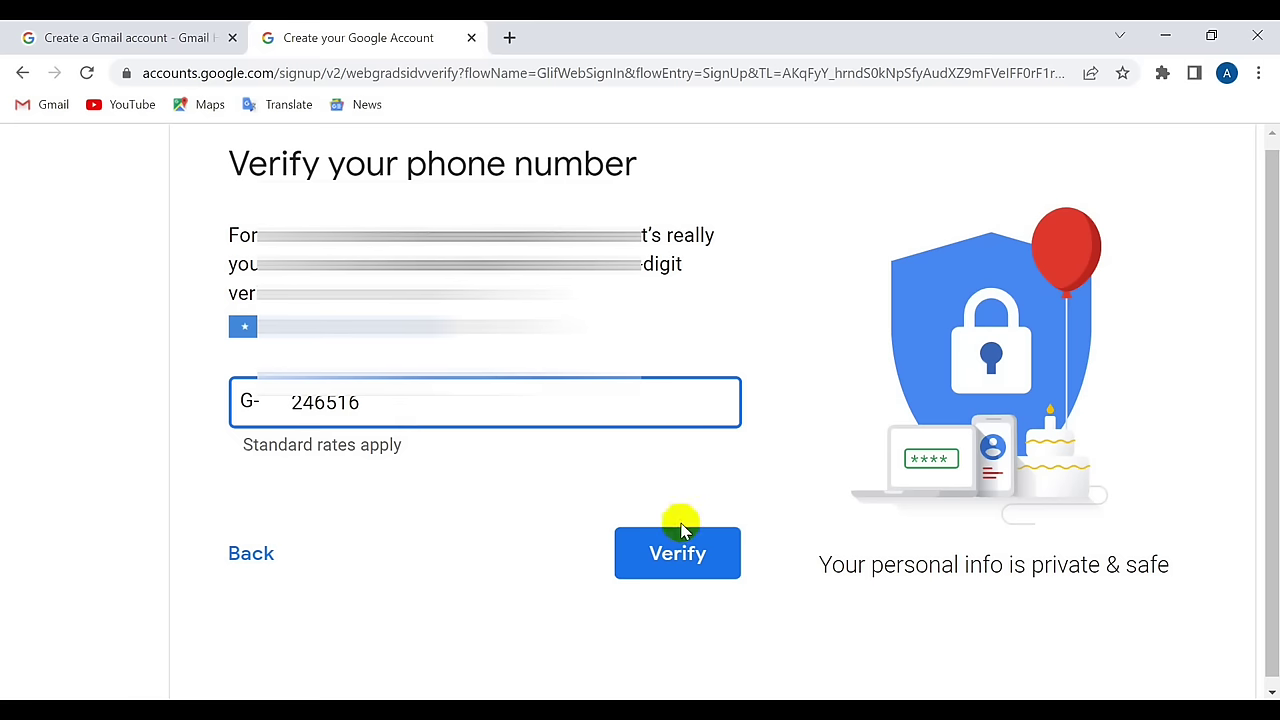
left_click(675, 558)
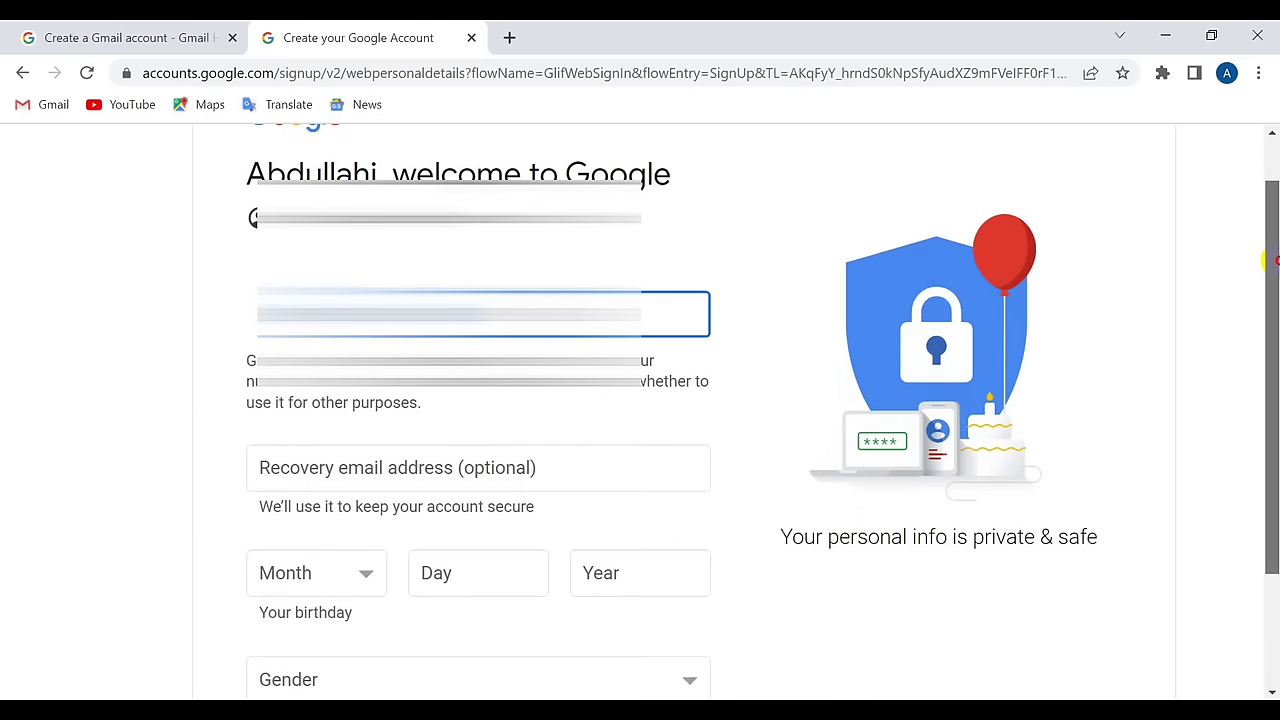
Fill in the recovery email on the personal details page.
scroll(1266, 263, "down", 1)
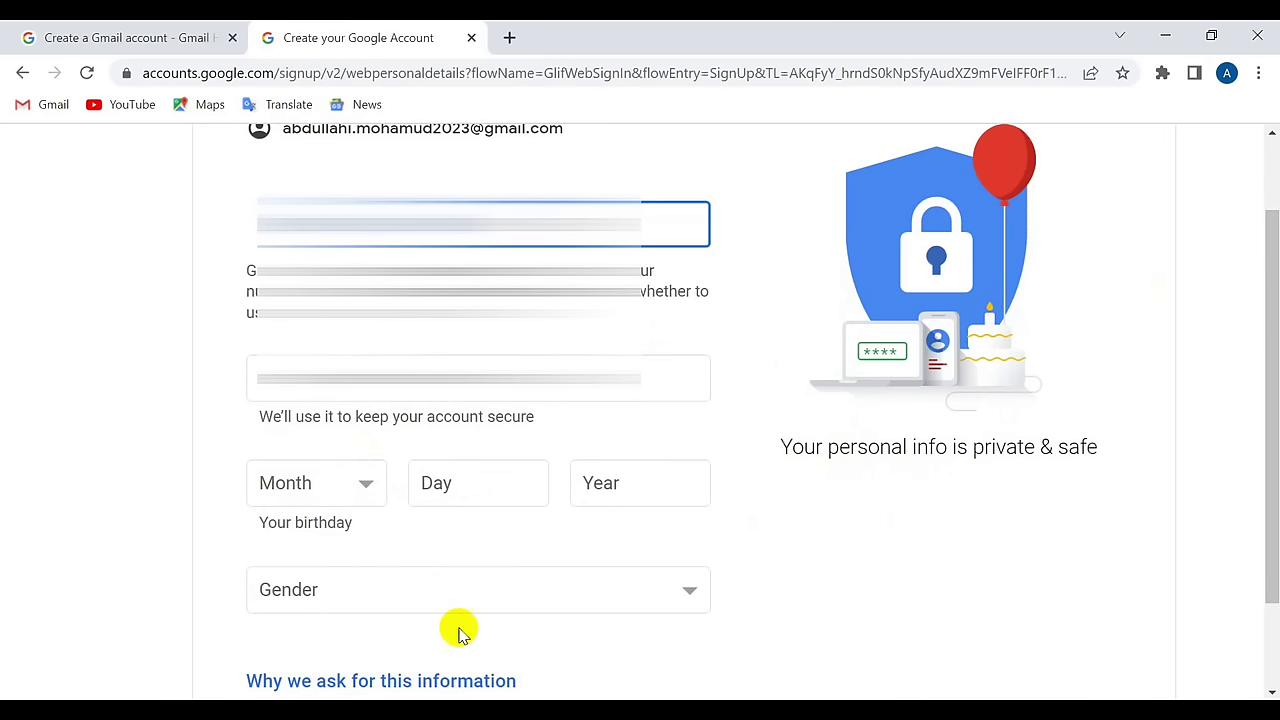
scroll(728, 533, "down", 1)
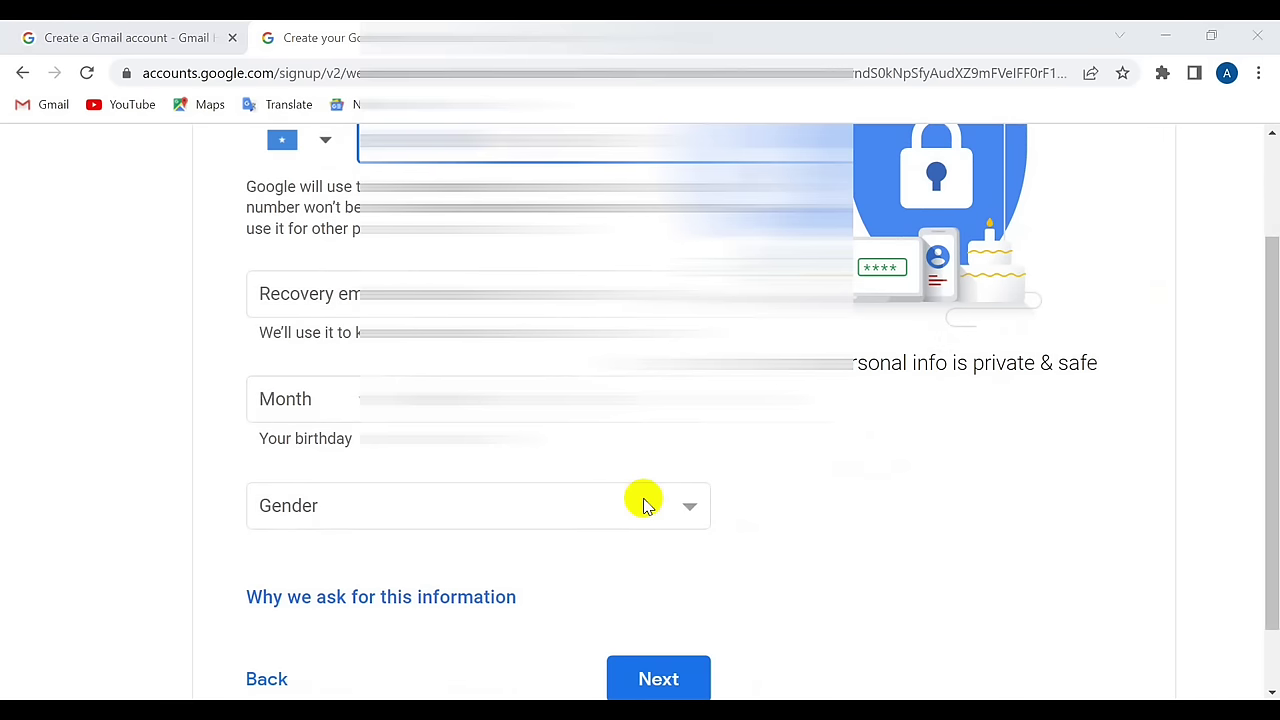
left_click_drag(1271, 286, 1266, 265)
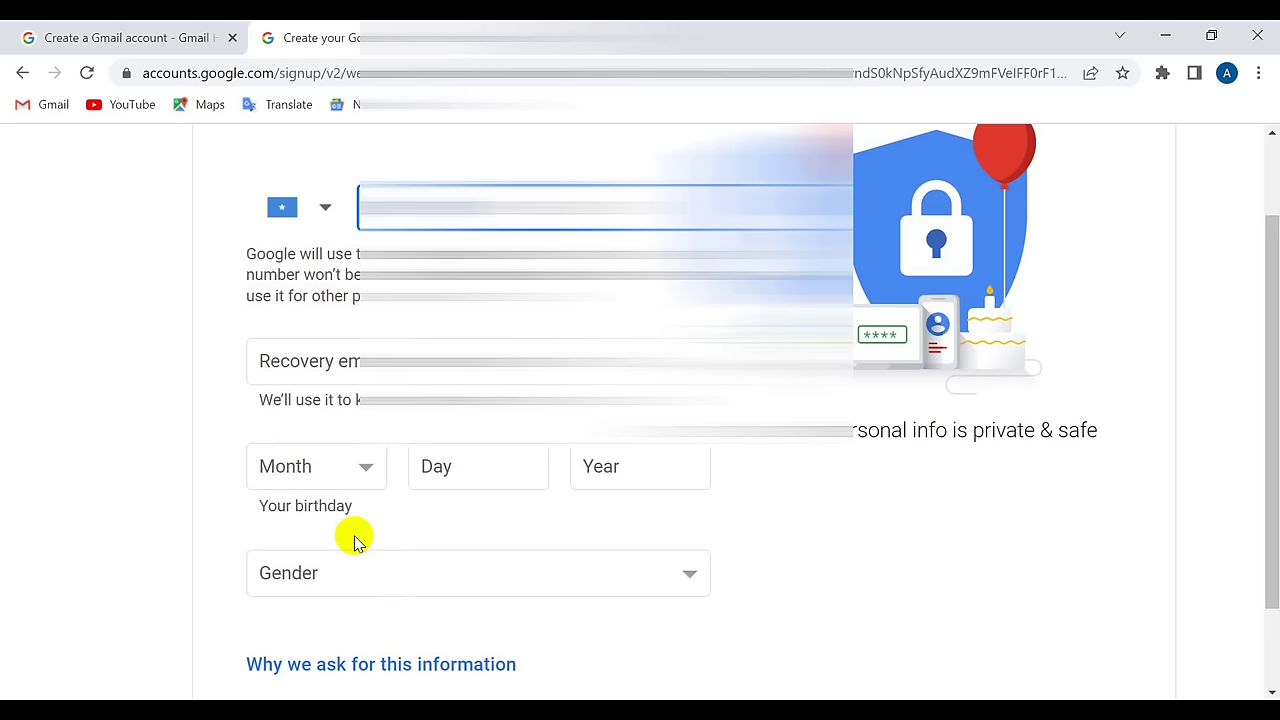
left_click(358, 345)
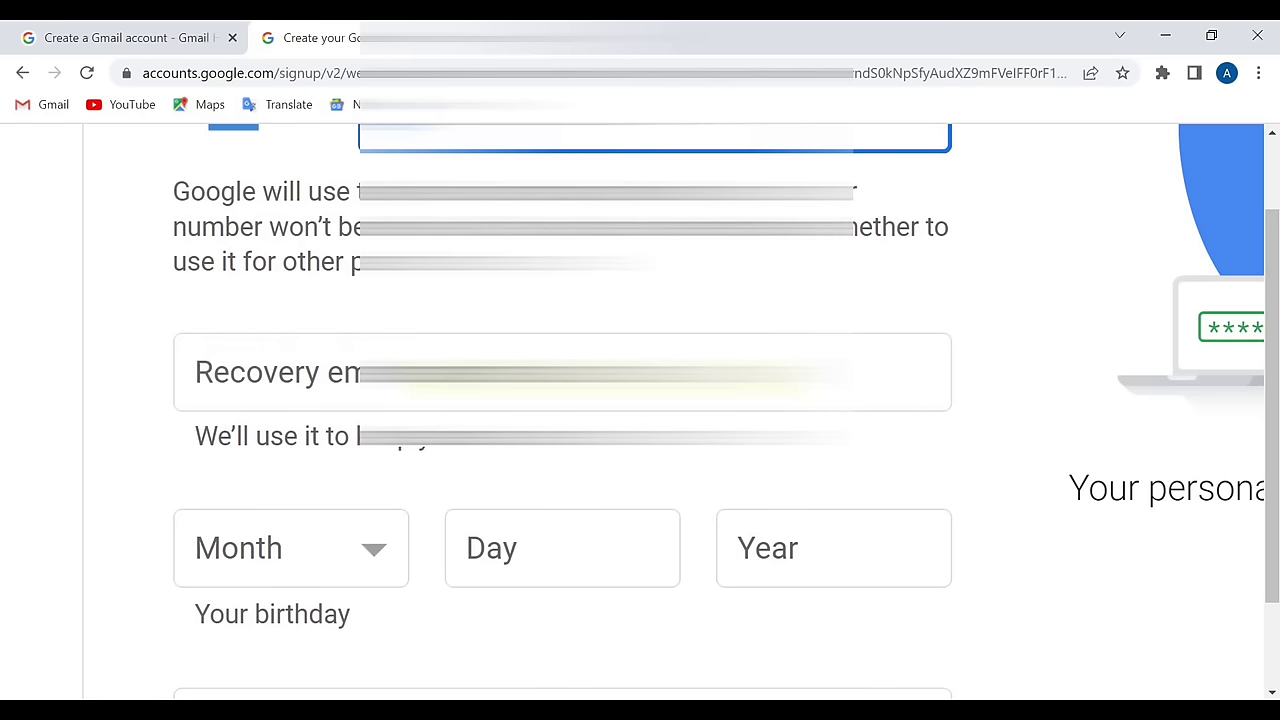
mouse_move(1266, 290)
left_mouse_down()
mouse_move(1260, 355)
mouse_move(1274, 281)
mouse_move(1260, 300)
left_mouse_up()
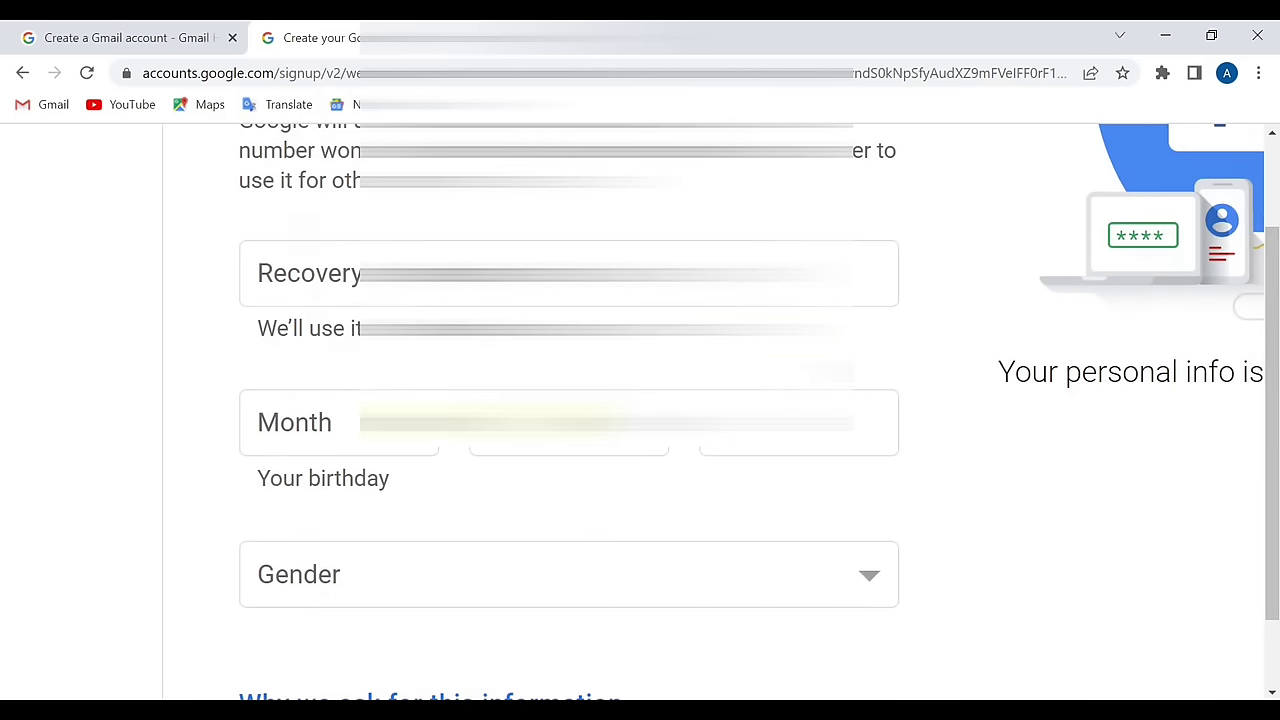
Set the birth month to January and gender to Male, then submit the details.
left_click(339, 422)
left_click(277, 463)
left_click_drag(1266, 346, 1266, 391)
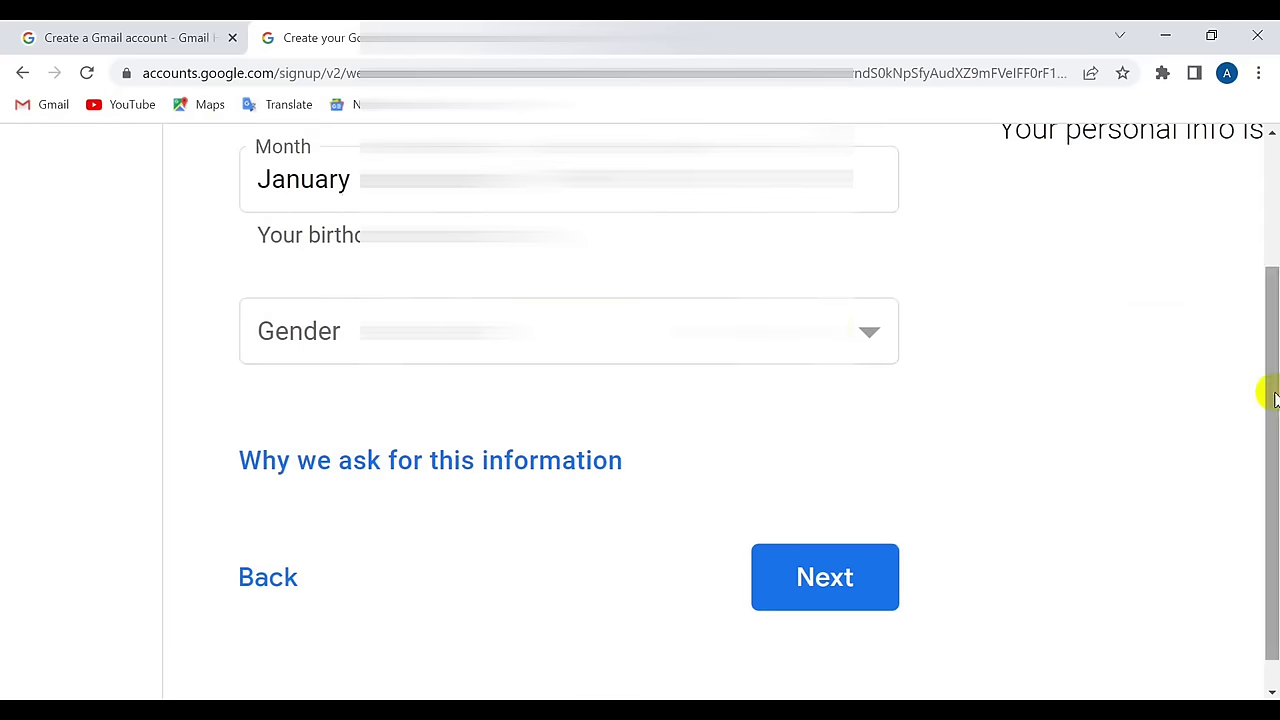
left_click(460, 330)
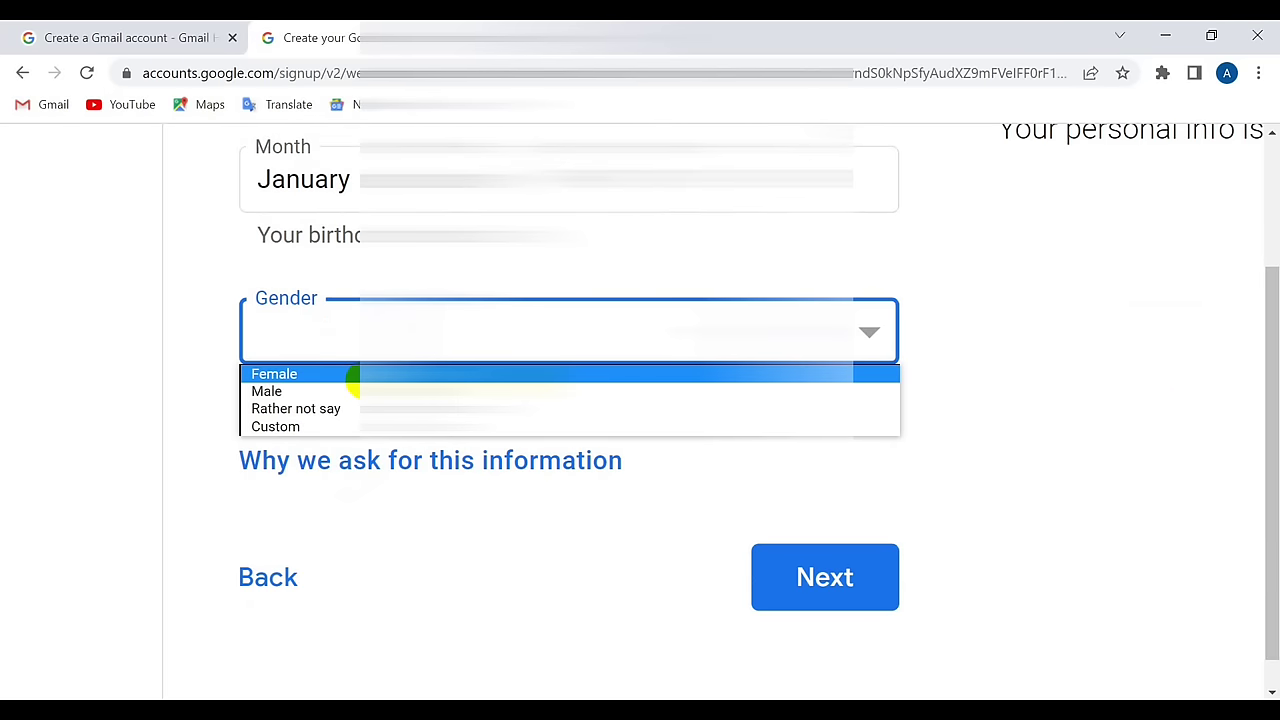
left_click(352, 376)
left_click(480, 331)
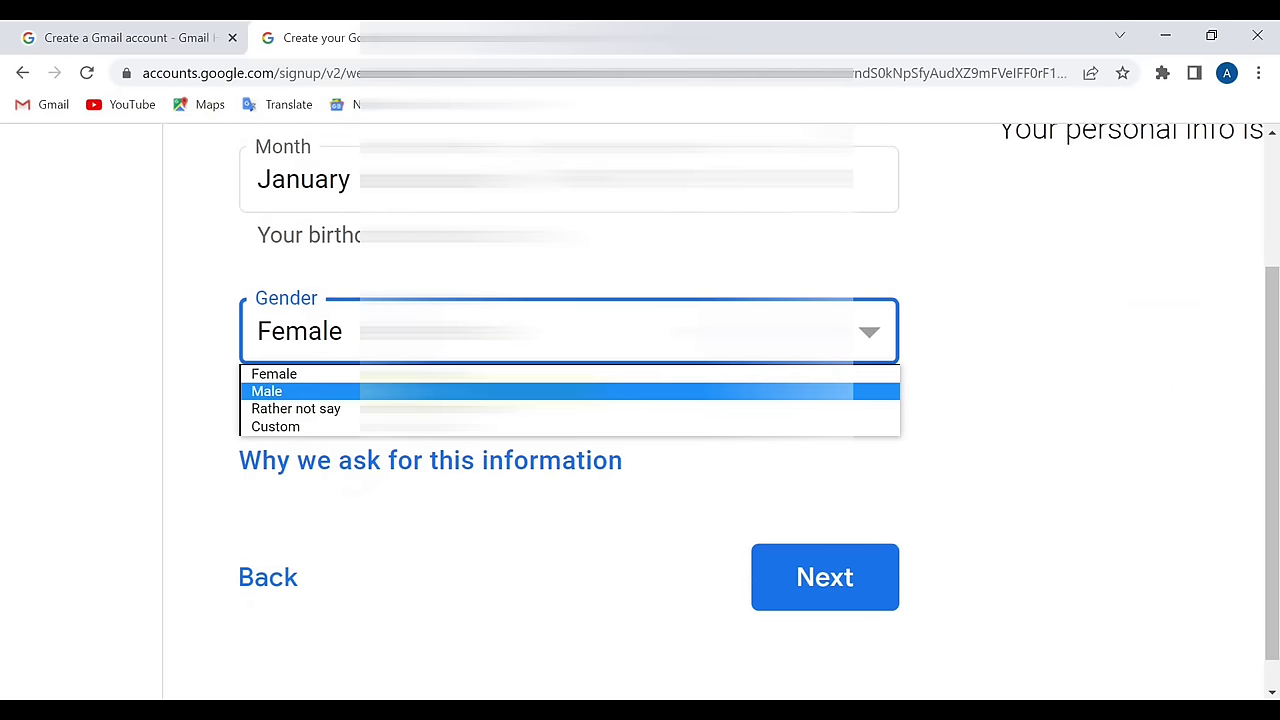
left_click(300, 391)
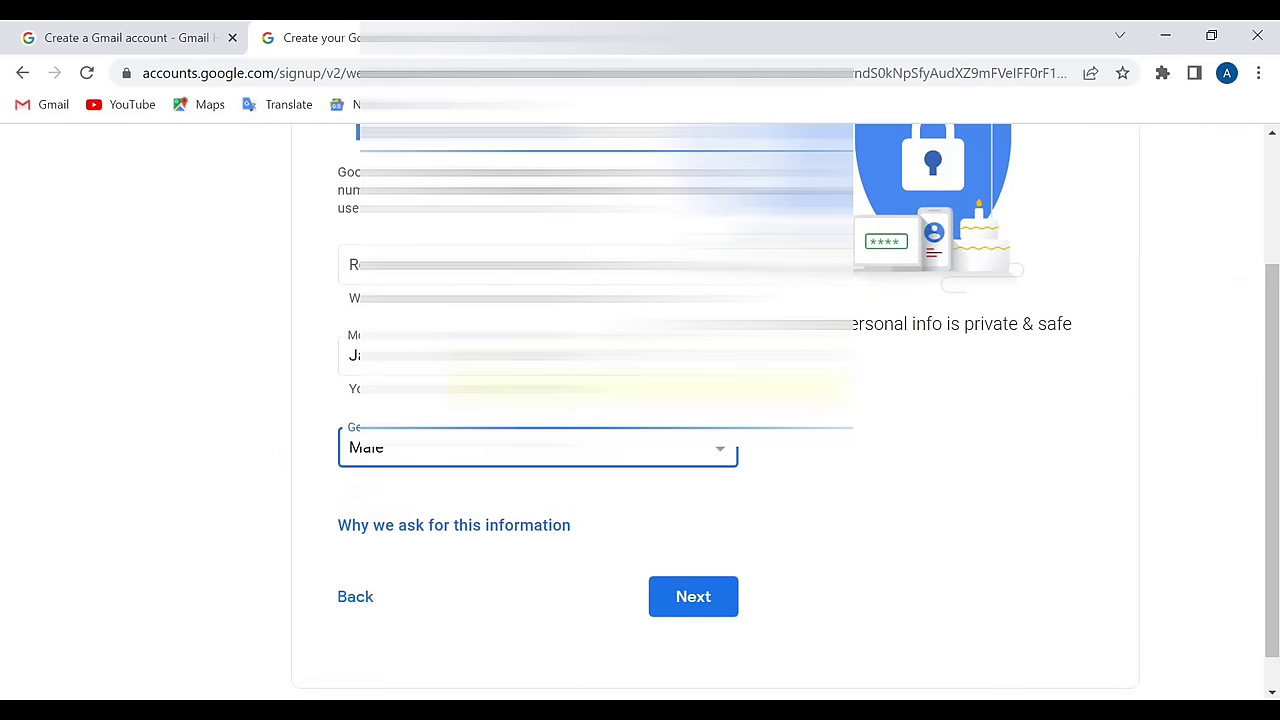
scroll(1270, 325, "up", 1)
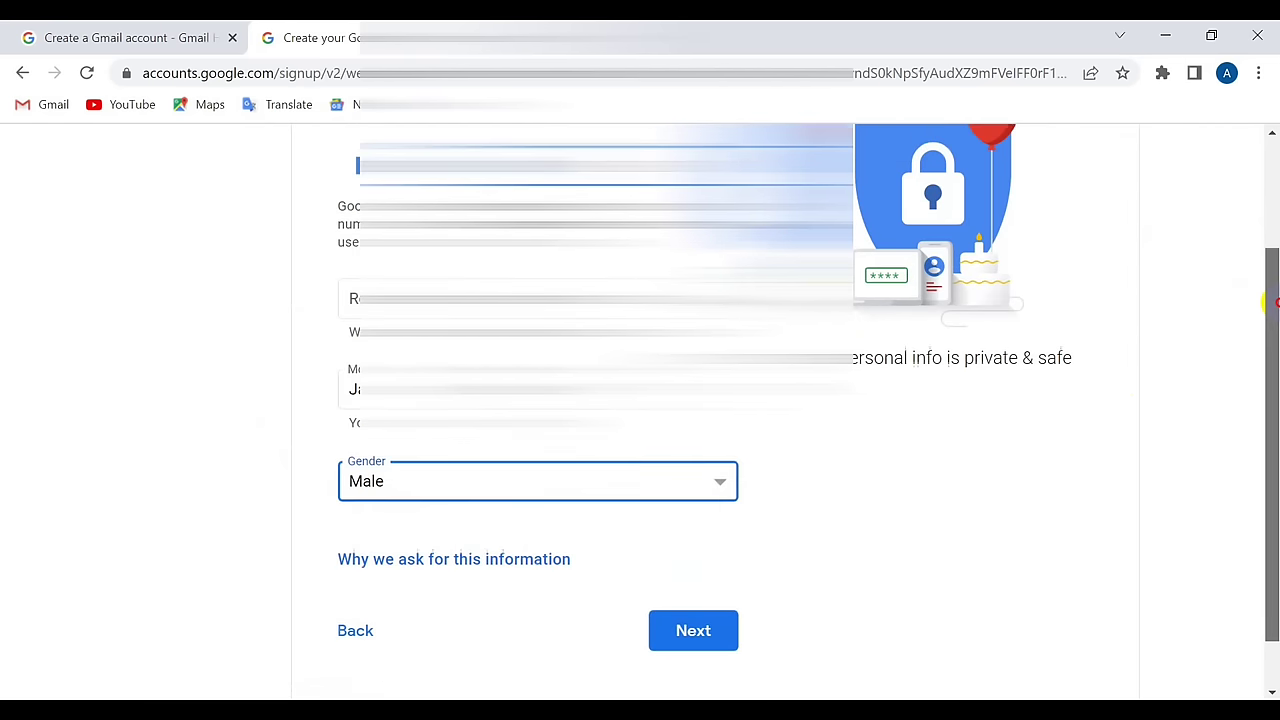
left_click(705, 652)
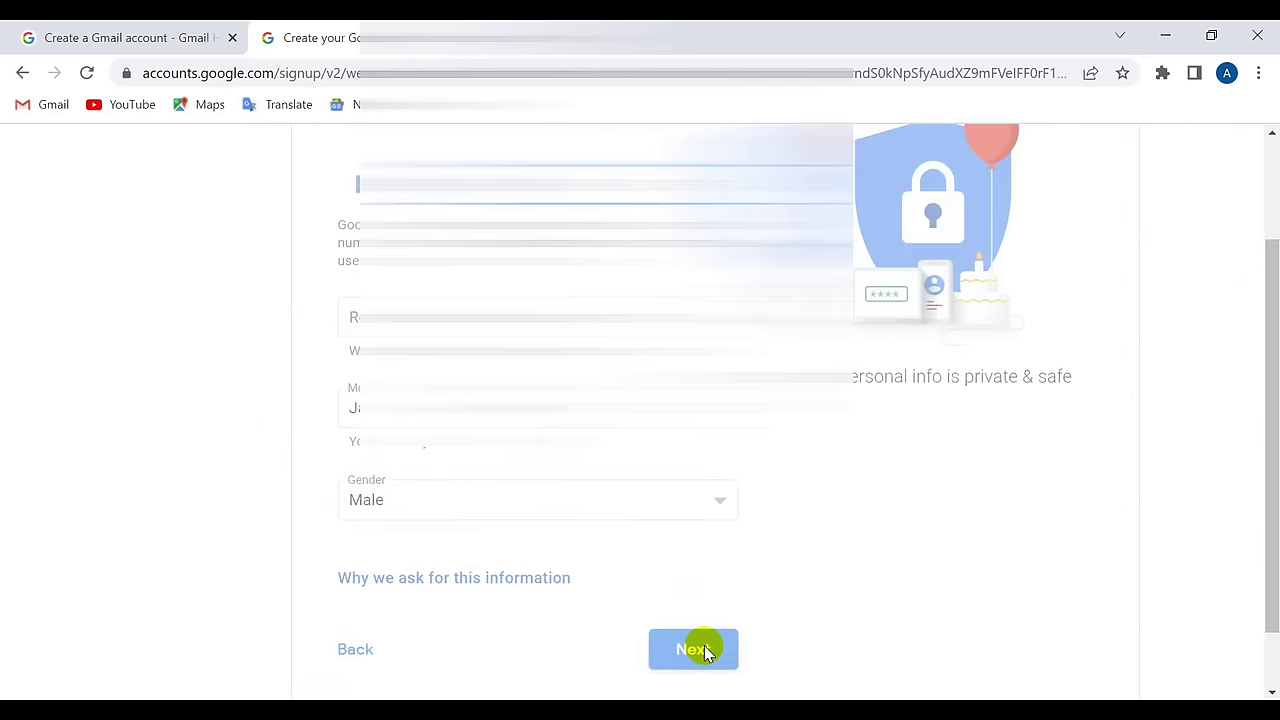
Scroll through the privacy terms and accept them with I agree.
left_click_drag(1266, 266, 1203, 437)
left_click_drag(1269, 406, 1250, 570)
left_click(677, 568)
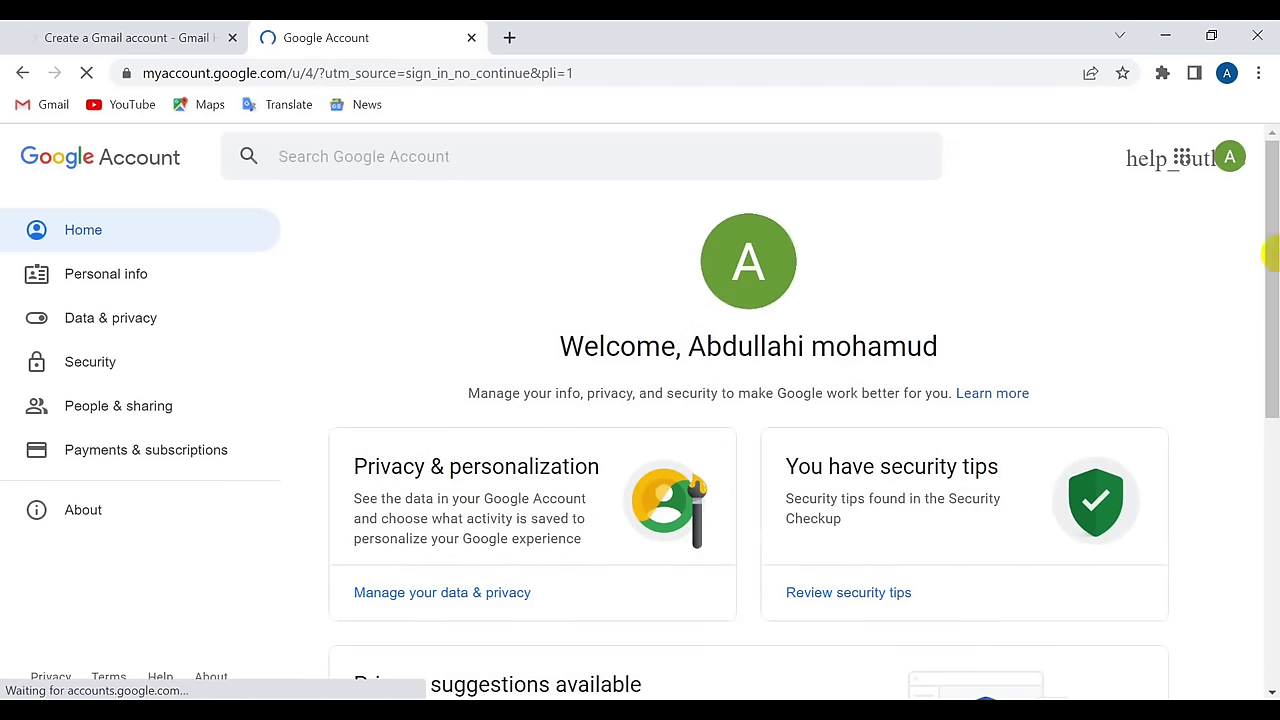
Open the account panel from the avatar and select the new account's email address.
scroll(1268, 316, "down", 1)
left_click_drag(1268, 316, 1268, 200)
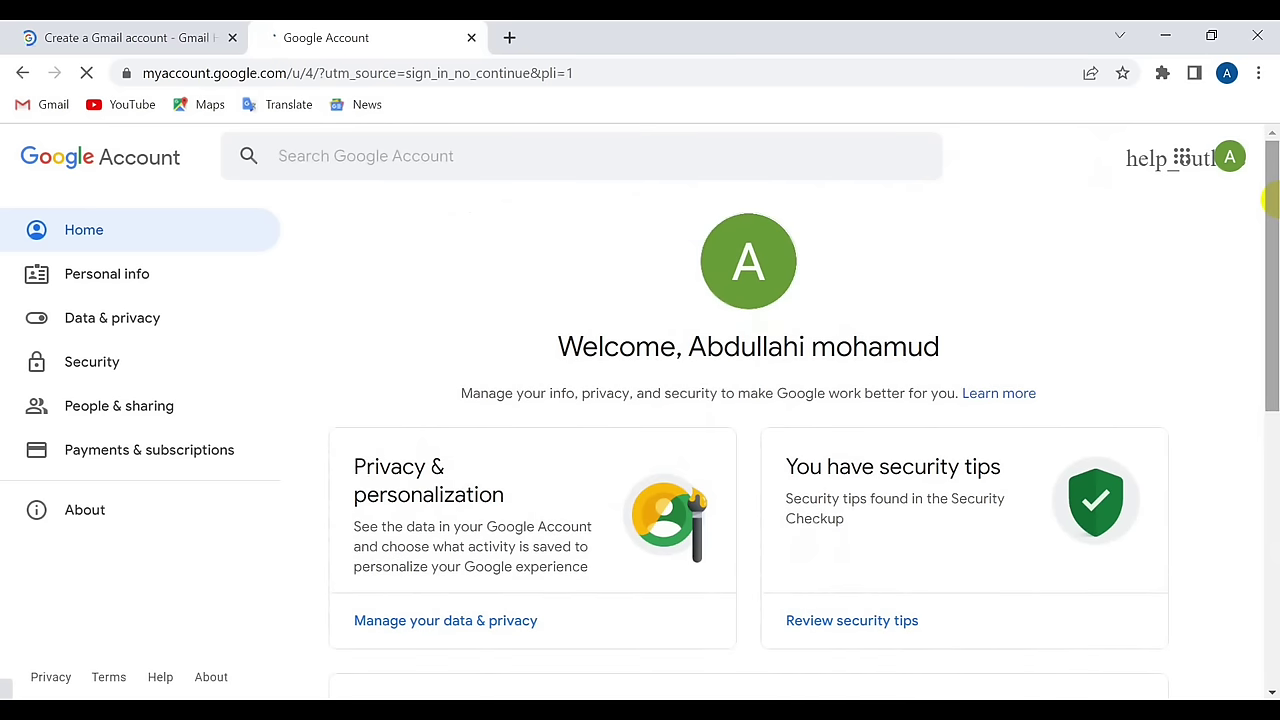
left_click(1229, 167)
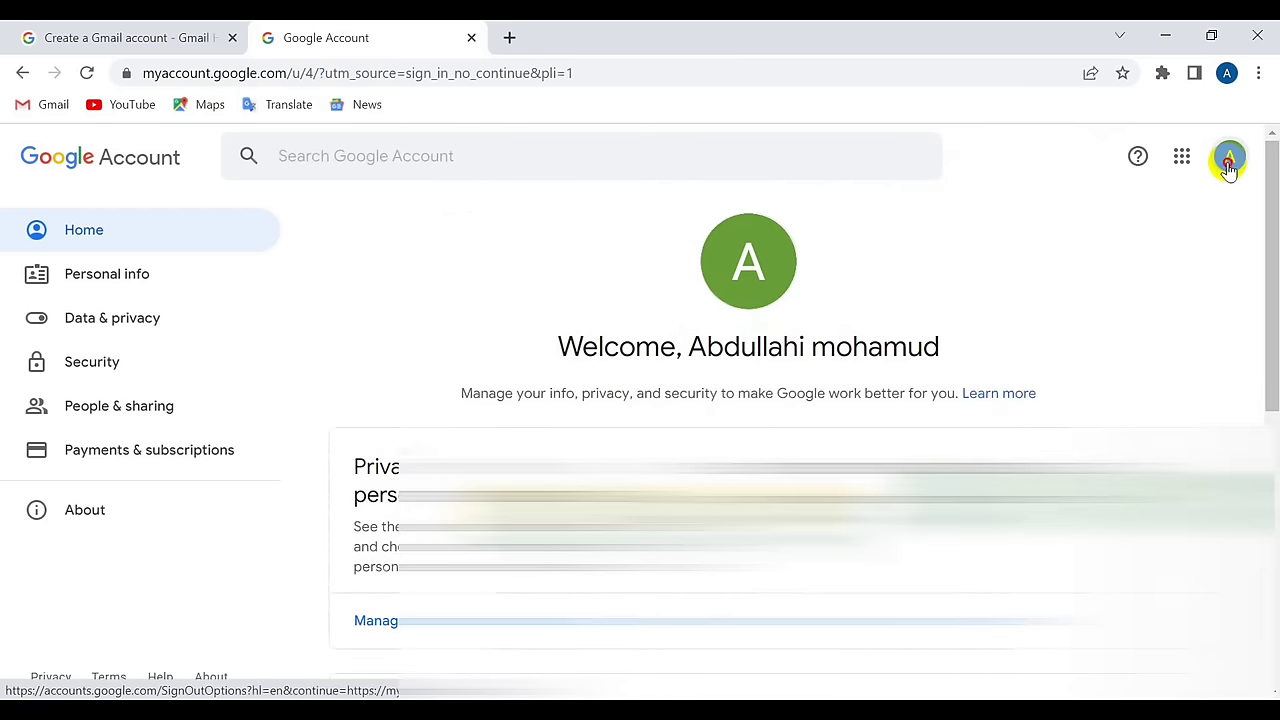
left_click(1229, 163)
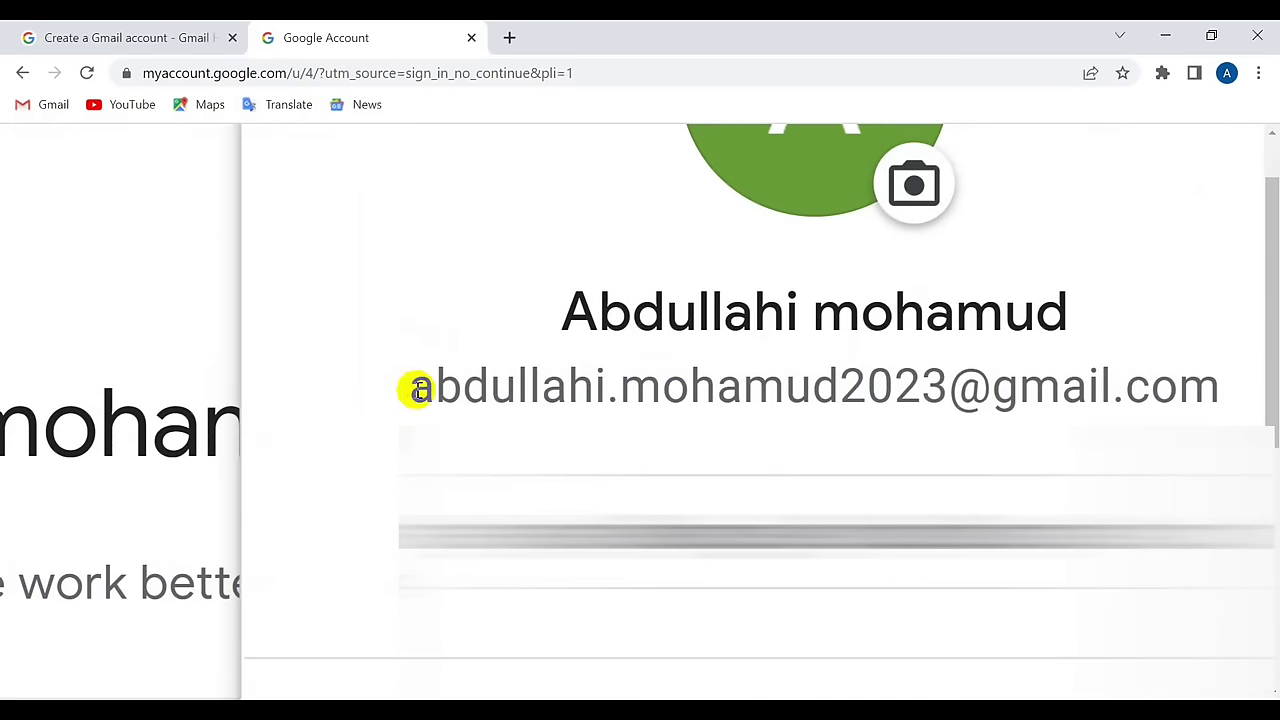
left_click_drag(414, 389, 462, 388)
left_click_drag(655, 374, 423, 399)
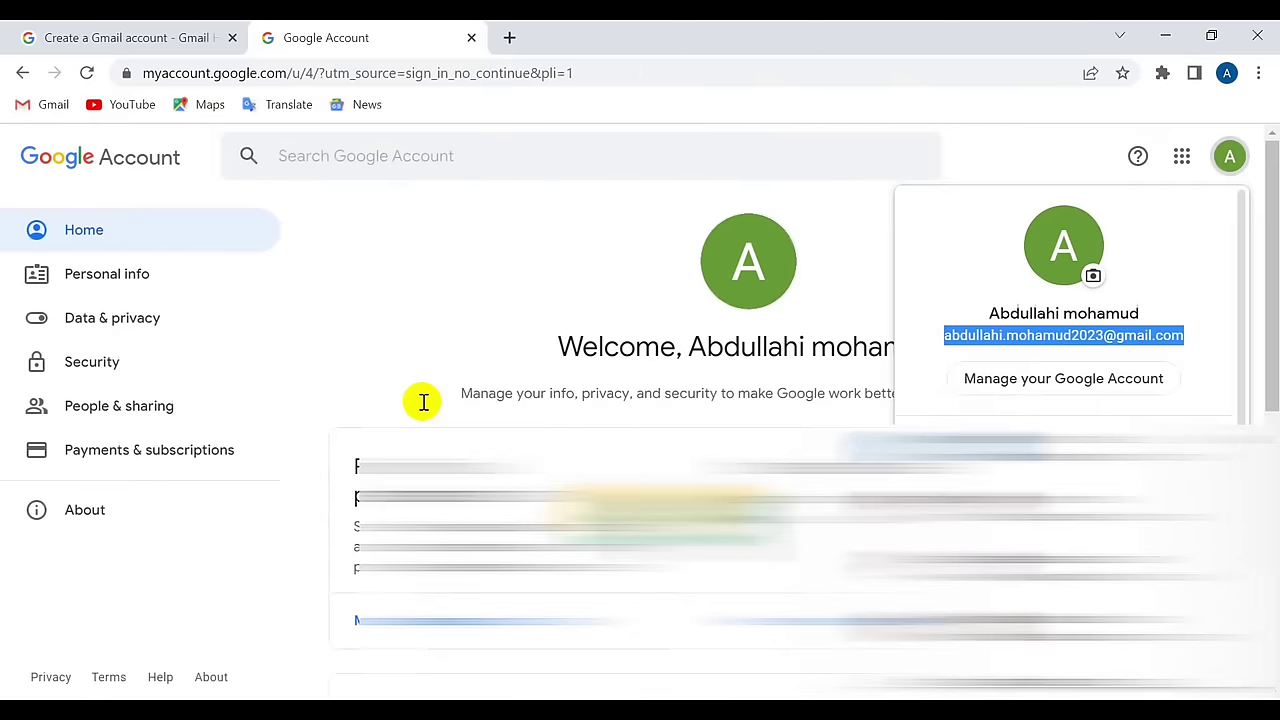
left_click(479, 287)
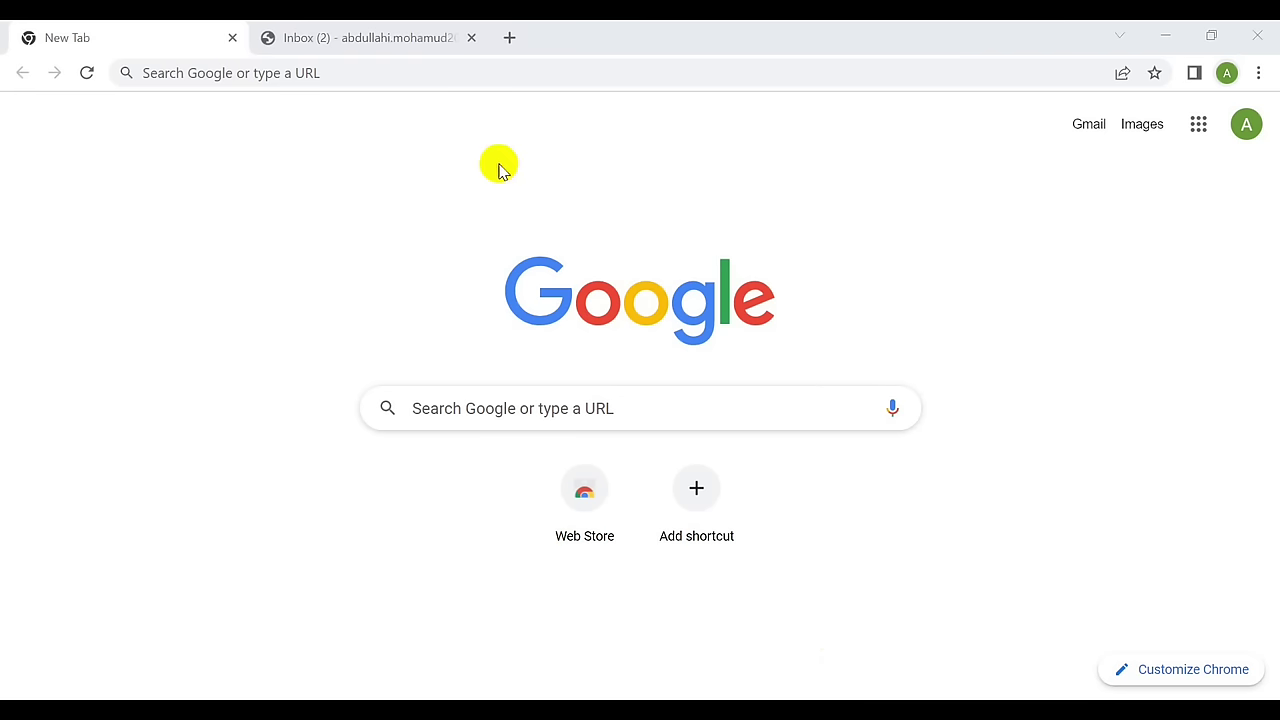
Search Google for Upwork from the address bar and open upwork.com.
left_click(426, 77)
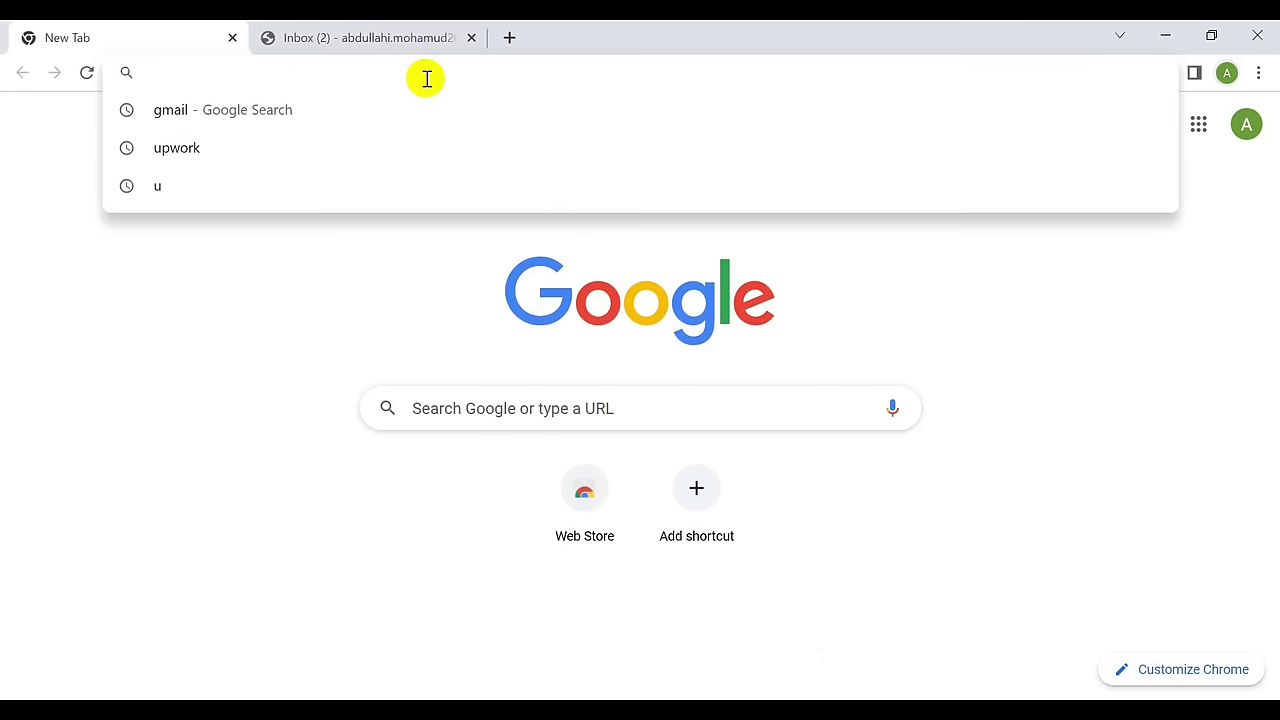
type("u")
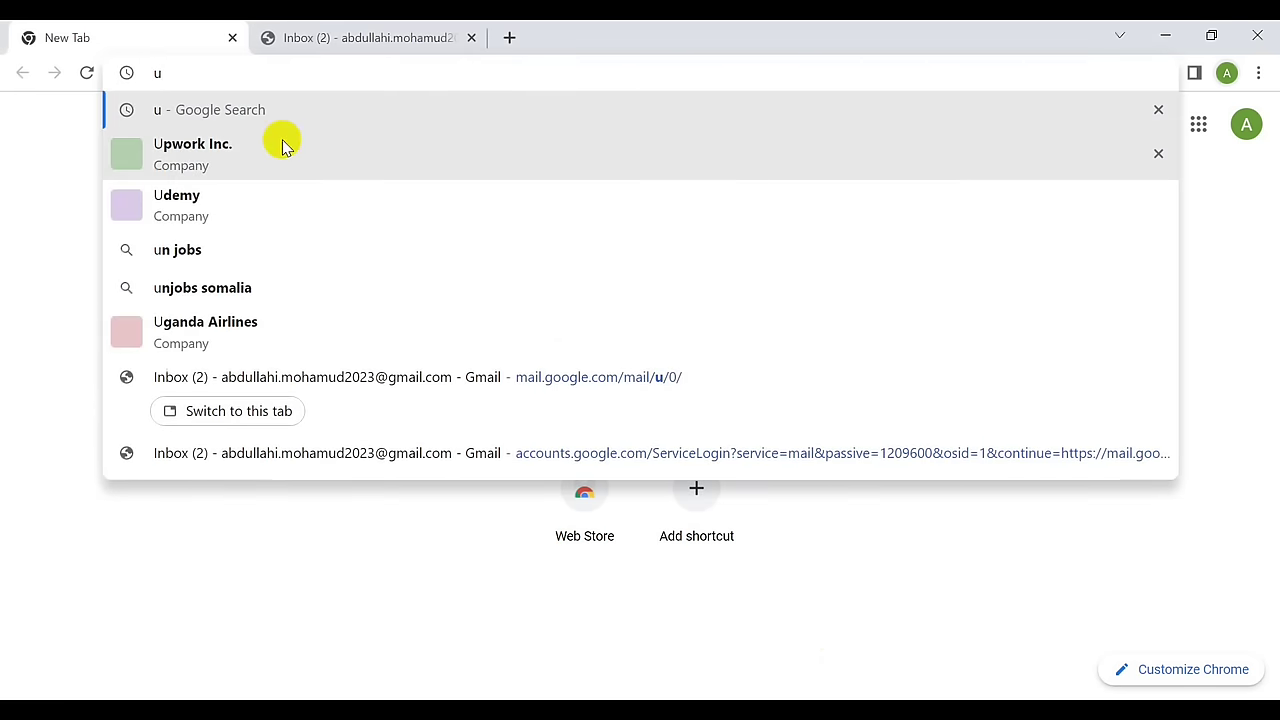
left_click(282, 146)
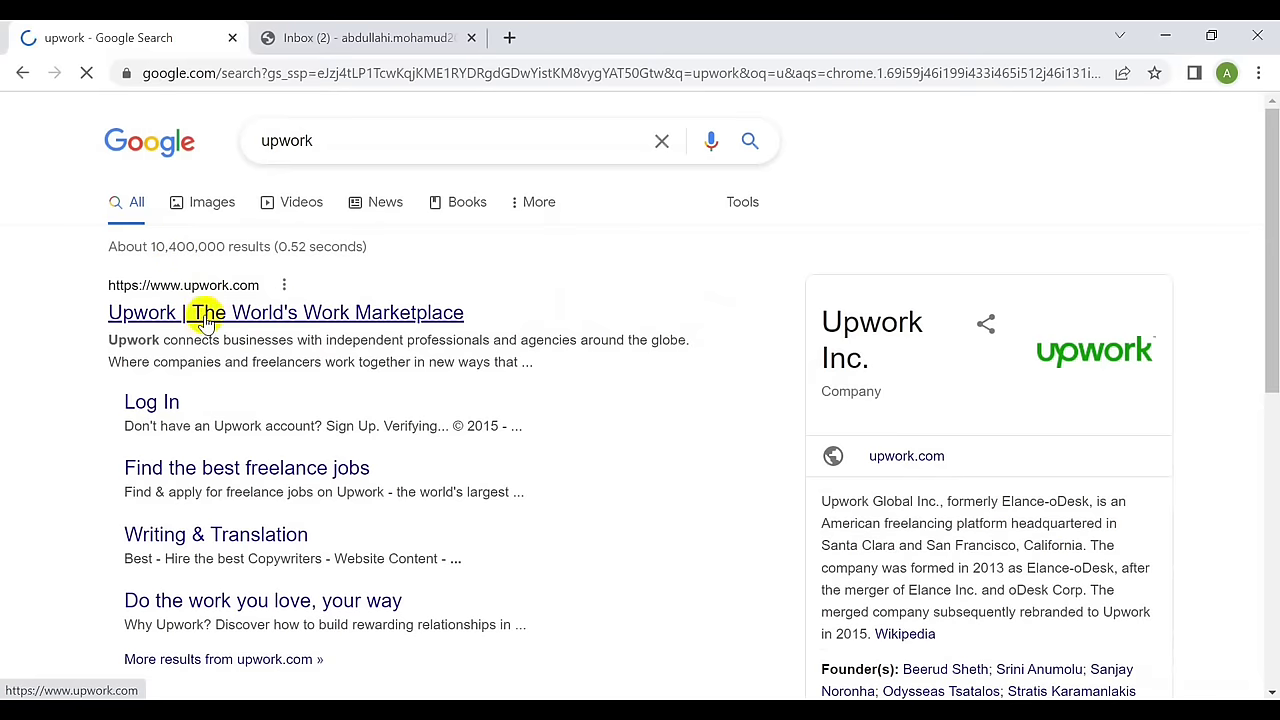
left_click(238, 323)
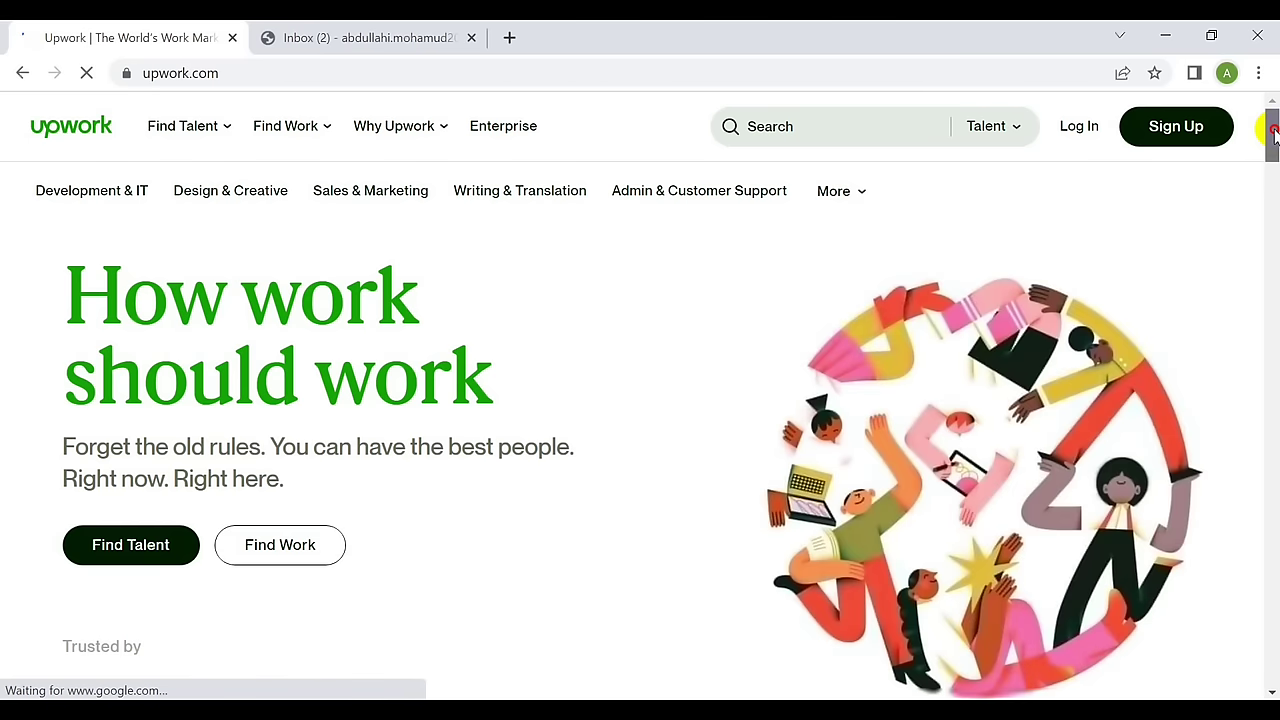
Scroll through the Upwork homepage and zoom it in slightly.
left_click_drag(1271, 143, 1272, 200)
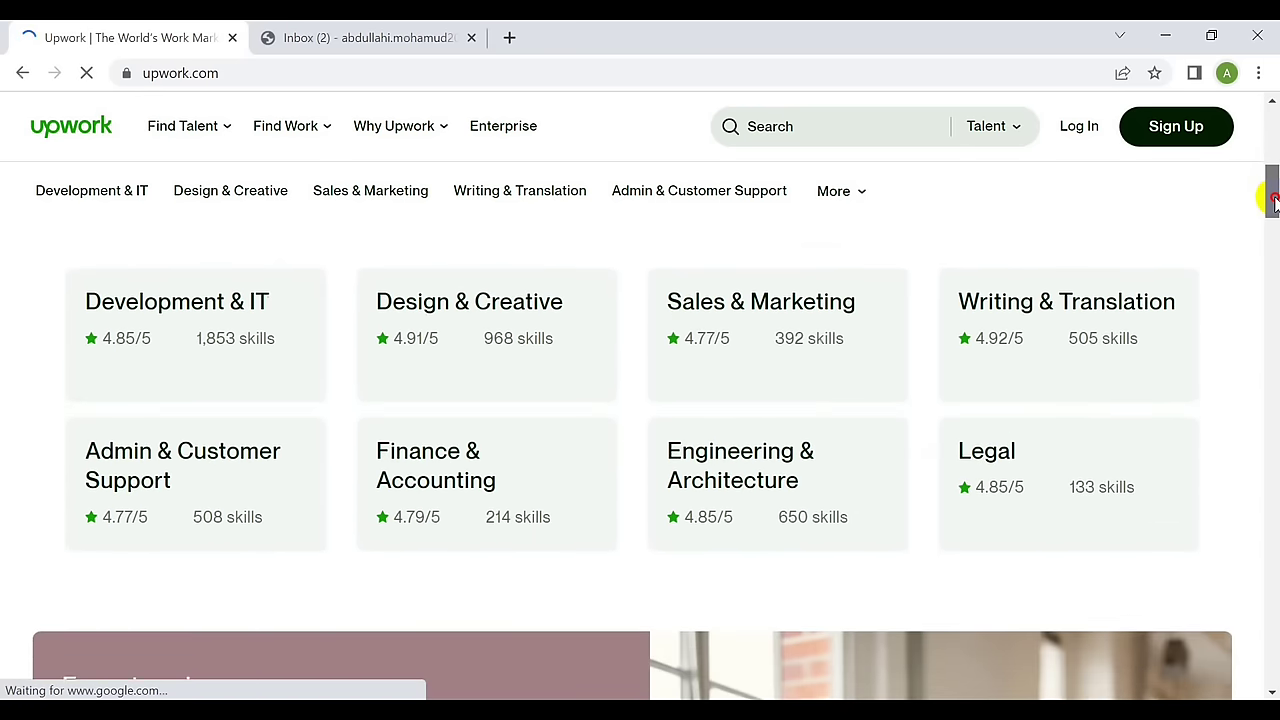
left_click_drag(1272, 199, 1270, 368)
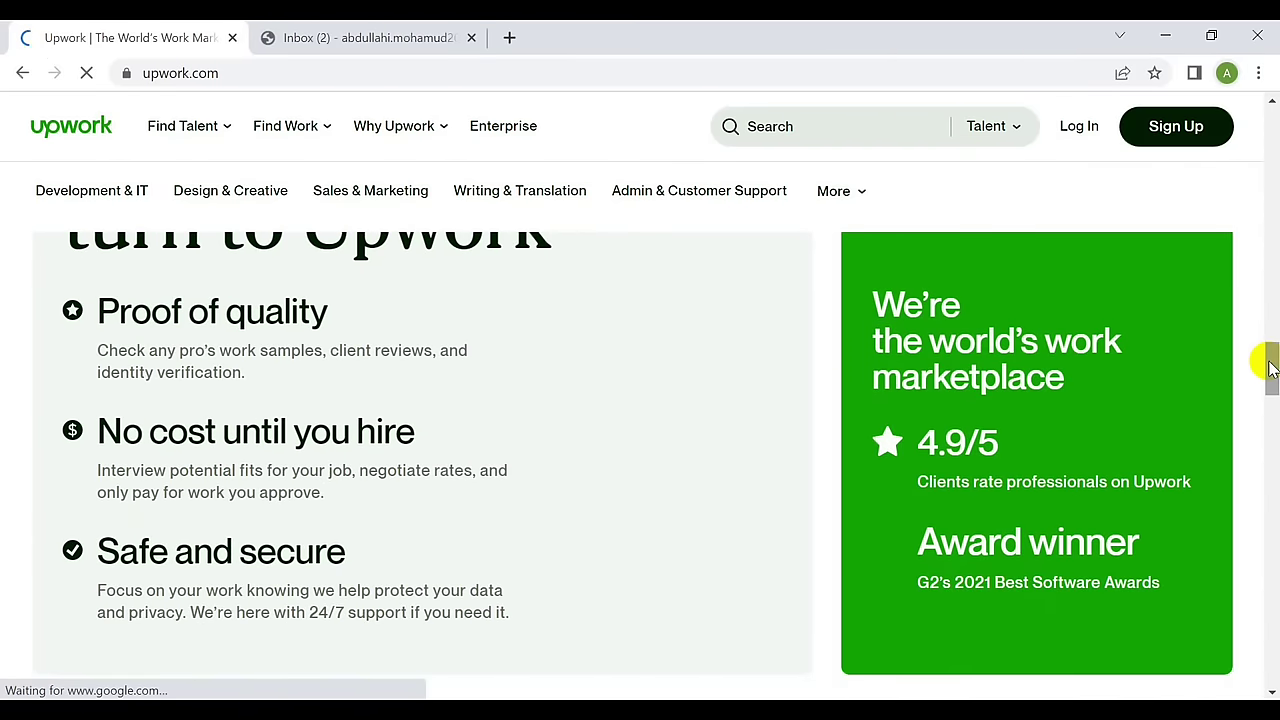
left_click_drag(1270, 368, 1268, 152)
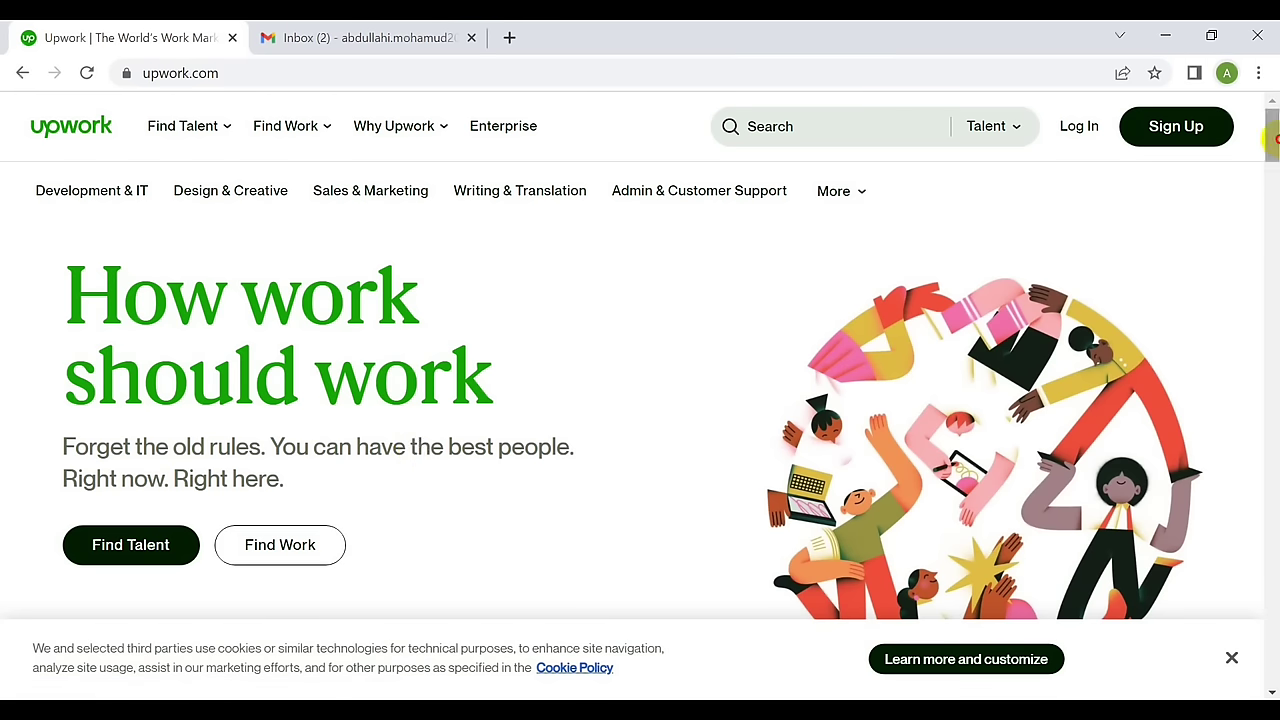
scroll(1272, 150, "down", 1)
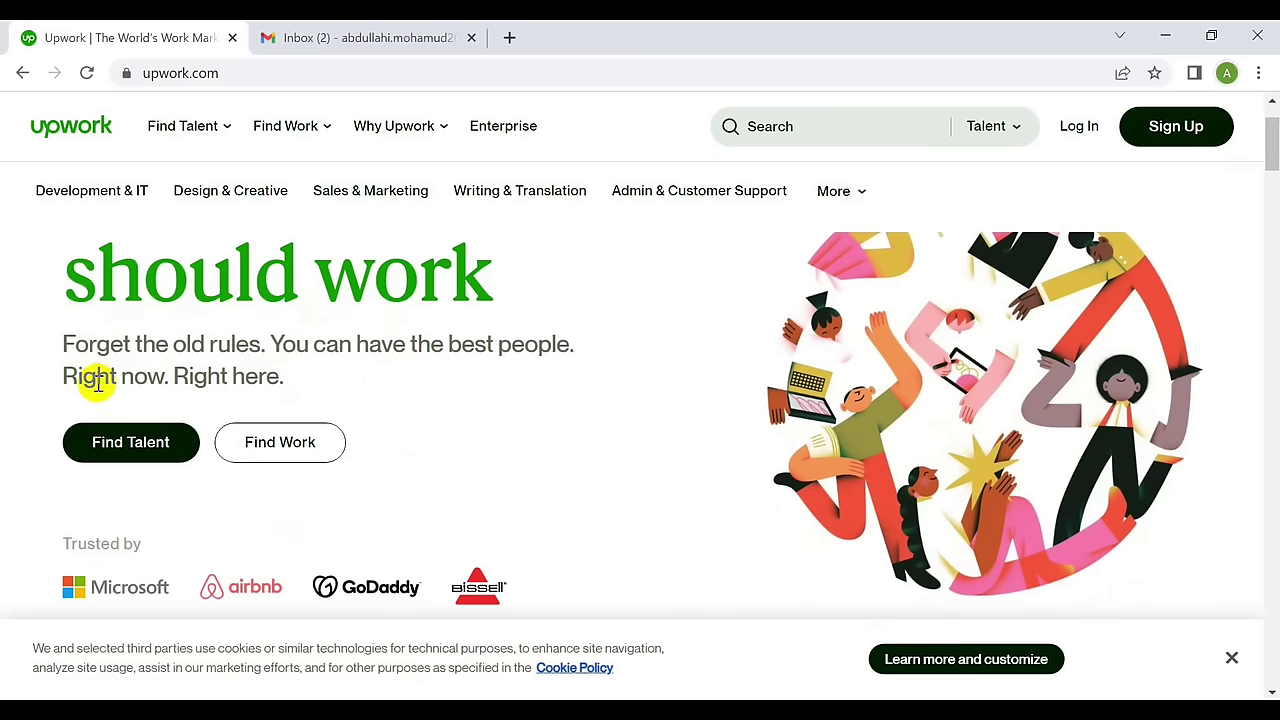
key("ctrl+plus")
key("ctrl+plus")
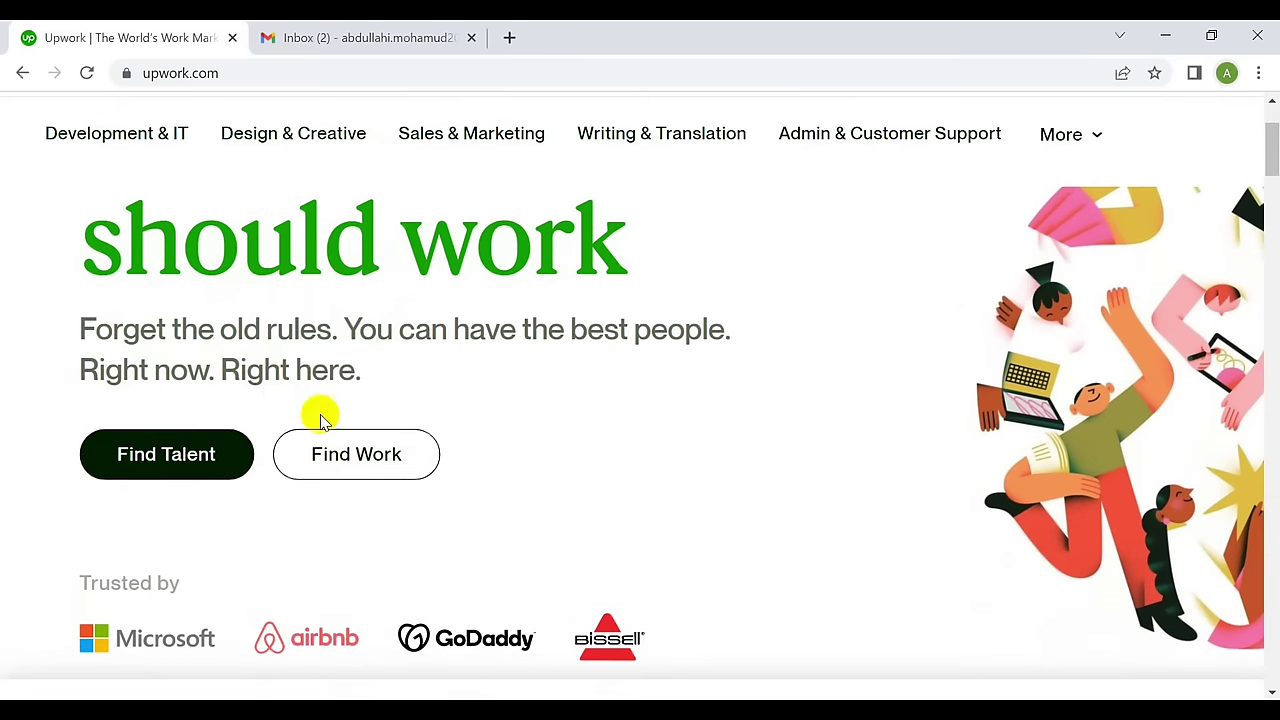
Open Upwork's freelancer sign-up form and zoom the page out.
left_click(389, 463)
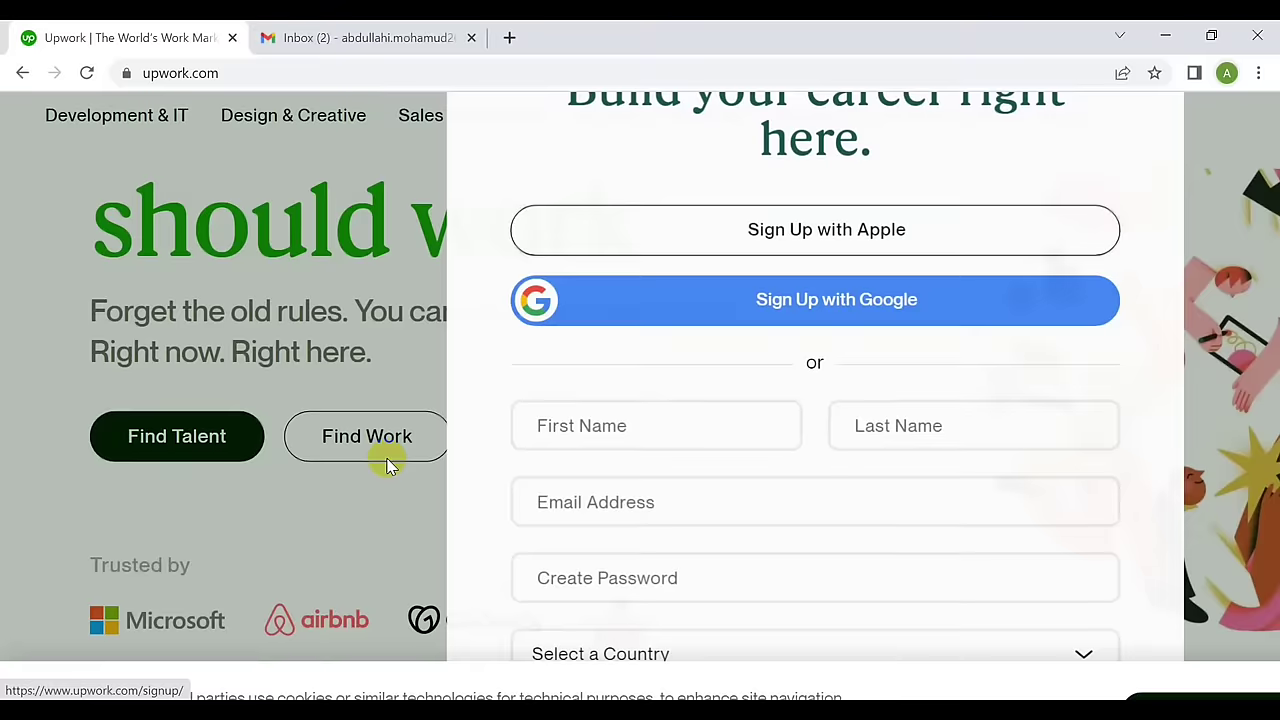
key("ctrl+minus")
key("ctrl+minus")
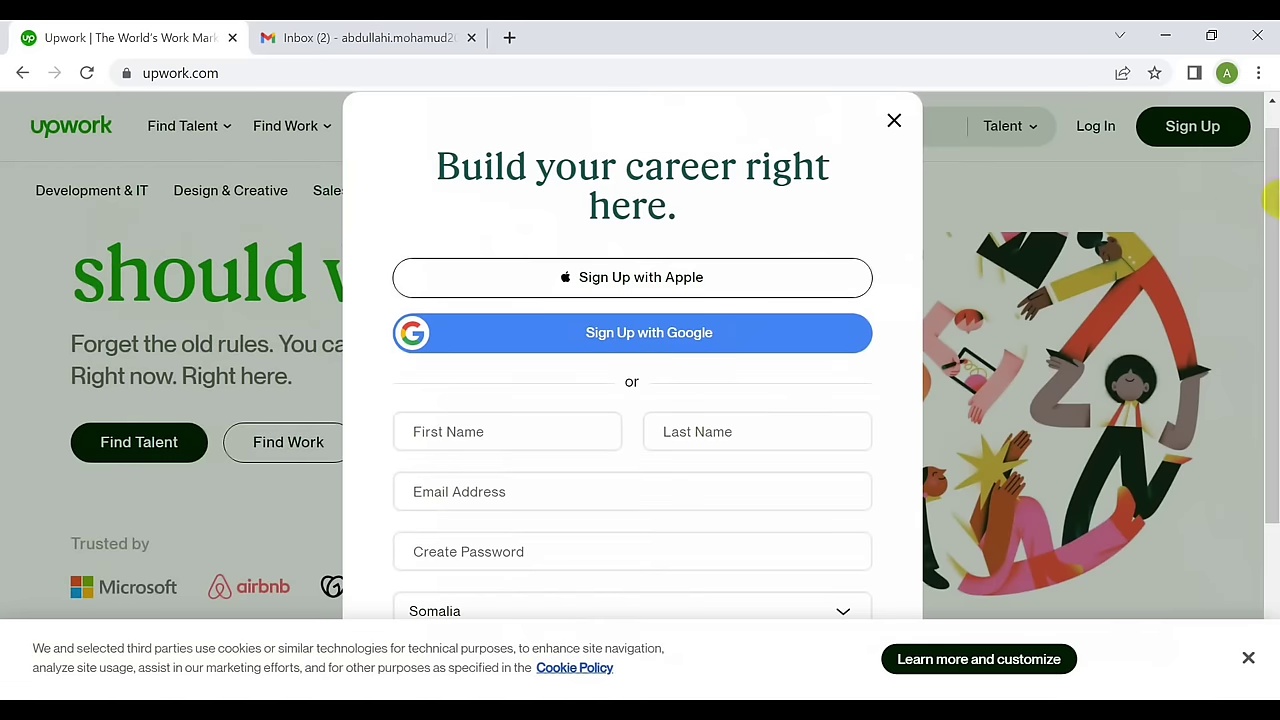
left_click_drag(1275, 213, 1259, 266)
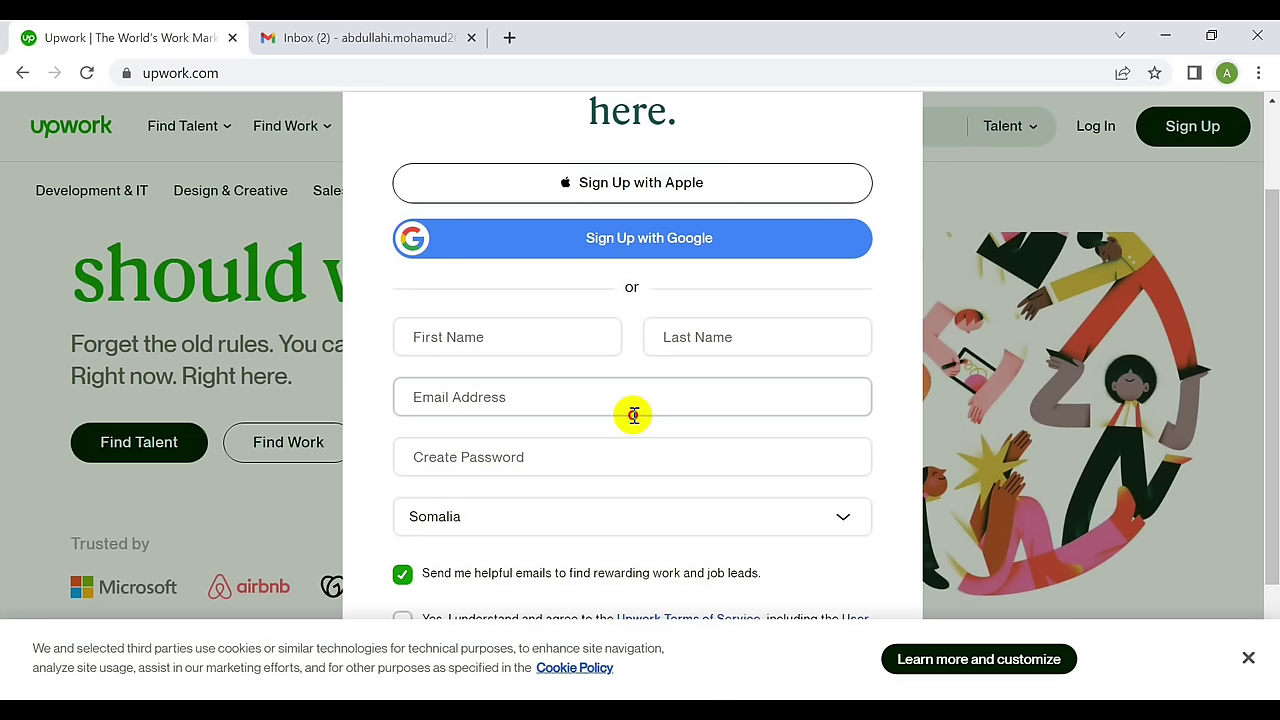
left_click(632, 412)
Enter the user's first name, last name and new Gmail address in the sign-up form.
left_click(550, 335)
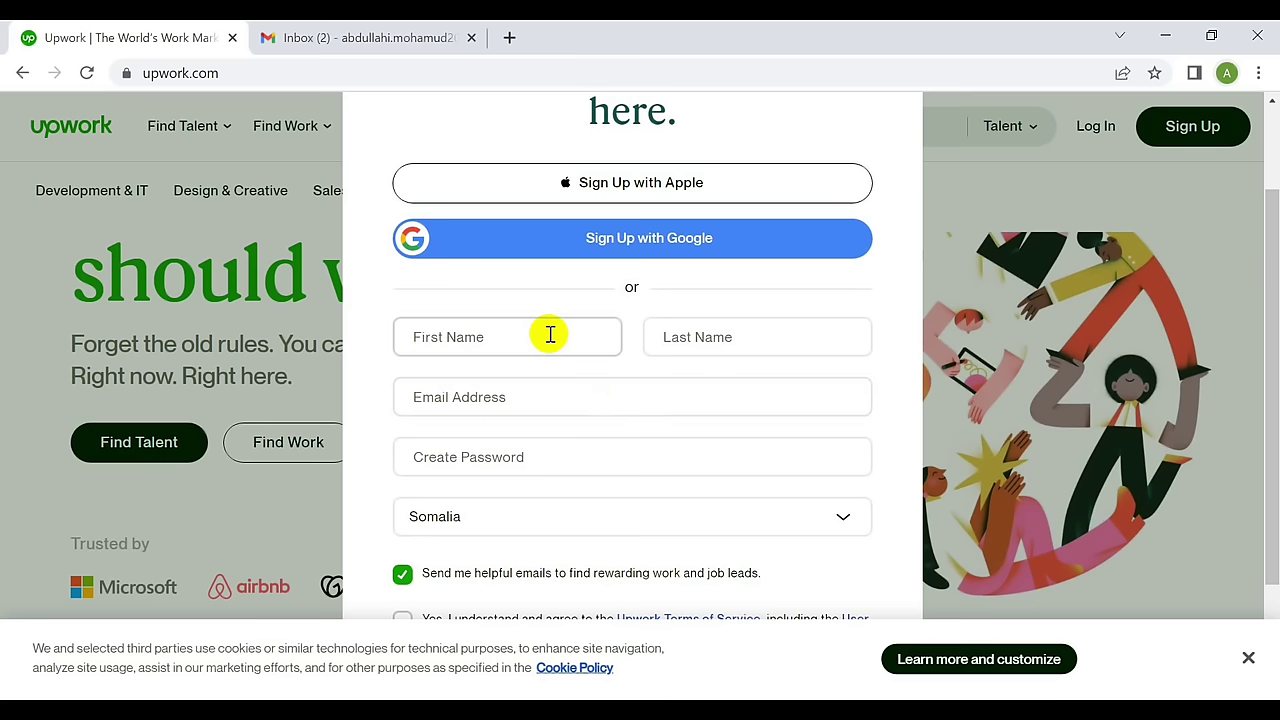
left_click(704, 340)
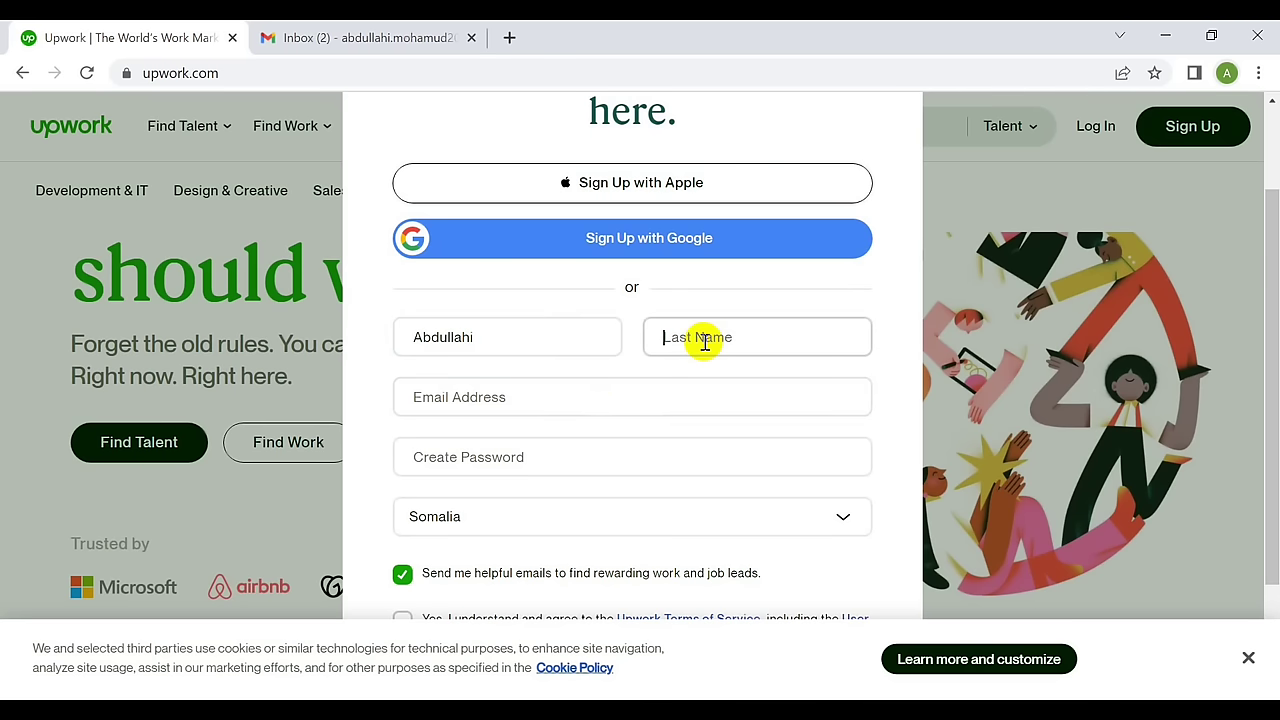
left_click(691, 378)
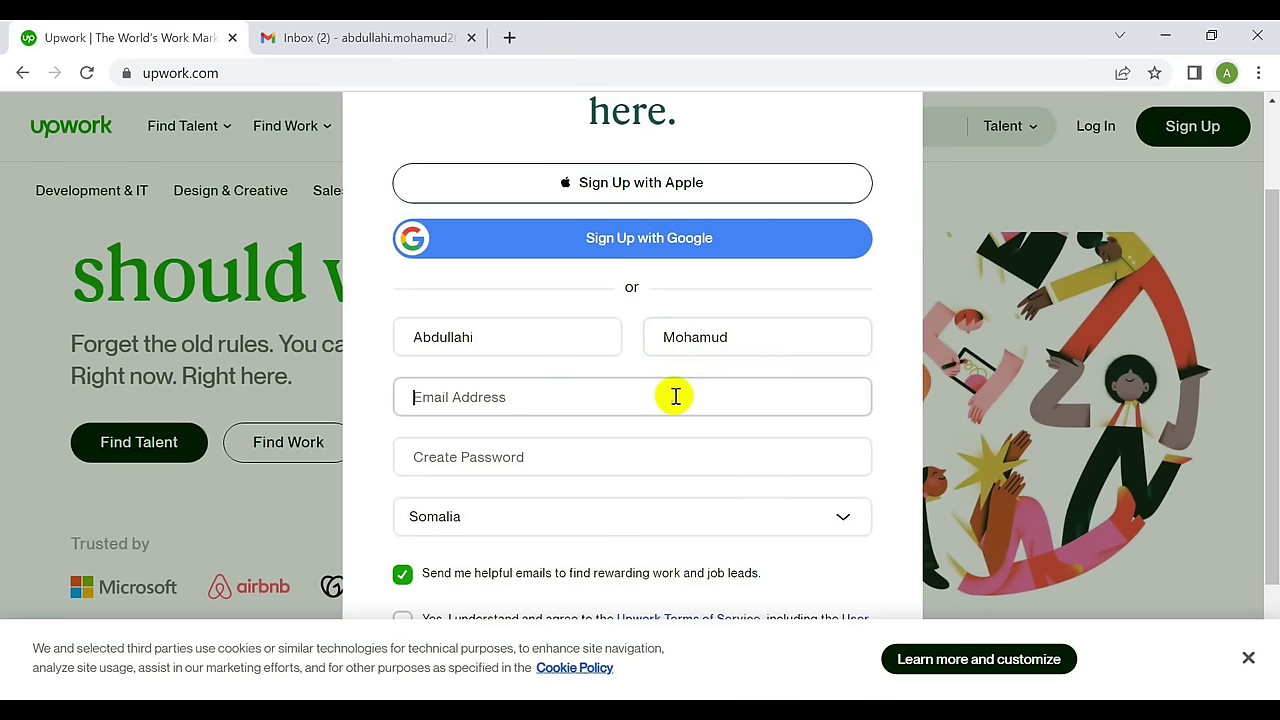
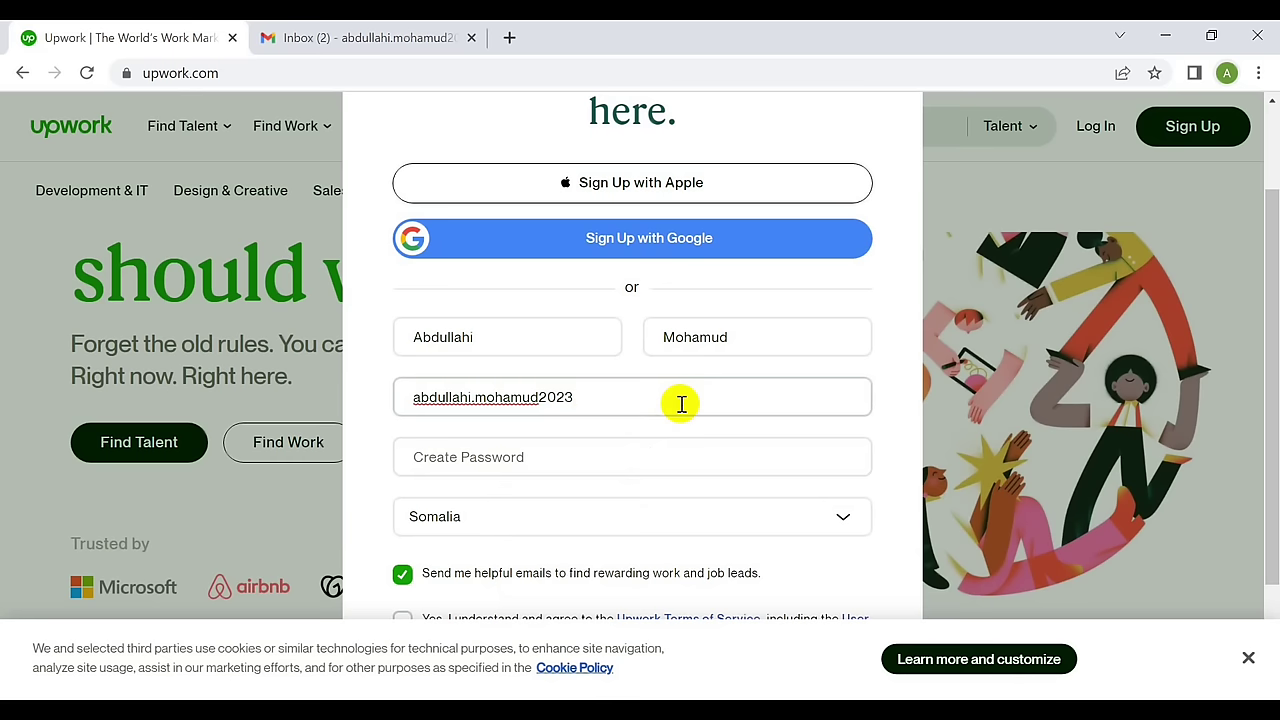
key("Tab")
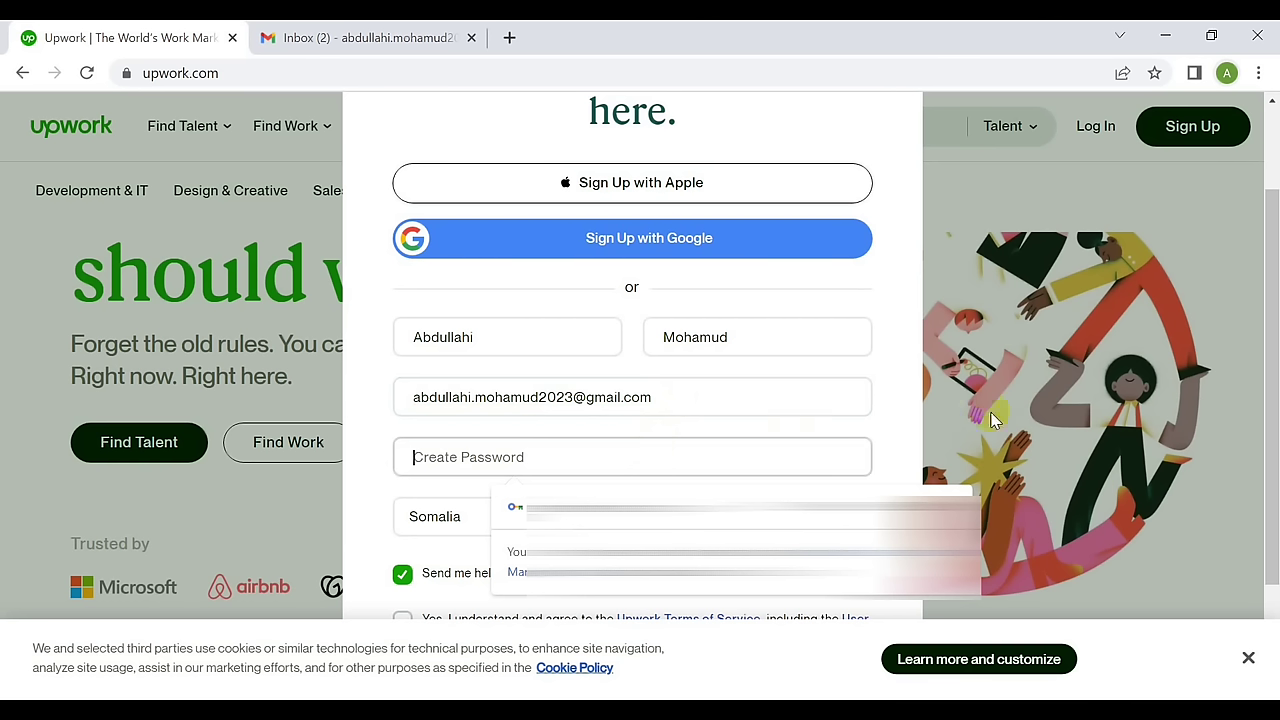
Dismiss the cookie notice and fill the password with Chrome's suggested strong password.
left_click(1247, 658)
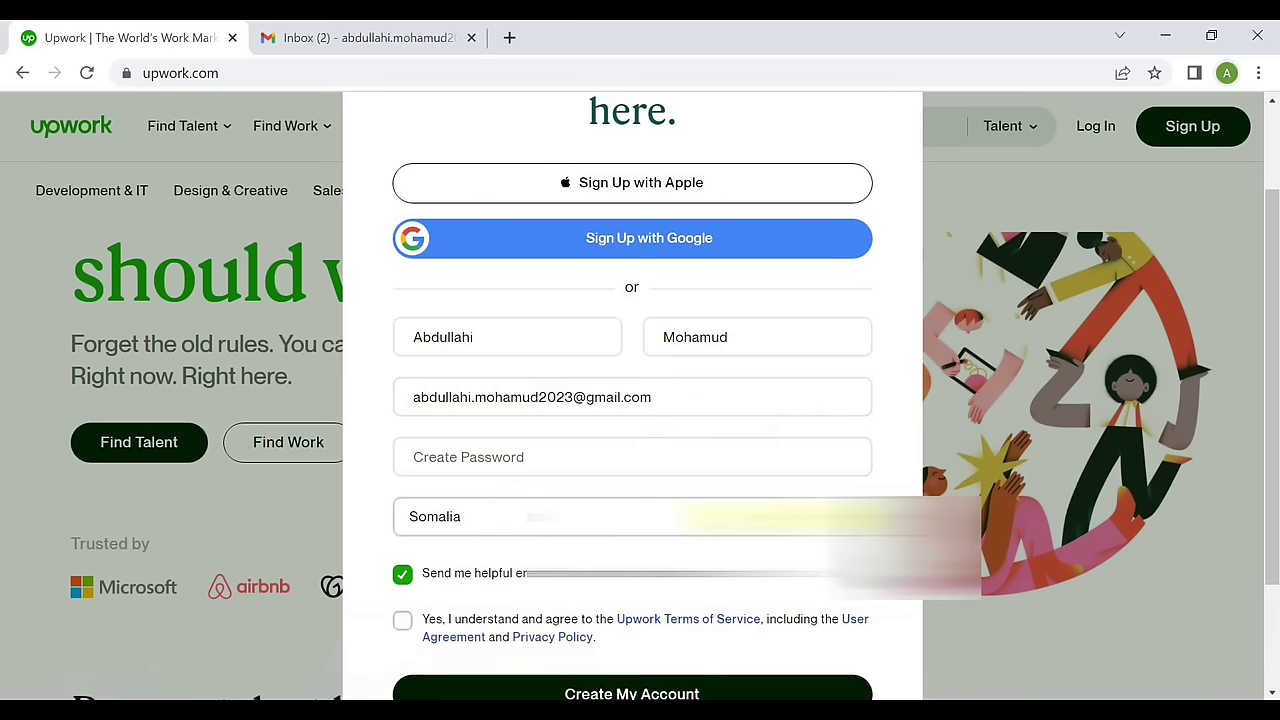
left_click(714, 462)
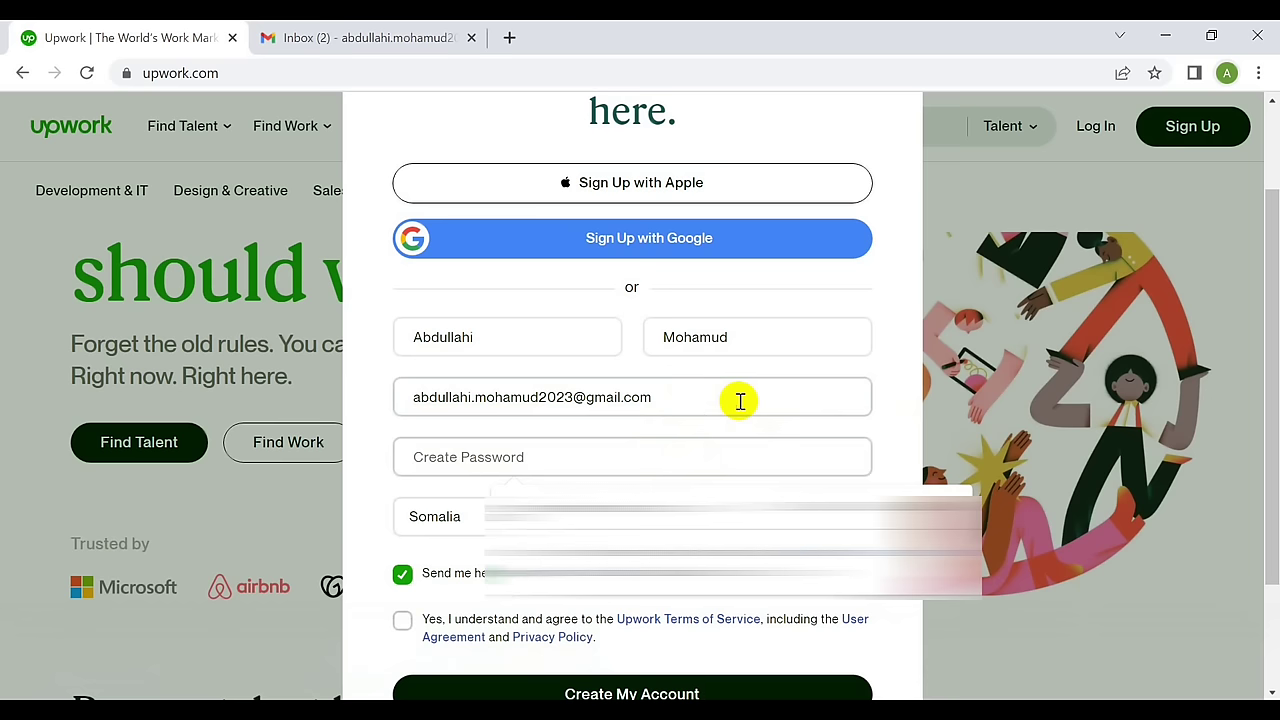
left_click(632, 458)
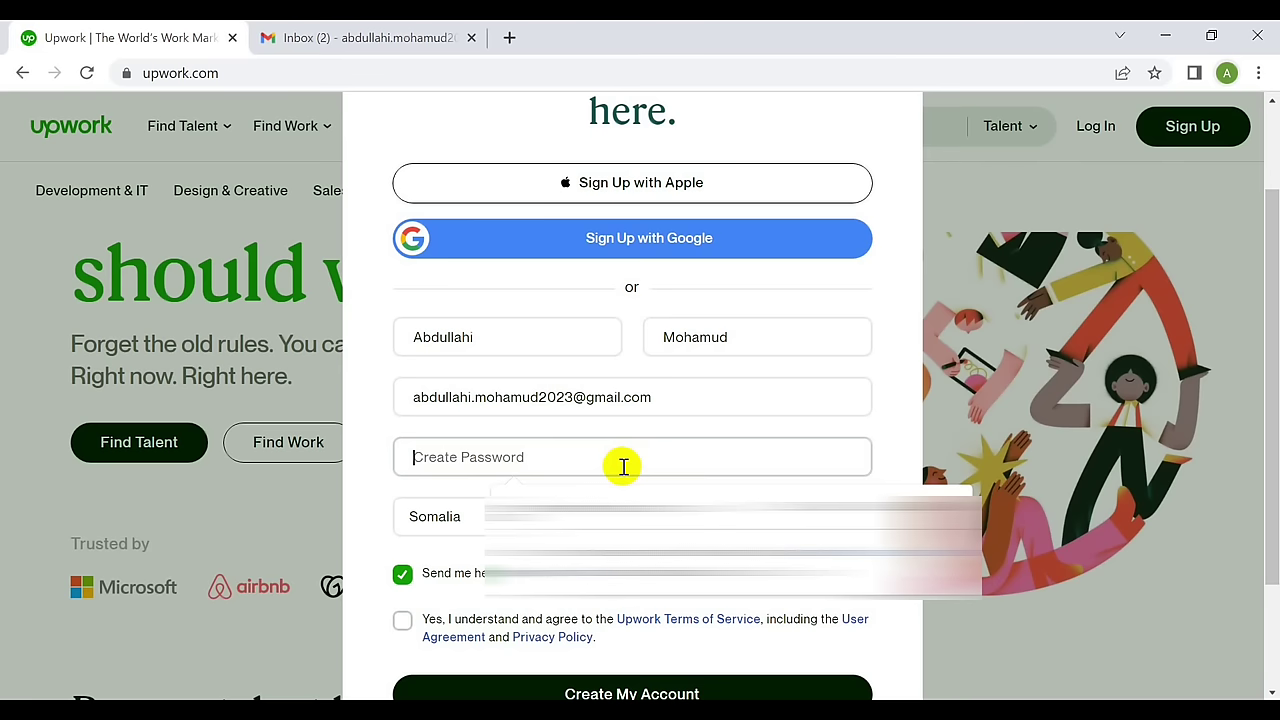
left_click(620, 505)
scroll(529, 345, "down", 1)
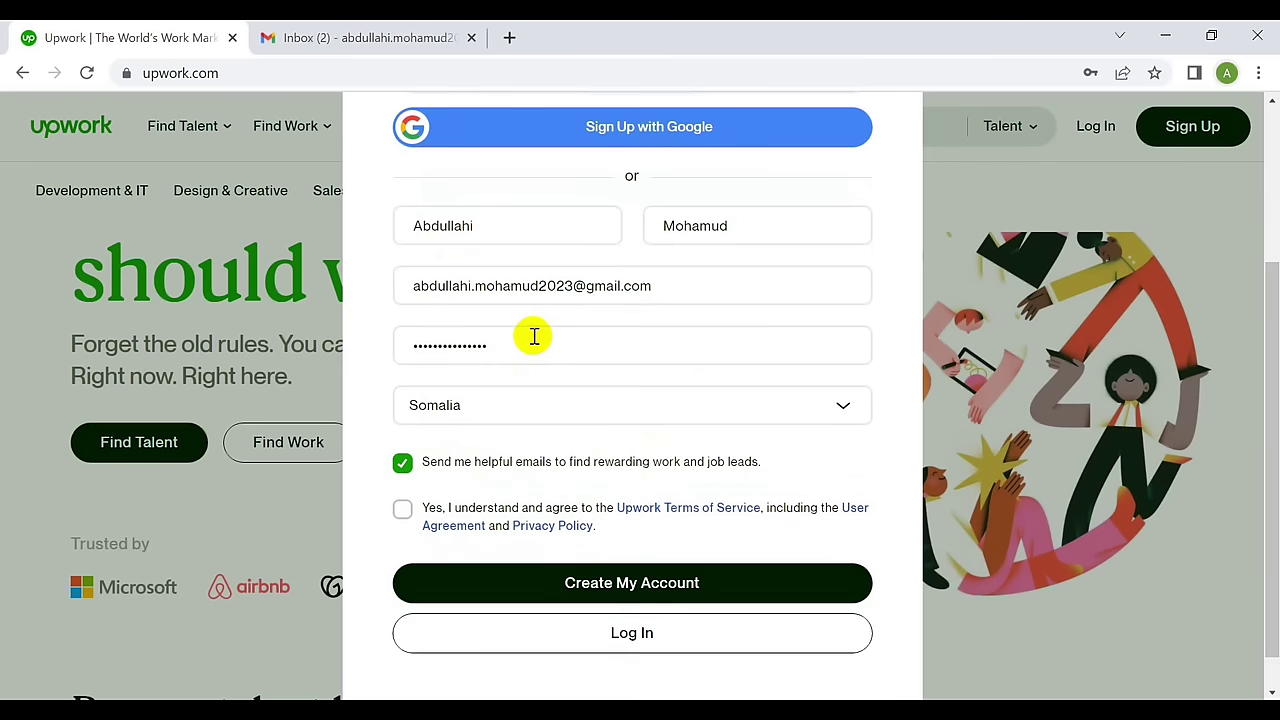
key("Tab")
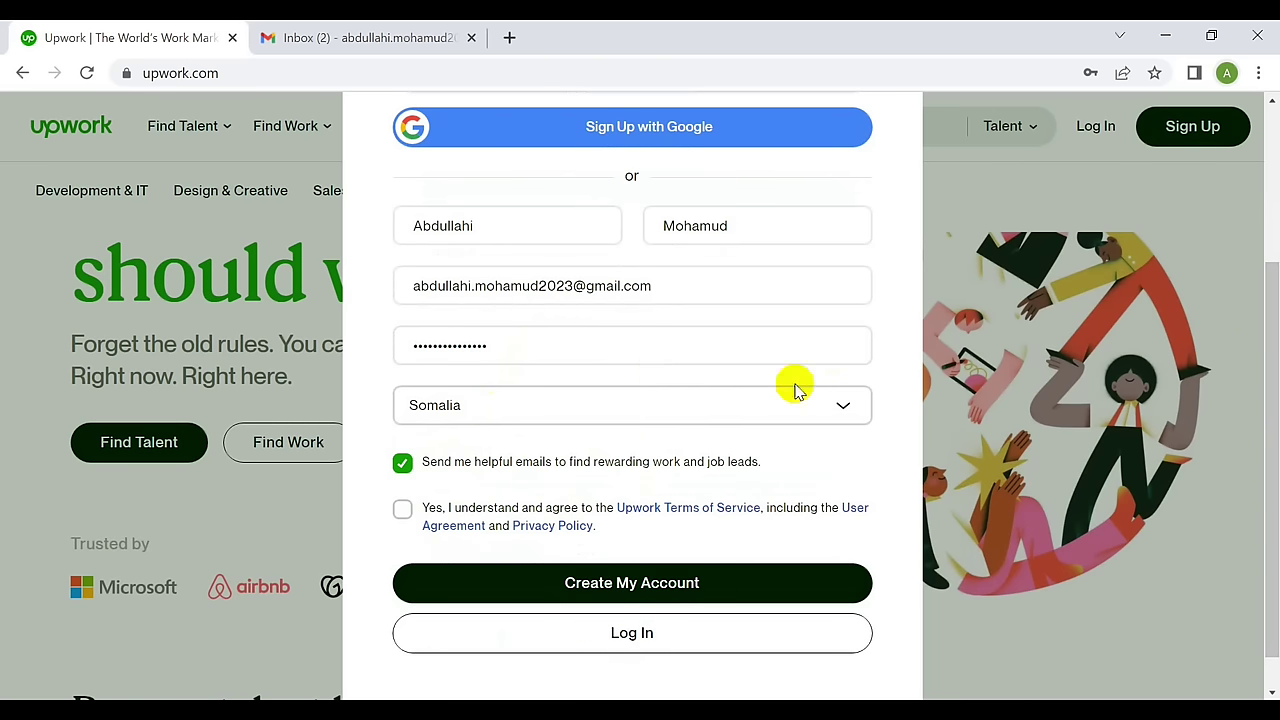
left_click(841, 408)
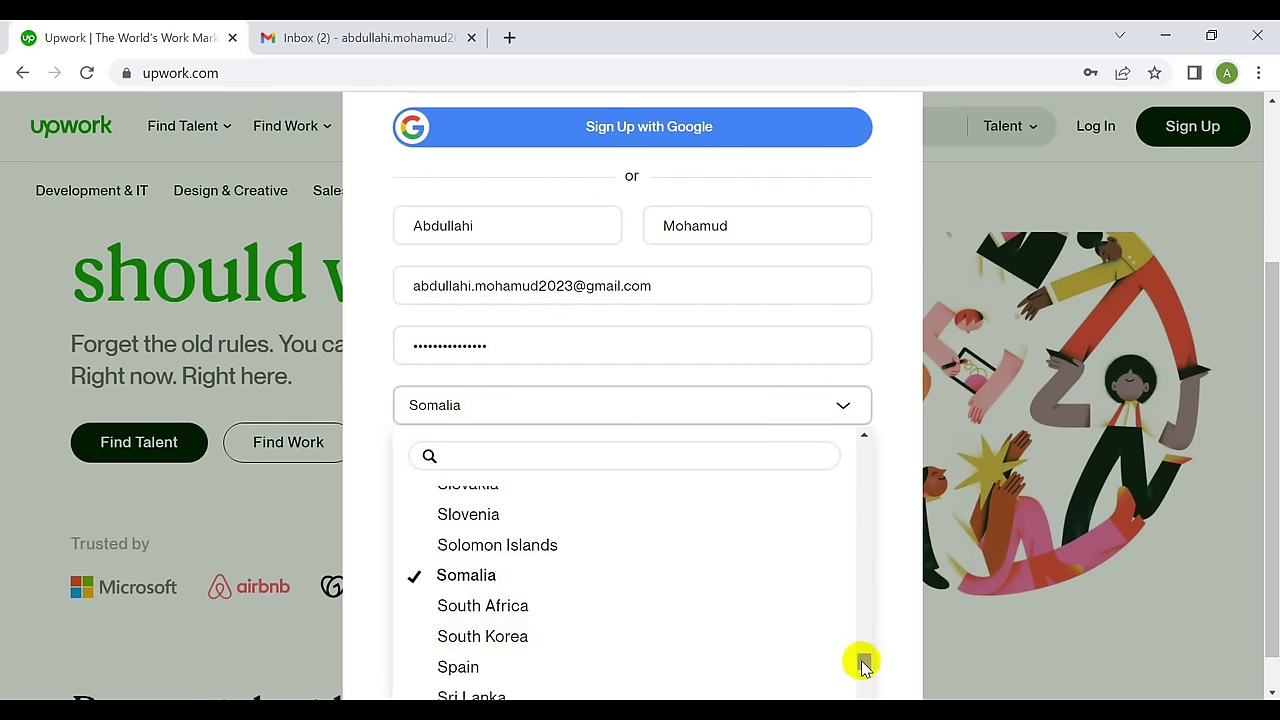
left_click(891, 494)
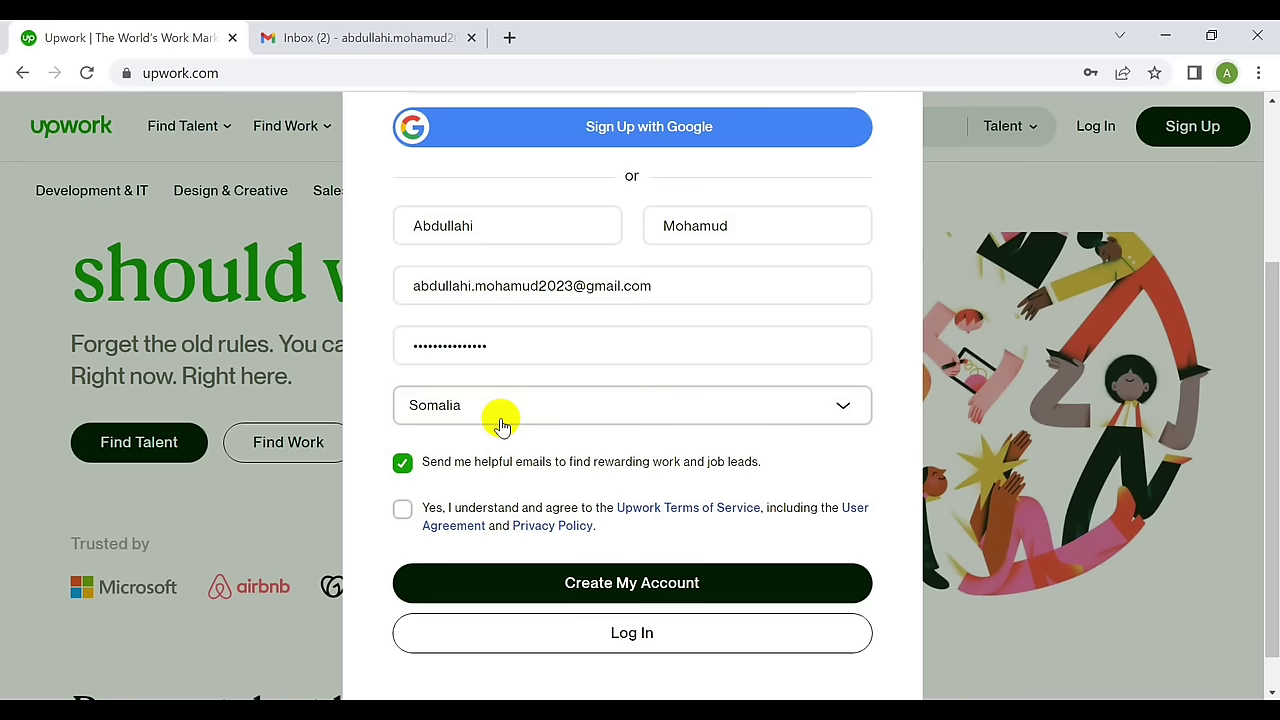
left_click(835, 405)
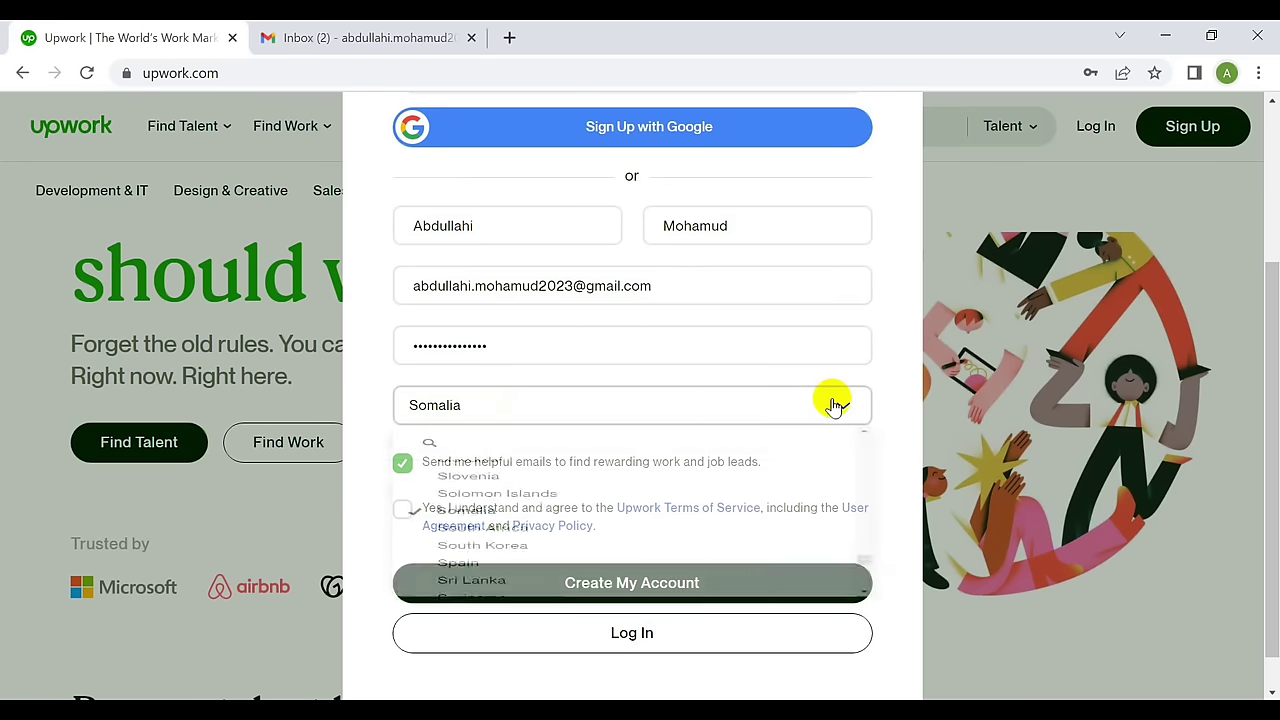
left_click(831, 401)
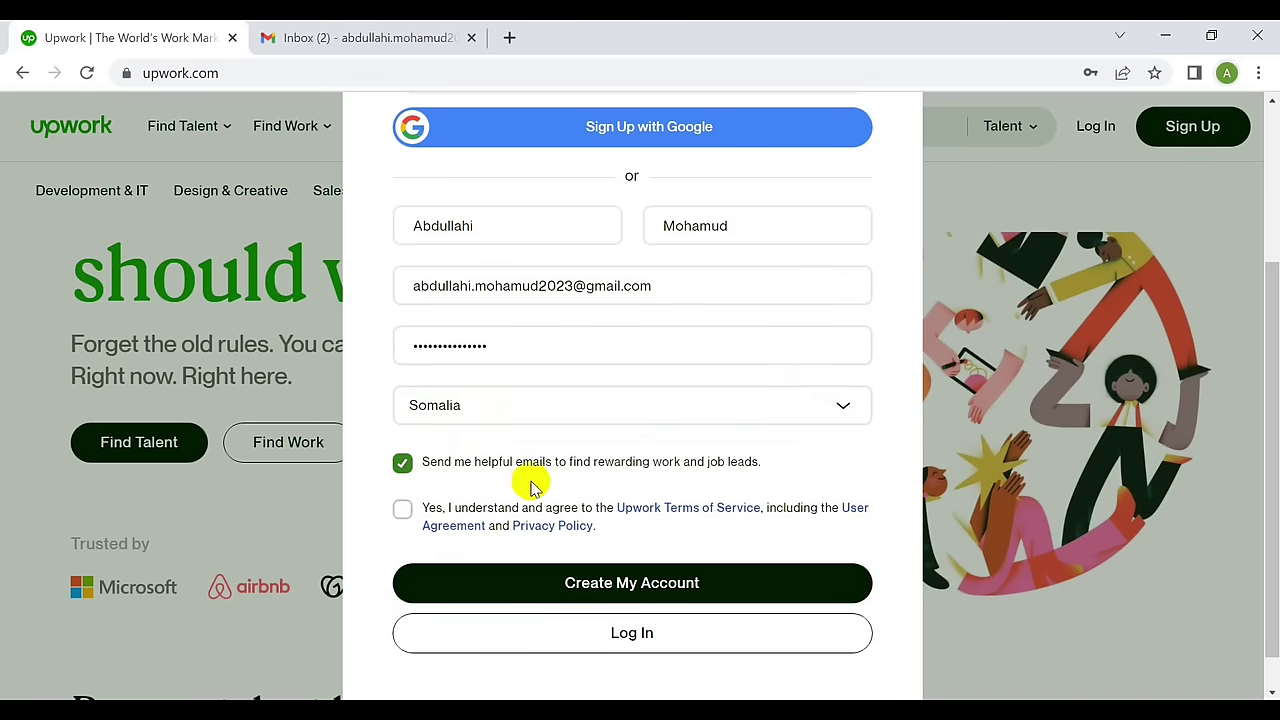
Accept the Upwork Terms of Service and submit the form to create the account.
left_click(401, 511)
left_click(650, 572)
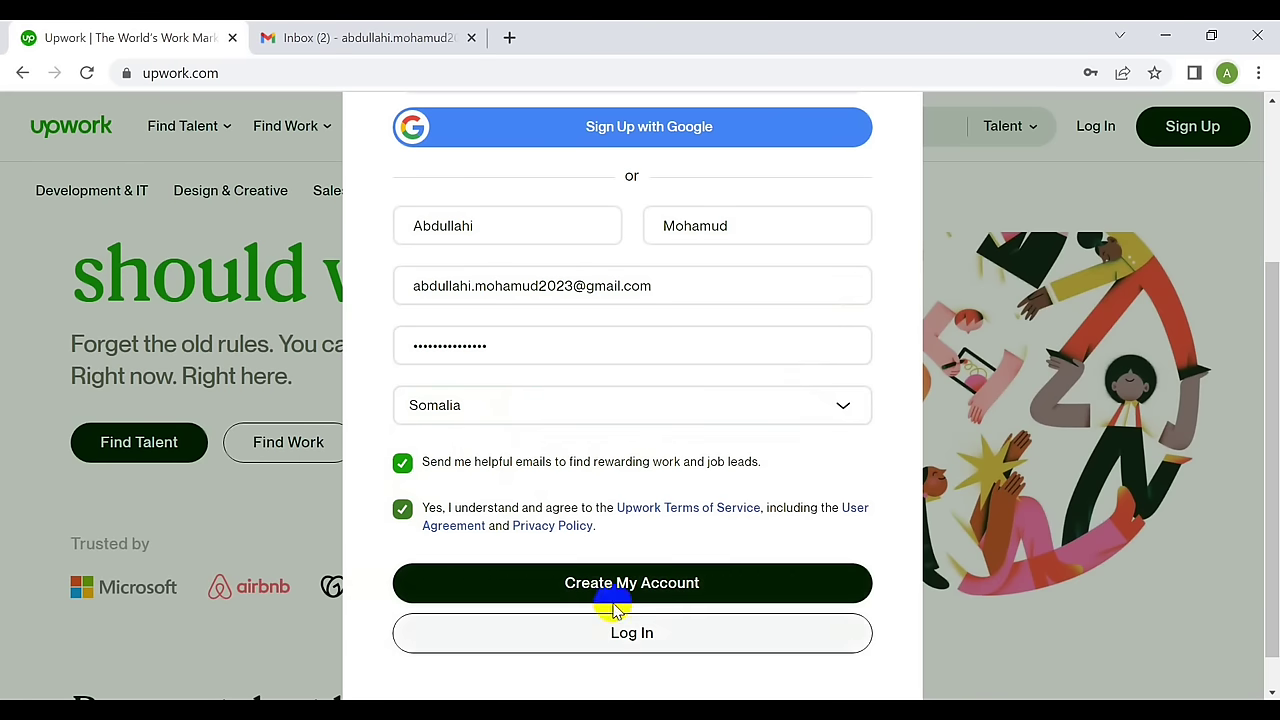
left_click(638, 590)
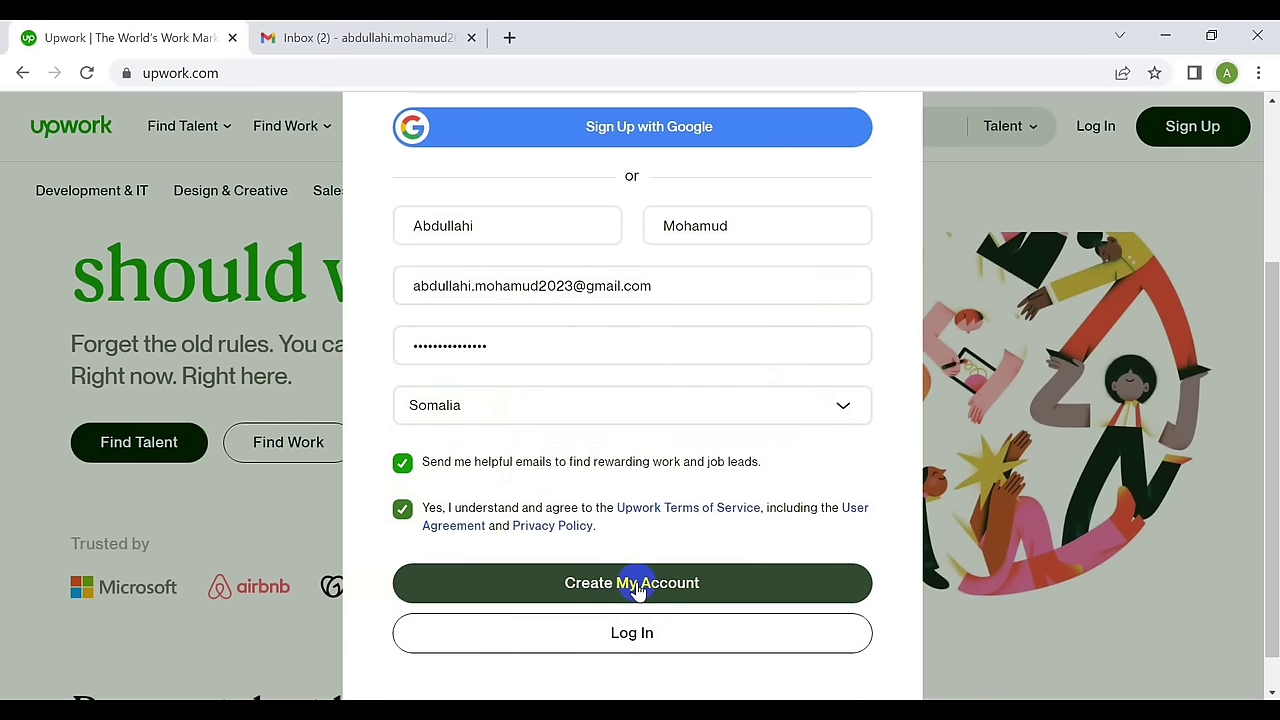
left_click(638, 588)
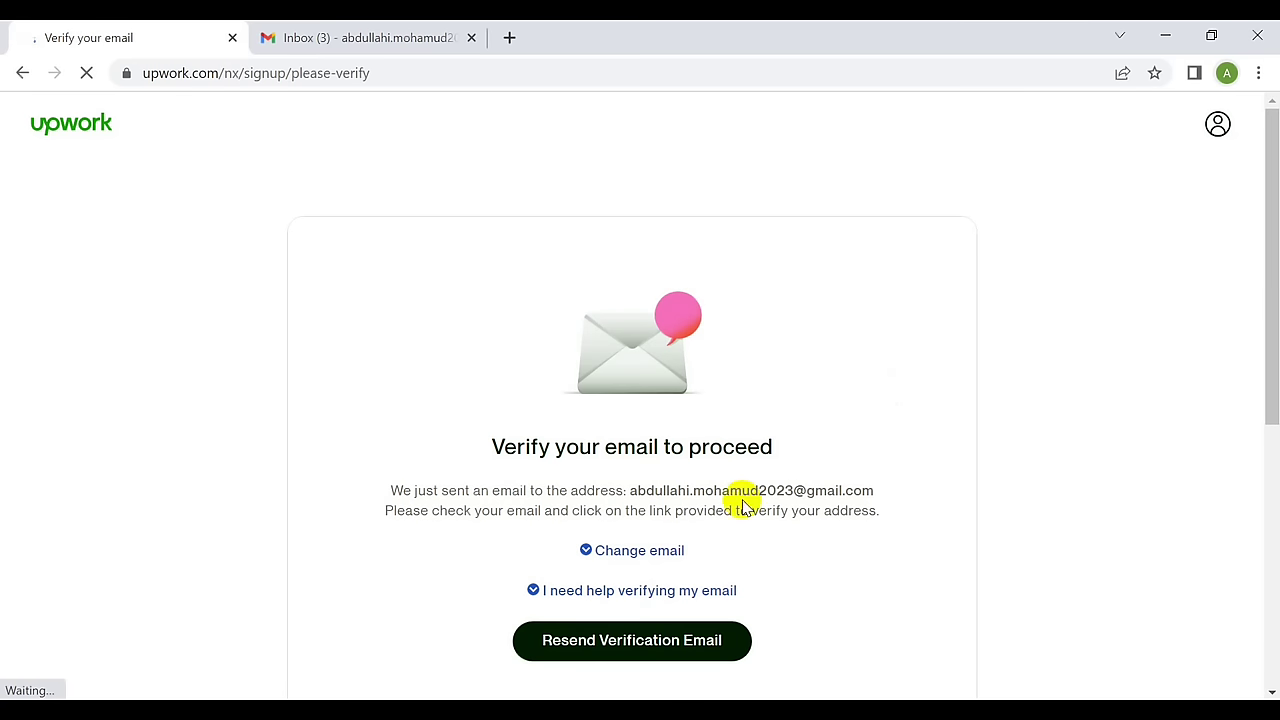
Replace the old inbox tab with a new tab showing Gmail, found via a Google search.
left_click(510, 38)
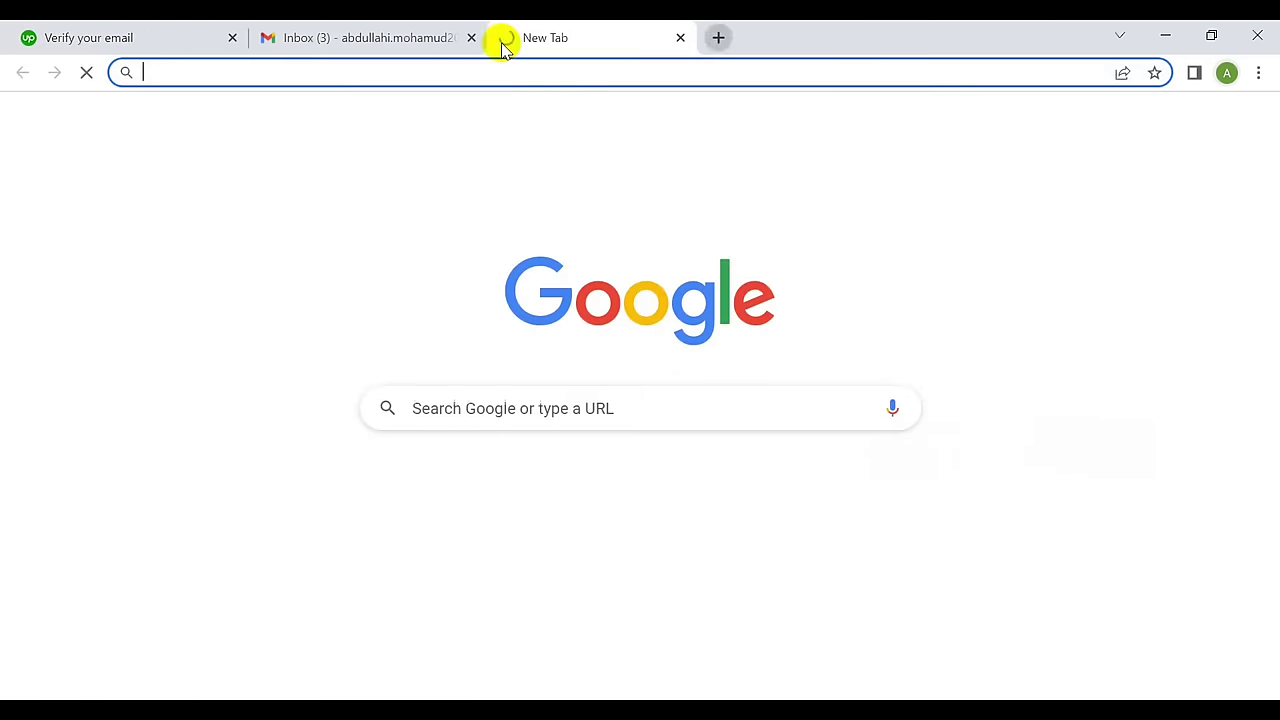
left_click(474, 38)
left_click(480, 73)
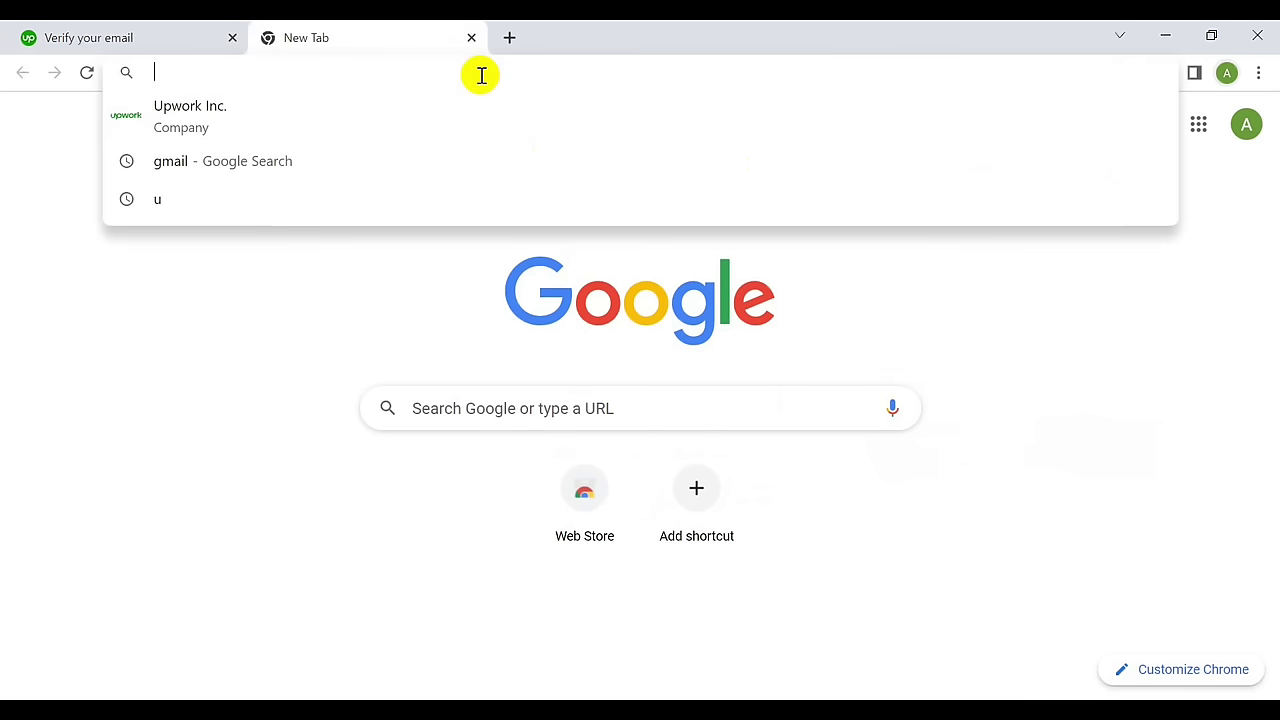
left_click(288, 340)
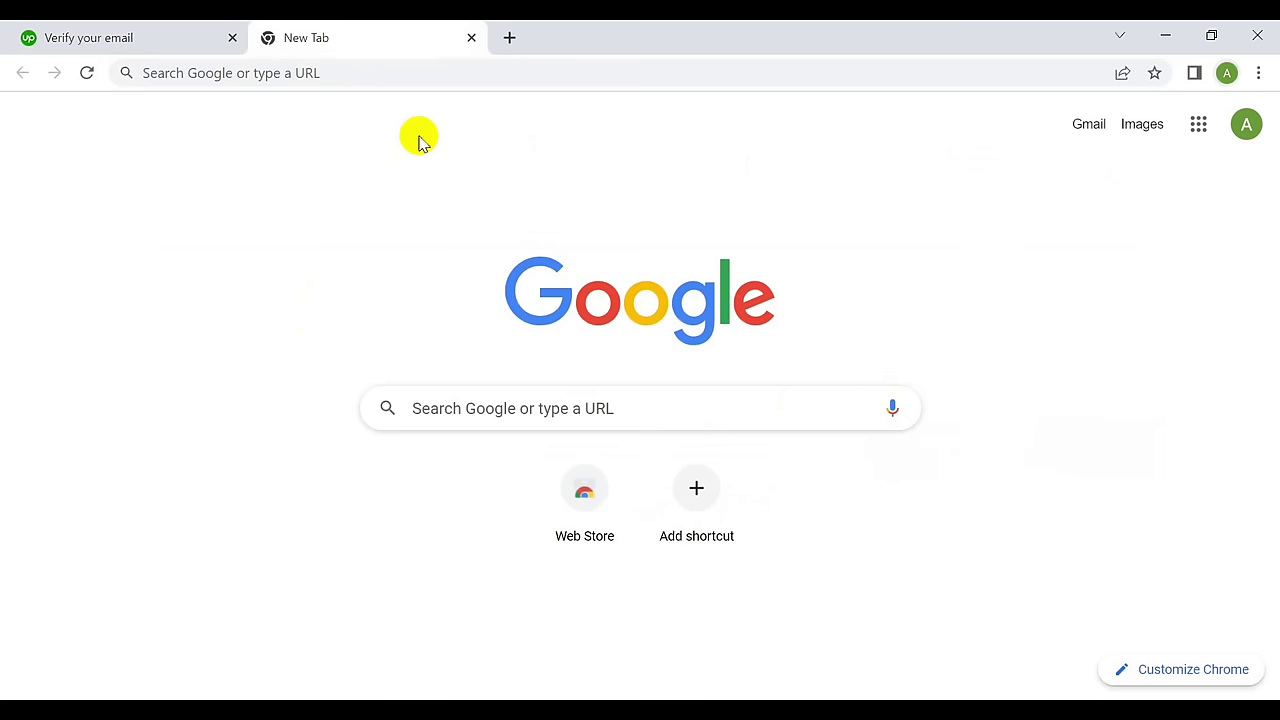
left_click(419, 73)
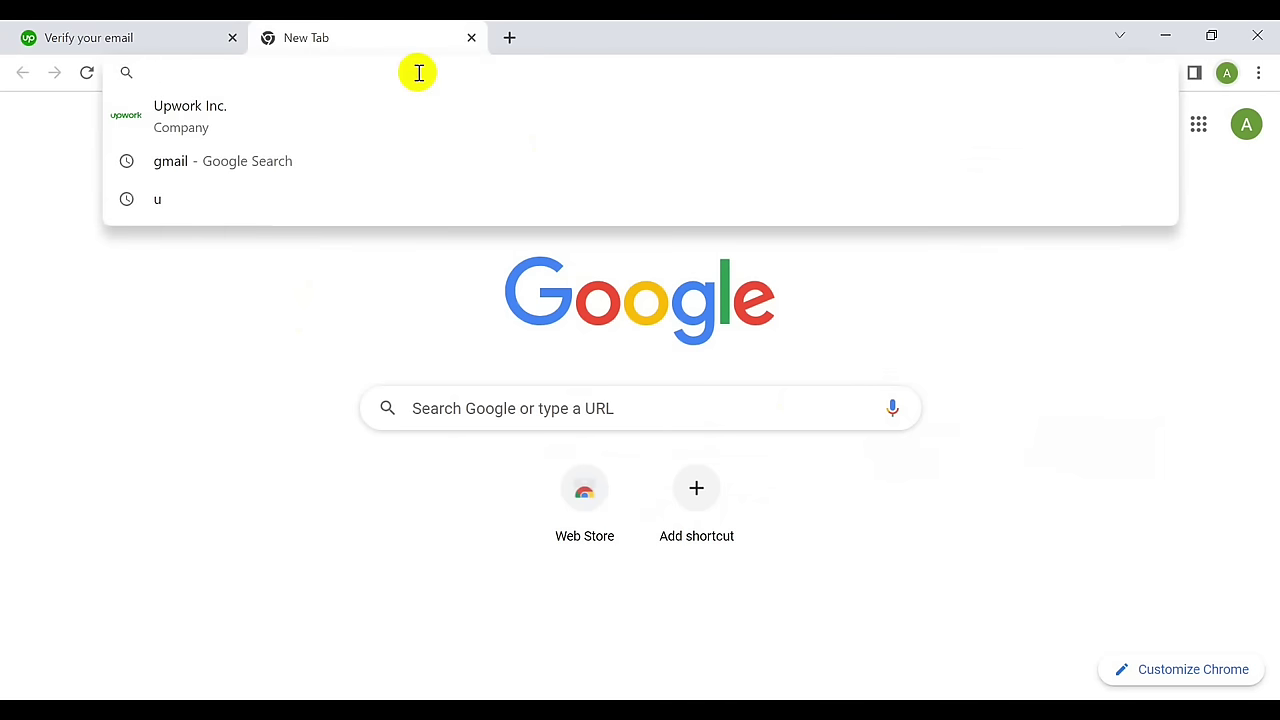
type("gm")
key("Return")
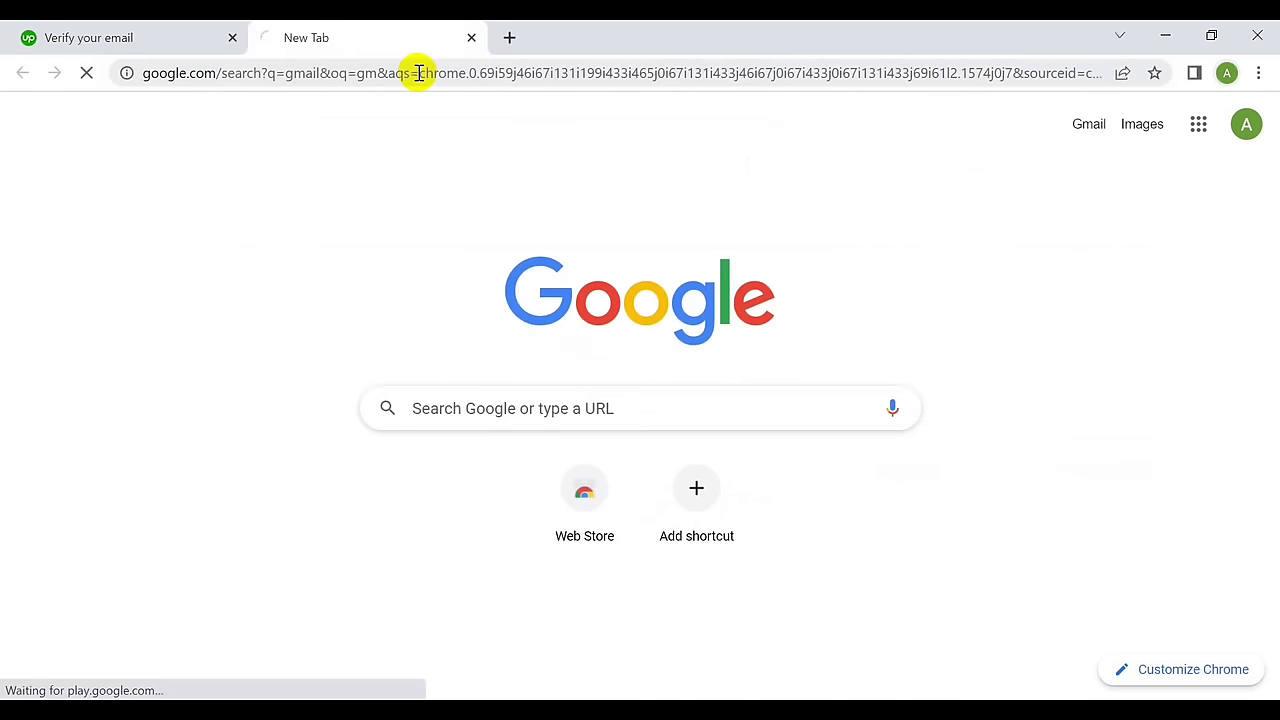
left_click(232, 316)
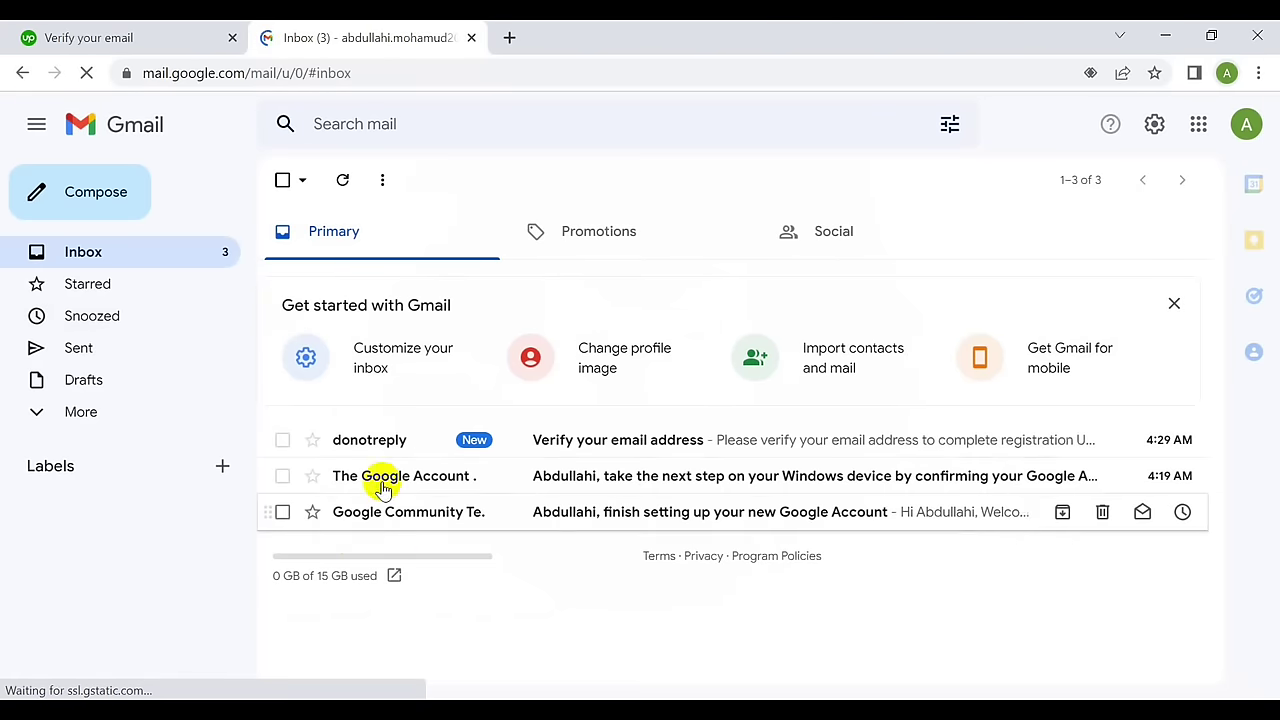
Open Upwork's 'Verify your email address' message and confirm it with Verify Email.
left_click(378, 442)
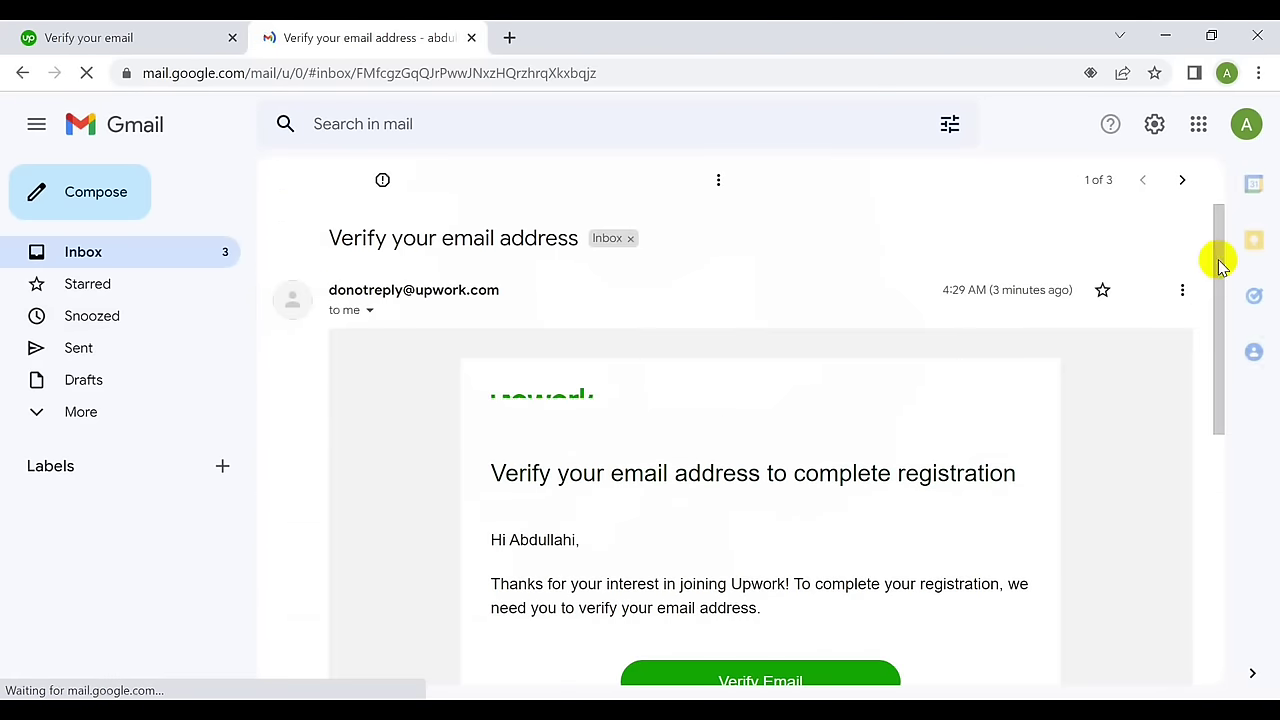
left_click_drag(1209, 297, 1180, 410)
left_click(733, 397)
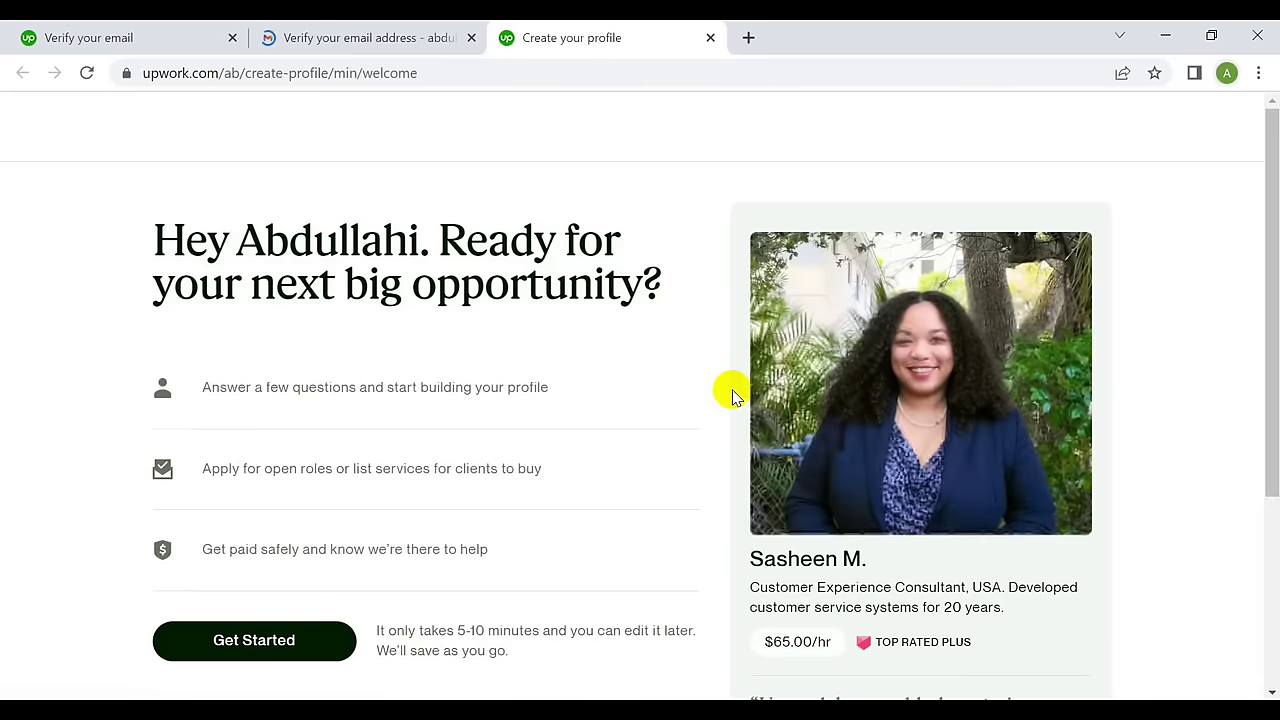
Start profile setup and answer 'Nope: it's new to me' to the freelancing-experience question.
mouse_move(1268, 200)
left_mouse_down()
mouse_move(1270, 243)
mouse_move(1270, 215)
left_mouse_up()
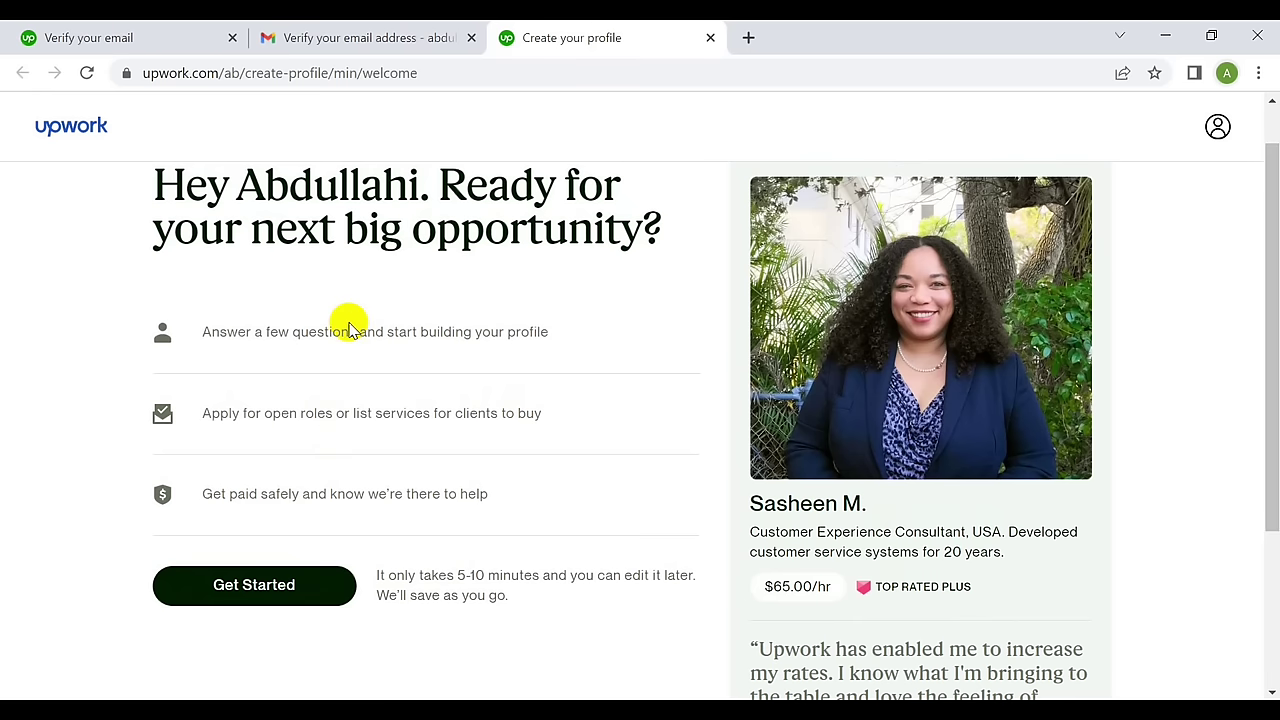
left_click(253, 600)
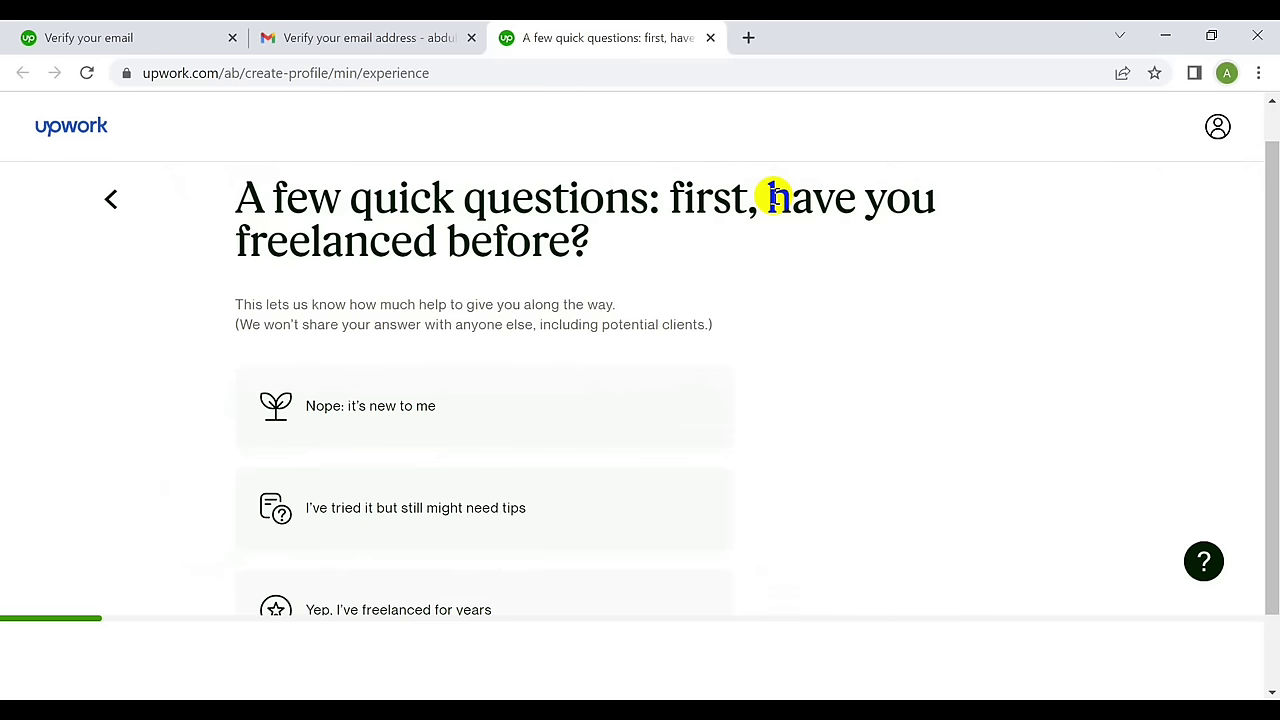
scroll(1236, 400, "down", 1)
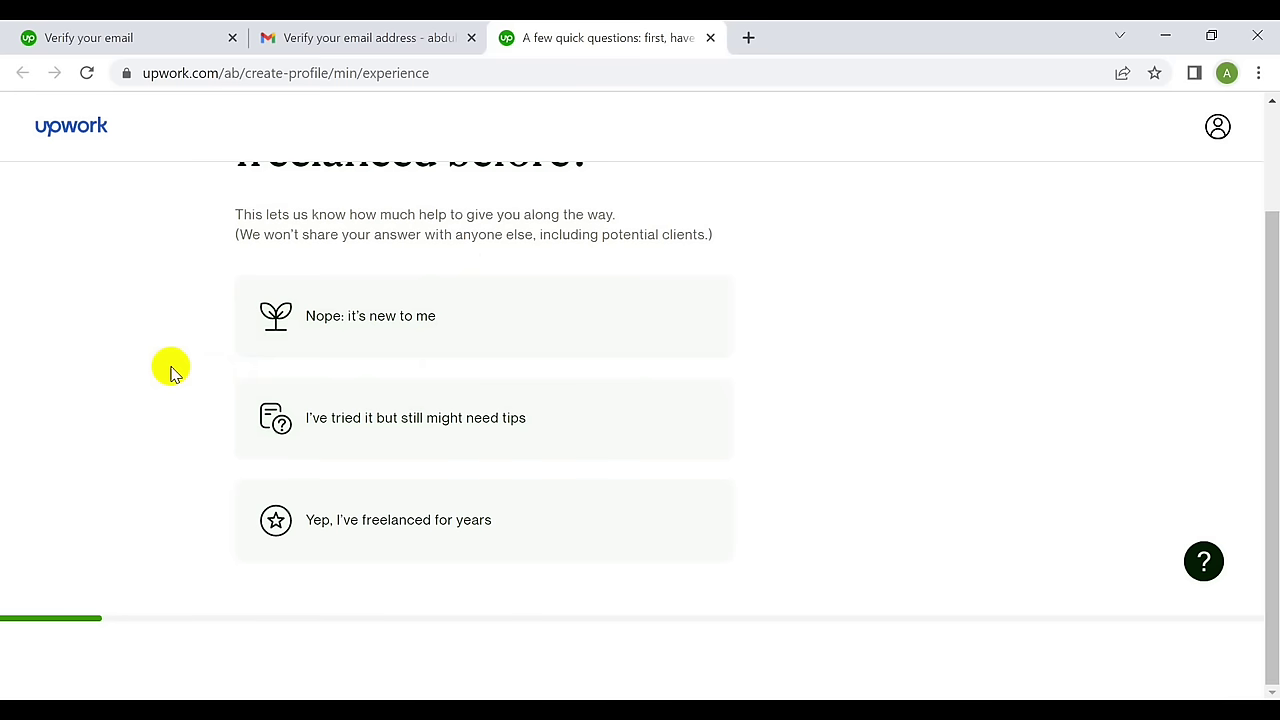
left_click(313, 340)
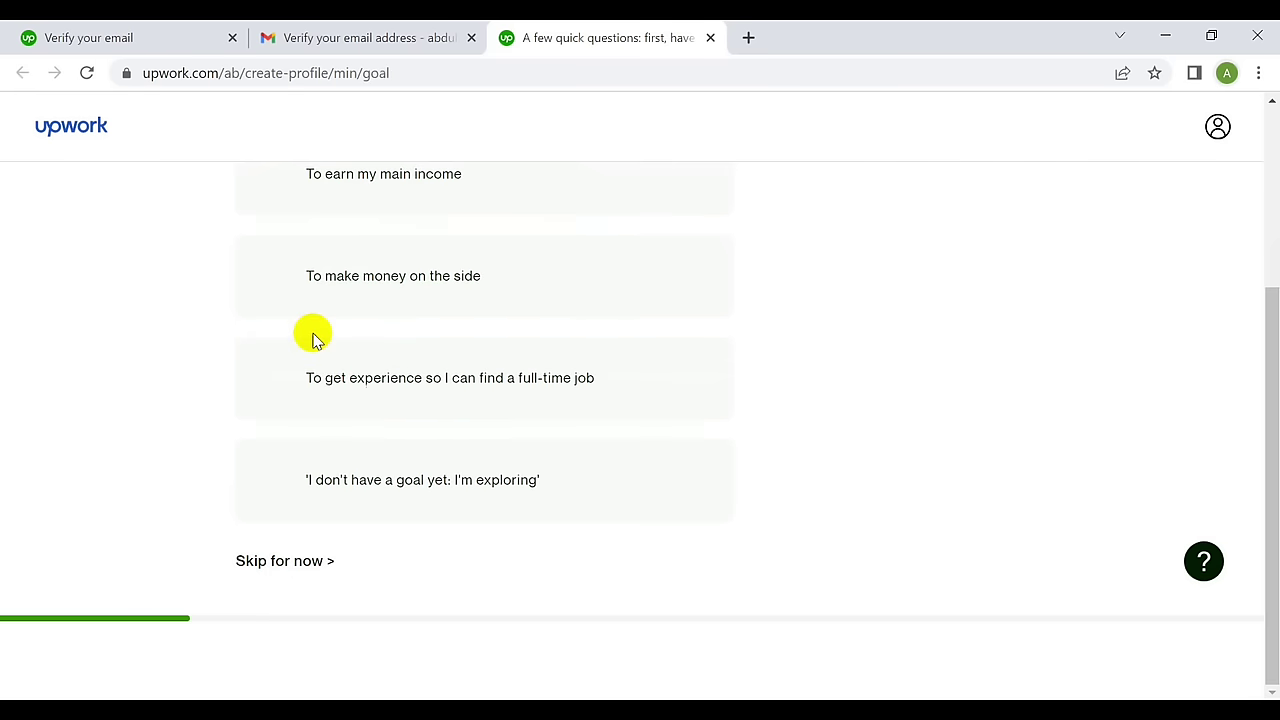
Answer the biggest-goal question with 'To earn my main income'.
left_click_drag(1272, 368, 1274, 208)
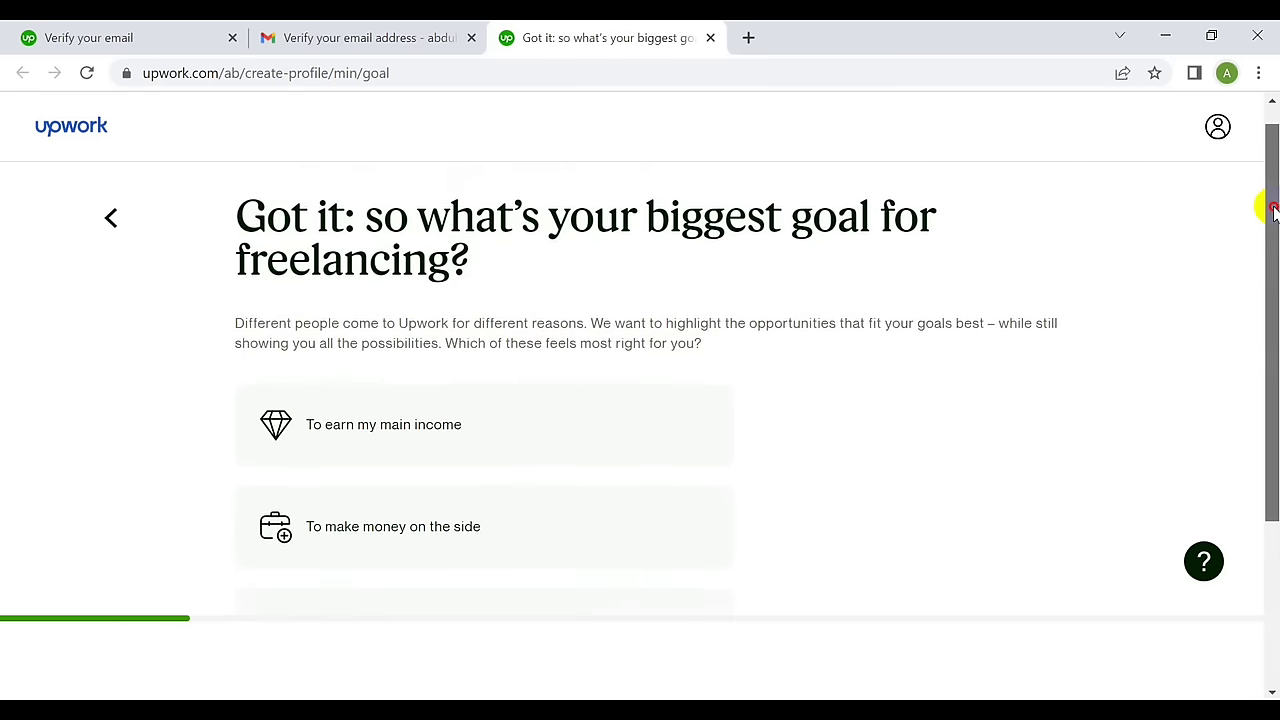
left_click_drag(1267, 206, 1273, 316)
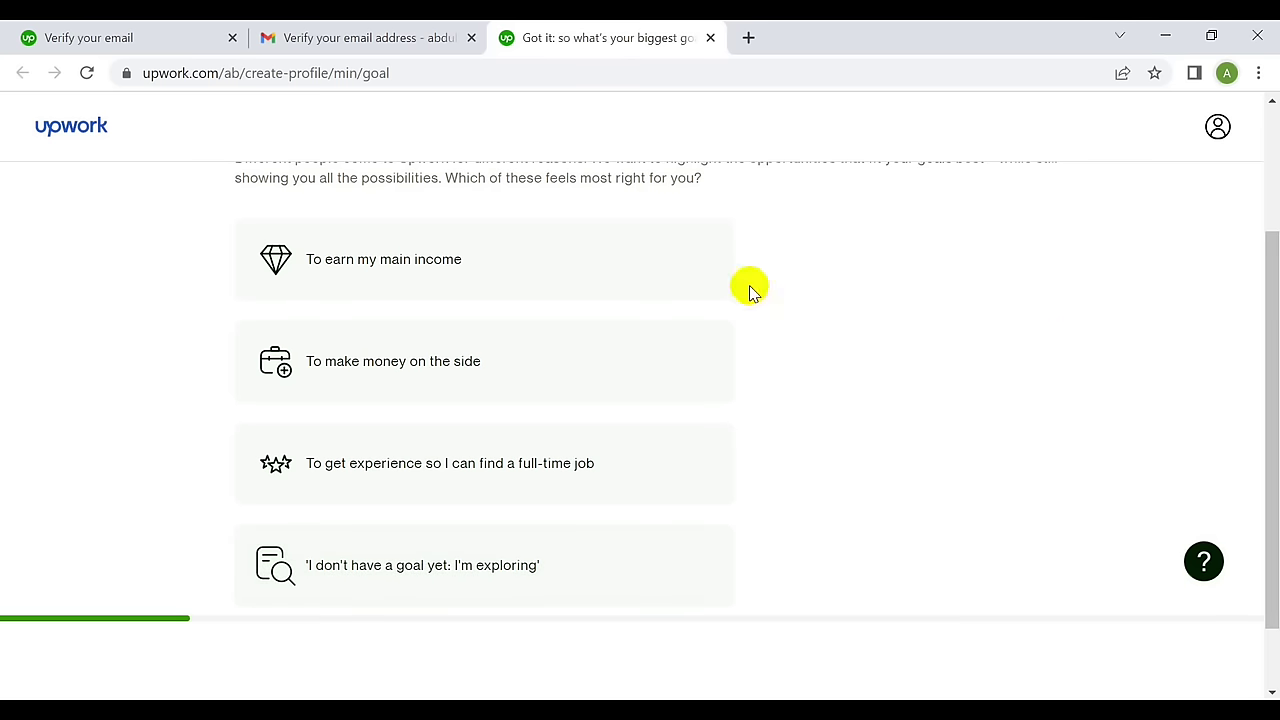
left_click(394, 268)
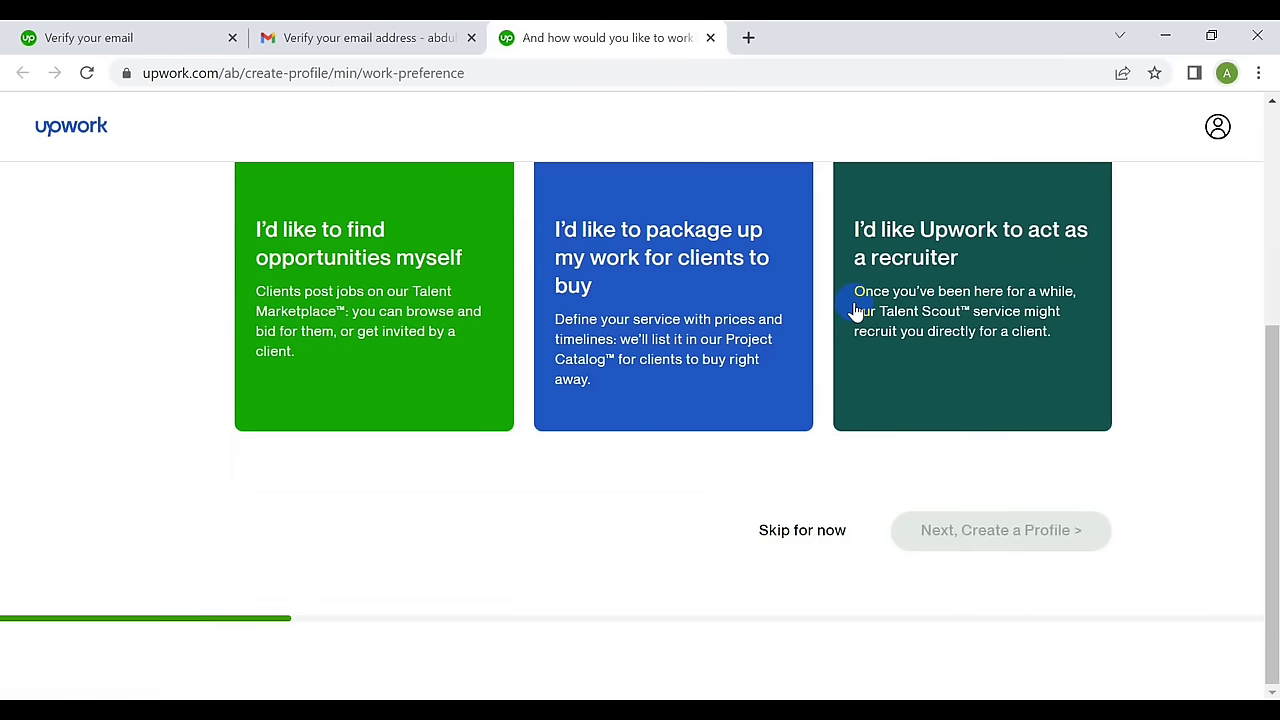
Select all three work preferences: finding work yourself, packaging work, and Upwork as recruiter, then continue.
left_click_drag(1275, 400, 1275, 140)
scroll(1257, 289, "down", 3)
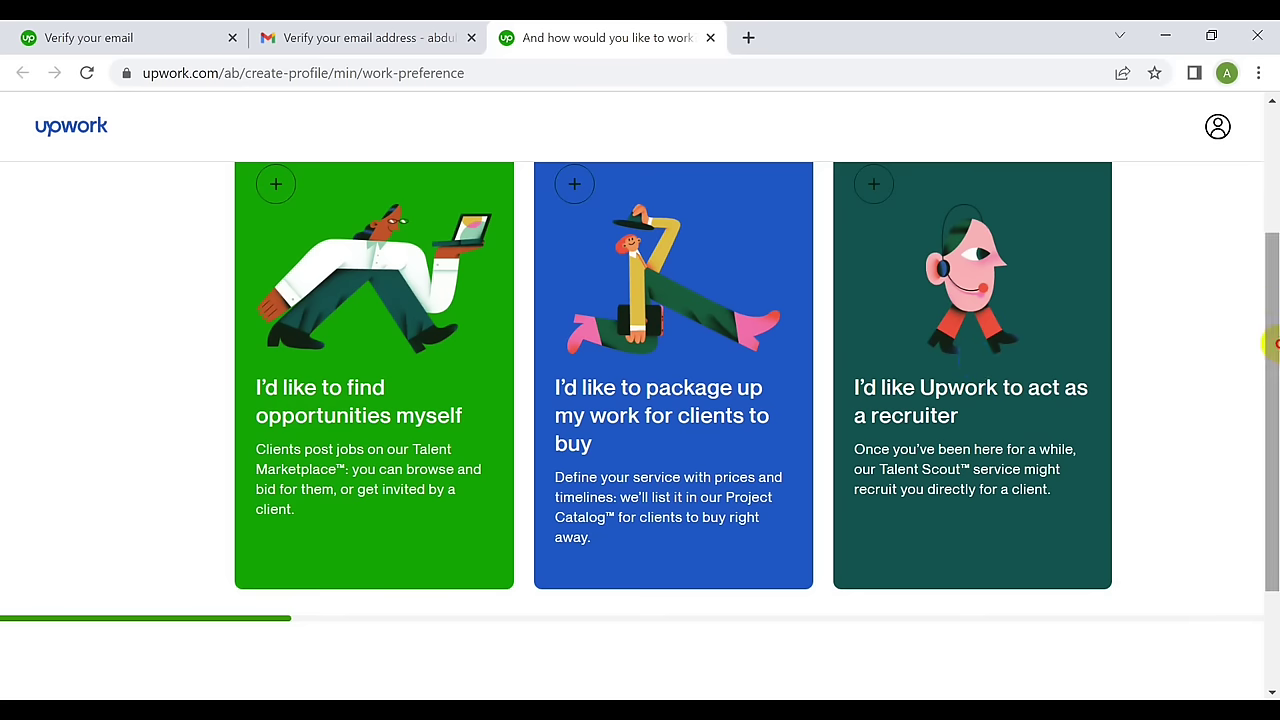
left_click_drag(1271, 337, 1269, 271)
left_click(320, 407)
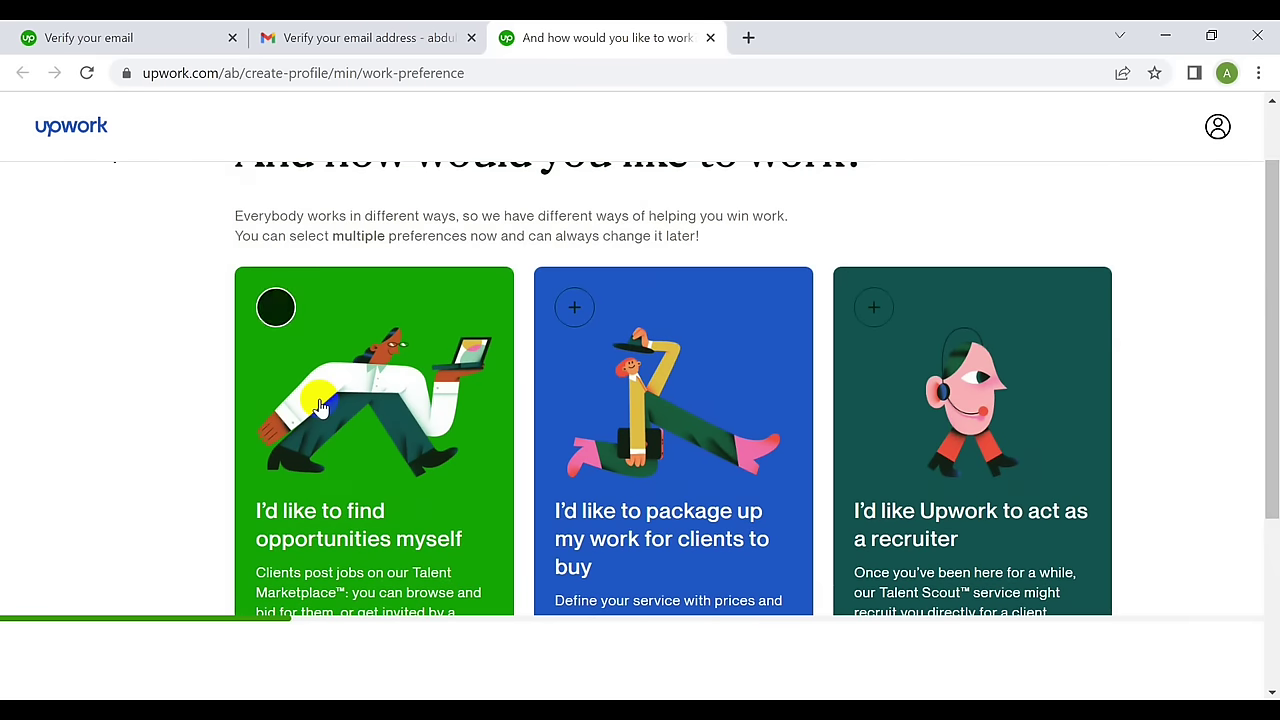
left_click(565, 331)
left_click(840, 300)
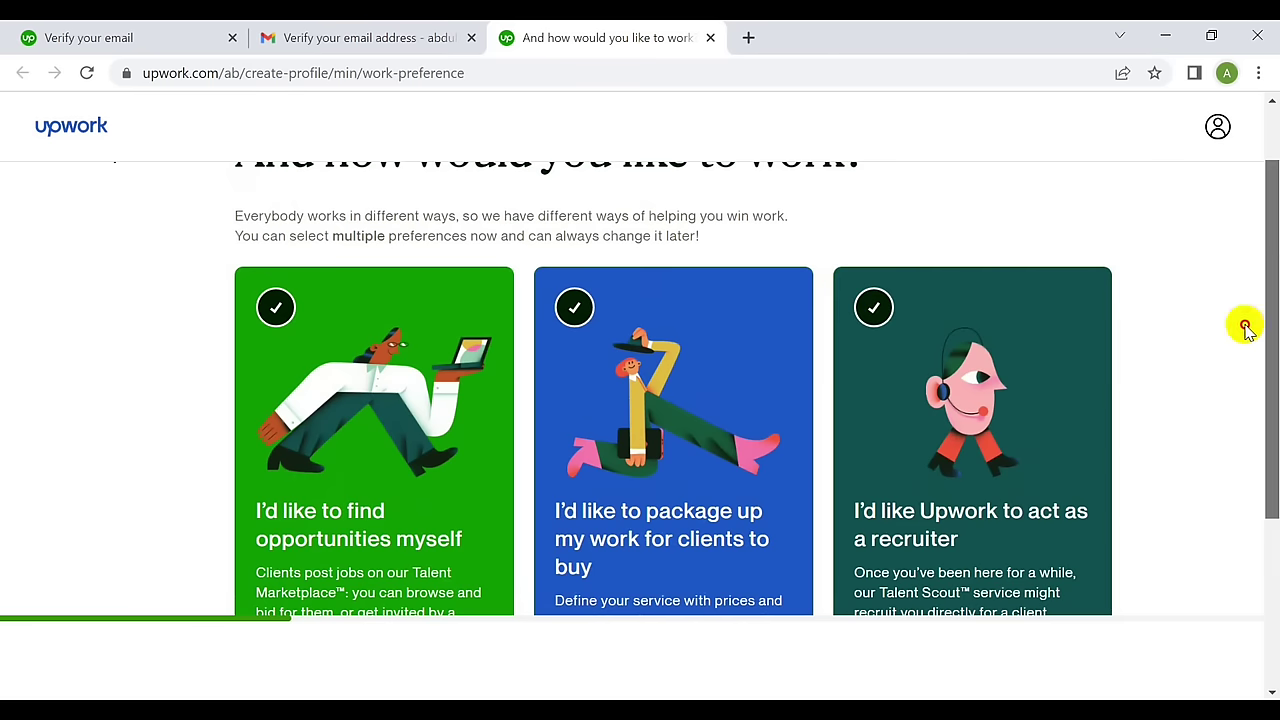
scroll(1240, 350, "down", 3)
left_click(1020, 533)
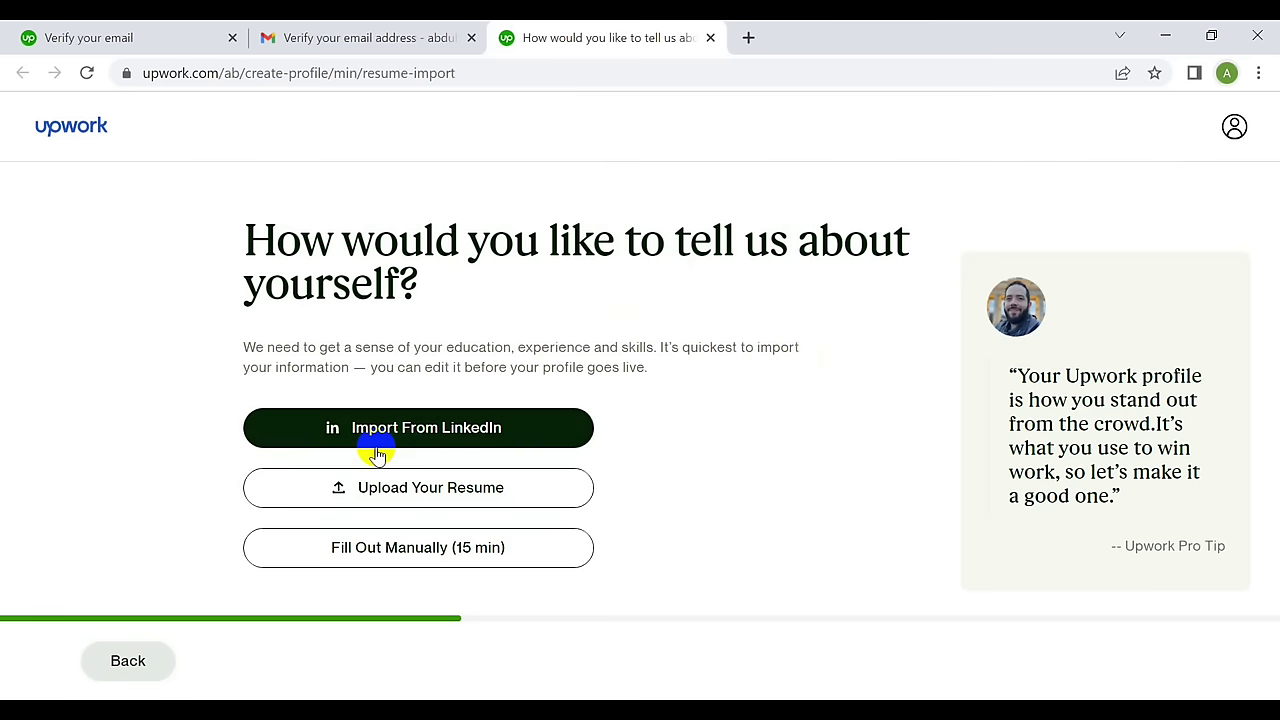
Choose to fill out the profile information manually.
left_click_drag(429, 429, 591, 374)
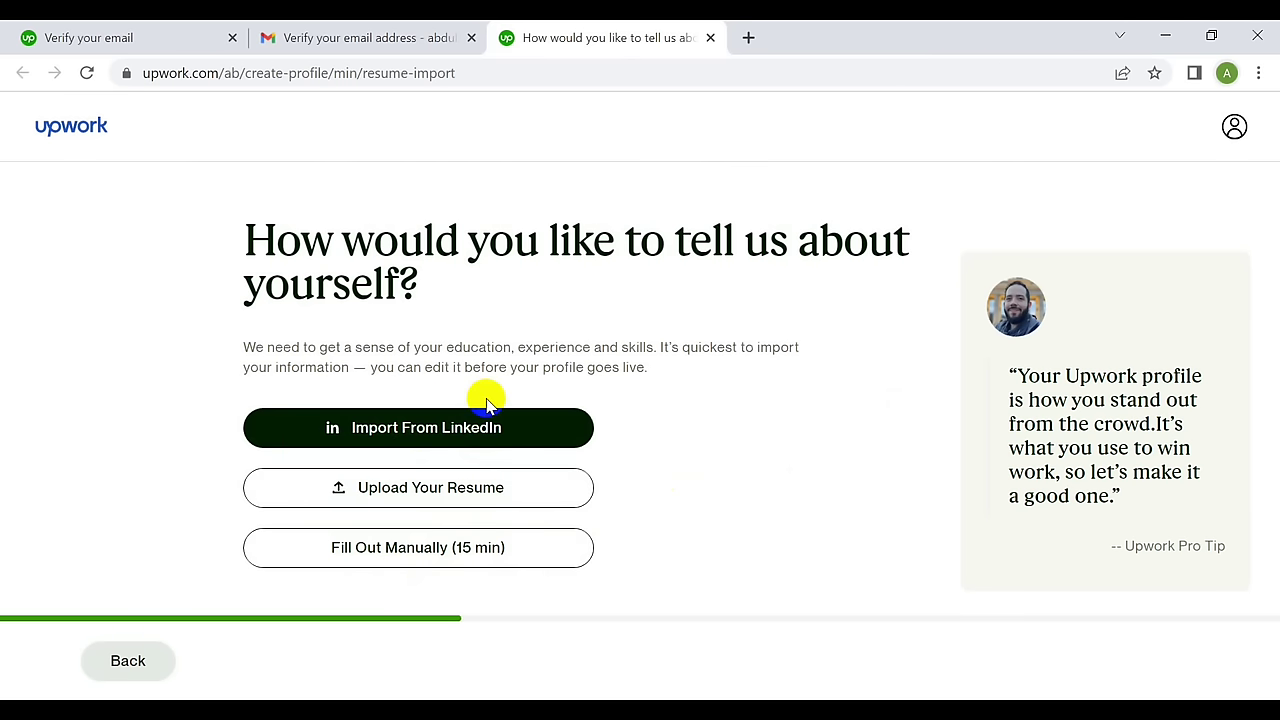
left_click(405, 550)
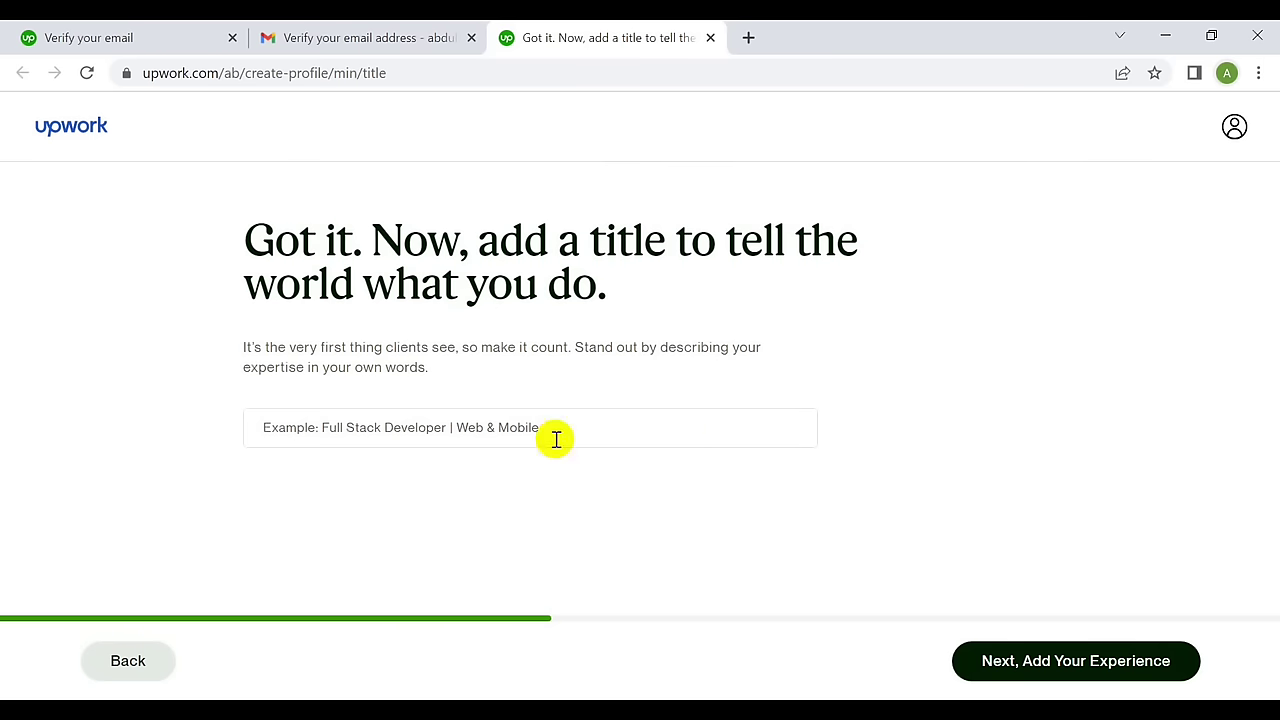
Enter 'Graphic Designer' as the profile title and save it.
left_click(472, 440)
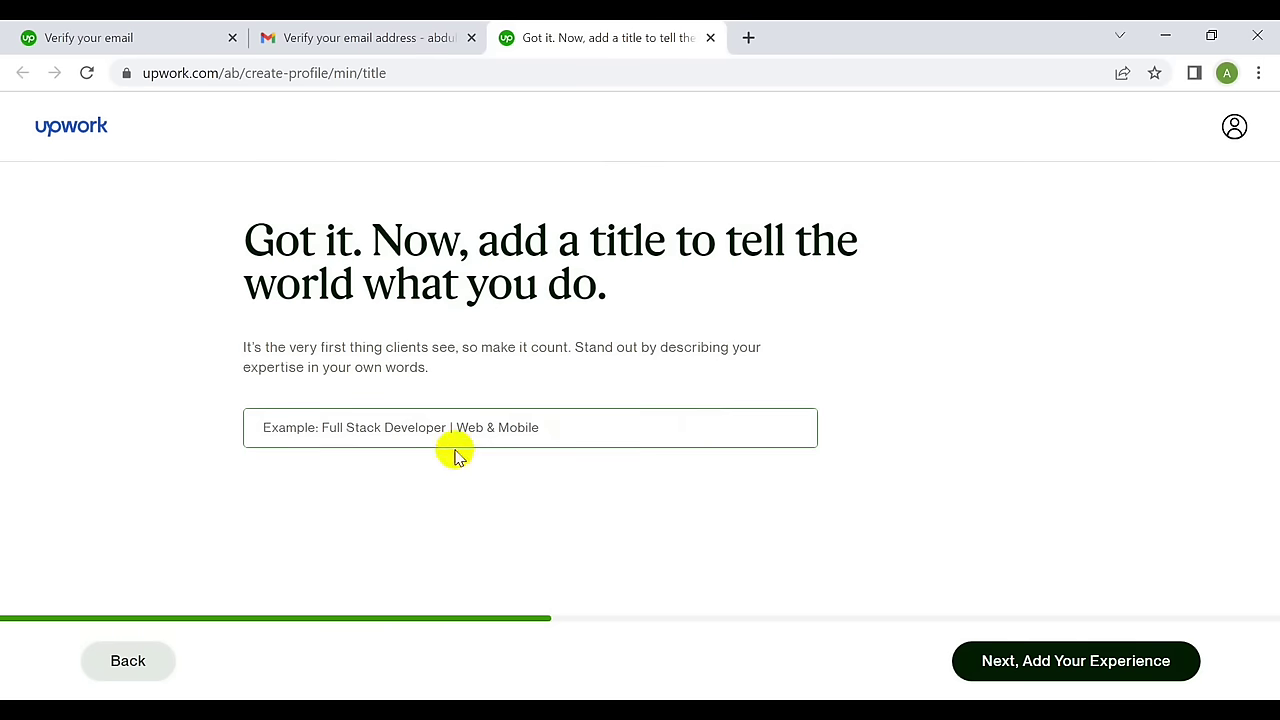
scroll(390, 468, "up", 2)
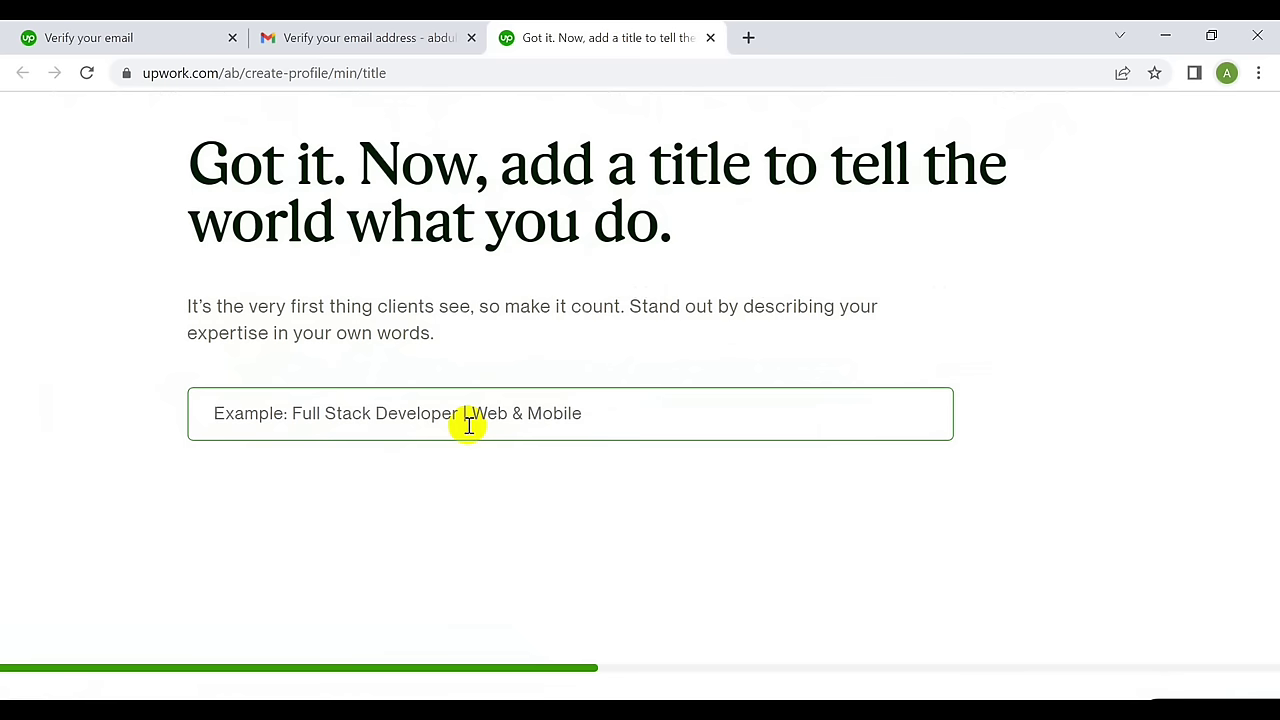
type("Gra")
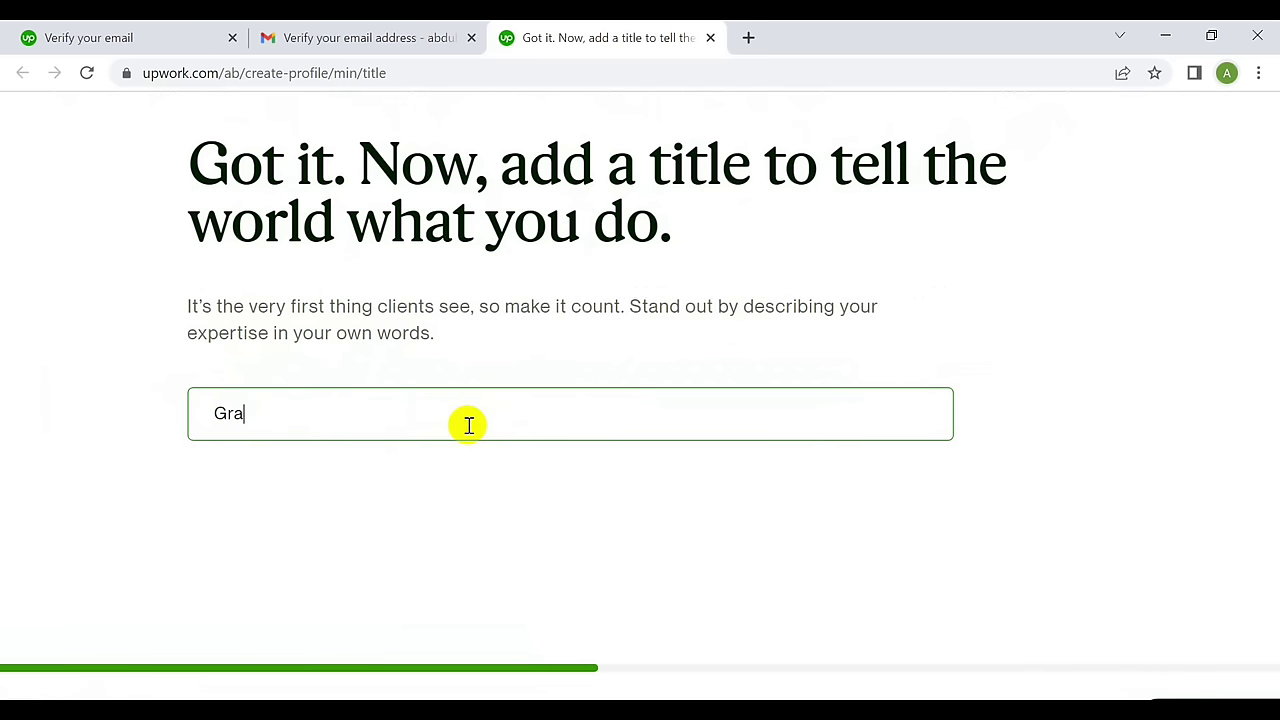
type("phic Designer")
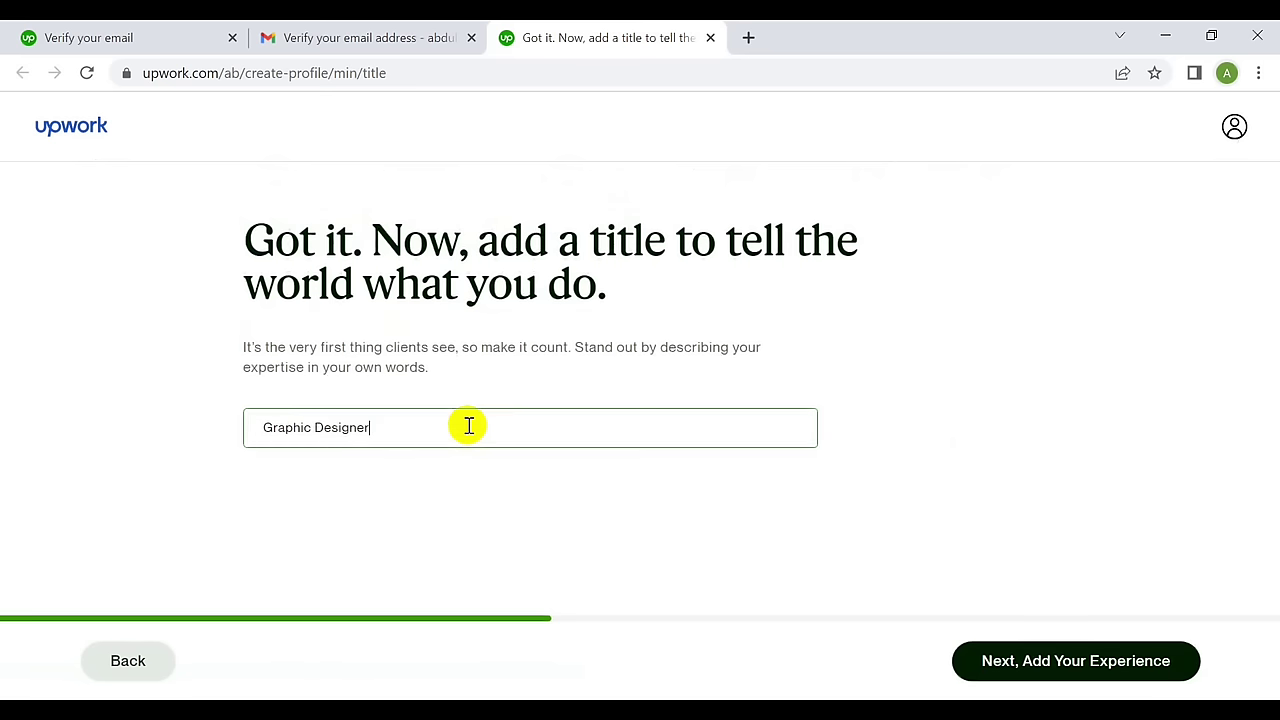
left_click(1057, 660)
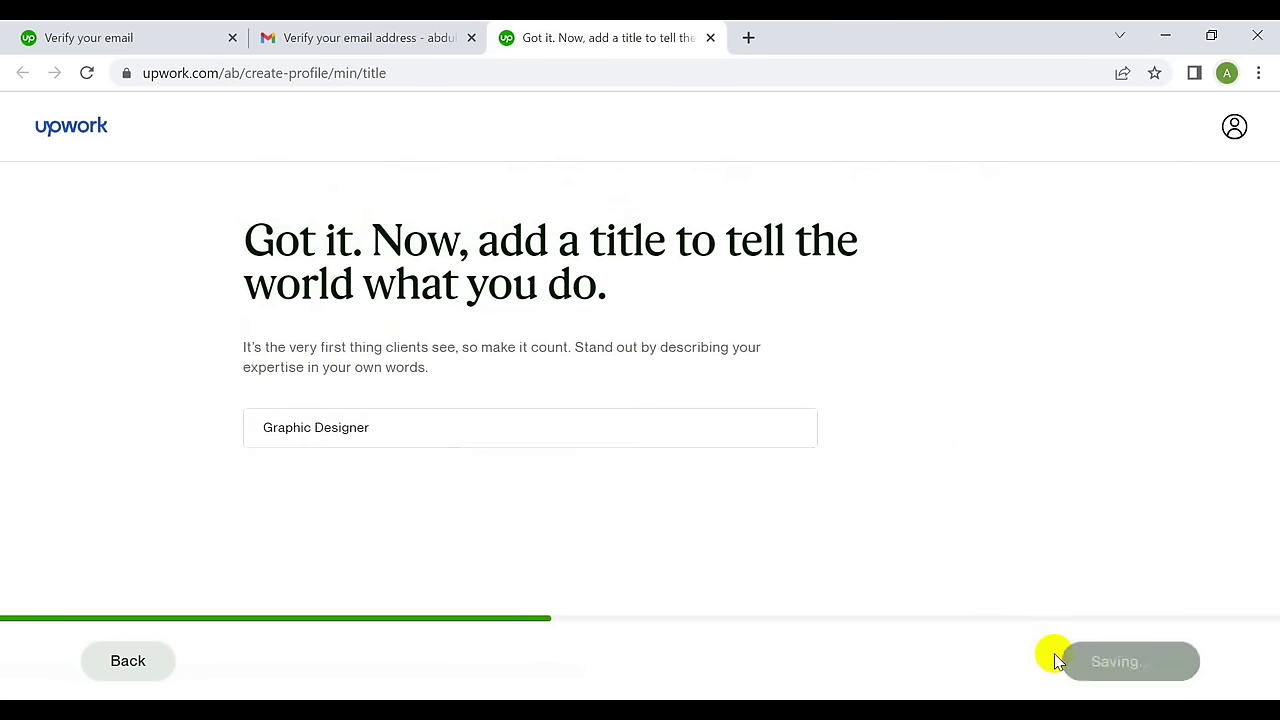
left_click_drag(1260, 349, 1238, 528)
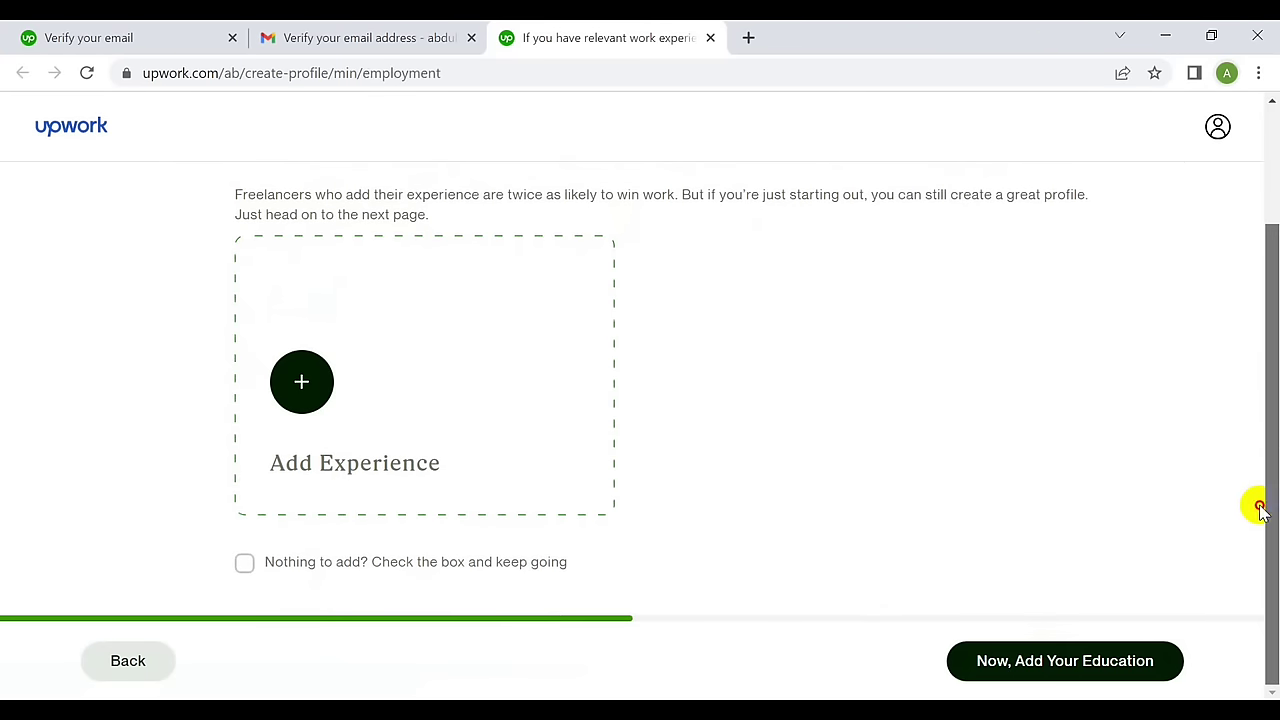
Add a work-experience entry titled 'Graphic Designer', leaving the Company field next to fill.
left_click(297, 430)
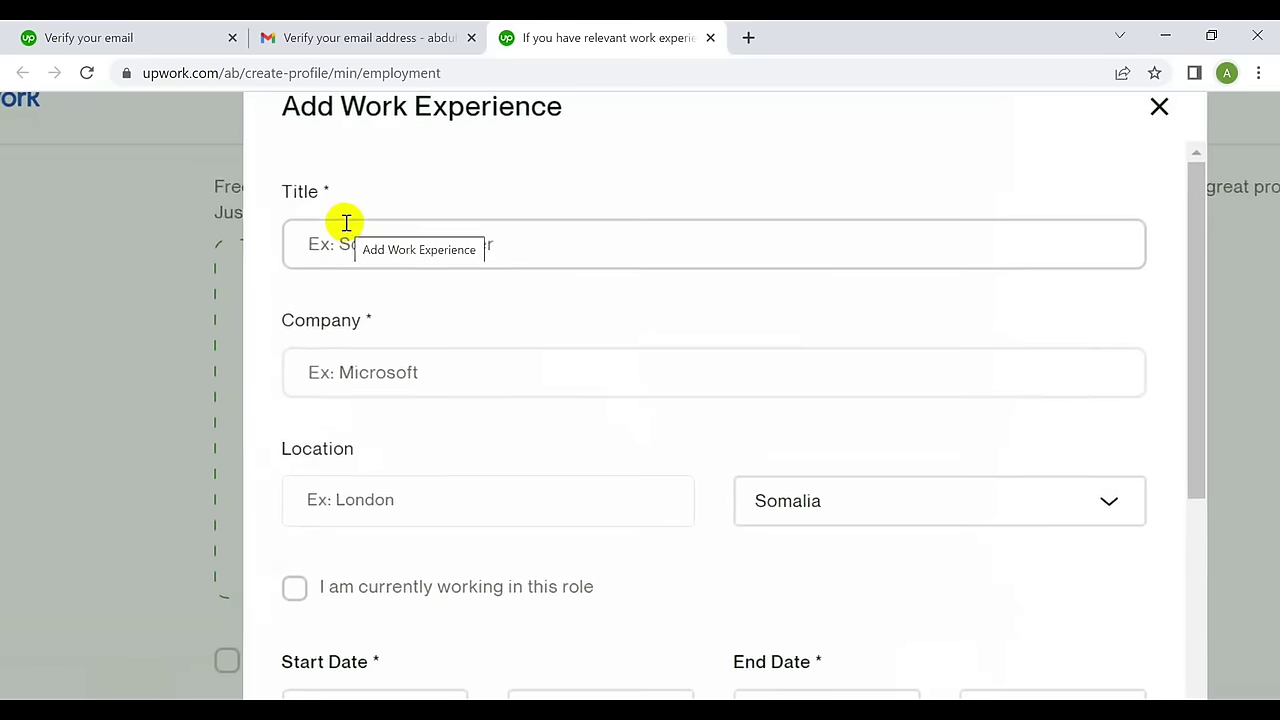
left_click(430, 249)
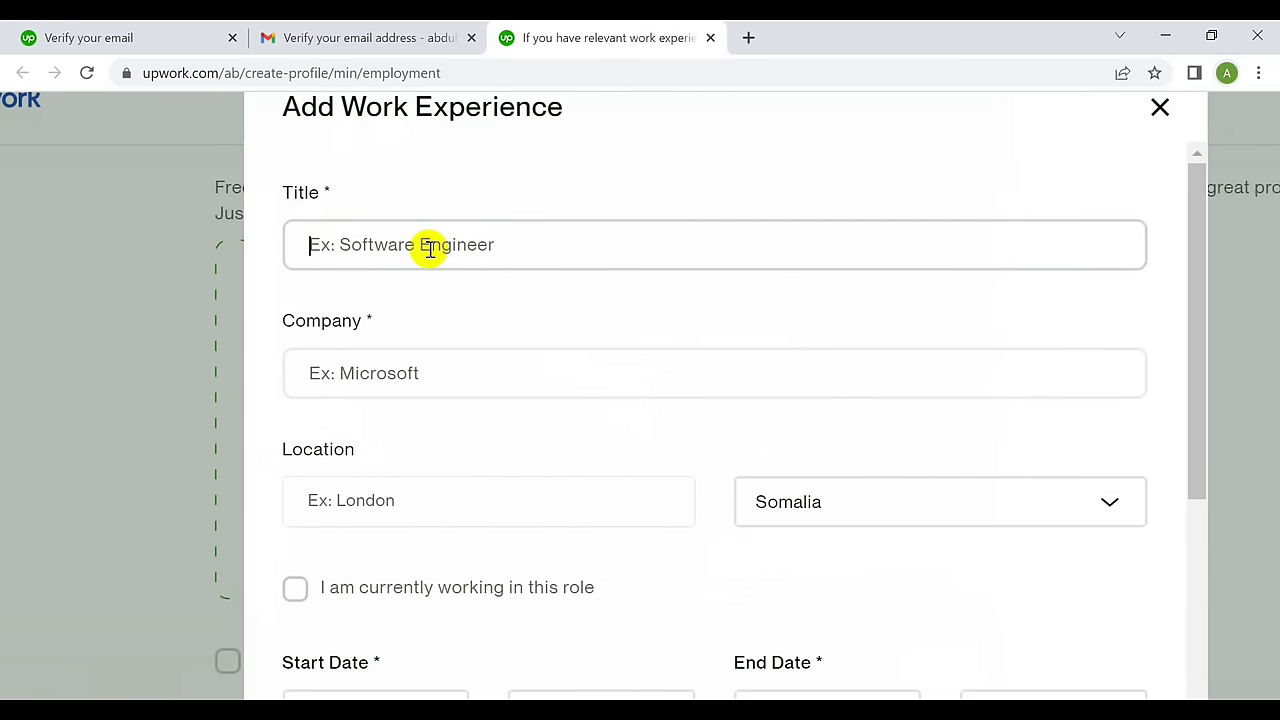
type("Graphic")
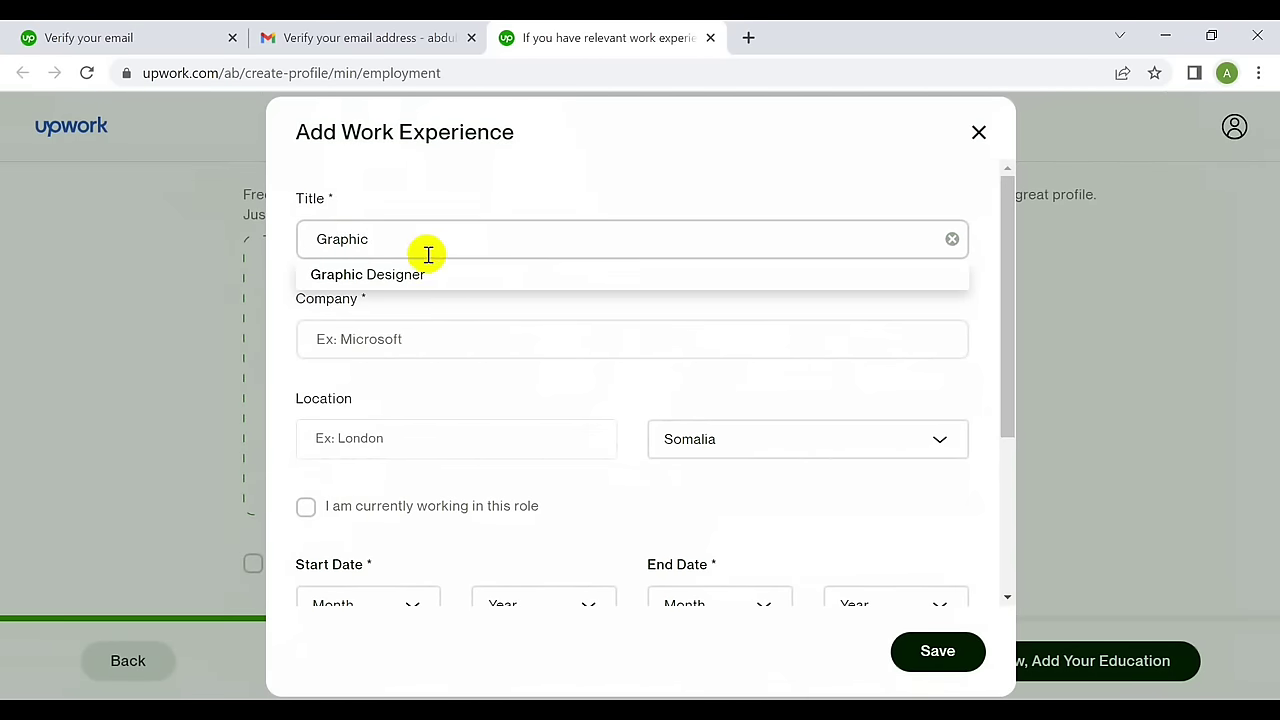
left_click(424, 272)
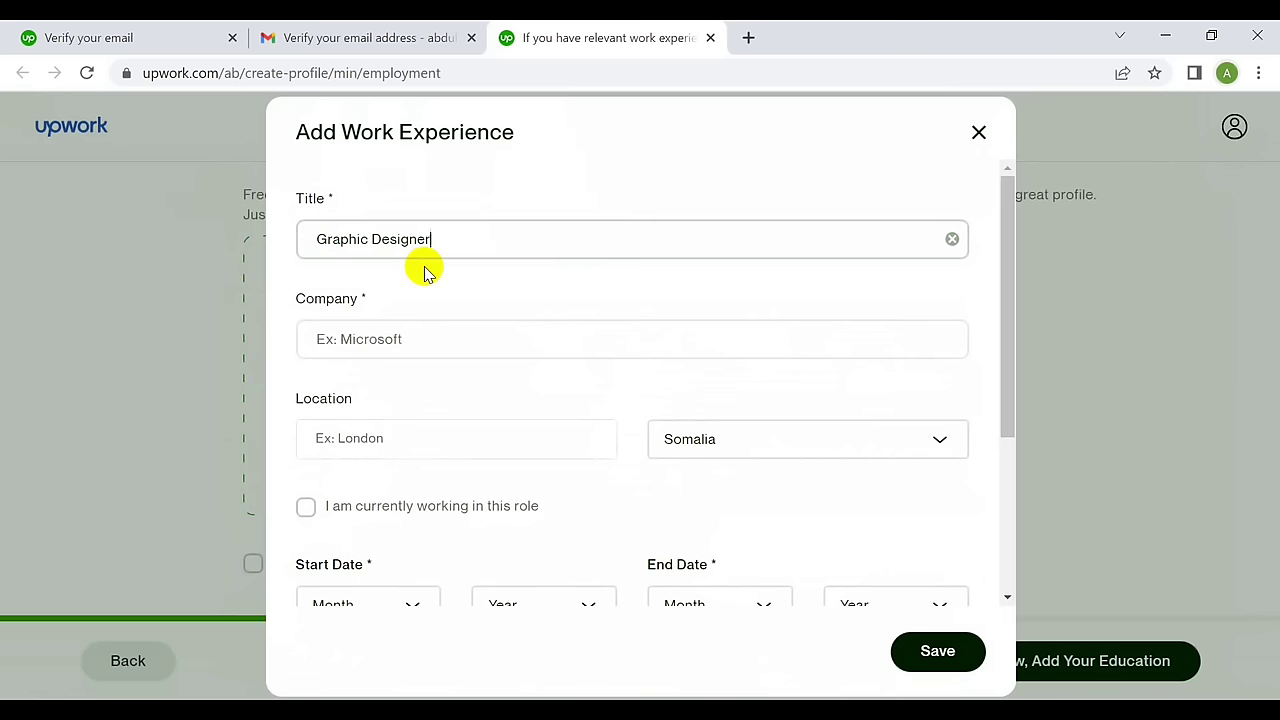
left_click(416, 337)
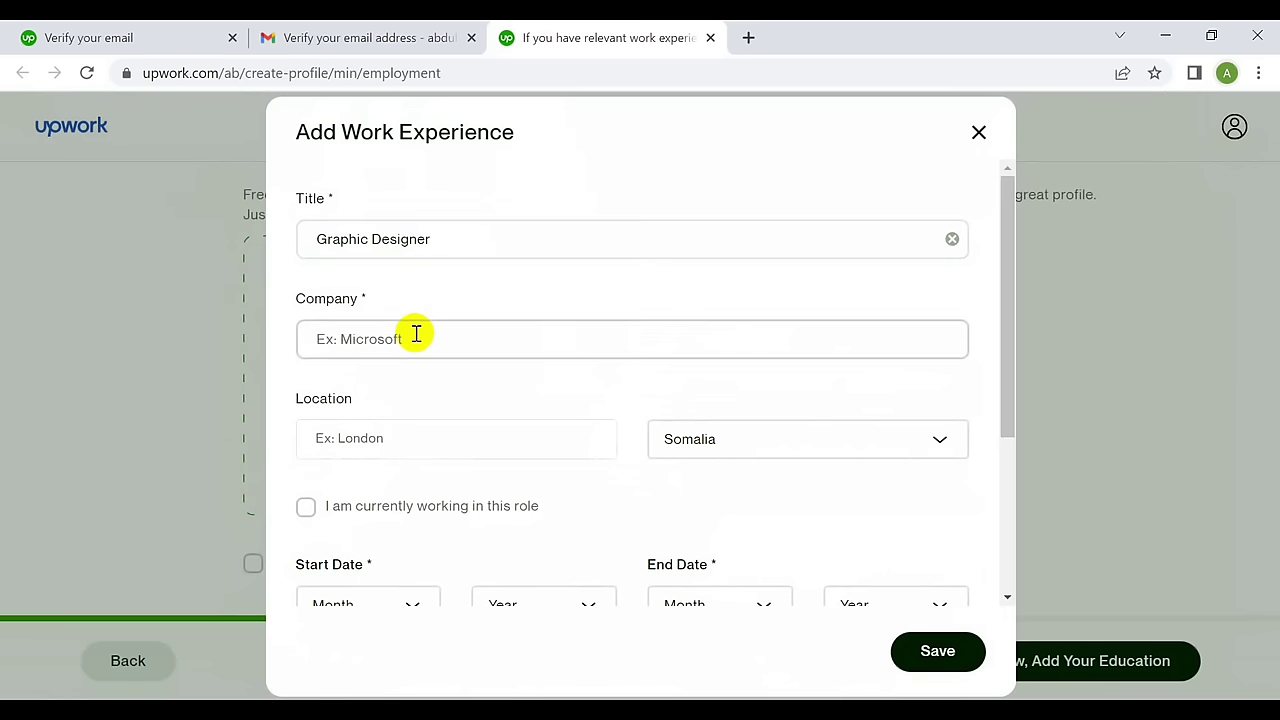
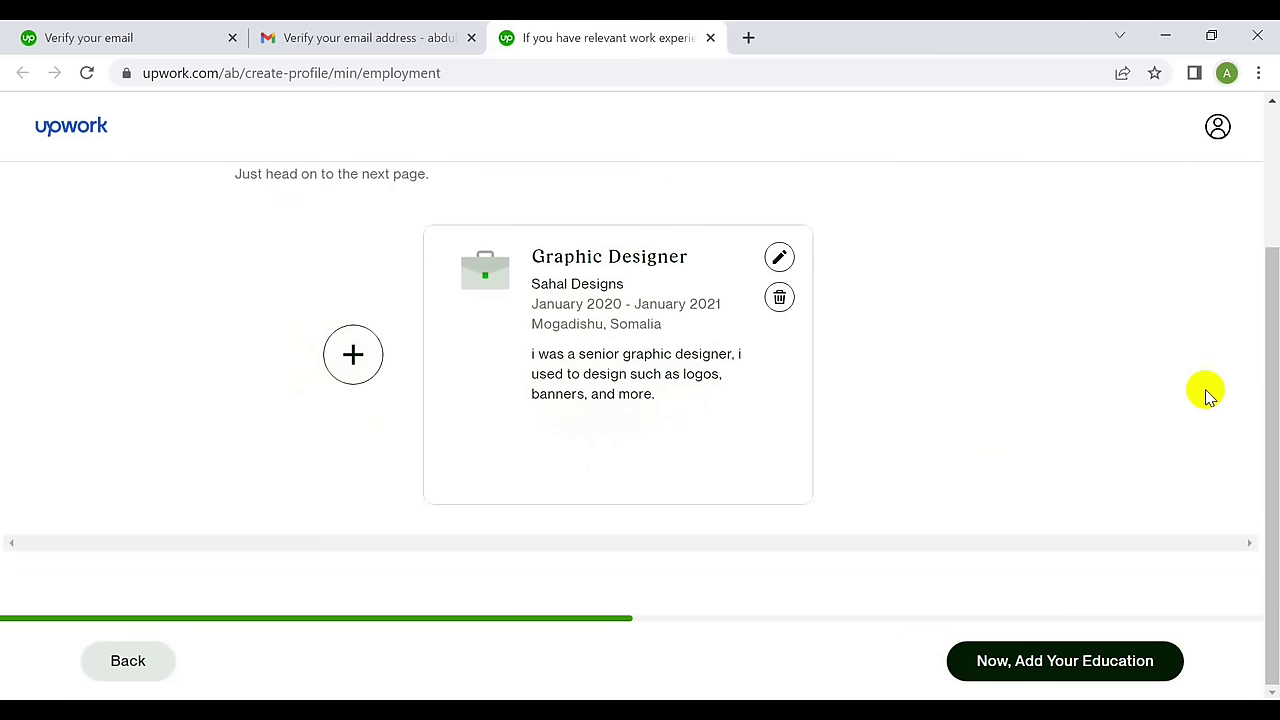
Save the Graphic Designer at Sahal Designs work entry and move on to education.
left_click(1040, 660)
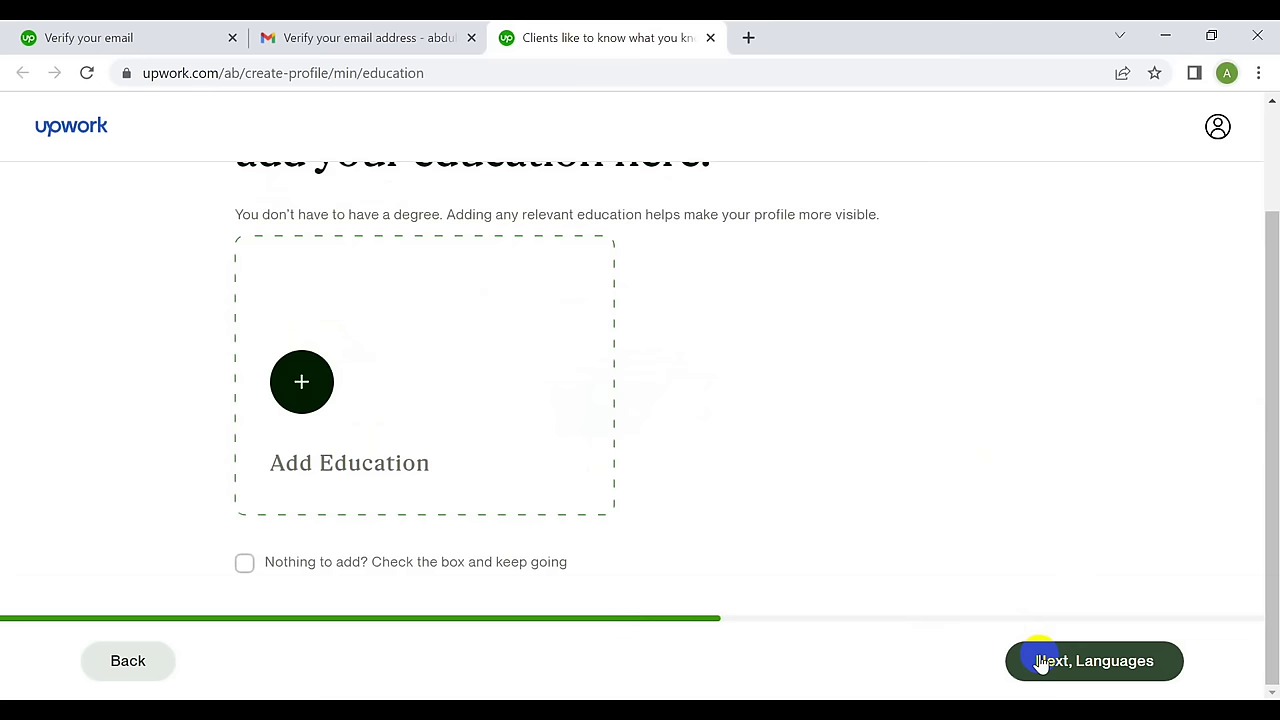
Start a new education entry with school 'Jamhuriya University of technology and science'.
left_click_drag(1268, 514, 1259, 488)
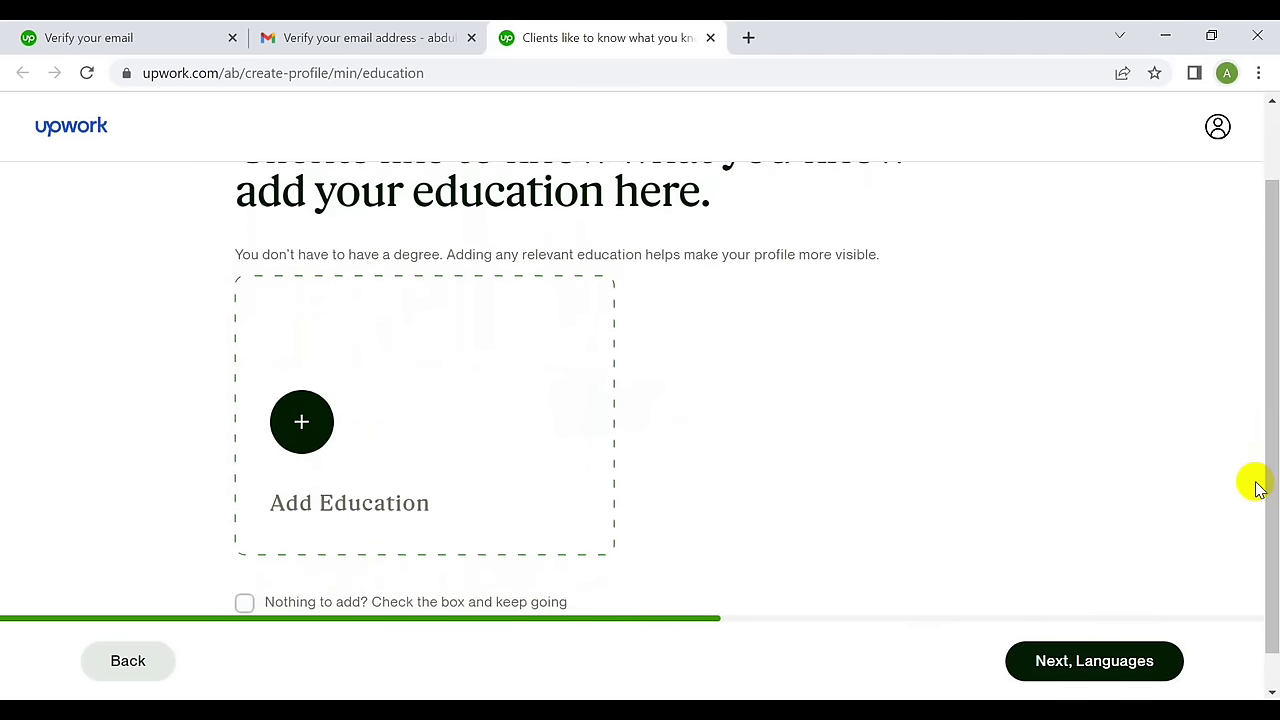
left_click(518, 436)
left_click(620, 250)
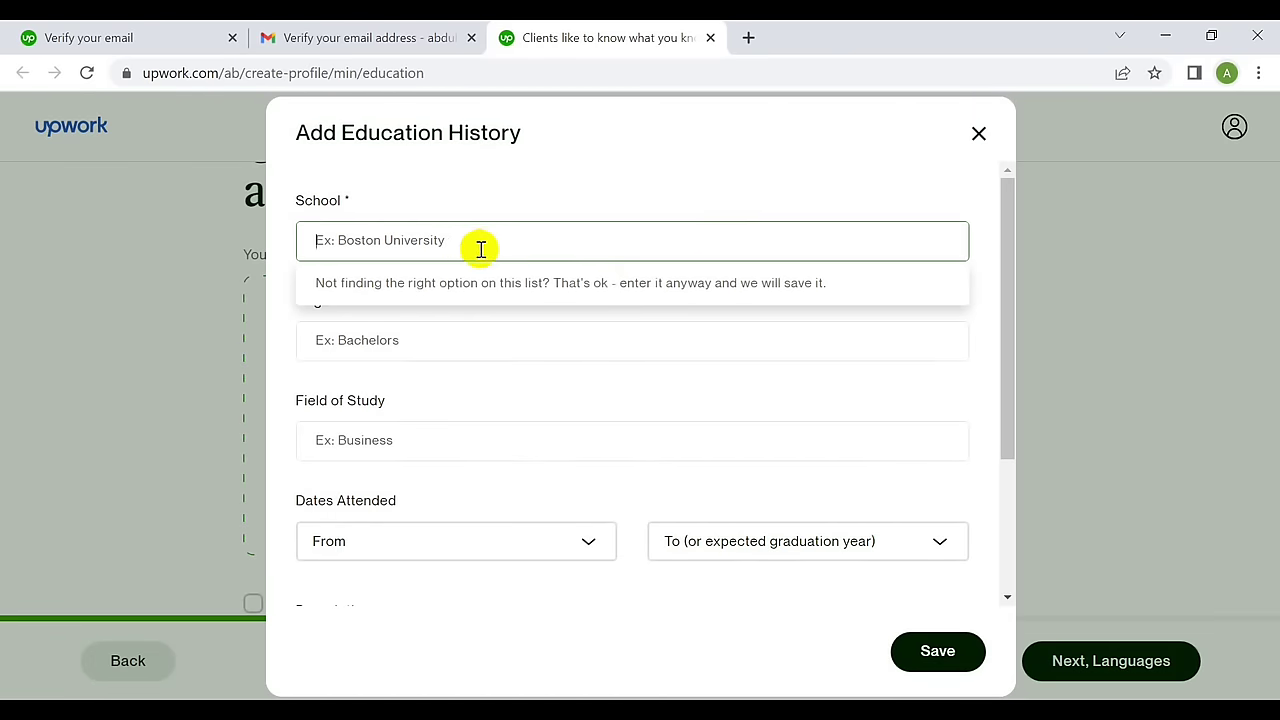
type("Jamhu")
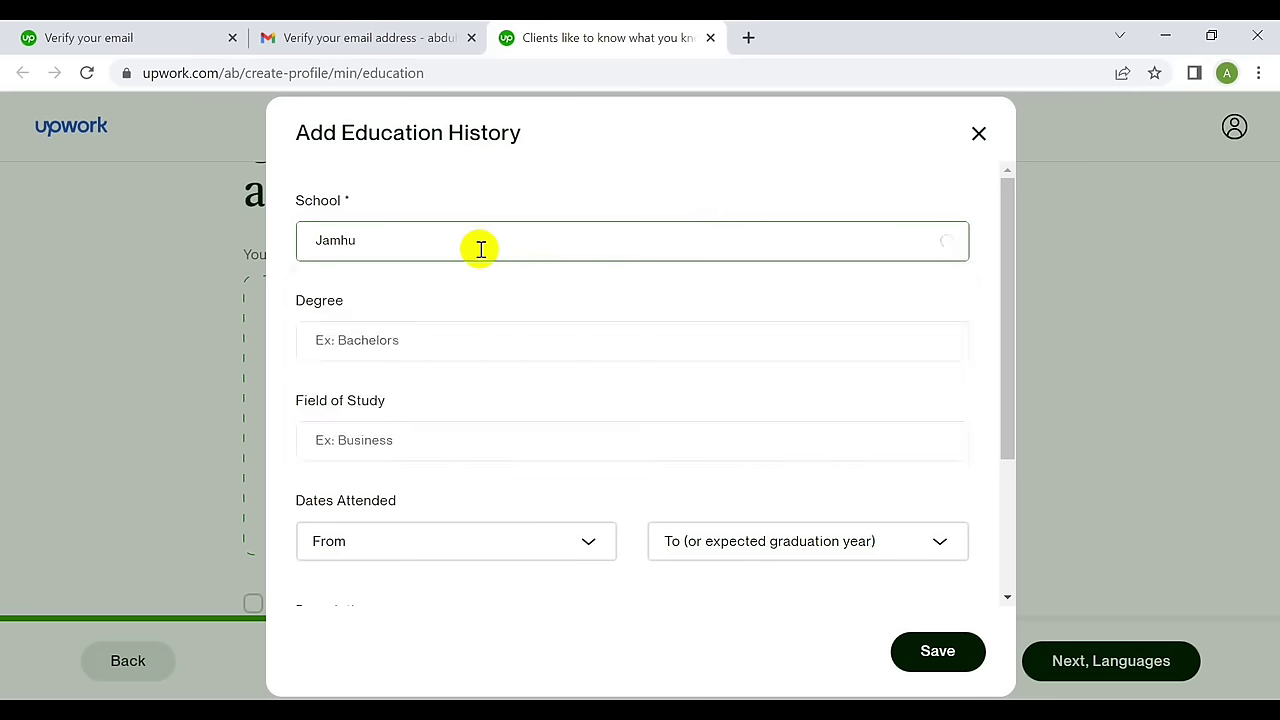
type("r")
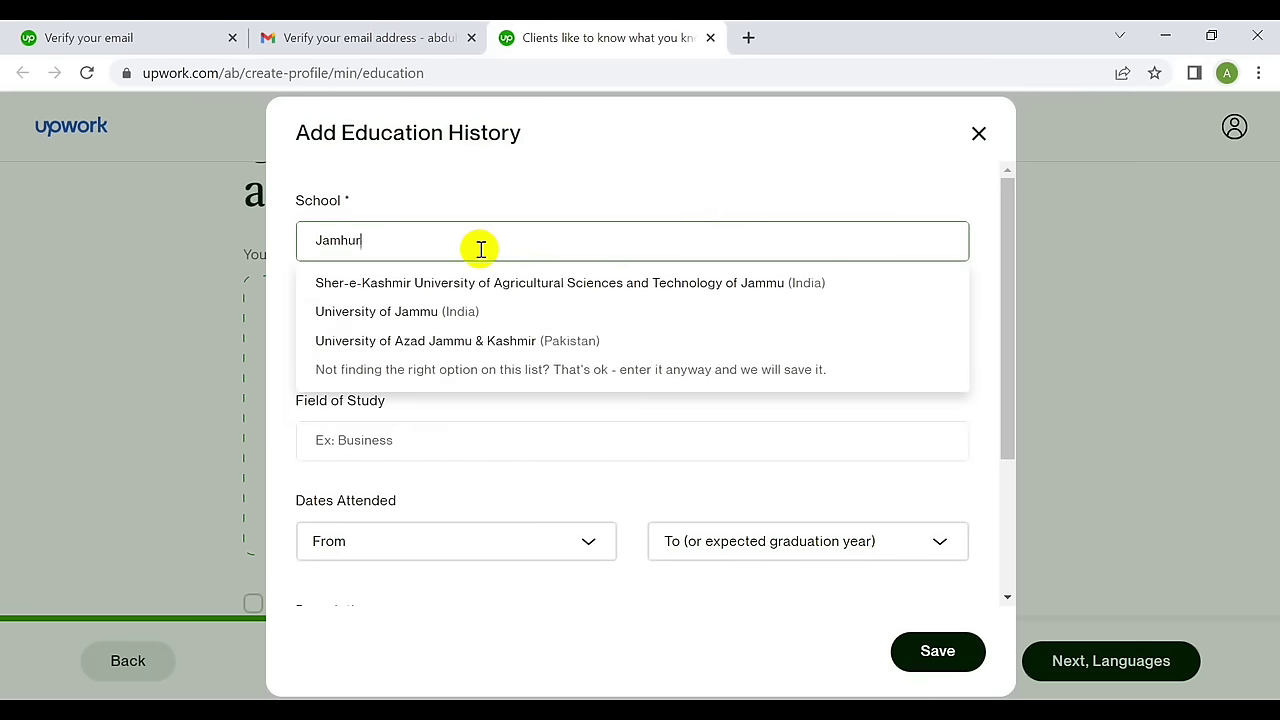
type("iya University of technology and science")
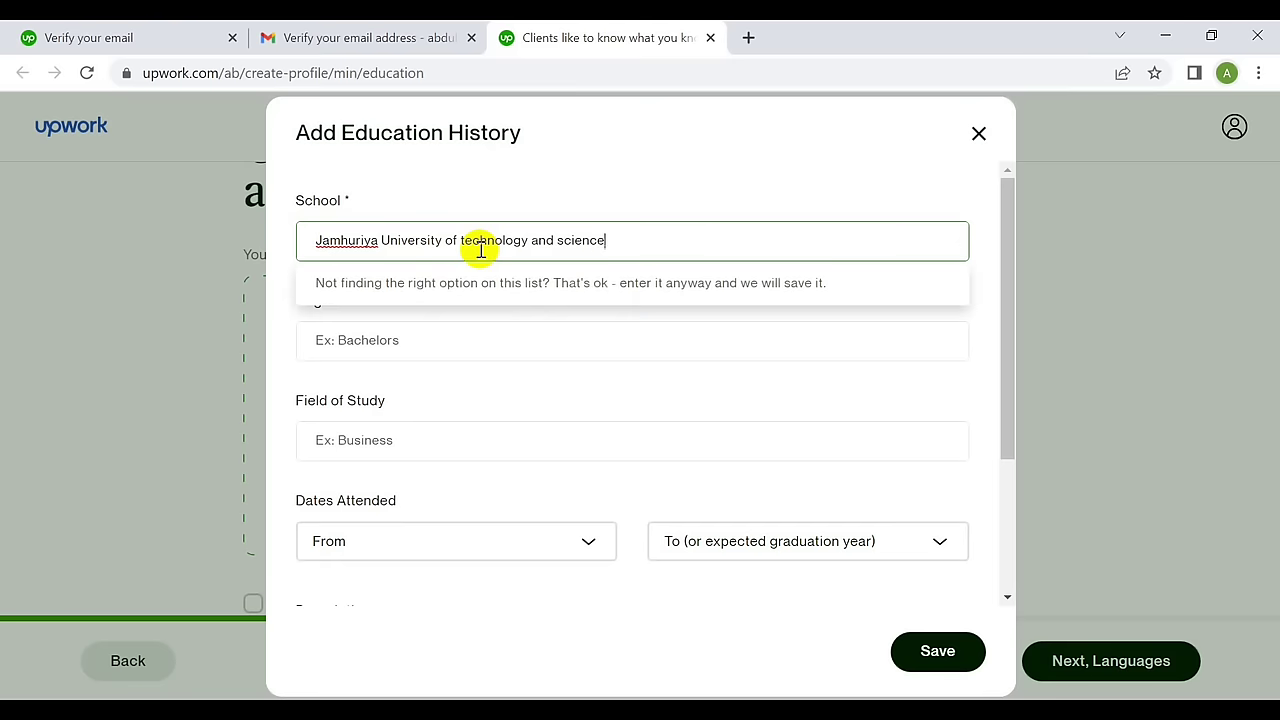
left_click(495, 380)
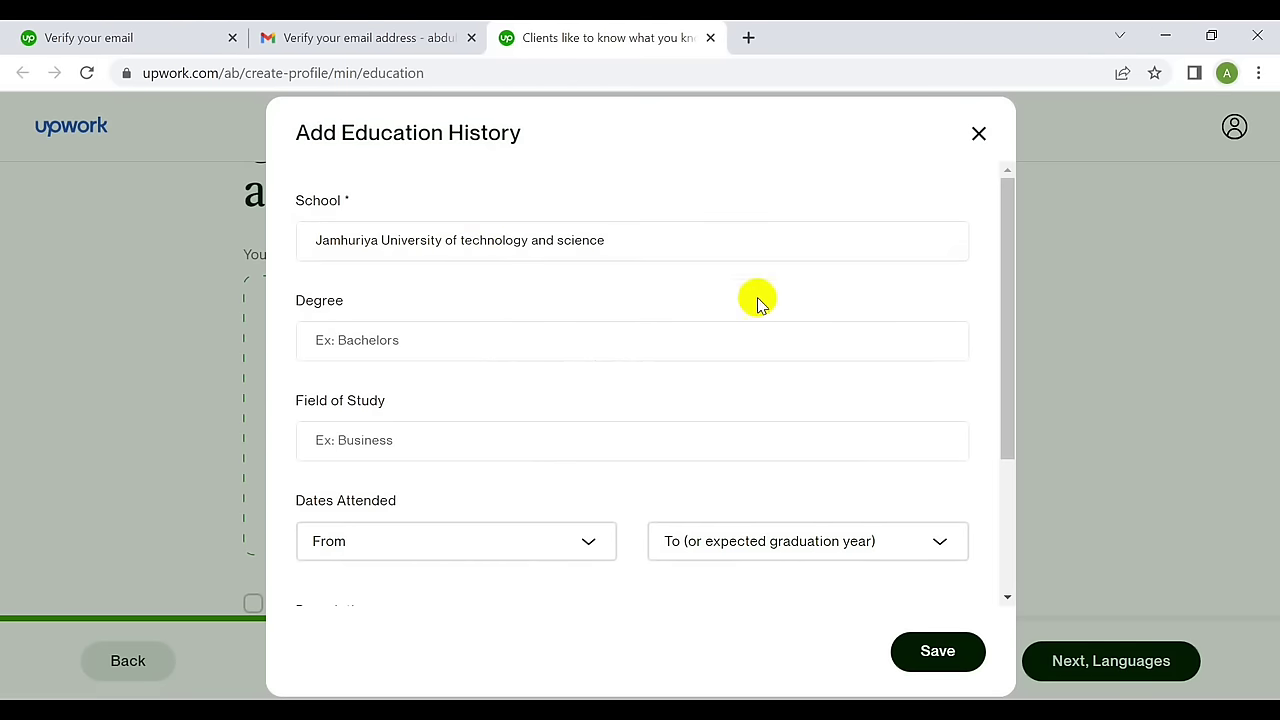
left_click(689, 244)
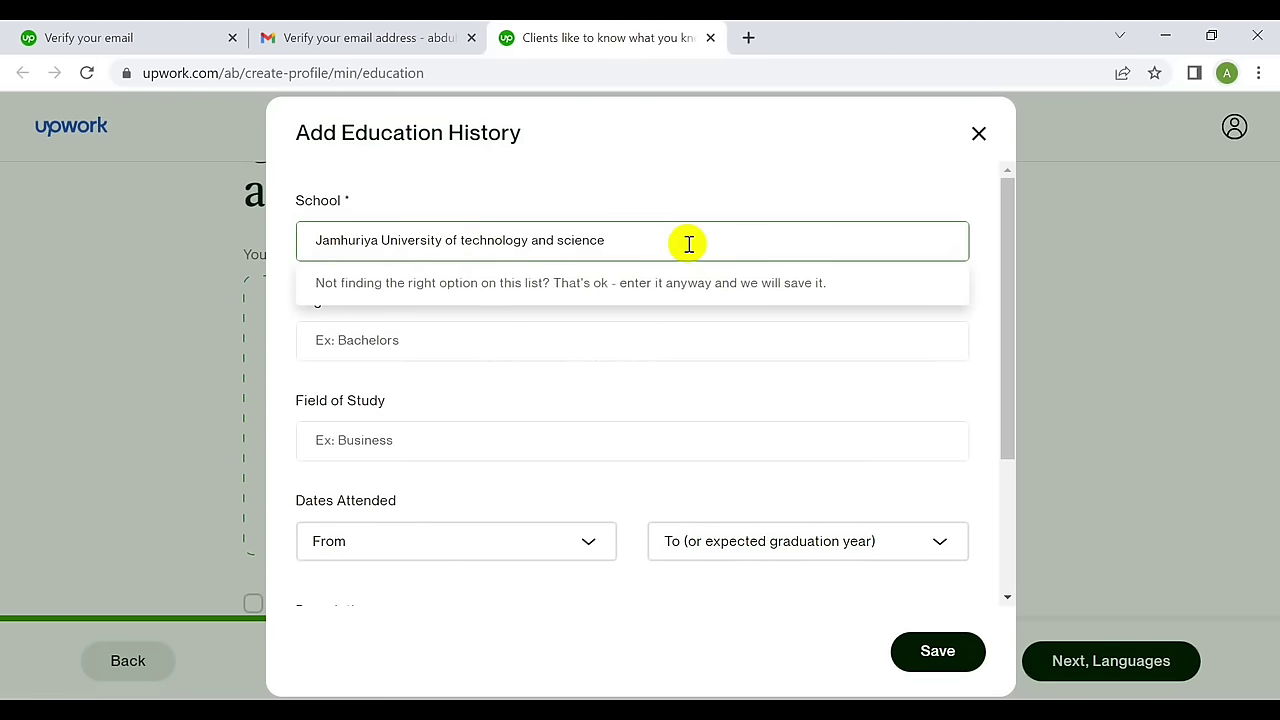
left_click(574, 374)
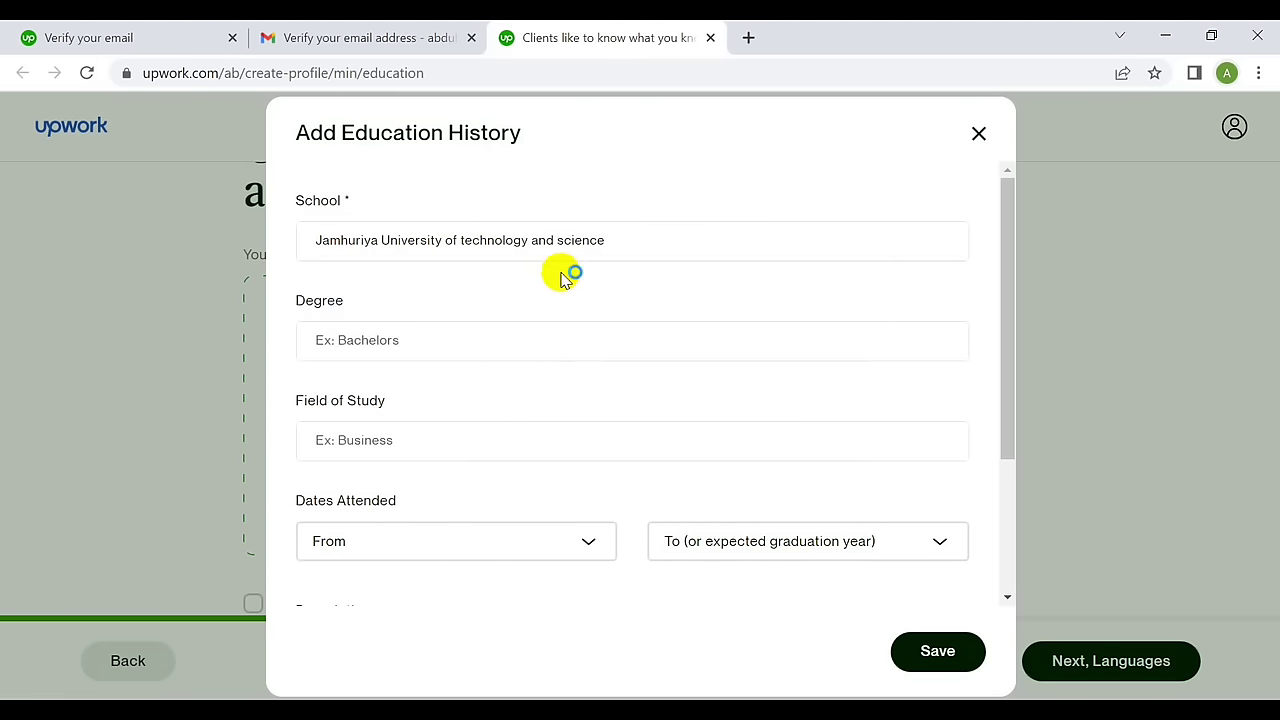
left_click_drag(1000, 243, 994, 289)
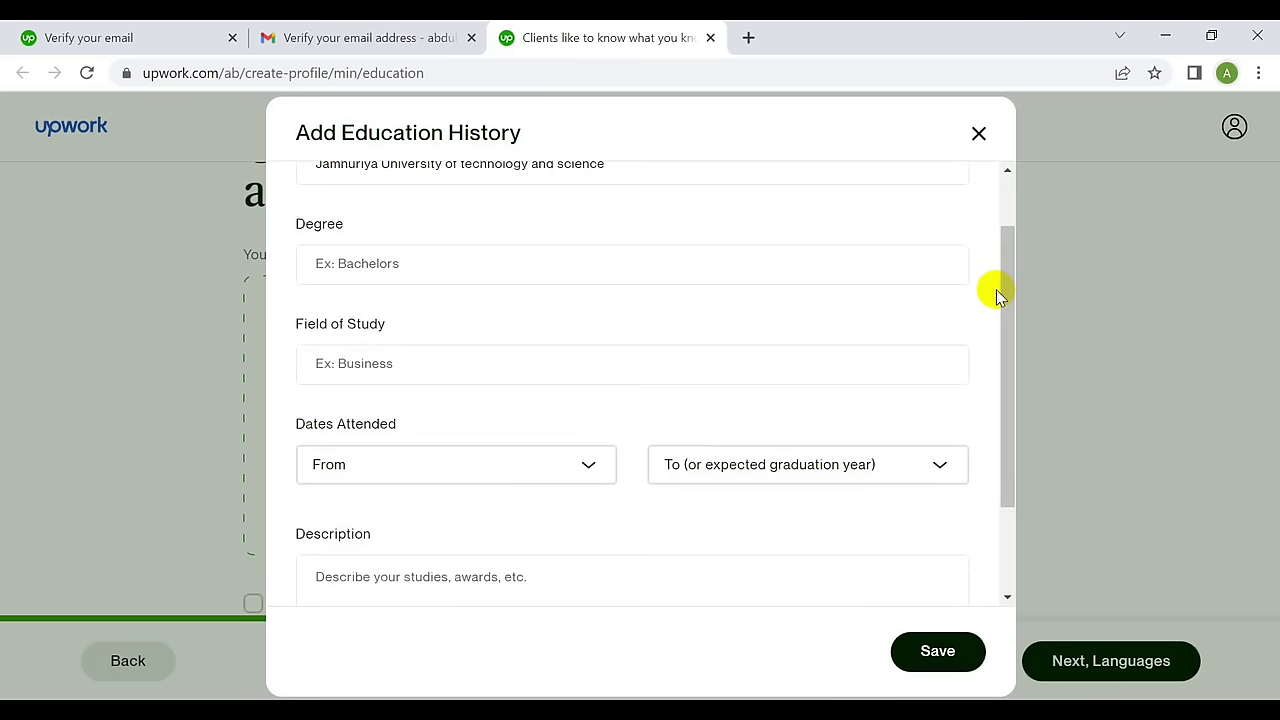
Set the degree to Bachelor of Computer Applications.
left_click(563, 256)
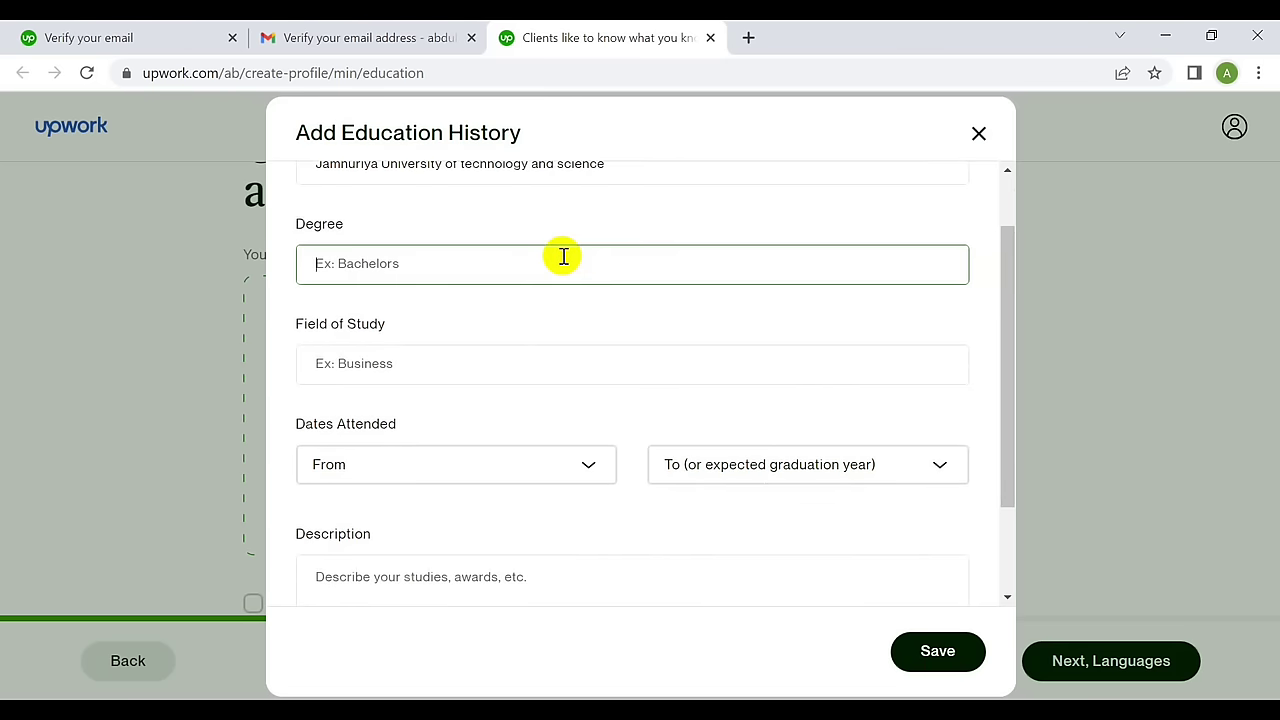
type("Bac")
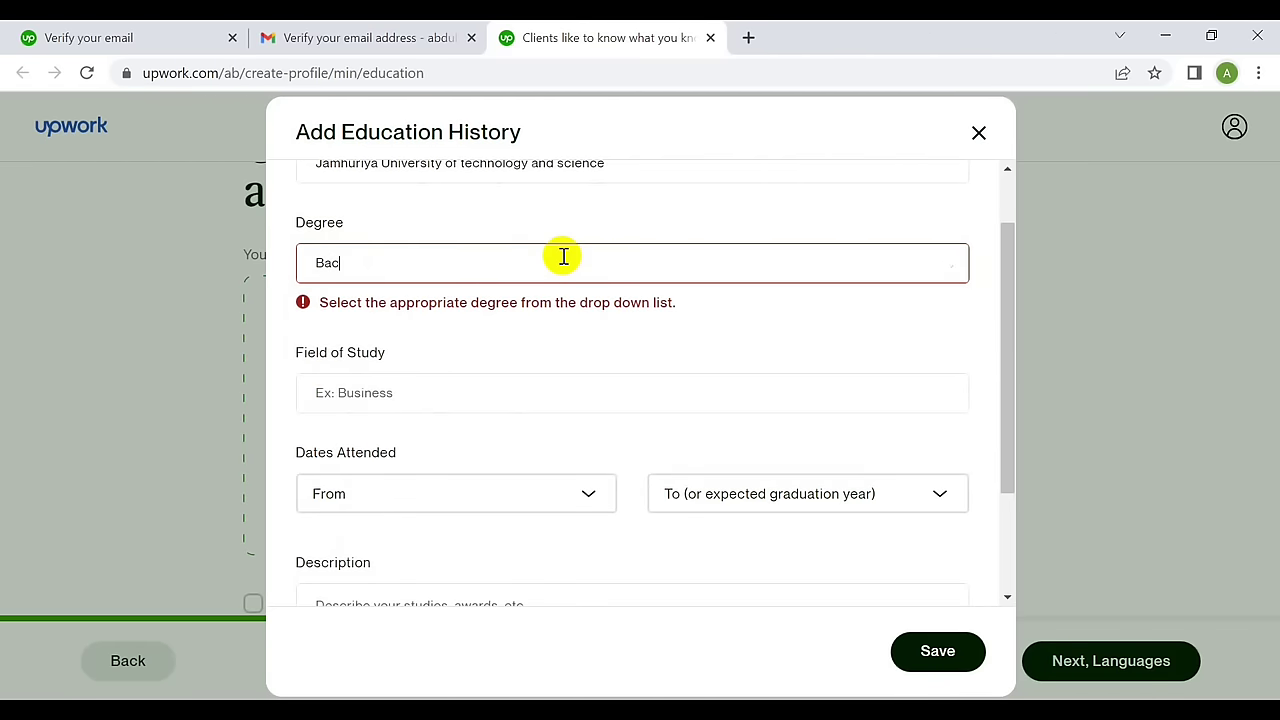
type("helor of Computer Ap")
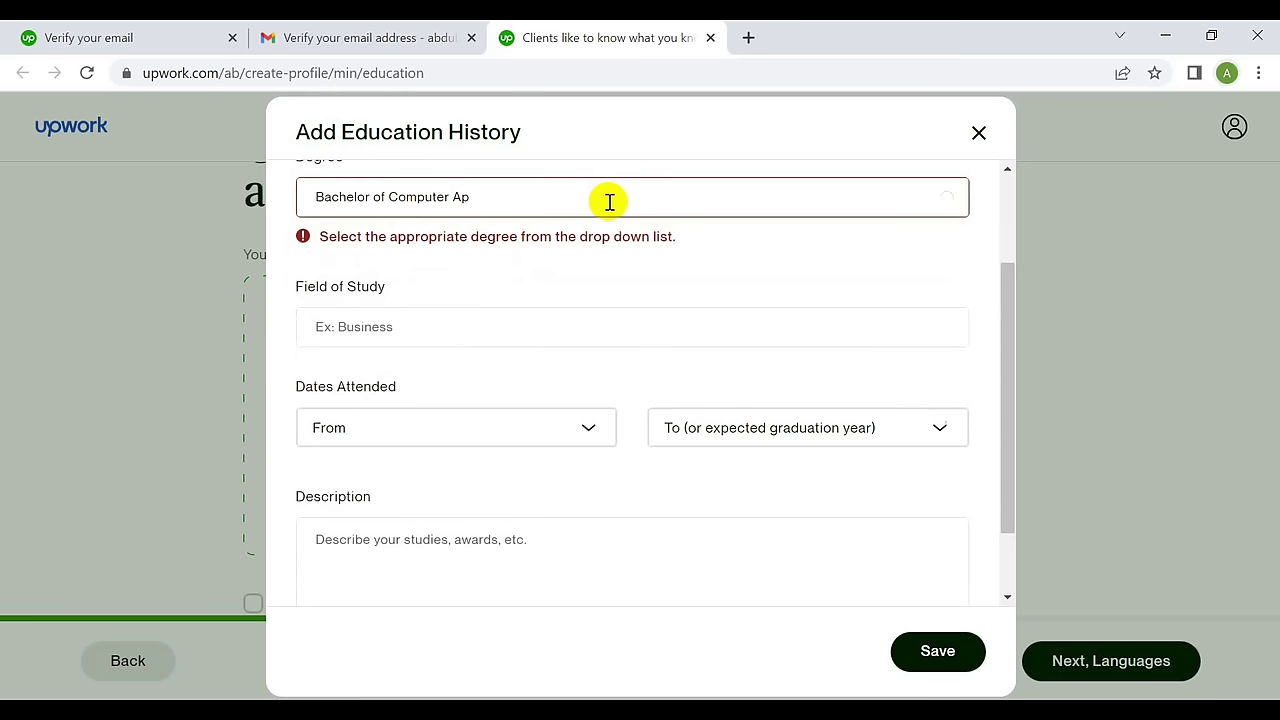
left_click(563, 242)
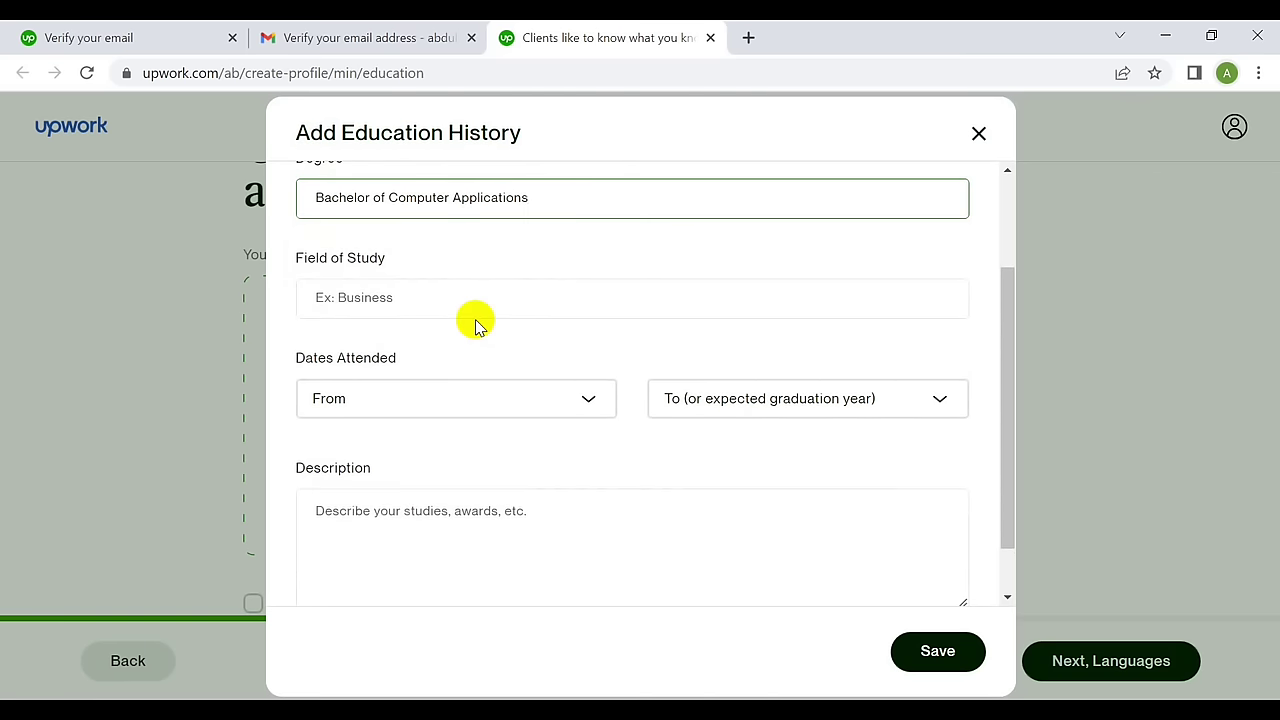
left_click(1003, 285)
left_click_drag(1003, 285, 1006, 266)
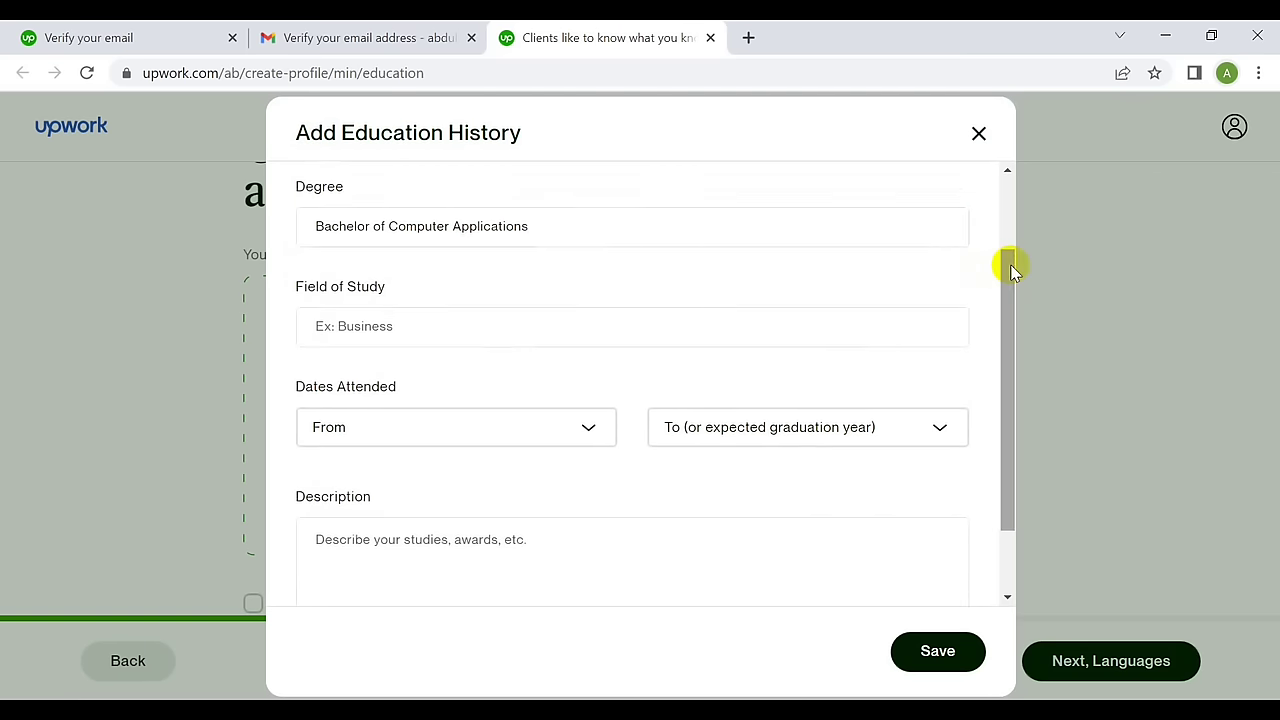
Set the field of study to Computer science.
left_click(489, 318)
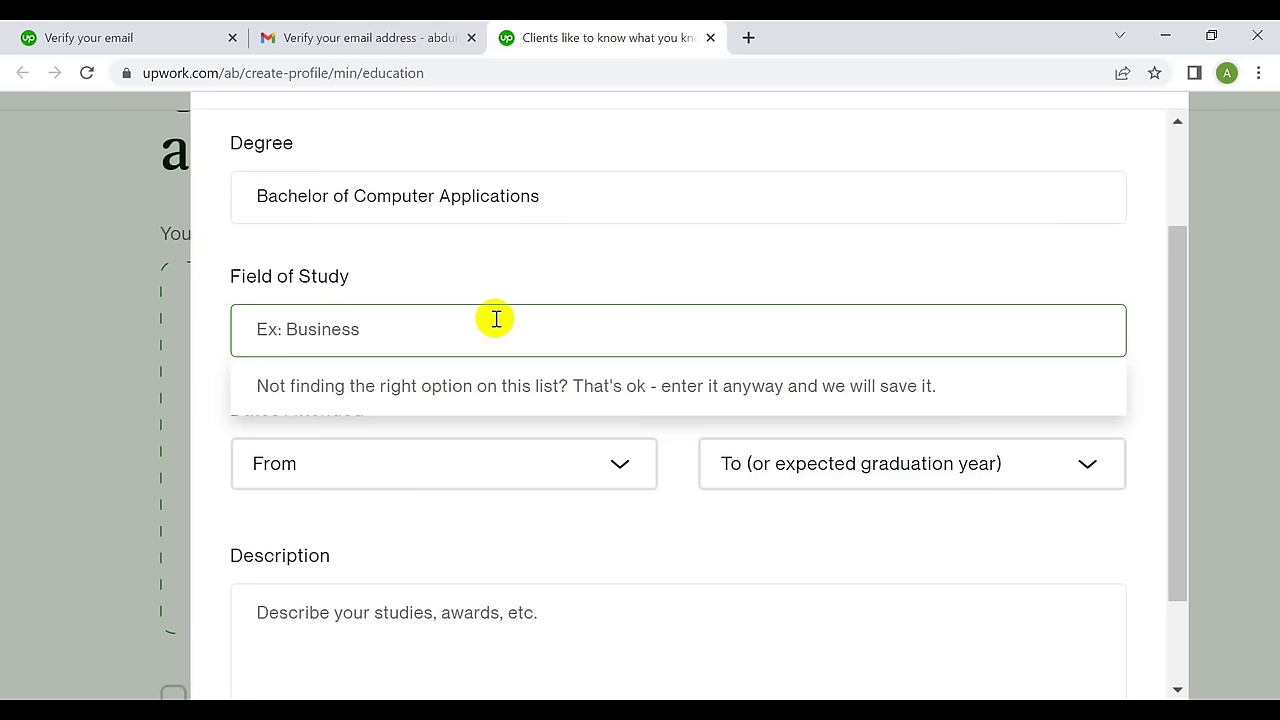
type("C")
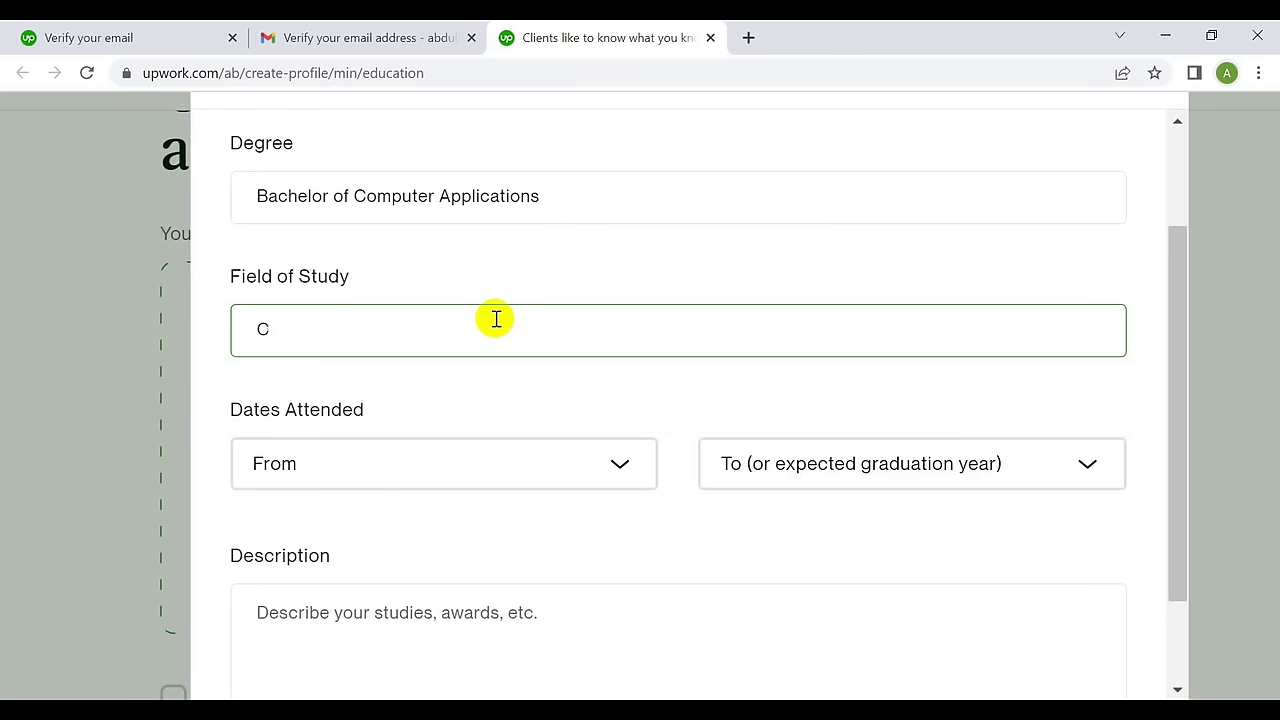
type("omputer")
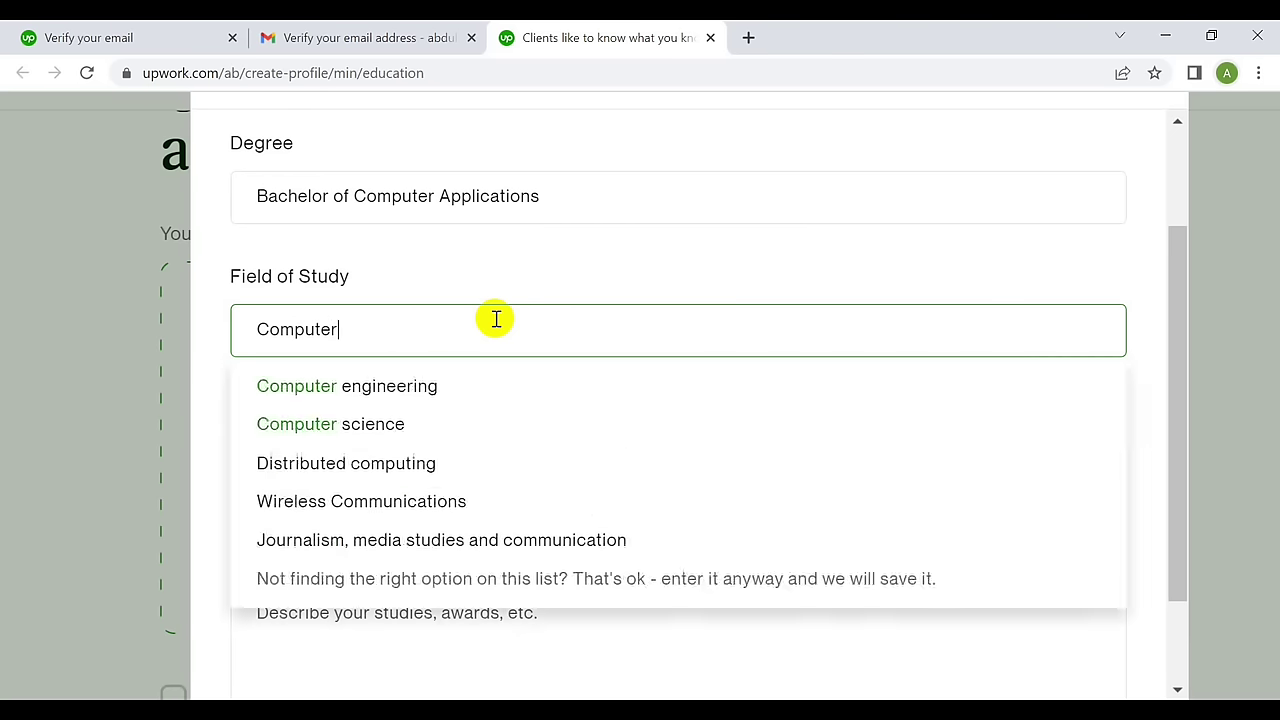
left_click(388, 420)
key("ctrl+minus")
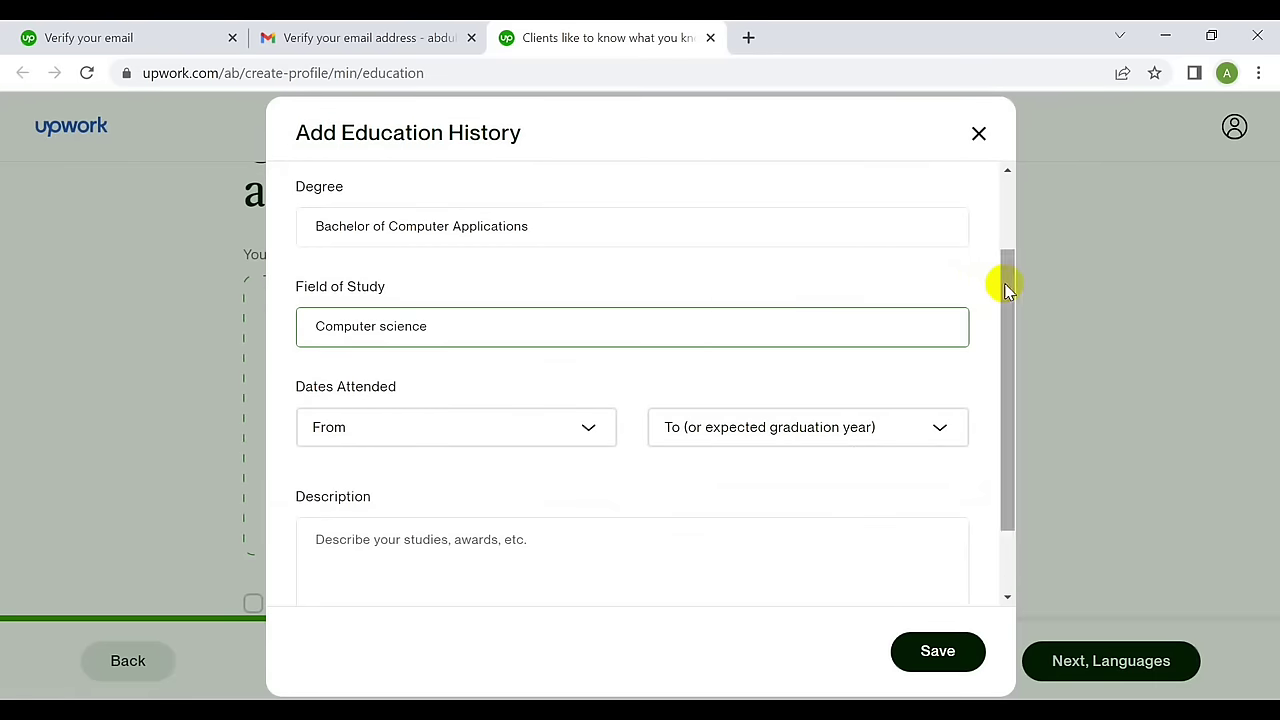
left_click_drag(1006, 297, 1000, 314)
key("ctrl+plus")
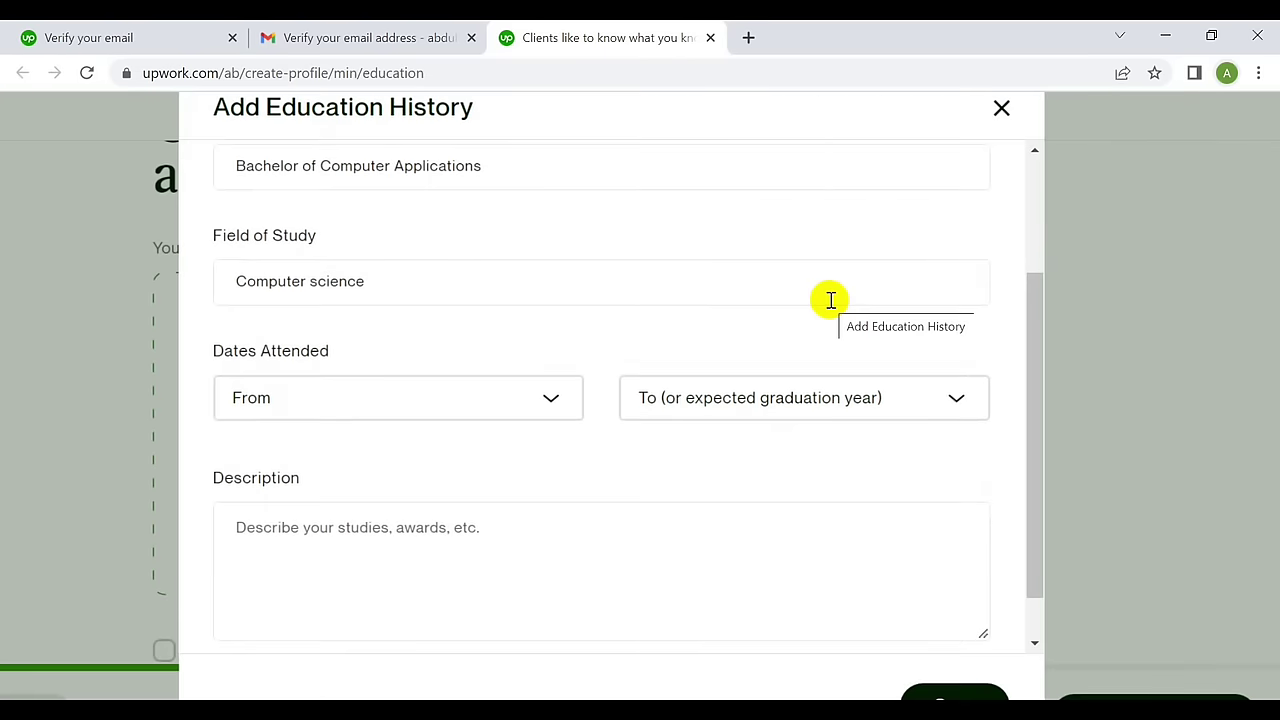
key("ctrl+minus")
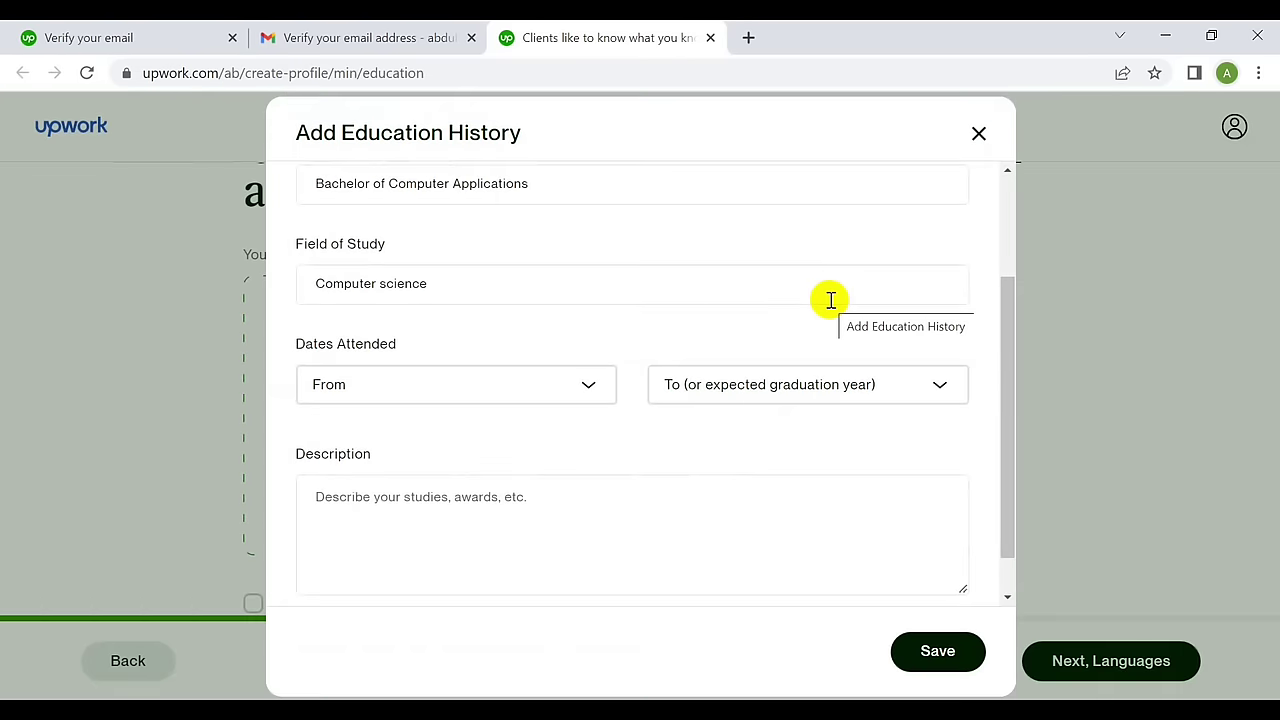
Set the study years from 2018 to 2022.
left_click(600, 386)
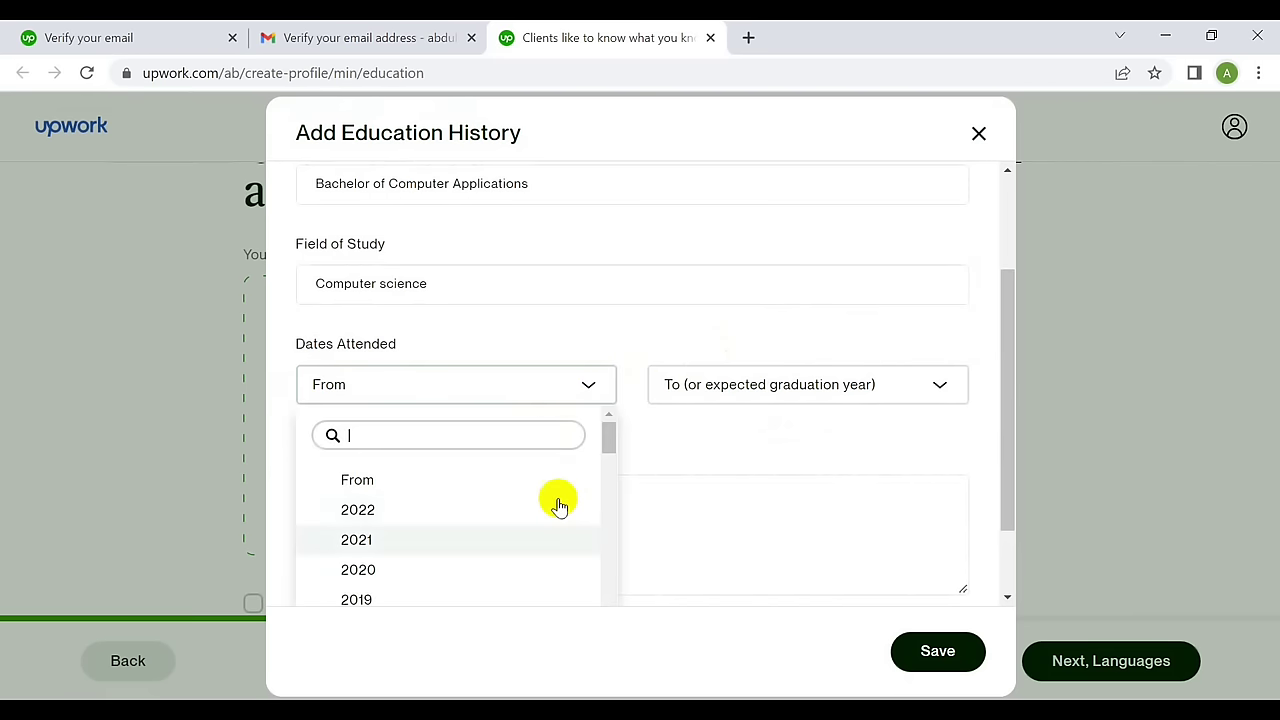
left_click(608, 445)
scroll(608, 445, "down", 1)
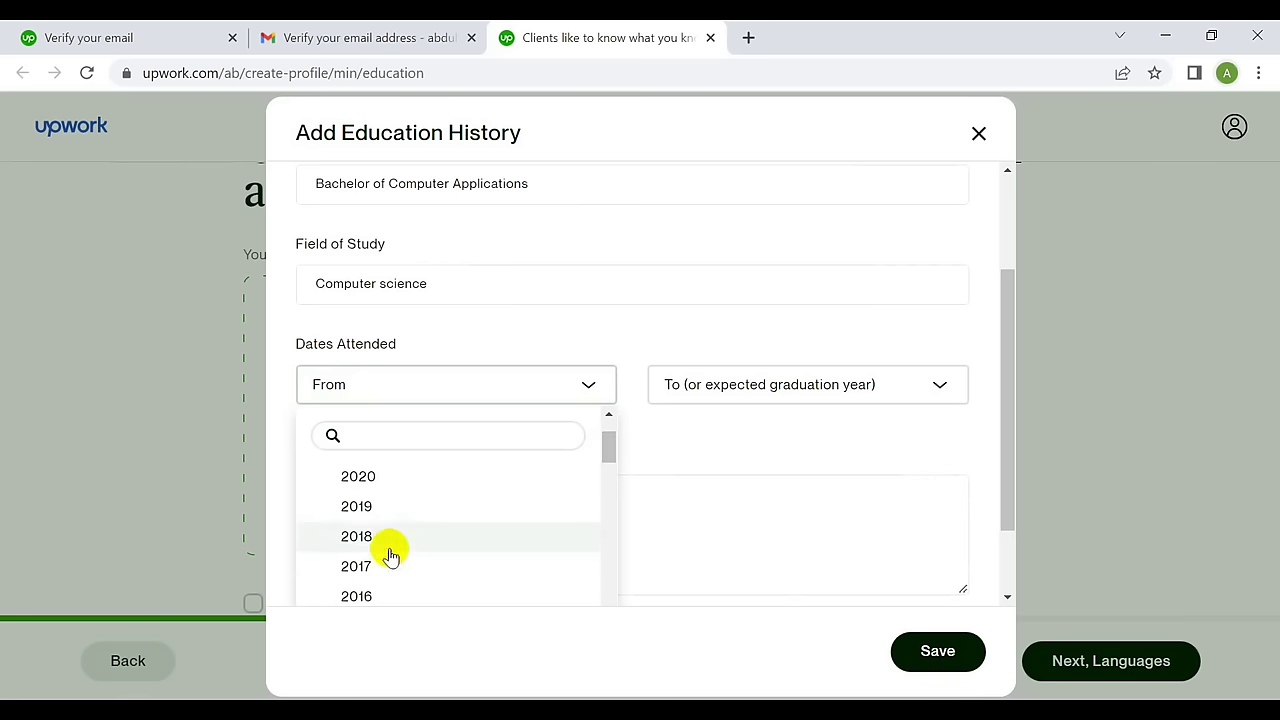
left_click(383, 533)
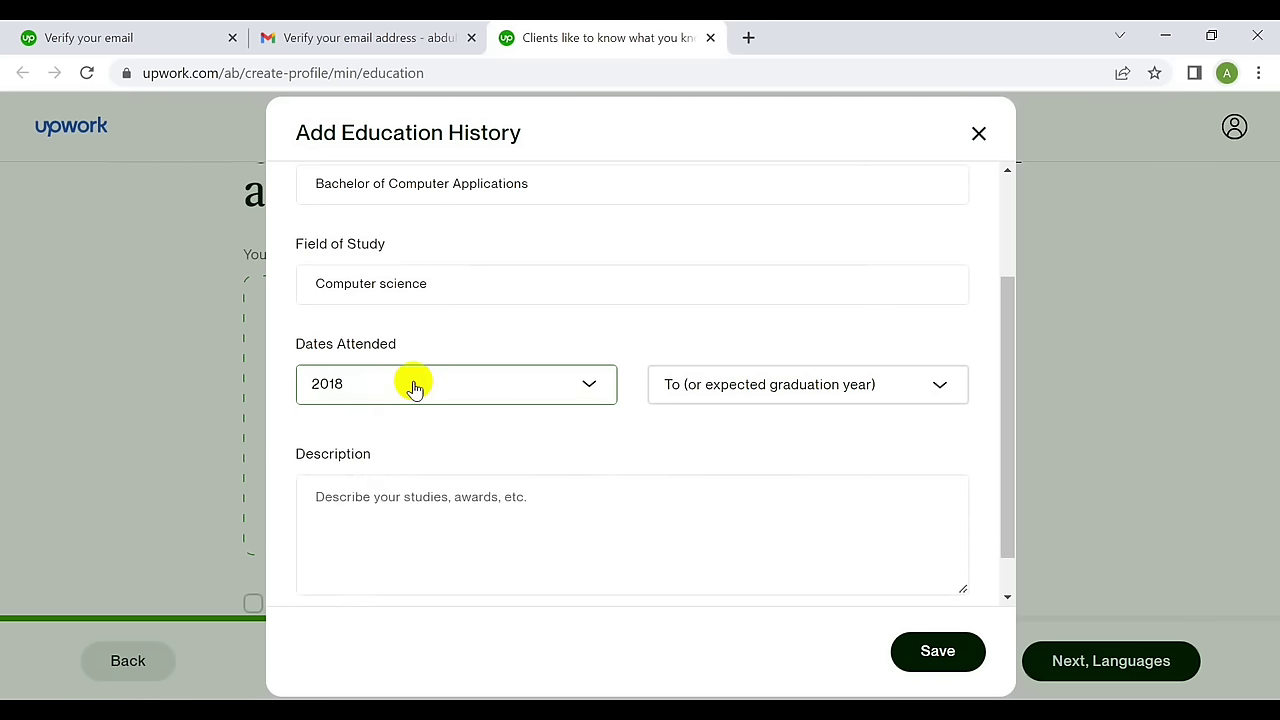
left_click(745, 390)
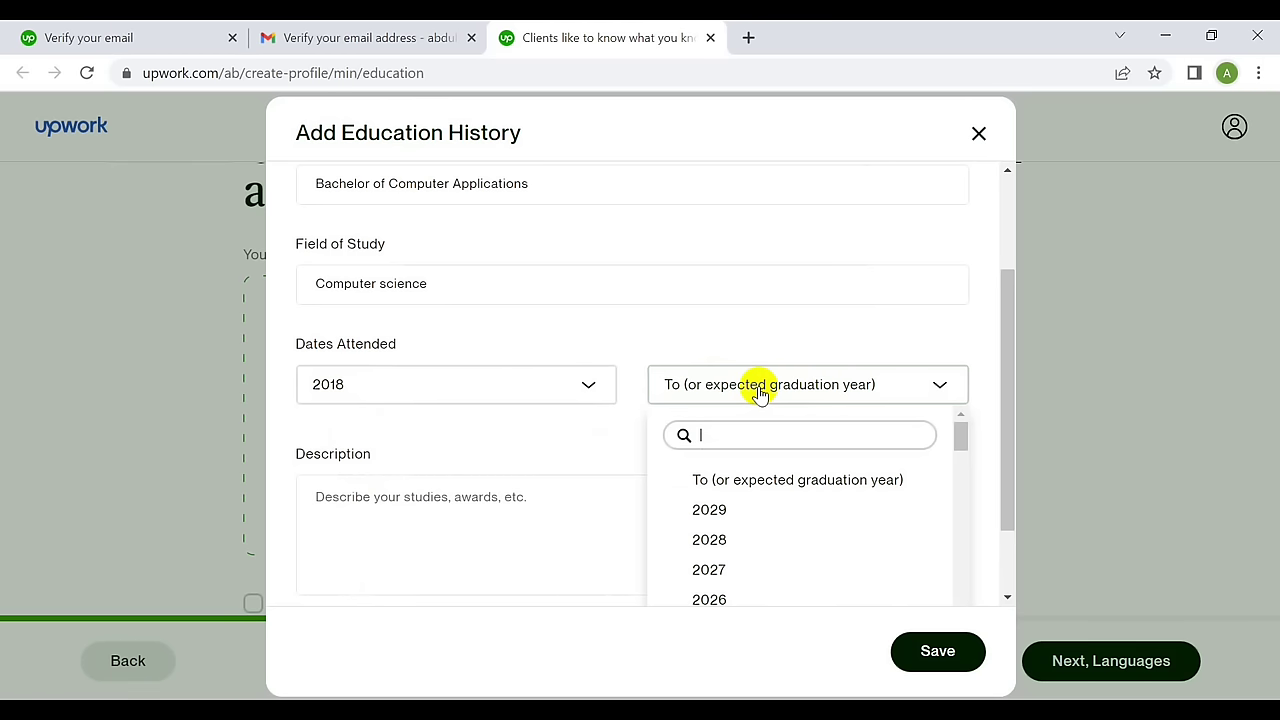
left_click_drag(962, 447, 960, 453)
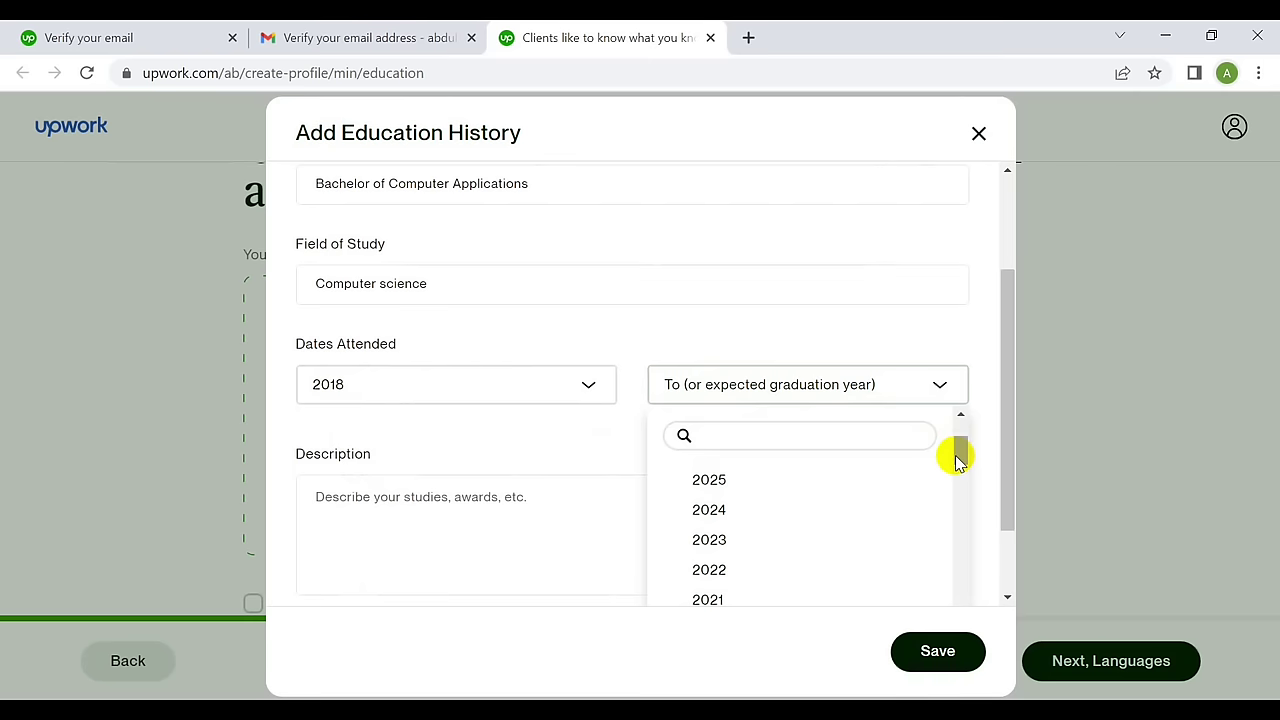
left_click(737, 571)
Save the education entry and continue to the languages step.
left_click_drag(1007, 338, 994, 406)
left_click(938, 655)
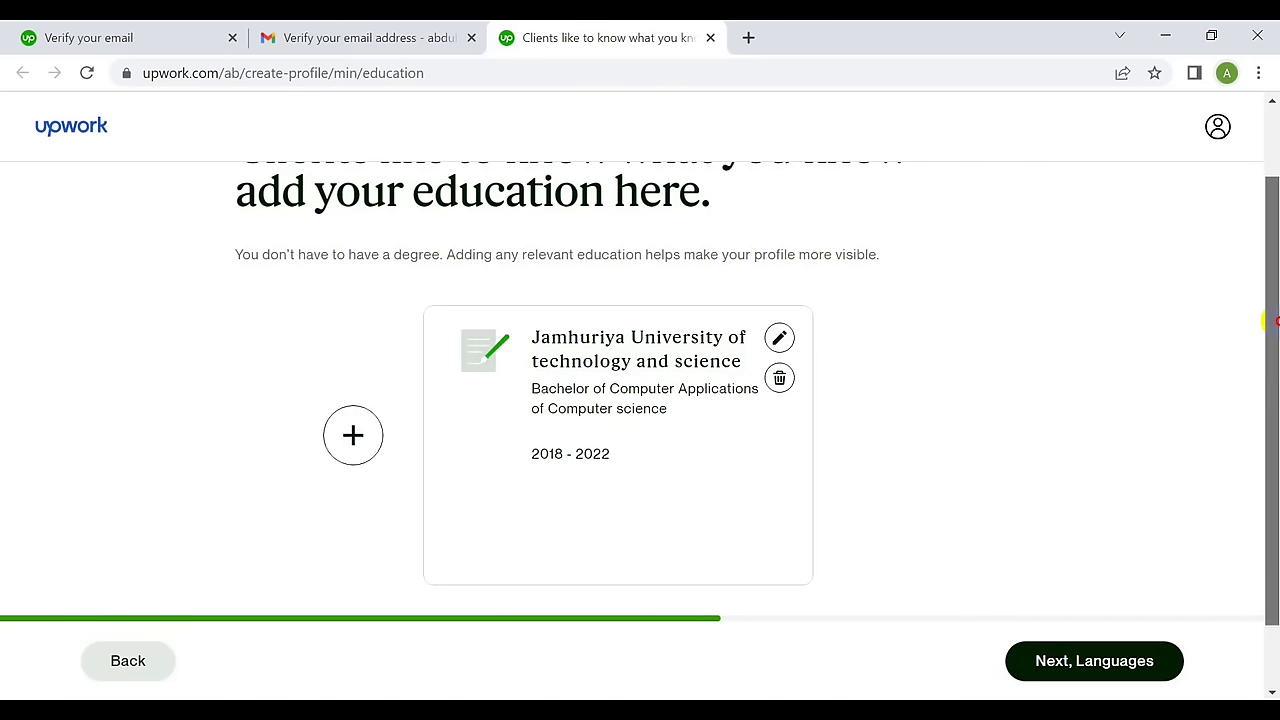
left_click_drag(1270, 400, 1271, 443)
scroll(1268, 440, "up", 2)
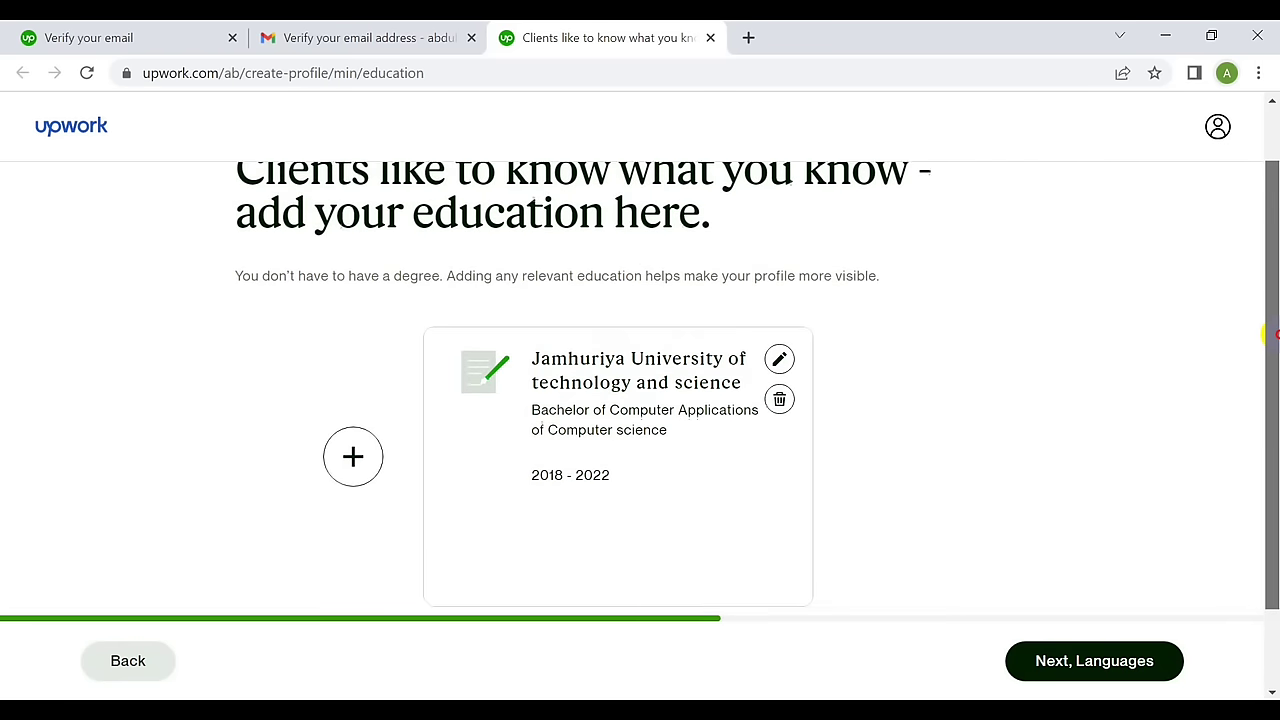
left_click(1129, 668)
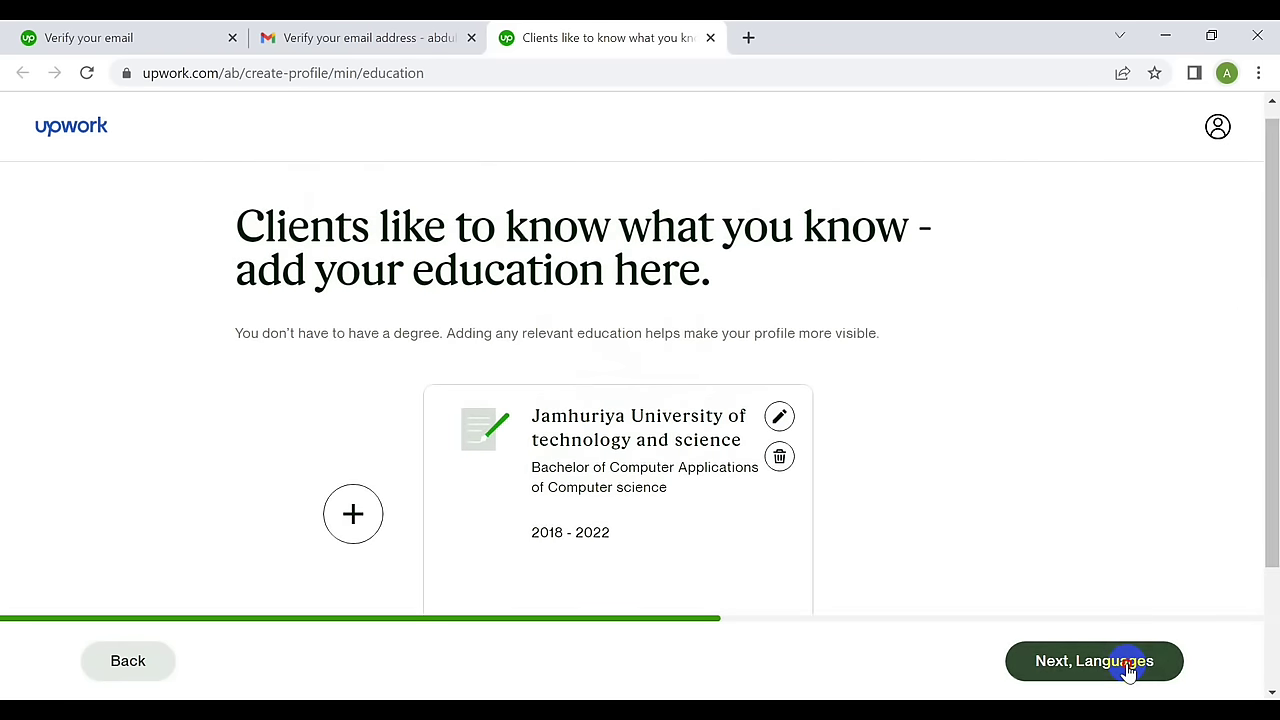
Set English proficiency to Native or Bilingual.
left_click_drag(1268, 411, 1249, 543)
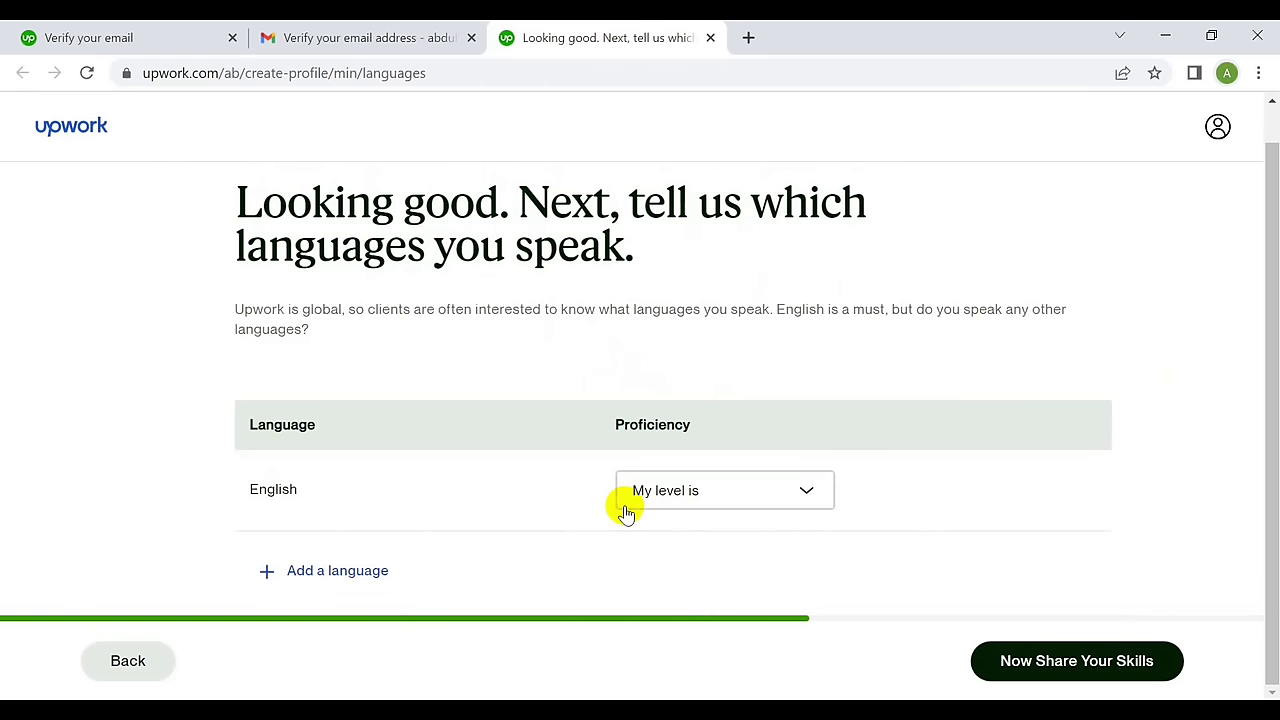
left_click(688, 495)
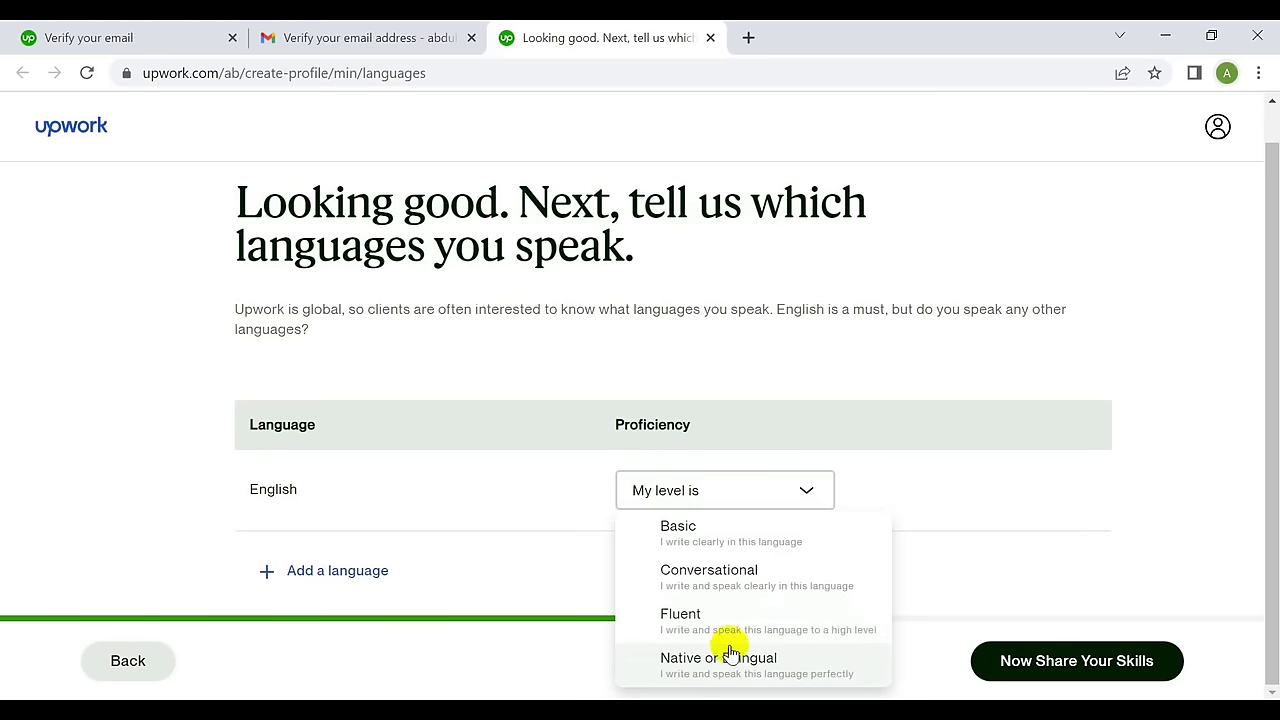
left_click(786, 668)
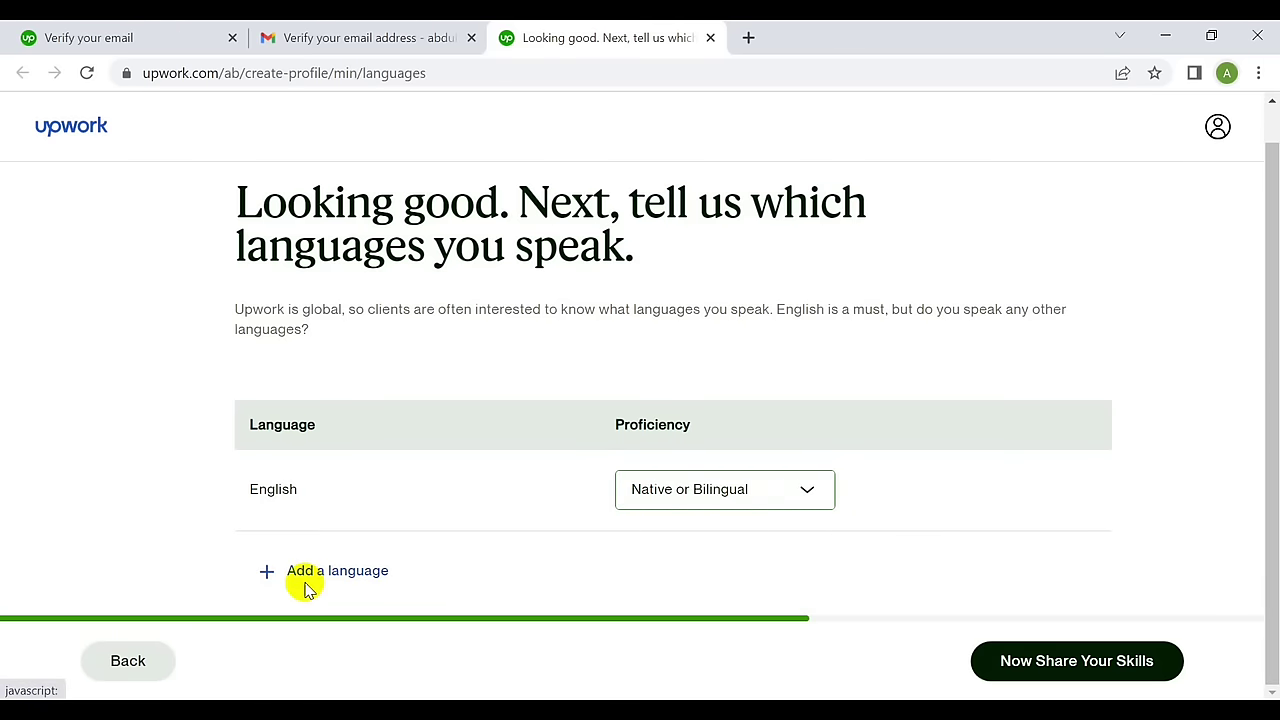
Add Arabic as a second language at Fluent proficiency.
left_click(330, 572)
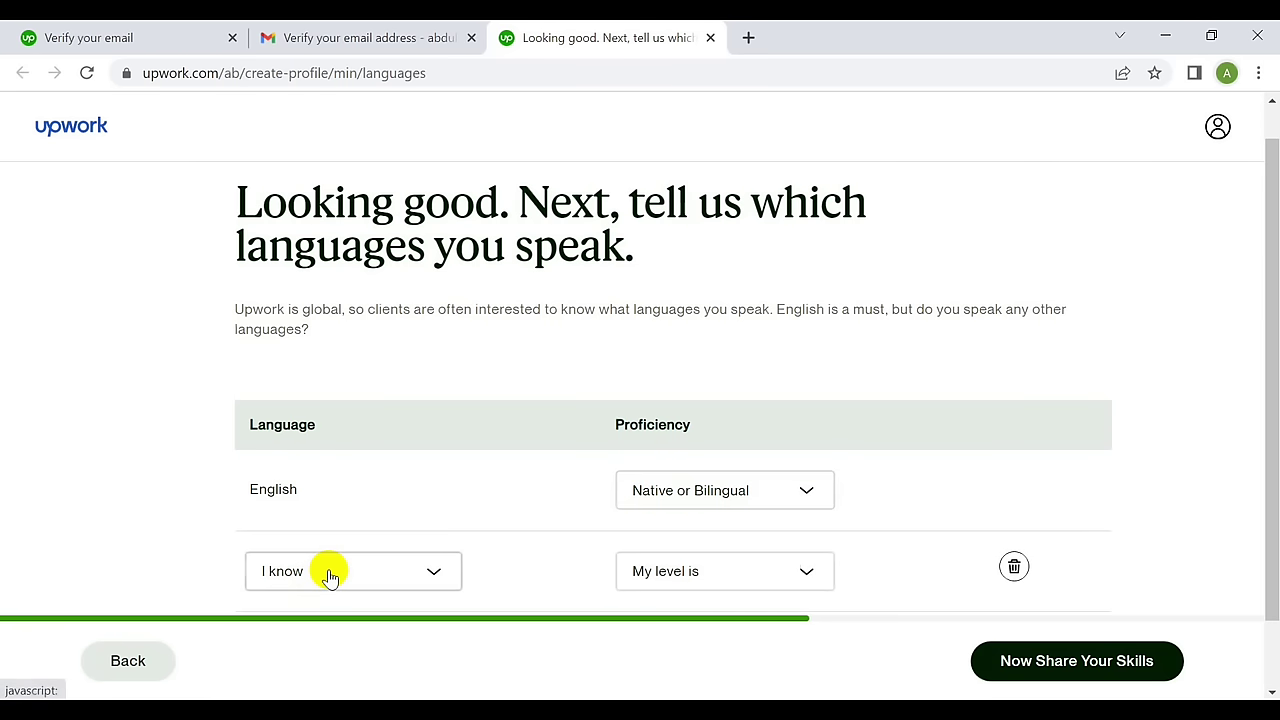
left_click(344, 571)
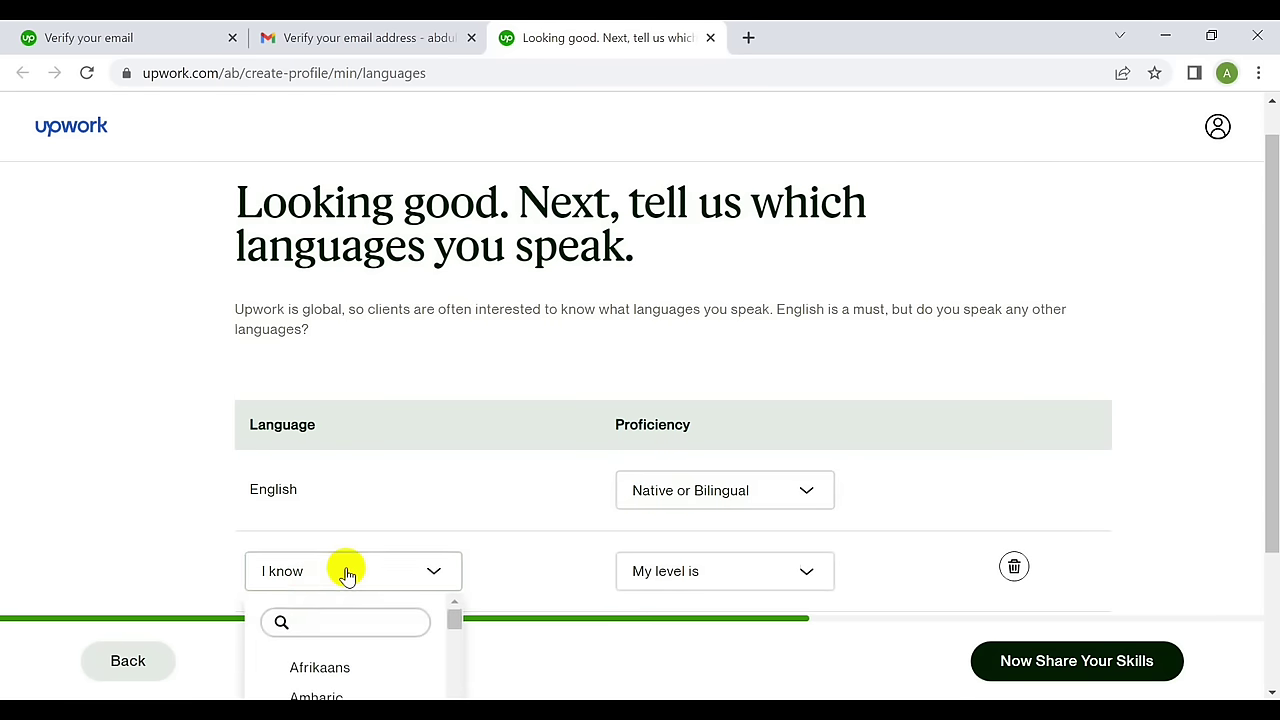
left_click(343, 571)
left_click_drag(1271, 428, 1273, 540)
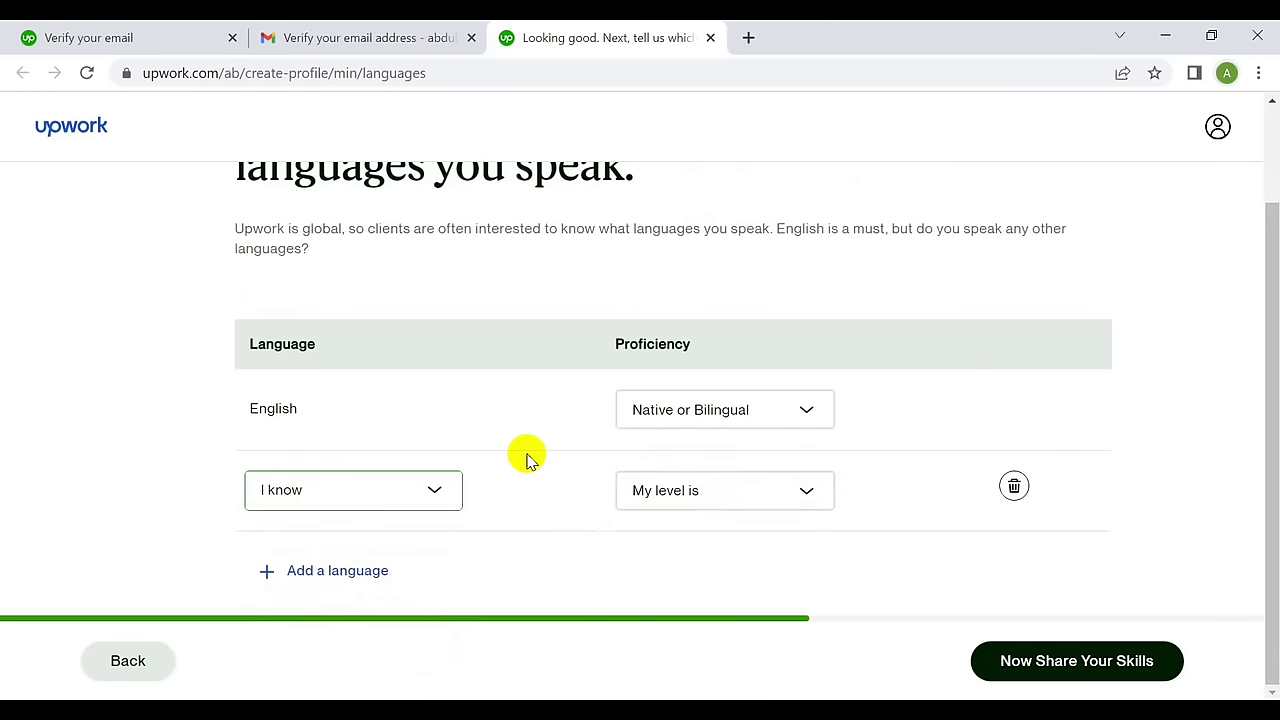
left_click(417, 491)
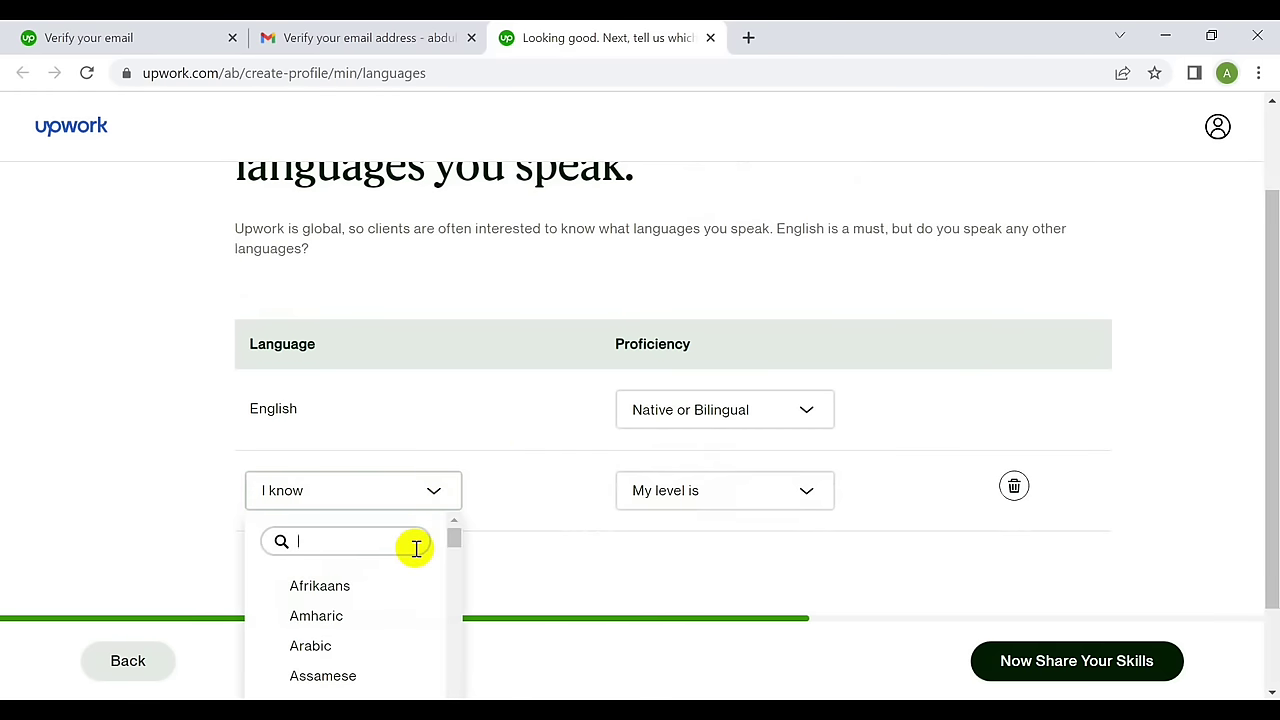
left_click(322, 648)
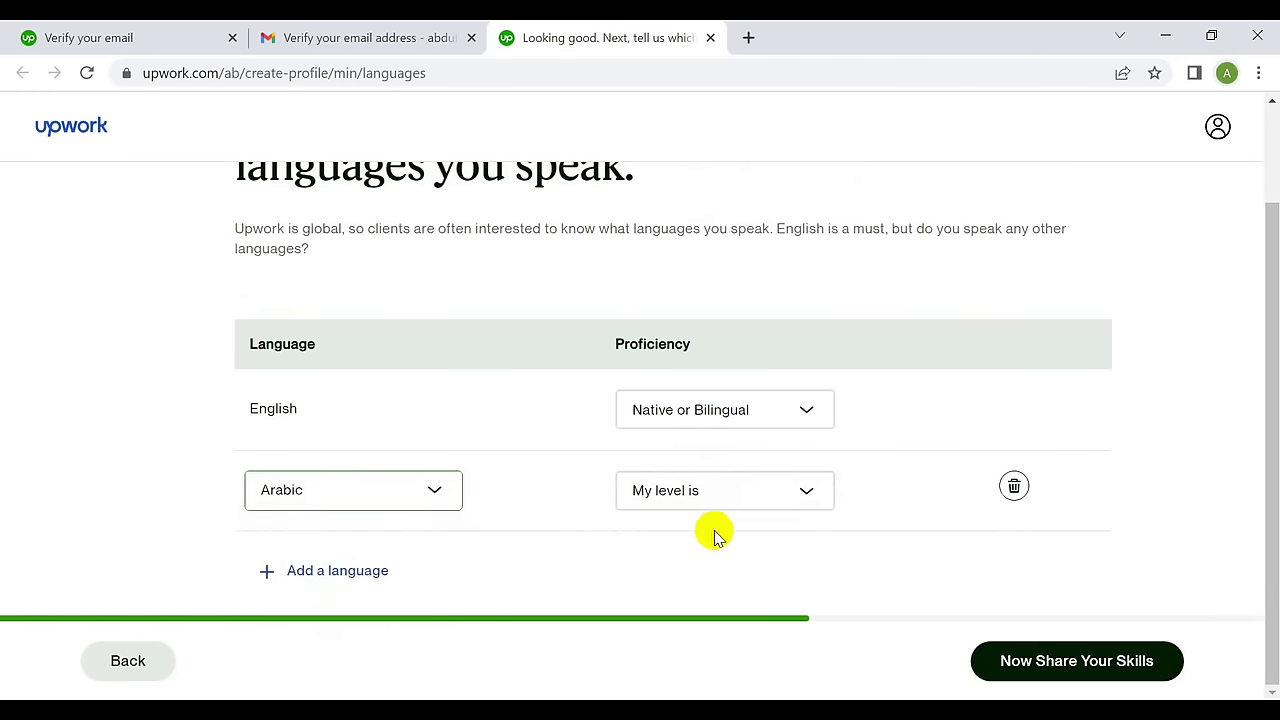
left_click(771, 489)
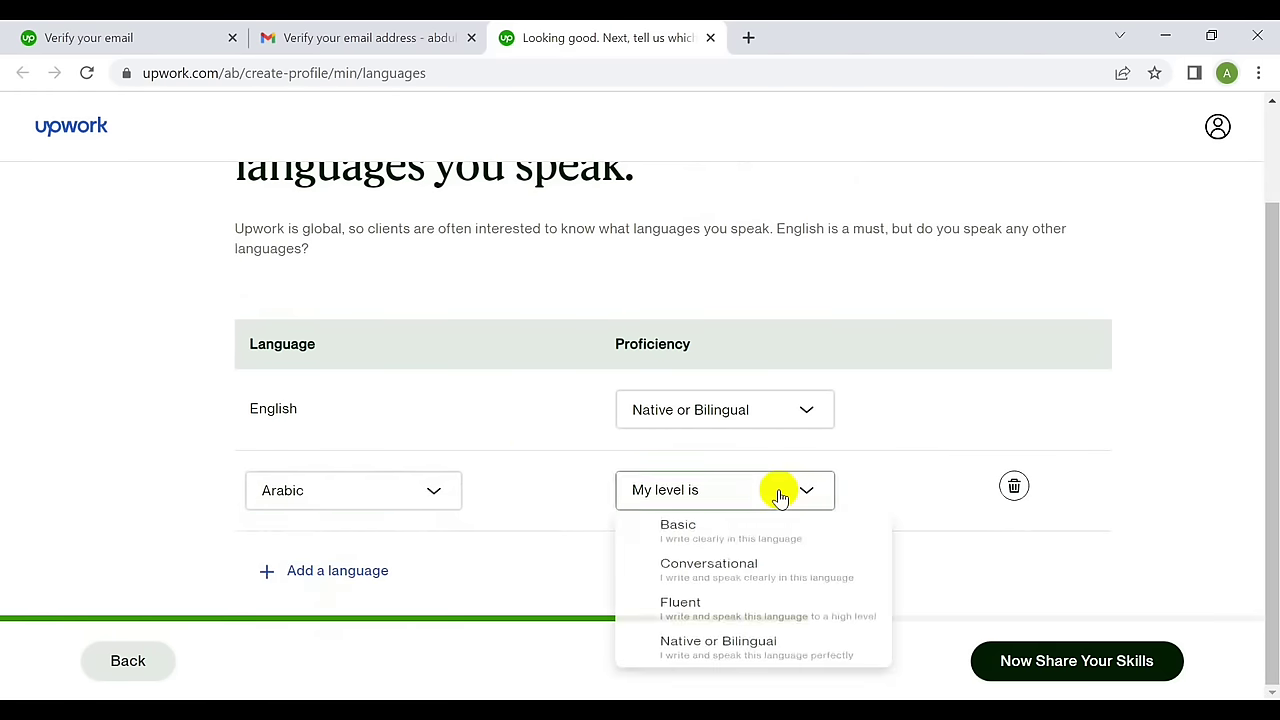
left_click(749, 618)
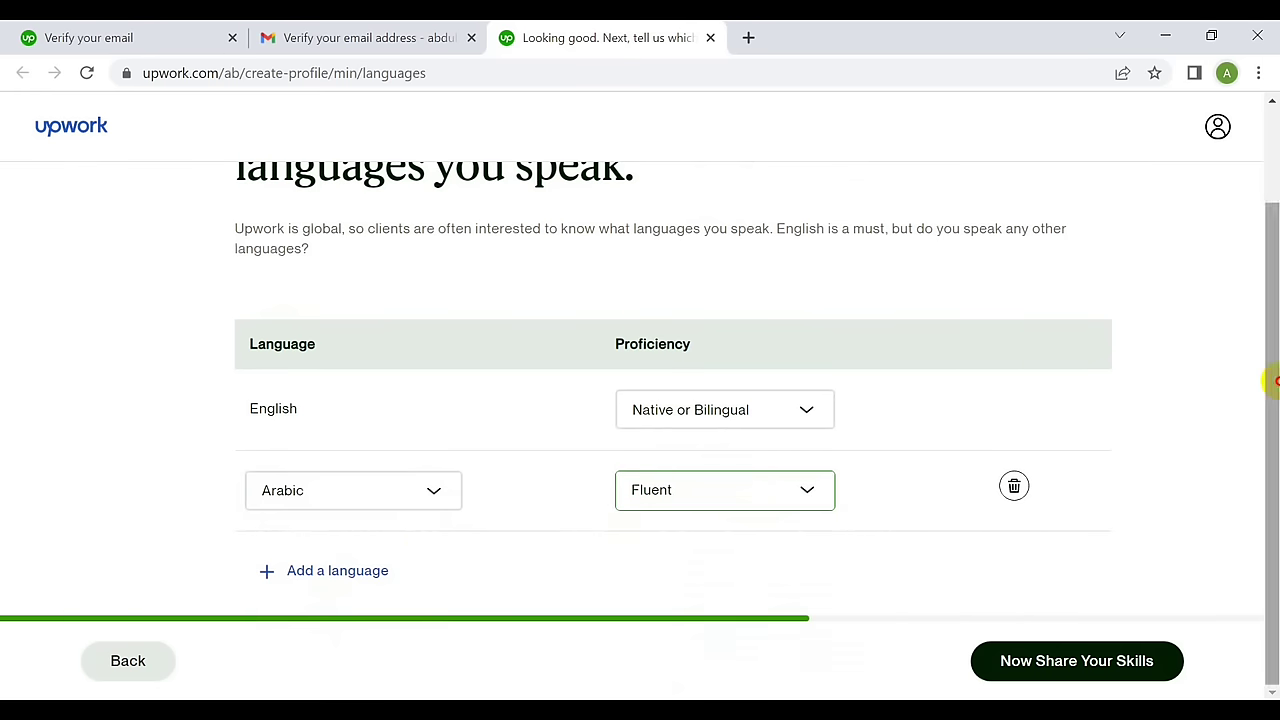
Remove the extra empty language row and continue to the skills step.
left_click(370, 568)
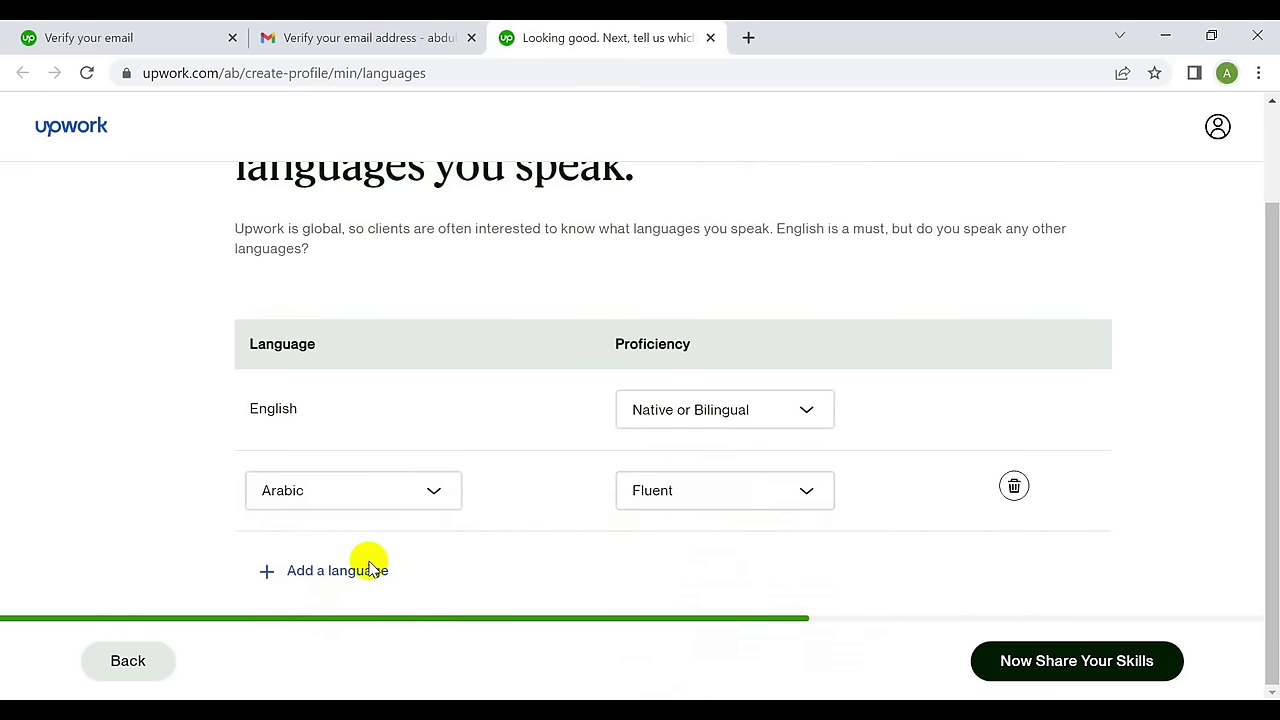
left_click(364, 570)
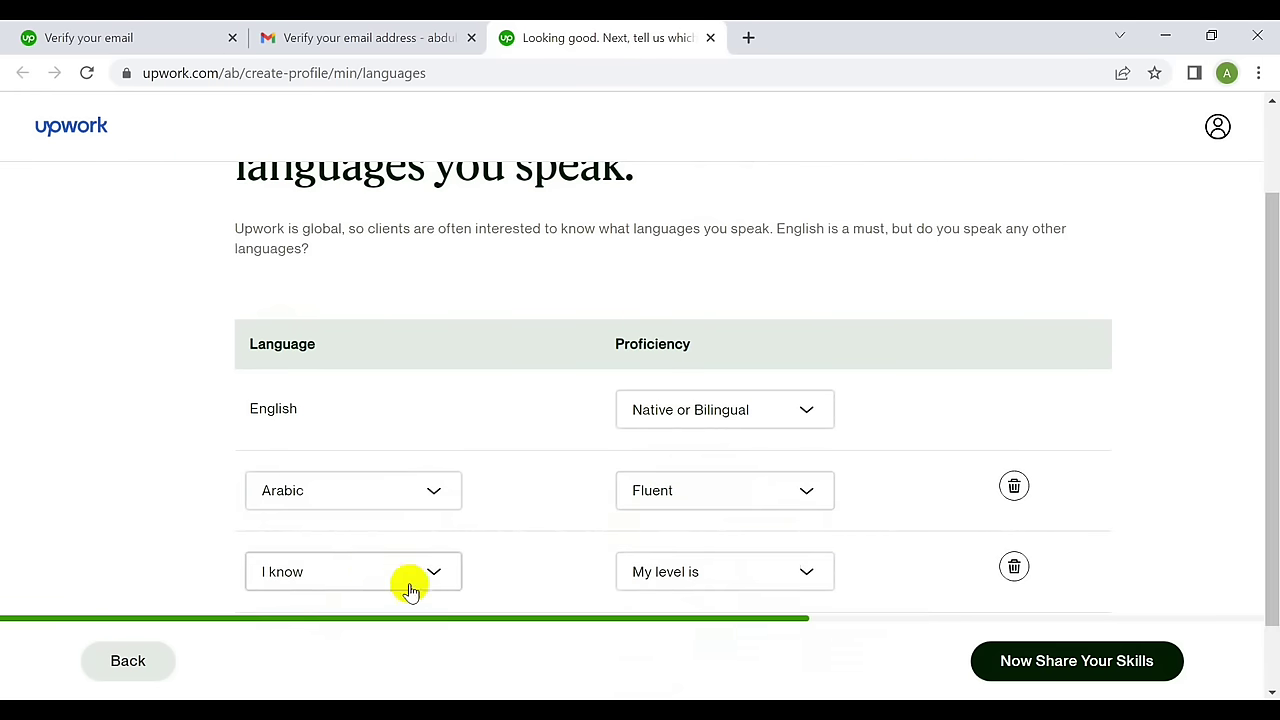
scroll(1249, 534, "down", 1)
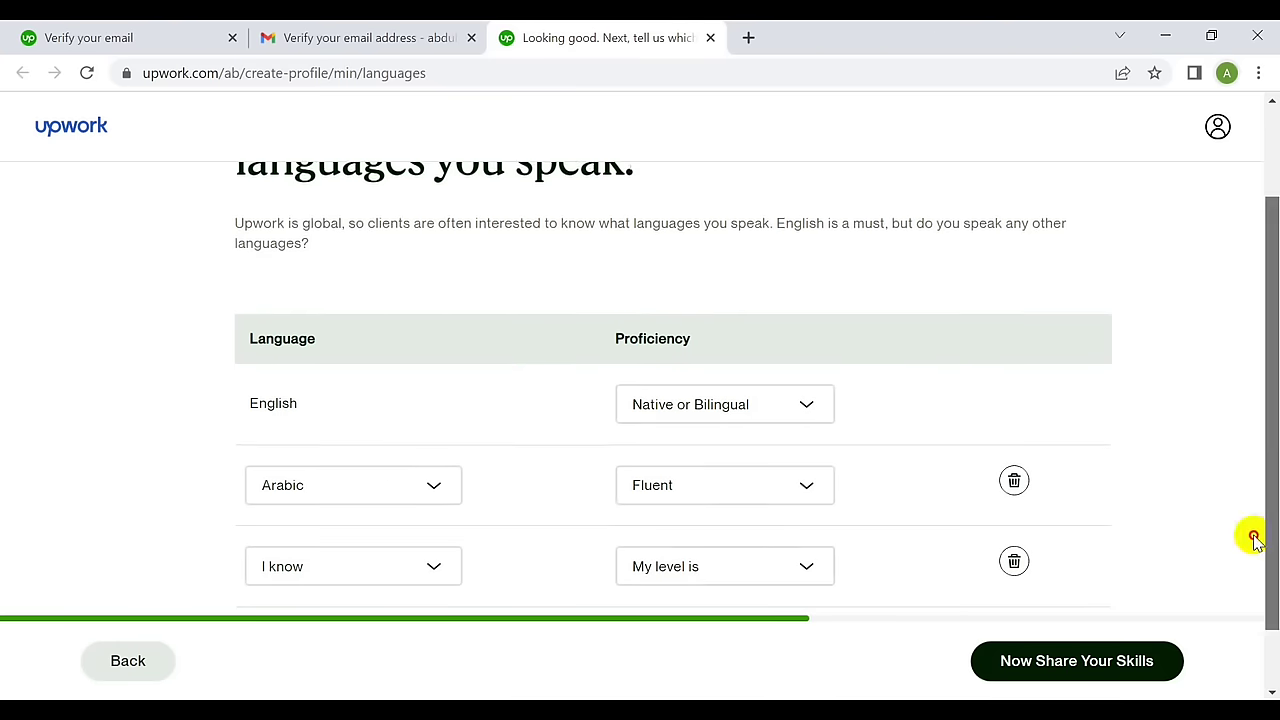
left_click(1014, 488)
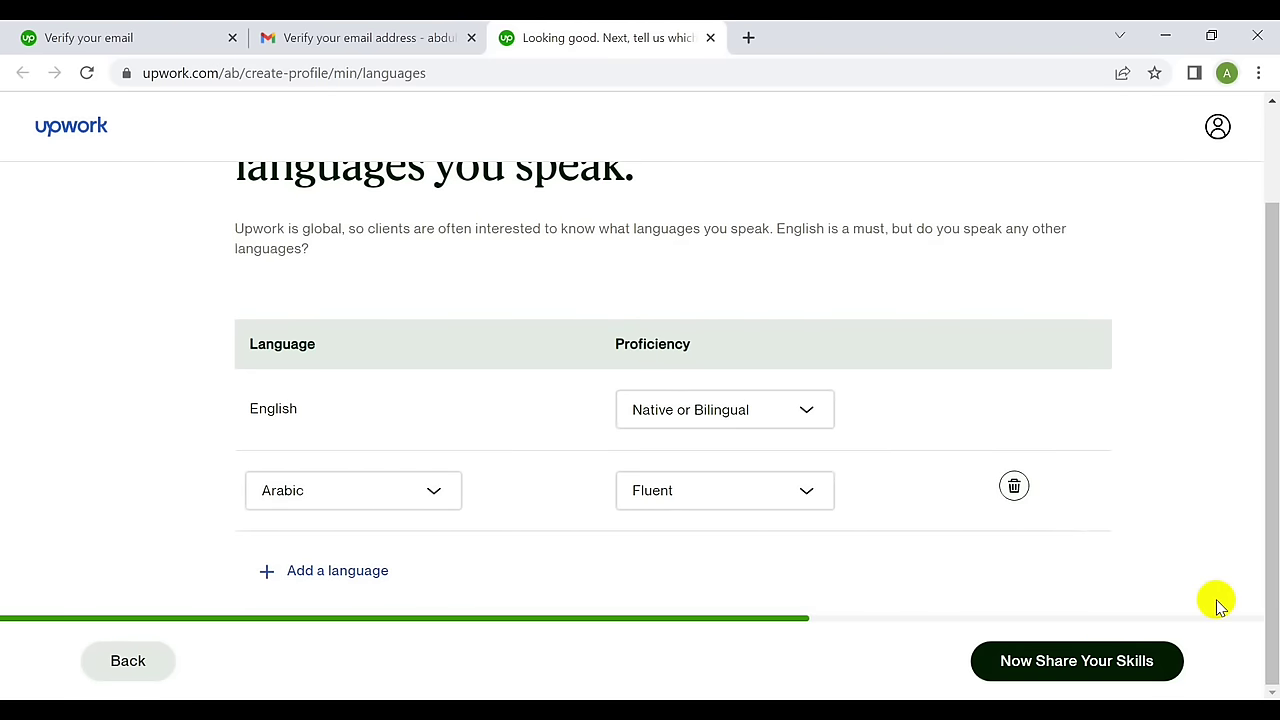
left_click(1083, 670)
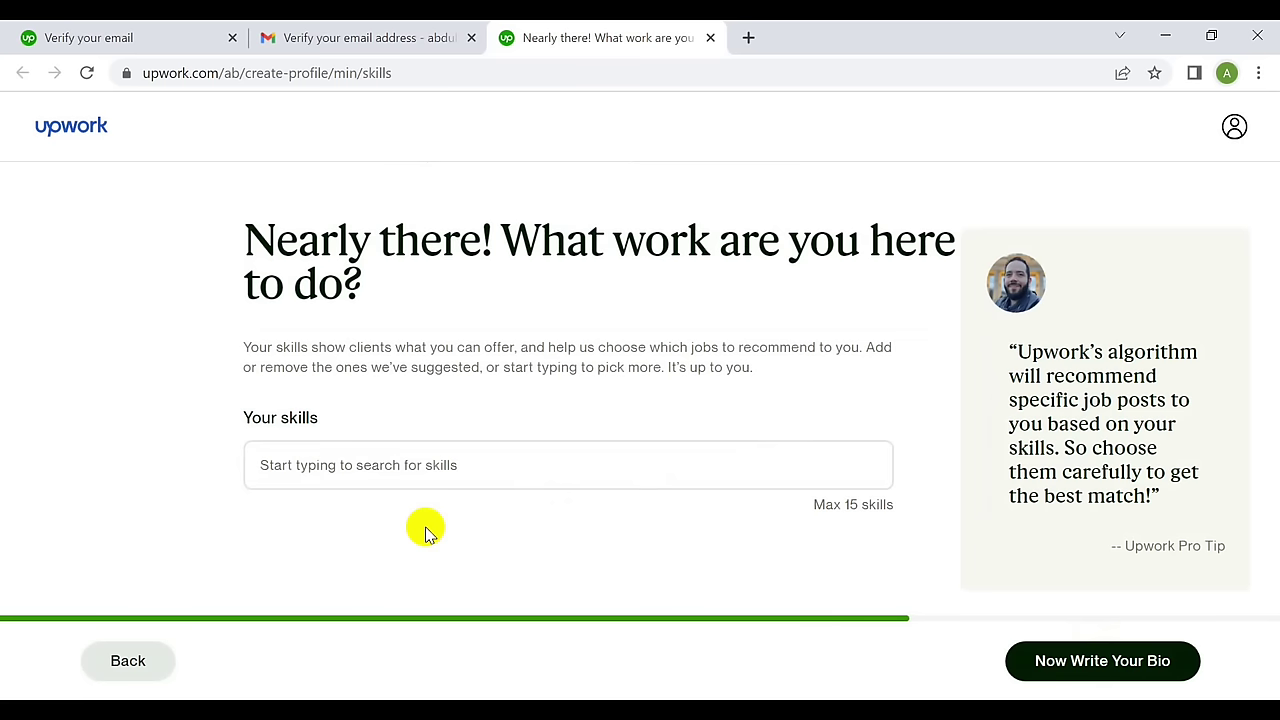
Add skills graphic designer, Logo Design, Business Card Design and Invitation Design.
left_click(500, 470)
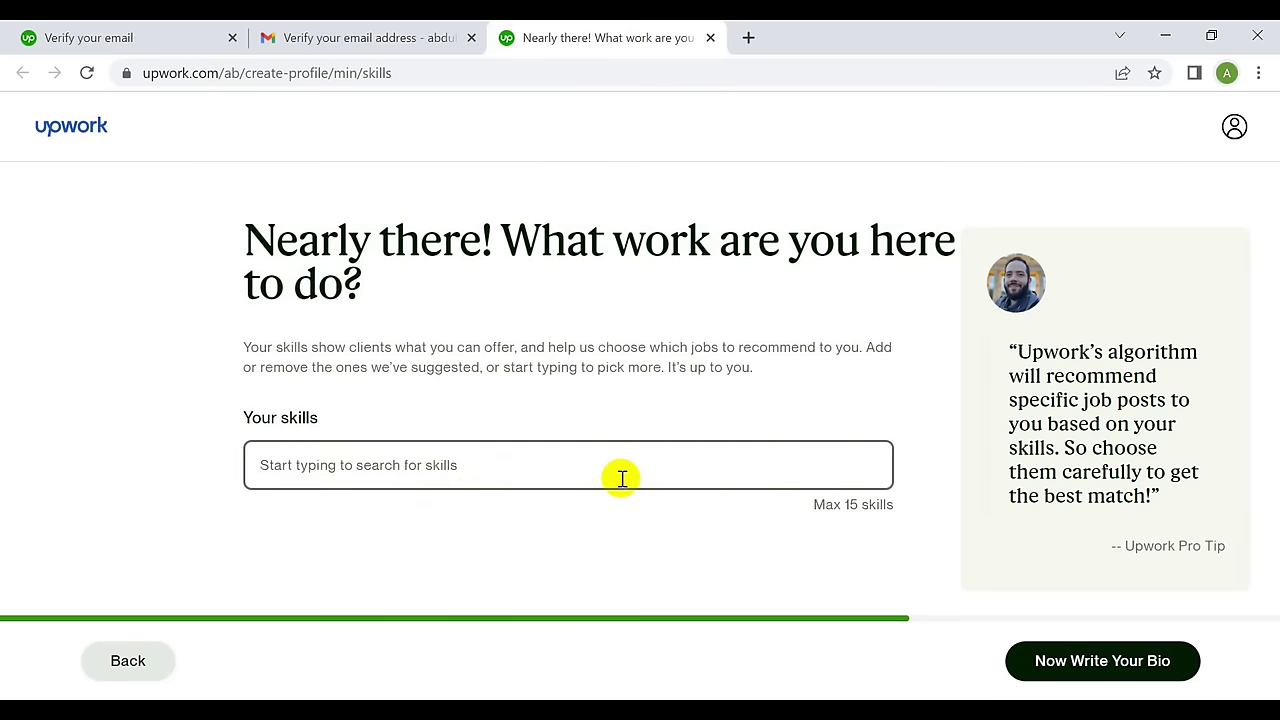
type("graphic design")
key("Return")
type("logo")
key("Return")
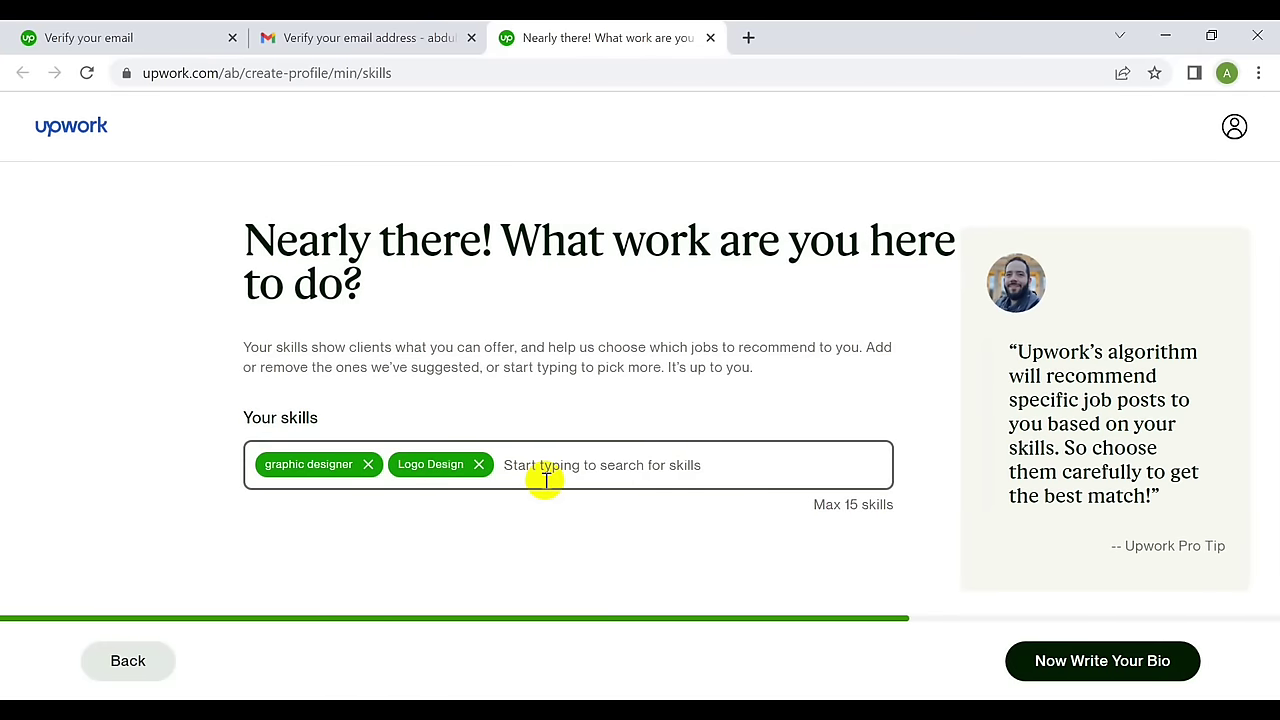
type("business card")
key("Return")
type("inviat")
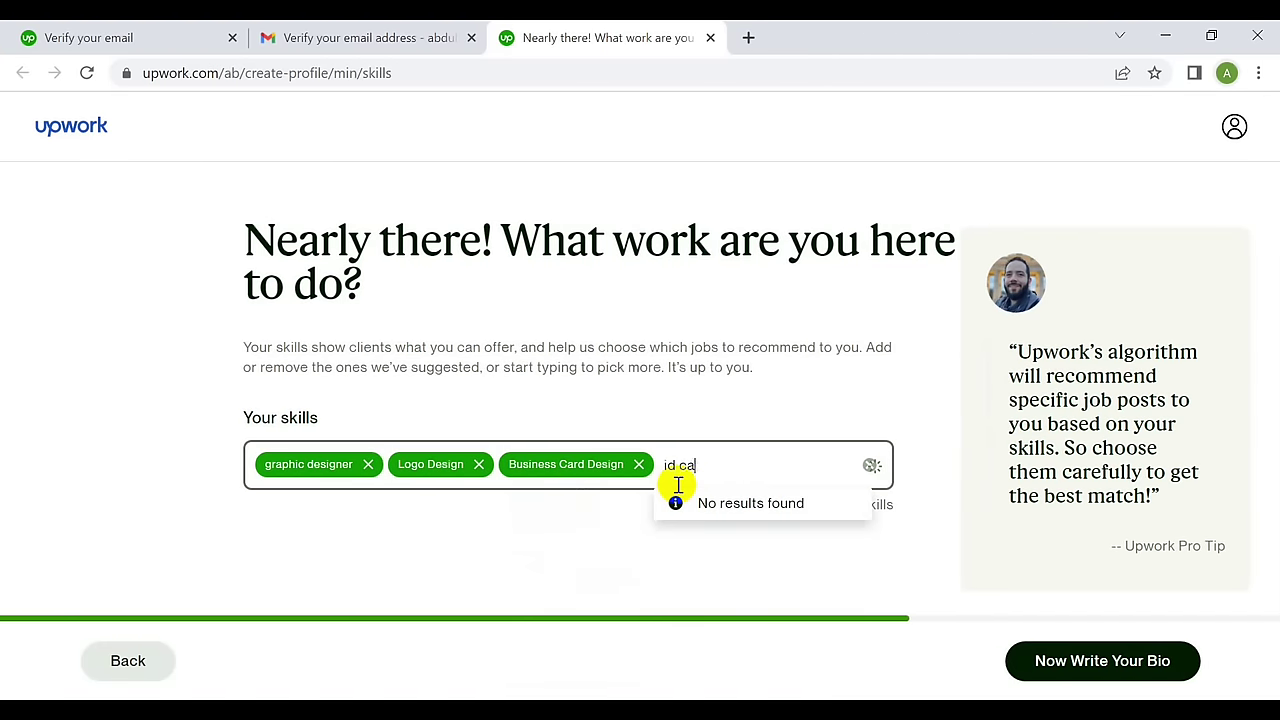
key("BackSpace")
key("BackSpace")
type("t")
left_click(705, 528)
Add skills Poster Design, Logo Animation, Stationery Design and T-Shirt Design.
type("poster")
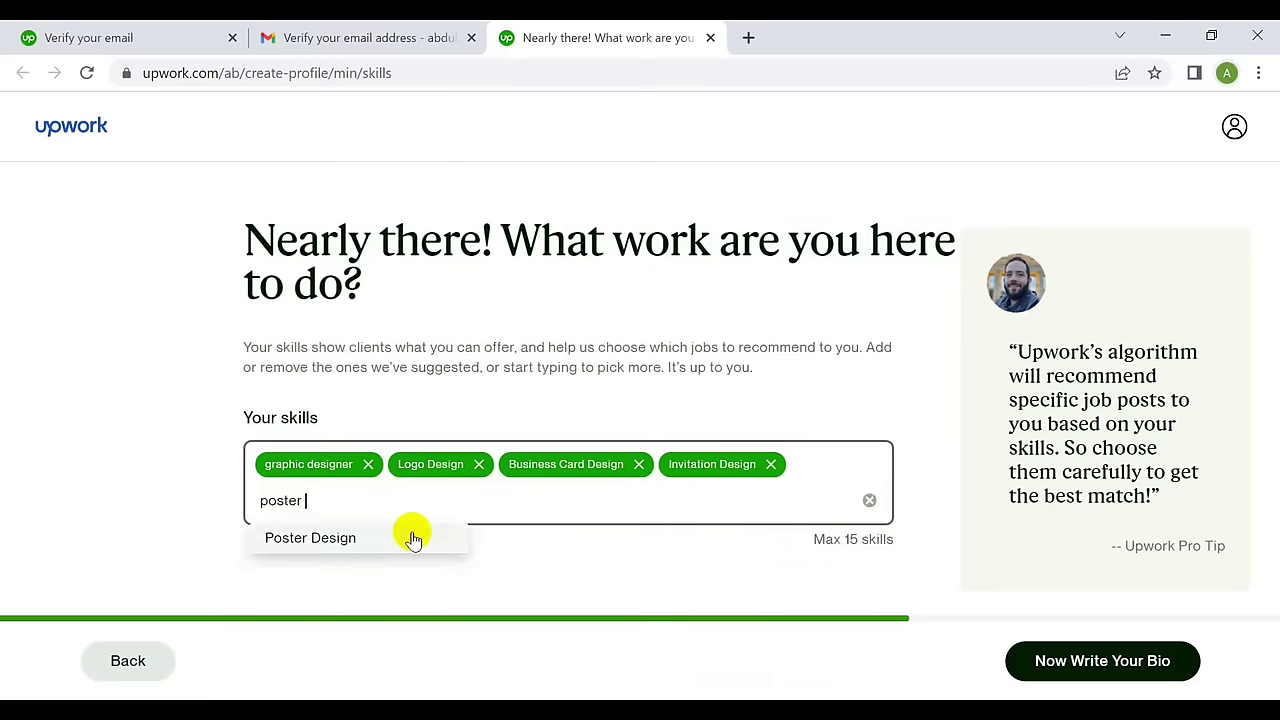
left_click(414, 536)
type("logo an")
left_click(477, 565)
type("station")
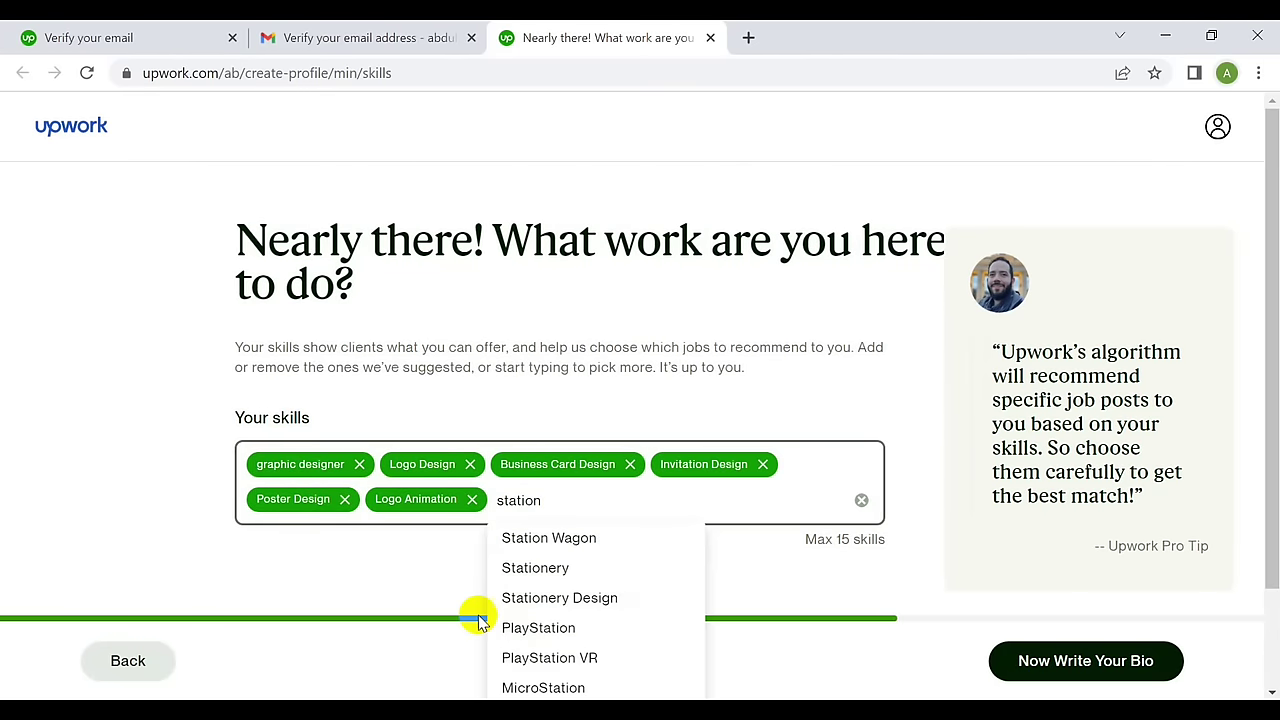
left_click(502, 597)
type("tshirt d")
key("BackSpace")
key("BackSpace")
key("BackSpace")
key("BackSpace")
key("BackSpace")
key("BackSpace")
key("BackSpace")
key("BackSpace")
type("T-s")
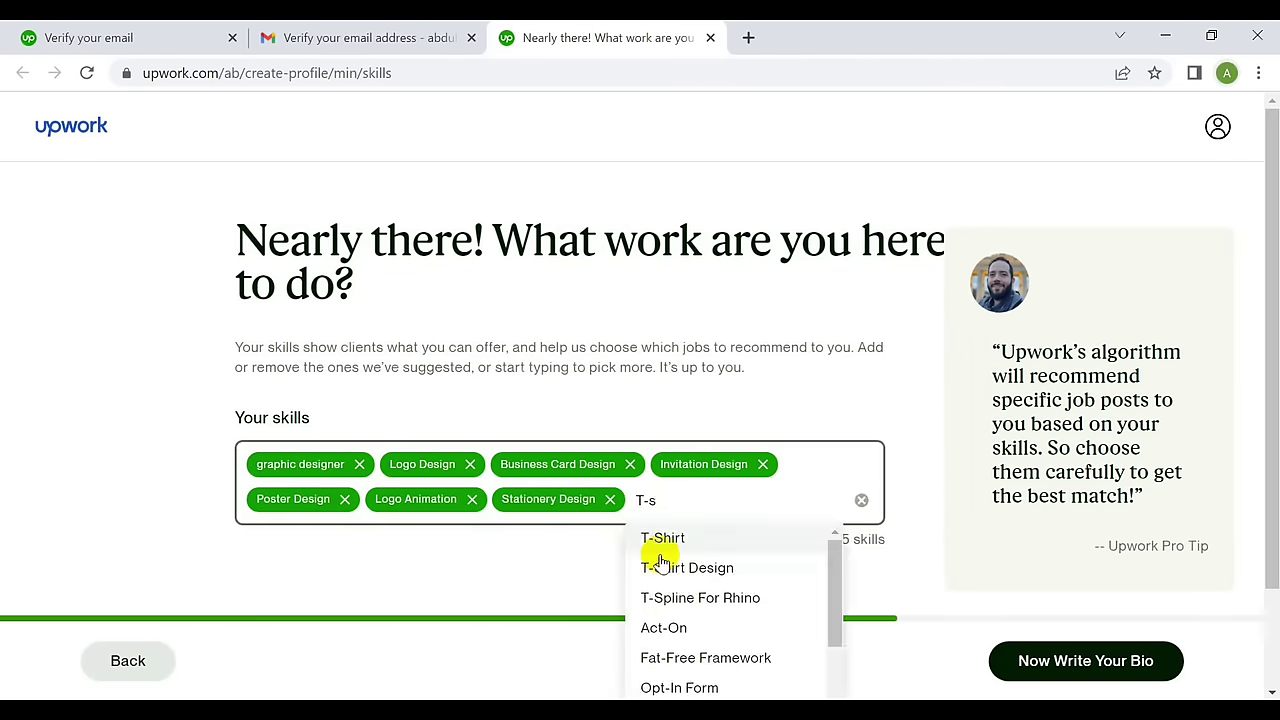
left_click(660, 566)
Add skills Web Design, Web Development, WordPress and Logo Transparency.
type("web designe")
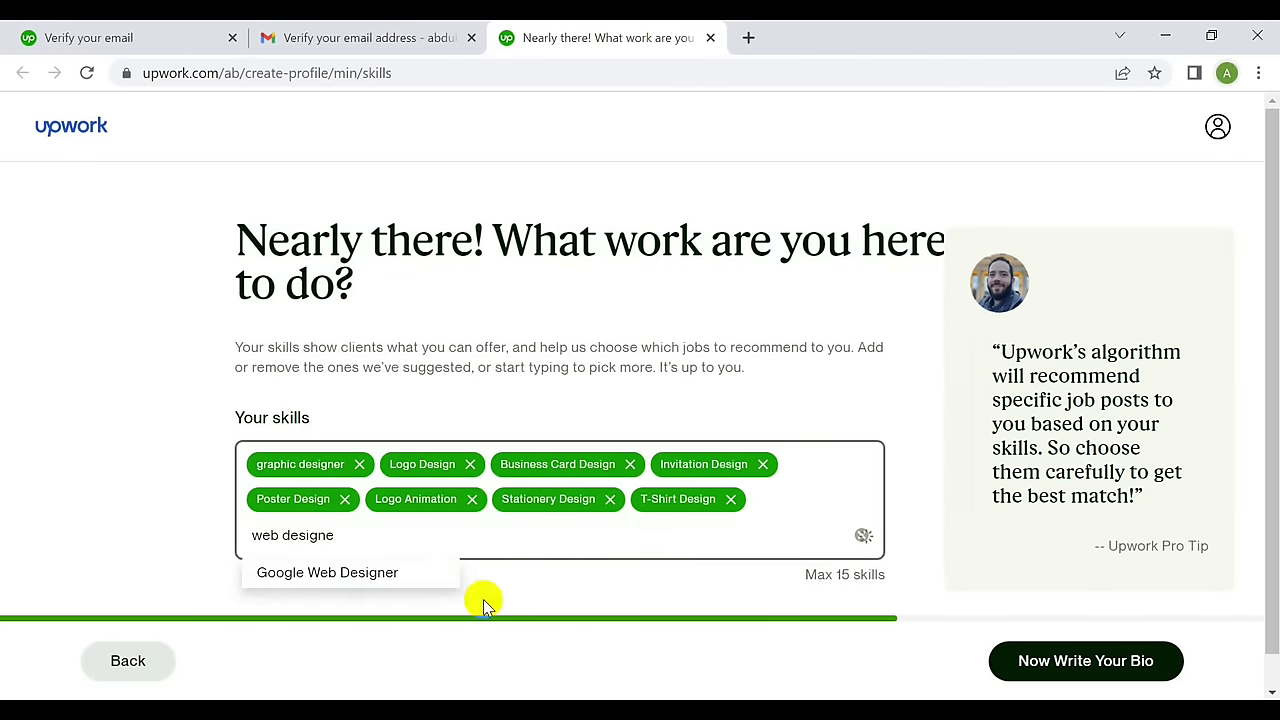
key("BackSpace")
left_click(455, 572)
type("web deve")
type("ordpr")
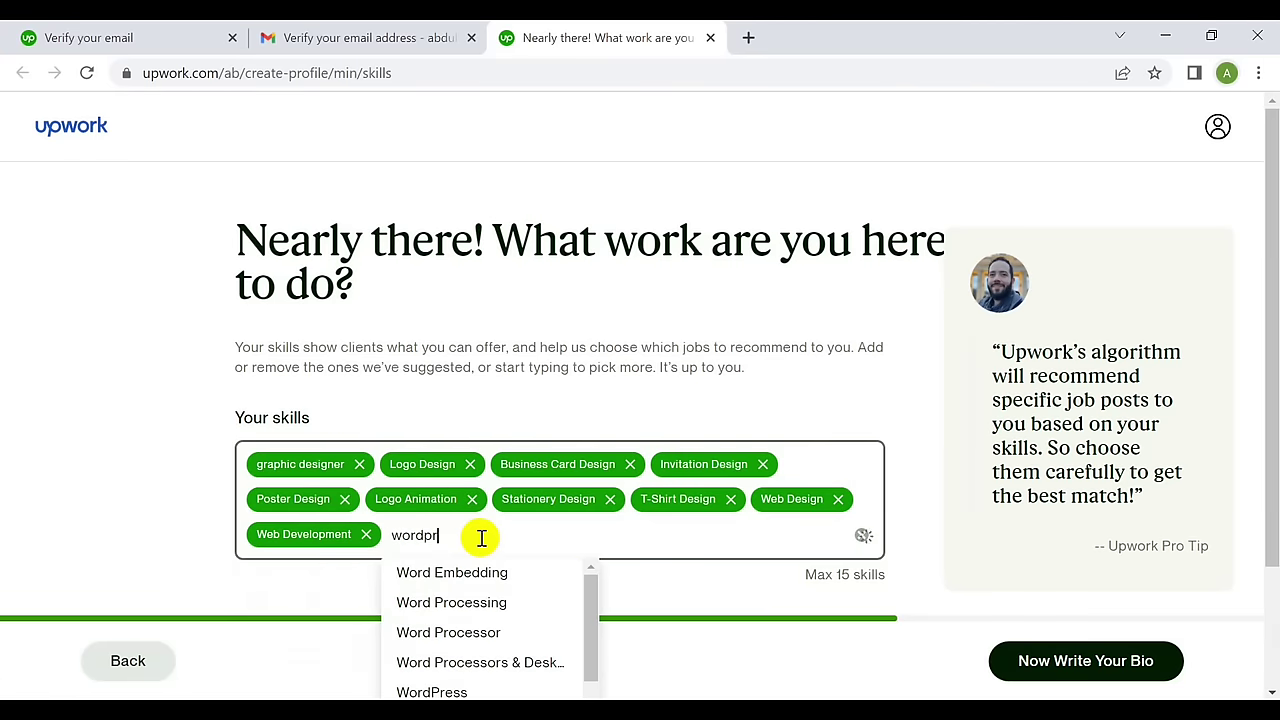
type("ess")
key("Return")
type("logo")
left_click(585, 662)
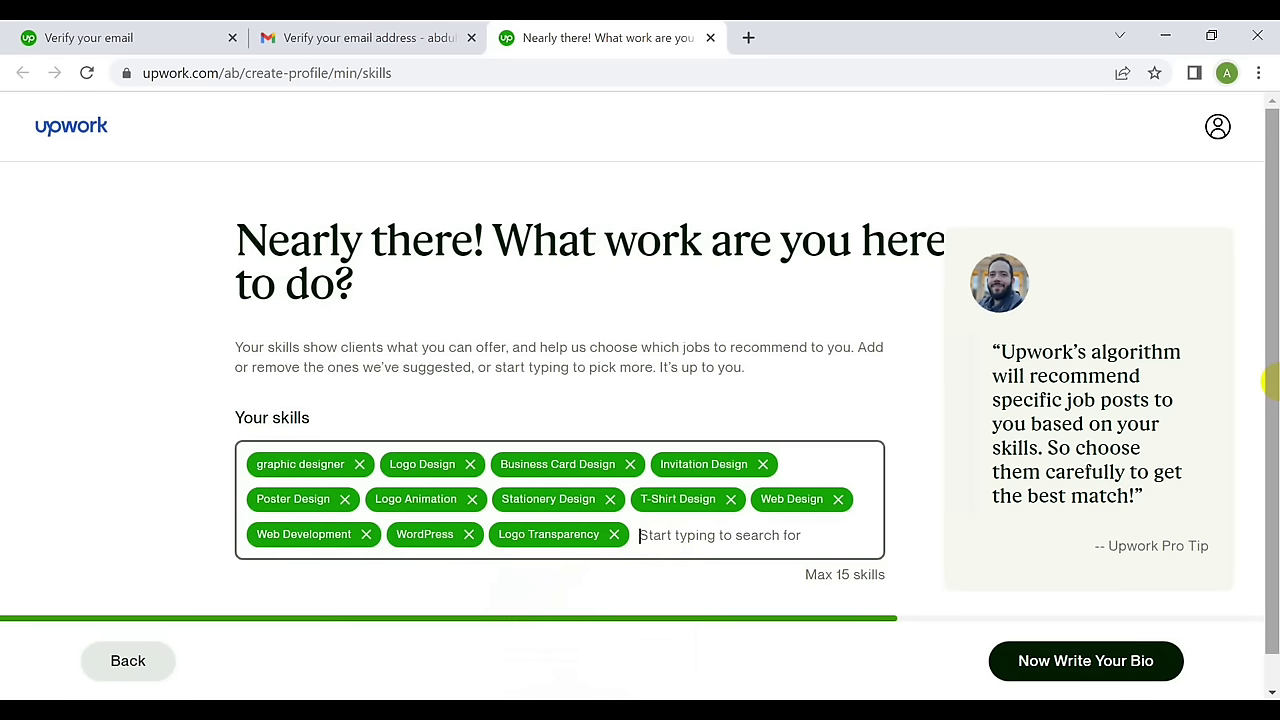
Continue to the bio-writing step.
left_click_drag(1266, 434, 1275, 452)
left_click(1062, 677)
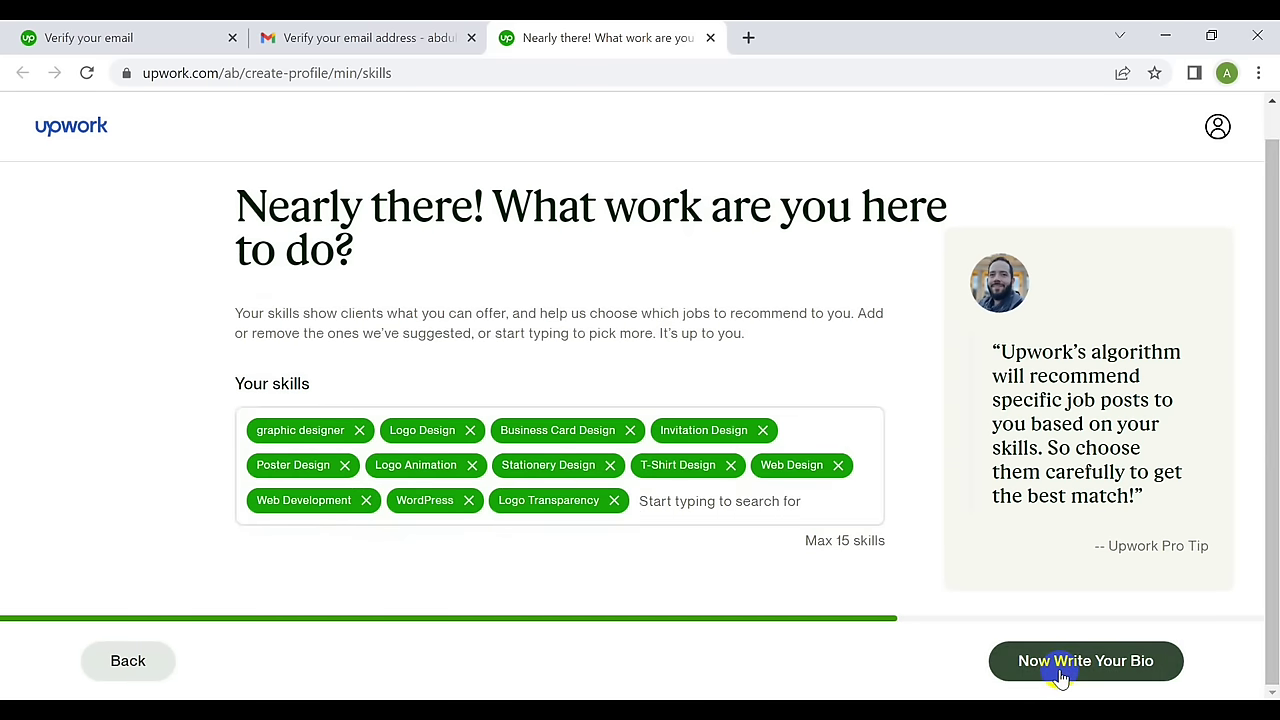
left_click(1062, 677)
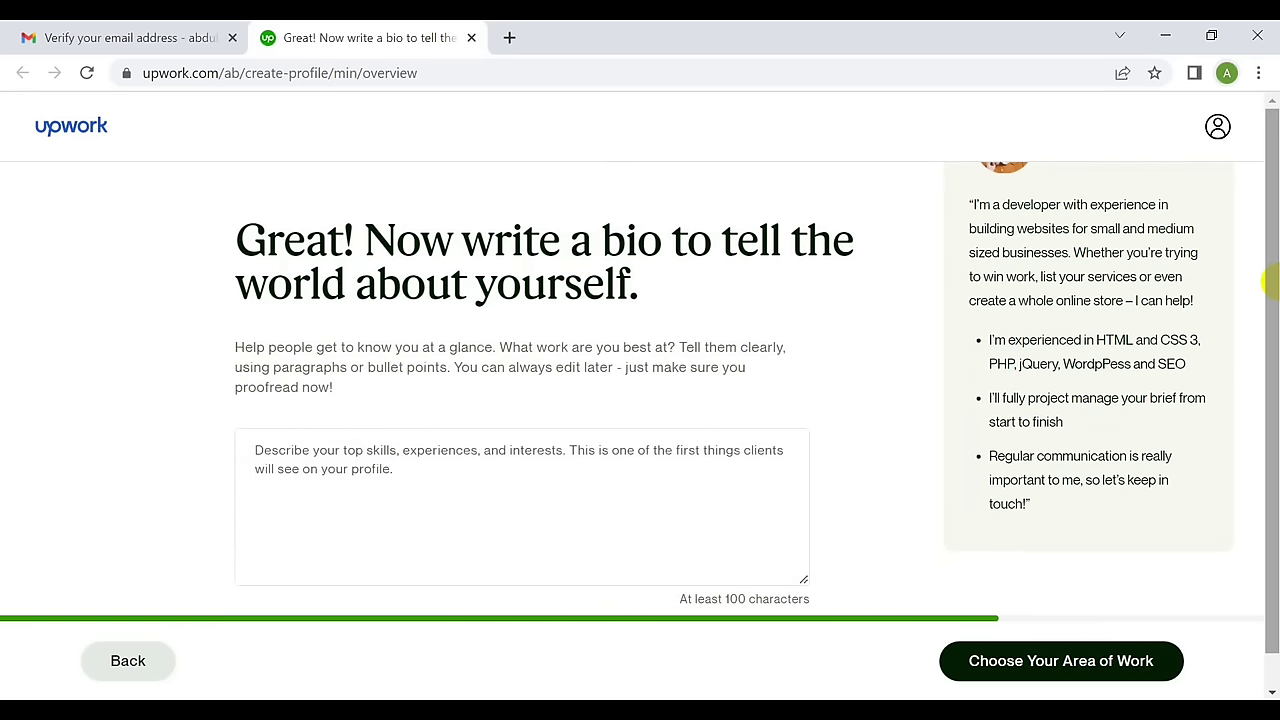
Paste the prepared graphic designer, video editor and social media manager bio into the bio box.
left_click_drag(1270, 283, 1270, 350)
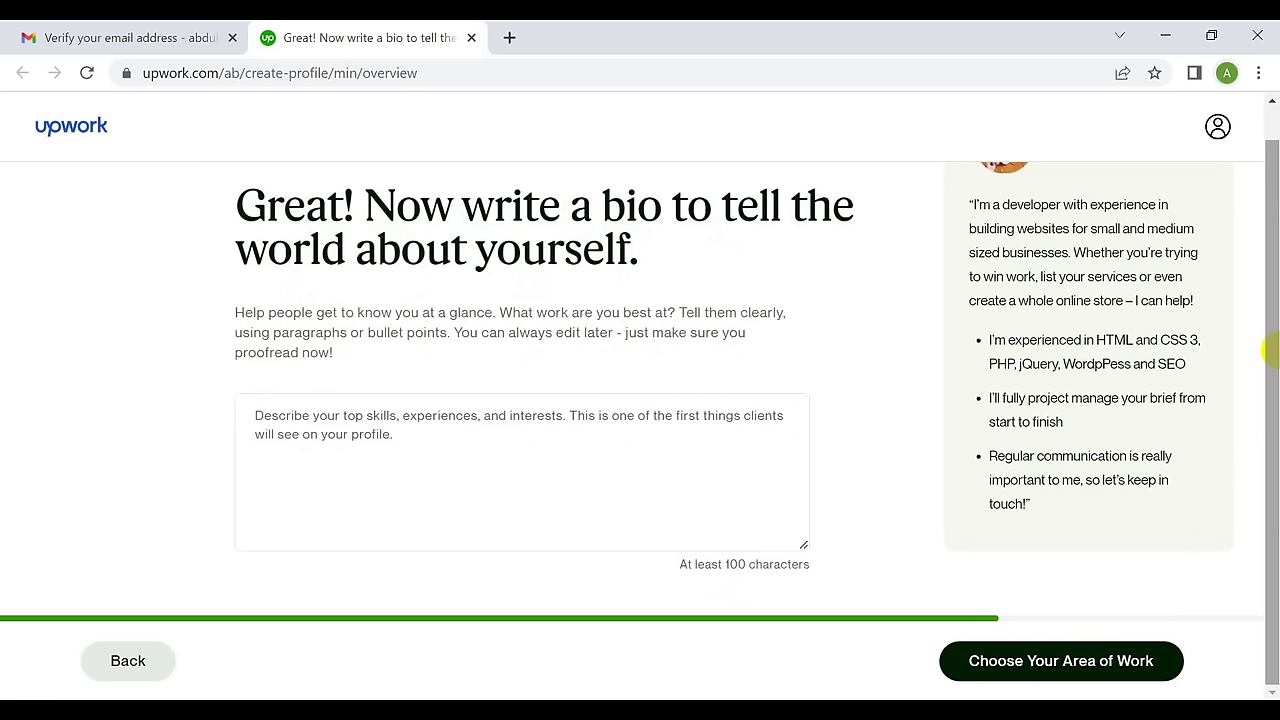
left_click(551, 451)
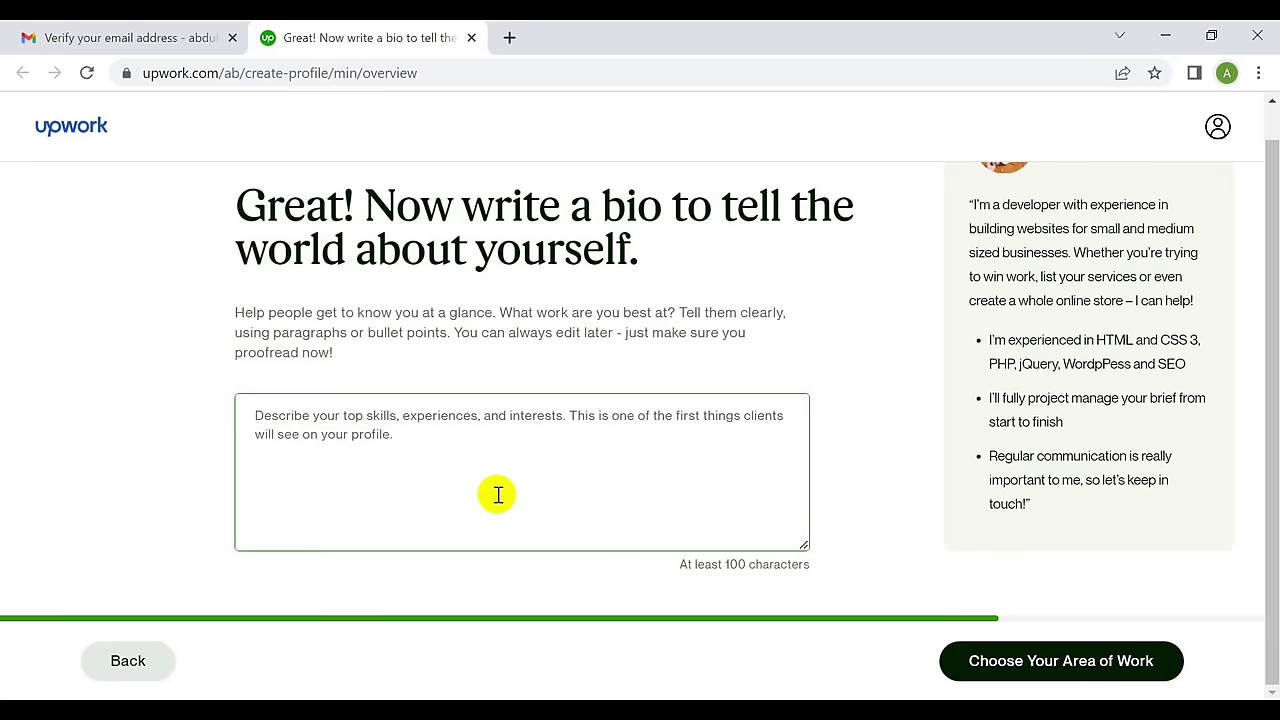
key("ctrl+v")
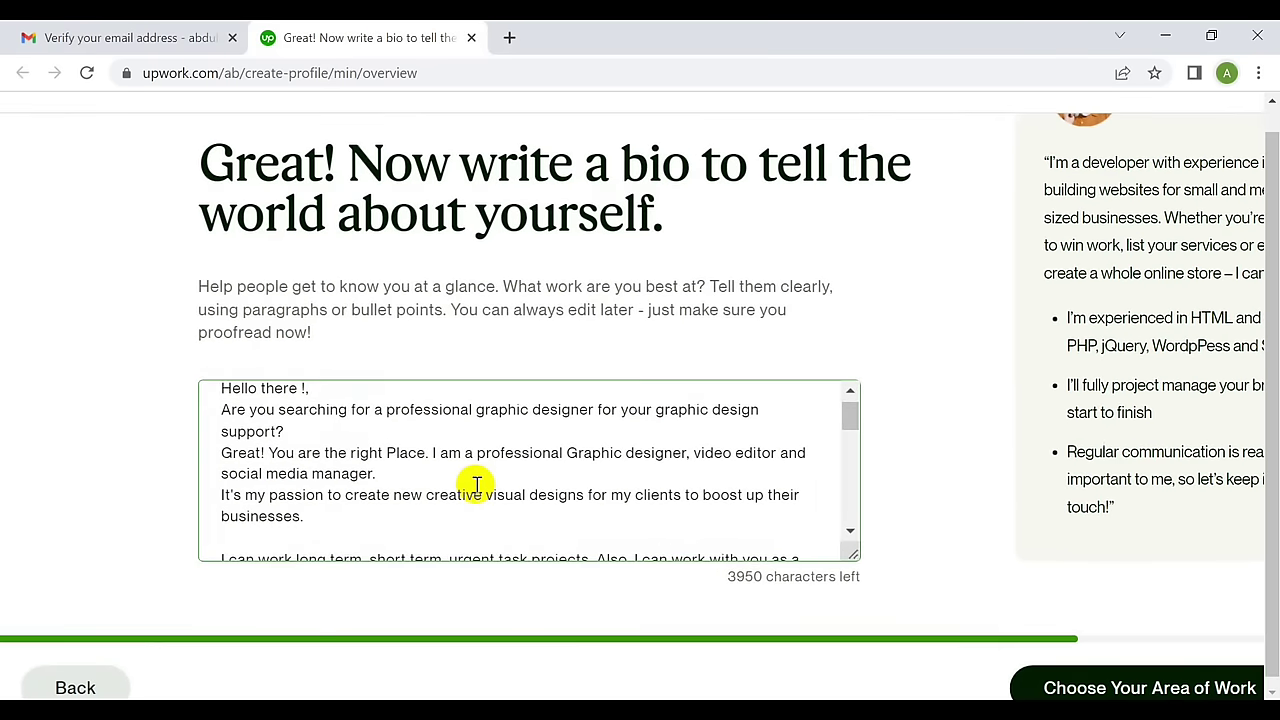
scroll(371, 449, "up", 3, "ctrl")
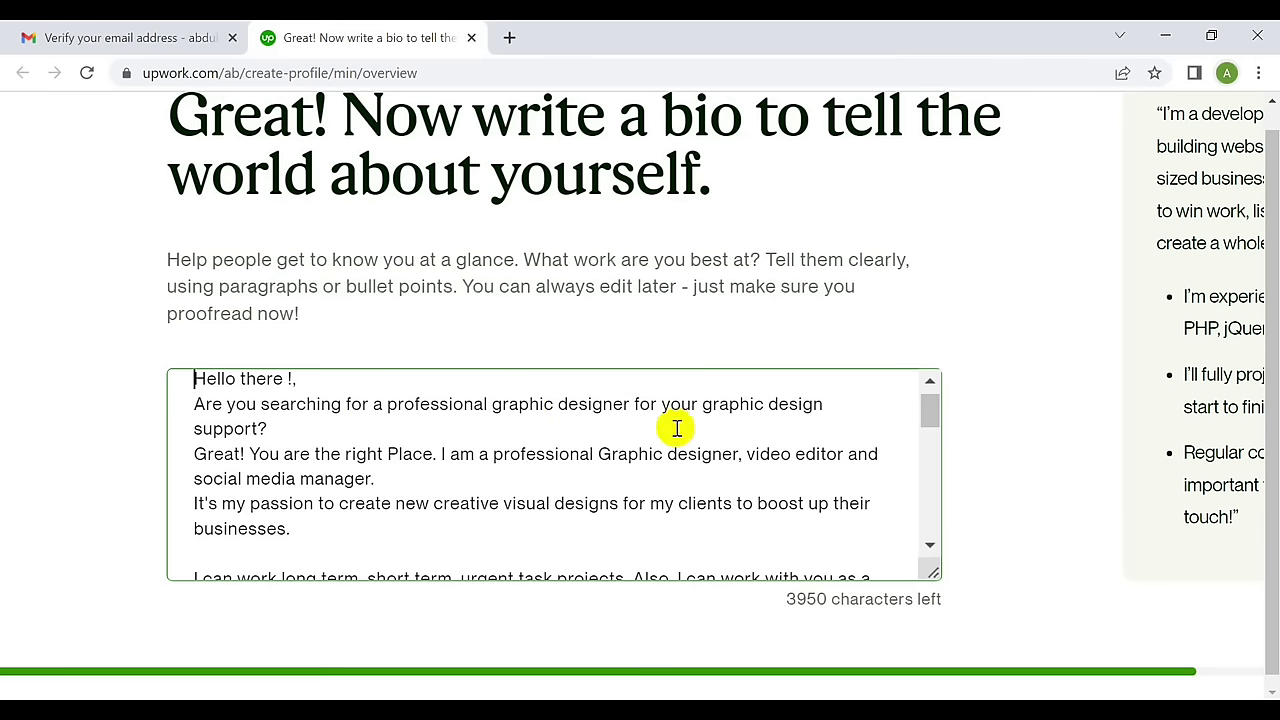
left_click(277, 456)
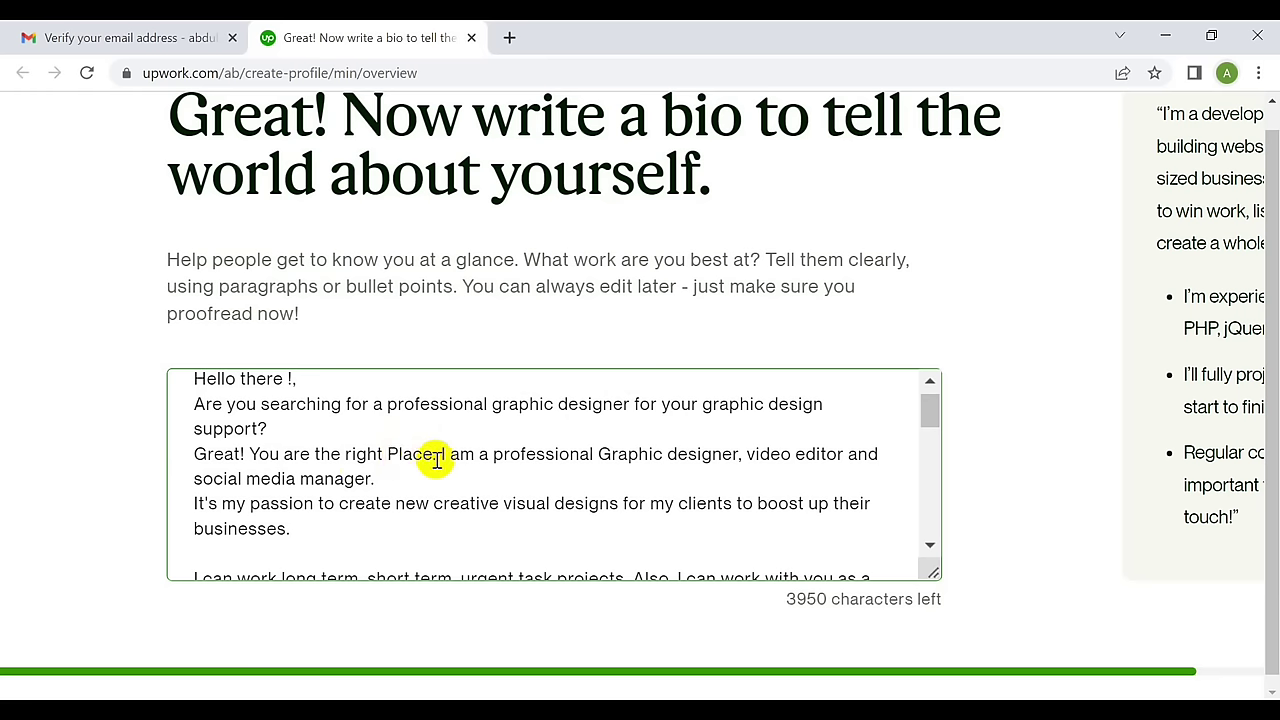
left_click(697, 454)
left_click(747, 454)
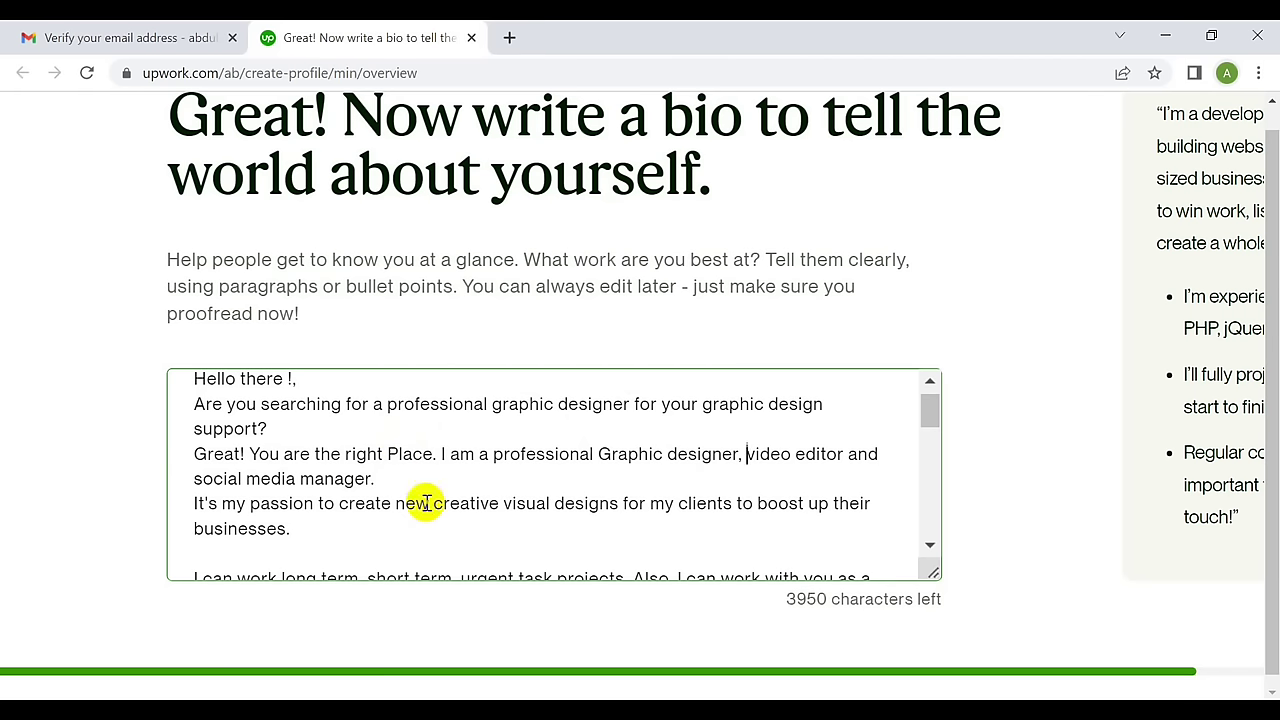
left_click_drag(374, 480, 192, 487)
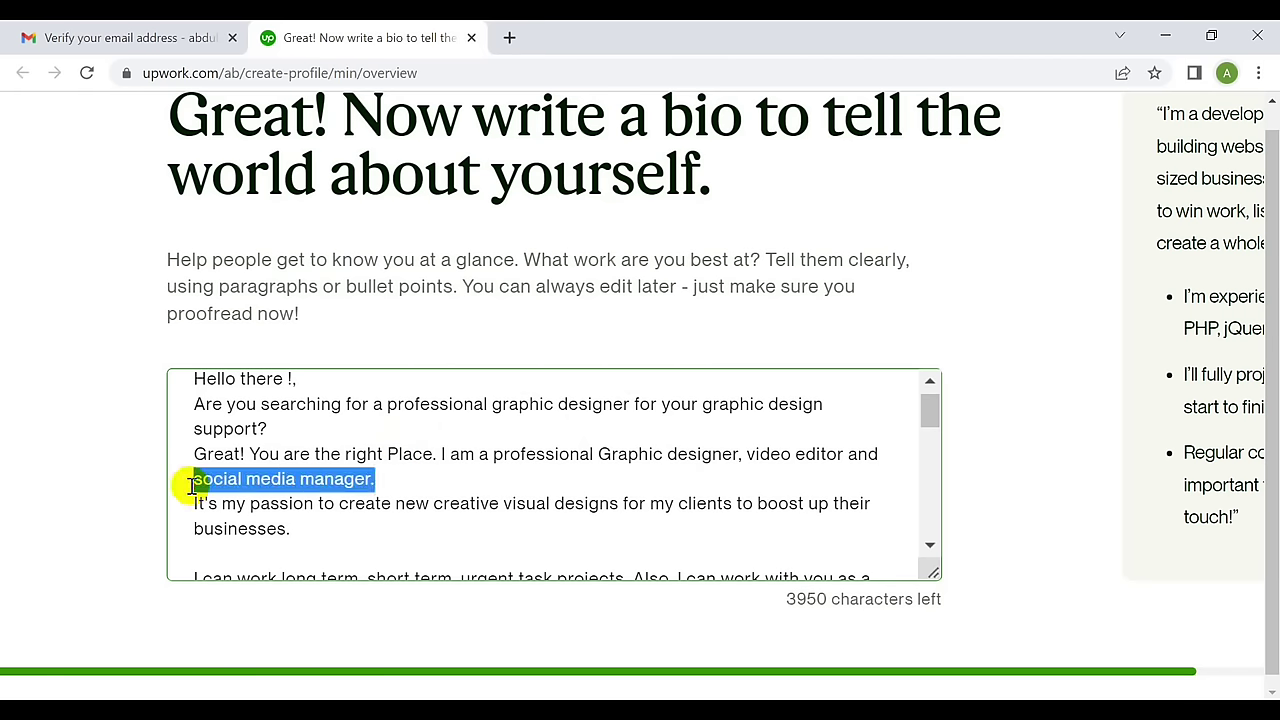
left_click(380, 455)
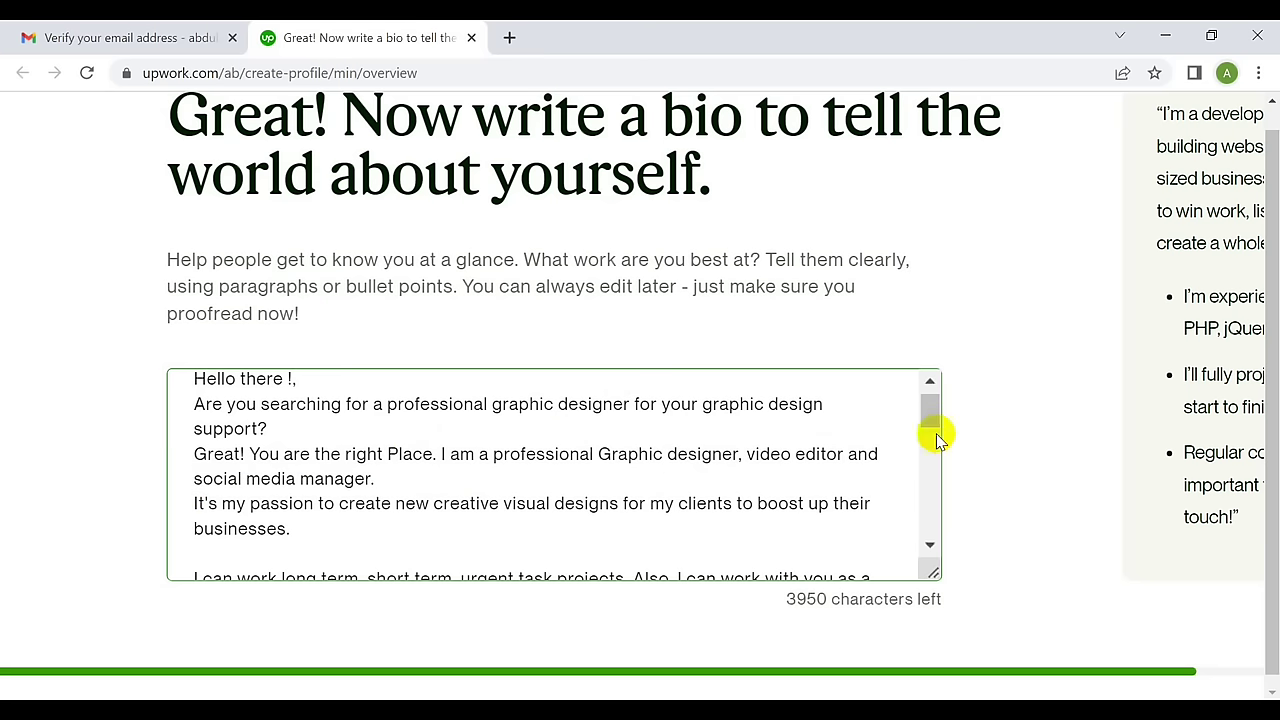
left_click_drag(928, 414, 929, 423)
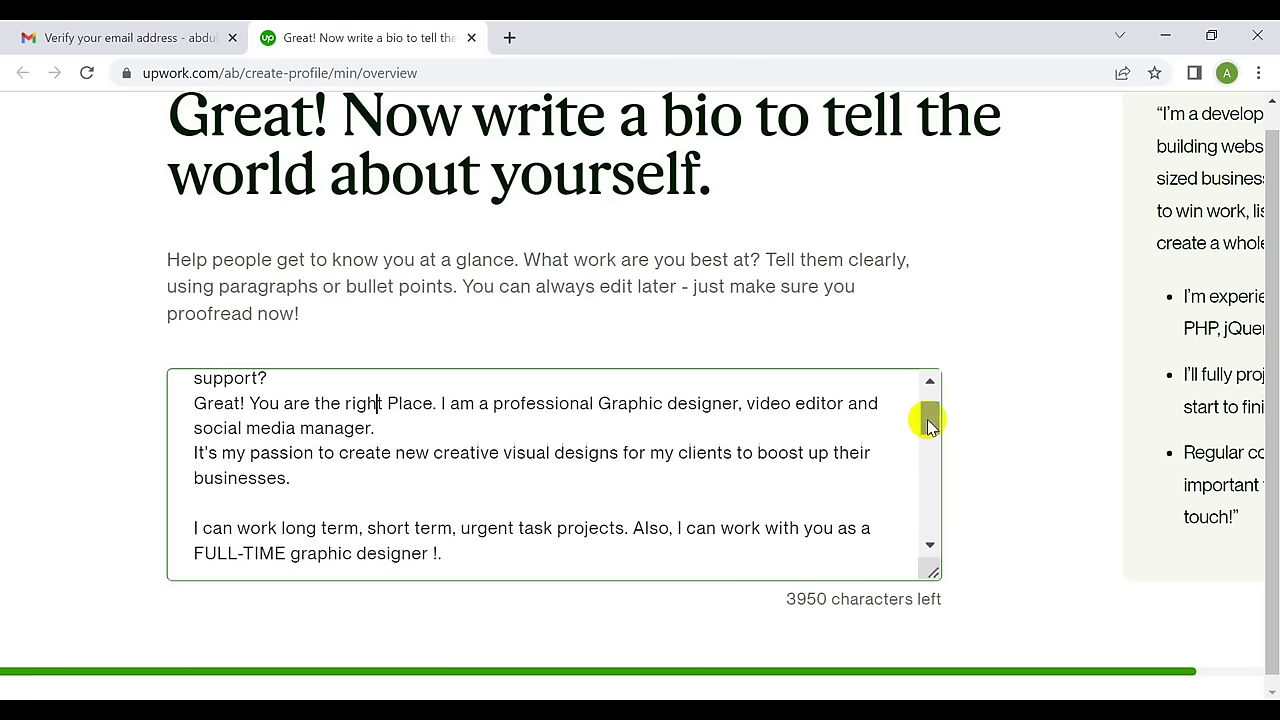
left_click_drag(196, 452, 372, 473)
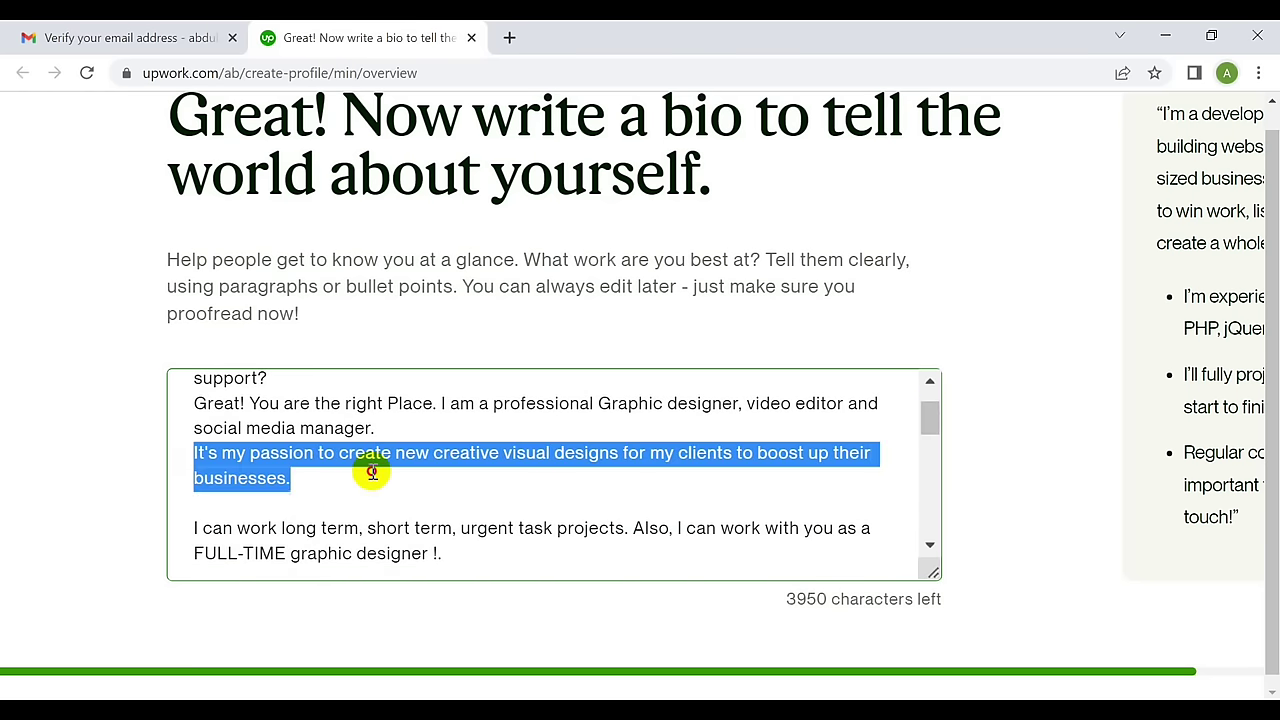
left_click(372, 473)
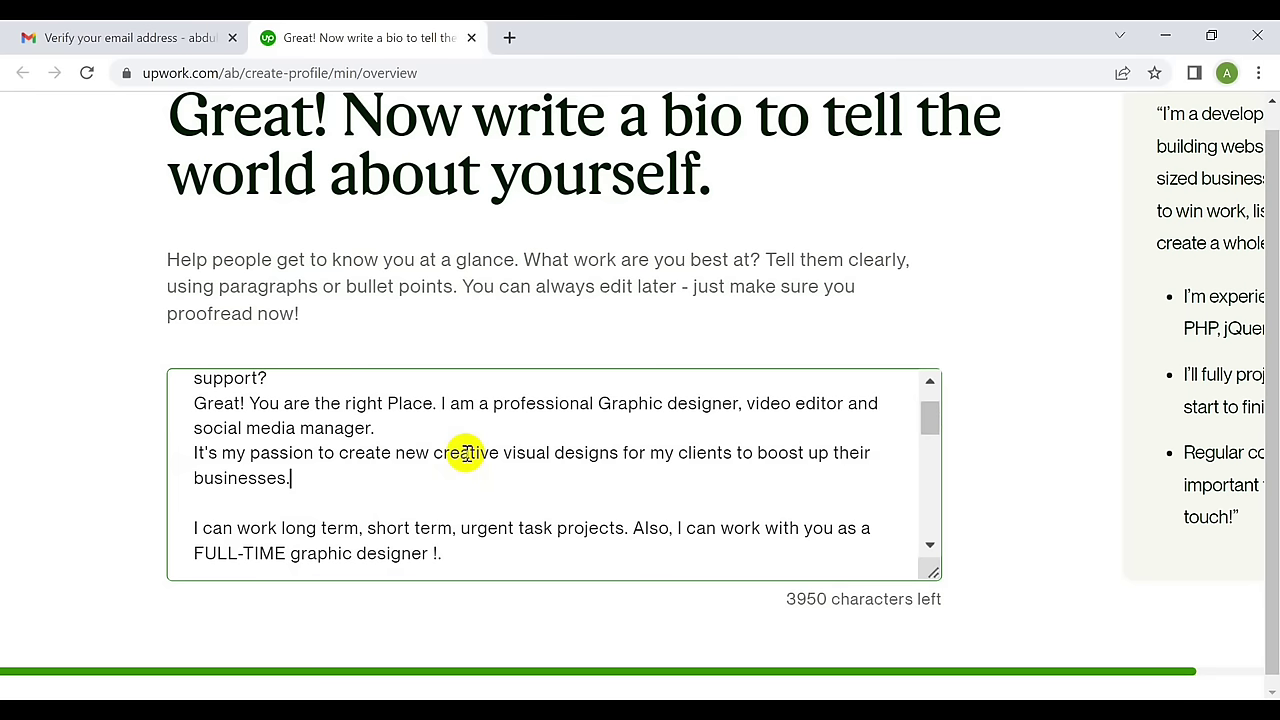
left_click(931, 428)
left_click_drag(931, 428, 928, 440)
left_click_drag(190, 438, 362, 439)
left_click(363, 439)
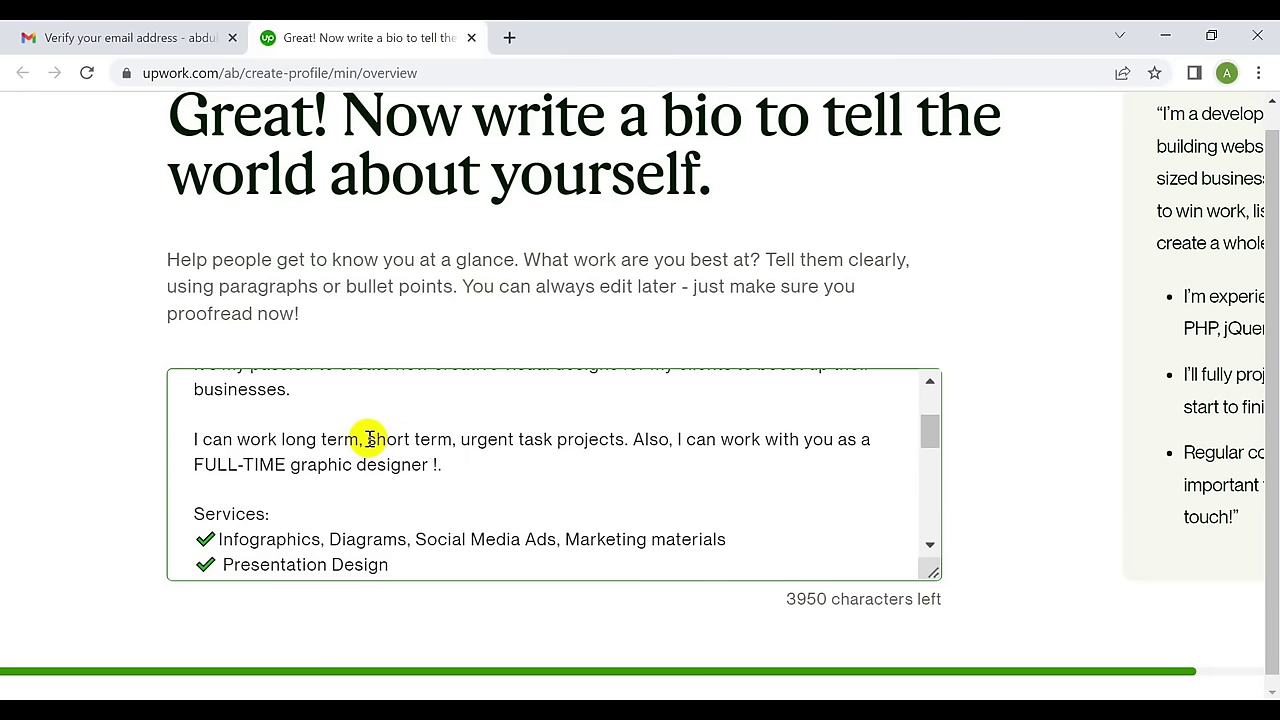
left_click_drag(369, 439, 458, 440)
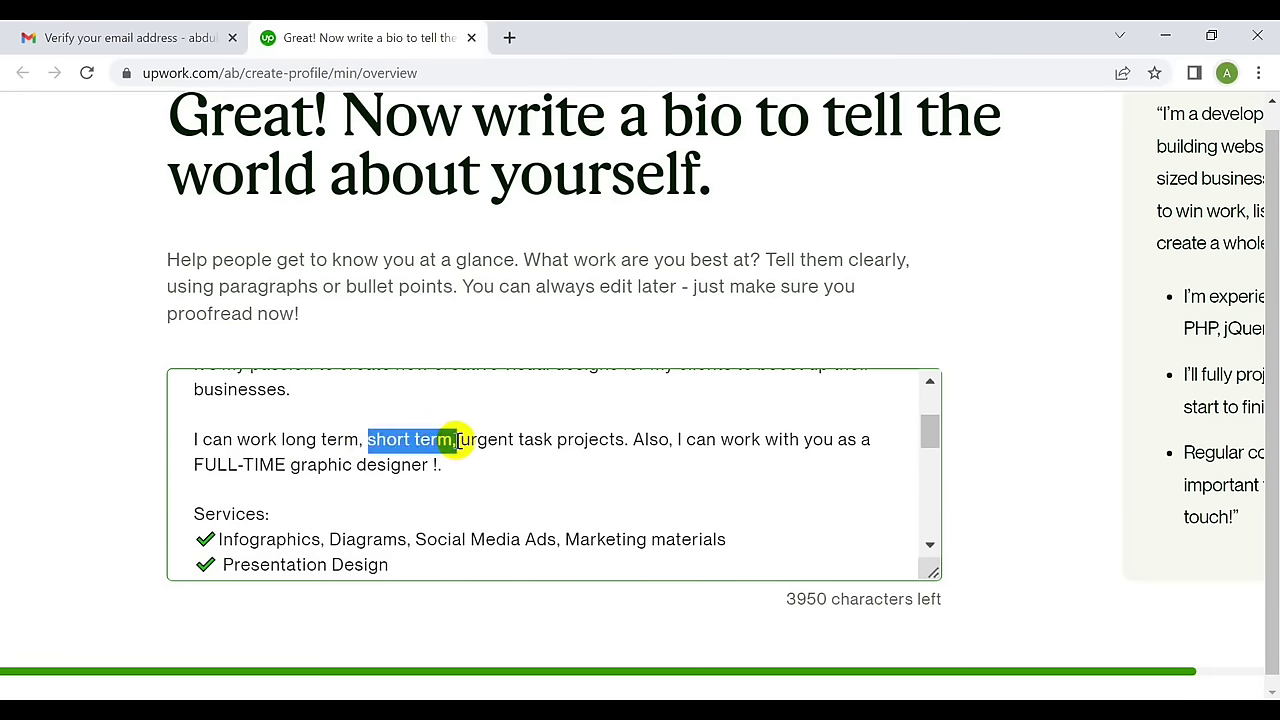
left_click(458, 440)
left_click_drag(458, 439, 585, 458)
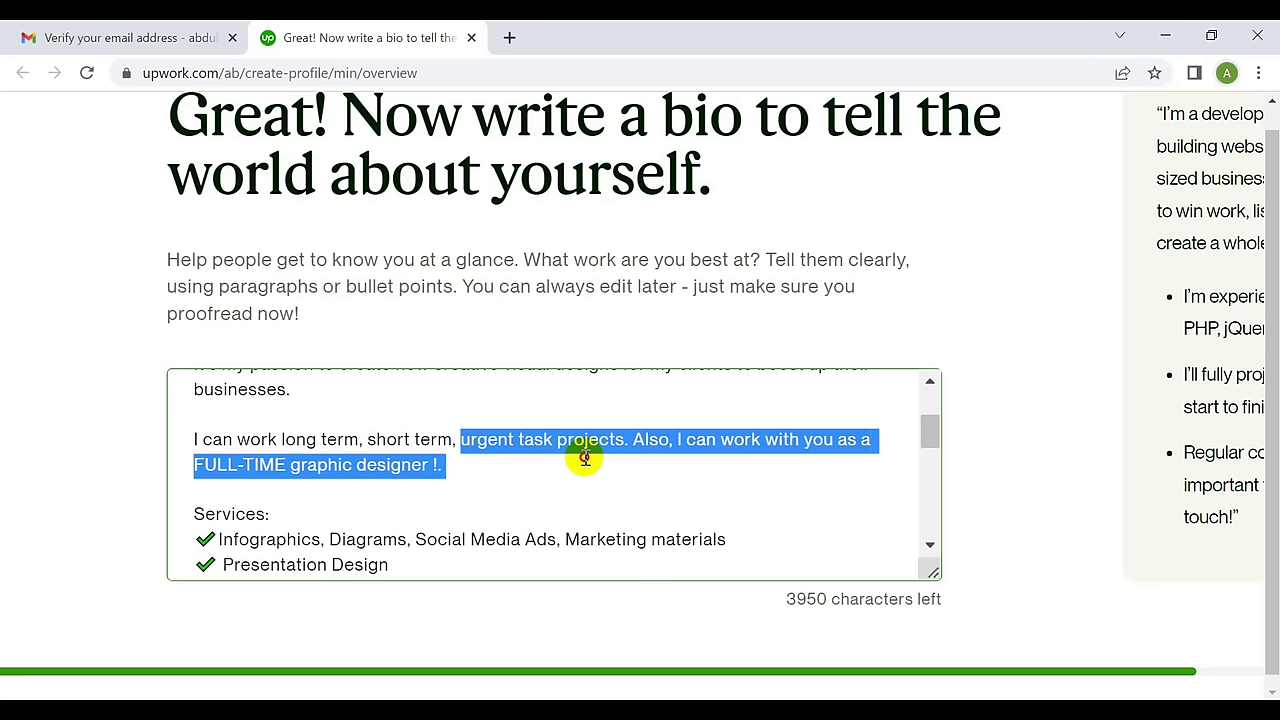
left_click(585, 458)
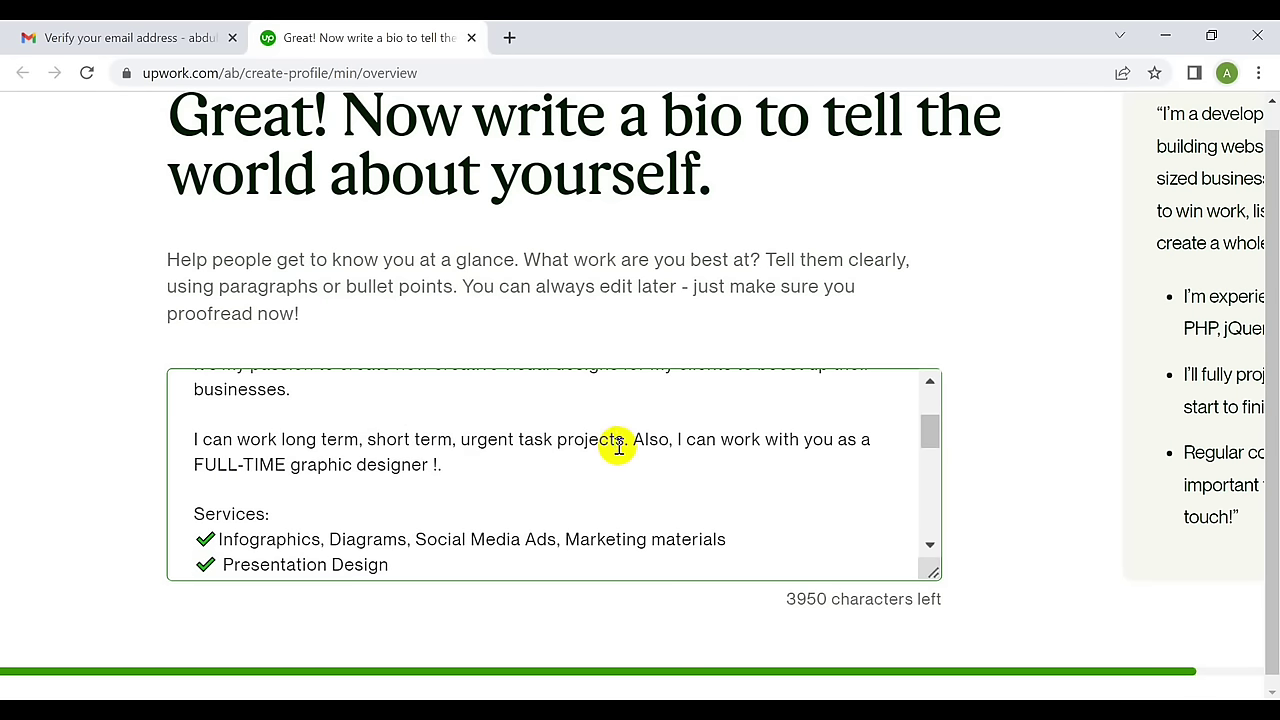
left_click(616, 445)
left_click(926, 436)
left_click_drag(926, 436, 924, 453)
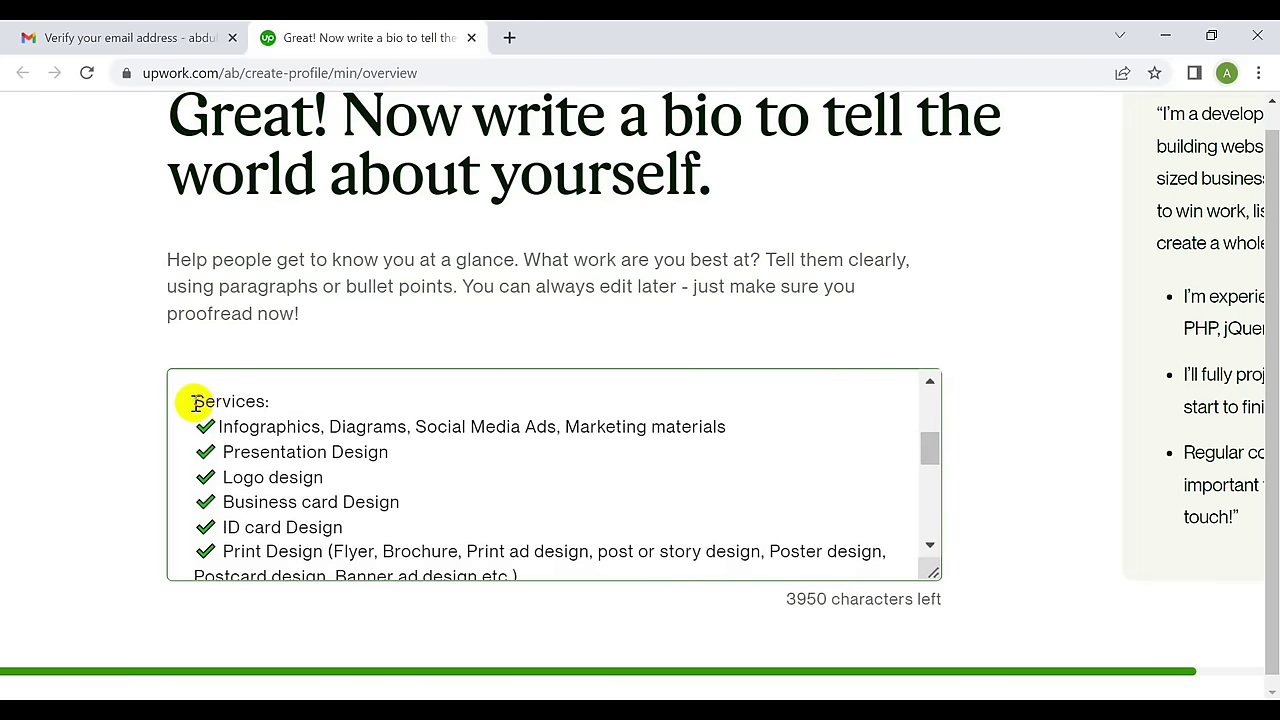
left_click_drag(195, 402, 367, 470)
left_click(367, 470)
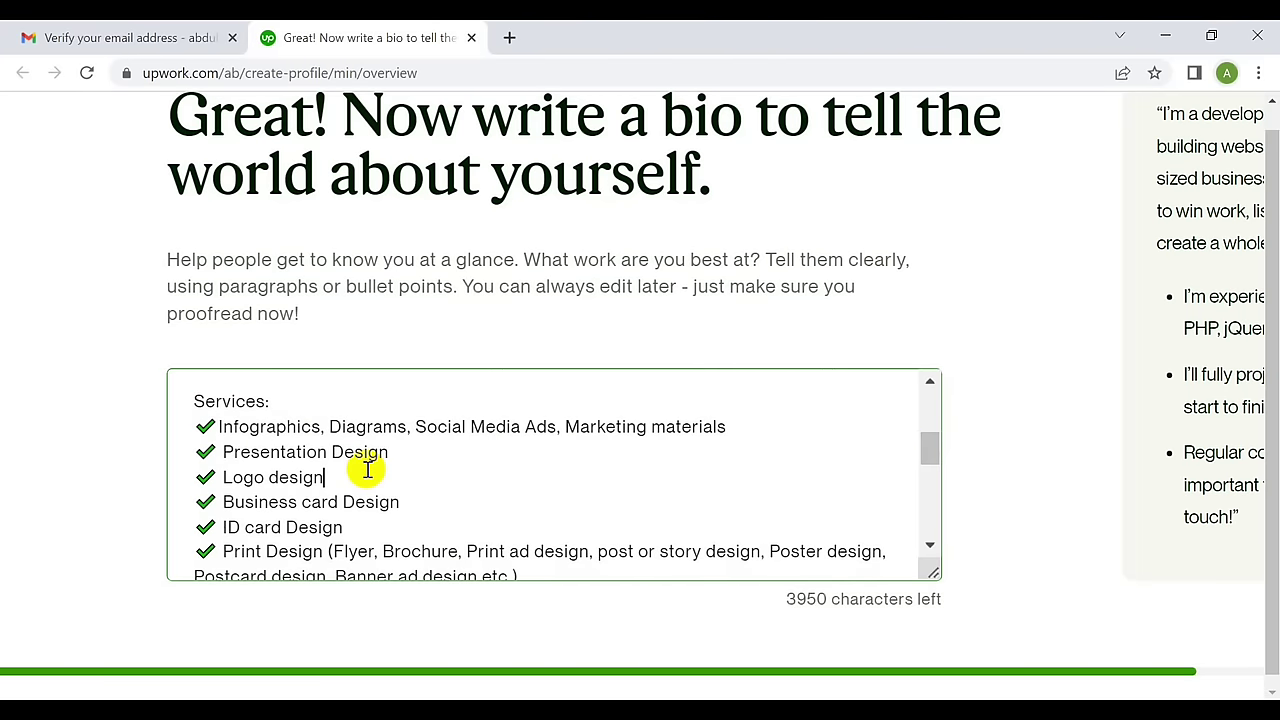
left_click_drag(214, 425, 325, 427)
Review the bio's Infographics and tools list down to Canva.
left_click(325, 427)
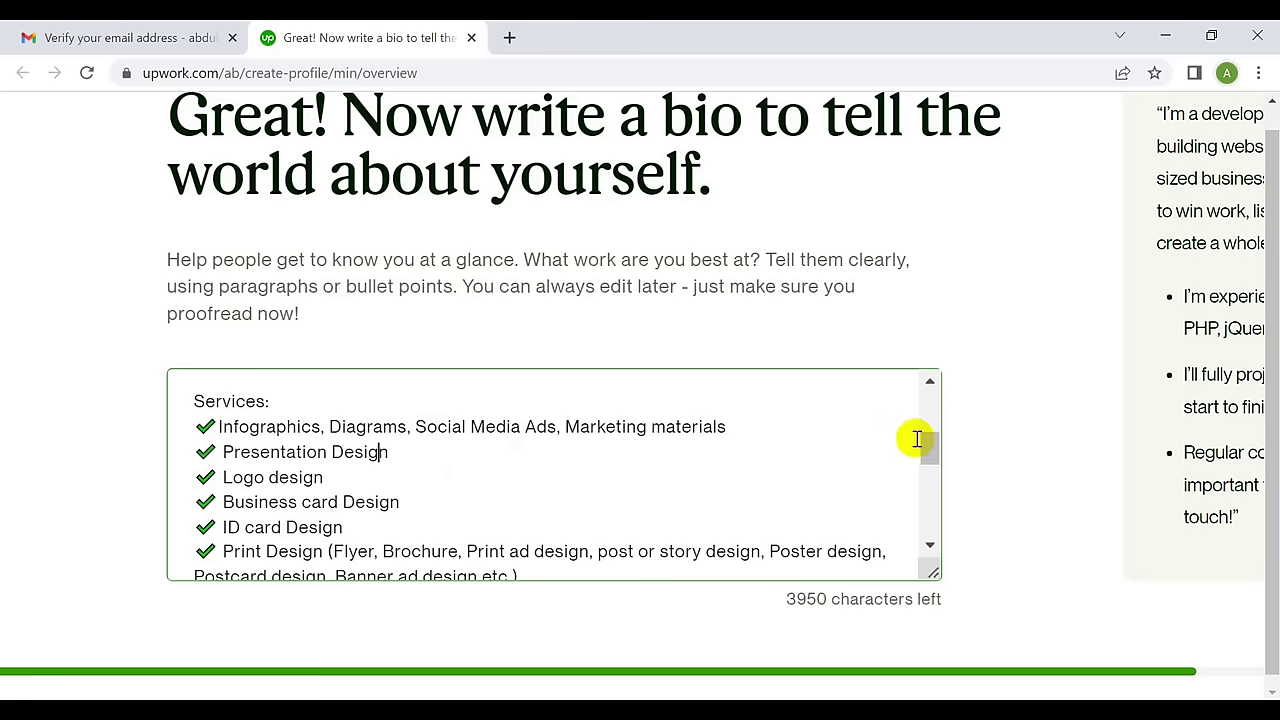
left_click_drag(924, 444, 922, 482)
left_click_drag(200, 418, 365, 513)
left_click(365, 513)
left_click_drag(931, 478, 937, 484)
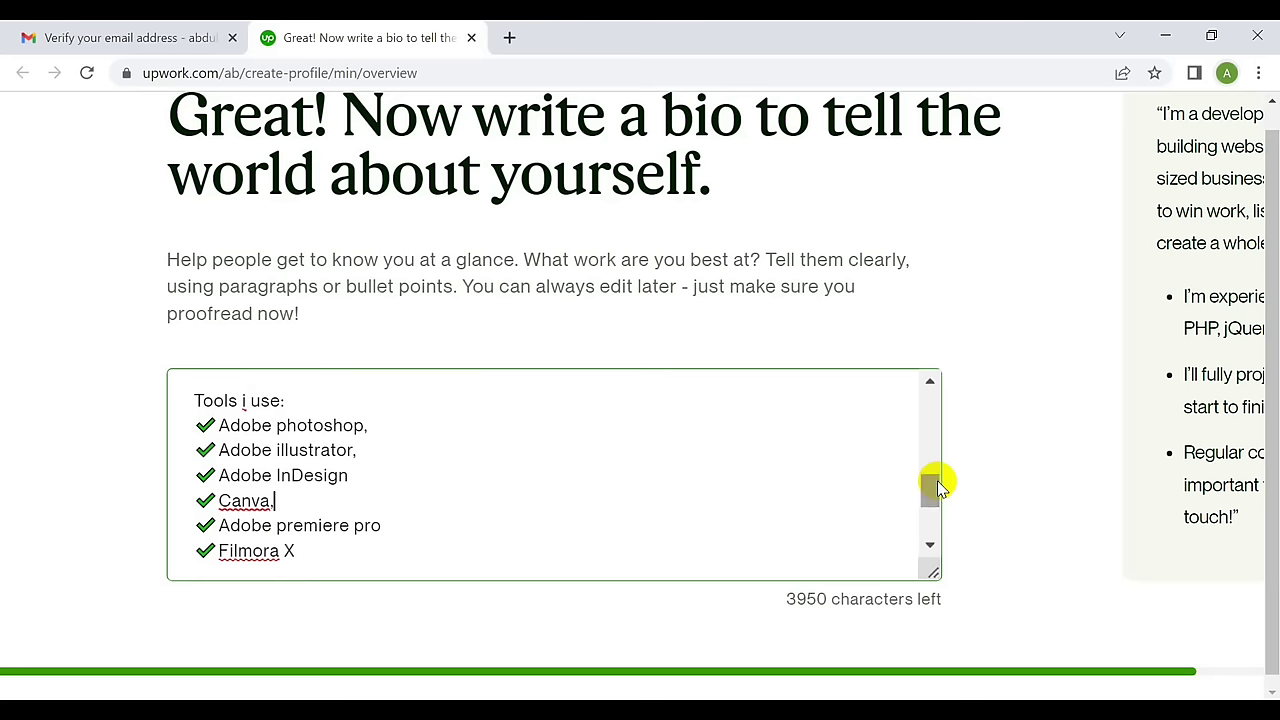
left_click_drag(929, 489, 914, 519)
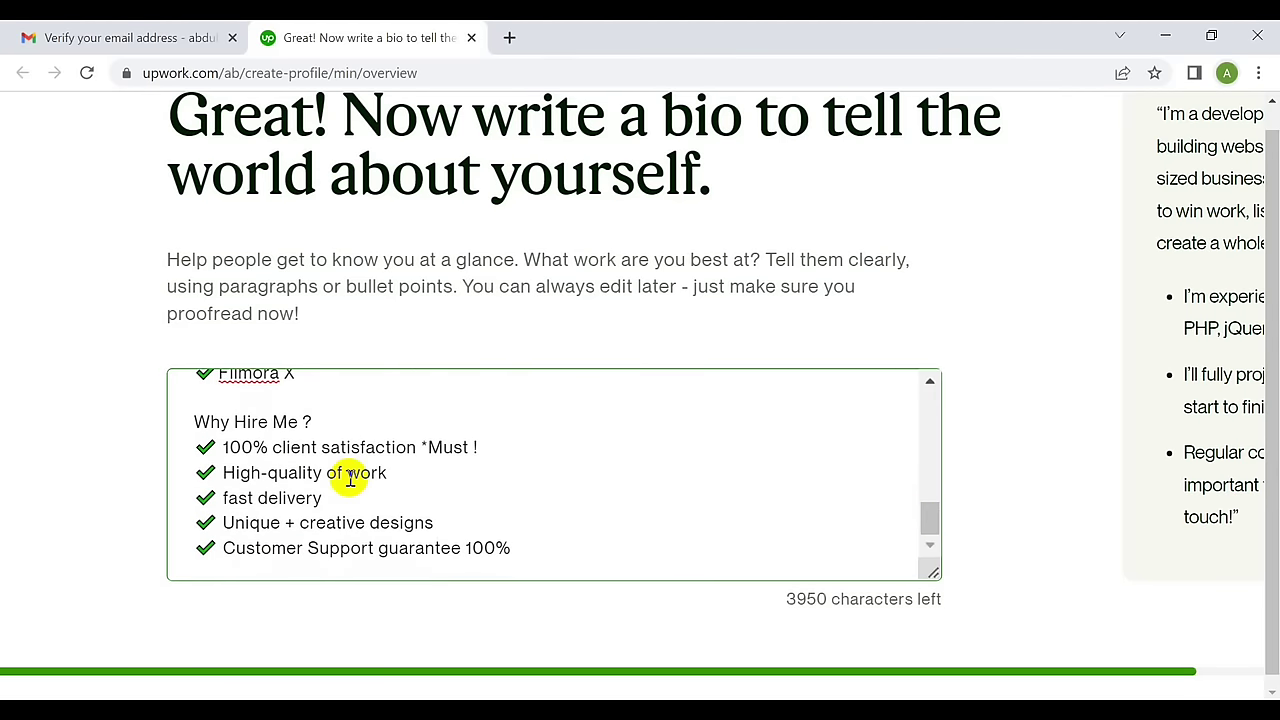
Review the Why Hire Me section, including 100% client satisfaction and Unique + creative designs.
left_click_drag(196, 425, 337, 423)
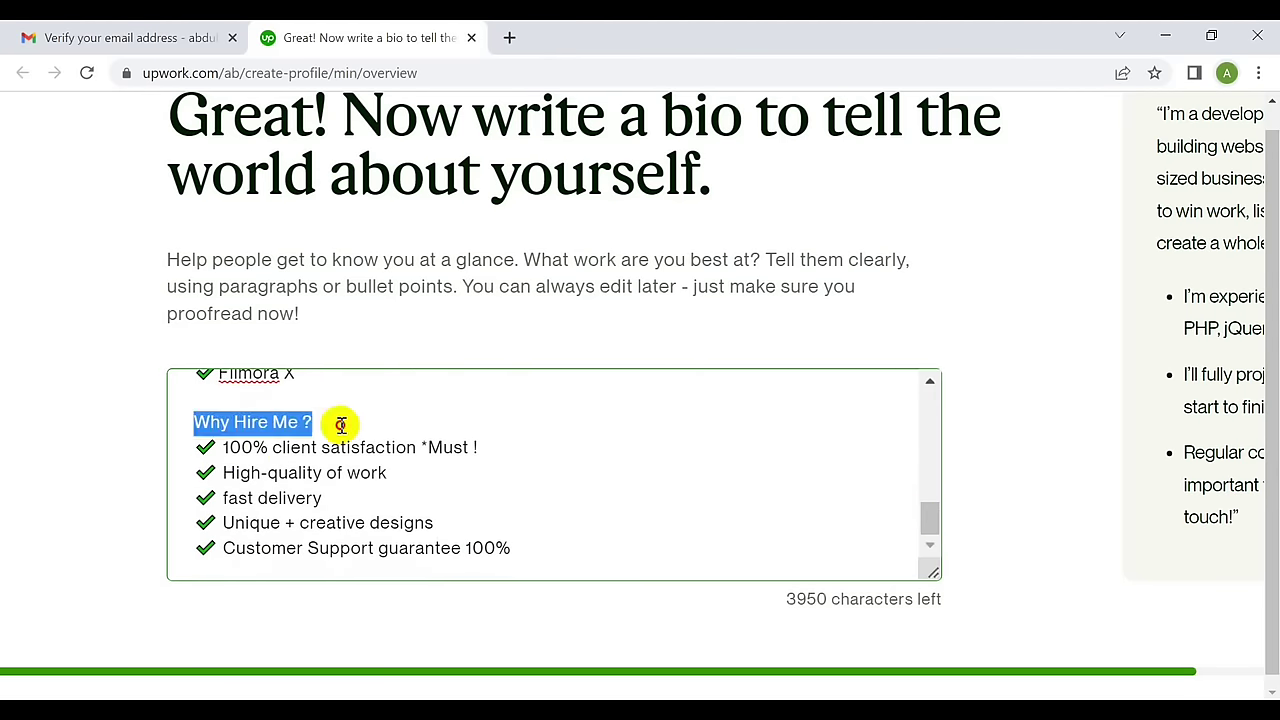
left_click(341, 425)
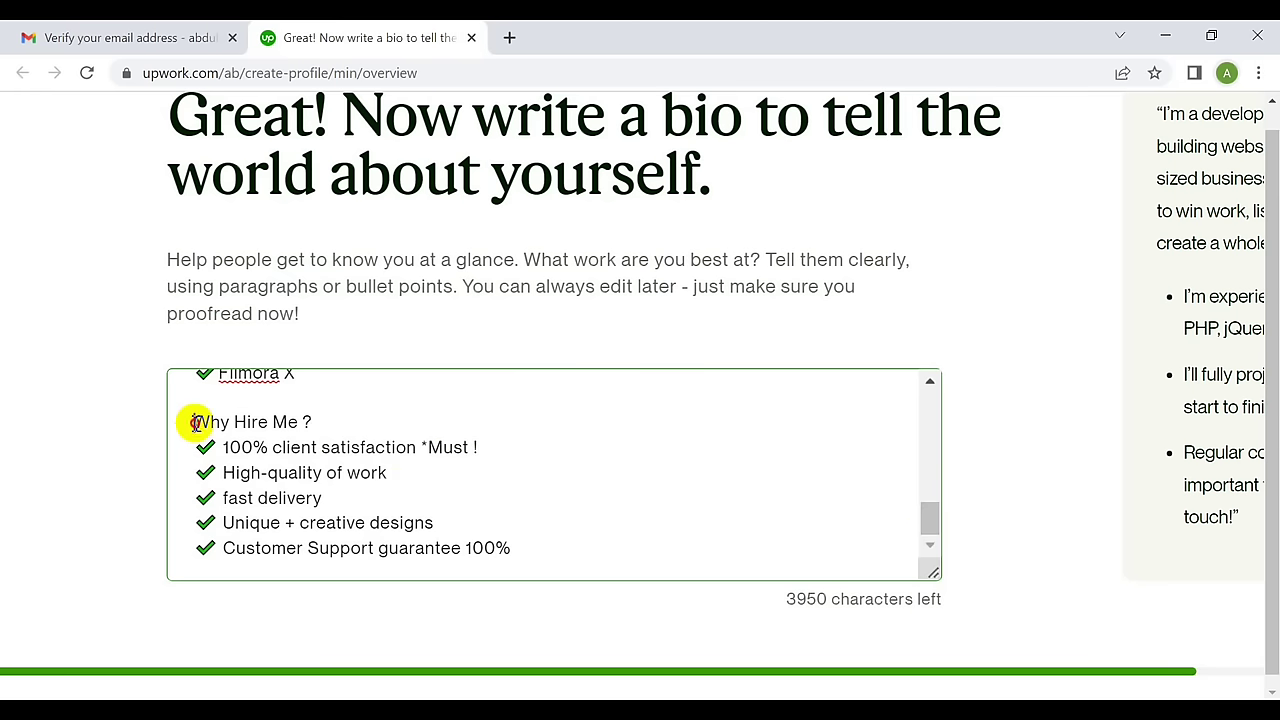
left_click_drag(196, 422, 307, 423)
left_click(307, 423)
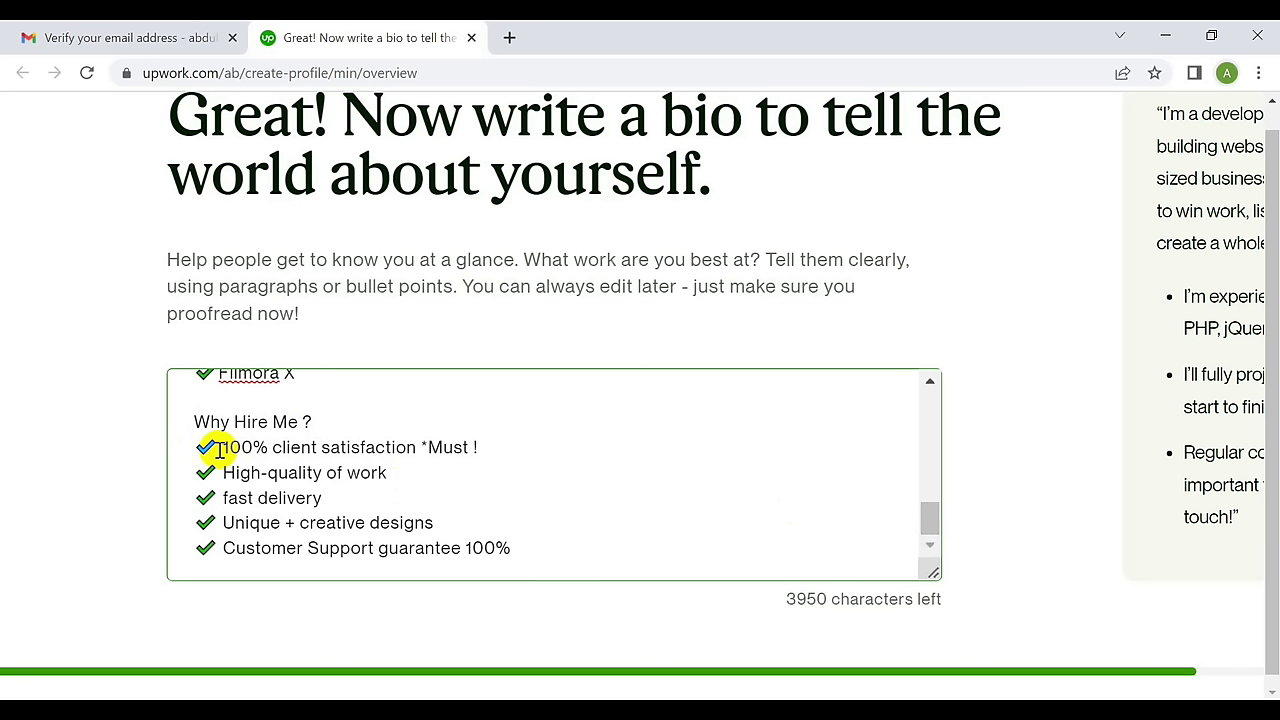
left_click_drag(219, 450, 246, 449)
left_click(428, 450)
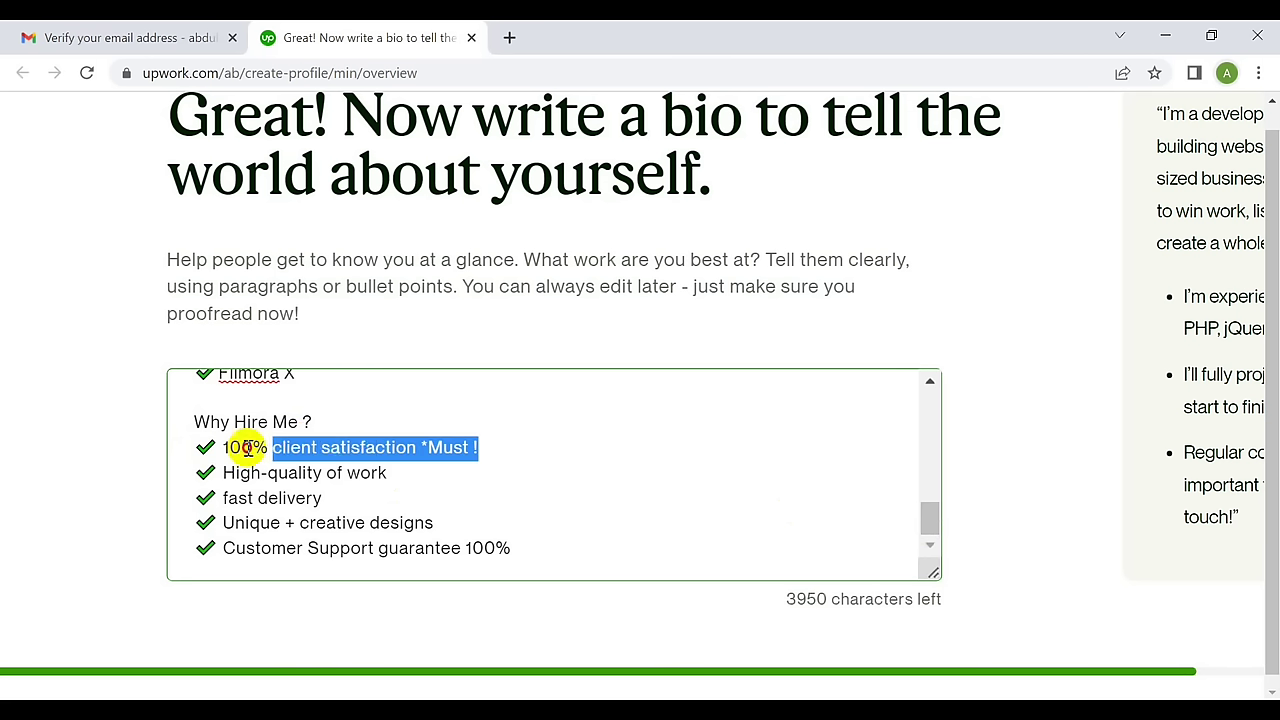
left_click(242, 446)
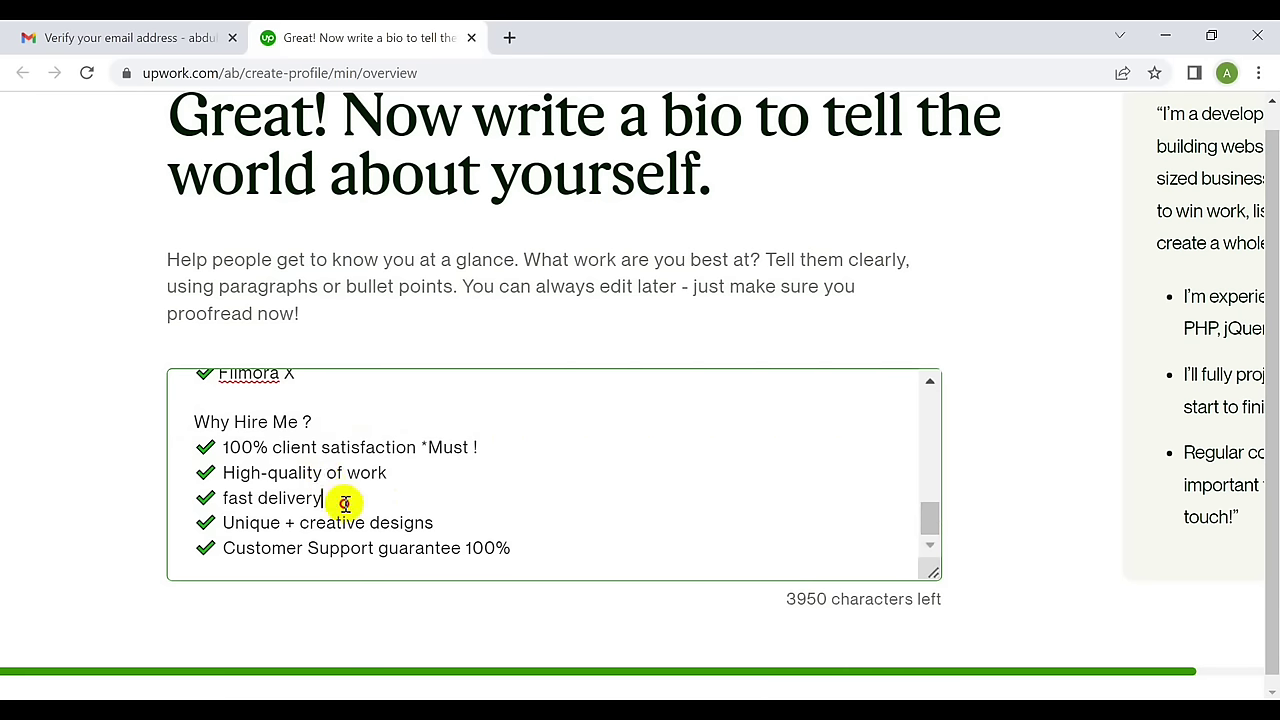
left_click_drag(219, 533, 442, 528)
left_click(442, 528)
Zoom the page out, then save the bio and continue to area of work.
left_click_drag(929, 518, 929, 438)
left_click_drag(905, 480, 914, 554)
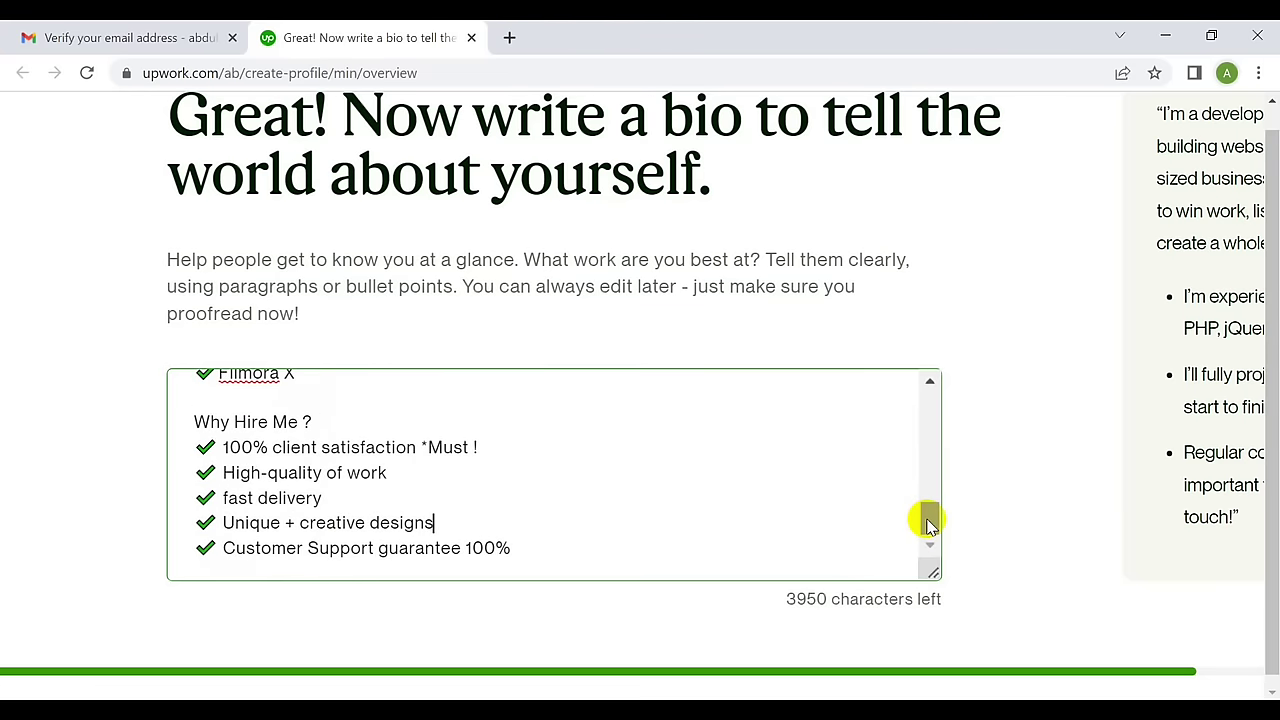
left_click_drag(929, 508, 929, 389)
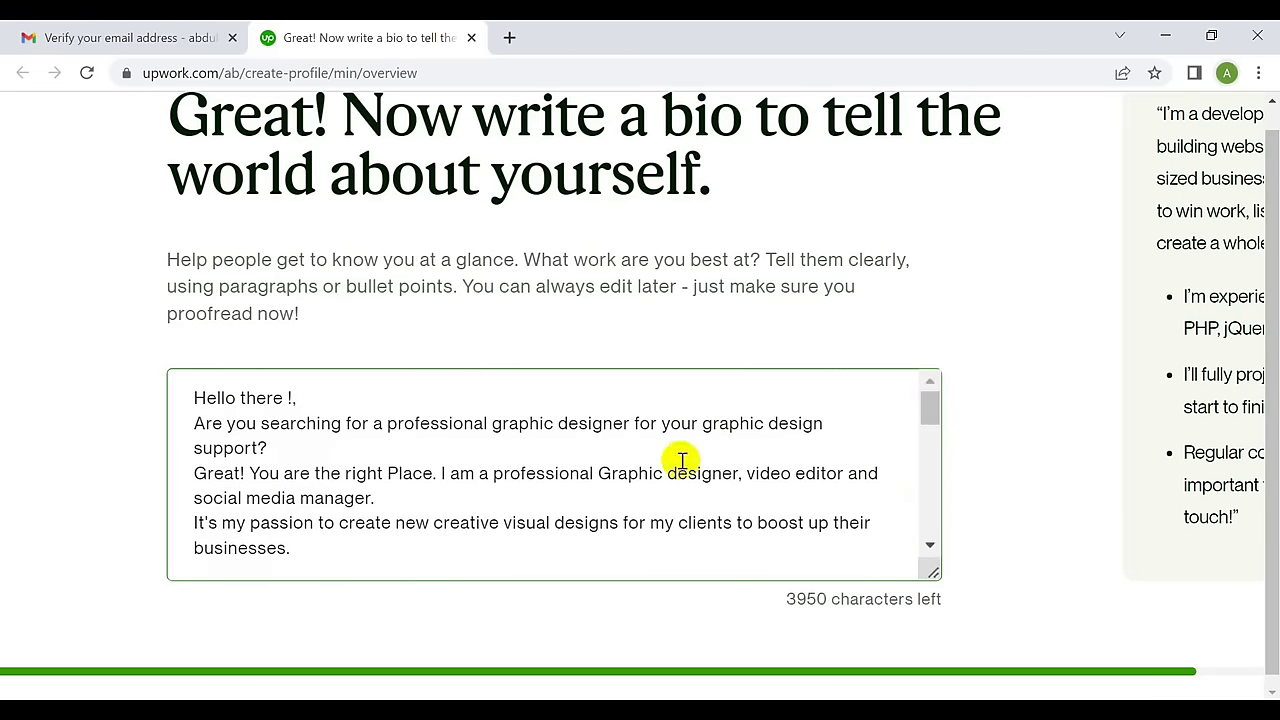
key("ctrl+minus")
left_click_drag(800, 437, 780, 591)
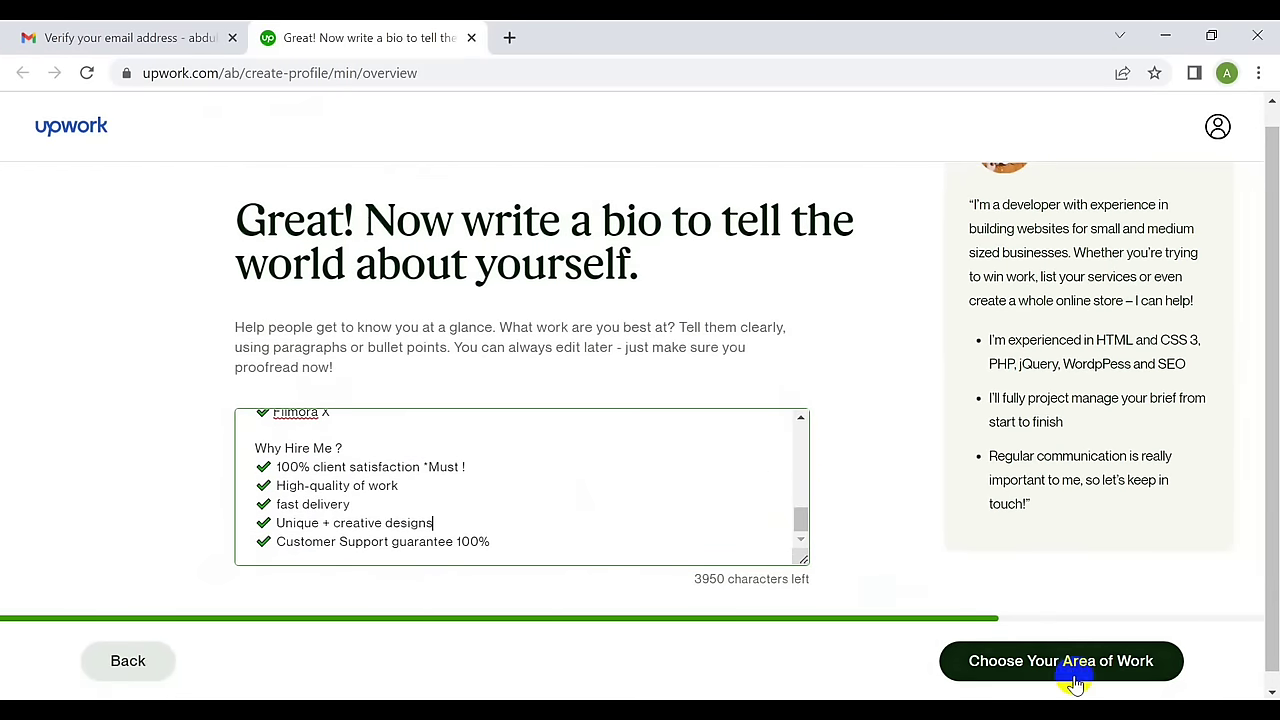
left_click(1107, 675)
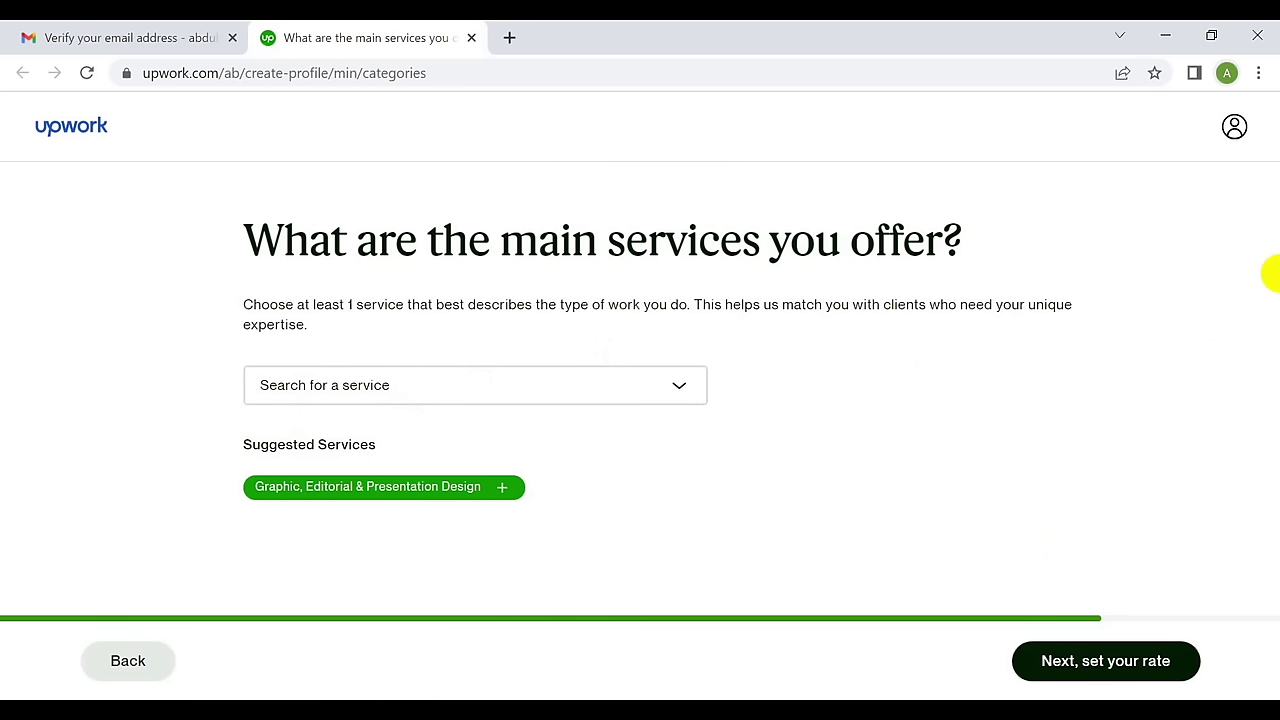
Select Graphic, Editorial & Presentation Design as a service and browse the service categories.
left_click(501, 485)
left_click(652, 395)
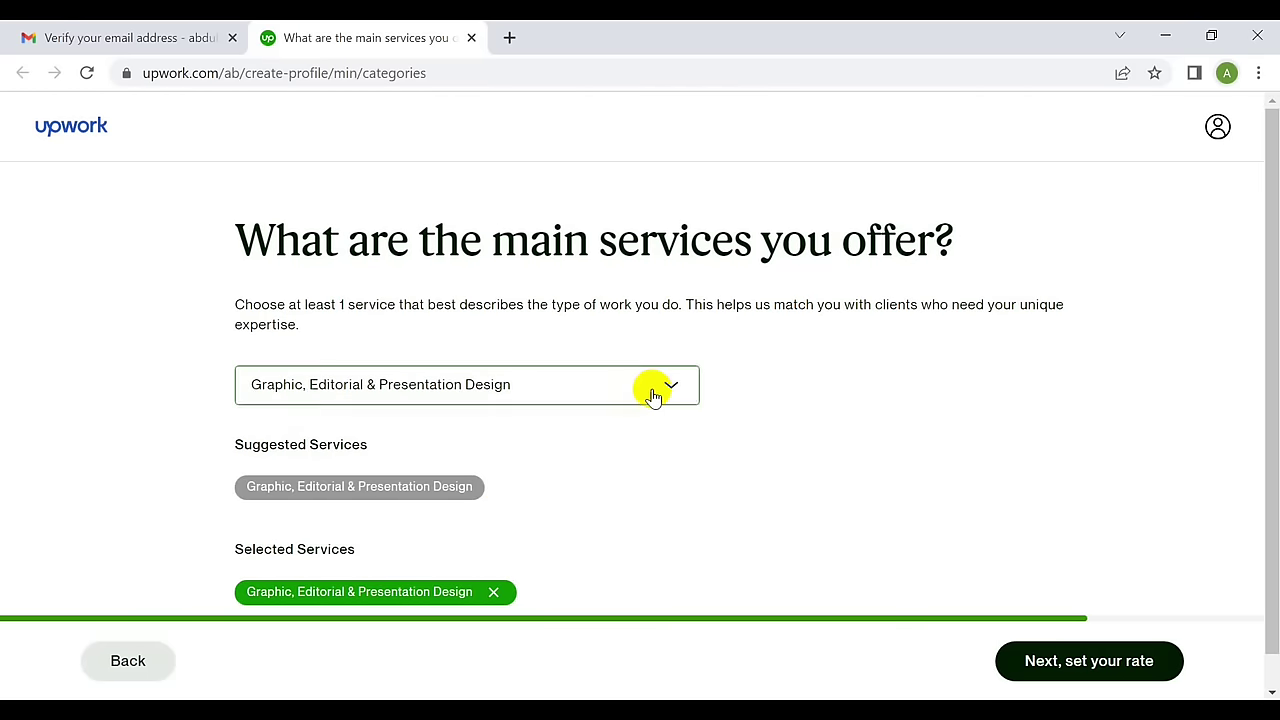
mouse_move(606, 466)
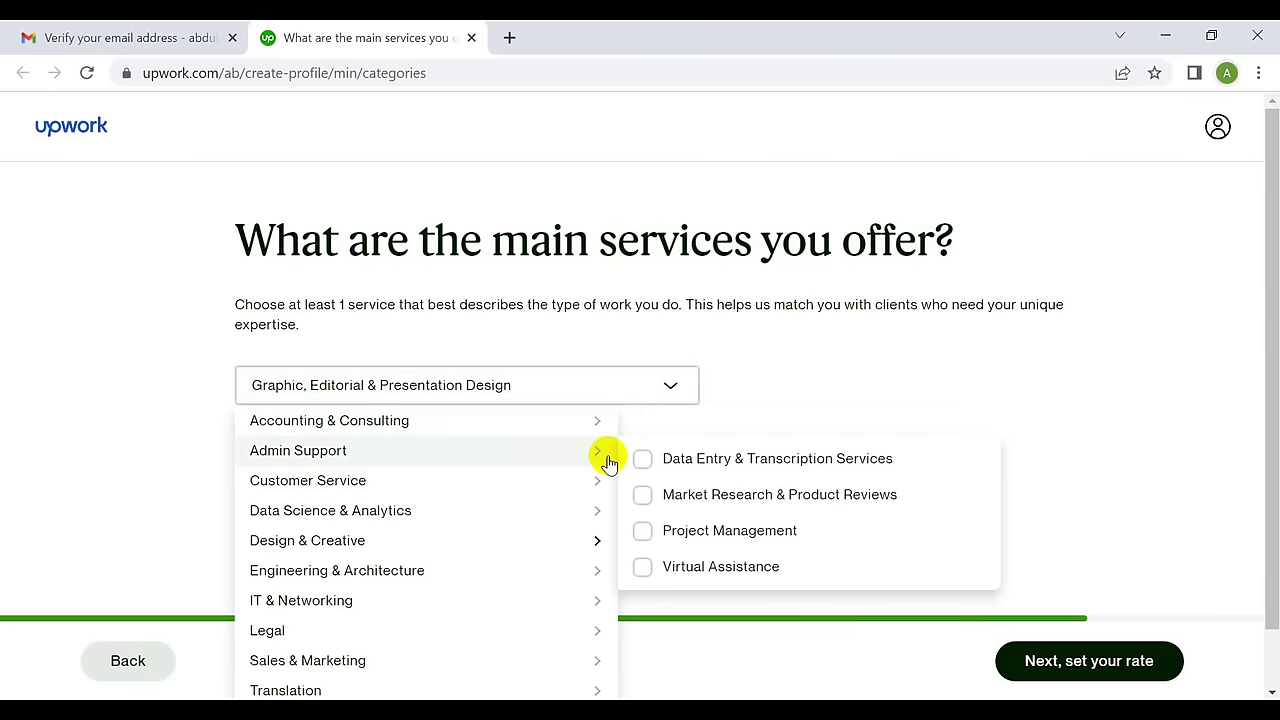
mouse_move(373, 540)
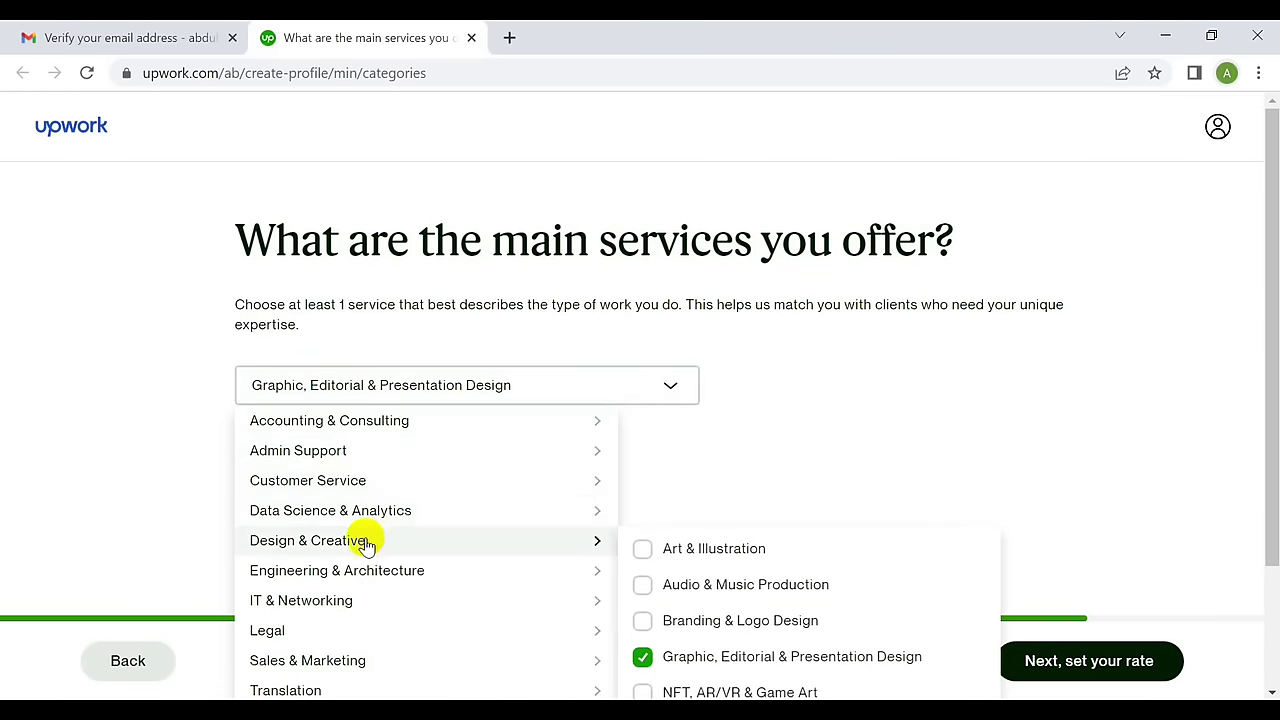
mouse_move(380, 570)
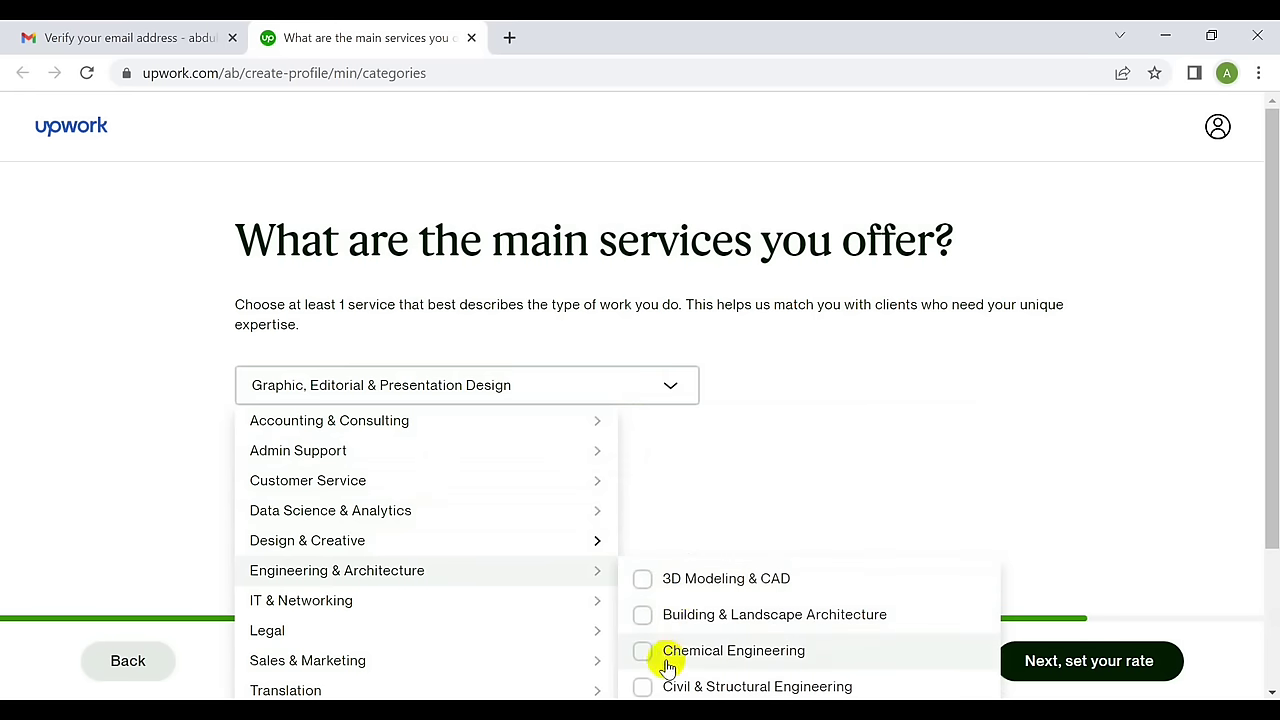
scroll(1266, 500, "down", 1)
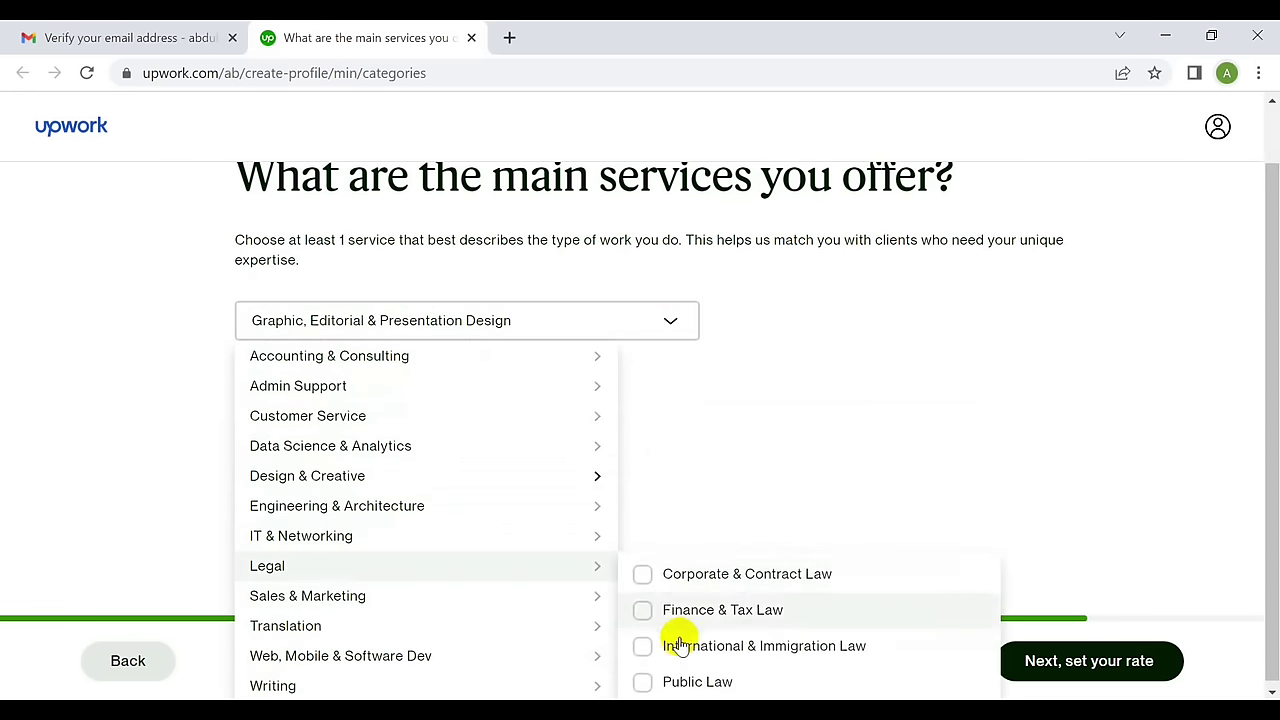
mouse_move(335, 626)
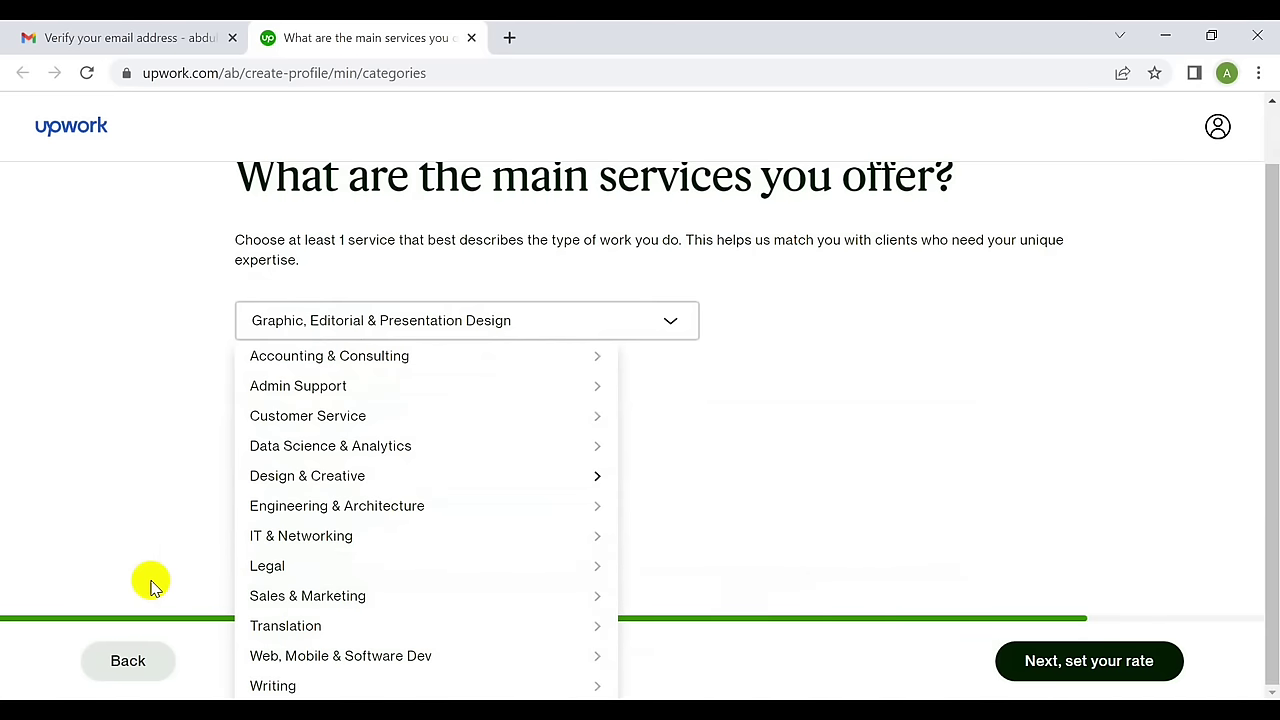
mouse_move(312, 470)
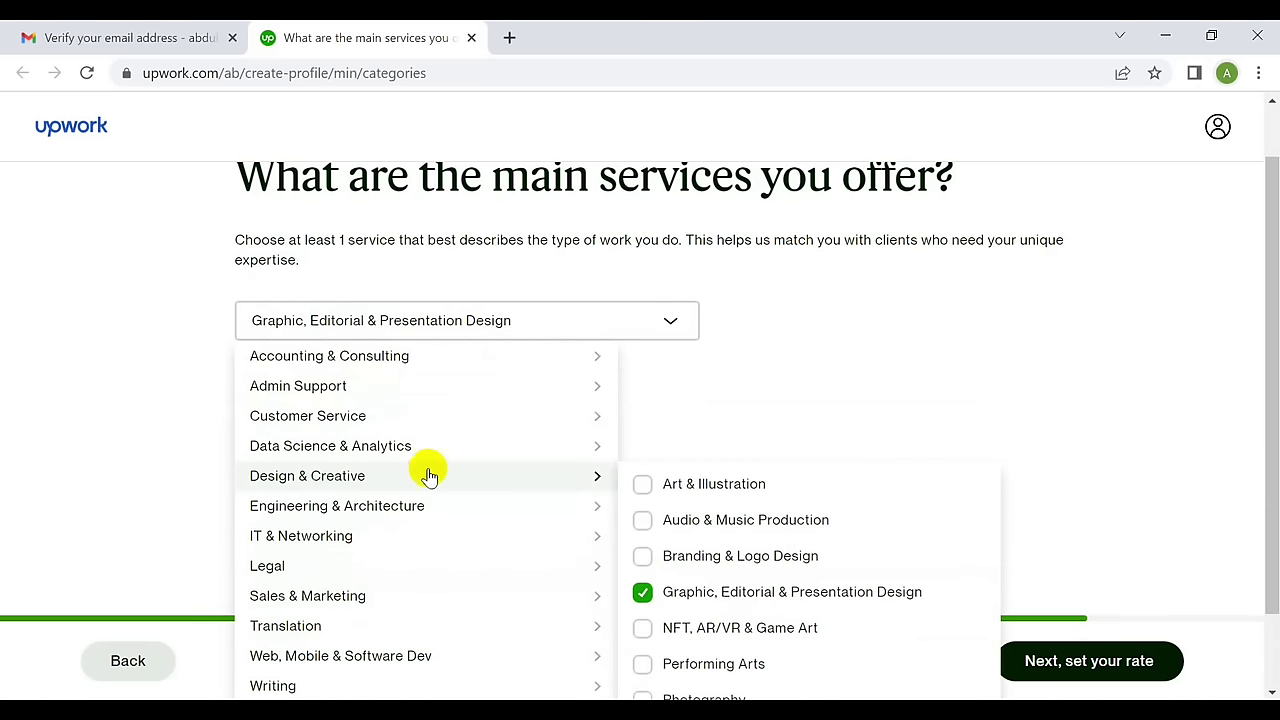
Add Art & Illustration and Branding & Logo Design as services.
left_click(641, 490)
left_click(644, 558)
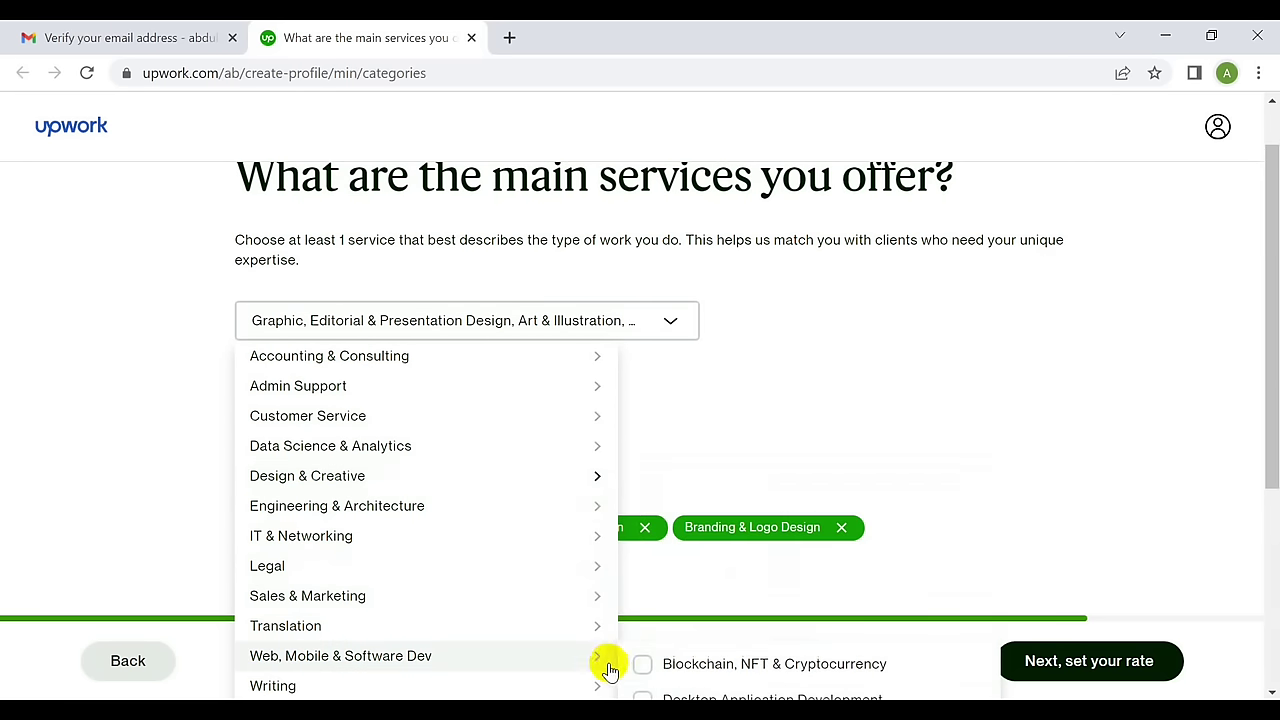
mouse_move(487, 546)
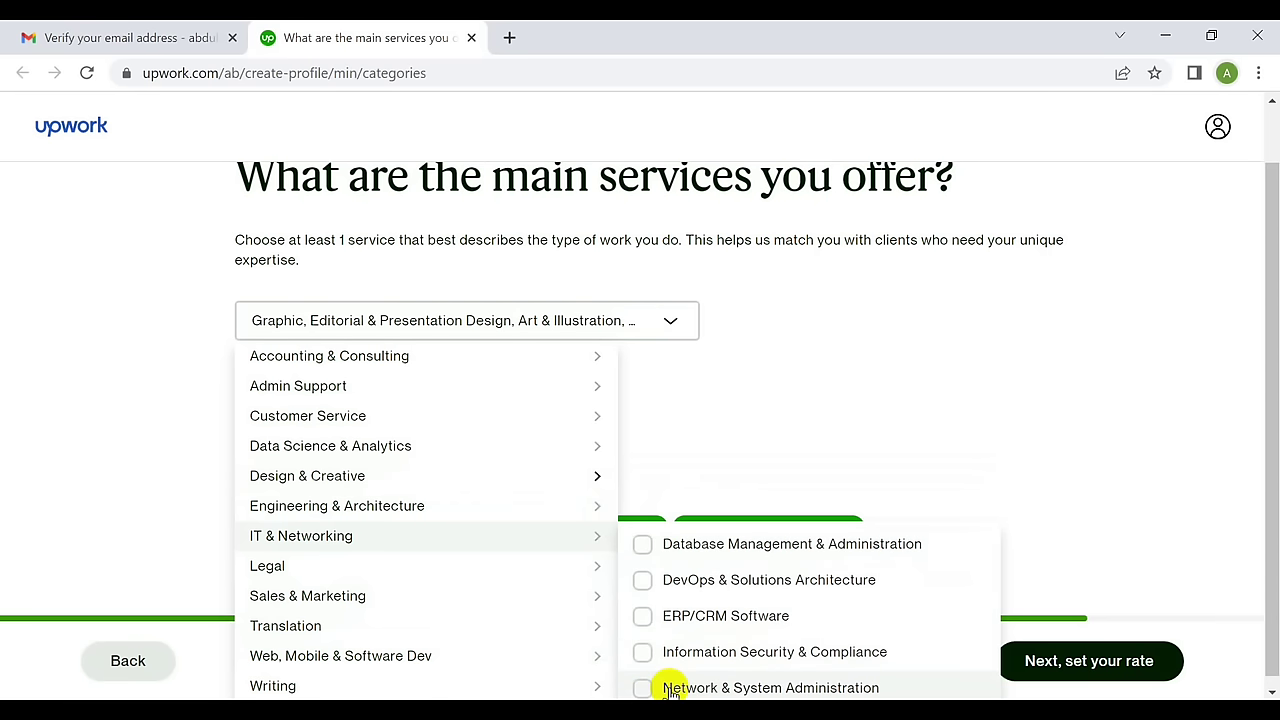
mouse_move(528, 660)
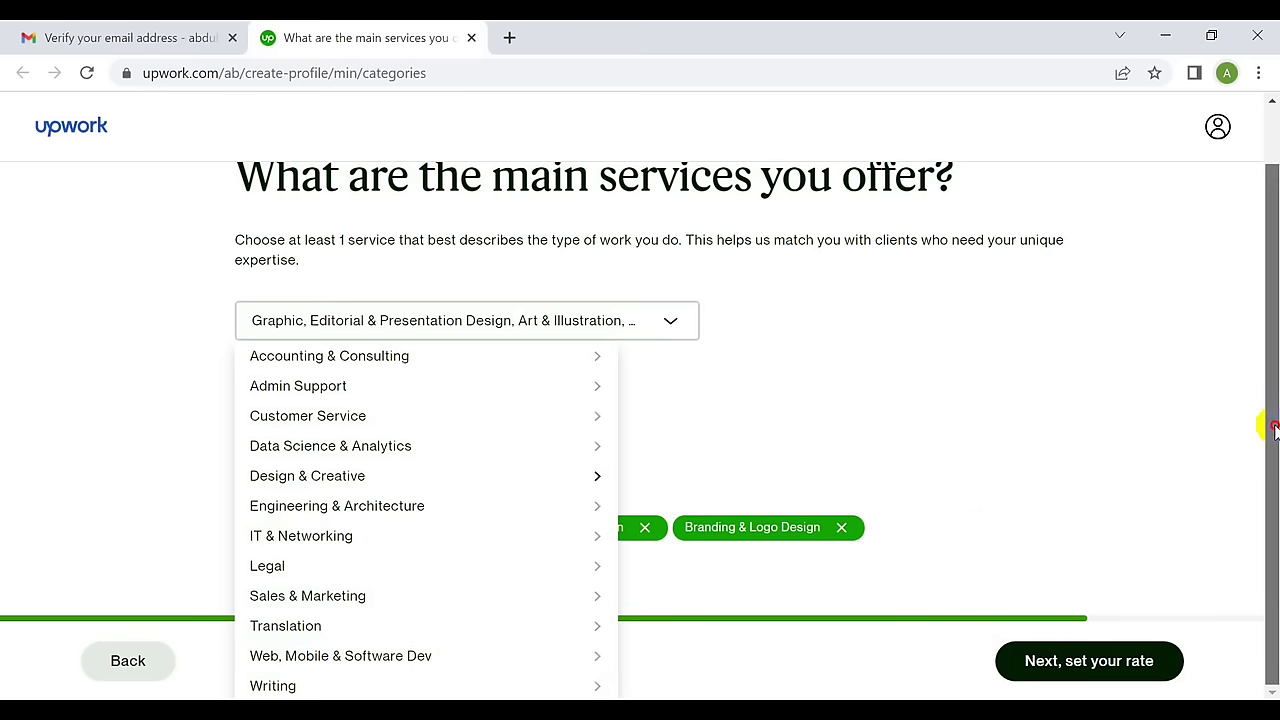
mouse_move(414, 660)
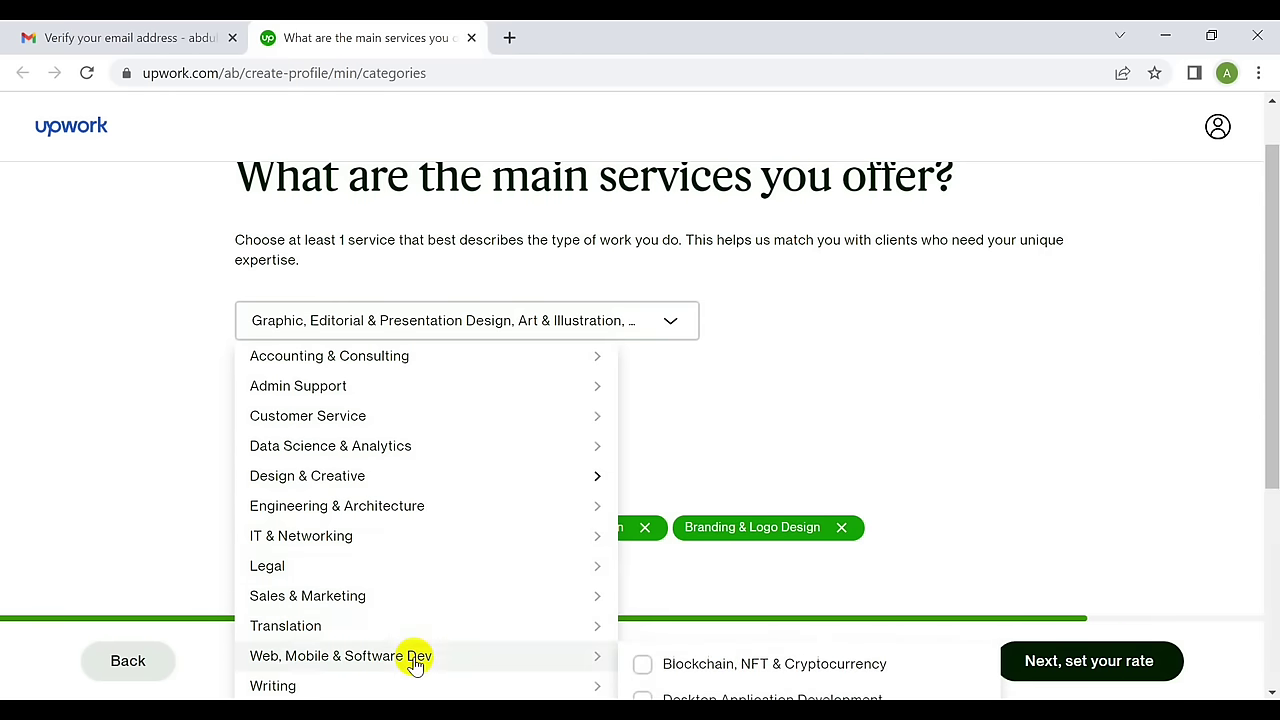
mouse_move(372, 374)
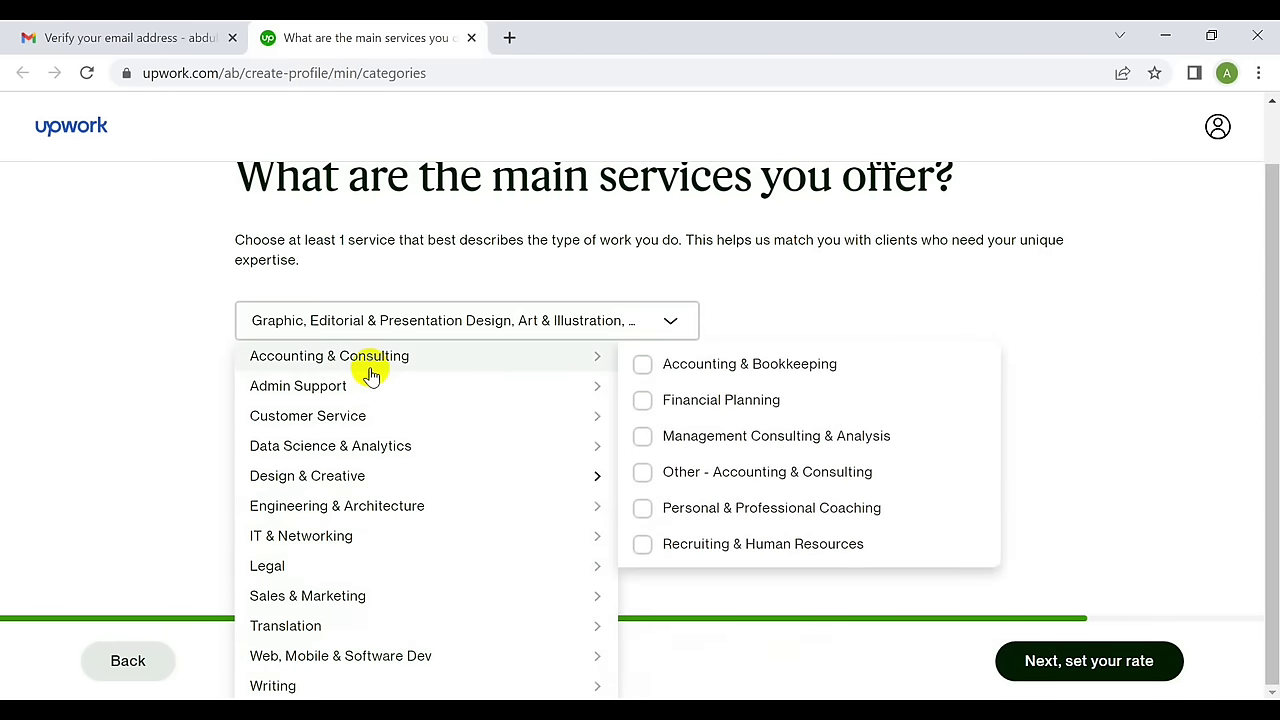
mouse_move(352, 456)
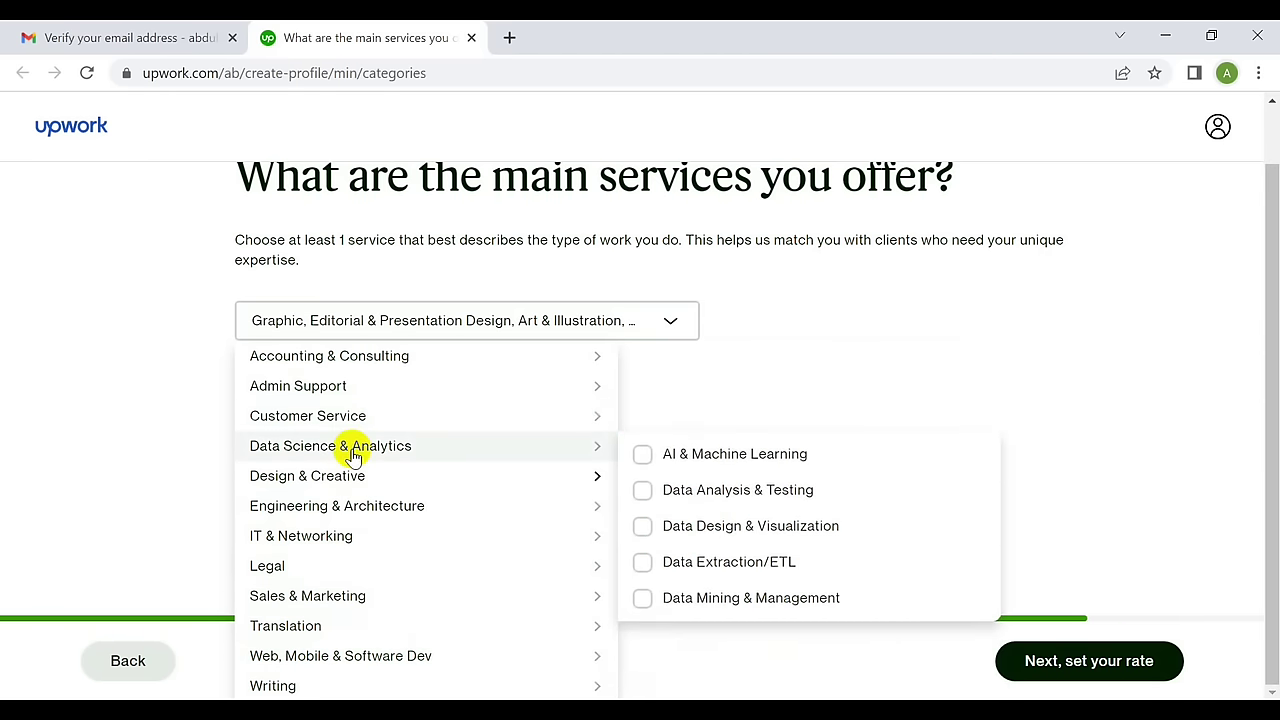
mouse_move(338, 486)
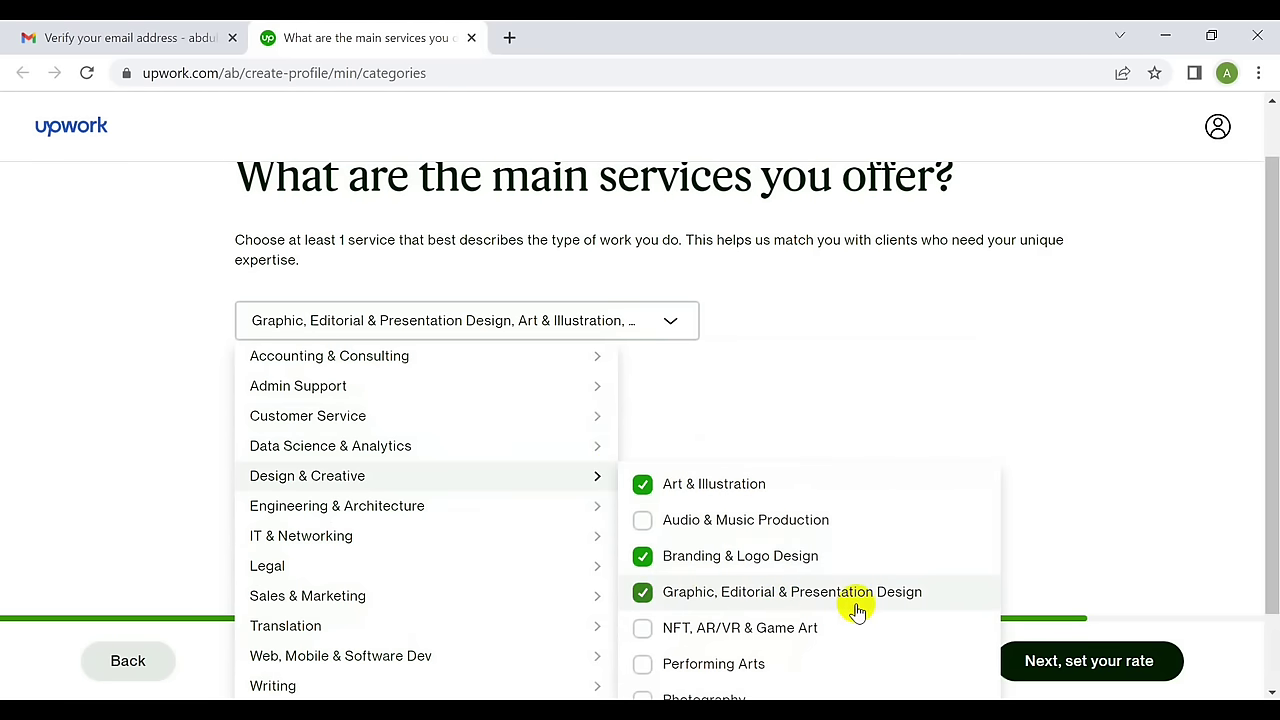
Close the service list and save the three services to continue to the rate.
left_click(794, 406)
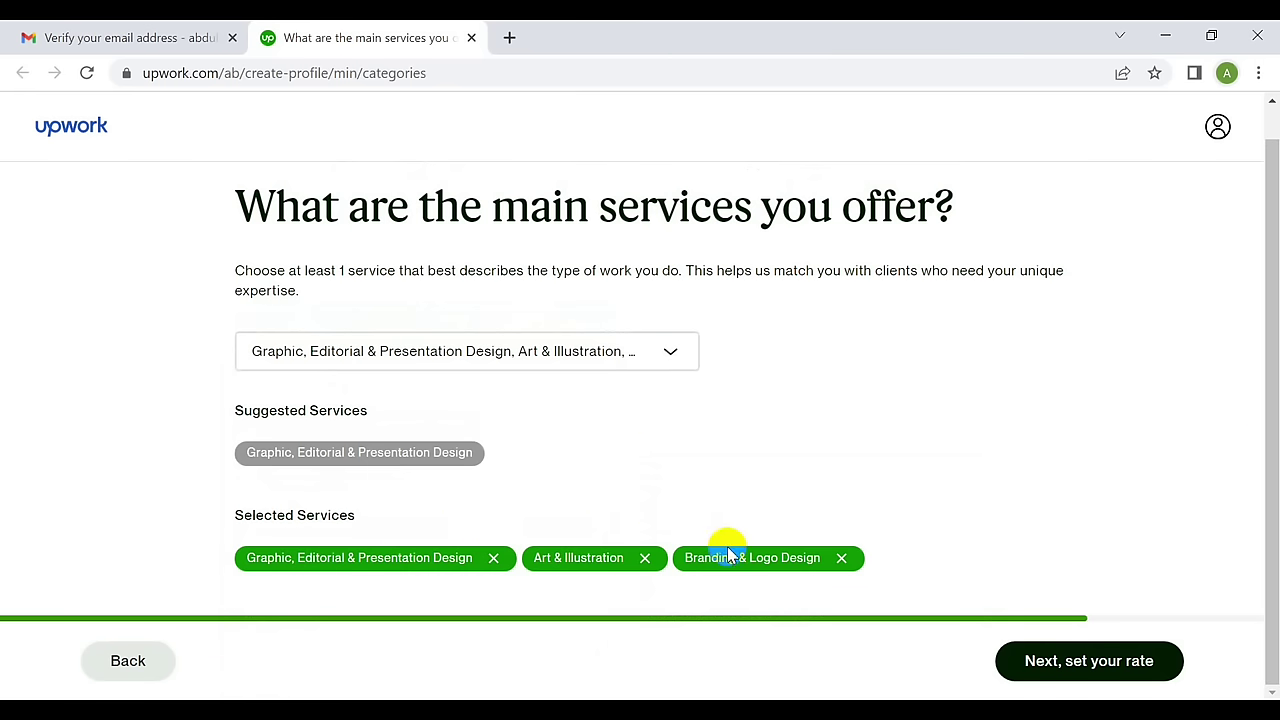
left_click(508, 348)
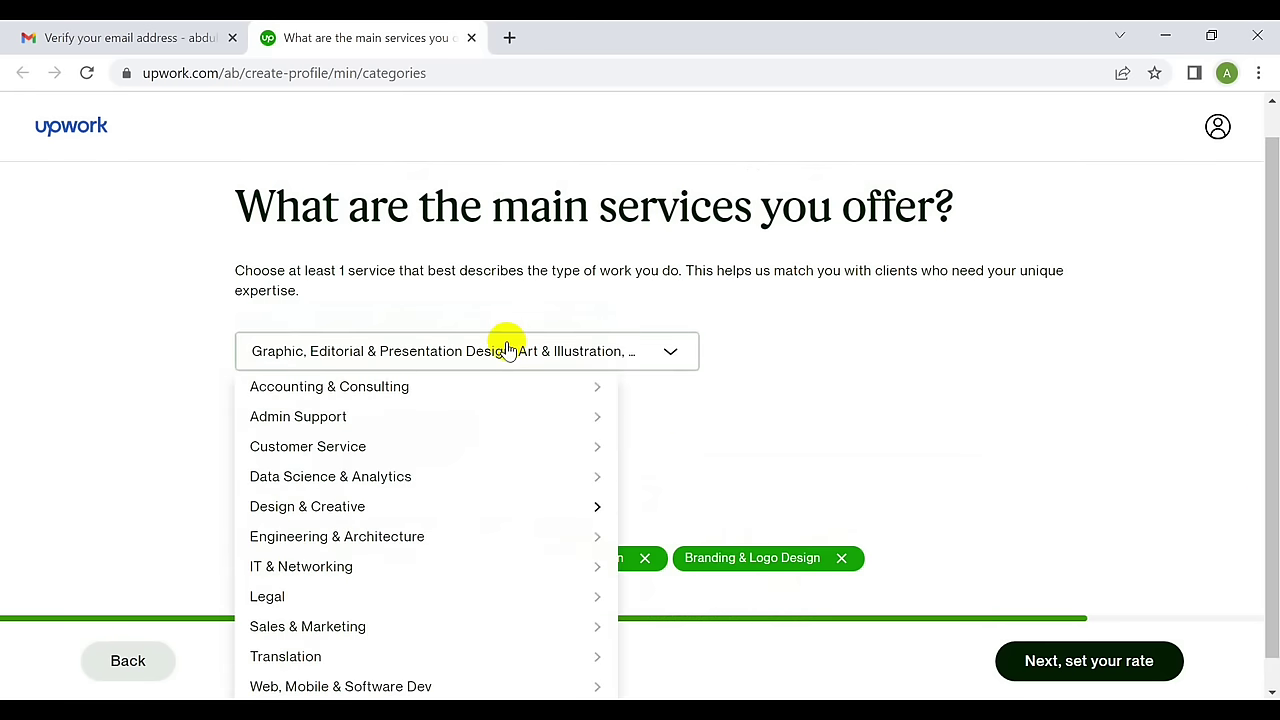
left_click(508, 348)
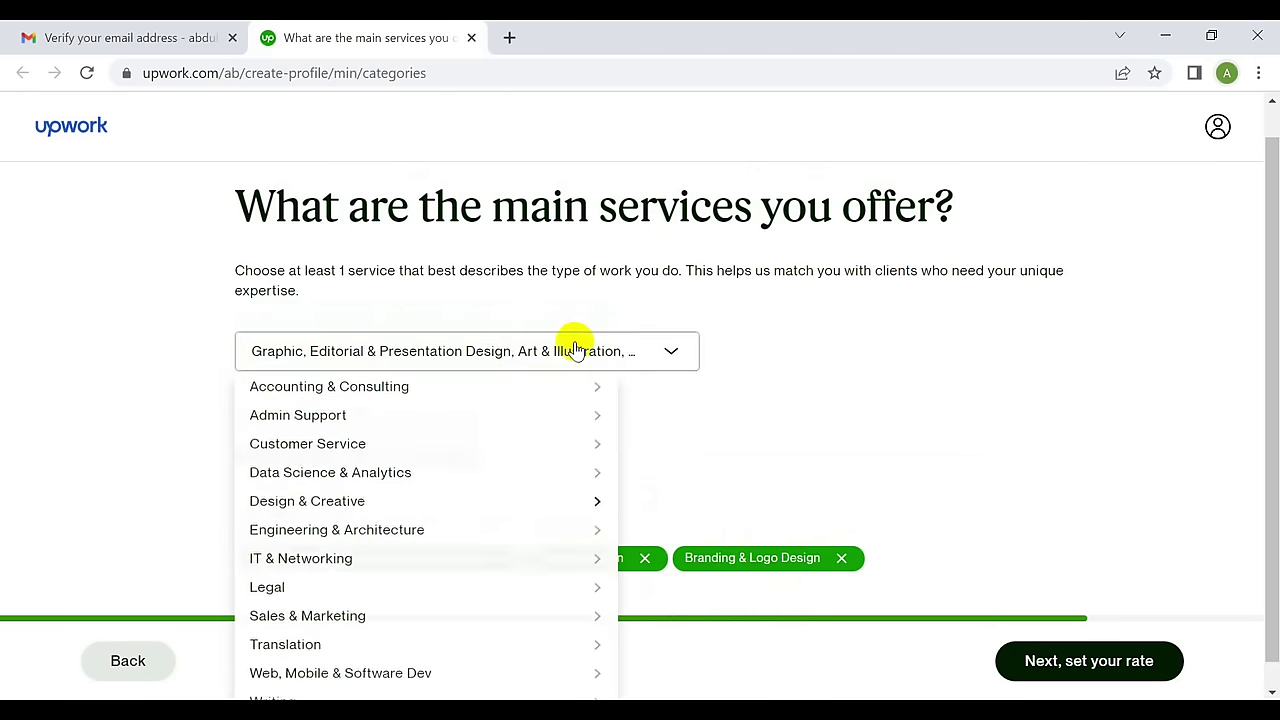
left_click(1095, 660)
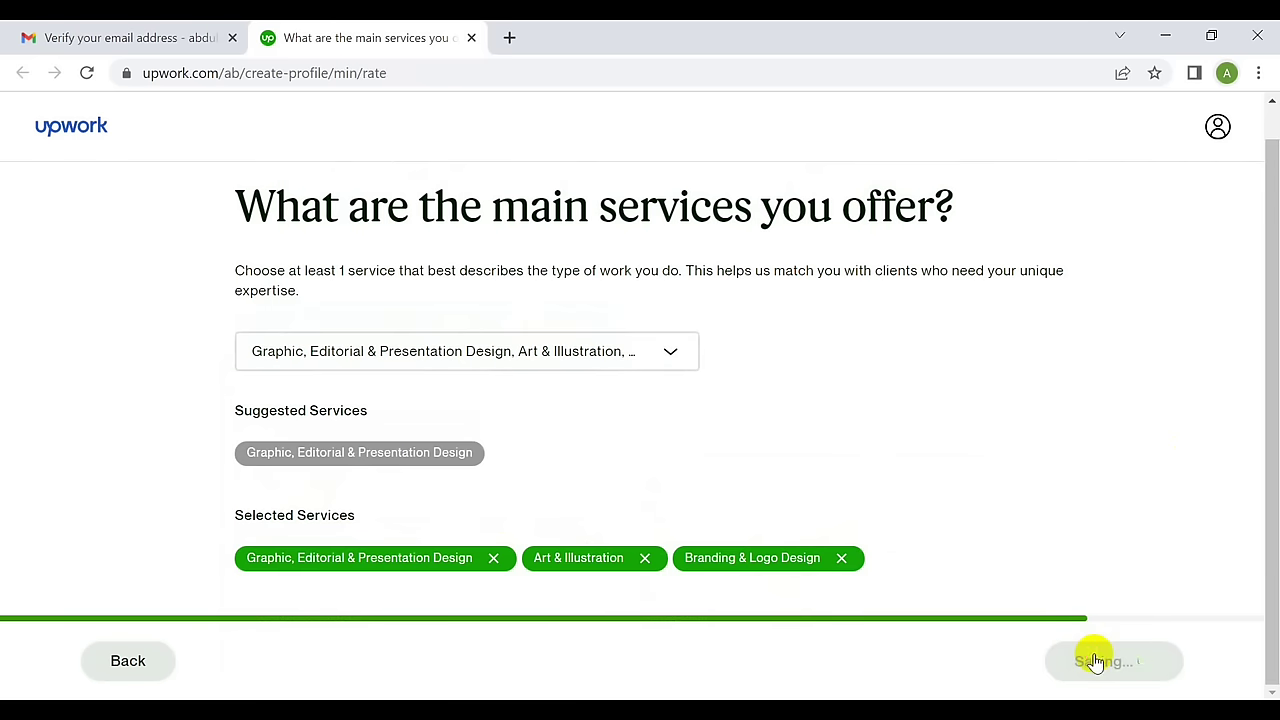
Set the hourly rate to $25.00, leaving $20.00/hr after the $5.00 fee.
mouse_move(1274, 384)
left_mouse_down()
mouse_move(1269, 403)
mouse_move(1270, 365)
left_mouse_up()
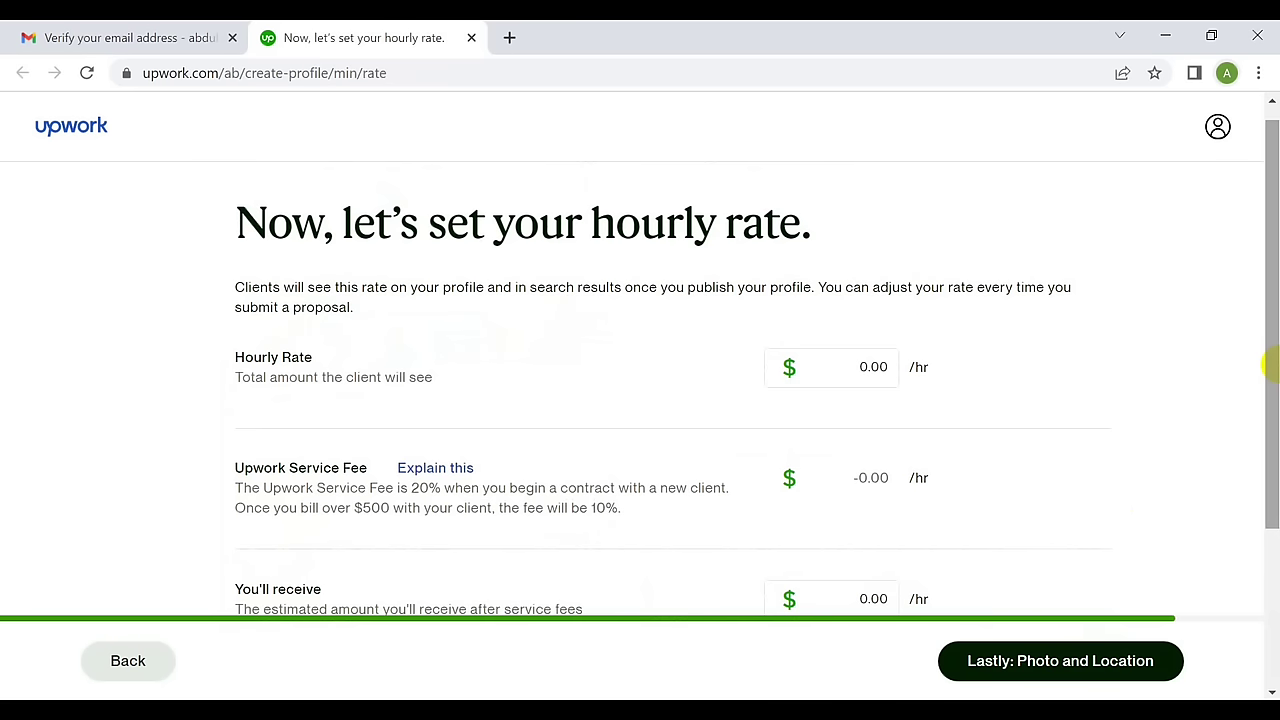
mouse_move(1270, 365)
left_mouse_down()
mouse_move(1271, 349)
mouse_move(1257, 414)
mouse_move(1269, 352)
left_mouse_up()
double_click(866, 360)
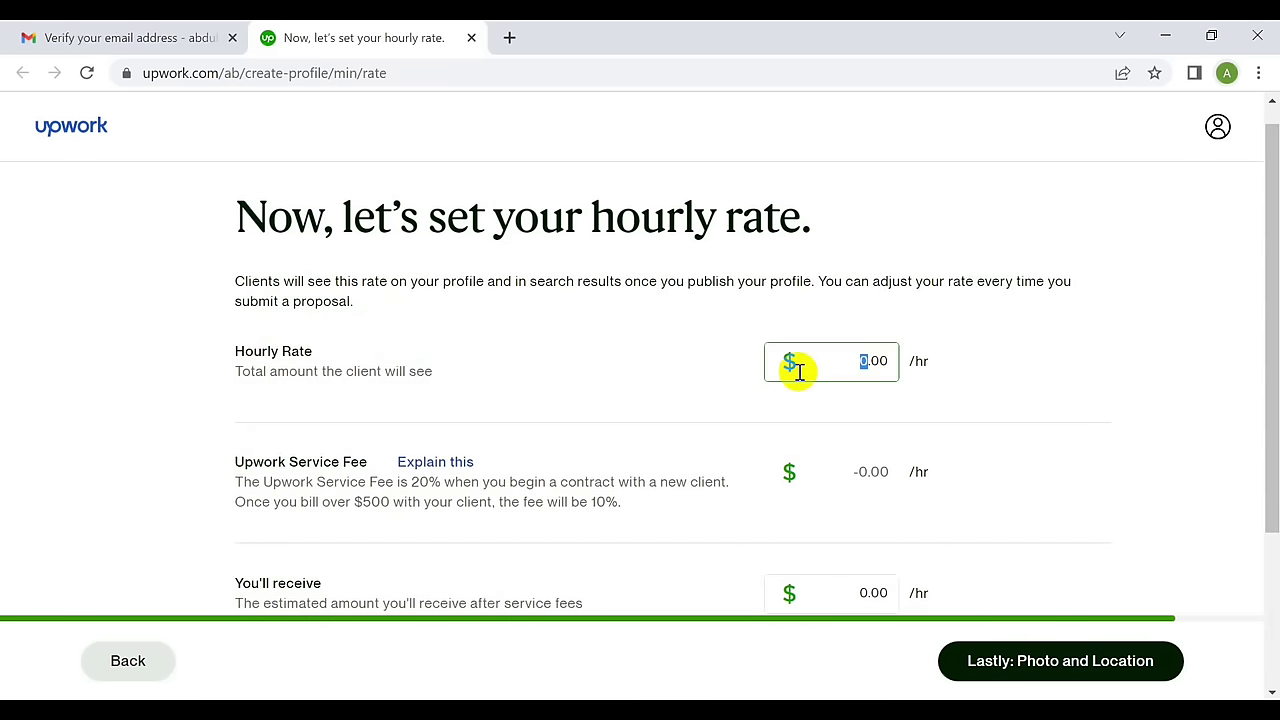
type("25")
left_click(921, 384)
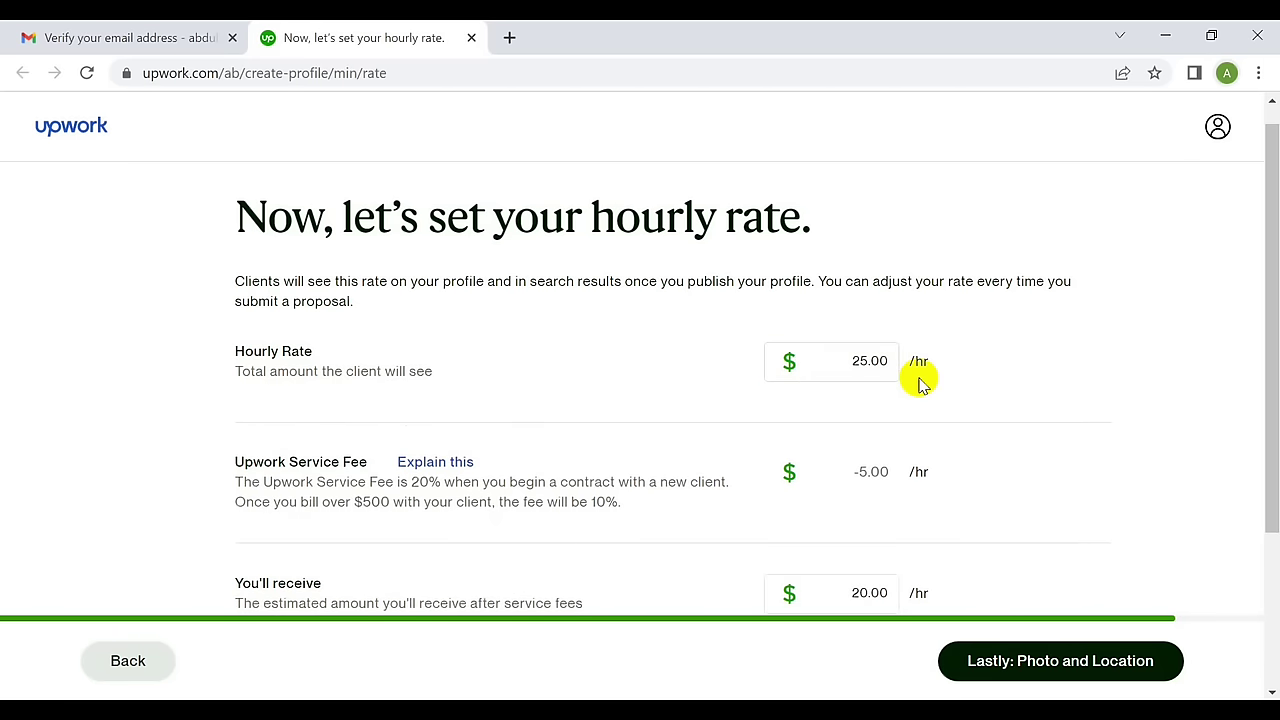
scroll(1266, 403, "down", 1)
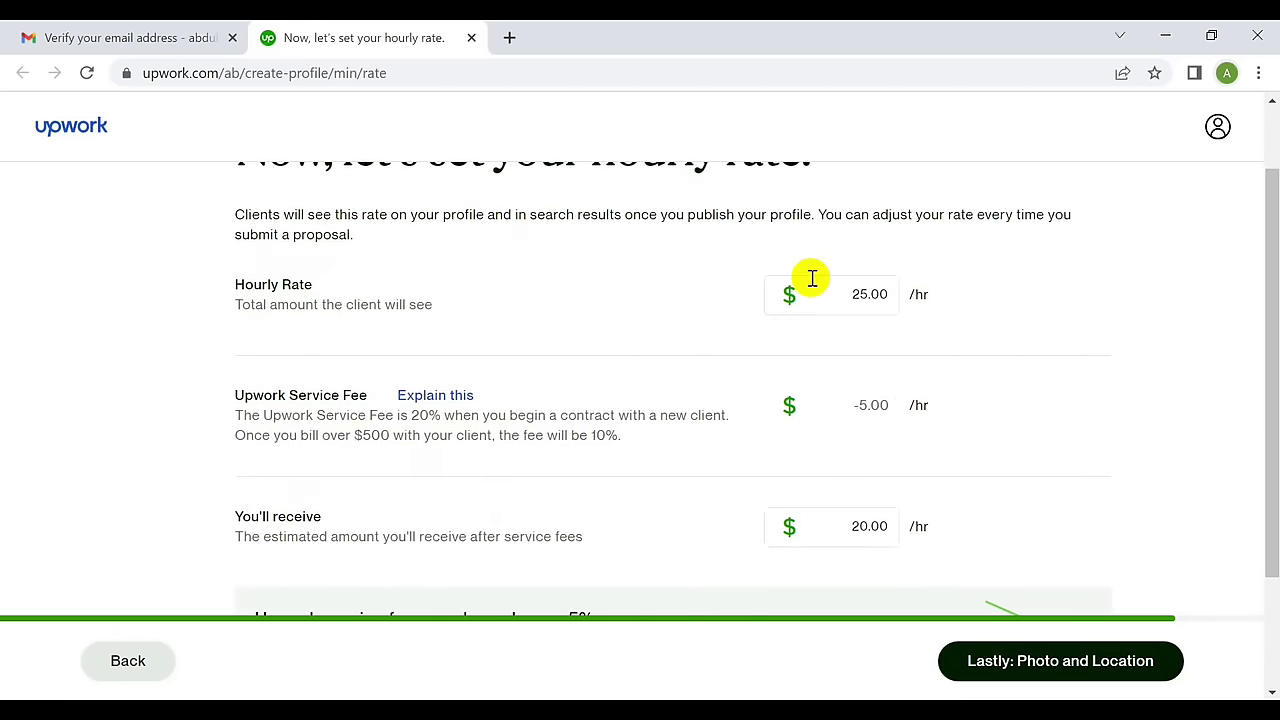
left_click_drag(826, 291, 943, 294)
left_click(935, 294)
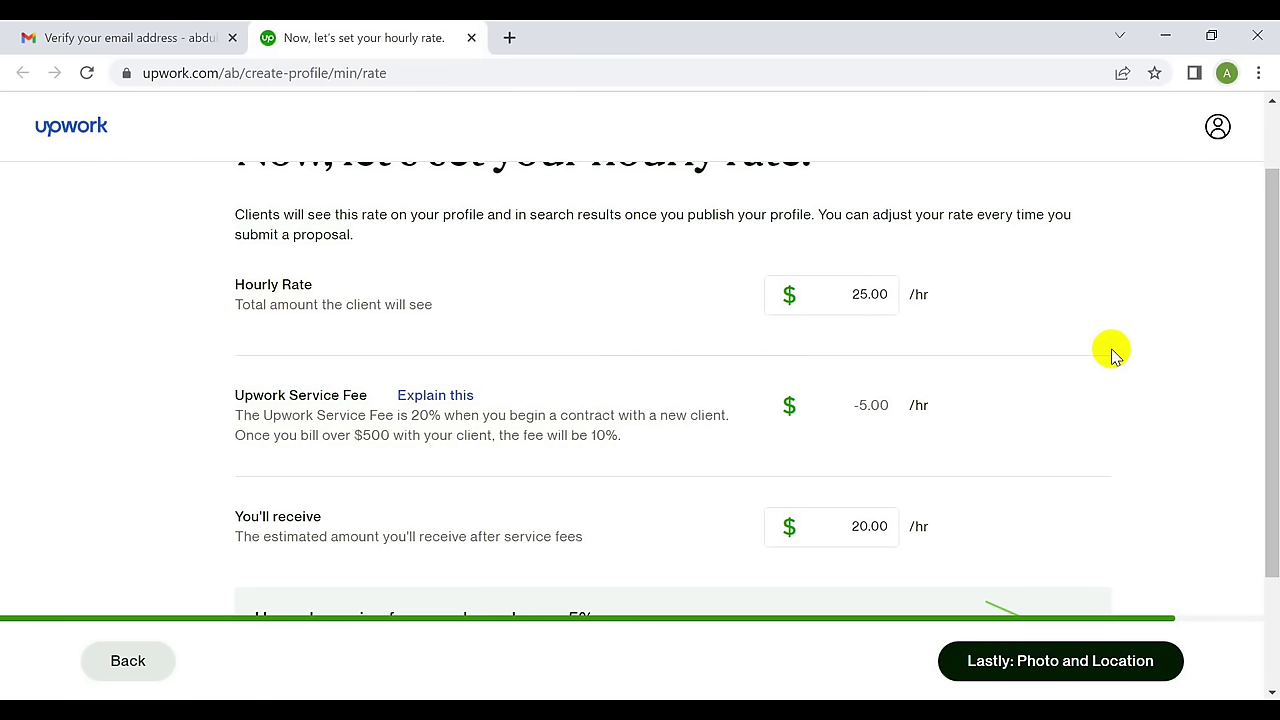
Review the $25.00 hourly rate and the 20% Upwork service fee.
scroll(1270, 330, "down", 1)
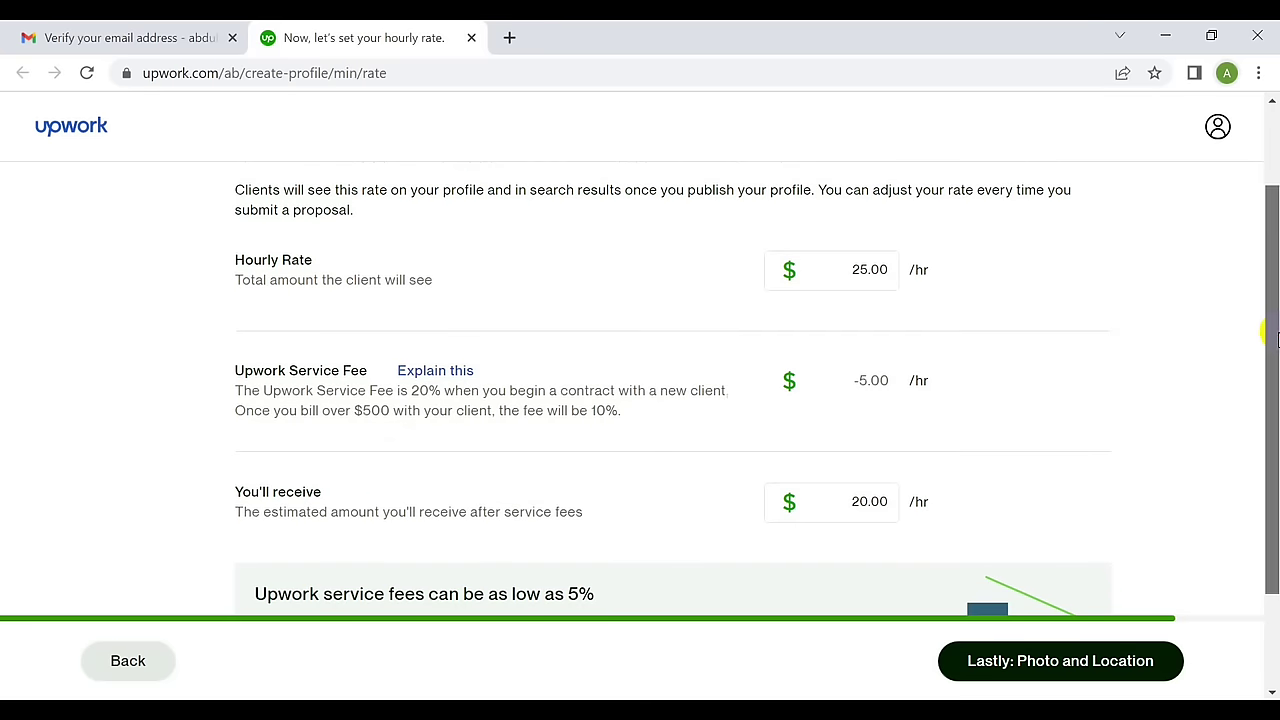
left_click_drag(845, 270, 893, 270)
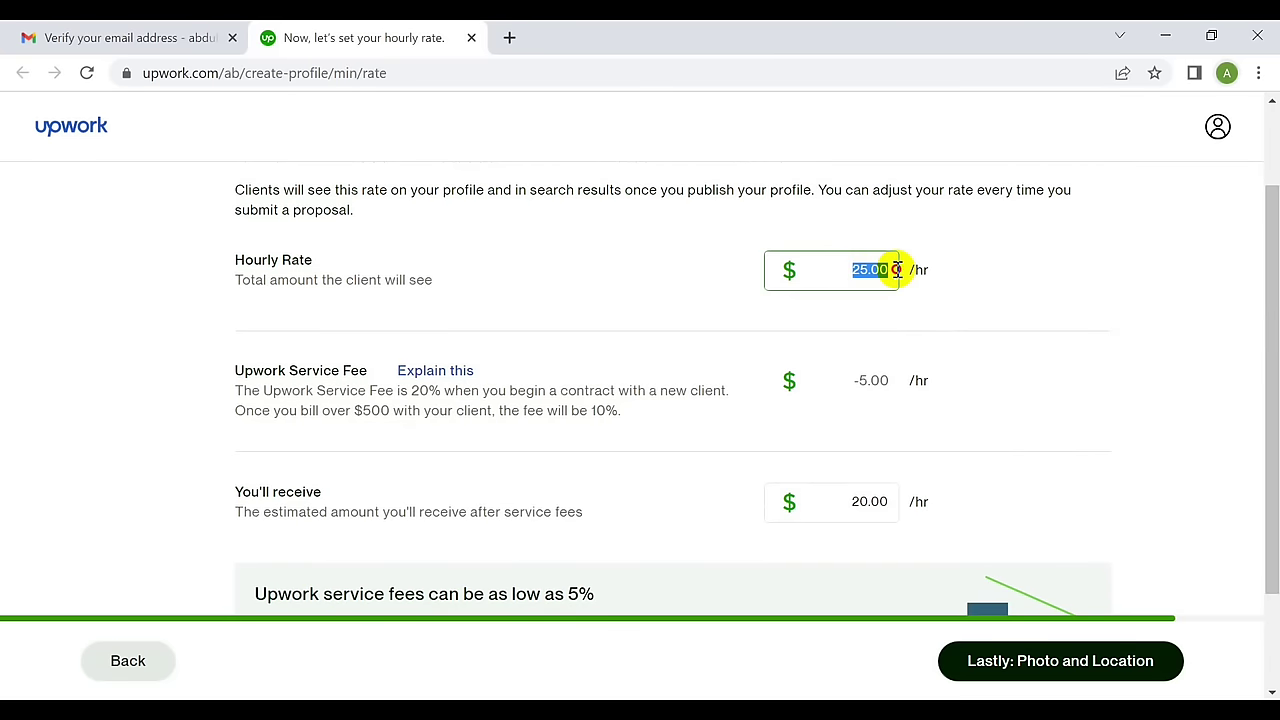
left_click(726, 424)
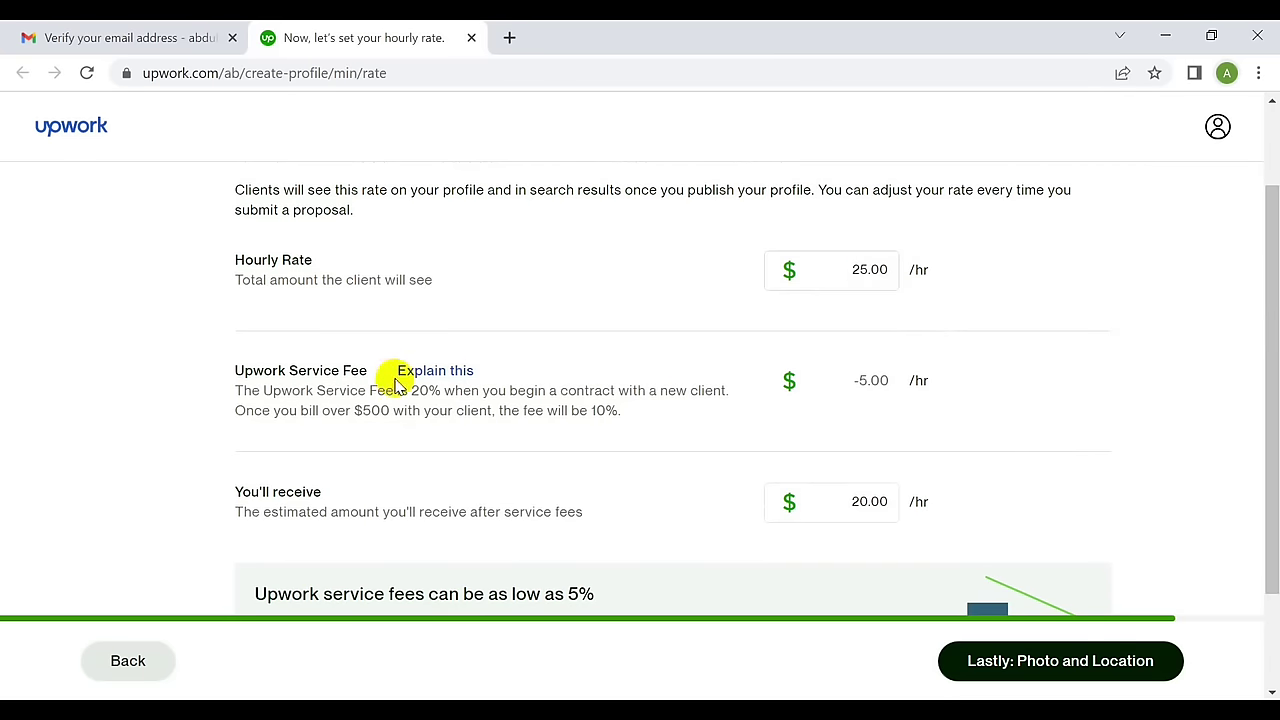
left_click_drag(410, 390, 446, 394)
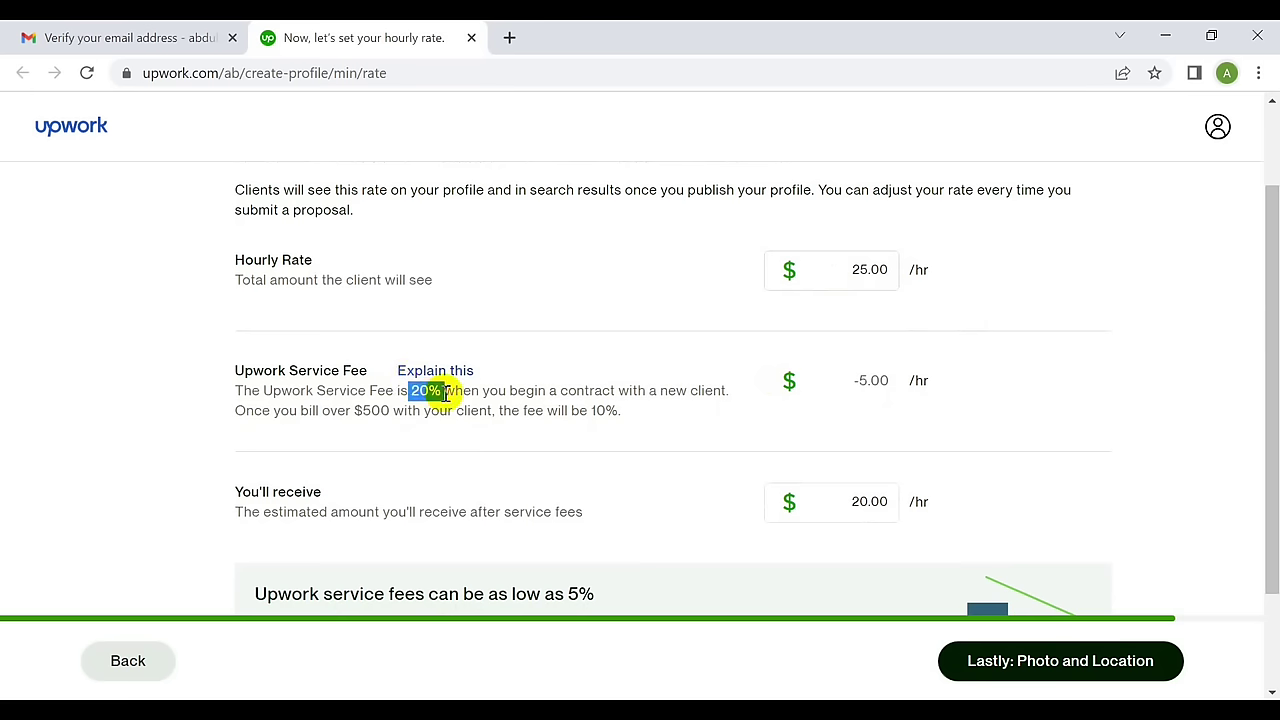
left_click(446, 394)
left_click_drag(851, 266, 943, 278)
left_click(900, 348)
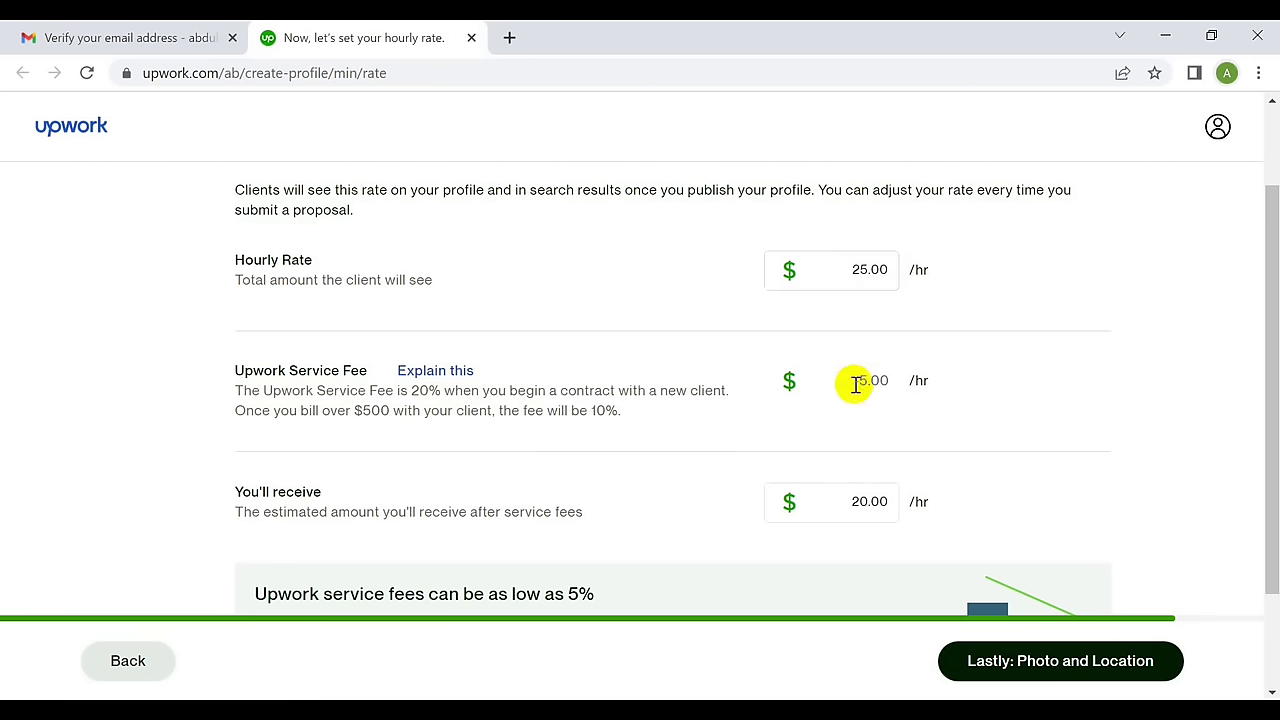
Check the -5.00 fee and $20.00 take-home amount, then continue to Photo and Location.
left_click_drag(880, 380, 906, 388)
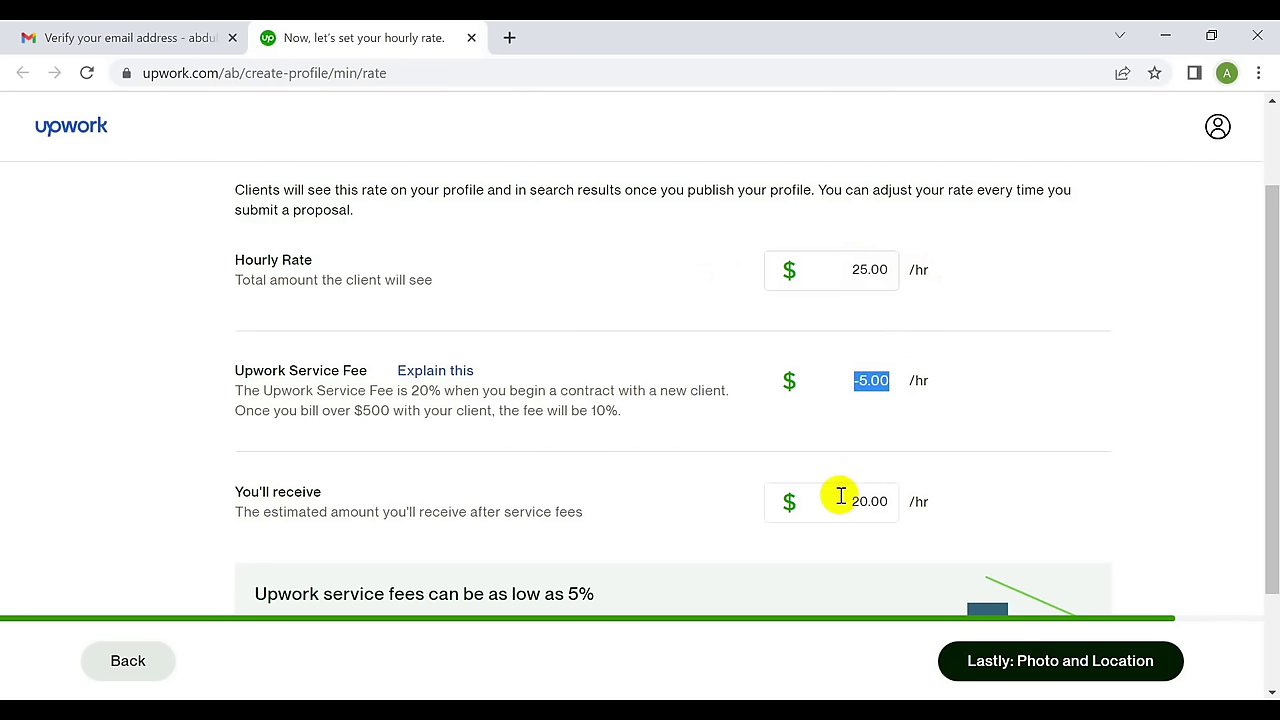
left_click_drag(846, 500, 915, 505)
left_click(915, 505)
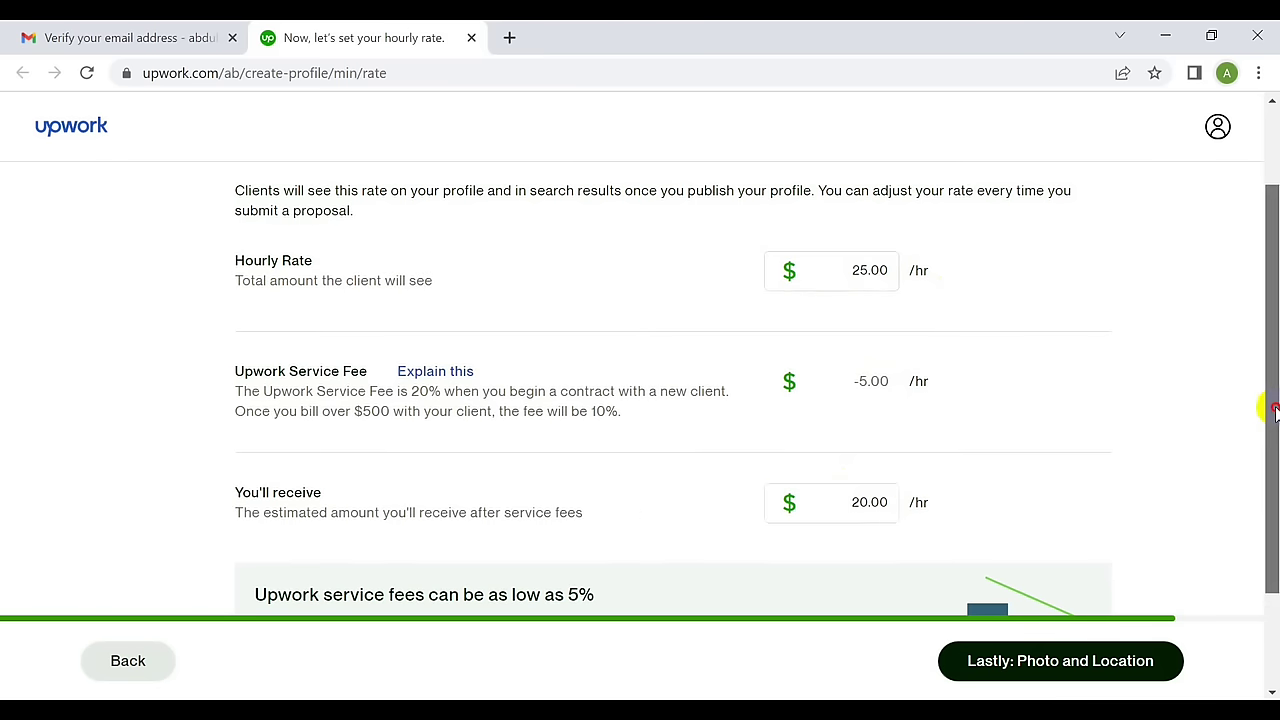
left_click_drag(1266, 409, 1268, 470)
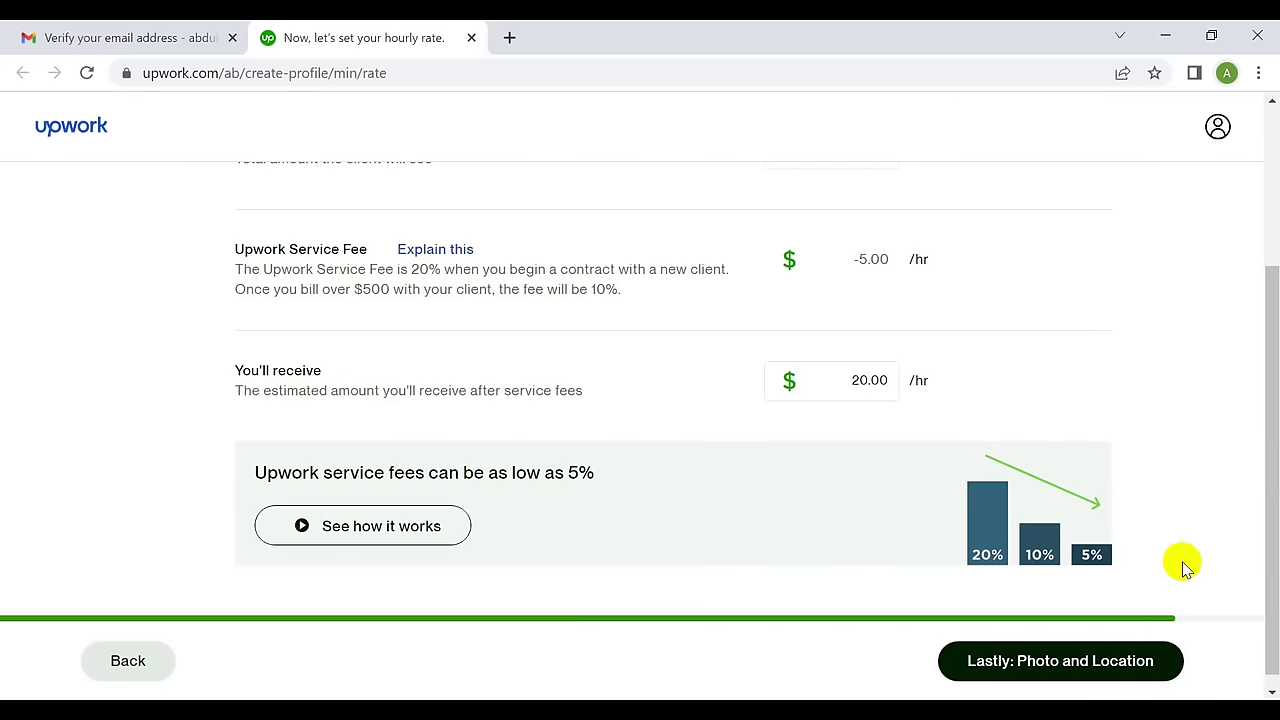
left_click(1097, 676)
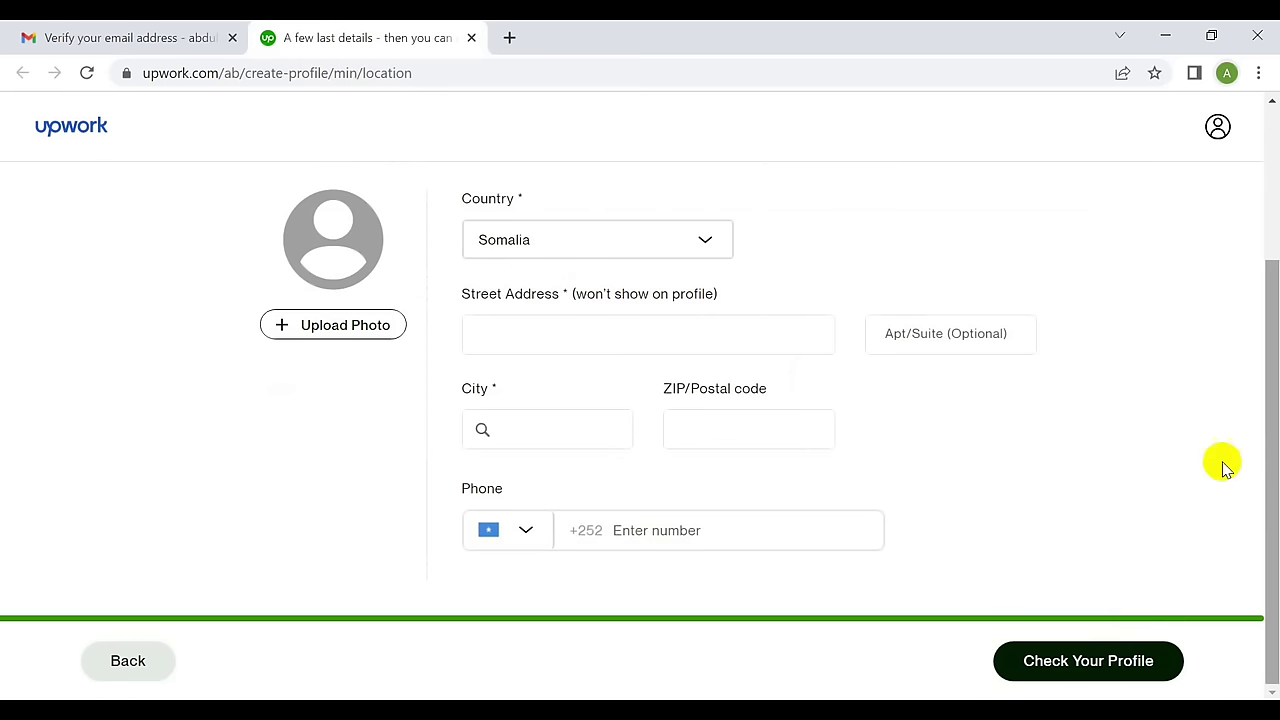
Pick a profile photo from the Downloads folder to upload.
left_click(337, 255)
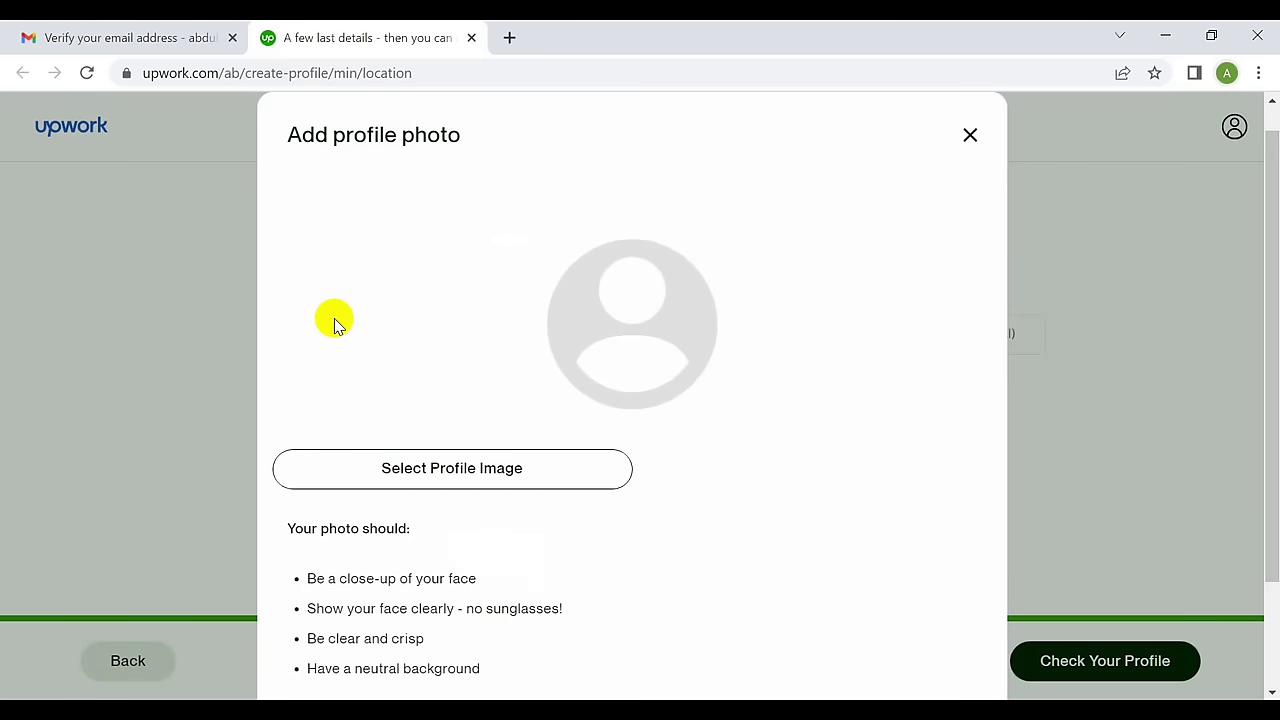
left_click(458, 458)
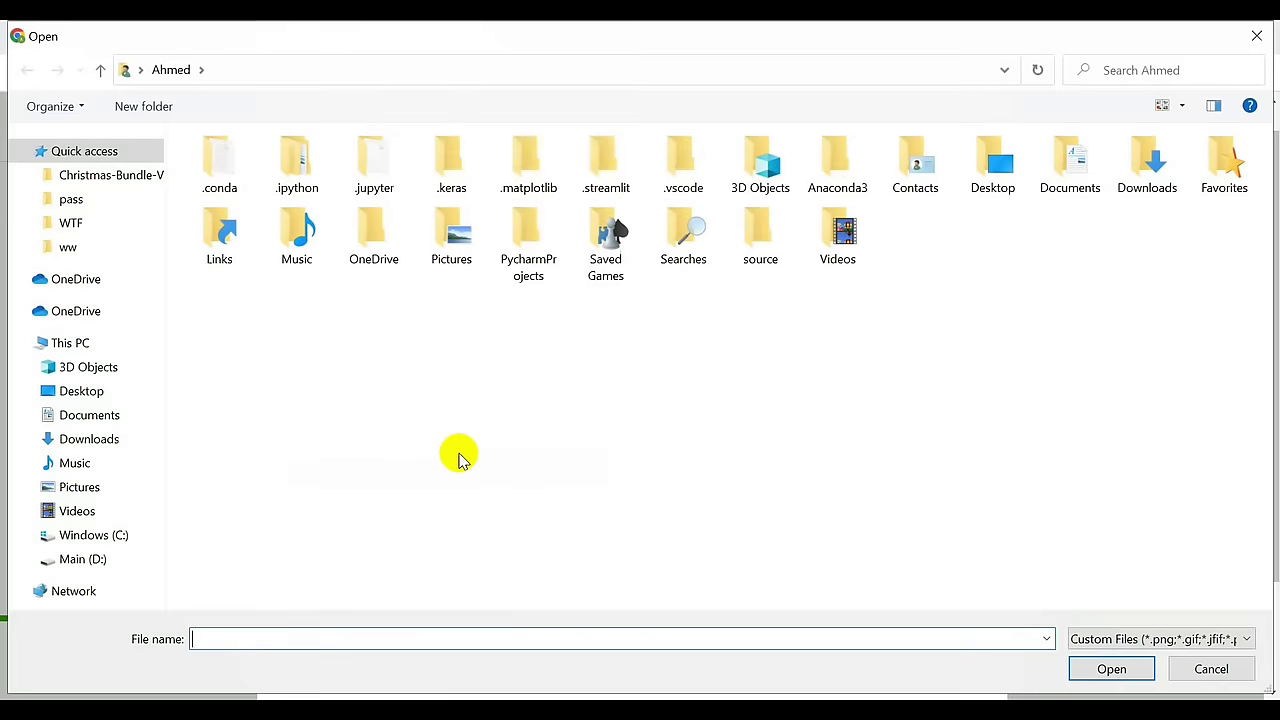
left_click(93, 391)
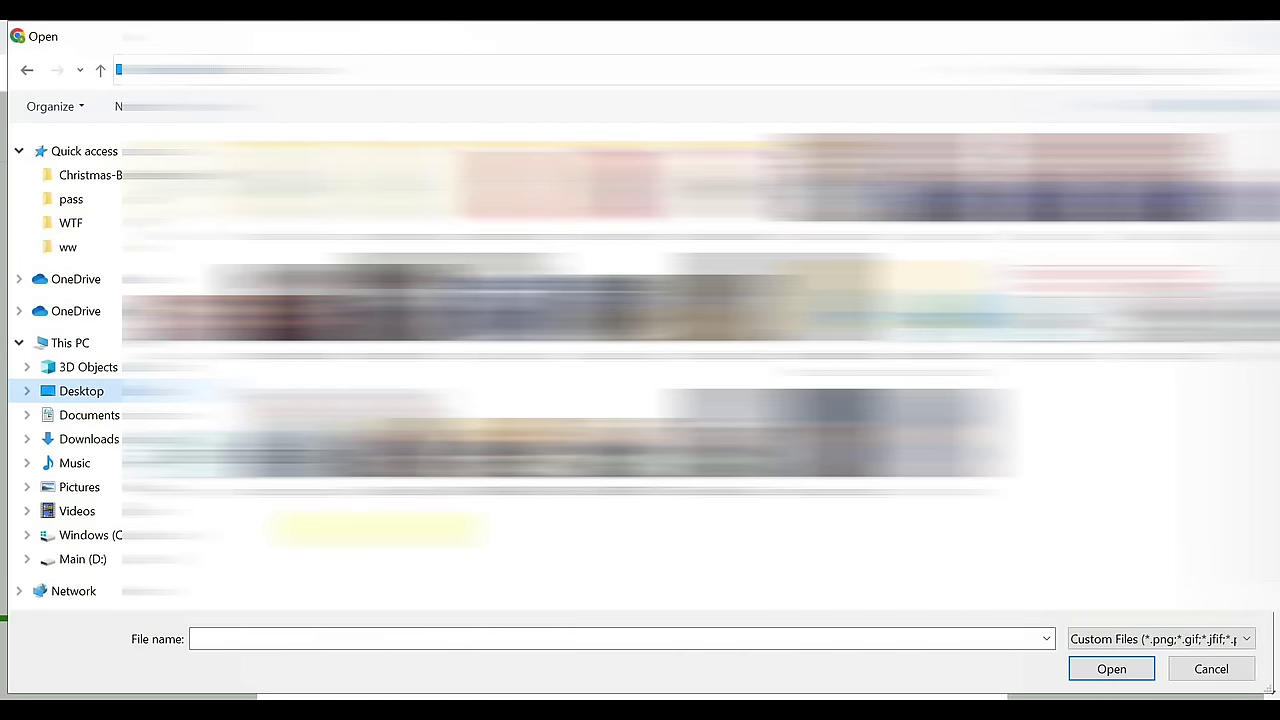
left_click(115, 435)
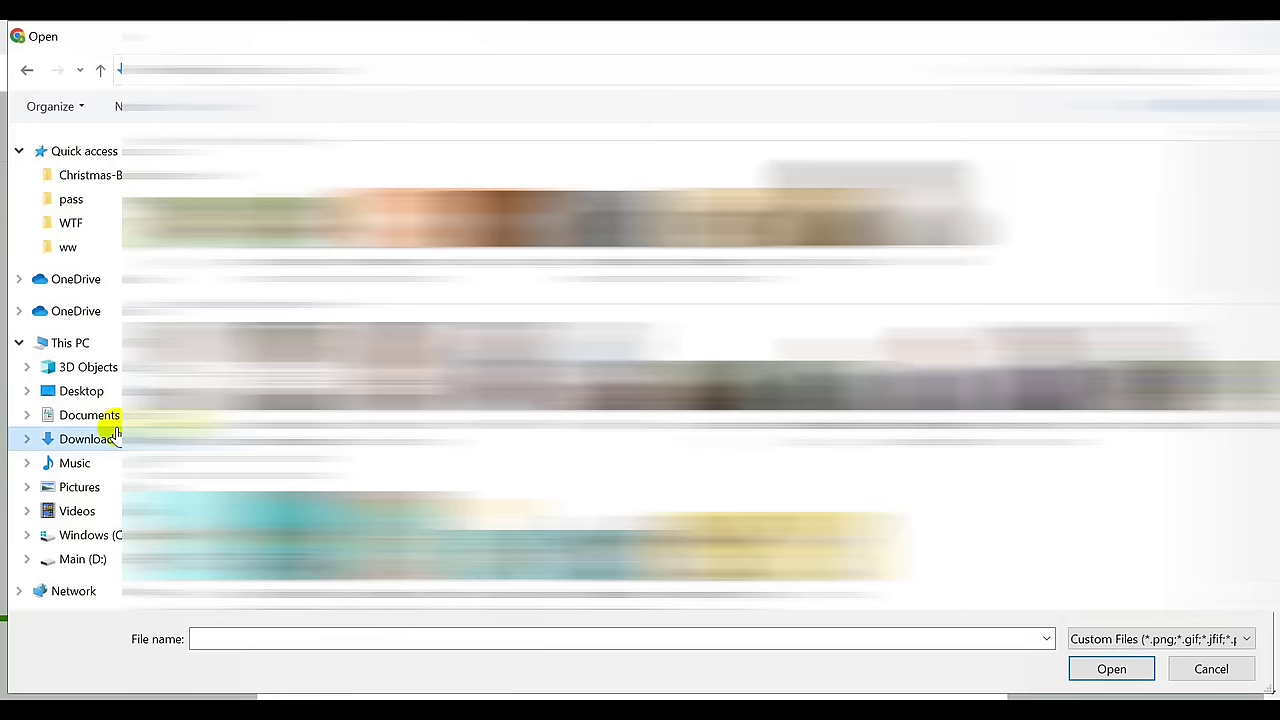
double_click(330, 265)
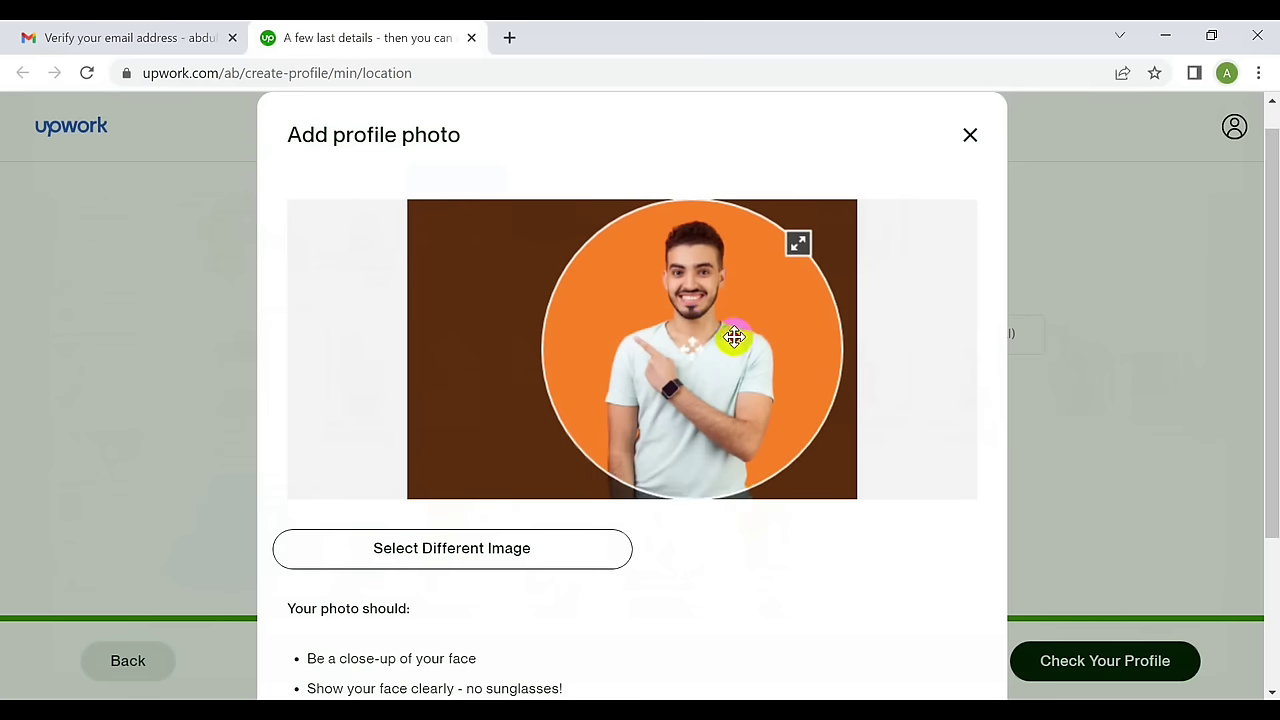
Crop the profile photo to a tight circle around the man's face and save it.
left_click_drag(734, 338, 717, 305)
left_click_drag(784, 270, 694, 286)
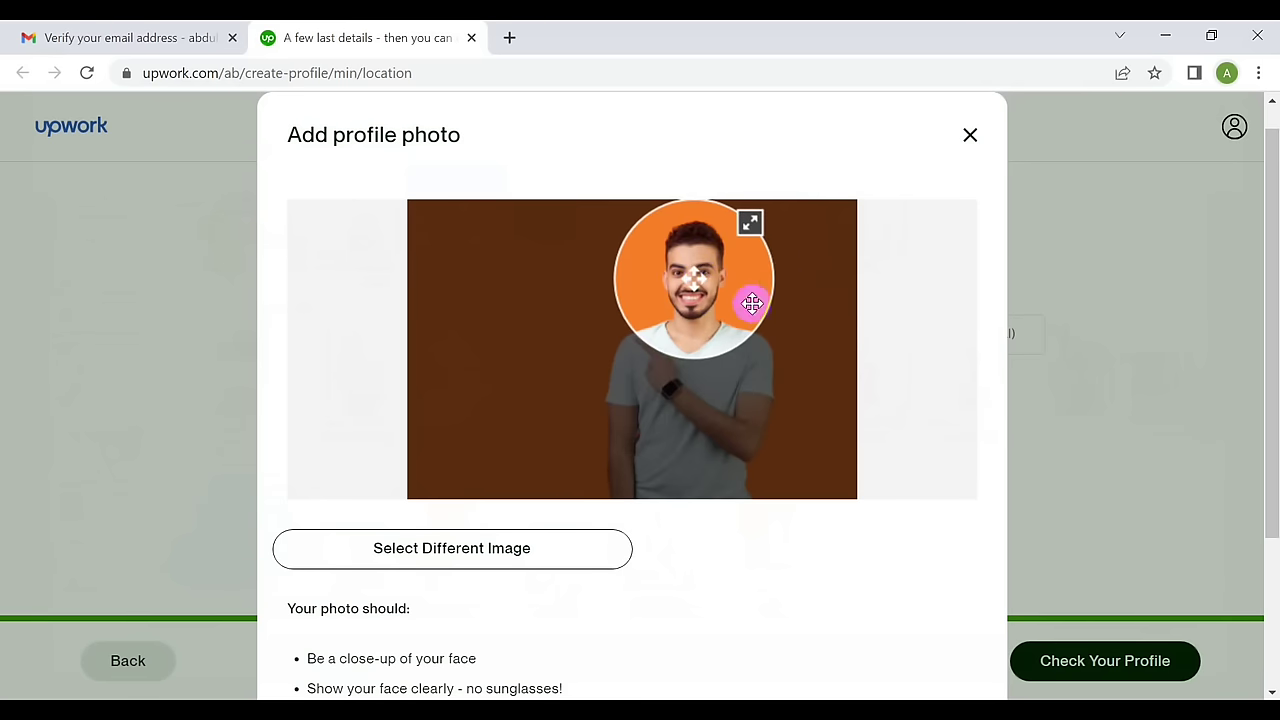
left_click_drag(760, 223, 769, 215)
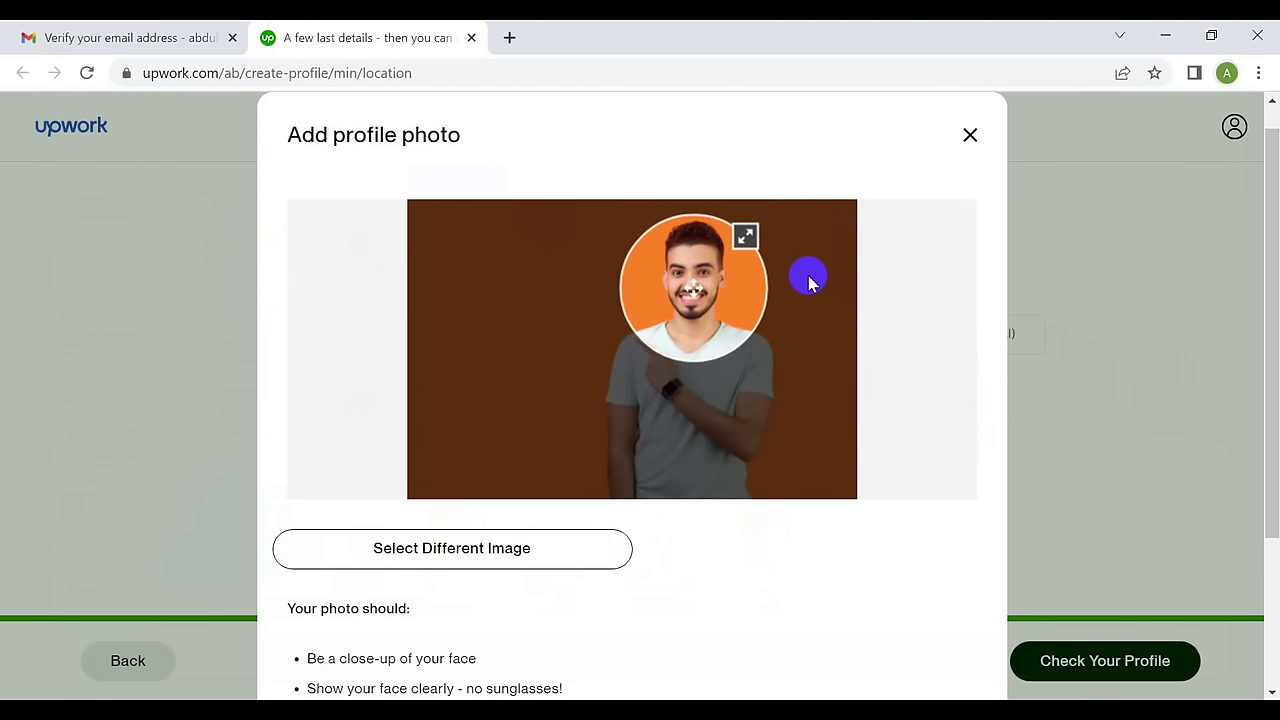
left_click_drag(1271, 323, 1253, 425)
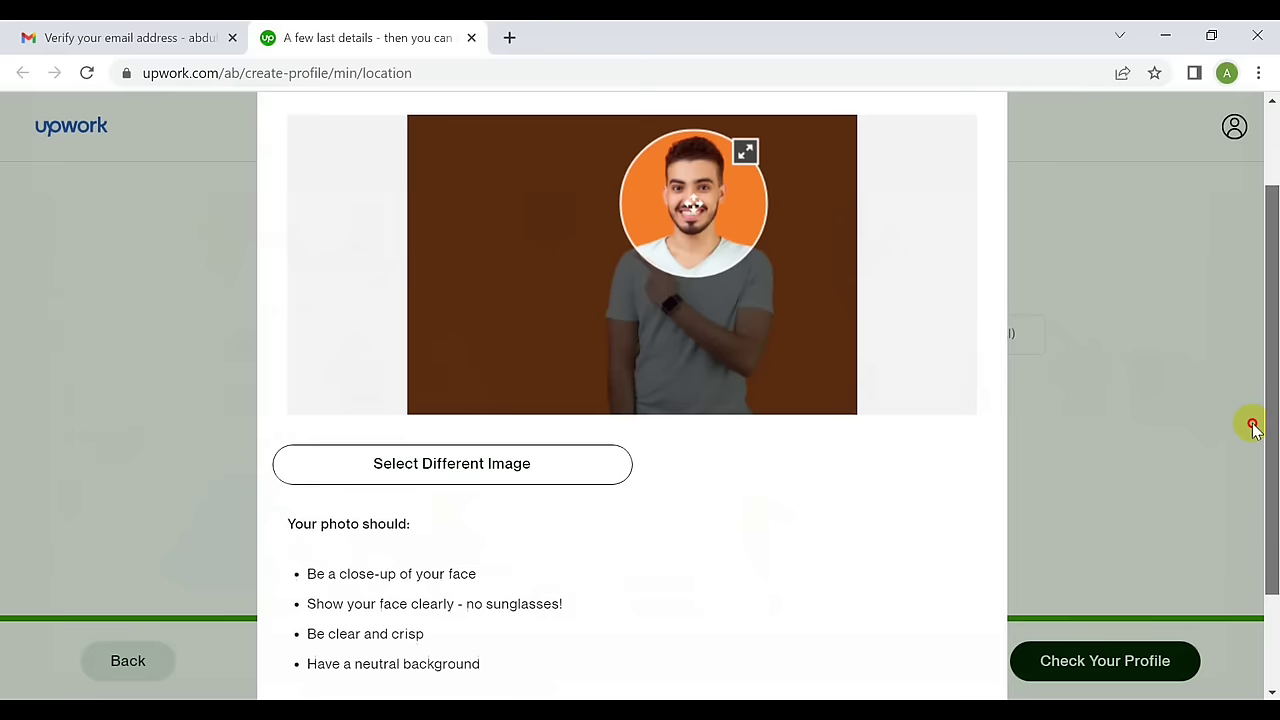
left_click(918, 675)
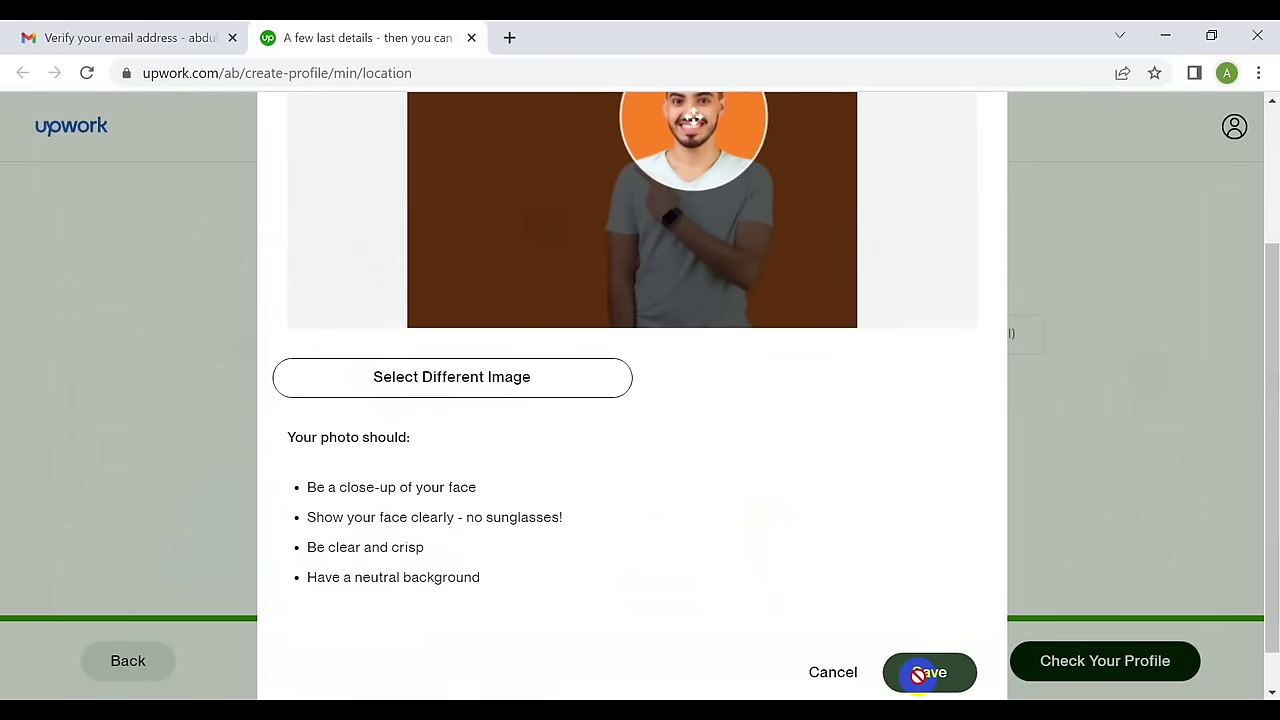
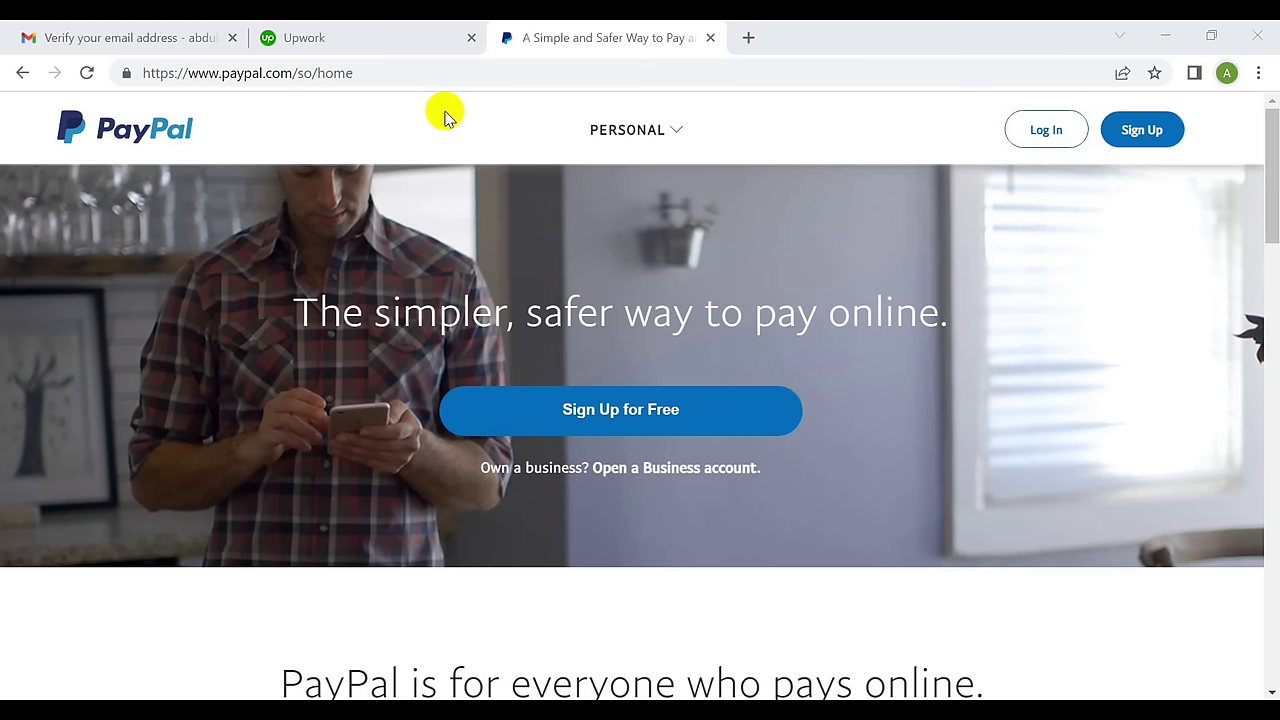
Select the paypal.com web address in the new tab's address bar for editing.
left_click(378, 80)
Change the address to paypal.com/ph and load the Philippines PayPal site.
key("BackSpace")
key("BackSpace")
key("BackSpace")
key("BackSpace")
key("BackSpace")
key("BackSpace")
key("BackSpace")
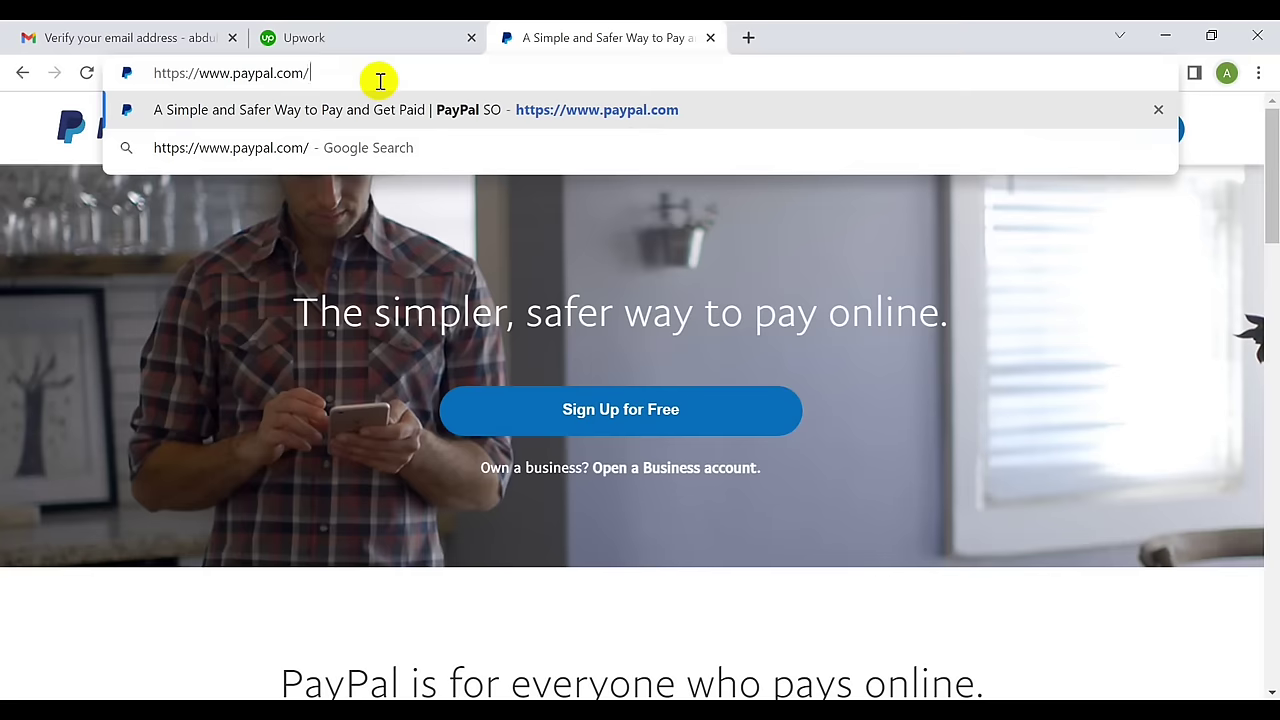
type("ph")
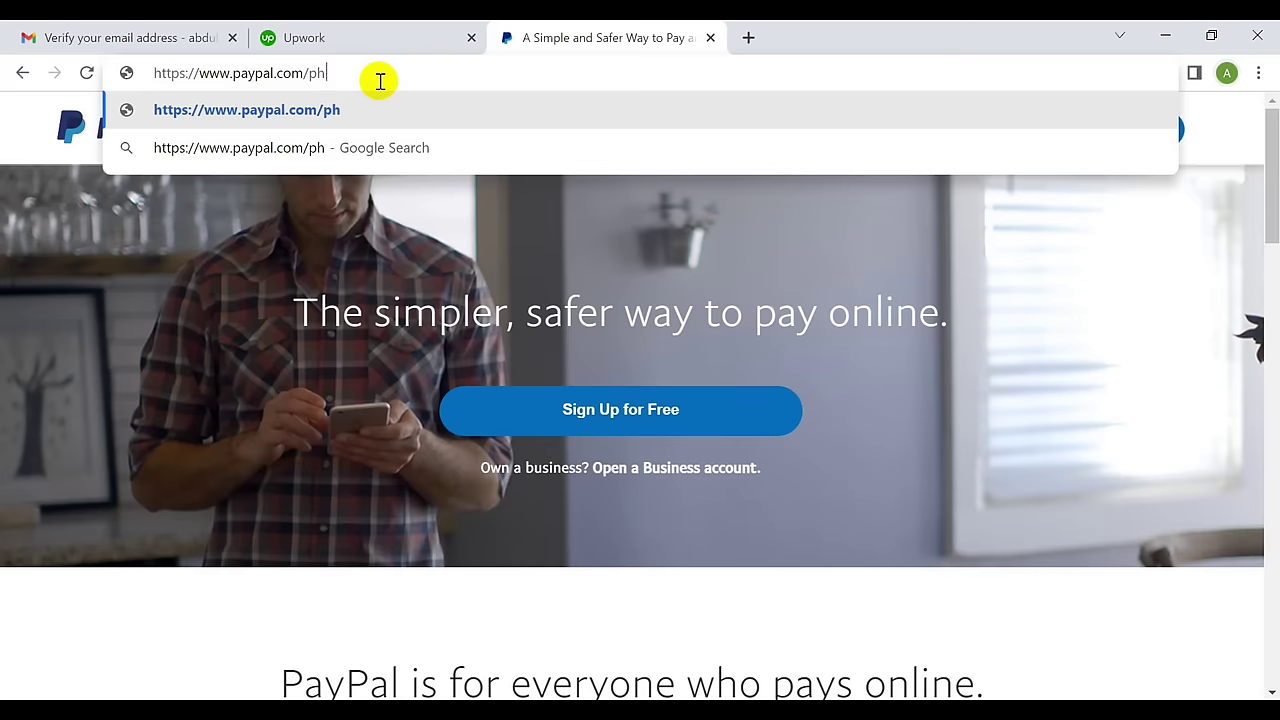
key("Return")
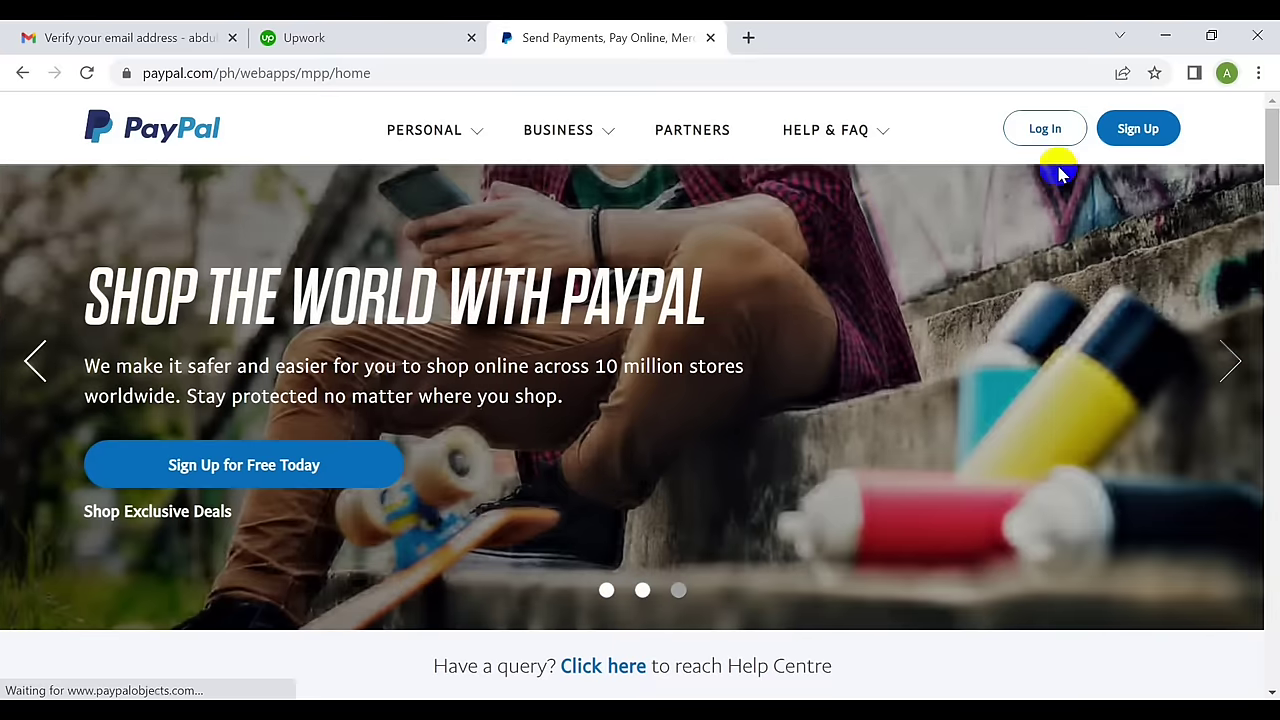
Start the free sign-up and choose the Business Account type.
mouse_move(1266, 134)
left_mouse_down()
mouse_move(1266, 191)
mouse_move(1268, 130)
left_mouse_up()
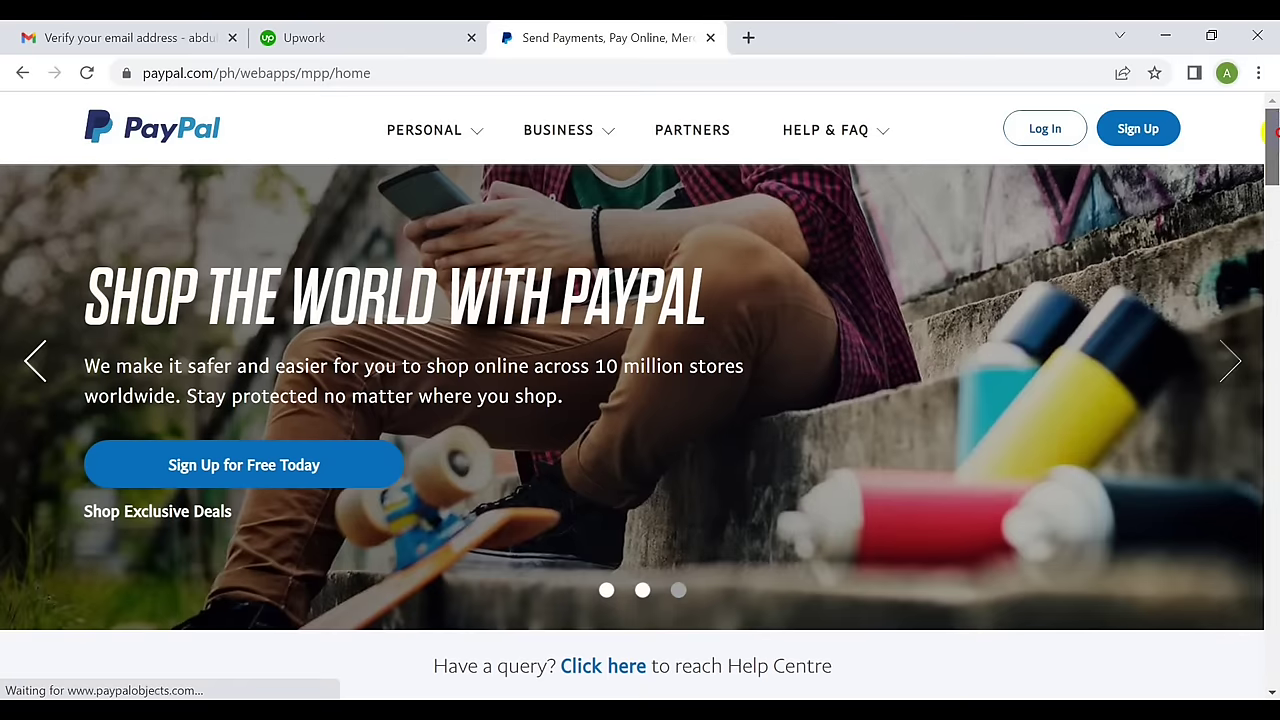
left_click(295, 470)
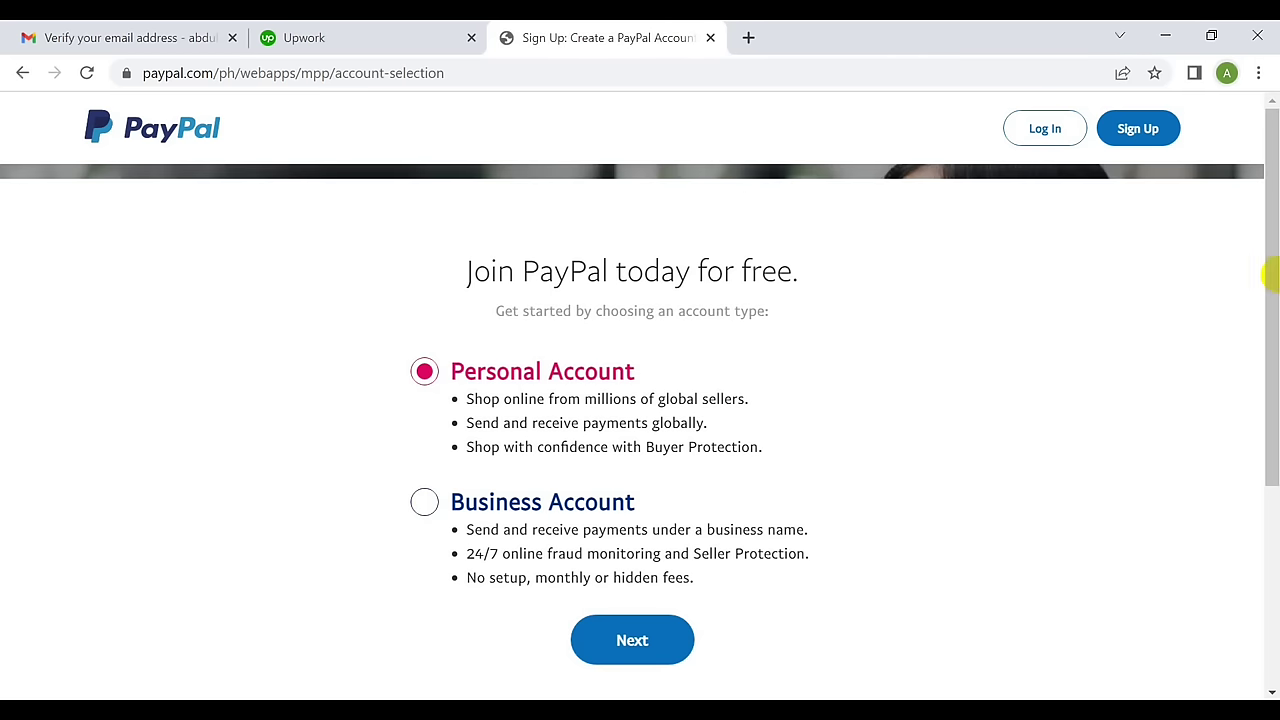
left_click_drag(1270, 279, 1270, 307)
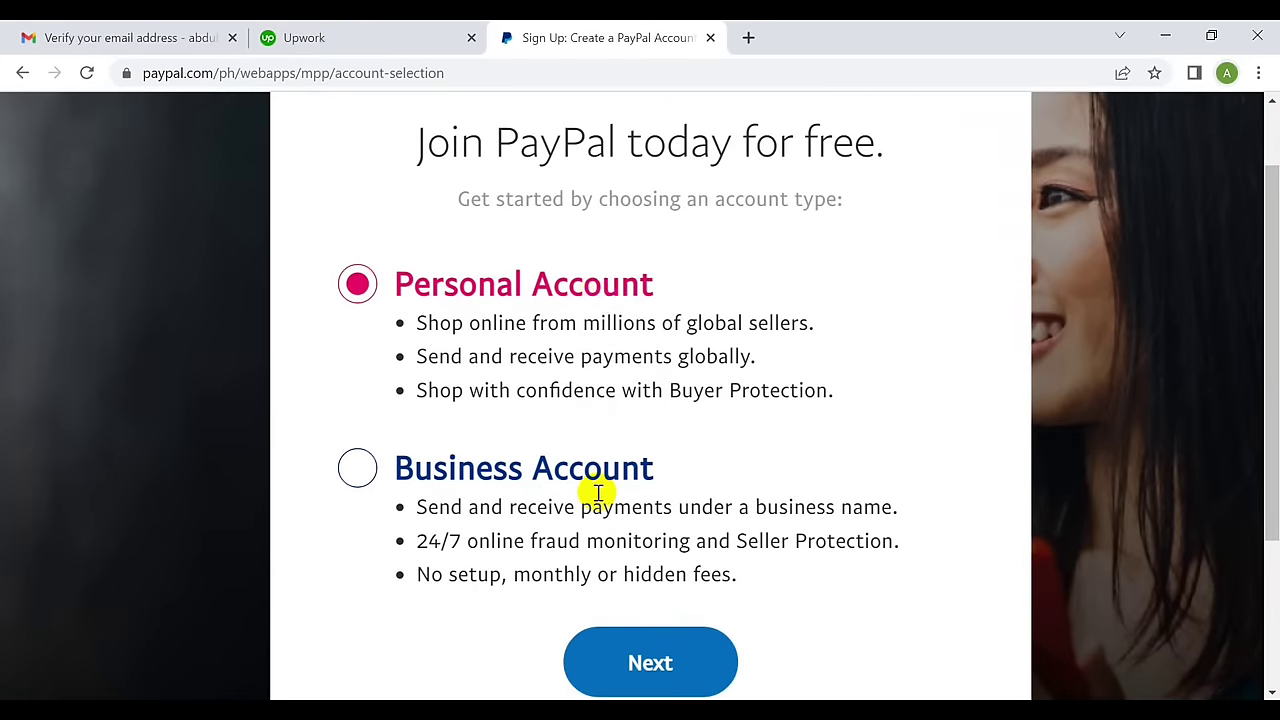
left_click(364, 478)
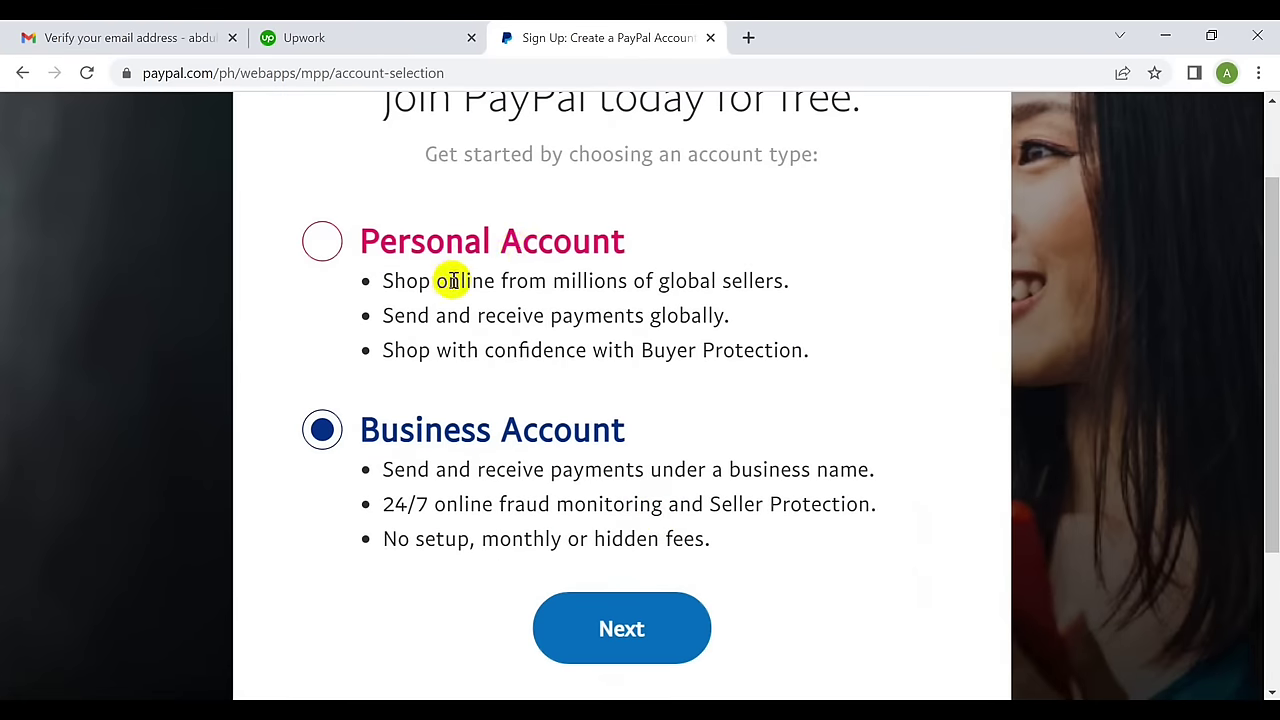
Review the account-type benefits and continue with the Business Account choice.
left_click_drag(449, 280, 552, 281)
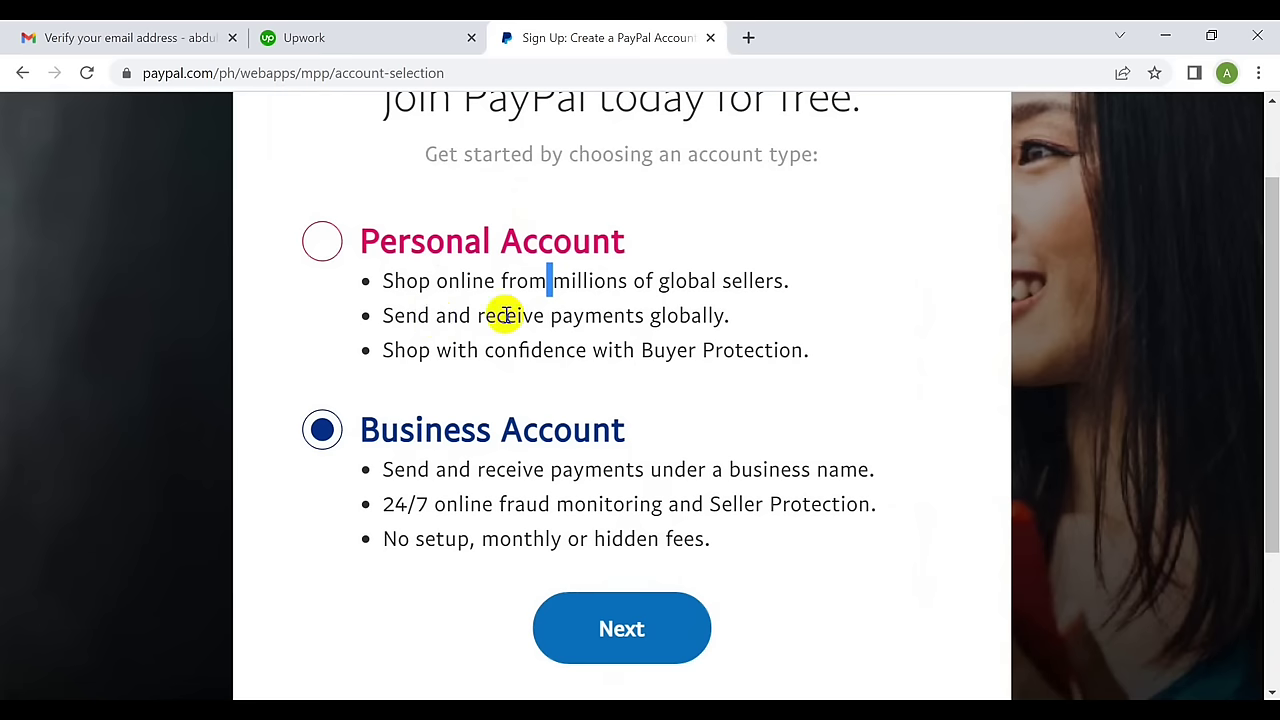
left_click(610, 330)
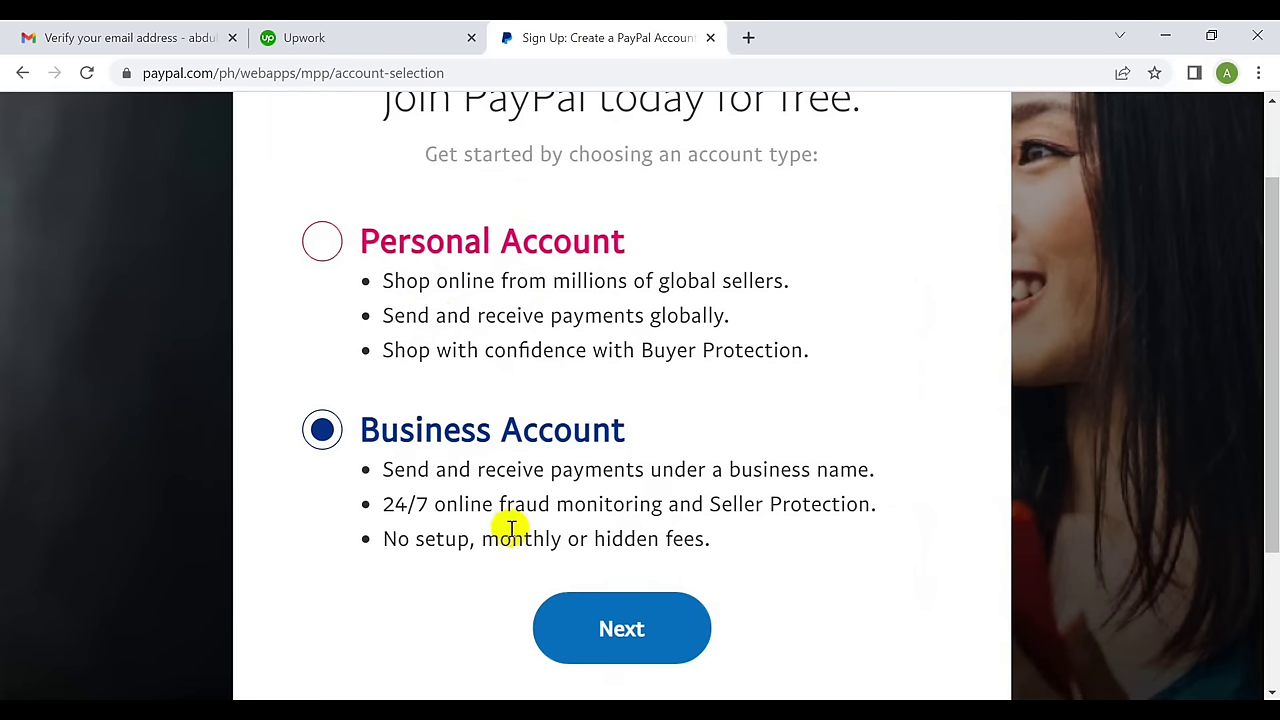
key("ctrl+plus")
left_click_drag(343, 451, 510, 453)
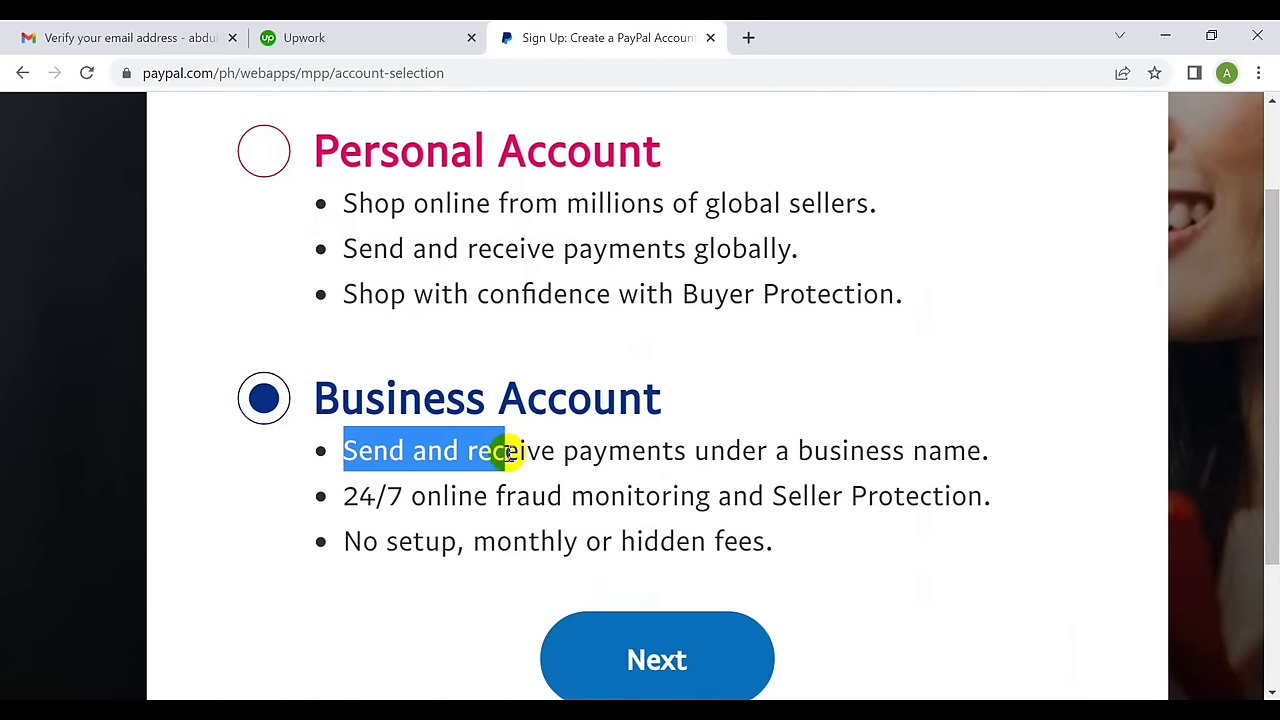
left_click(575, 455)
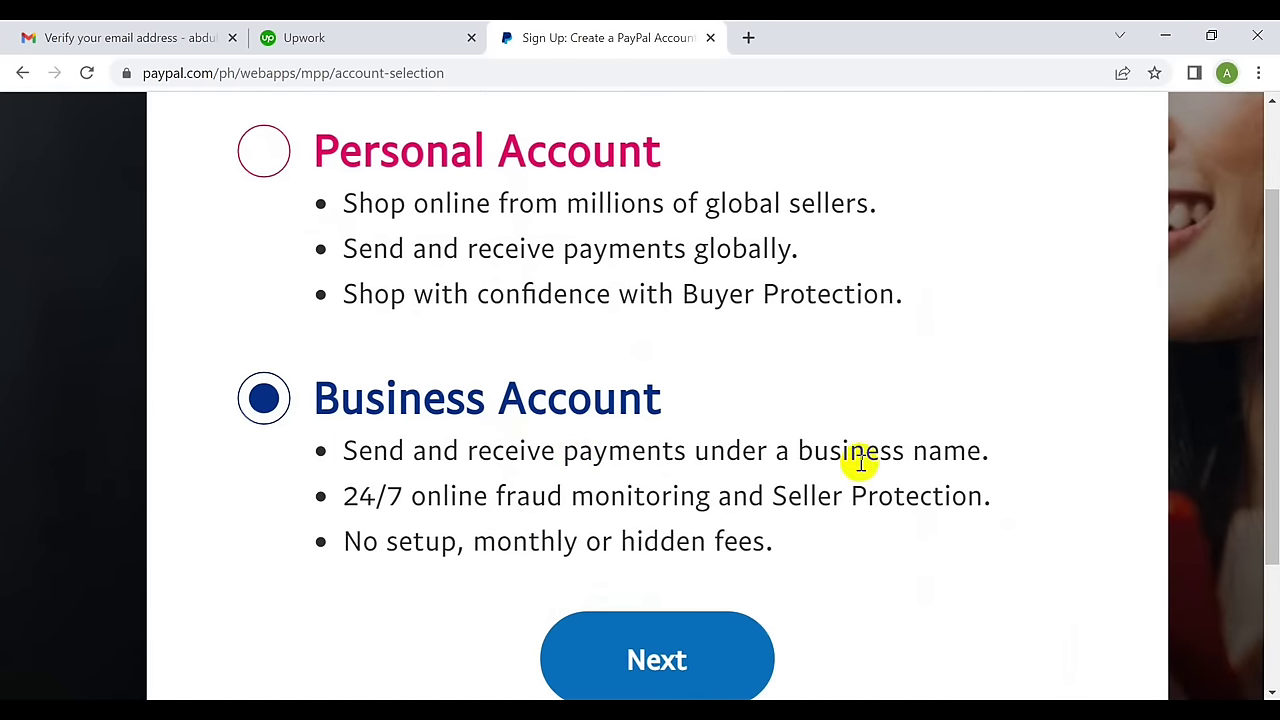
left_click_drag(995, 455, 785, 452)
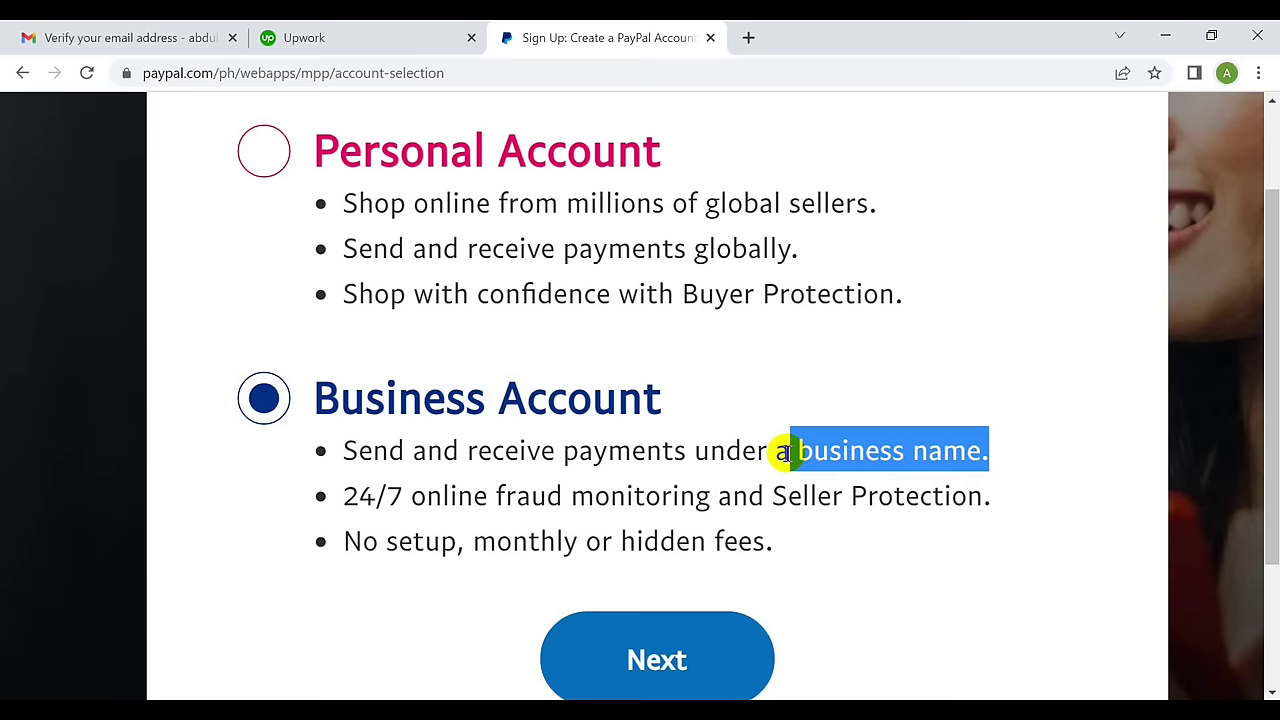
key("ctrl+minus")
key("ctrl+minus")
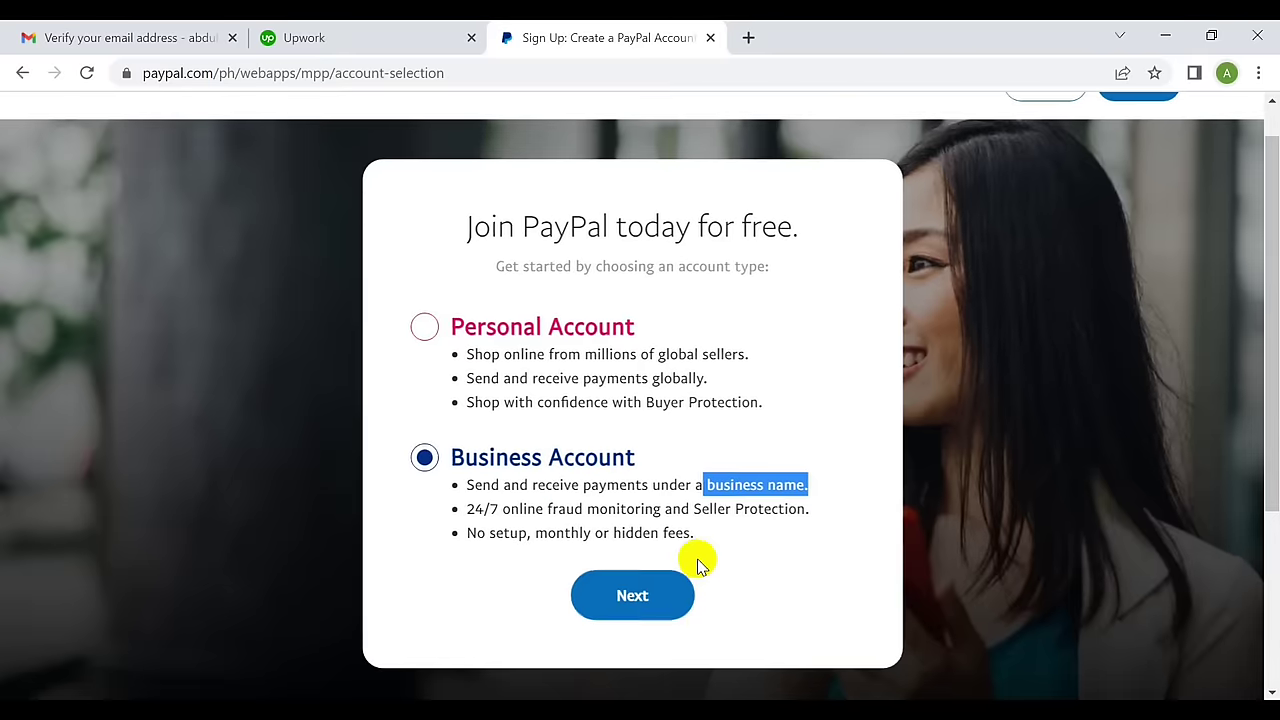
key("ctrl+plus")
key("ctrl+plus")
key("ctrl+plus")
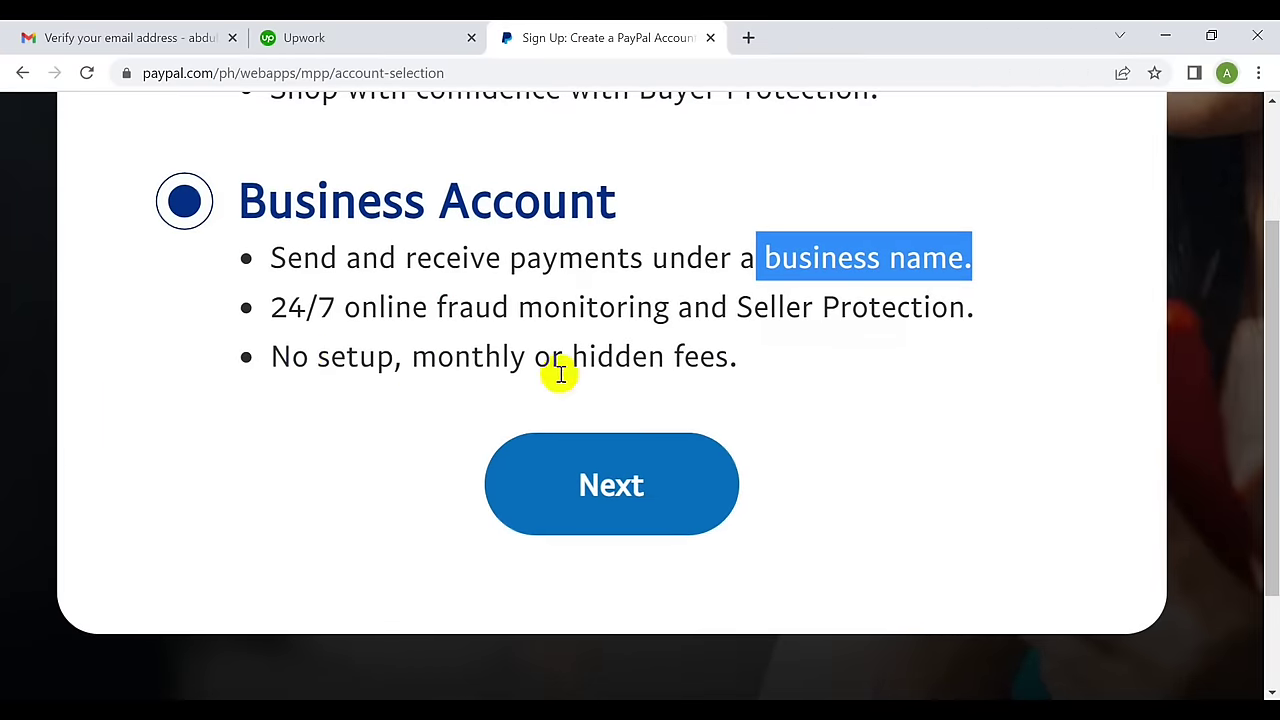
left_click(646, 334)
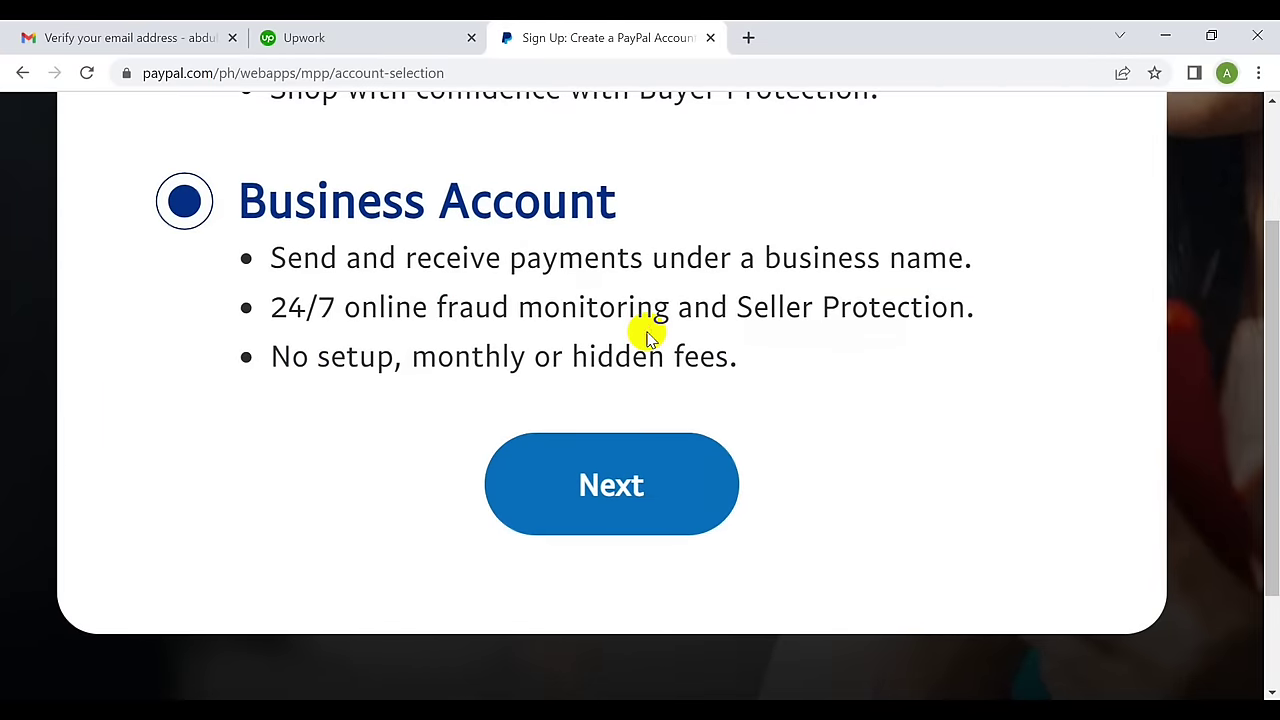
left_click(614, 482)
key("ctrl+0")
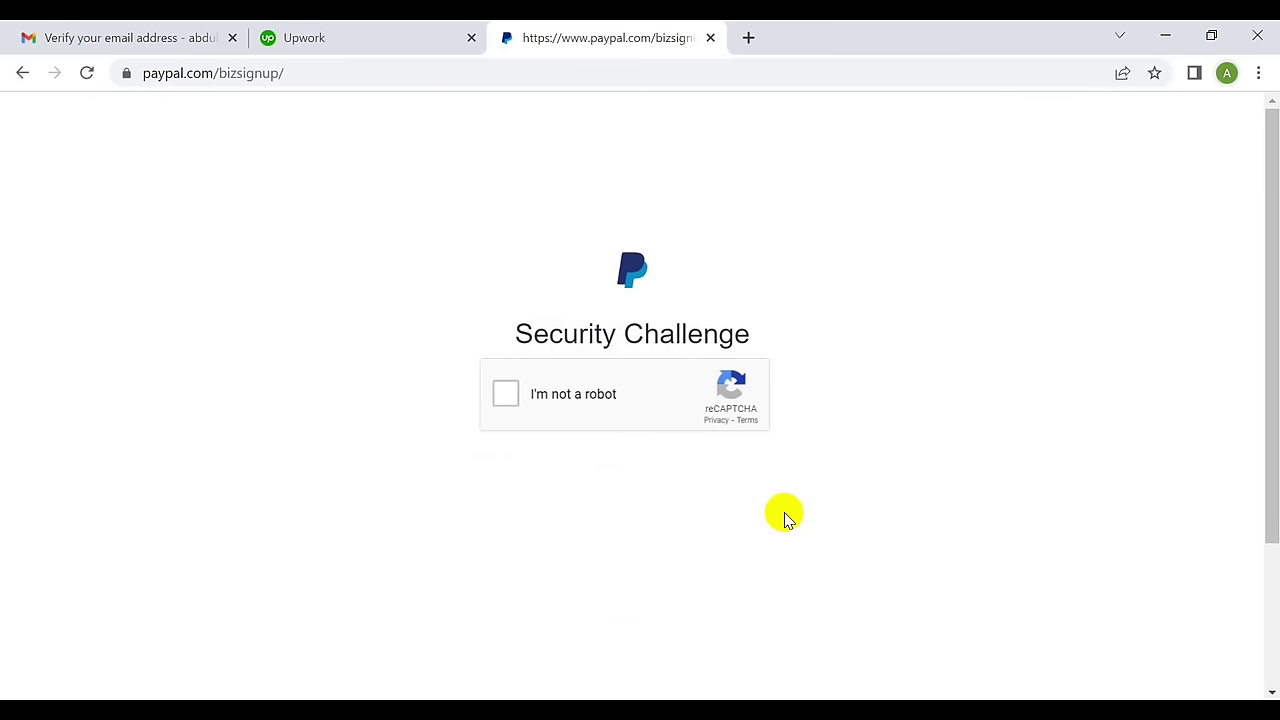
Pass the I'm not a robot check by selecting the traffic-light tiles and verifying.
left_click(538, 394)
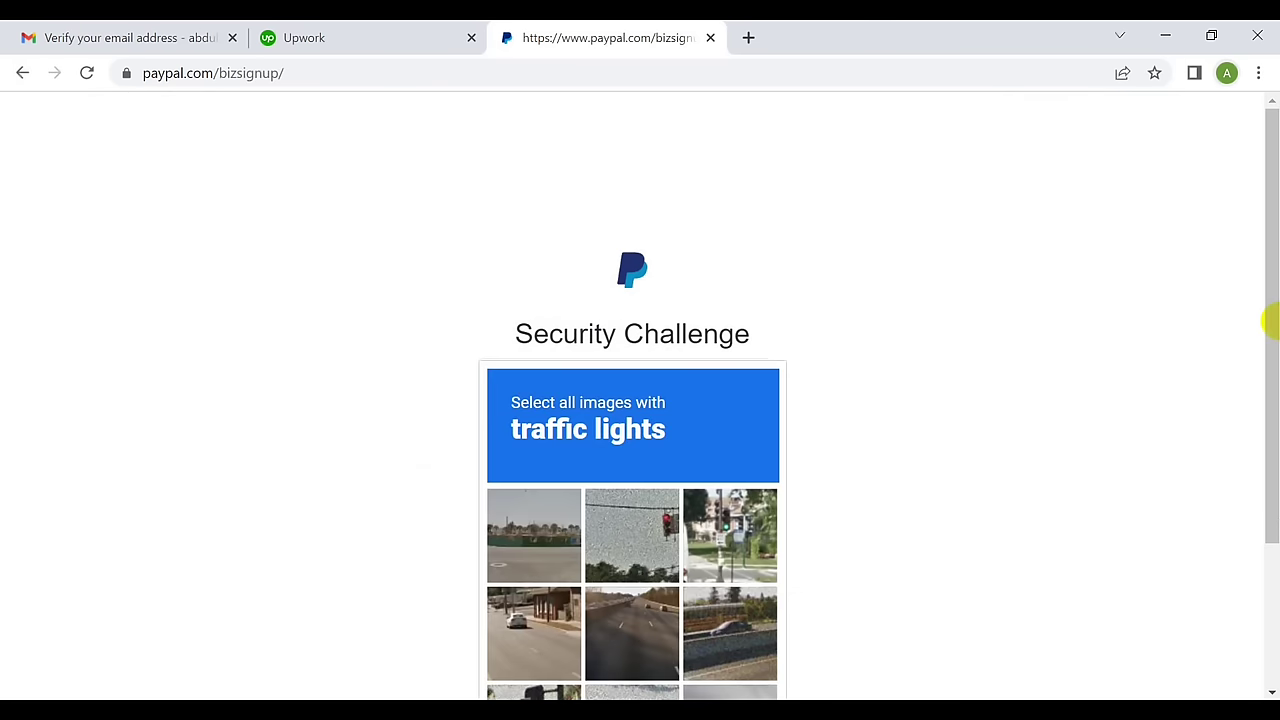
scroll(1263, 356, "down", 2)
left_click(700, 372)
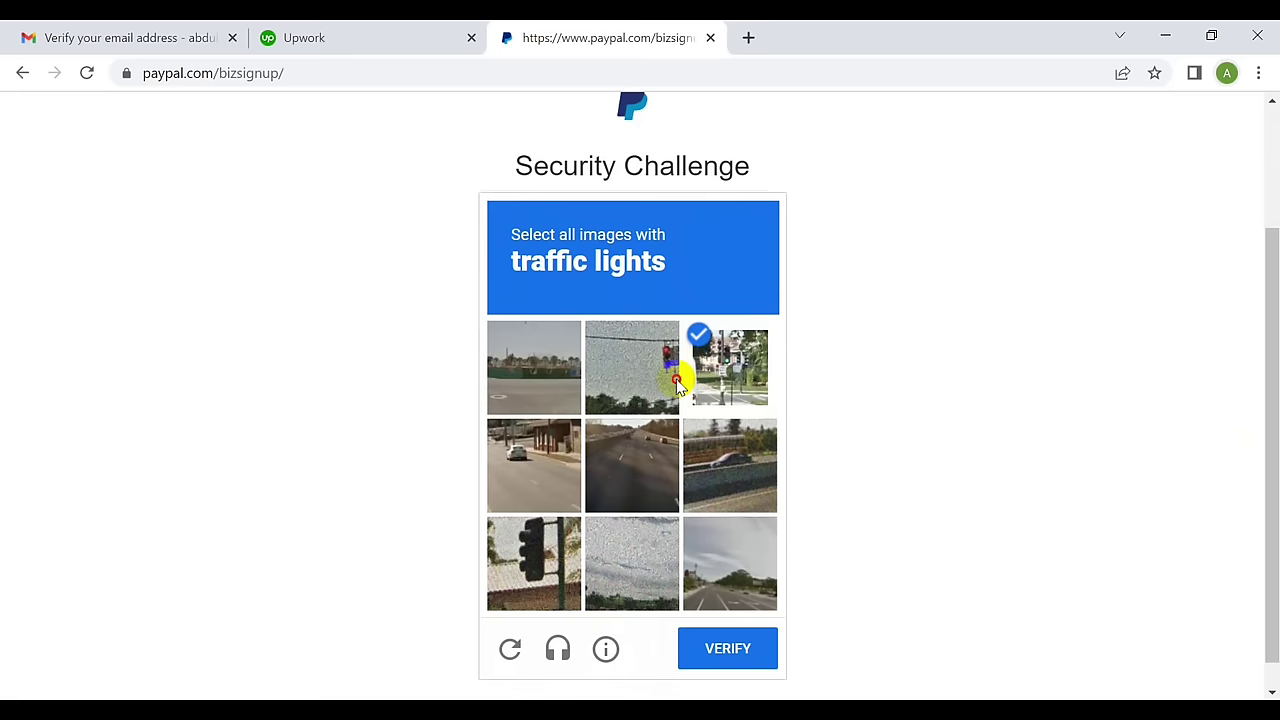
left_click(645, 380)
left_click(545, 560)
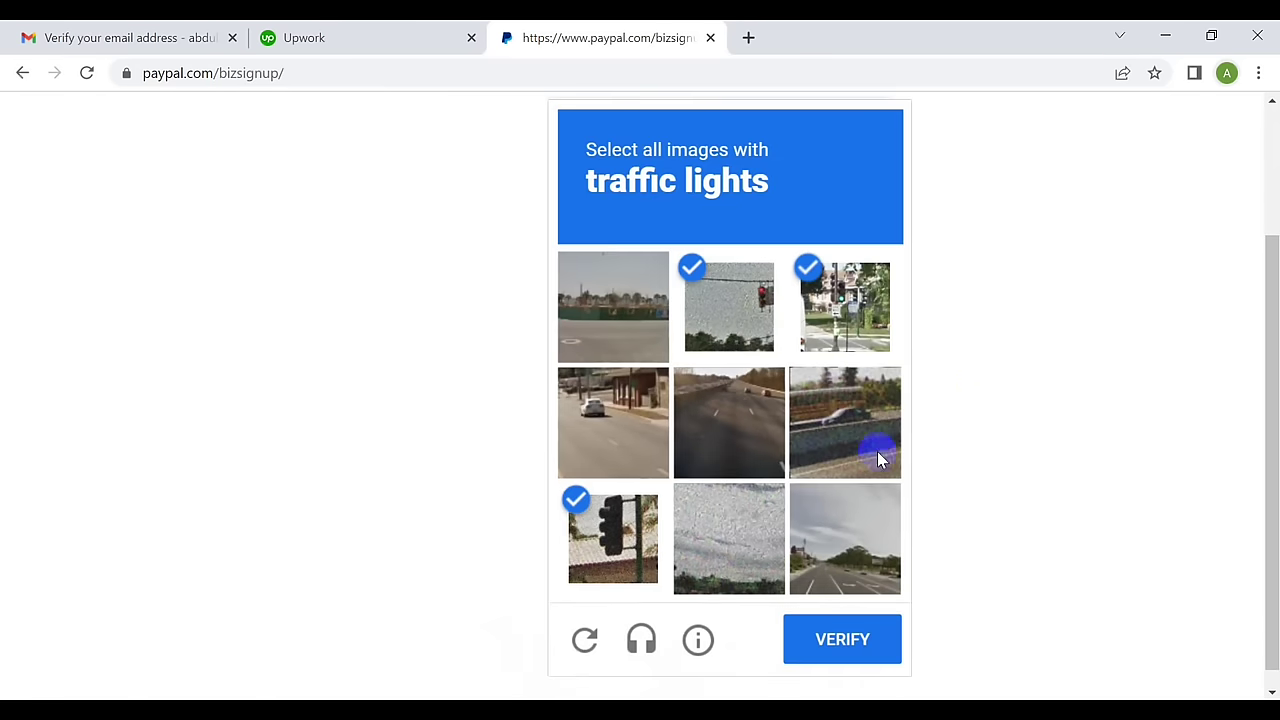
left_click(835, 437)
left_click(730, 388)
left_click(737, 614)
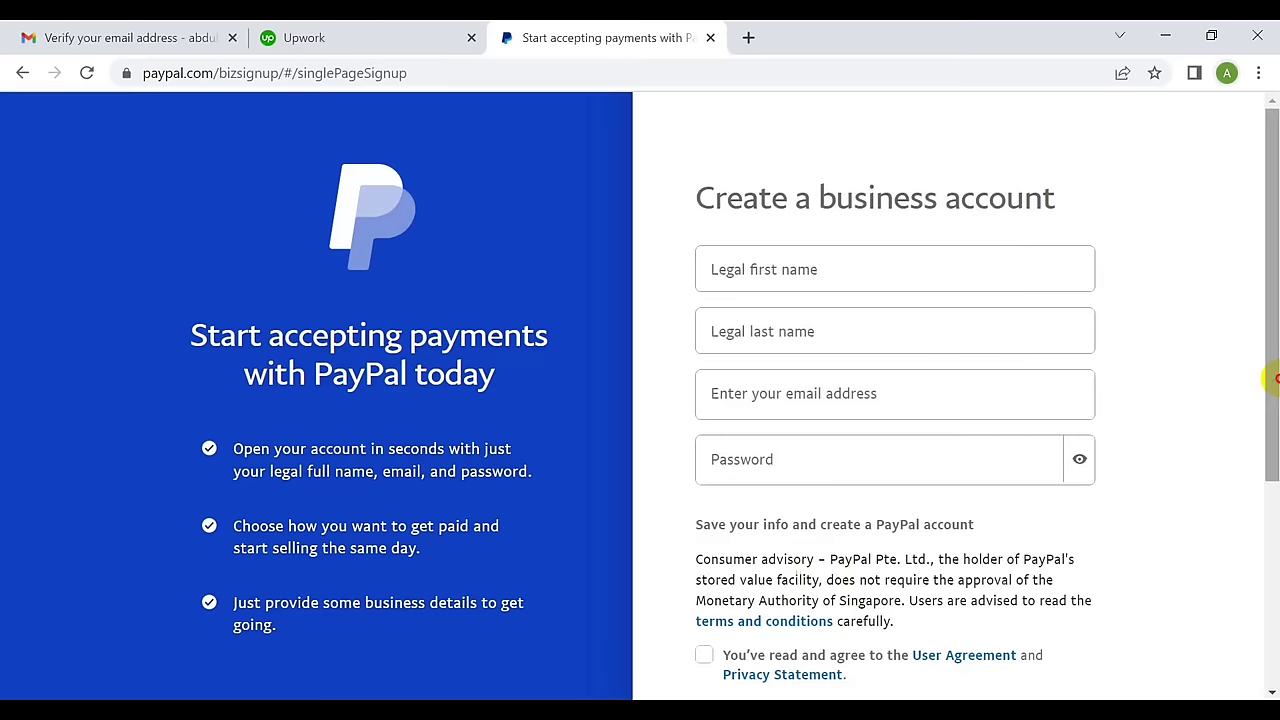
left_click_drag(1271, 371, 1258, 280)
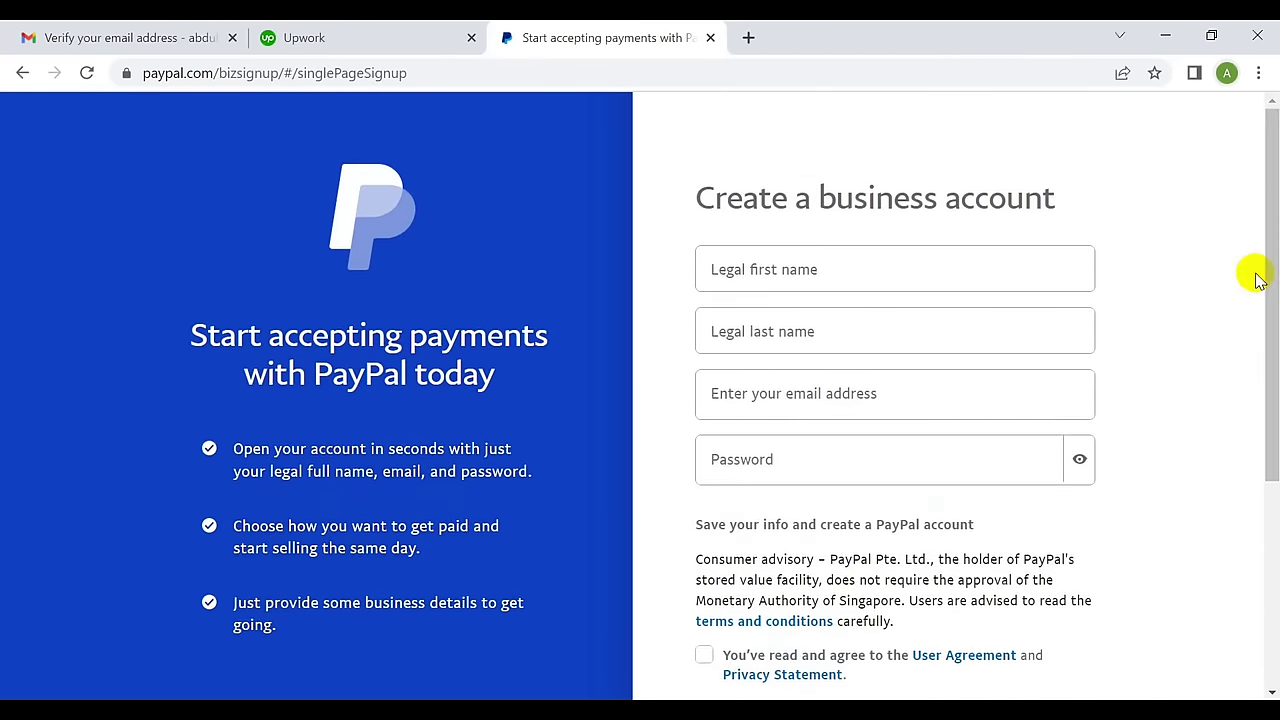
Enter the owner's legal first and last name and move to the email field.
scroll(1258, 280, "up", 3)
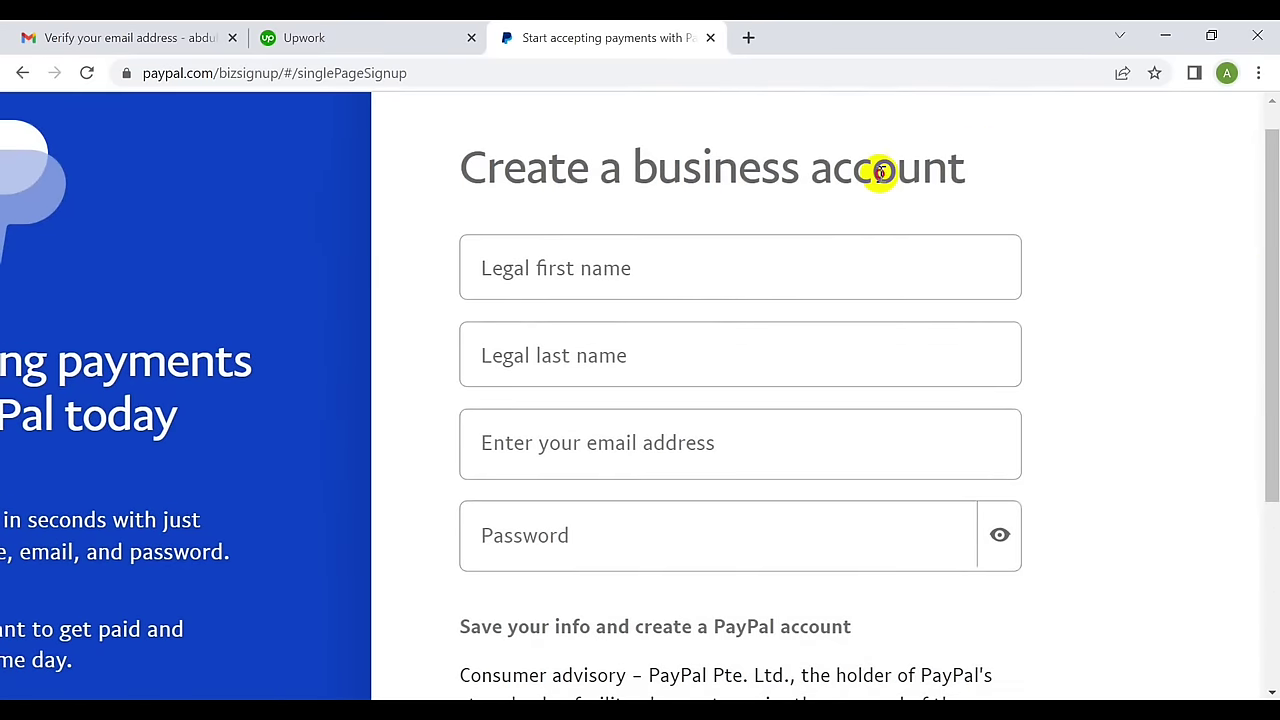
left_click(772, 270)
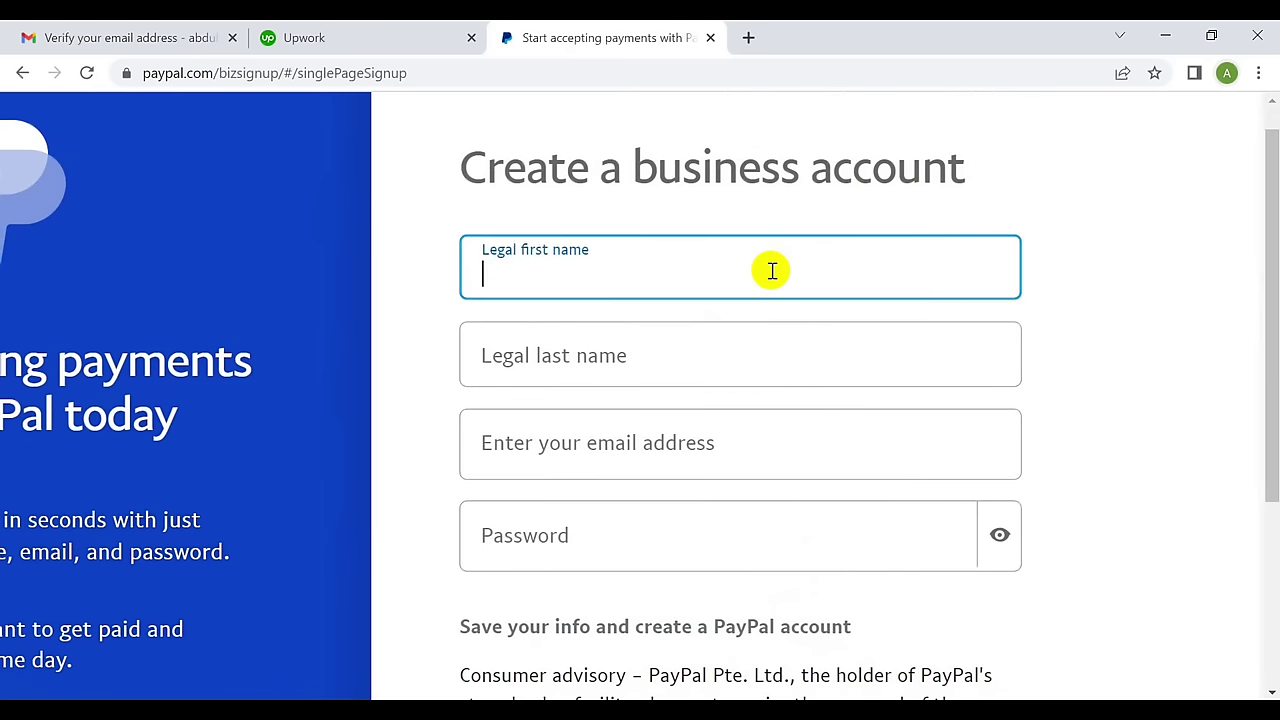
left_click(734, 347)
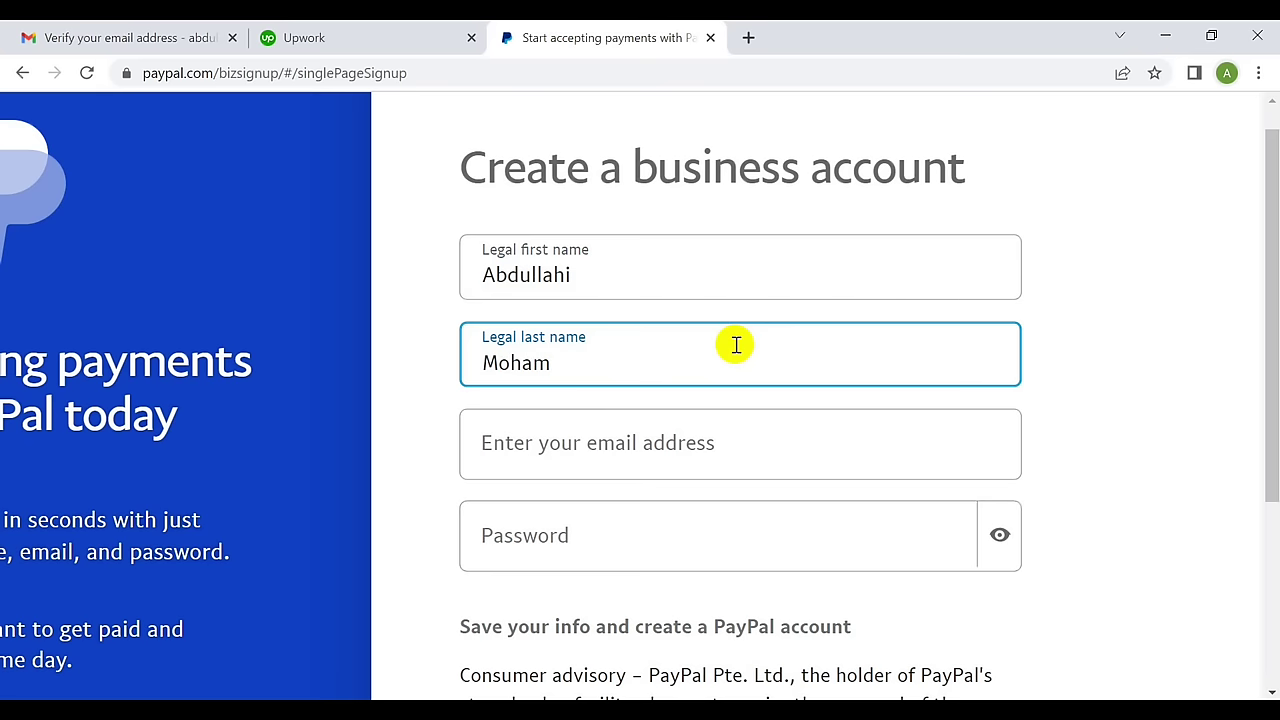
left_click(683, 443)
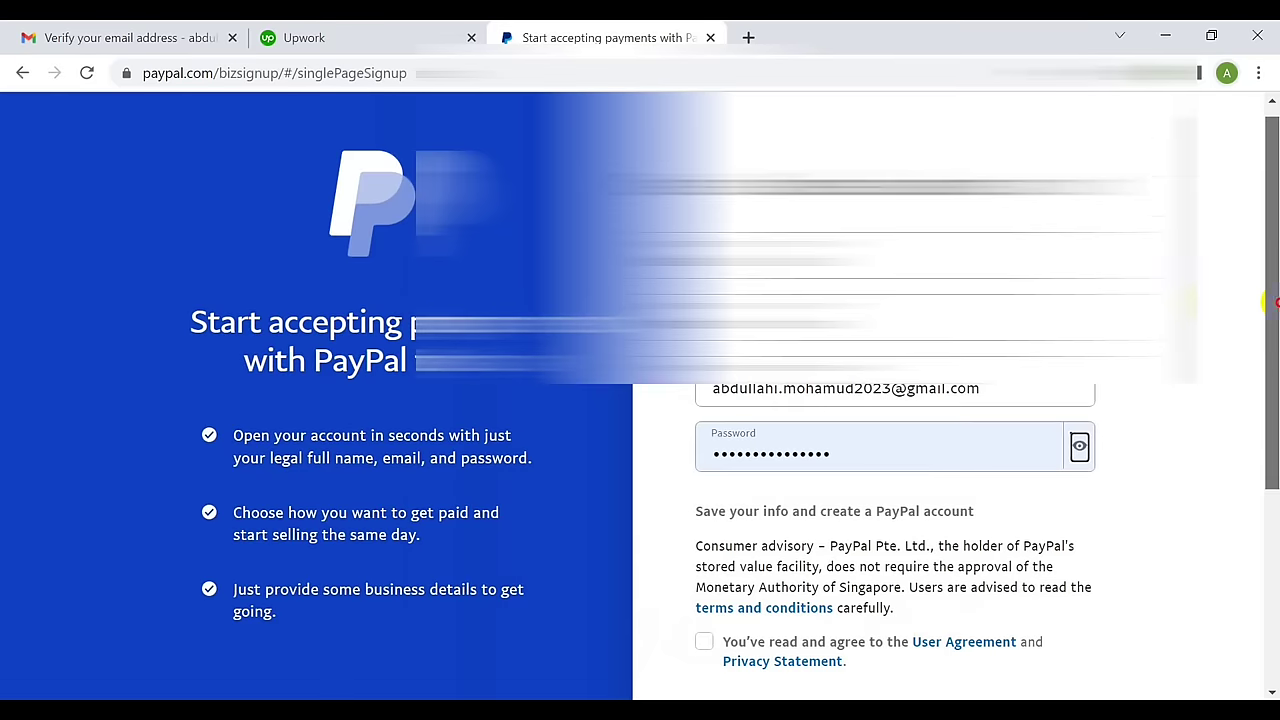
Accept the user agreement and privacy statement and submit the business sign-up.
scroll(1271, 300, "down", 1)
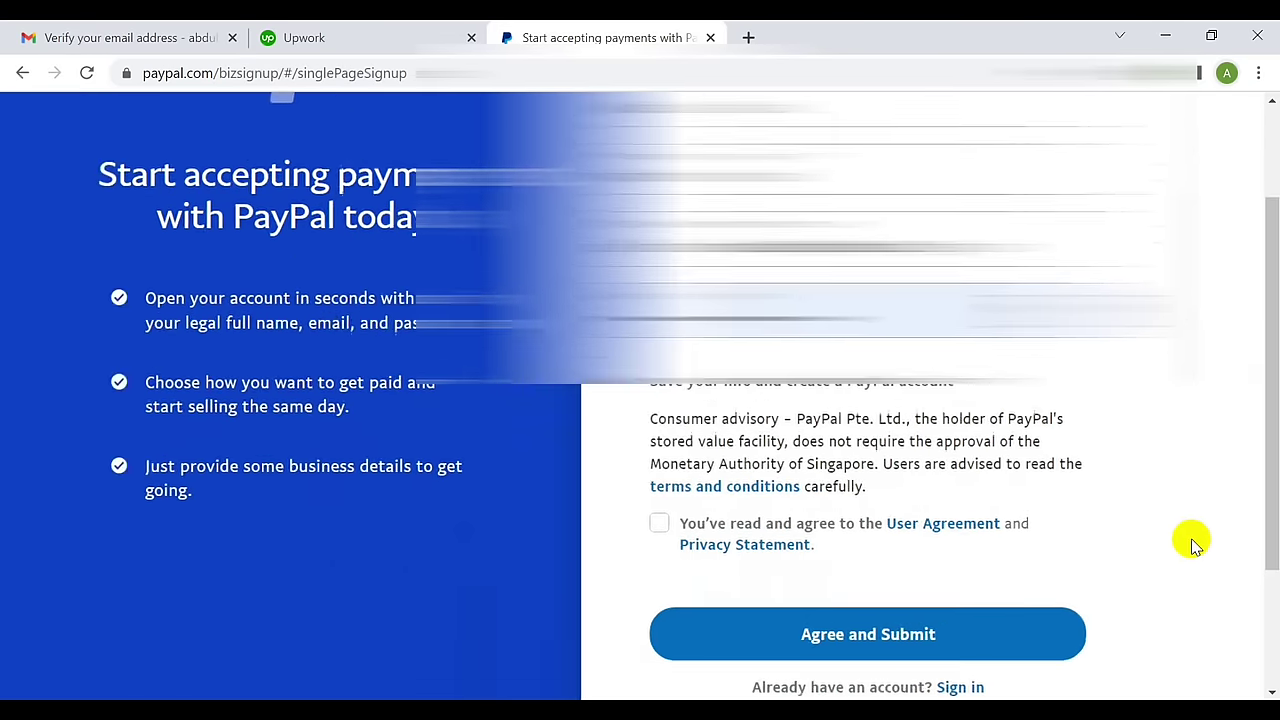
scroll(1265, 490, "down", 1)
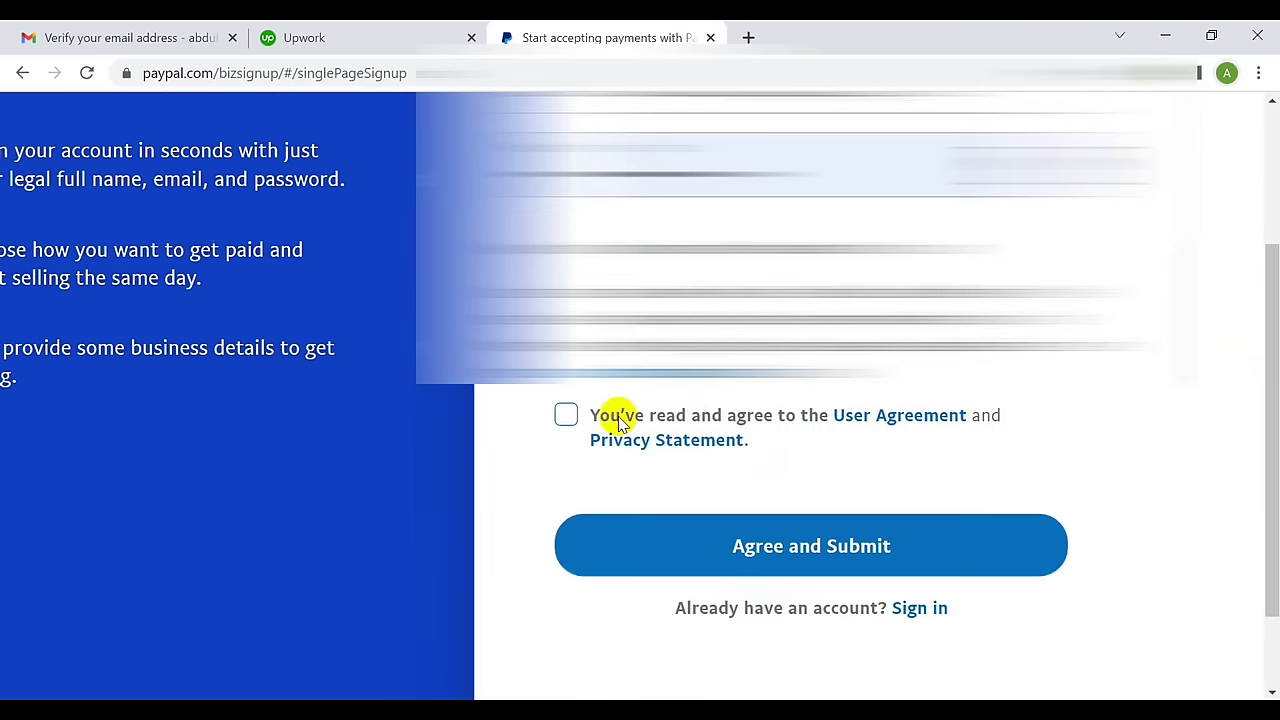
left_click(568, 415)
left_click(823, 540)
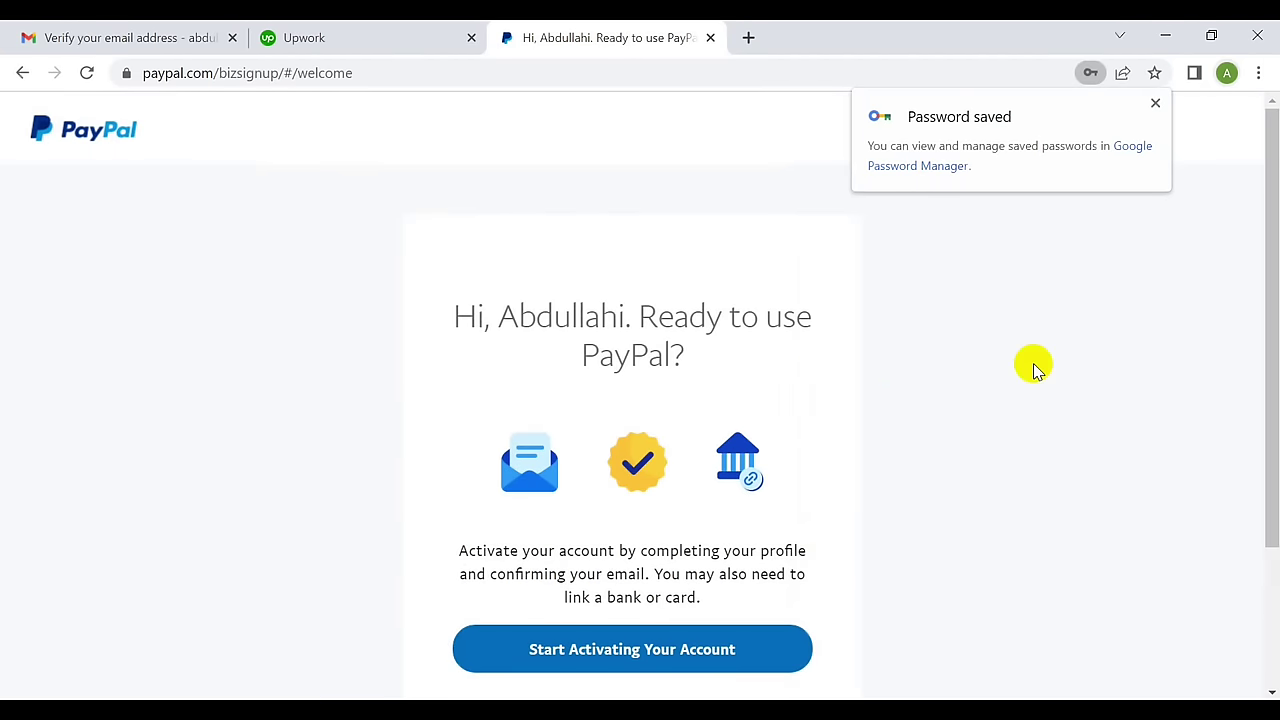
Start activating the account and register as an Individual Seller.
scroll(1262, 420, "down", 1)
left_click(673, 567)
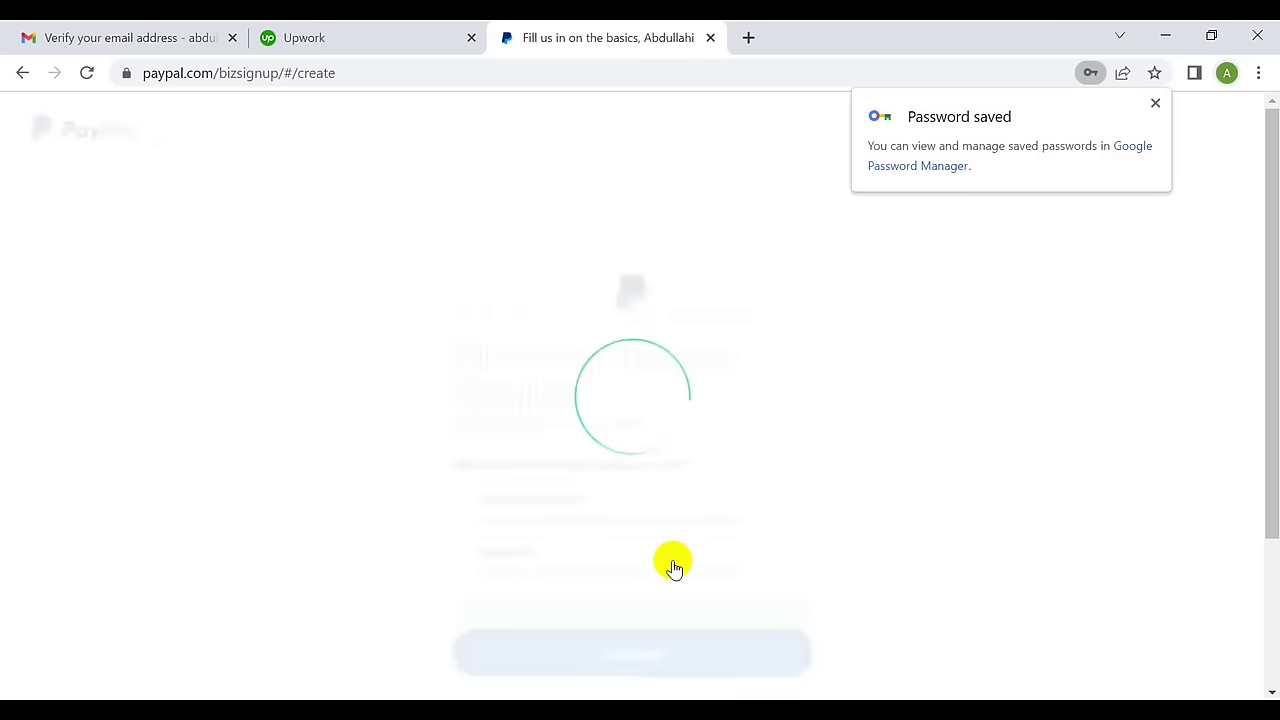
left_click(1153, 103)
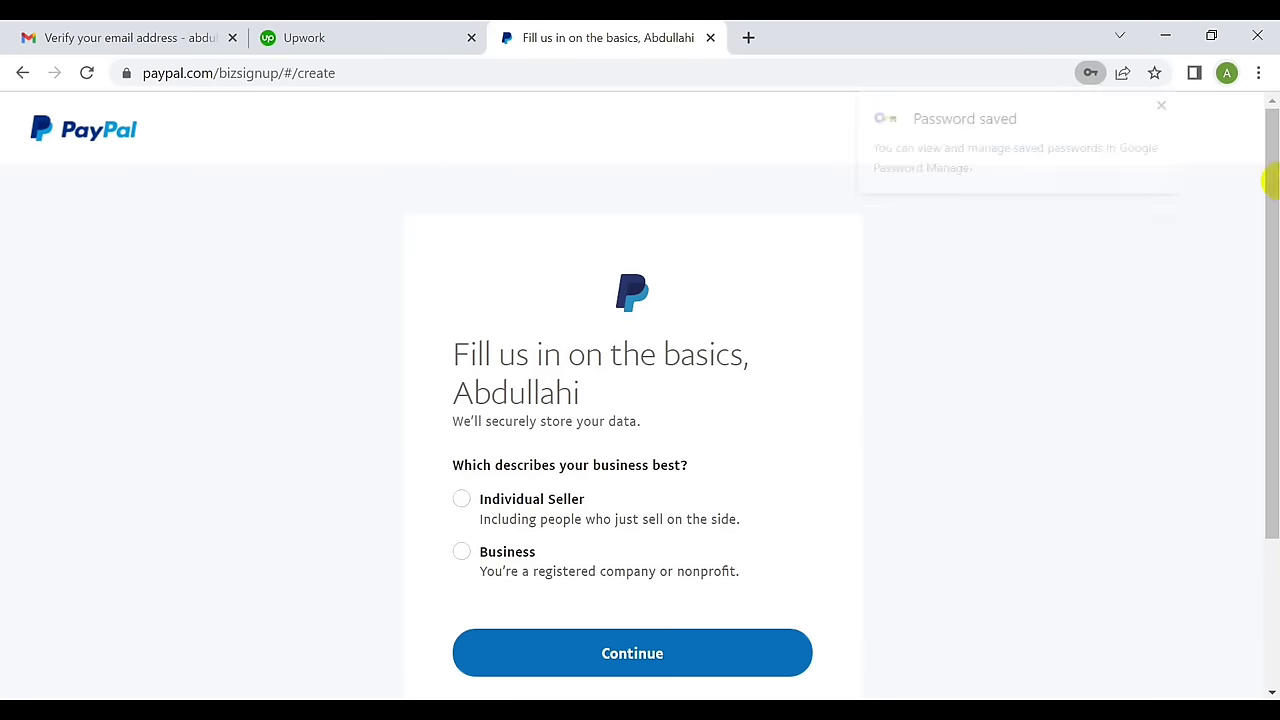
scroll(1249, 271, "down", 1)
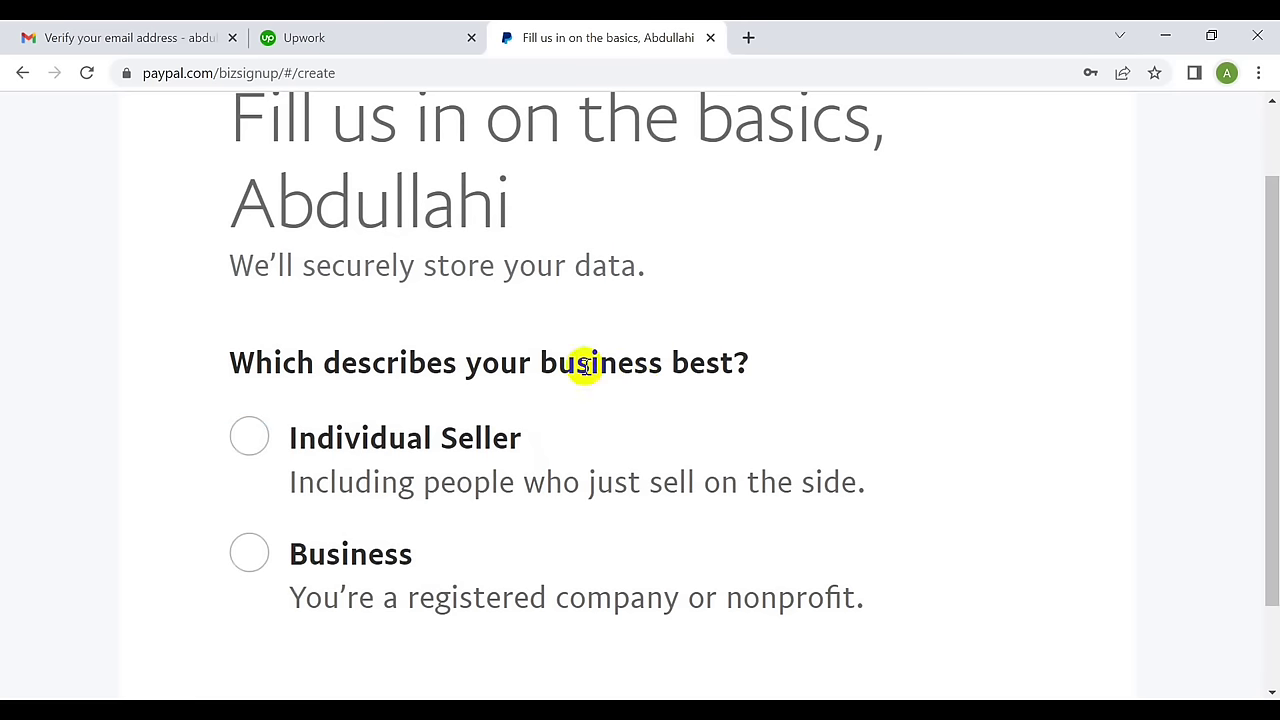
left_click_drag(586, 363, 686, 363)
left_click(685, 367)
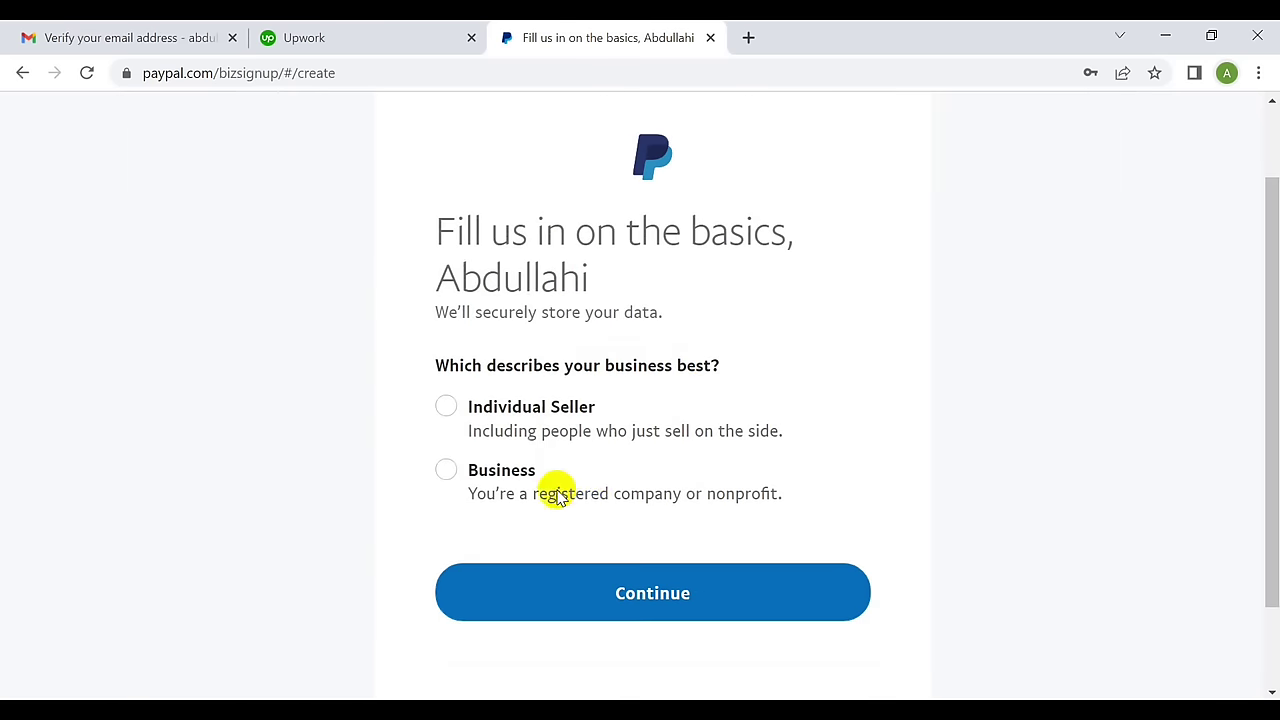
left_click(447, 409)
Use the owner's own first and last name as the business name.
scroll(634, 314, "down", 2)
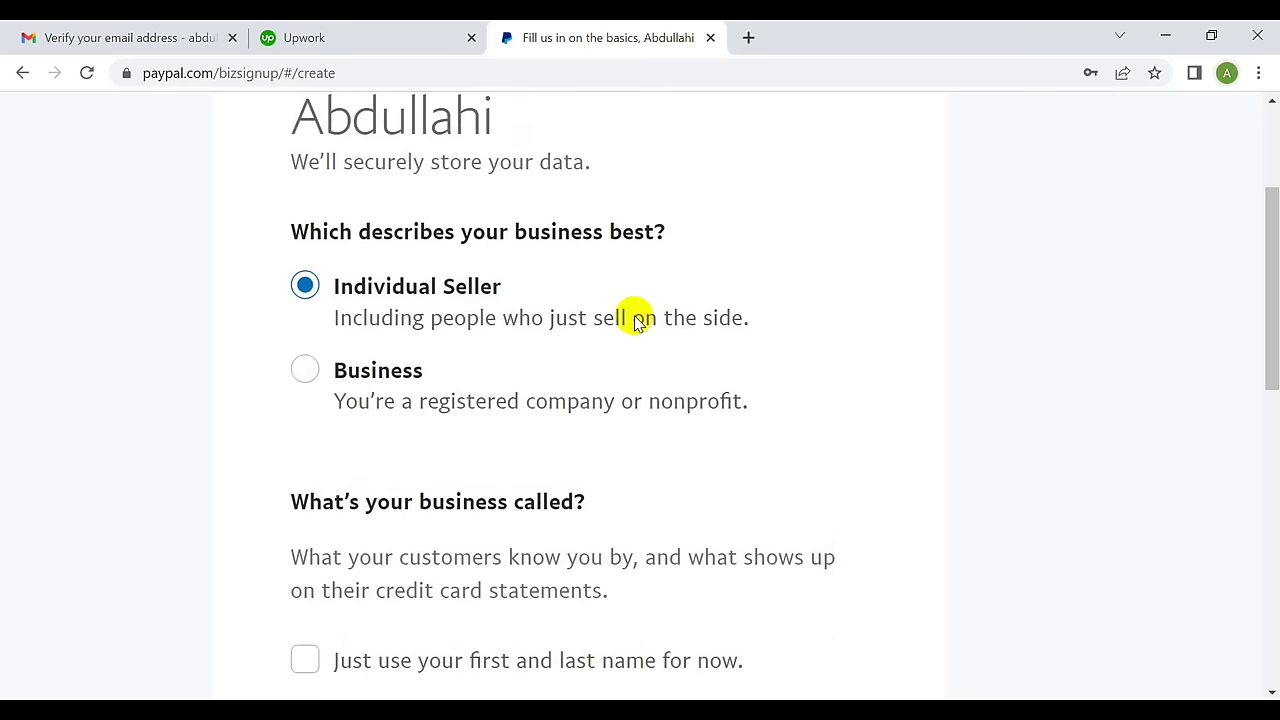
left_click(1271, 386)
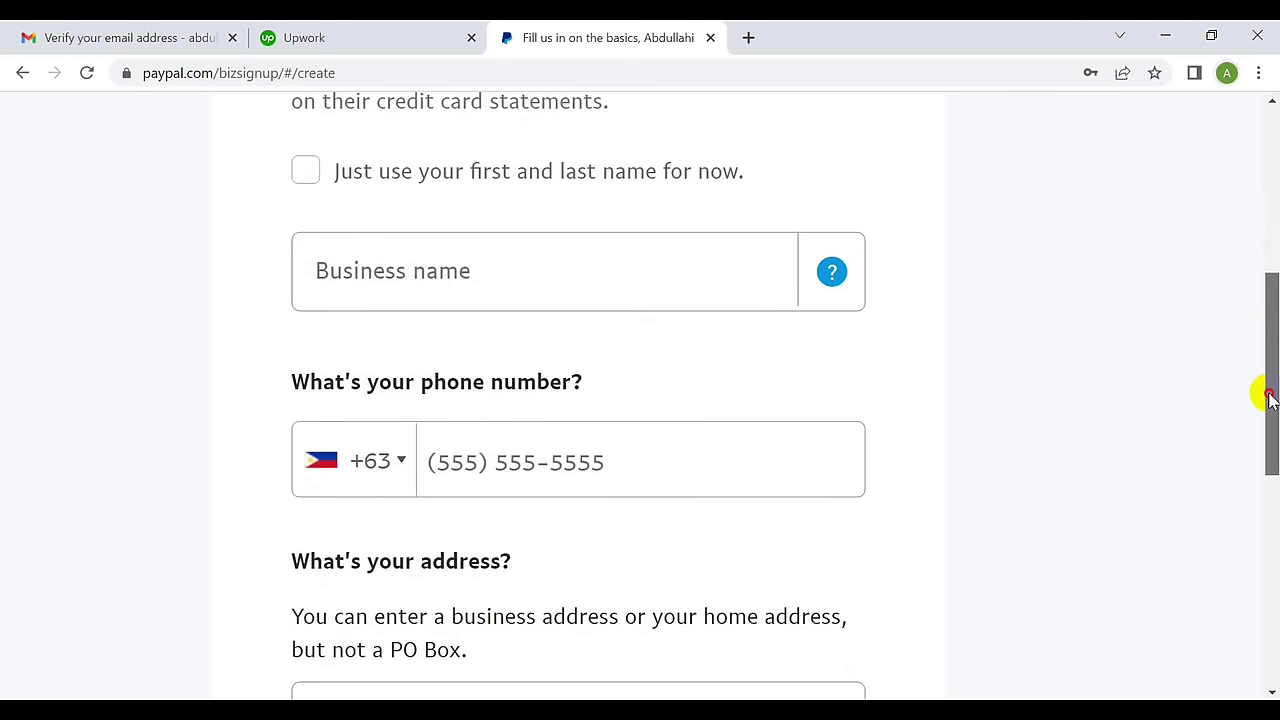
left_click_drag(1266, 391, 1257, 366)
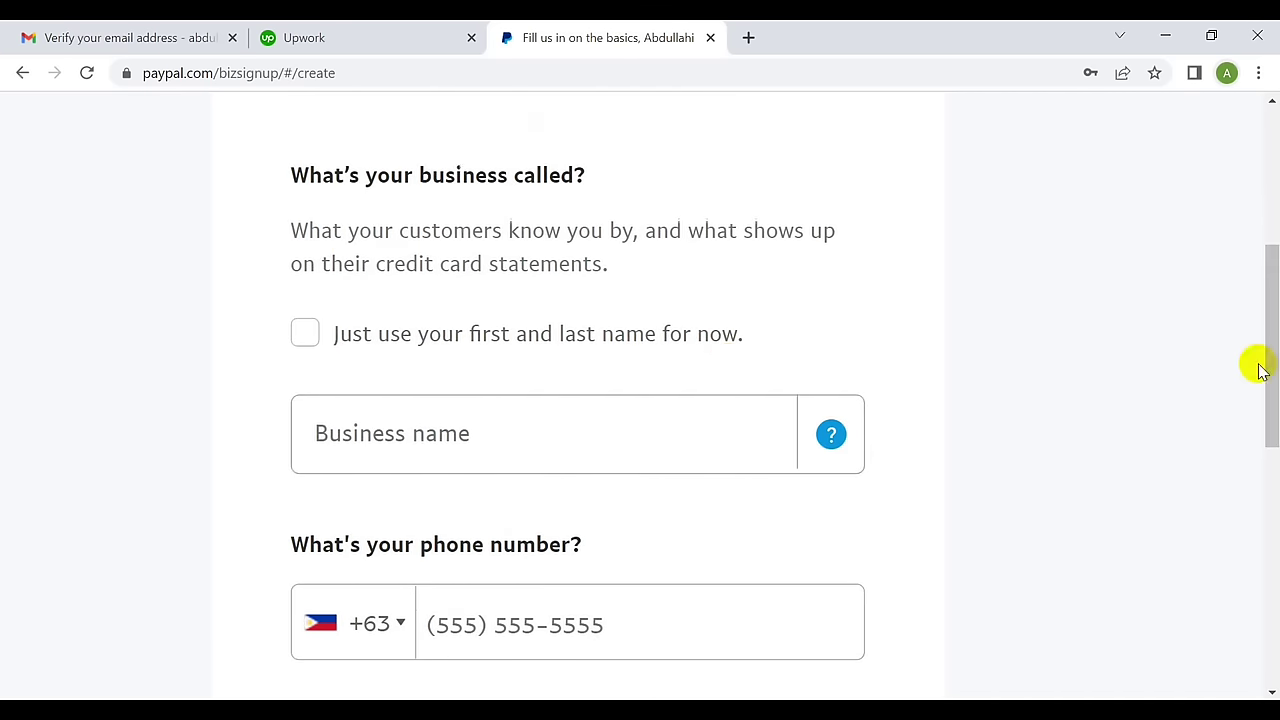
left_click(402, 322)
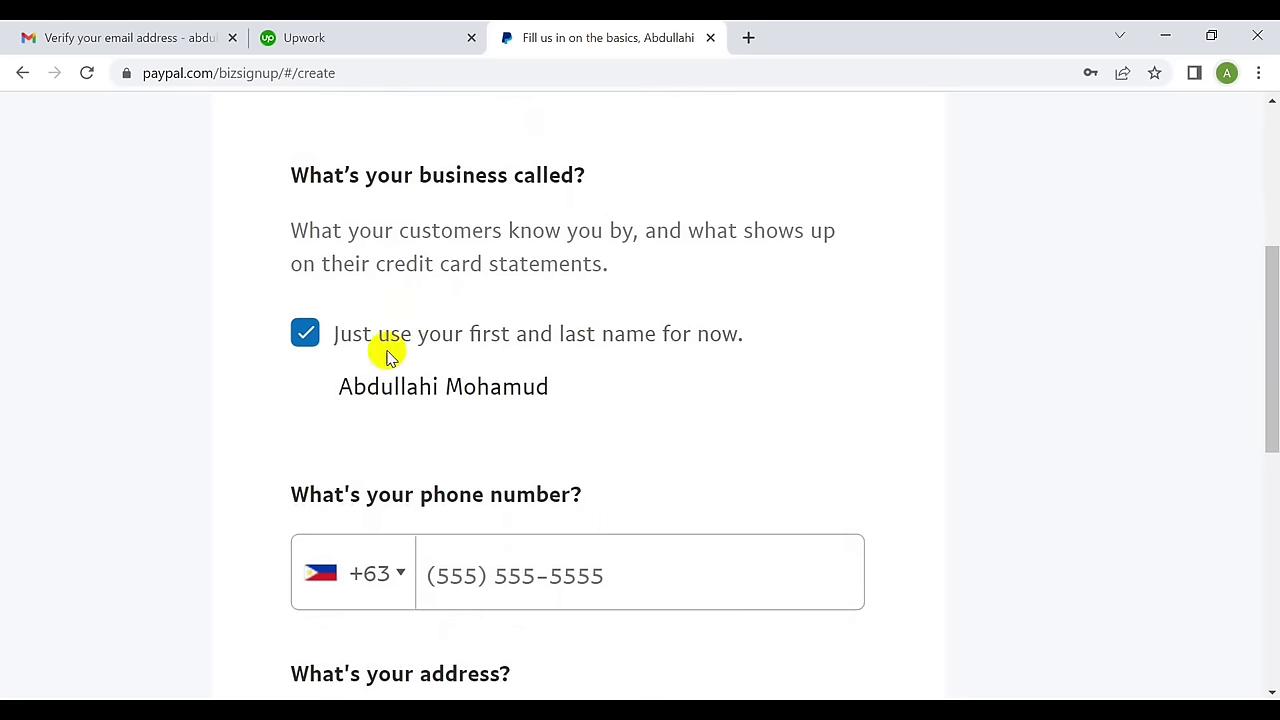
scroll(411, 346, "up", 4)
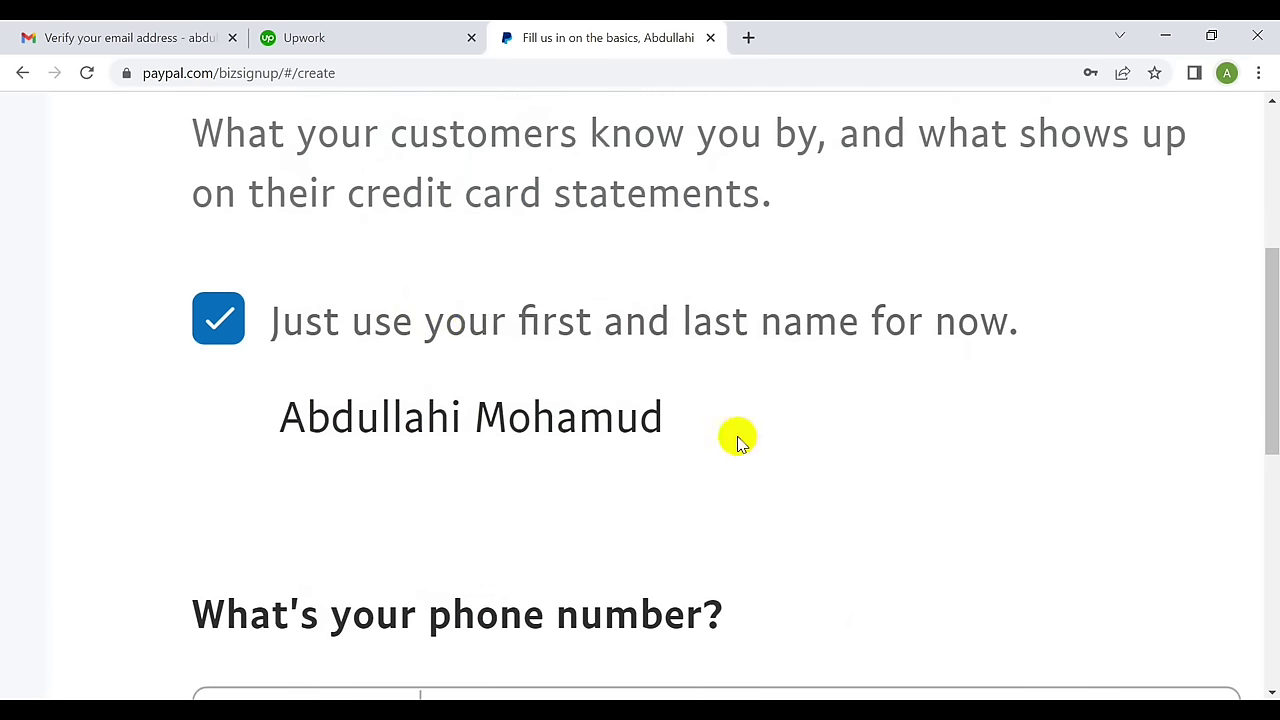
left_click_drag(1273, 360, 1275, 375)
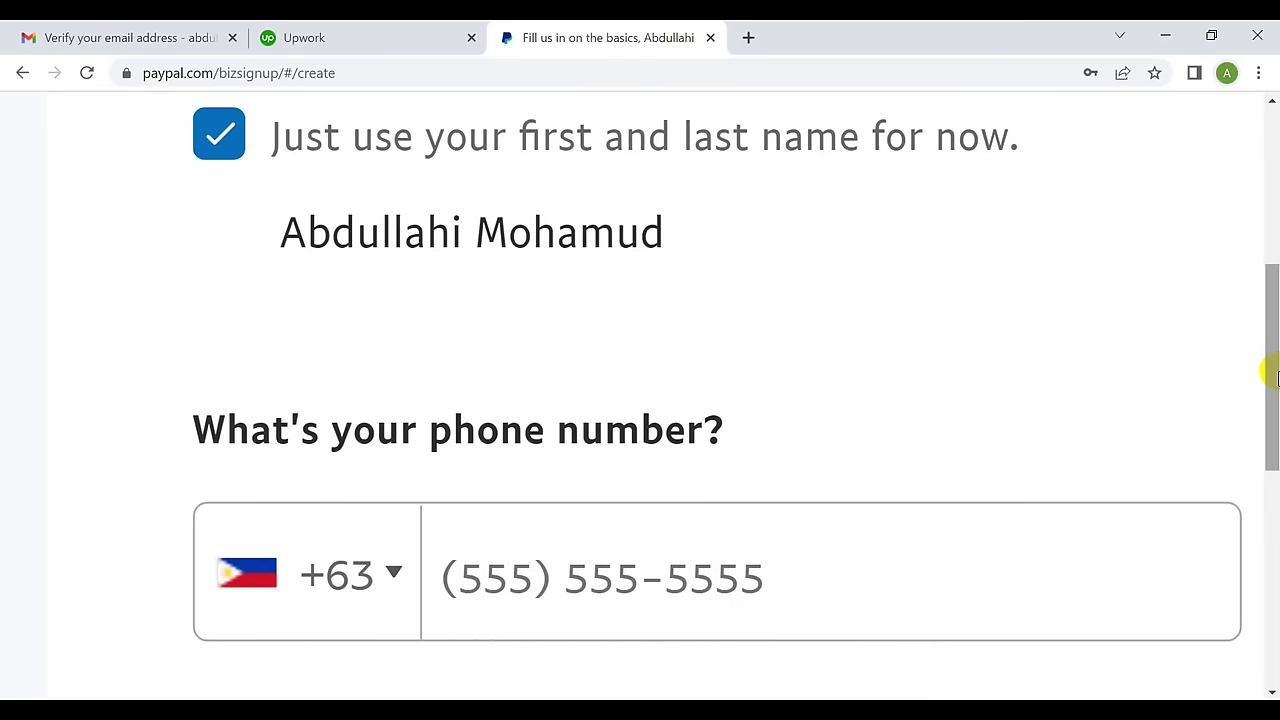
key("ctrl+minus")
key("ctrl+minus")
key("ctrl+minus")
key("ctrl+minus")
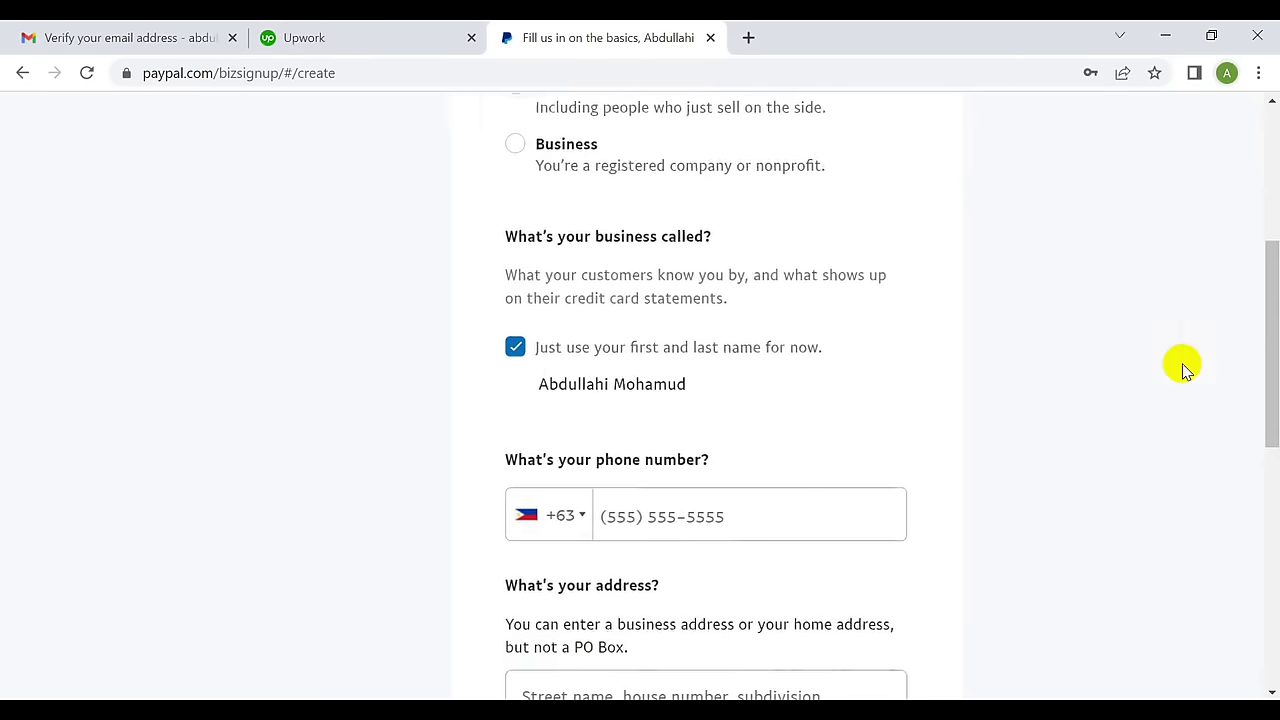
key("ctrl+plus")
key("ctrl+plus")
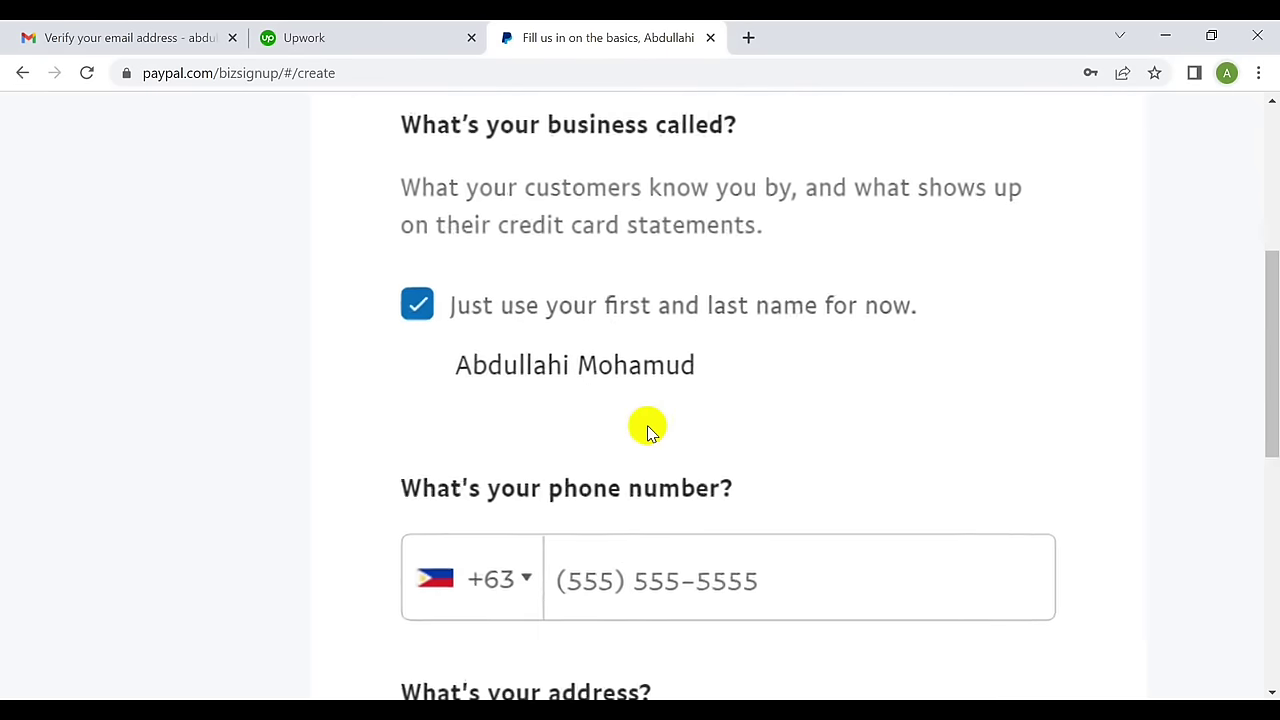
scroll(1268, 345, "down", 1)
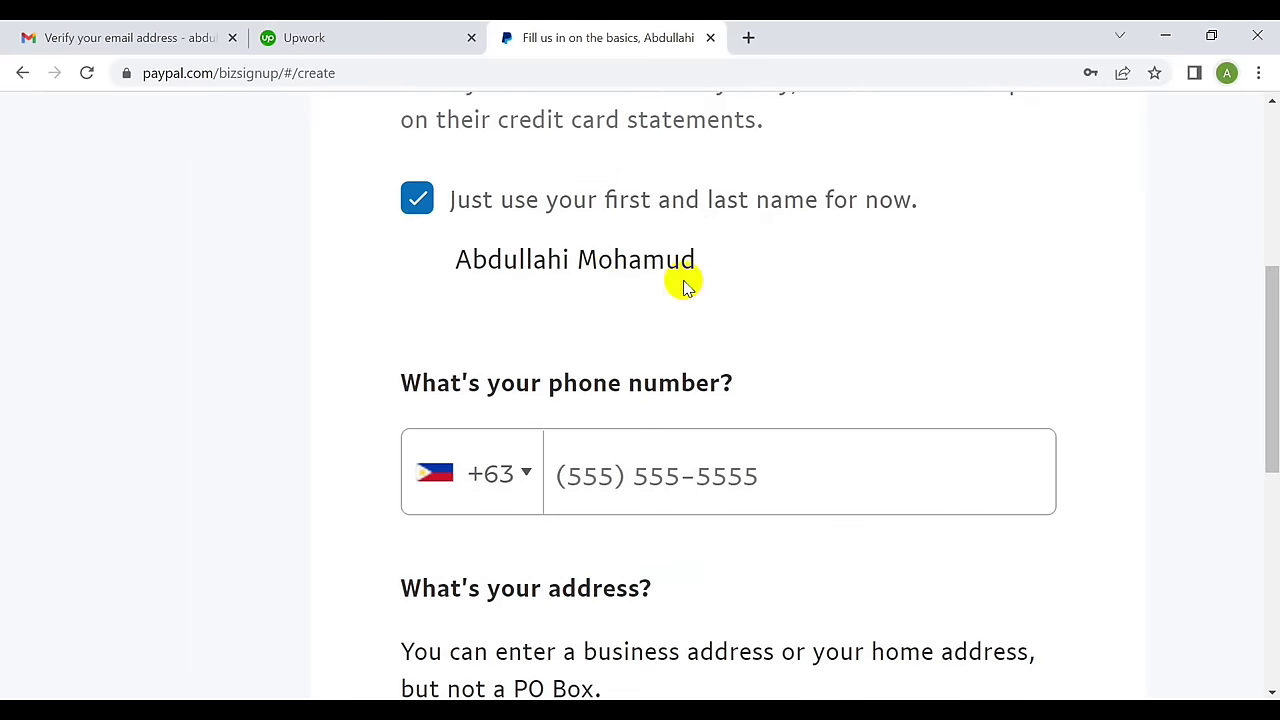
left_click_drag(1271, 371, 1273, 396)
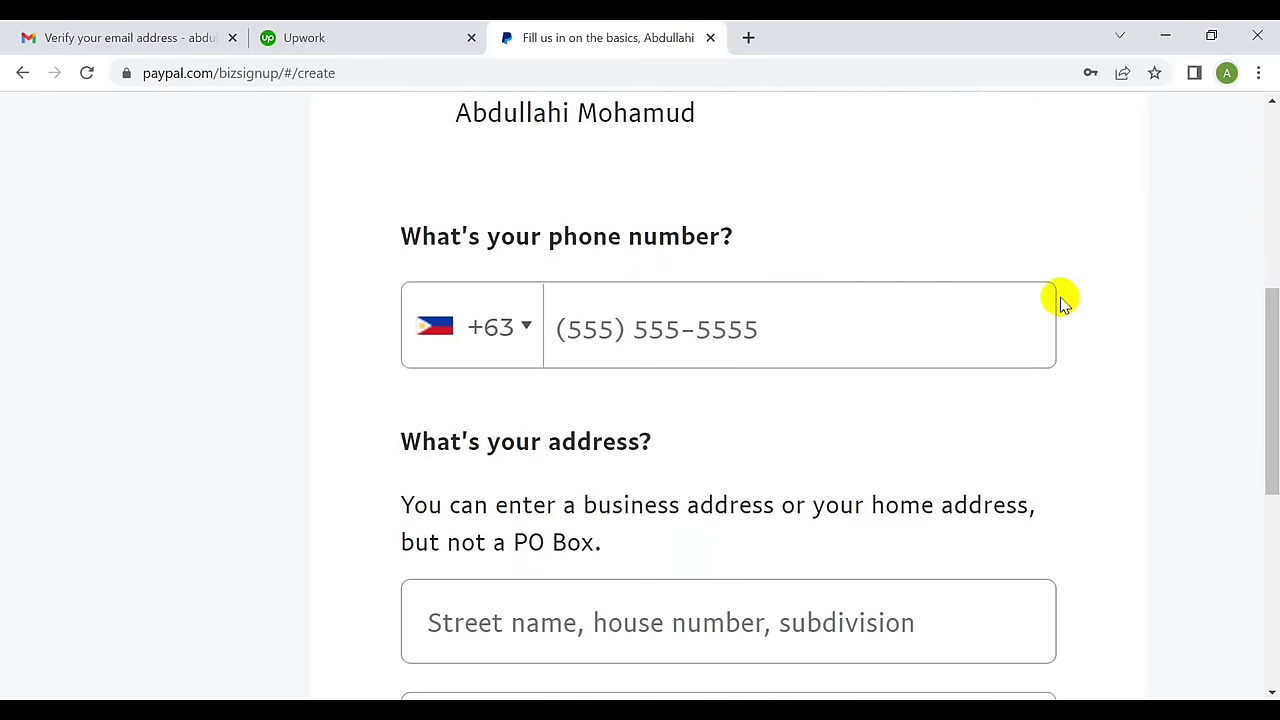
Pick the +252 country code and enter the contact phone number.
key("ctrl+plus")
left_click(868, 320)
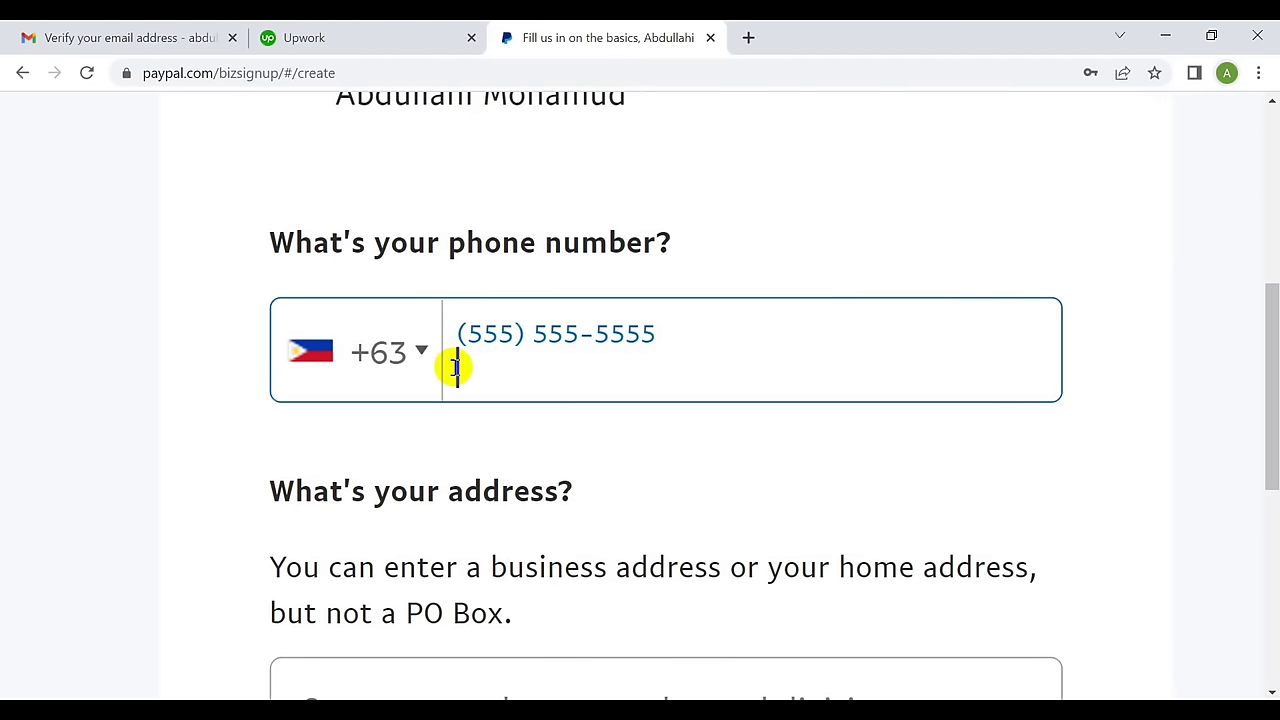
left_click(400, 355)
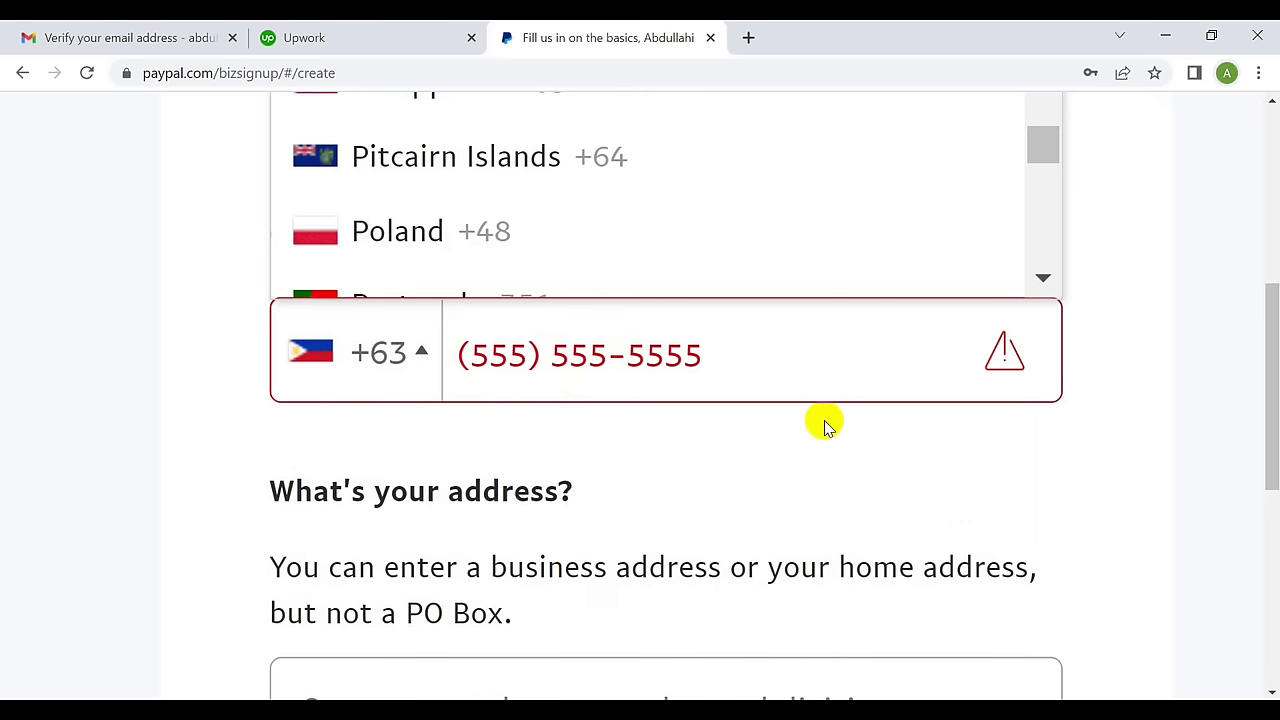
key("ctrl+minus")
left_click_drag(1266, 466, 1260, 417)
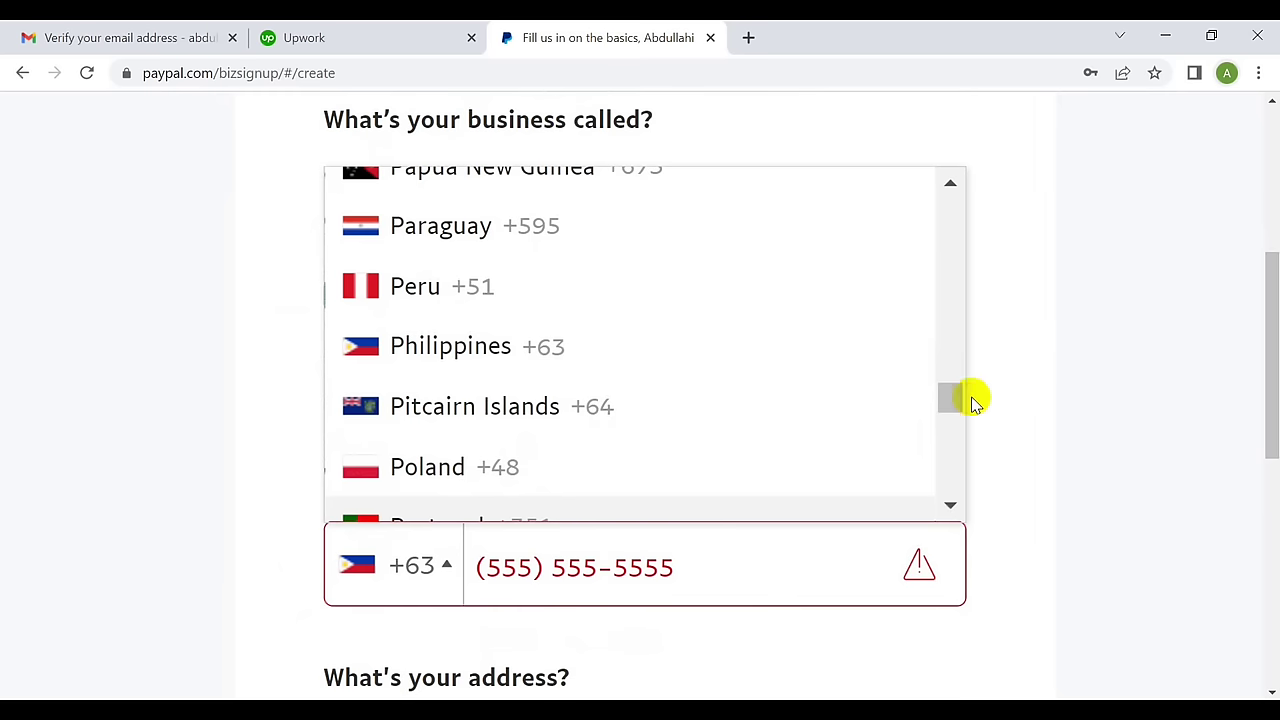
left_click_drag(950, 400, 954, 357)
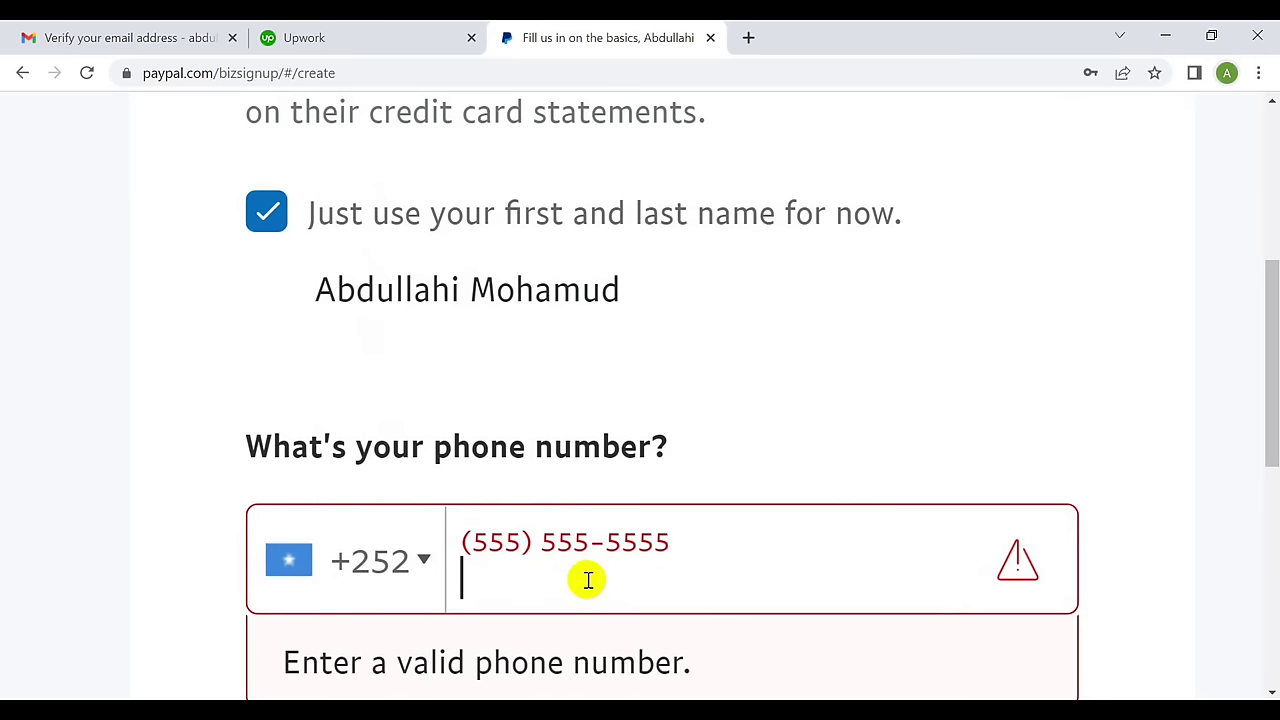
type("8")
key("BackSpace")
key("BackSpace")
type("6")
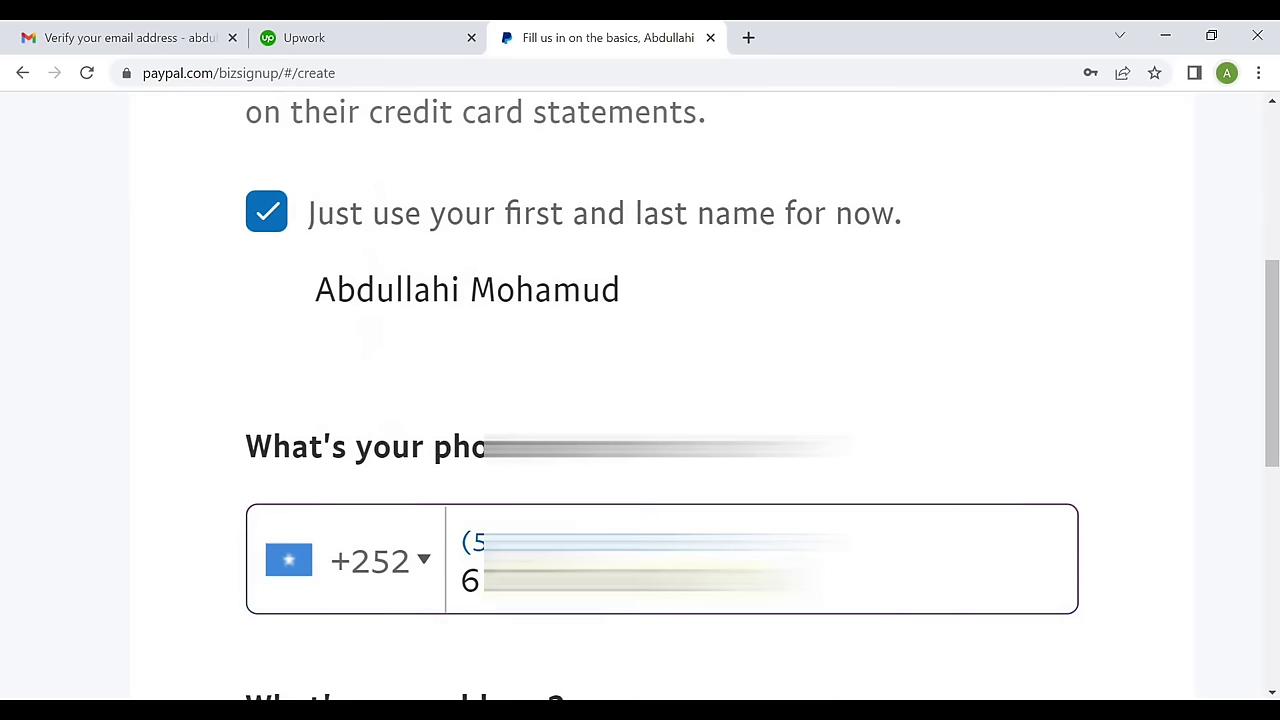
left_click(931, 360)
key("ctrl+minus")
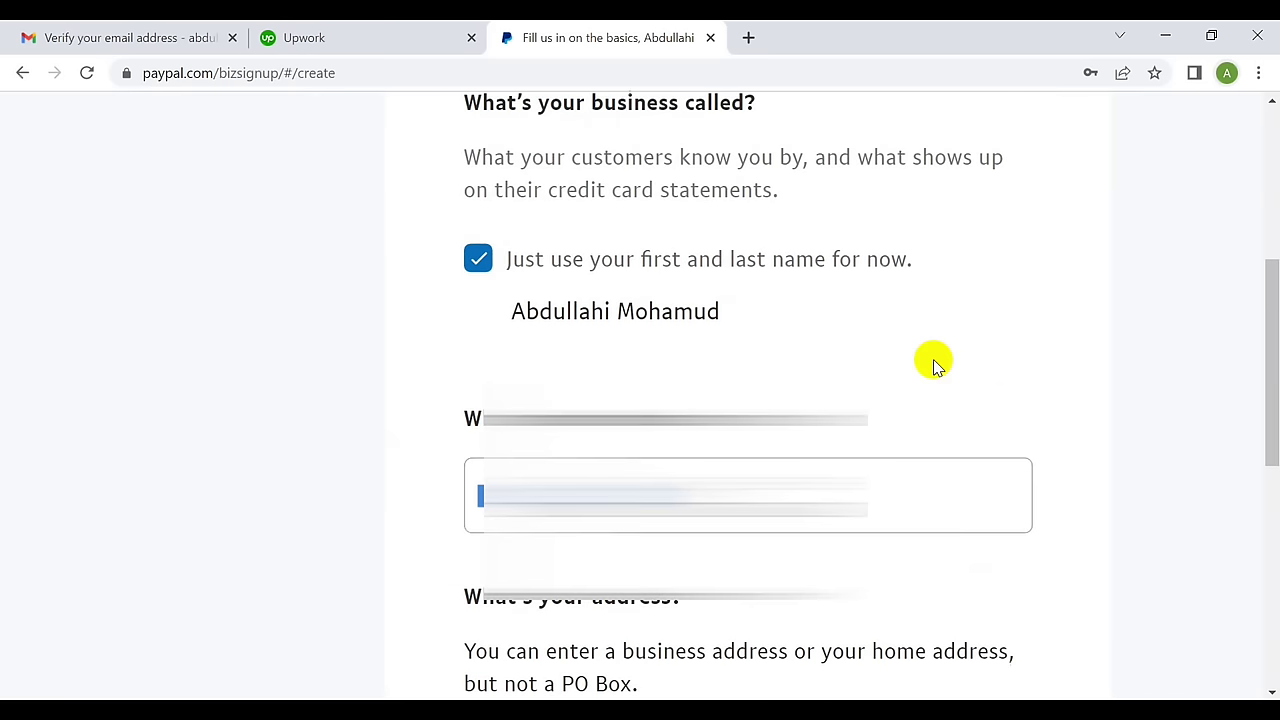
key("ctrl+minus")
key("ctrl+minus")
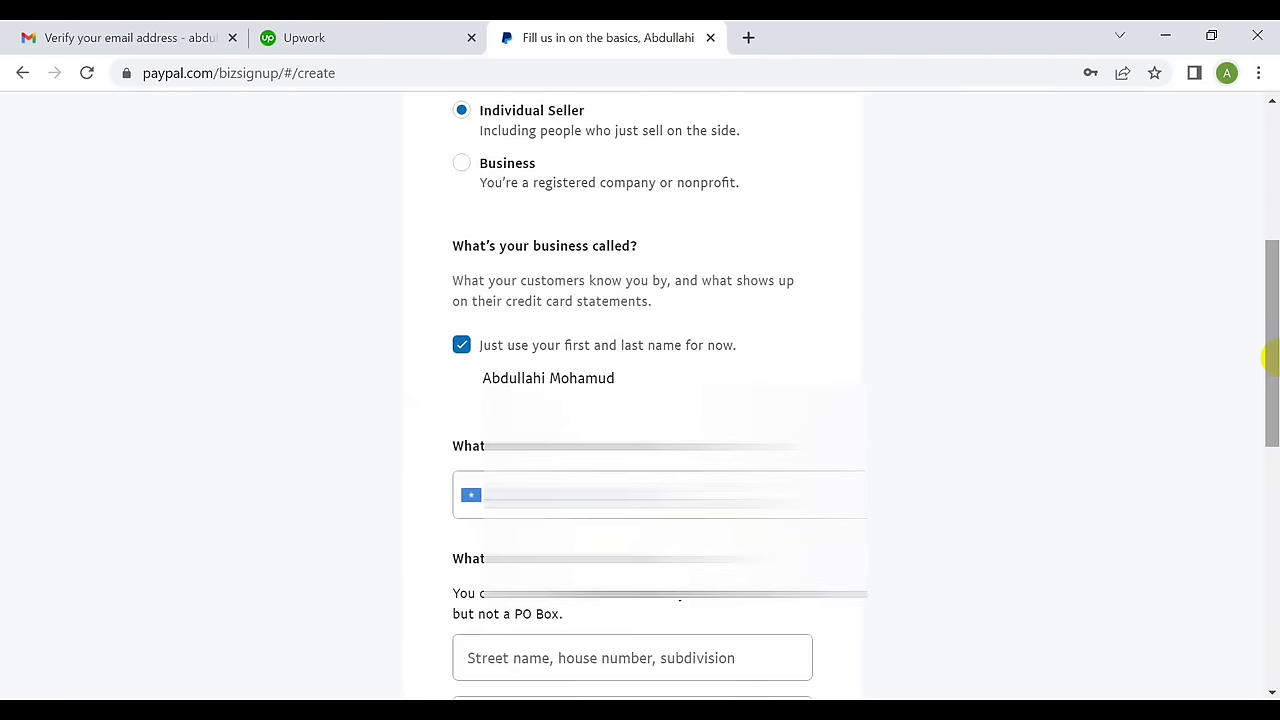
key("ctrl+plus")
key("ctrl+plus")
key("ctrl+plus")
left_click_drag(1271, 380, 1257, 437)
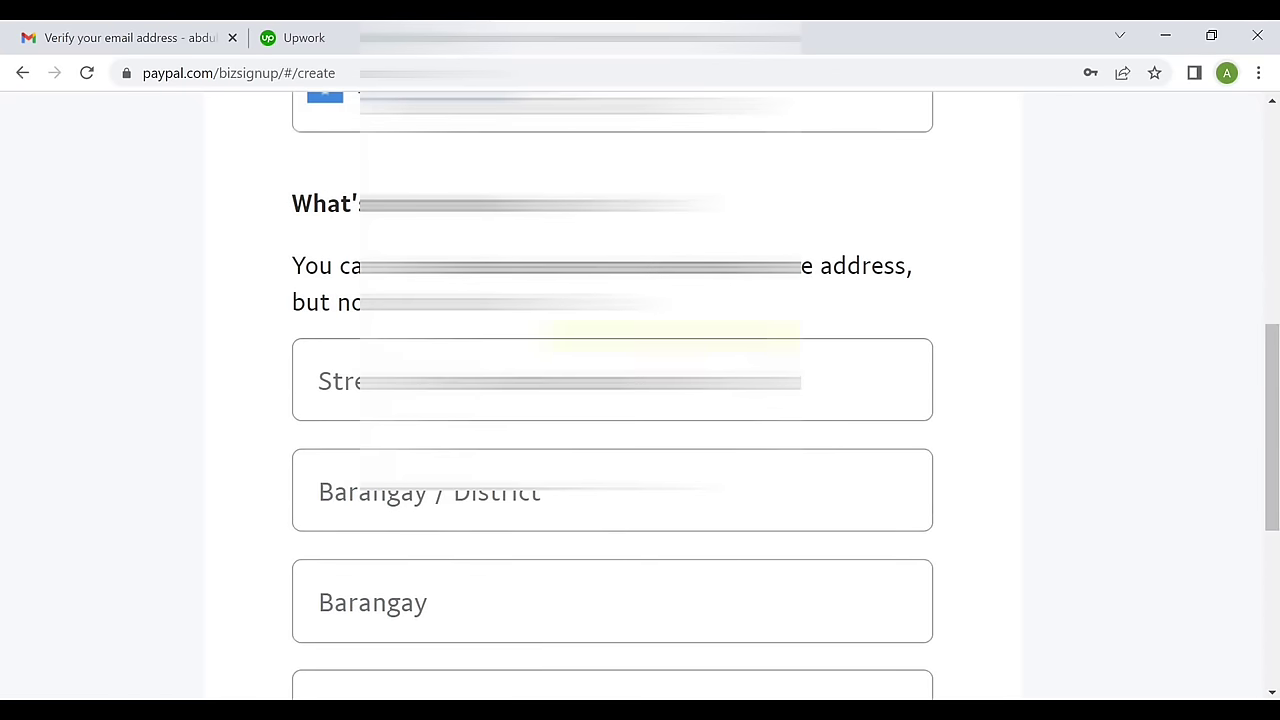
key("ctrl+minus")
key("ctrl+minus")
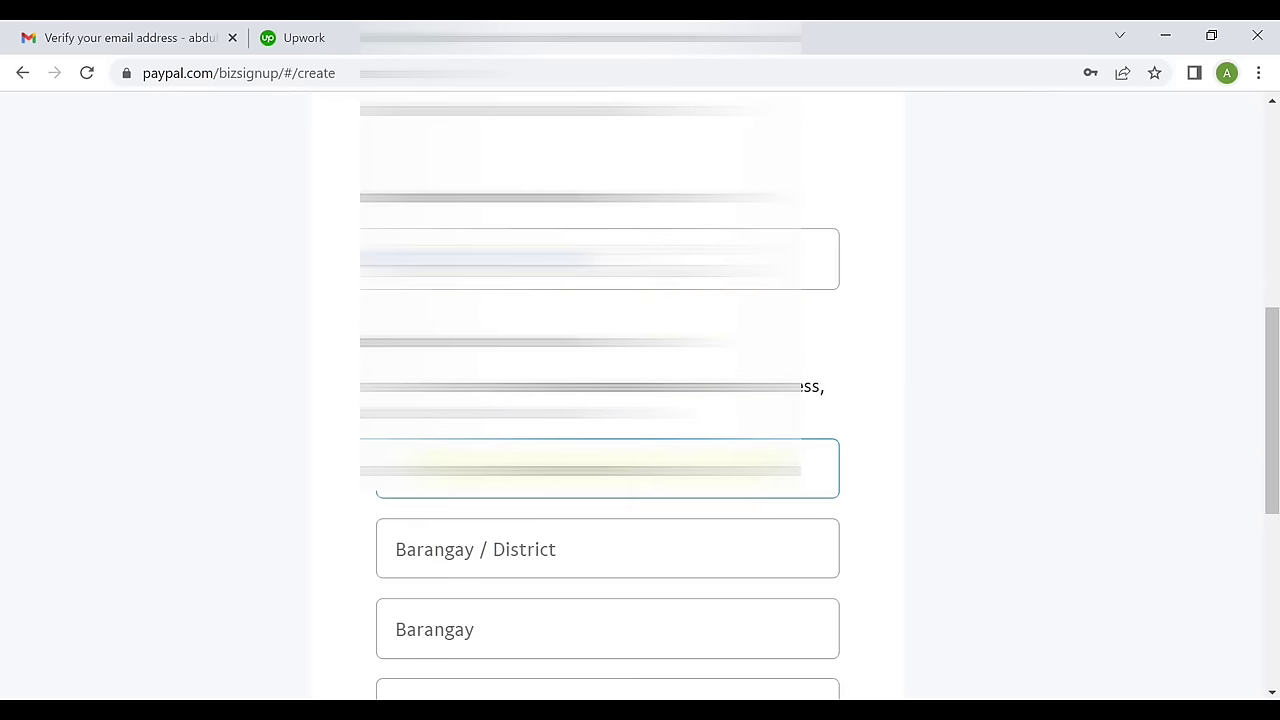
key("ctrl+plus")
key("ctrl+plus")
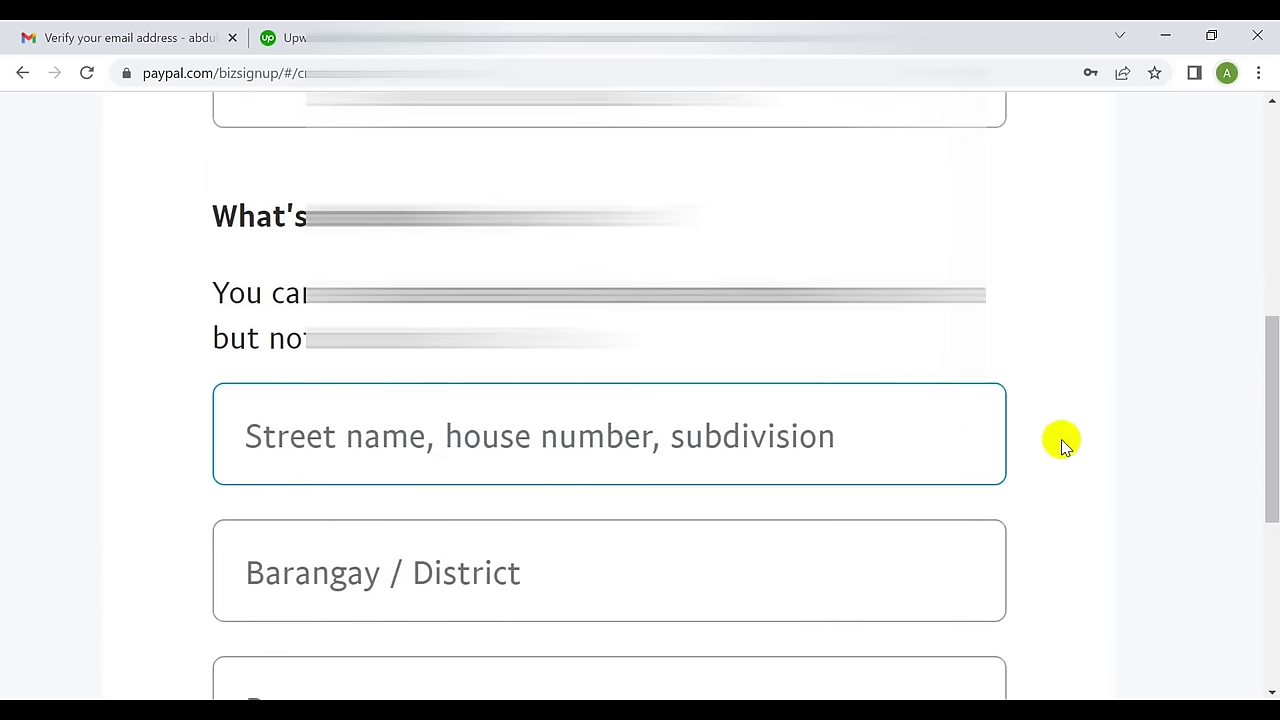
Paste the business street address into the street address field.
key("ctrl+plus")
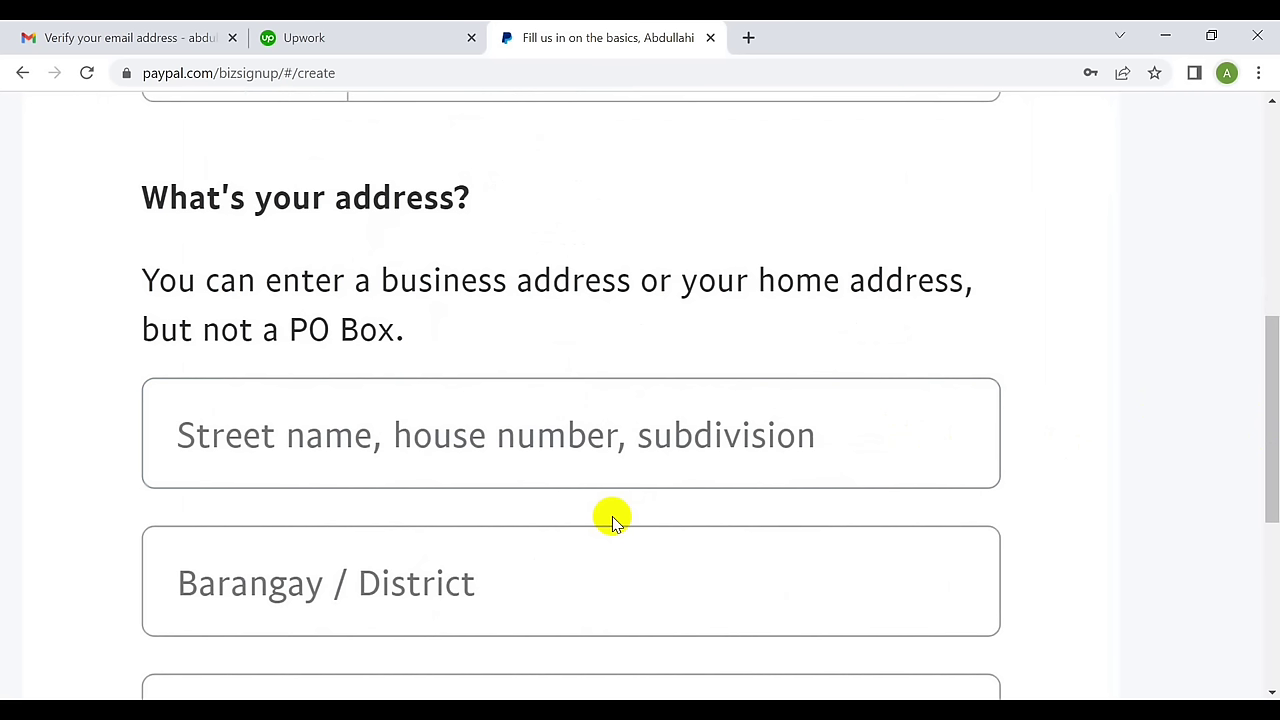
left_click(786, 474)
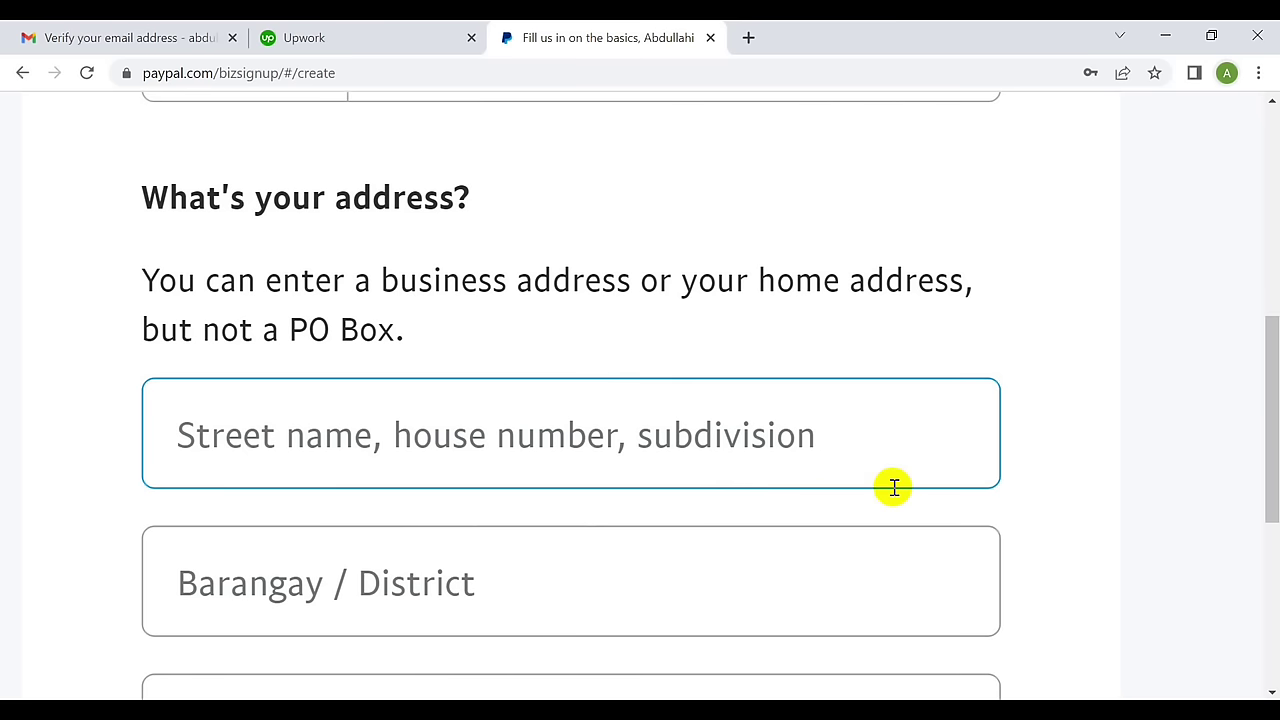
left_click(1206, 414)
scroll(1274, 428, "down", 2)
left_click(492, 380)
left_click(337, 277)
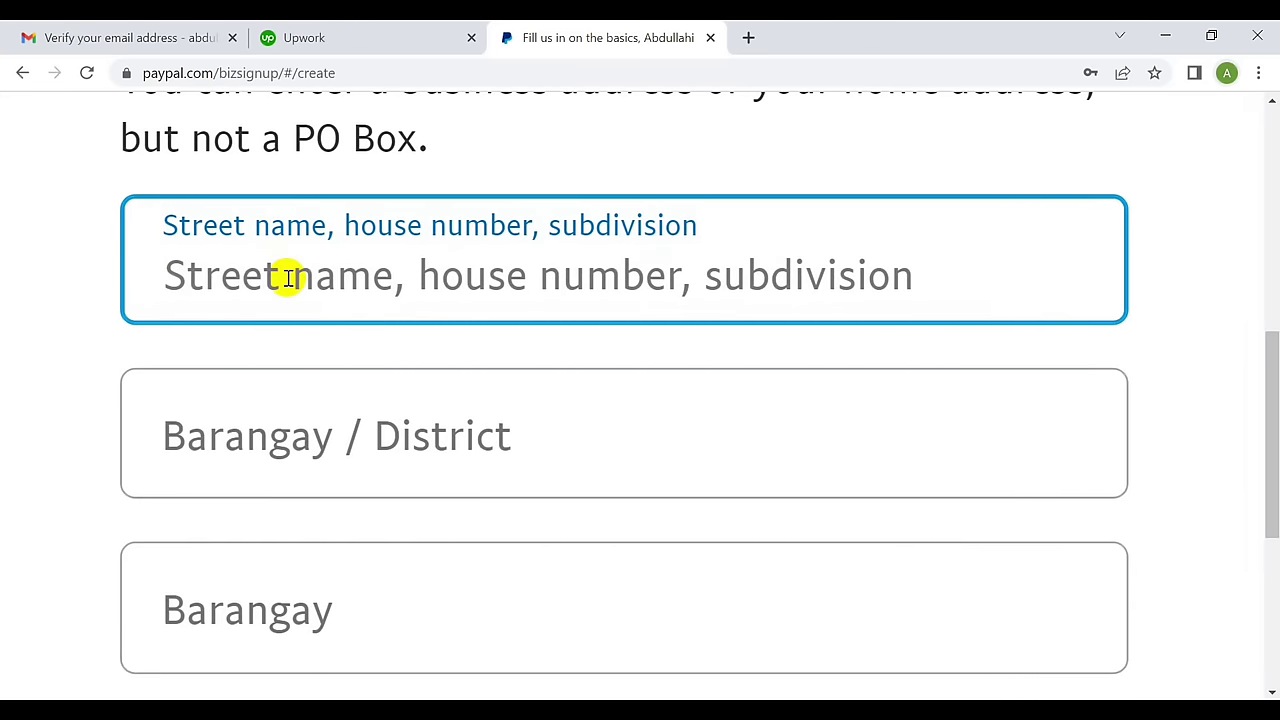
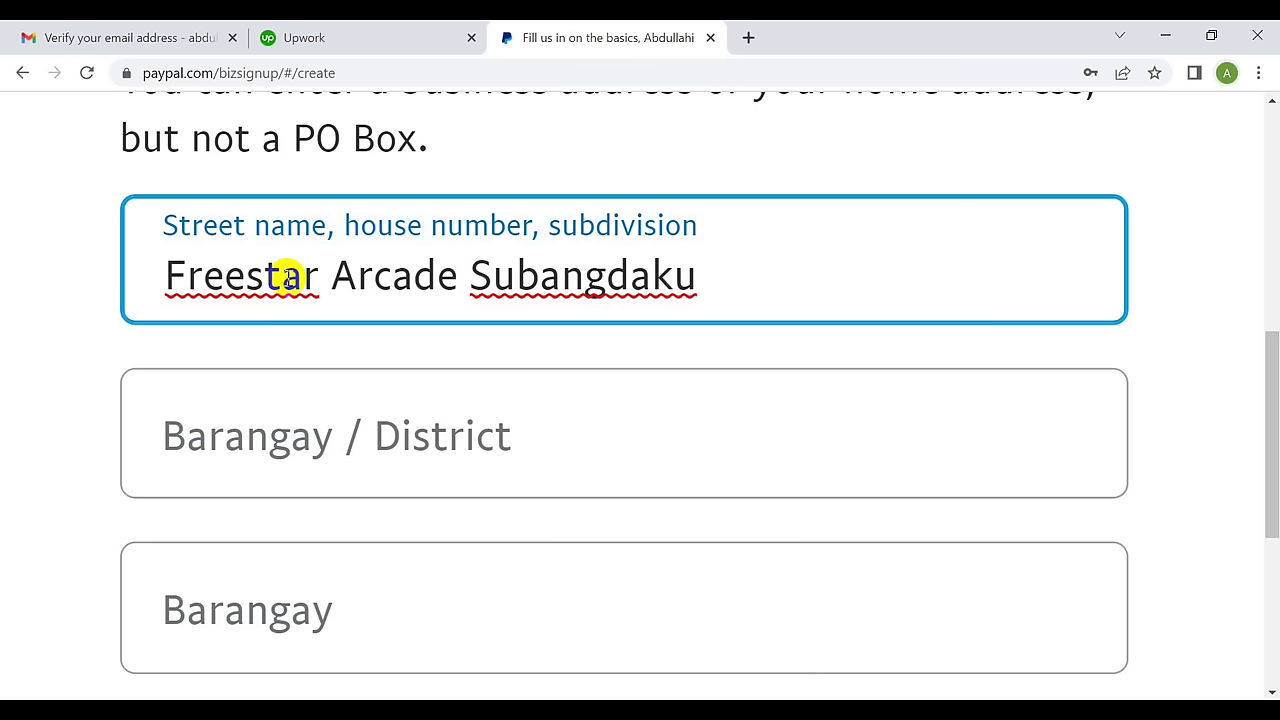
left_click_drag(1271, 429, 1272, 465)
Fill in the Barangay / District, Barangay, City / Municipality and ZIP code fields.
left_click(518, 271)
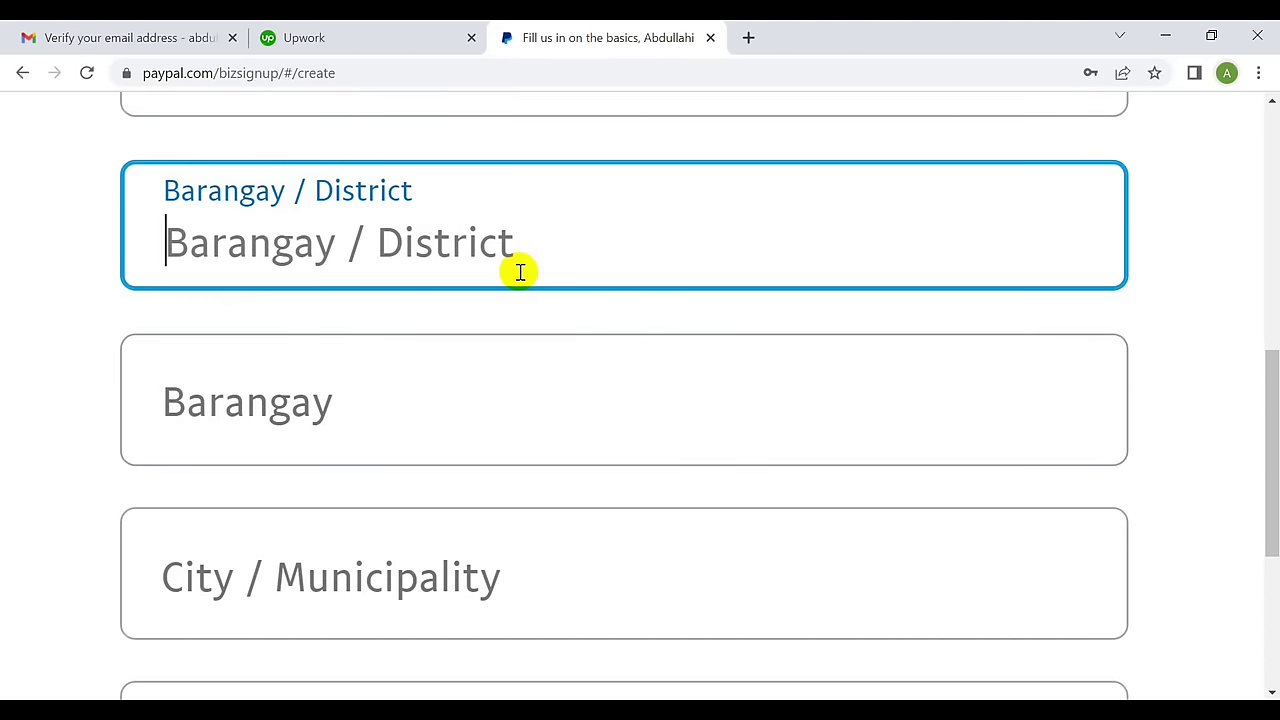
type("Mandaue city")
left_click(497, 344)
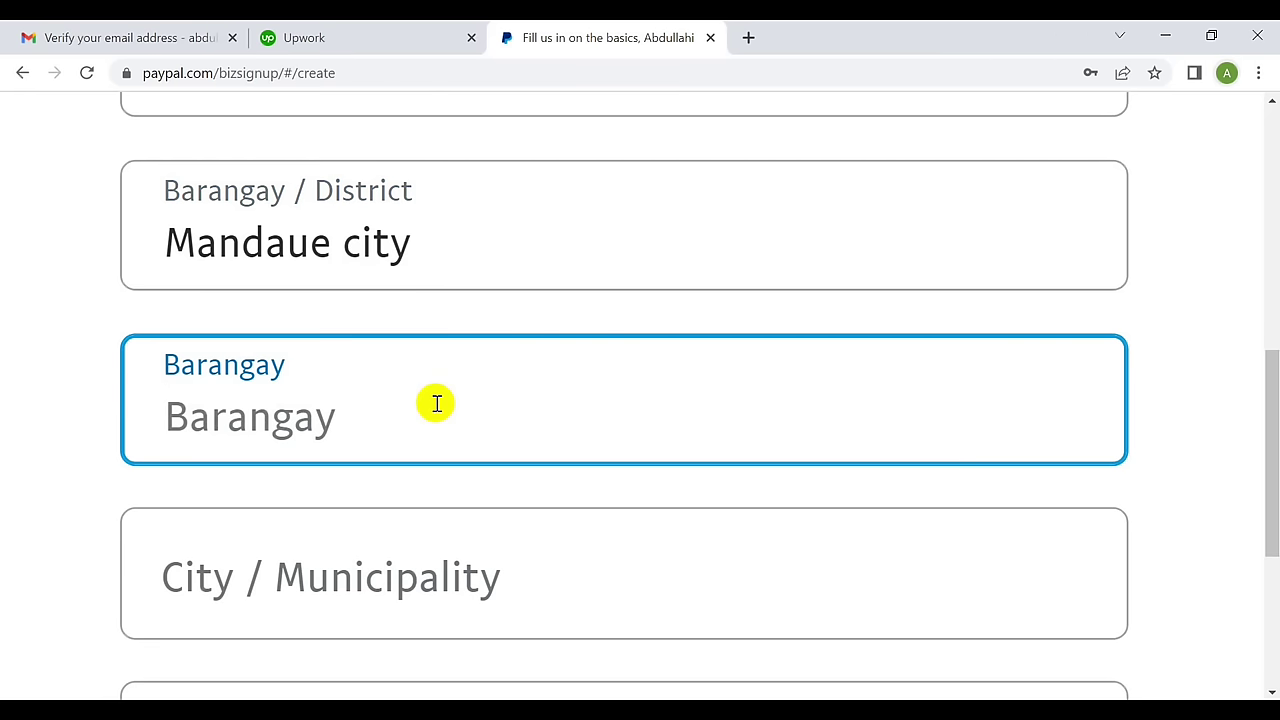
type("B")
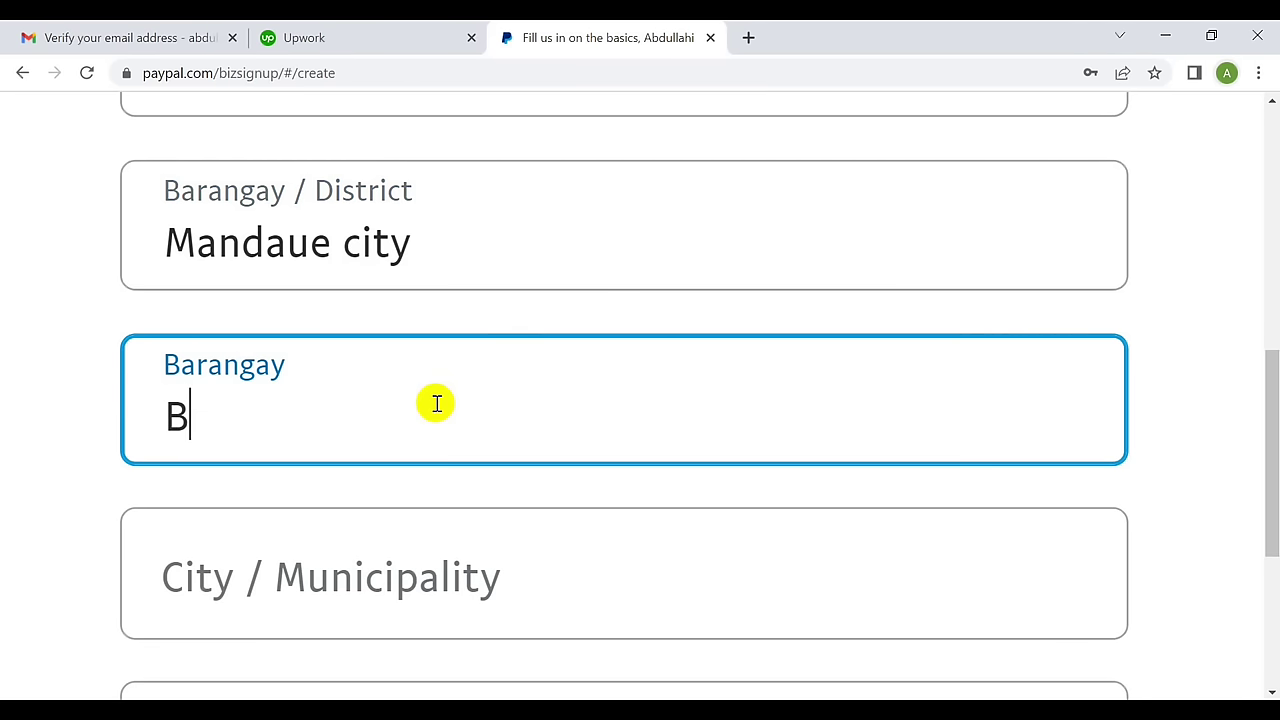
type("arangay")
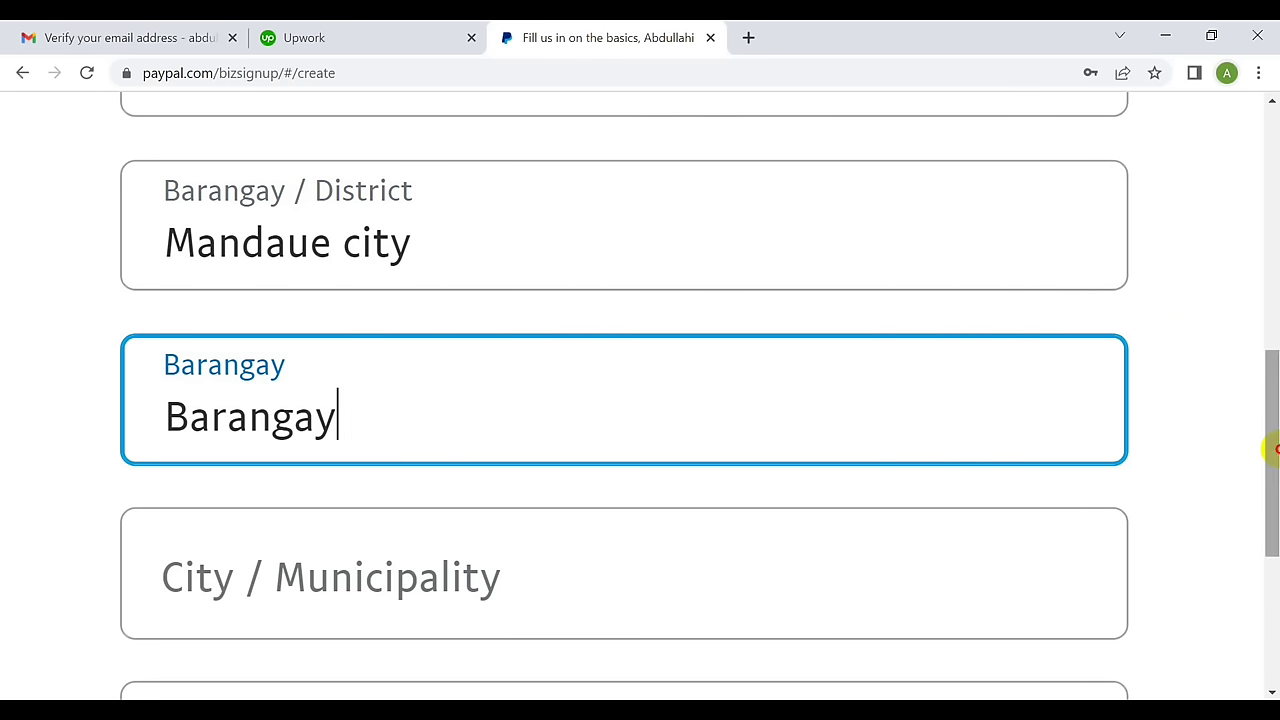
scroll(1268, 465, "down", 3)
left_click(812, 253)
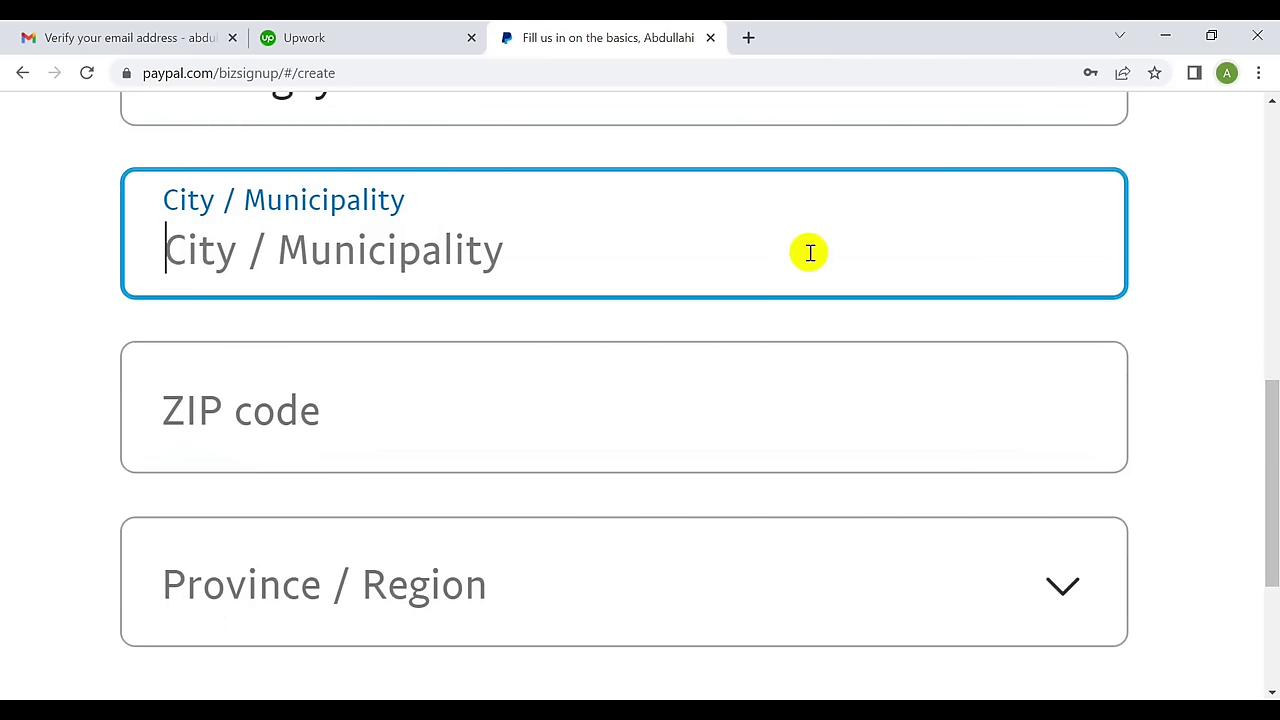
type("Man")
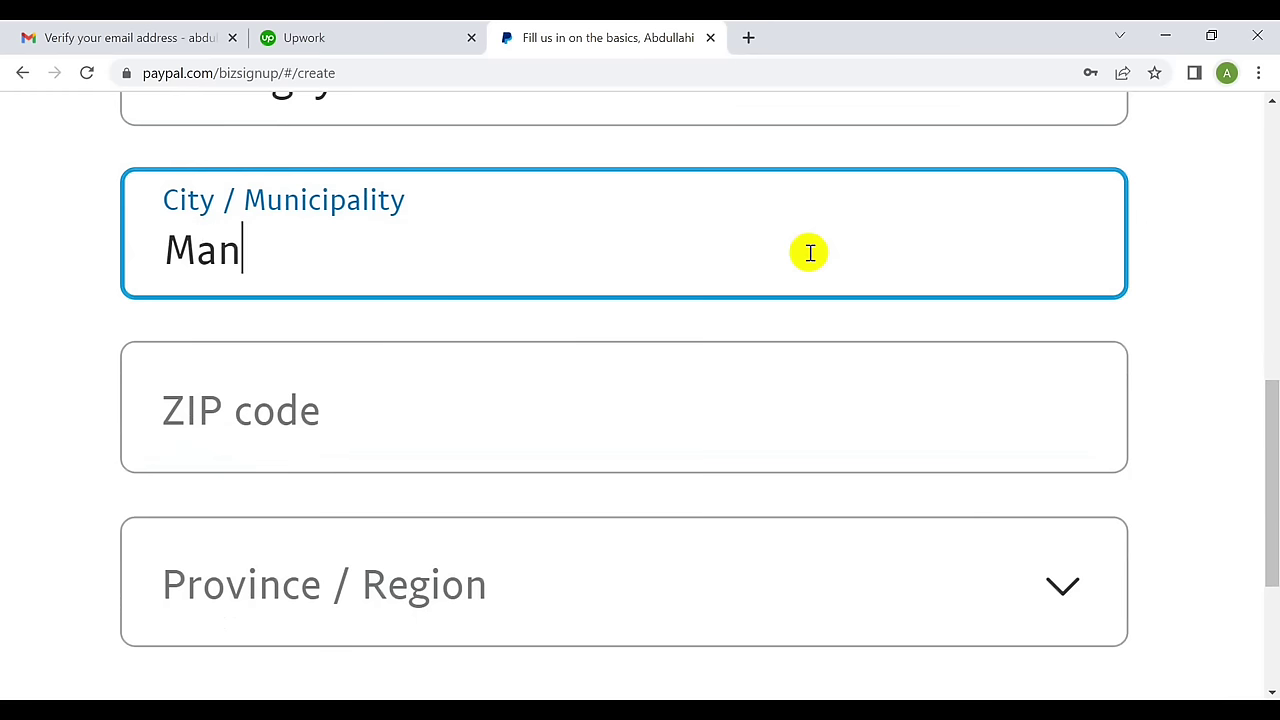
type("ila")
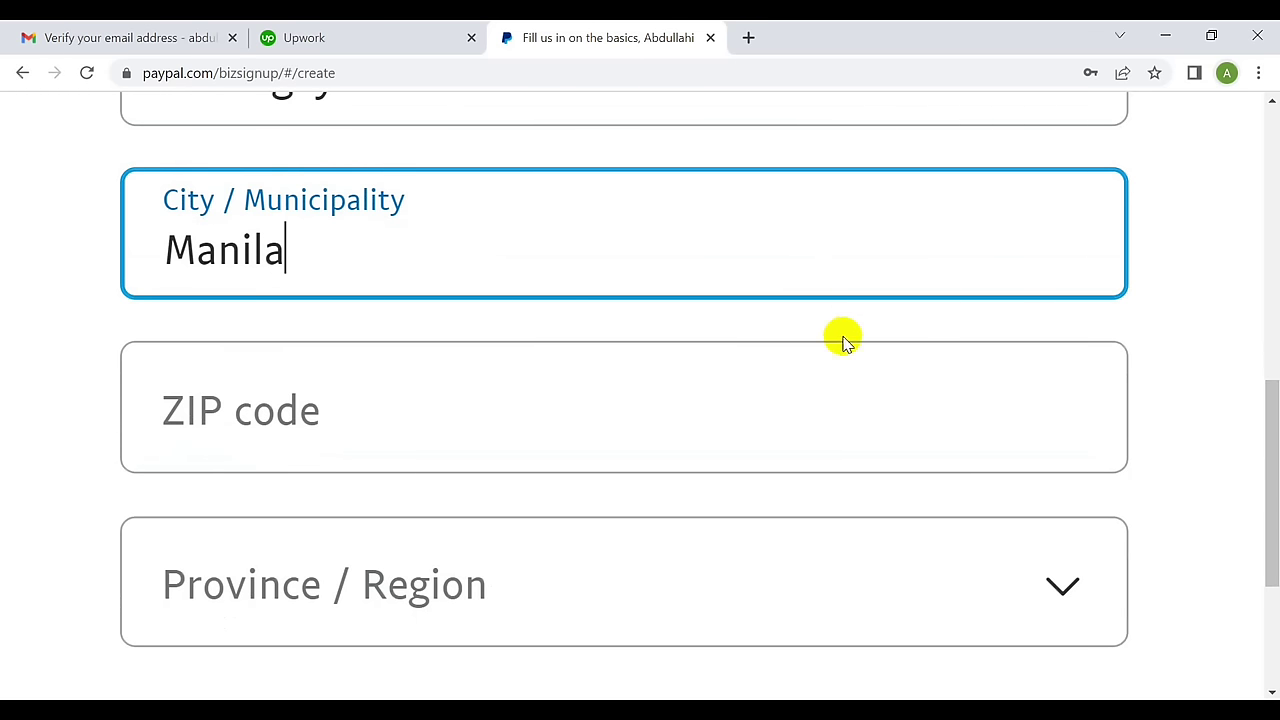
left_click(719, 382)
type("1")
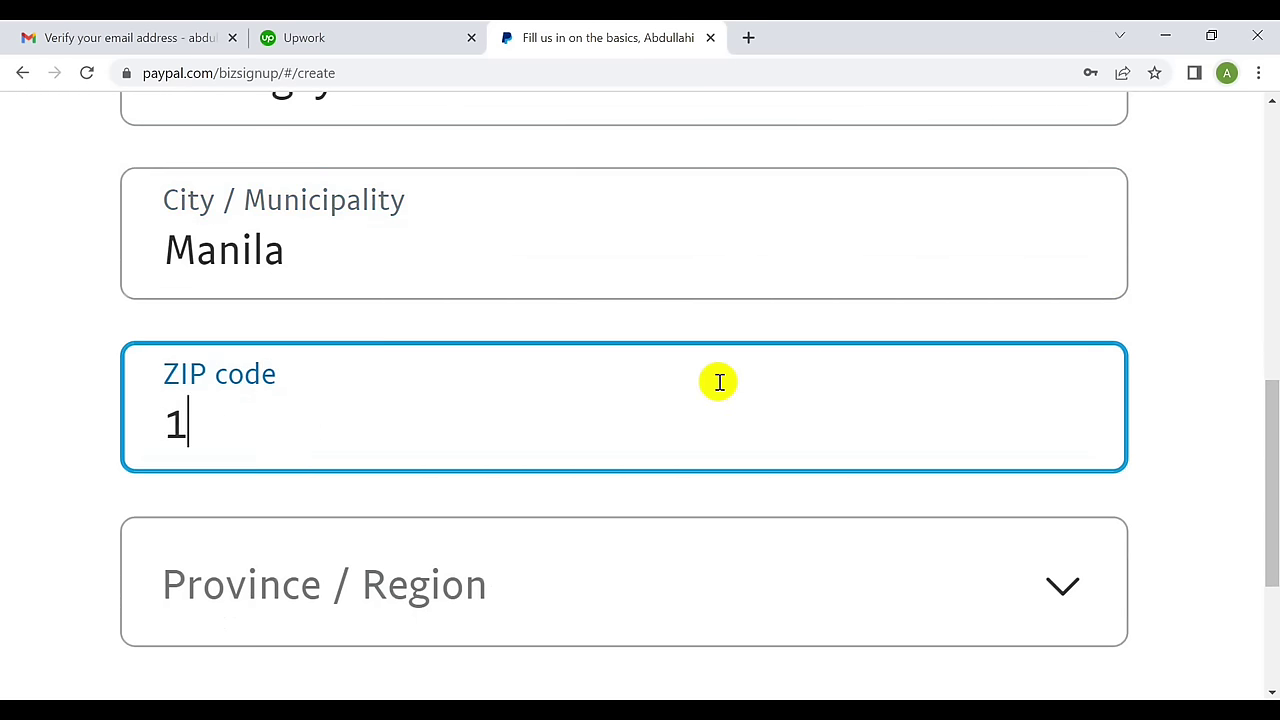
type("000")
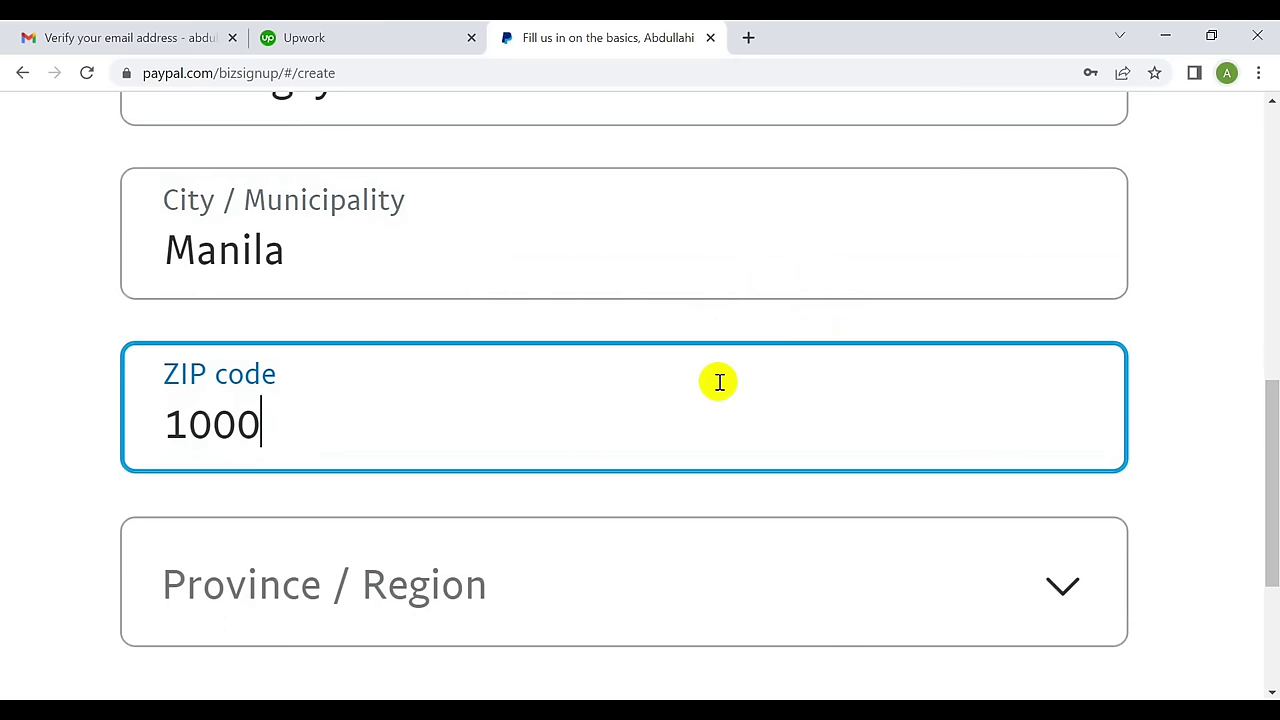
scroll(810, 473, "up", 1)
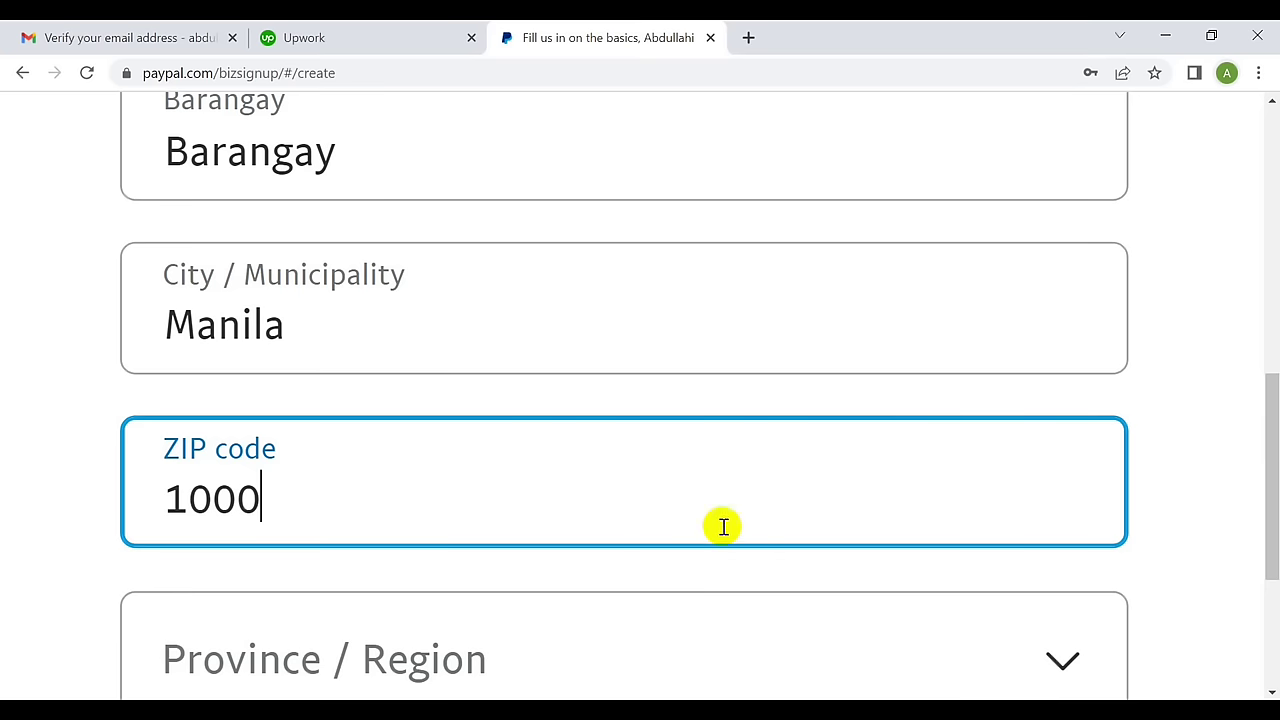
left_click_drag(1266, 423, 1266, 449)
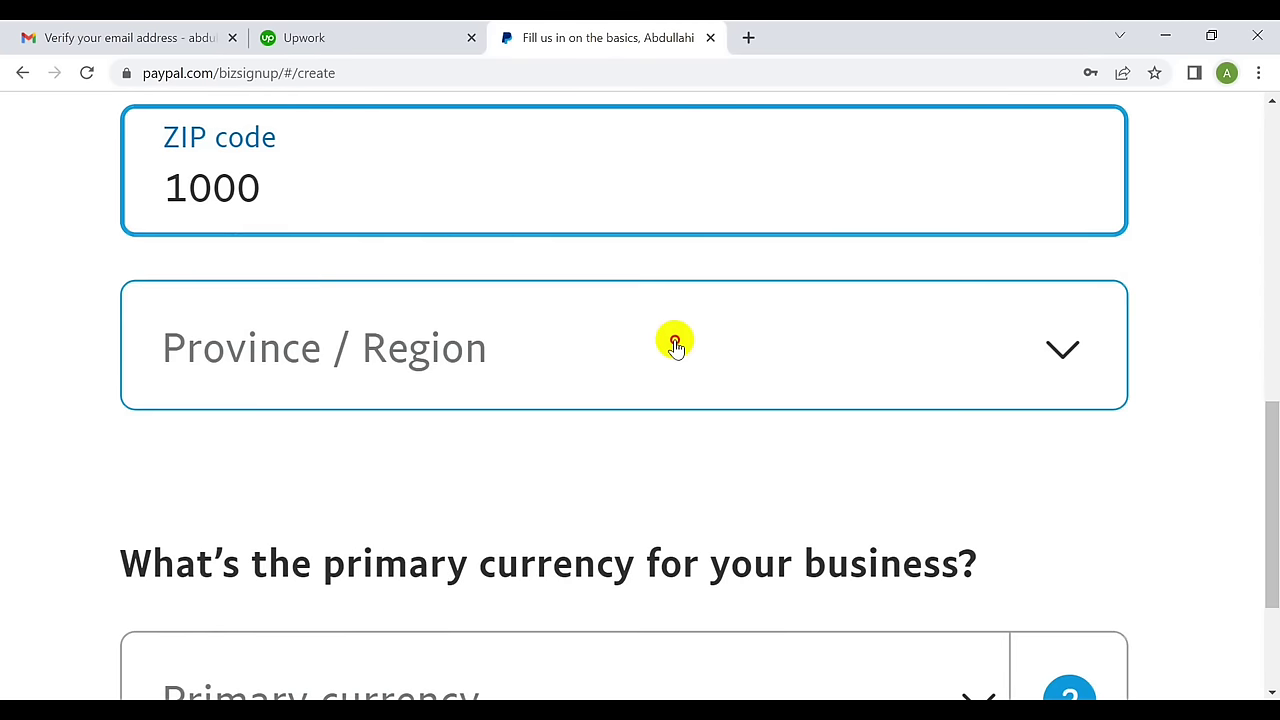
Set the address's Province / Region to Manila.
left_click(676, 347)
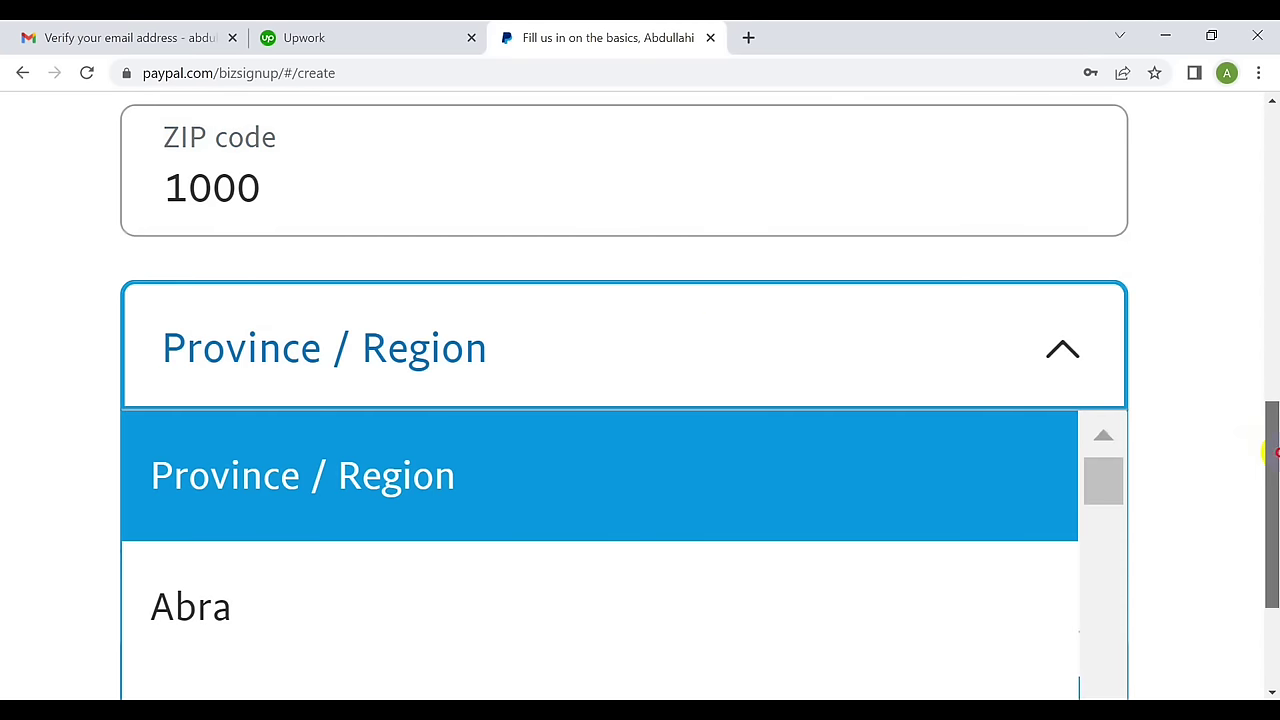
left_click_drag(1269, 440, 1273, 483)
scroll(1266, 477, "down", 5)
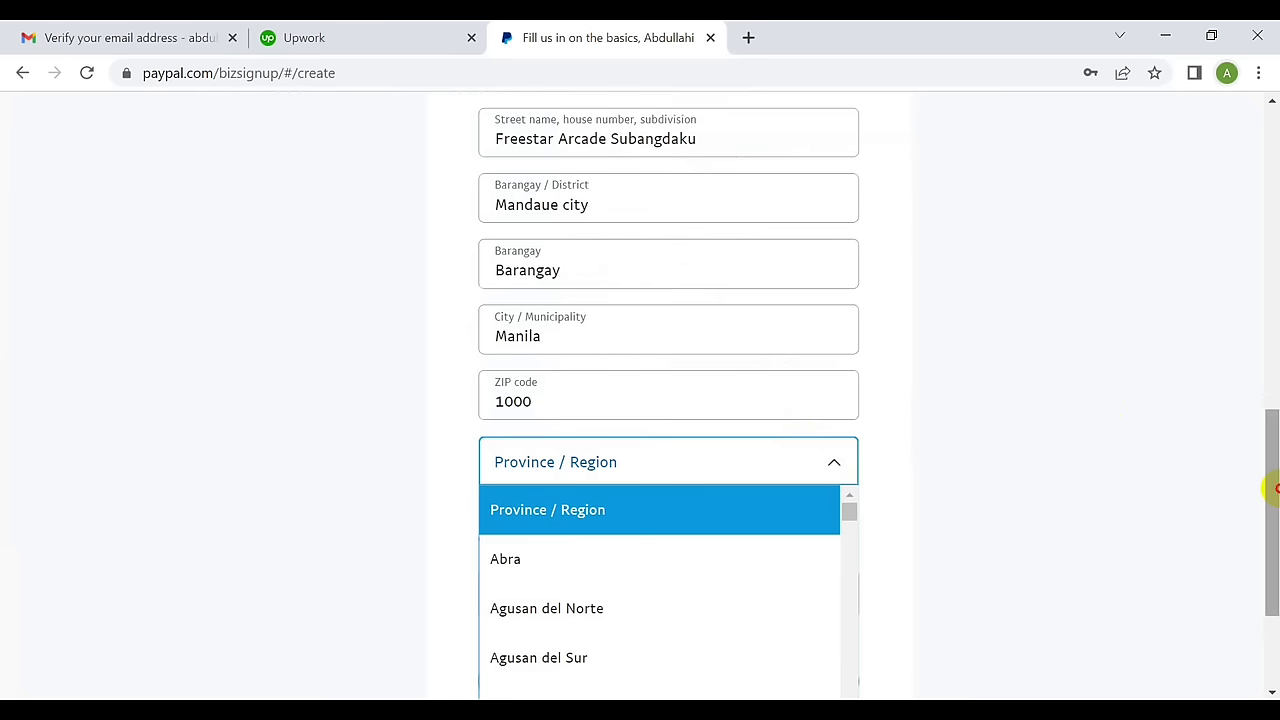
left_click_drag(1269, 489, 1268, 527)
scroll(700, 403, "down", 10)
left_click(700, 403)
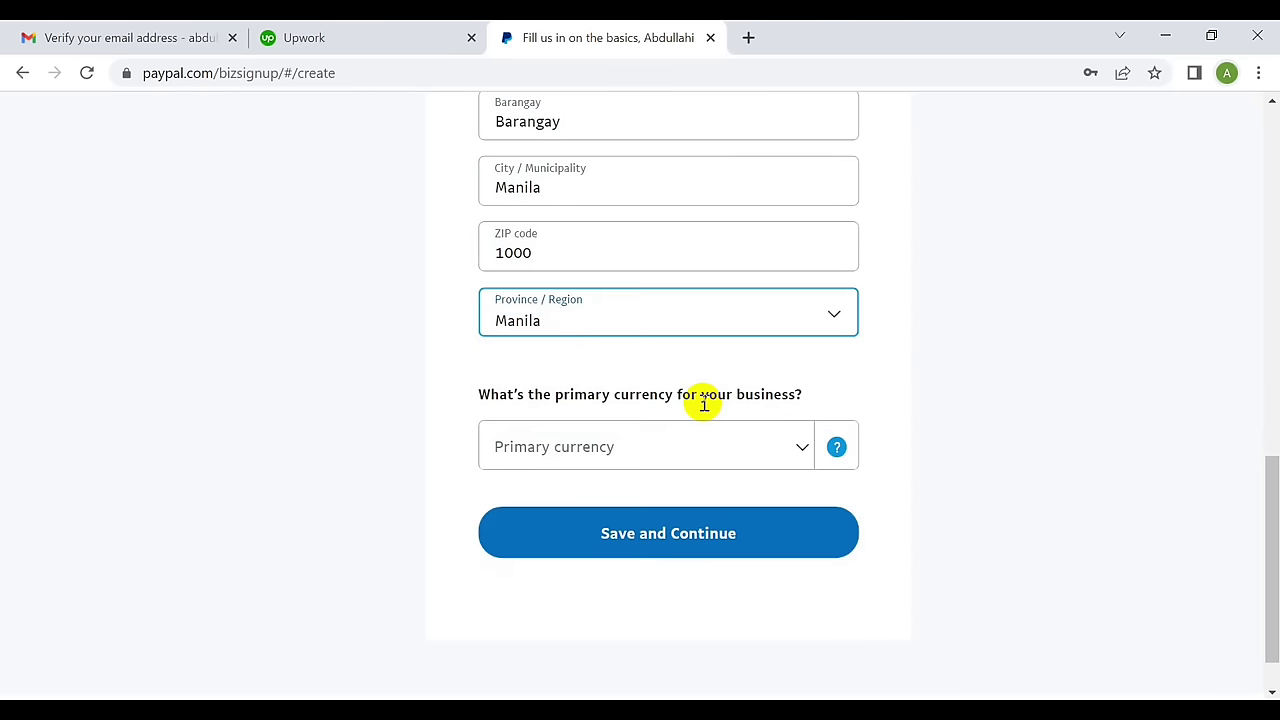
Make US Dollar the primary currency and save the basics page.
scroll(754, 369, "up", 3)
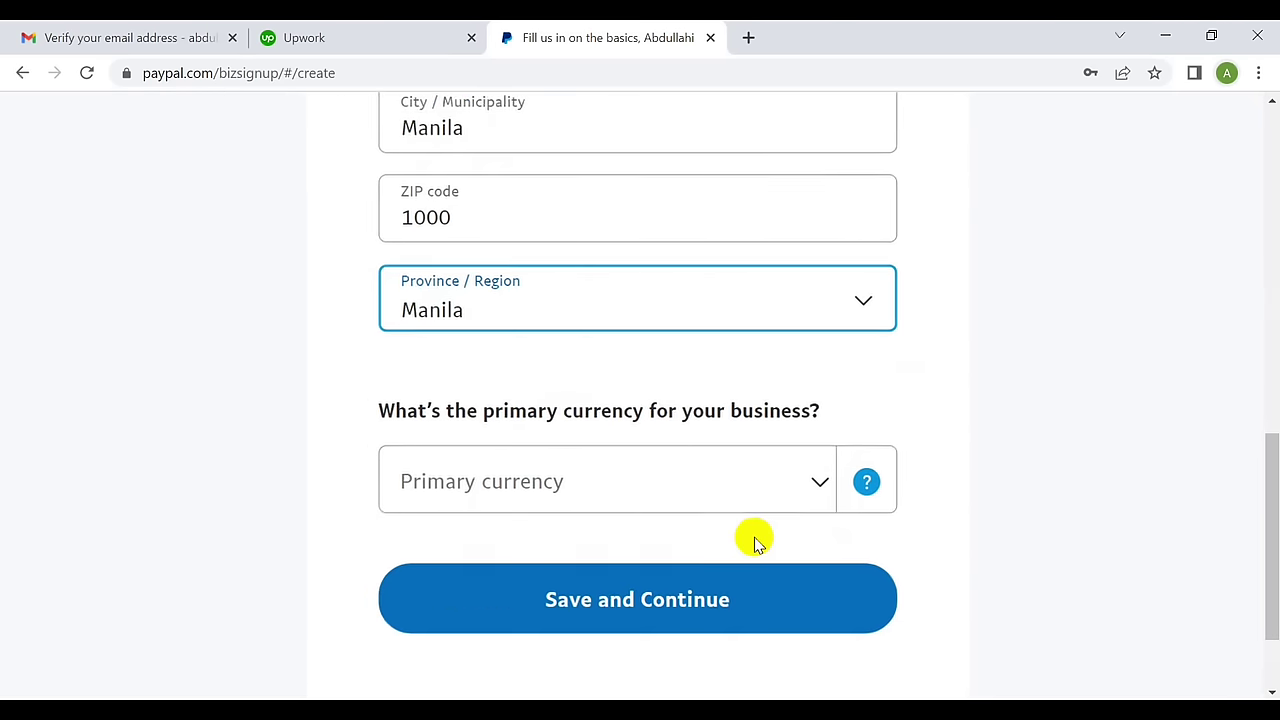
left_click_drag(1266, 486, 1180, 497)
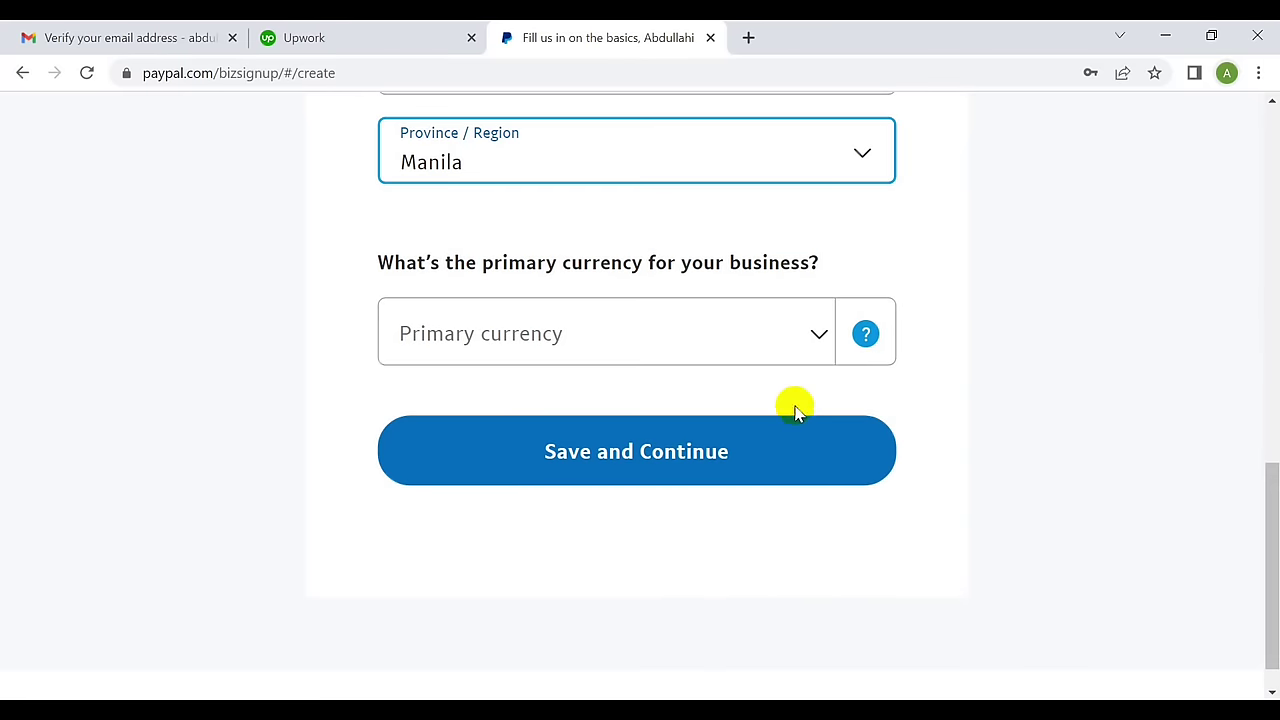
left_click(794, 344)
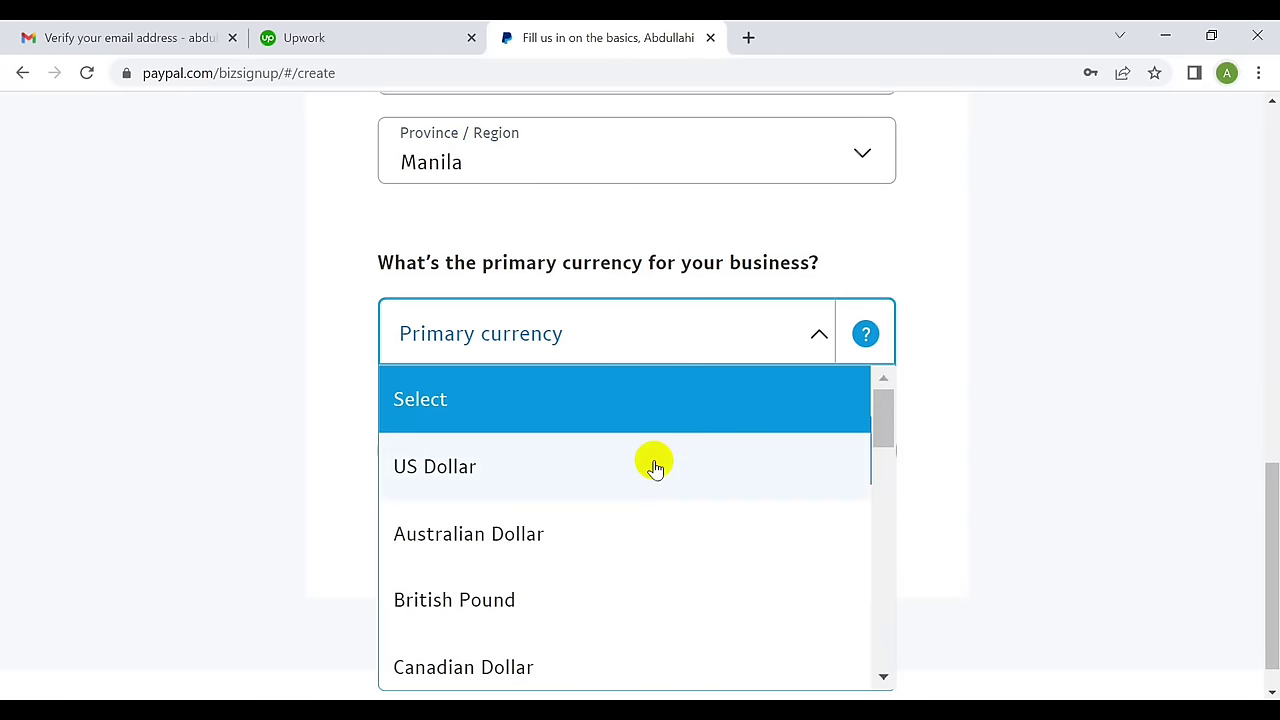
left_click(655, 466)
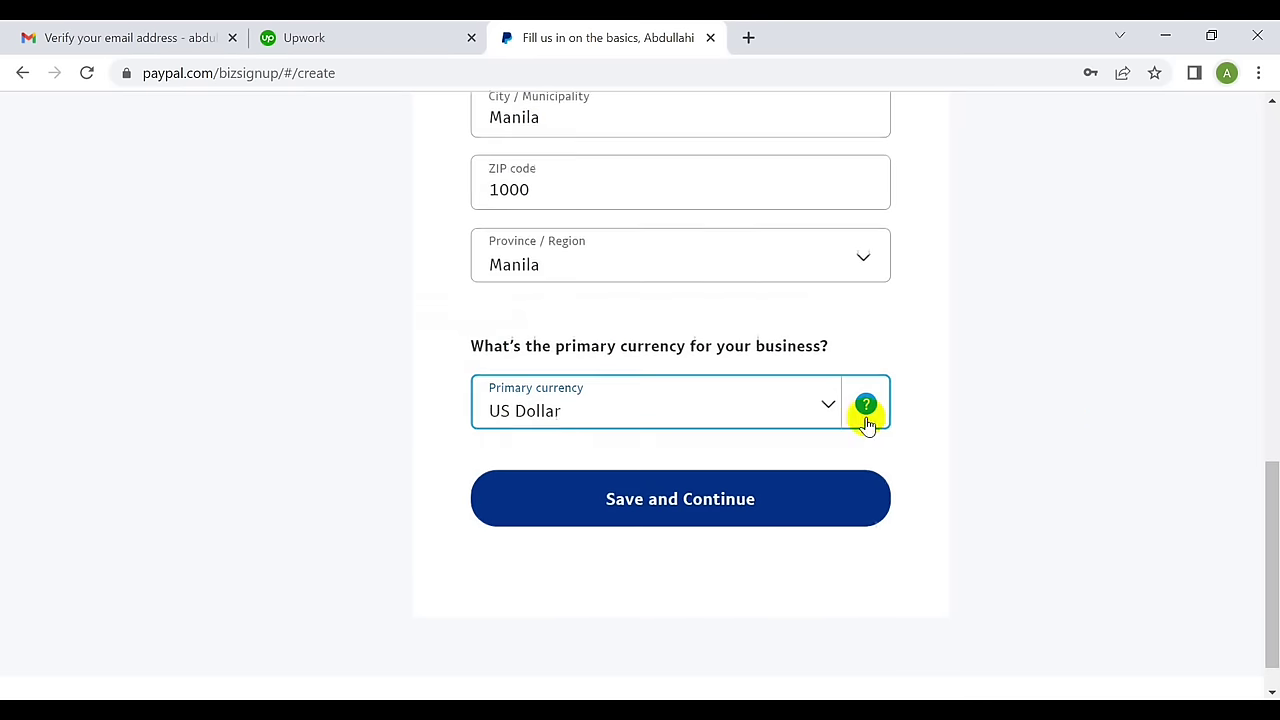
left_click(720, 494)
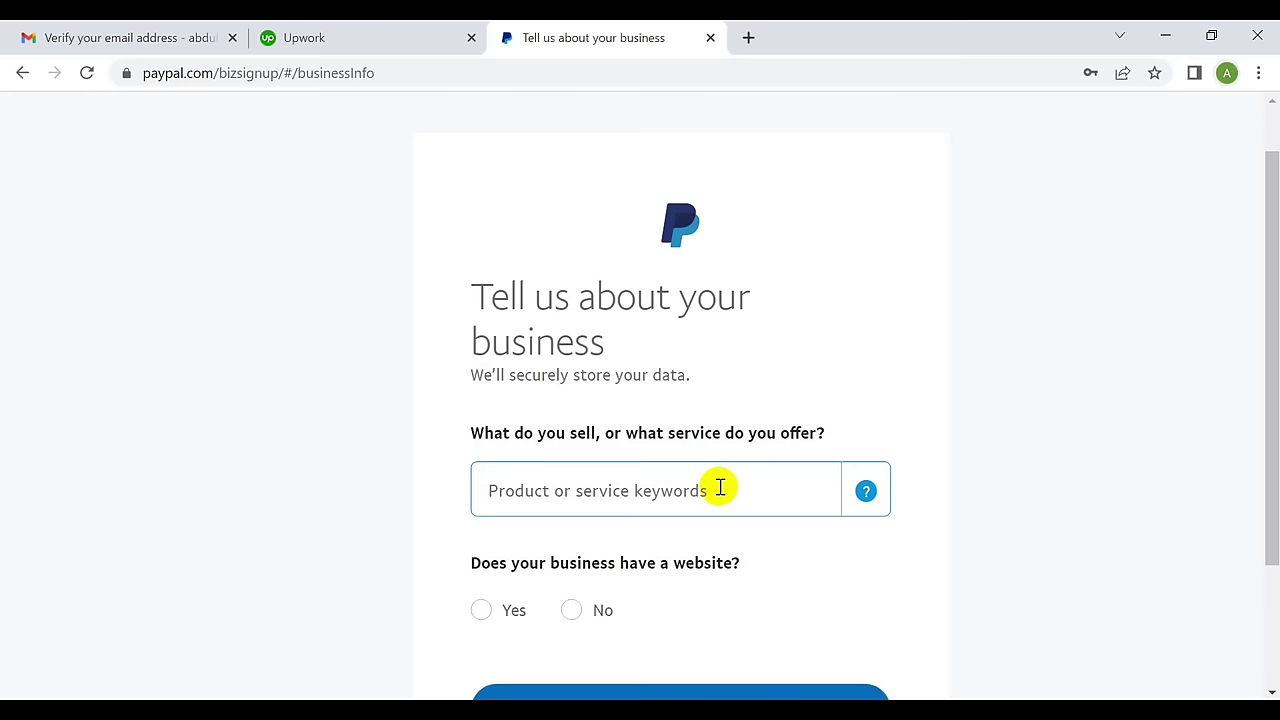
Search the product keywords and categorise the business as Business Services.
left_click_drag(1271, 434, 1266, 466)
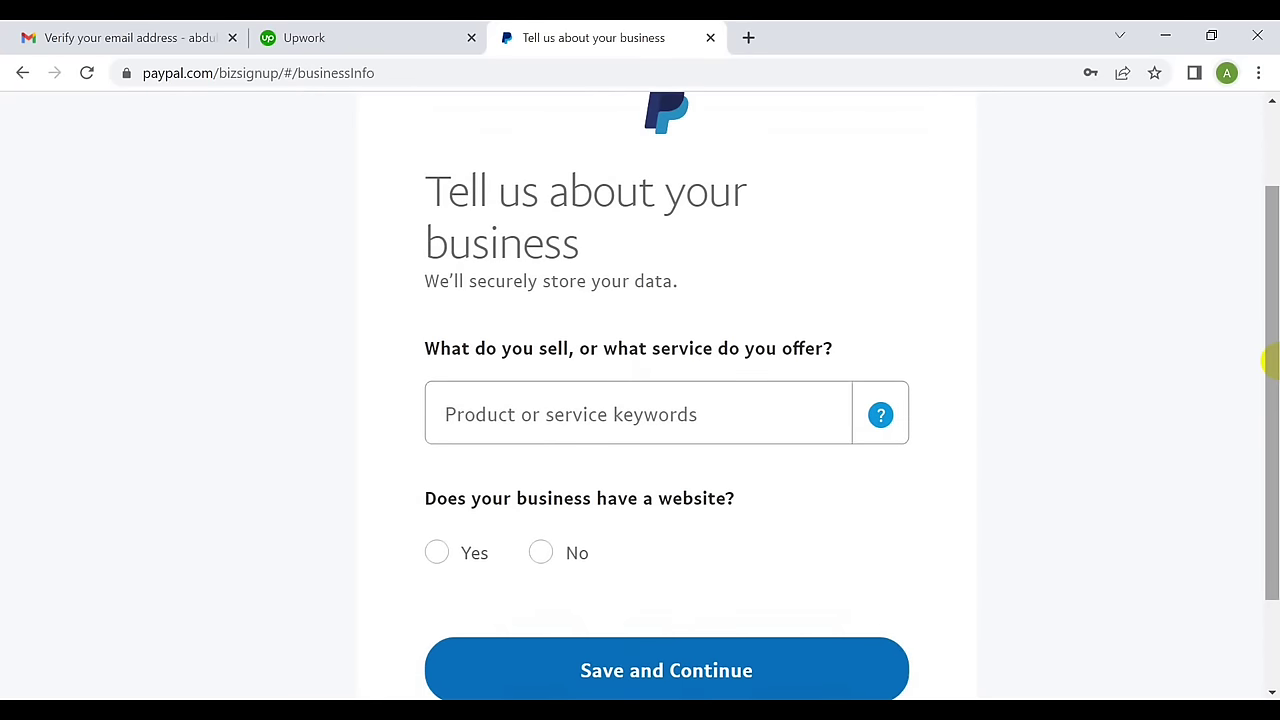
left_click_drag(1271, 363, 1266, 394)
left_click(737, 318)
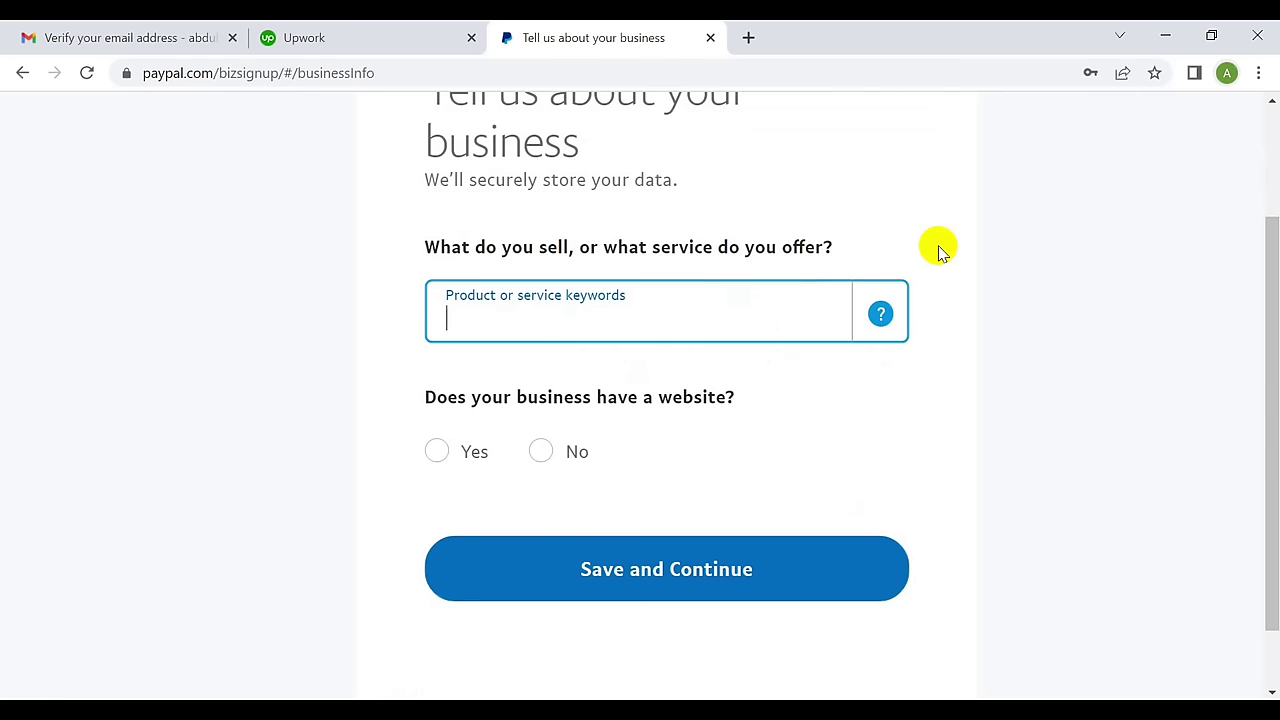
left_click(727, 330)
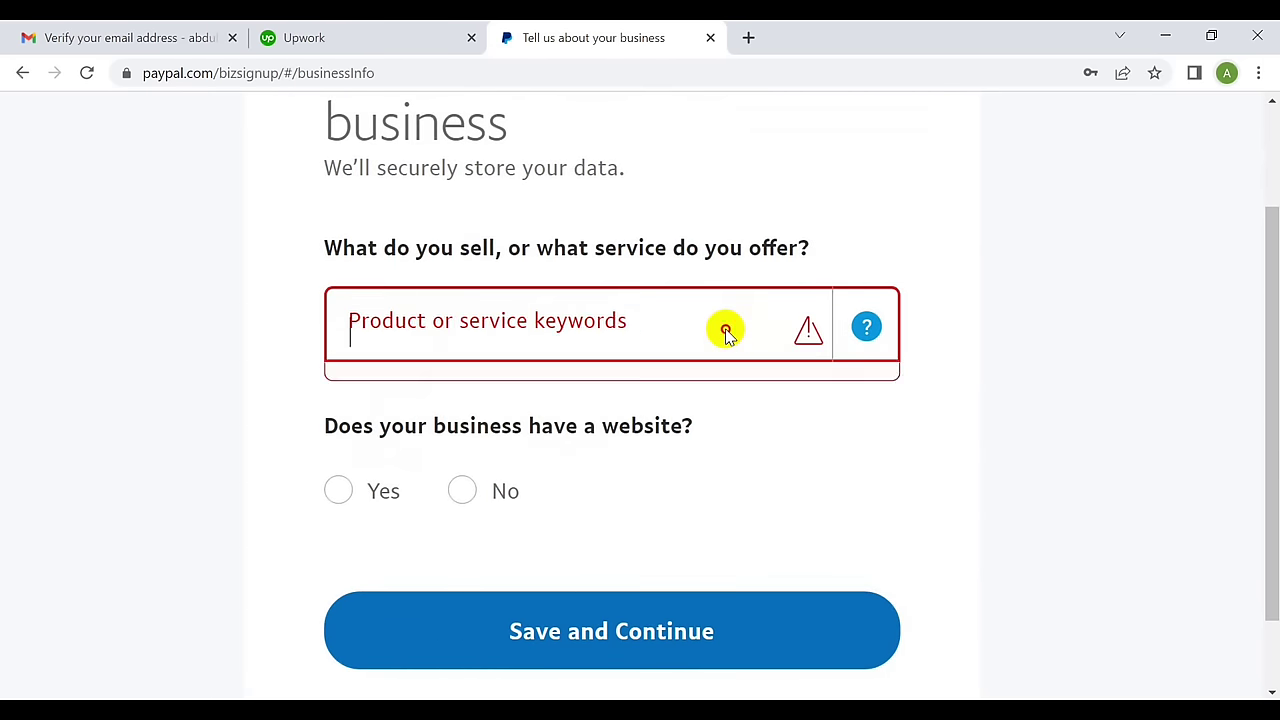
type("f")
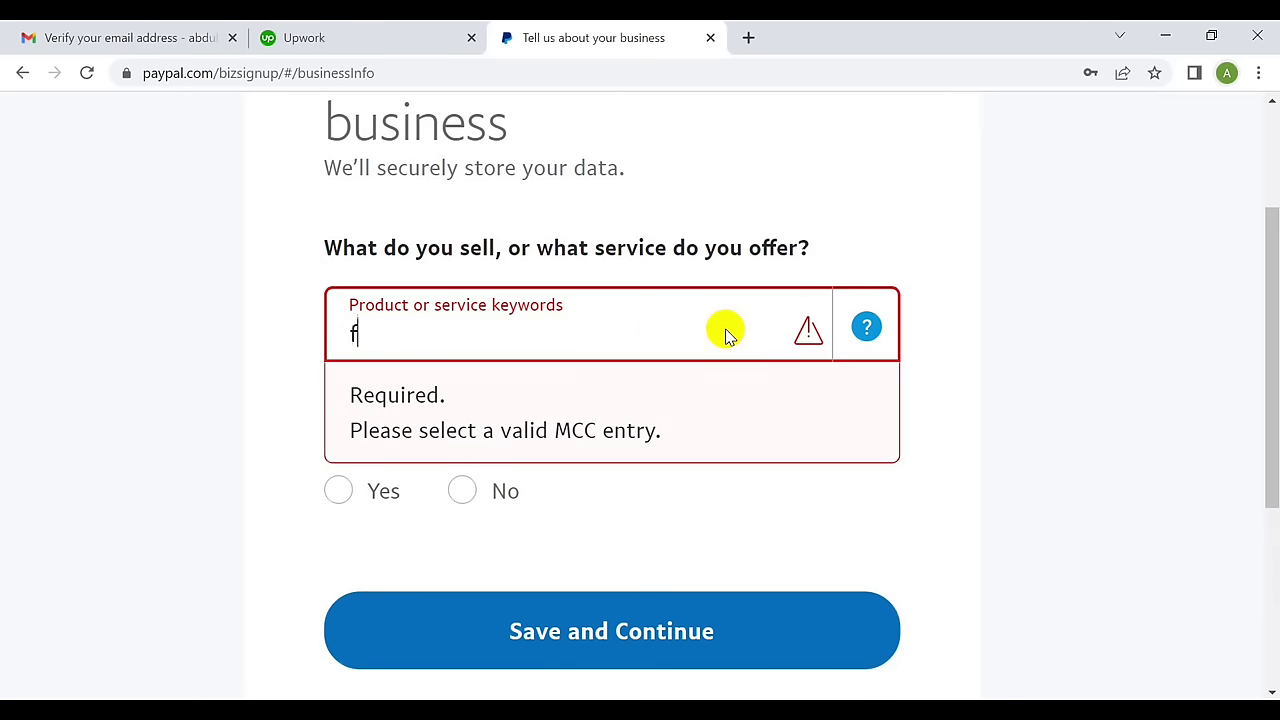
type("Fr")
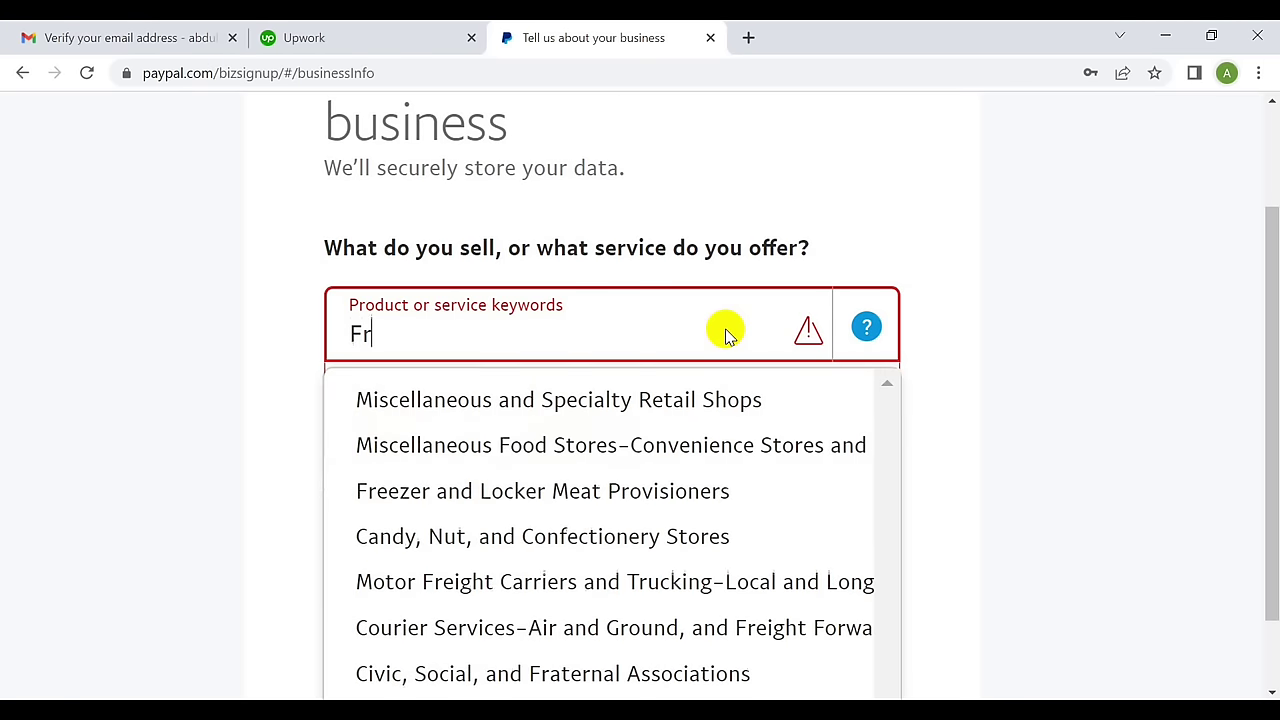
type("eela")
key("BackSpace")
key("BackSpace")
key("BackSpace")
key("BackSpace")
key("BackSpace")
key("BackSpace")
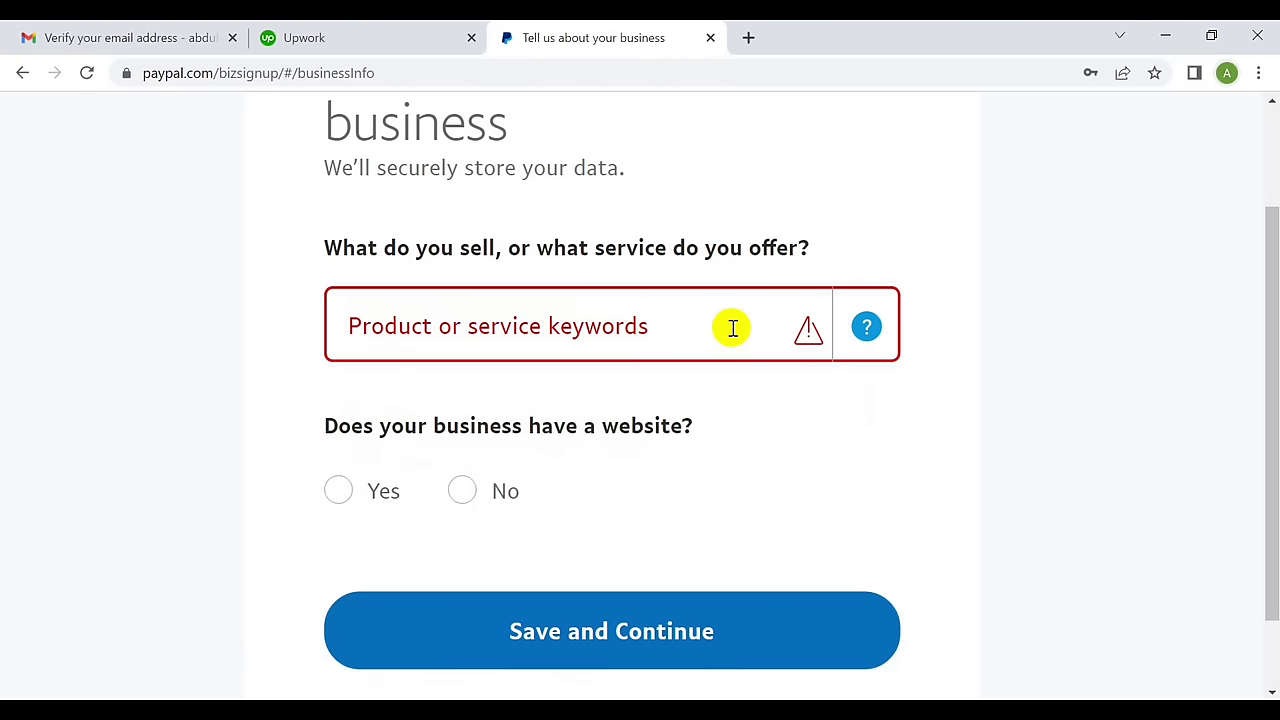
left_click(733, 330)
type("bus")
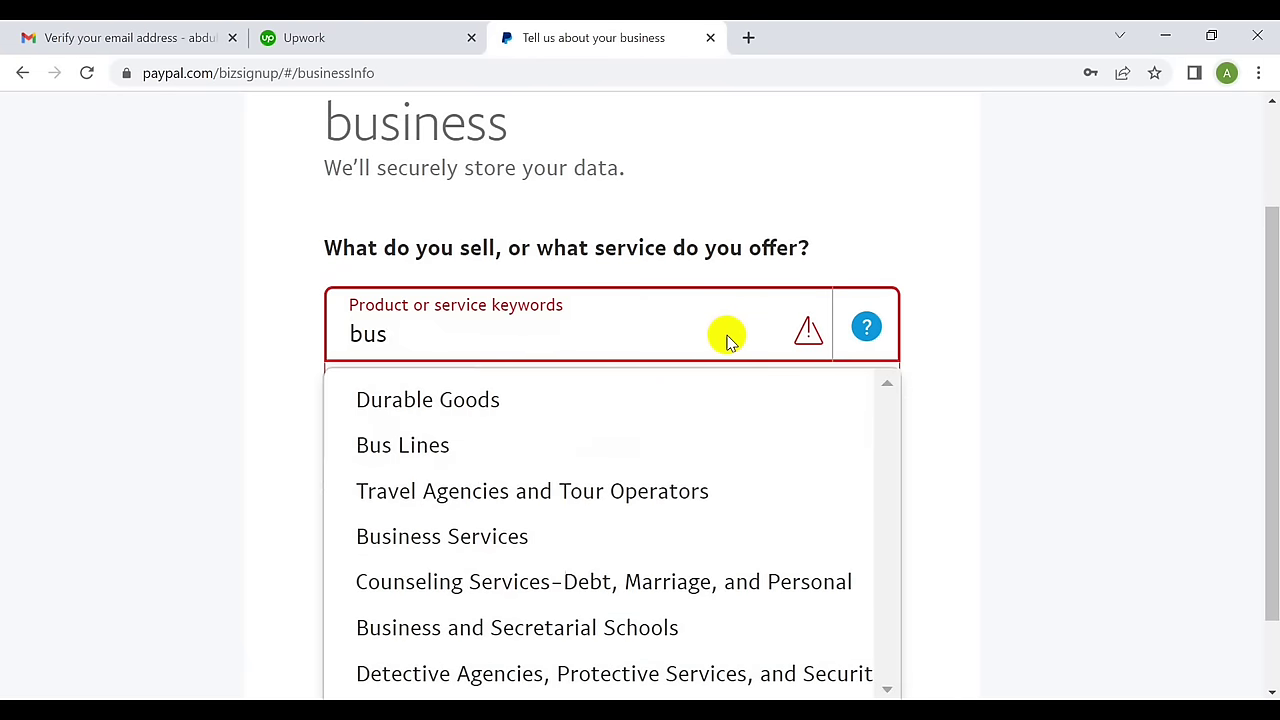
type("in")
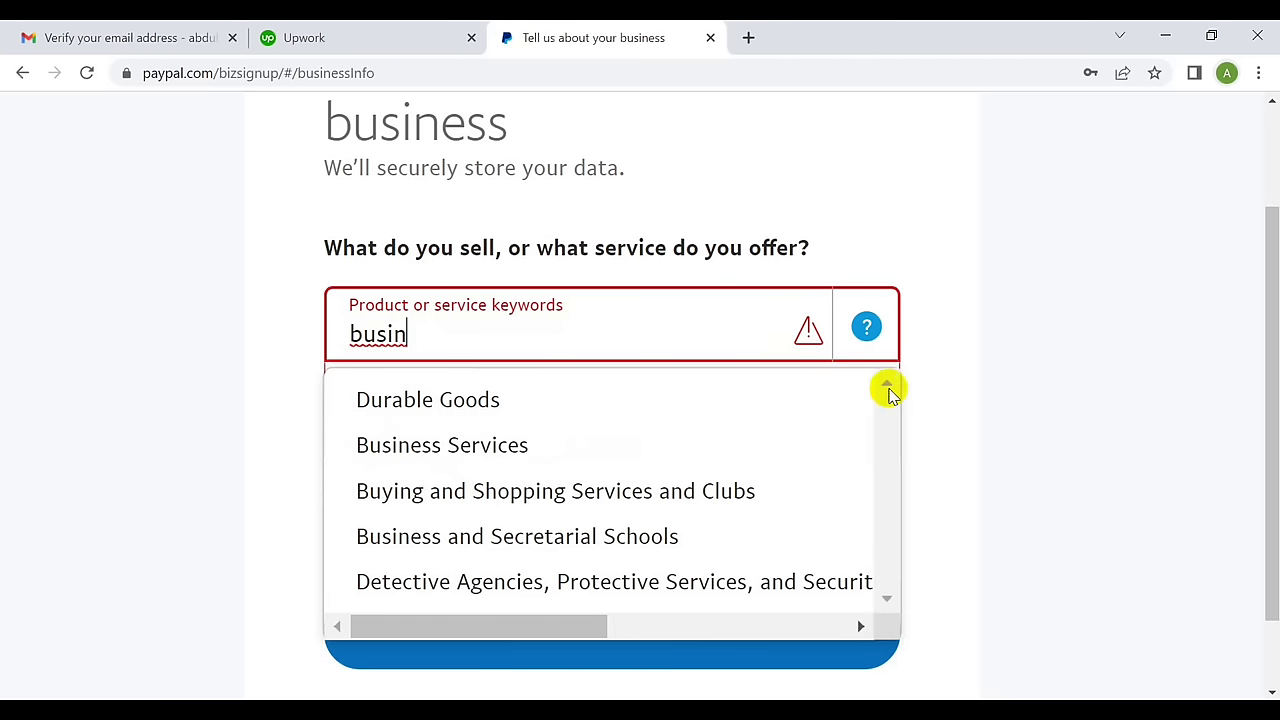
left_click(735, 458)
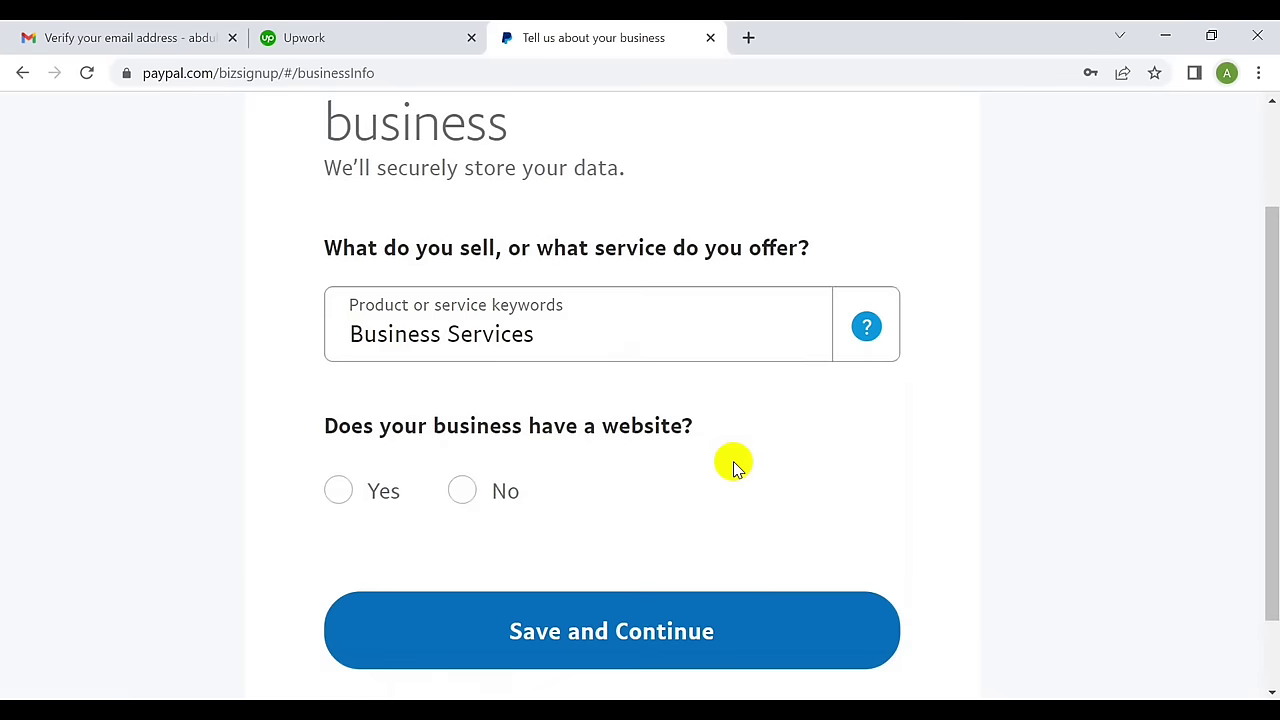
Save the business details with no website and continue.
scroll(1249, 369, "down", 2)
scroll(1260, 349, "up", 2)
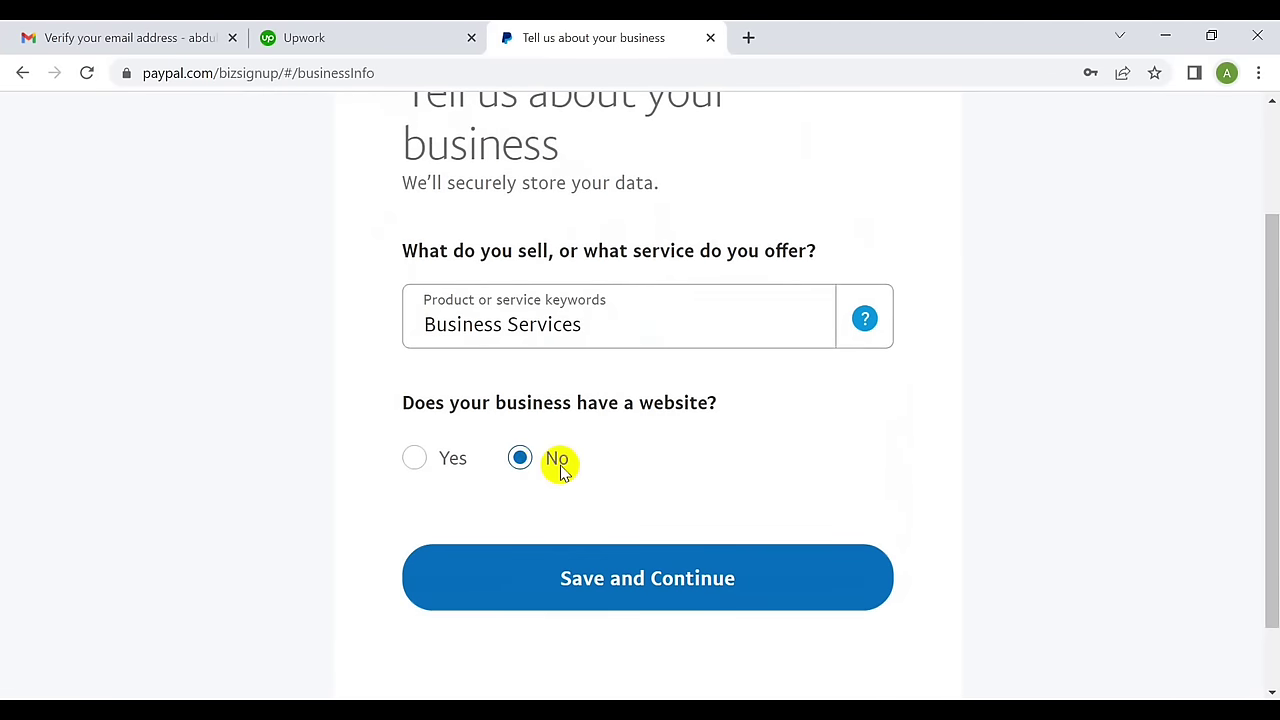
mouse_move(1270, 425)
left_mouse_down()
mouse_move(1266, 294)
mouse_move(1270, 428)
left_mouse_up()
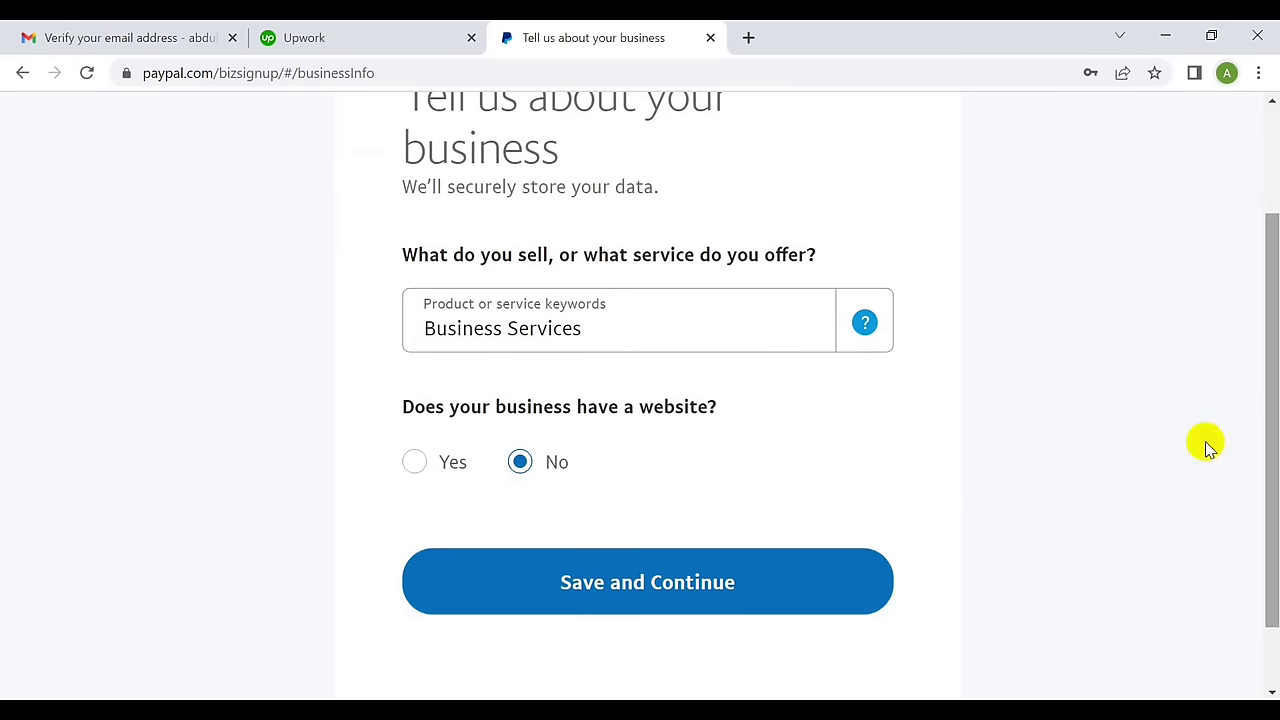
left_click(596, 602)
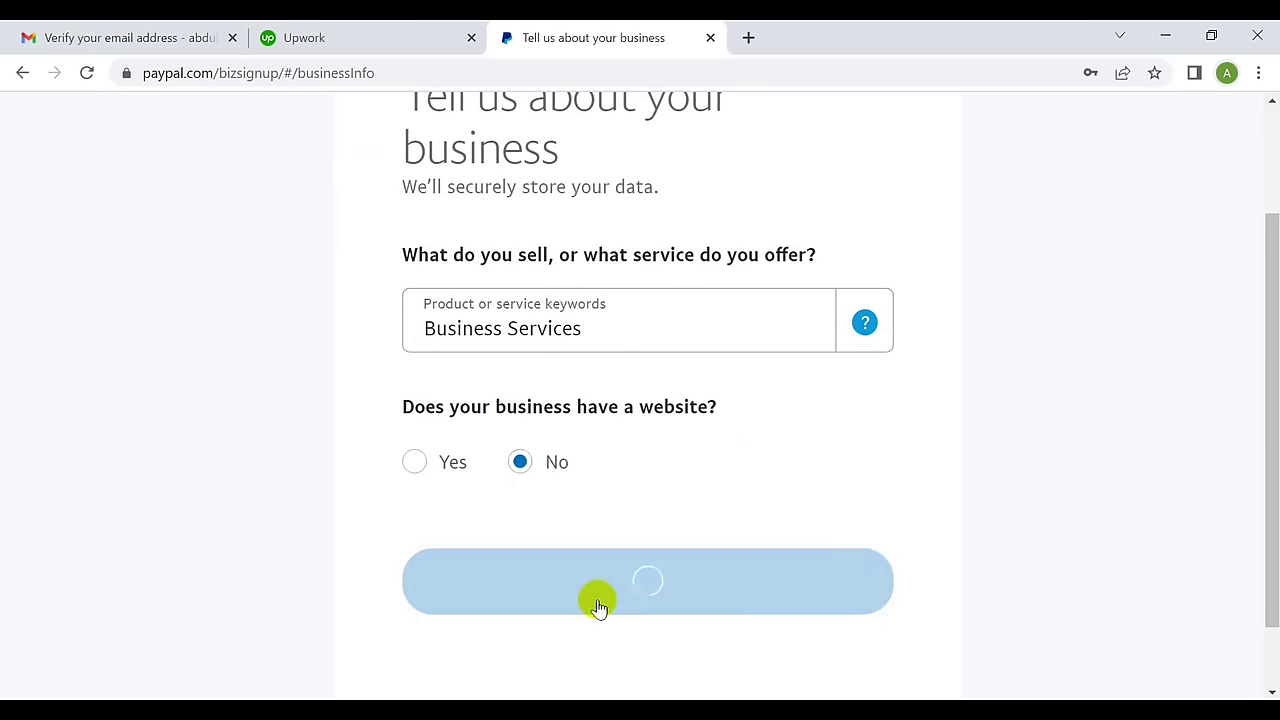
left_click_drag(1262, 400, 1257, 428)
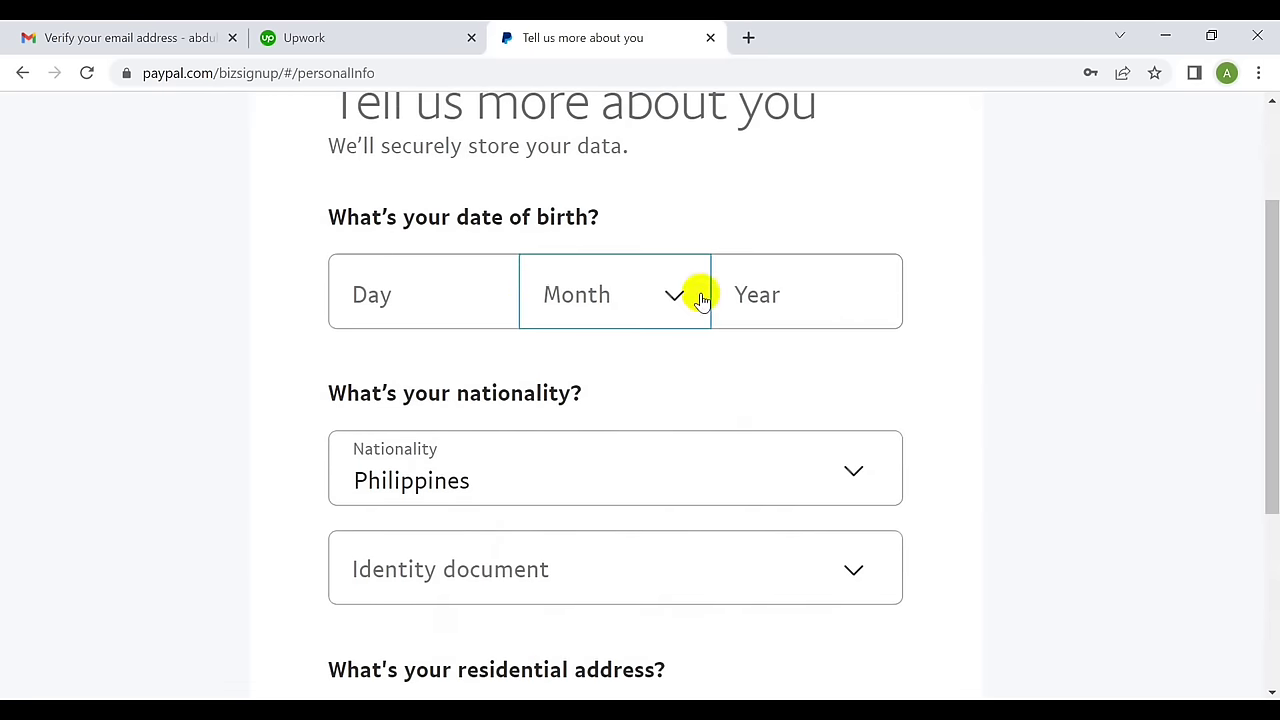
Enter the date of birth and set the nationality to Somalia.
left_click(520, 293)
scroll(908, 272, "down", 2)
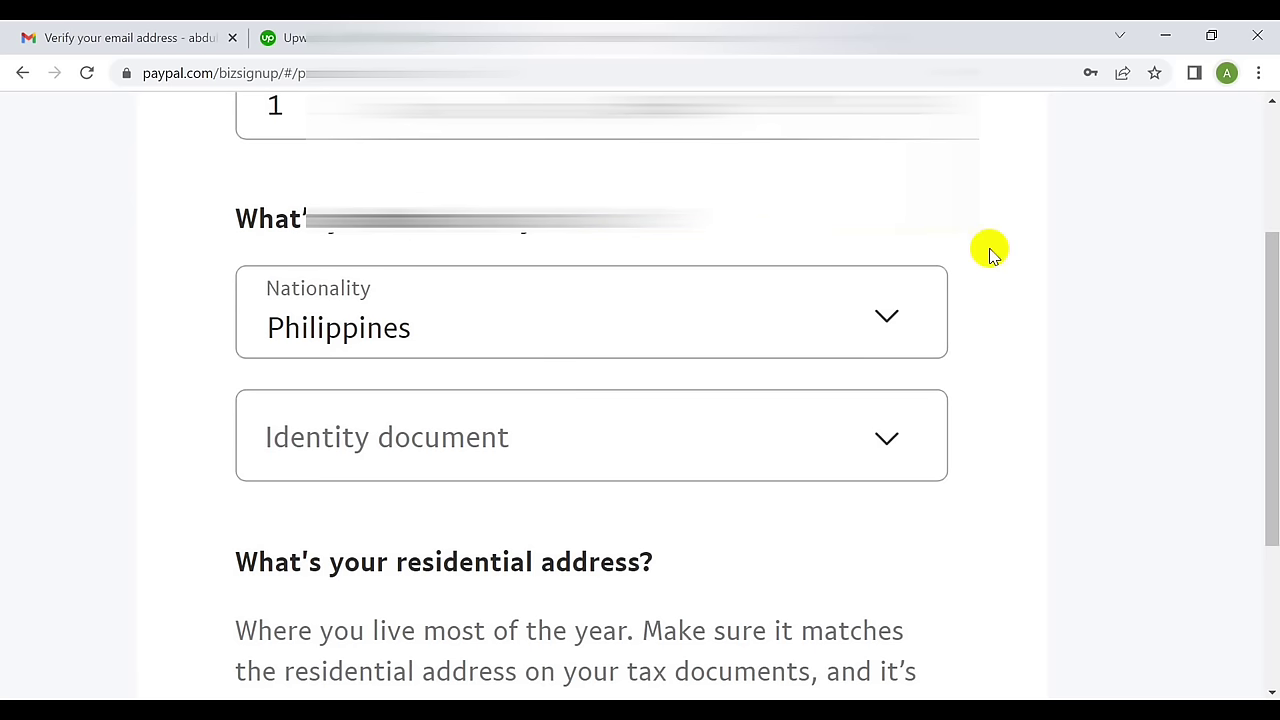
left_click_drag(1273, 322, 1273, 345)
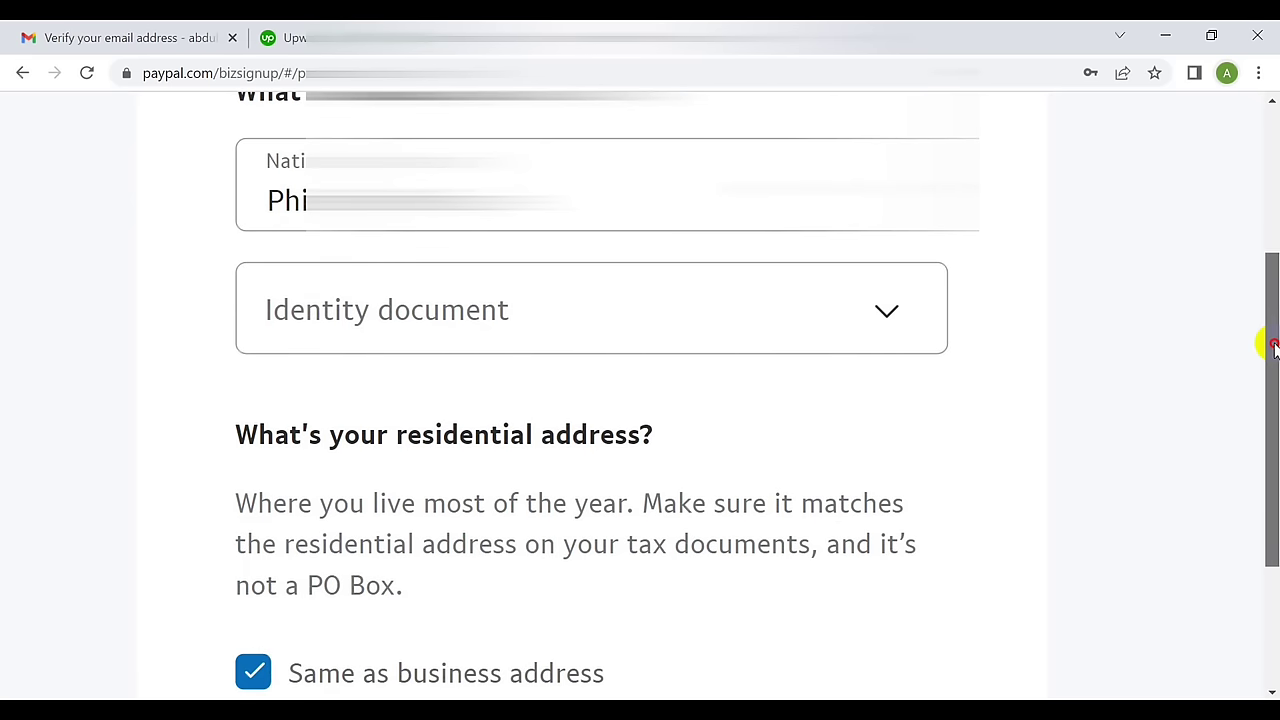
key("alt+Down")
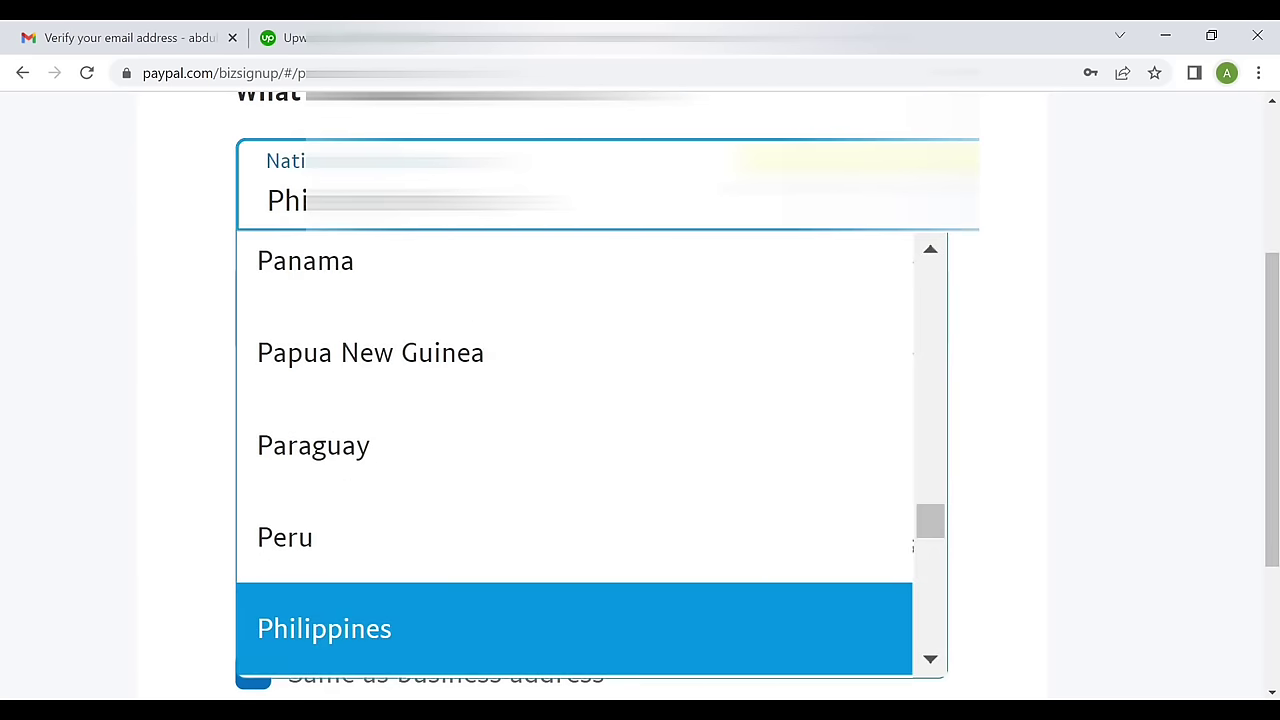
left_click_drag(937, 513, 929, 551)
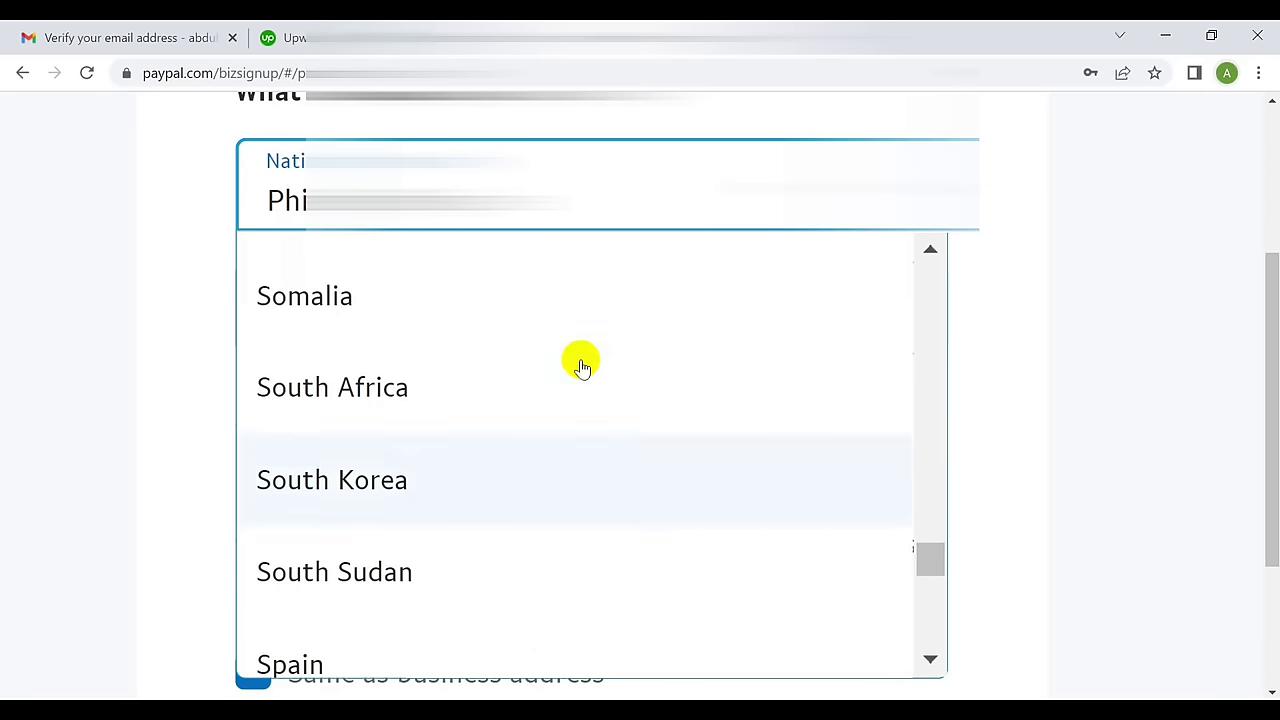
left_click(570, 320)
Choose Passport as the identity document and enter the passport number.
left_click(569, 323)
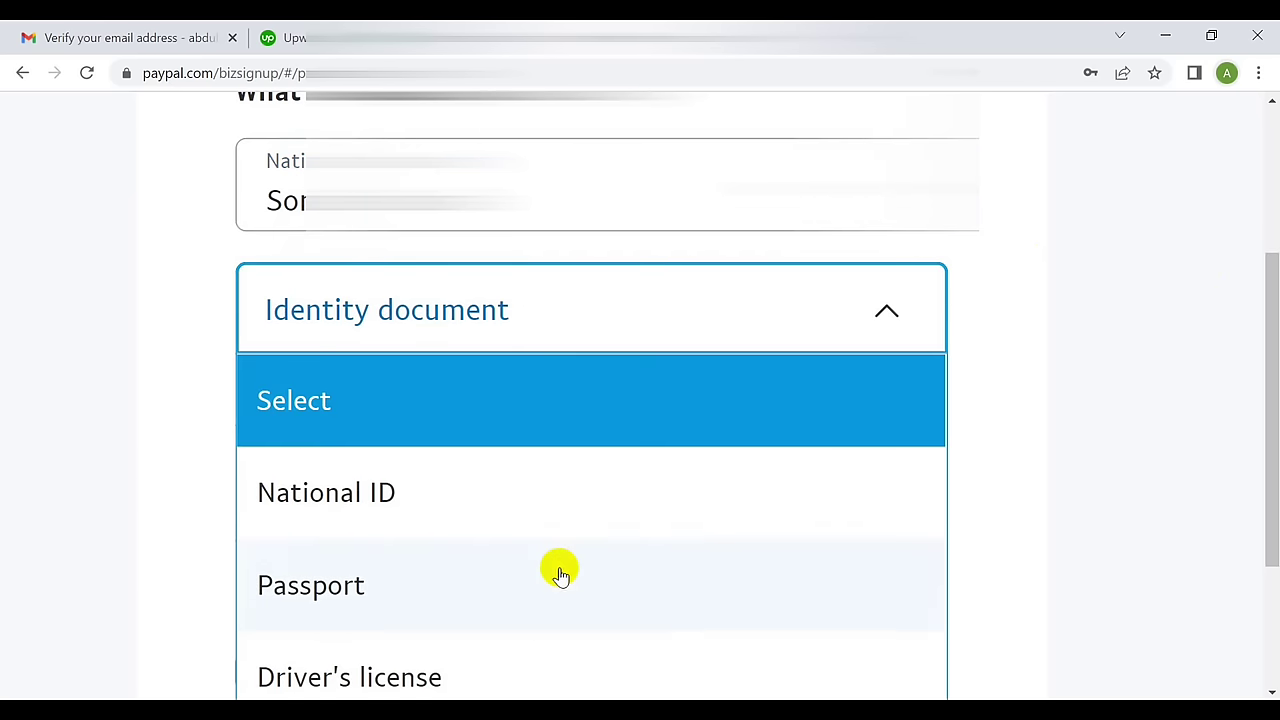
left_click(558, 570)
left_click_drag(1271, 397, 1261, 427)
left_click(874, 280)
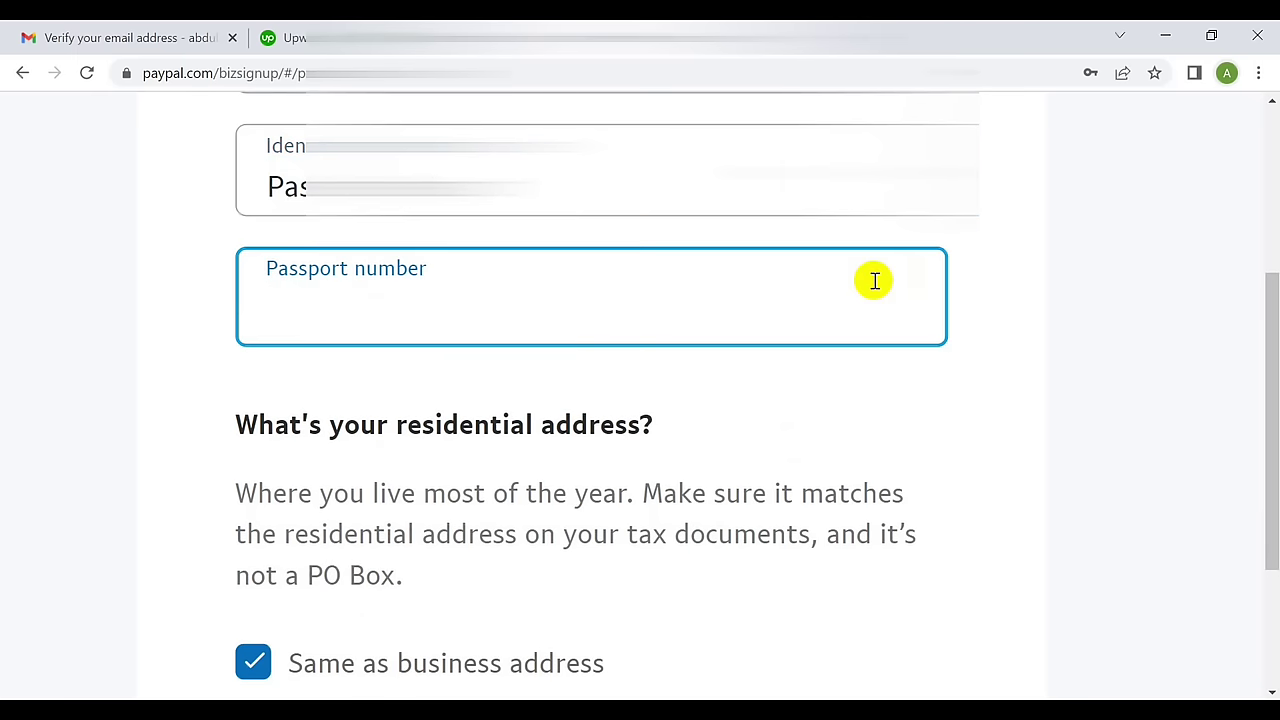
left_click(1130, 343)
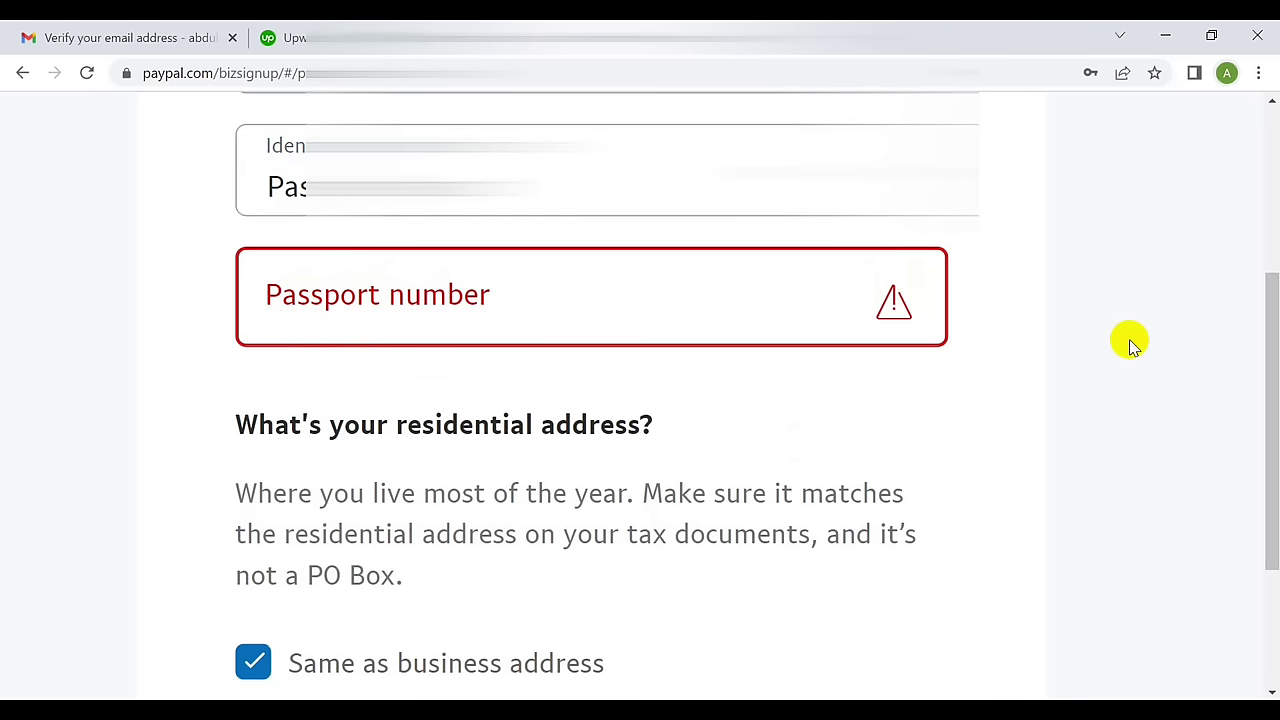
mouse_move(1271, 408)
left_mouse_down()
mouse_move(1270, 367)
mouse_move(1266, 386)
left_mouse_up()
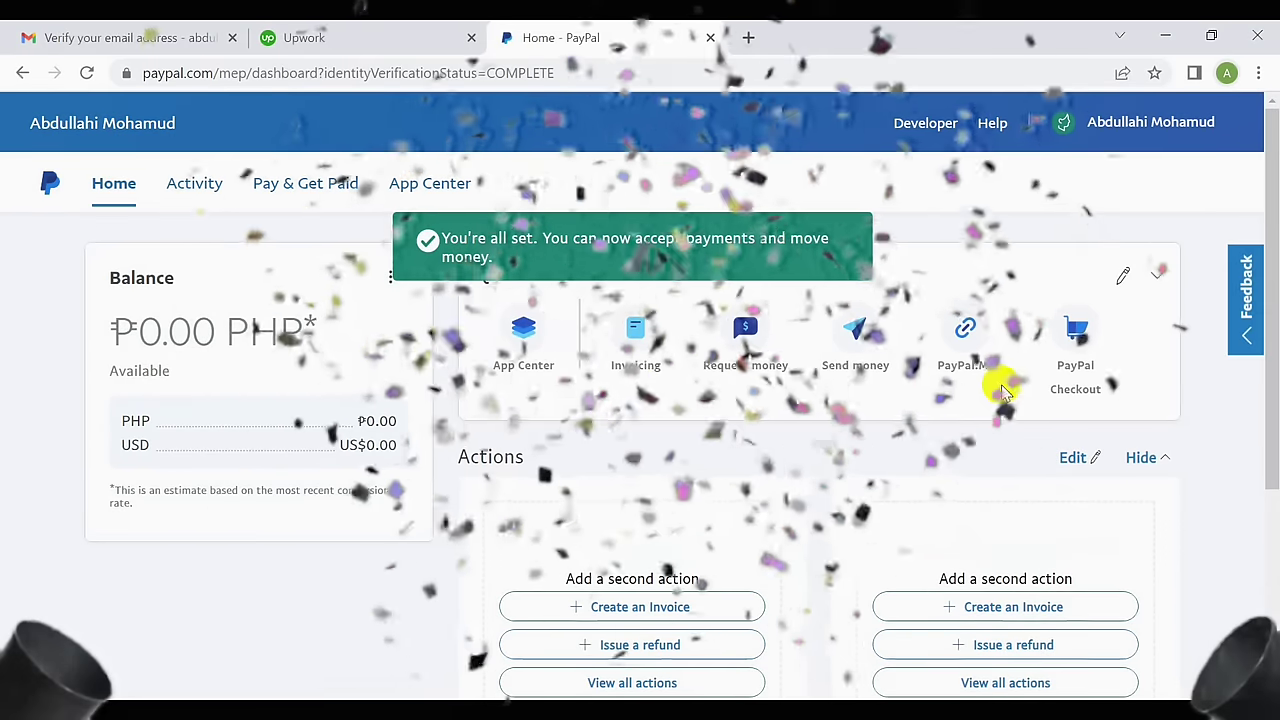
Look over the PayPal Home dashboard, then switch to the Upwork Find Work tab.
scroll(1257, 423, "down", 2)
scroll(1276, 270, "up", 2)
scroll(1276, 270, "up", 1)
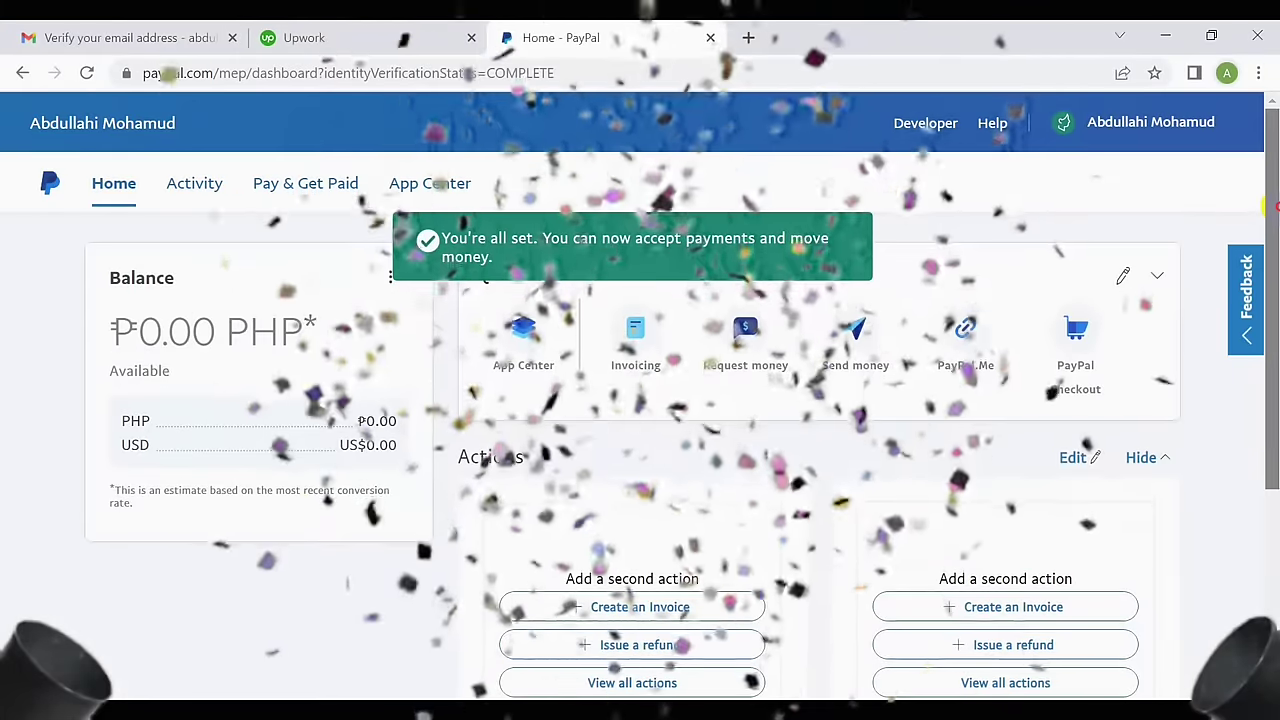
scroll(400, 545, "up", 3)
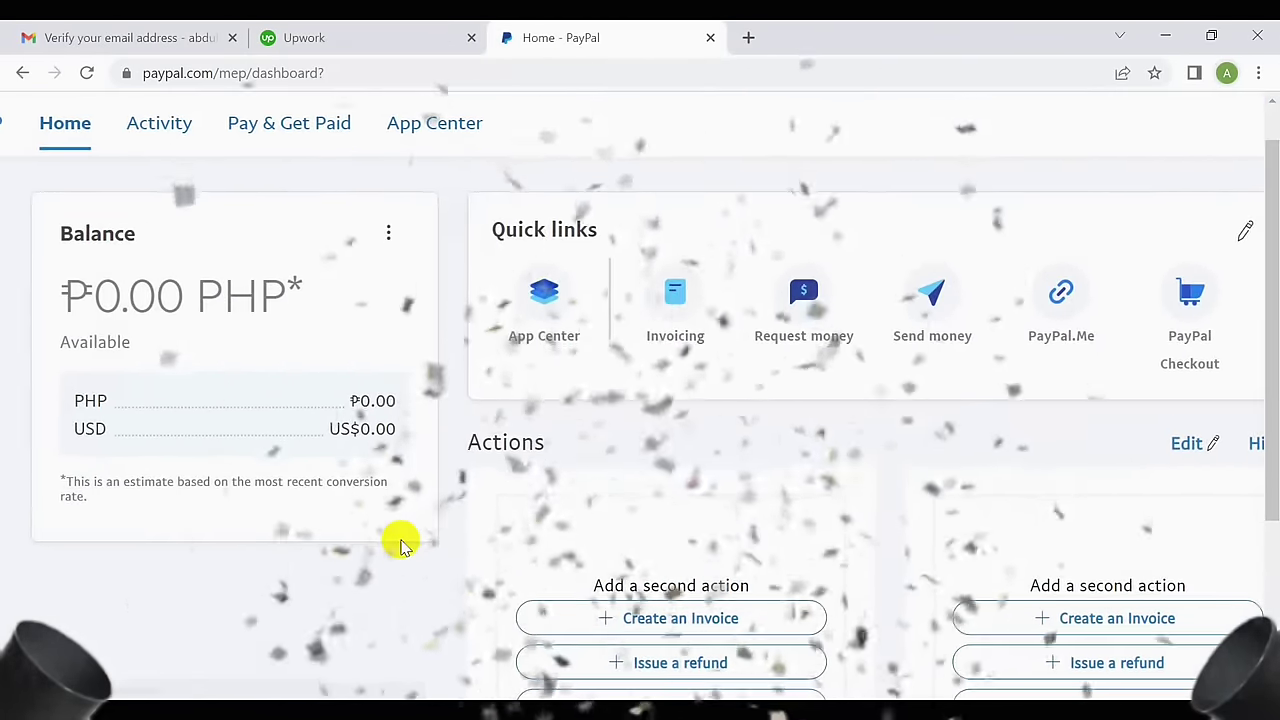
scroll(3, 335, "up", 3)
scroll(3, 338, "down", 3)
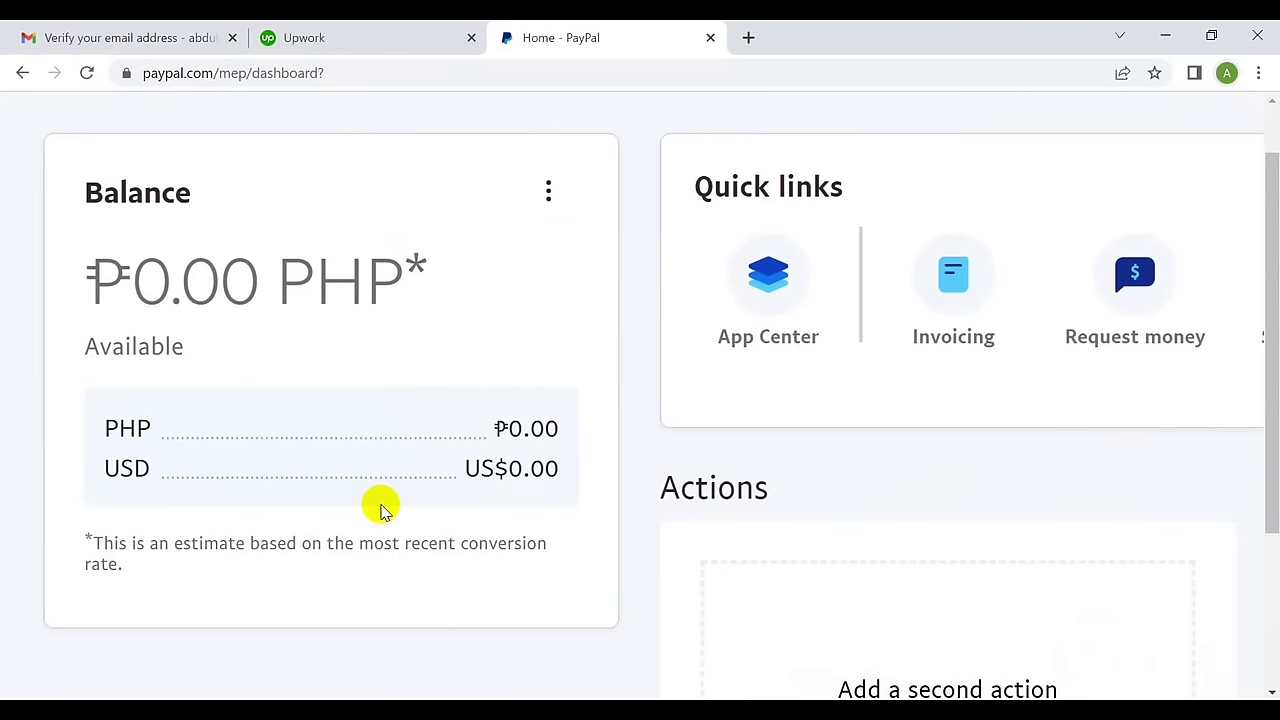
scroll(380, 508, "down", 2)
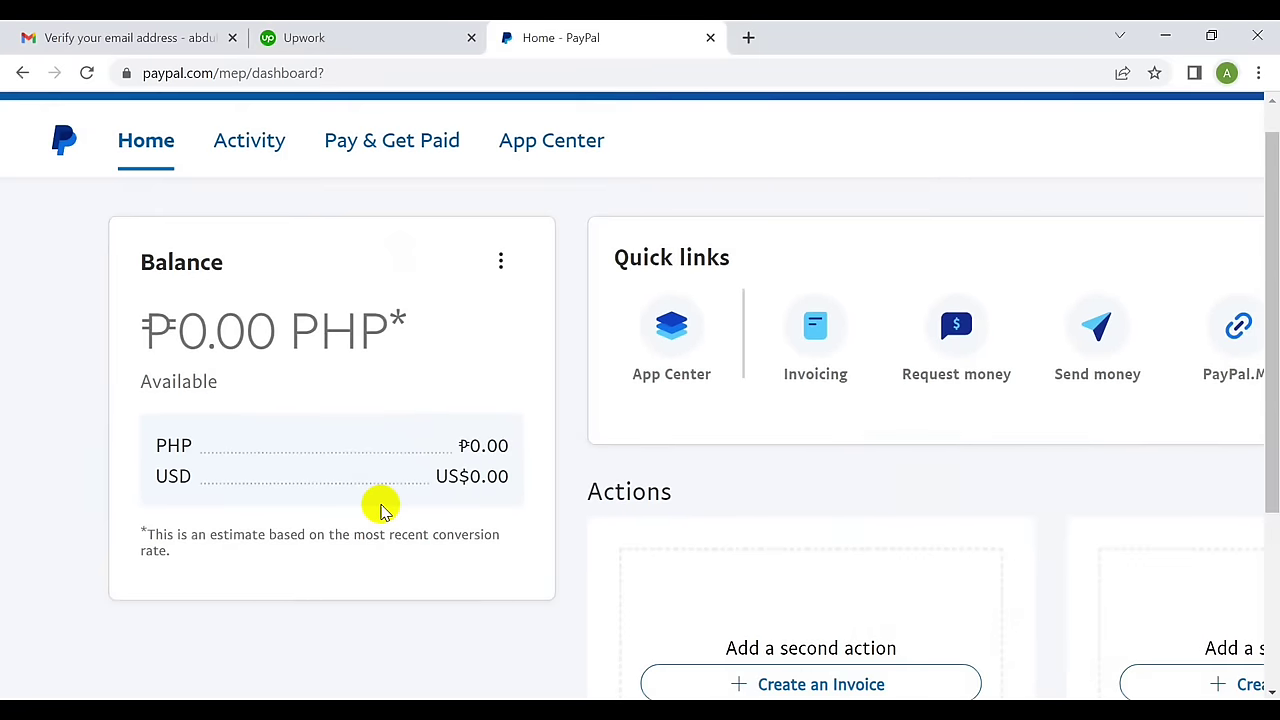
scroll(380, 508, "down", 3)
left_click_drag(1270, 215, 1275, 92)
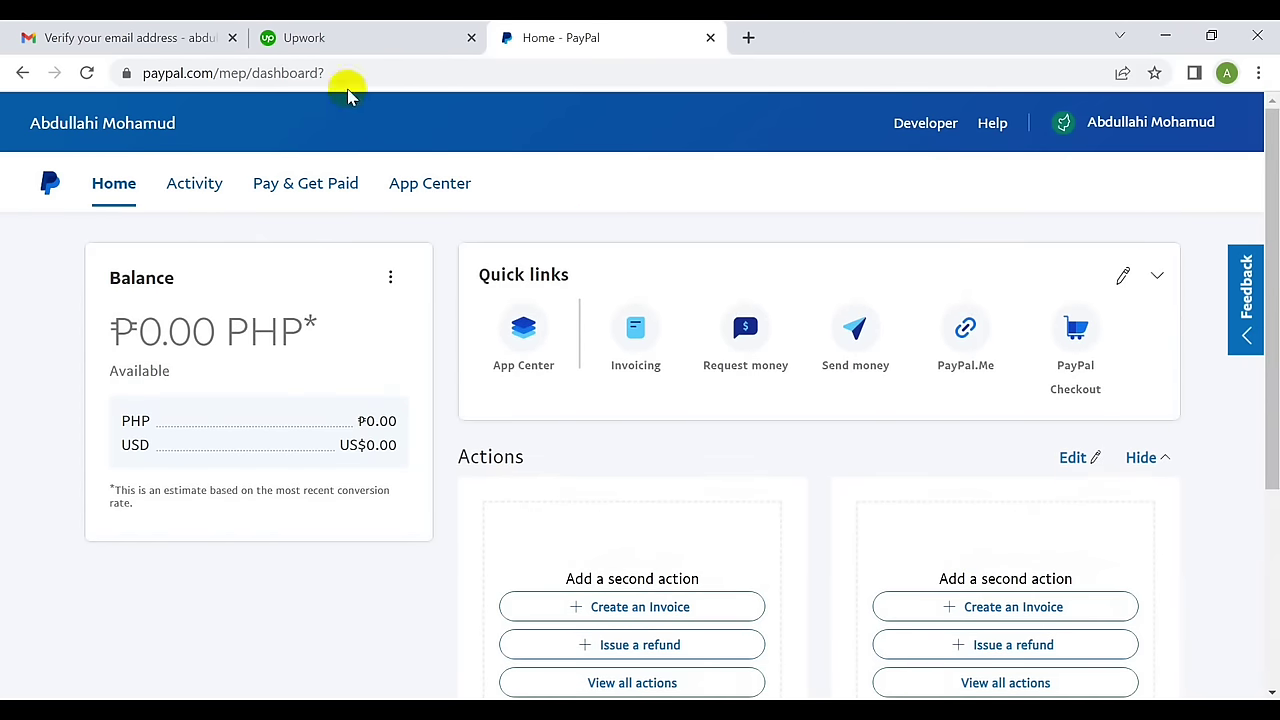
left_click(378, 28)
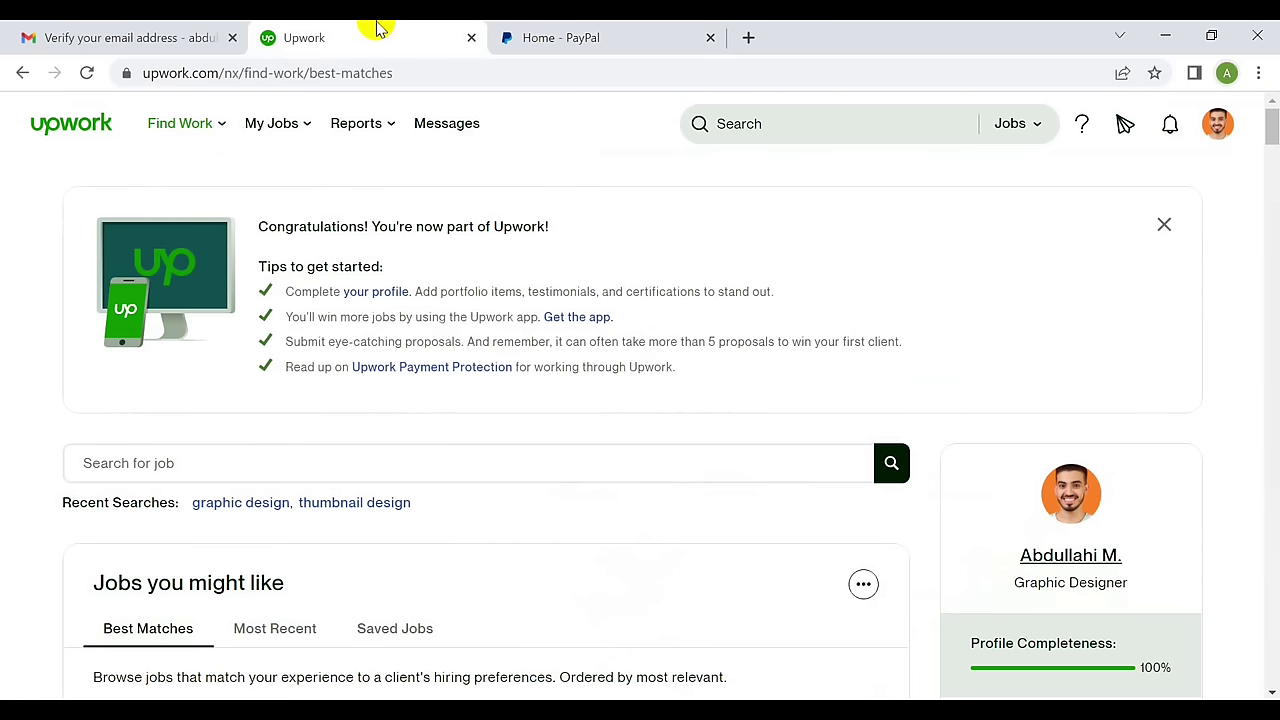
Go from the profile menu through Settings and Billing & Payments to Get Paid.
left_click(1217, 124)
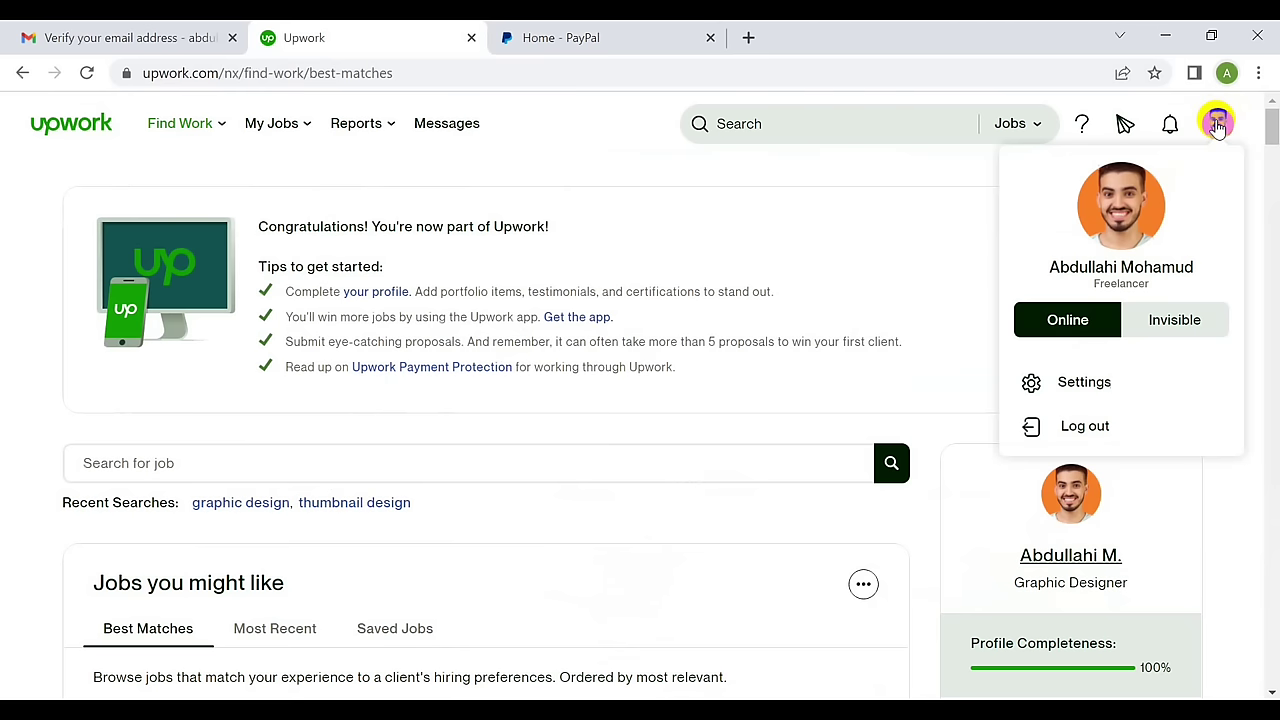
left_click(1086, 385)
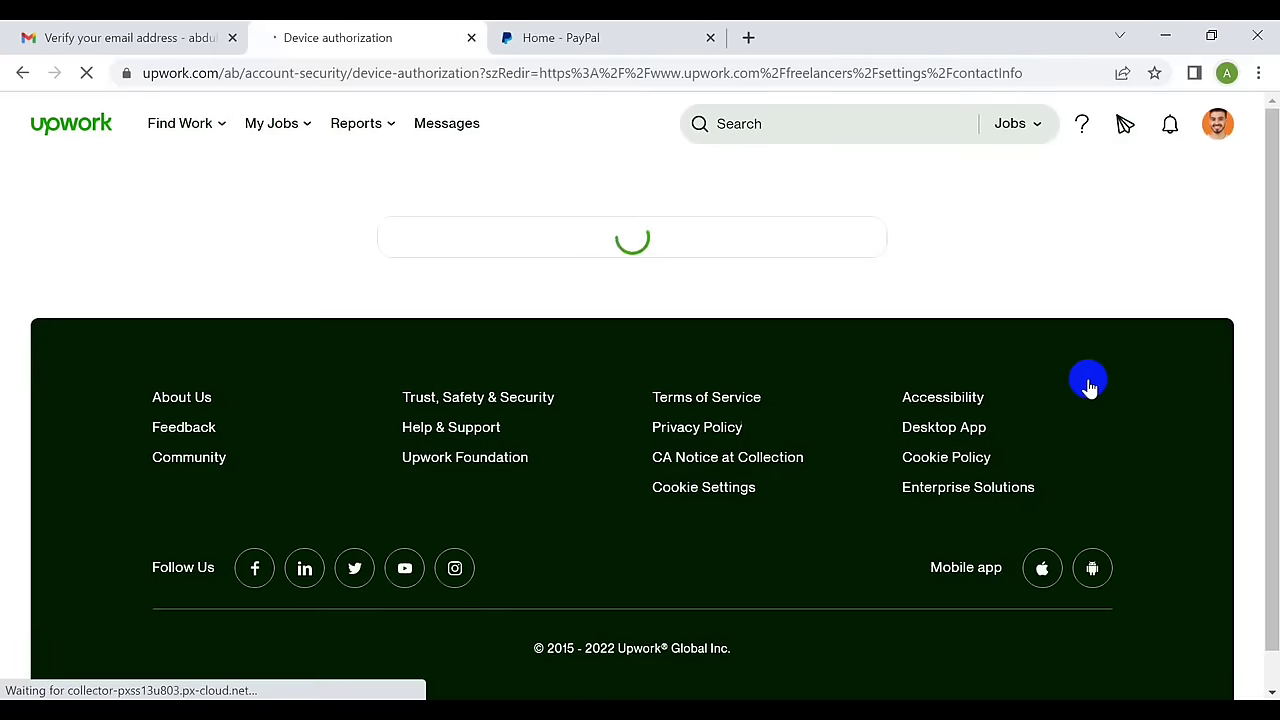
mouse_move(1270, 220)
left_mouse_down()
mouse_move(1262, 343)
mouse_move(1268, 207)
left_mouse_up()
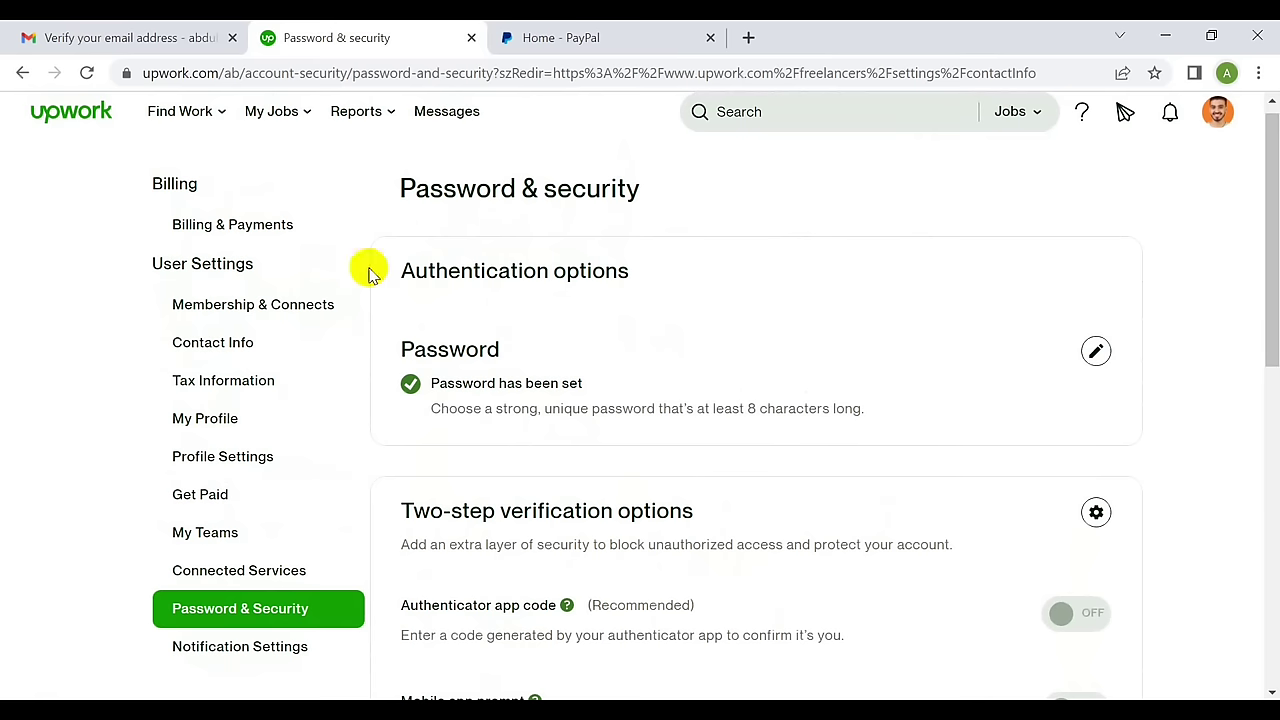
left_click(250, 226)
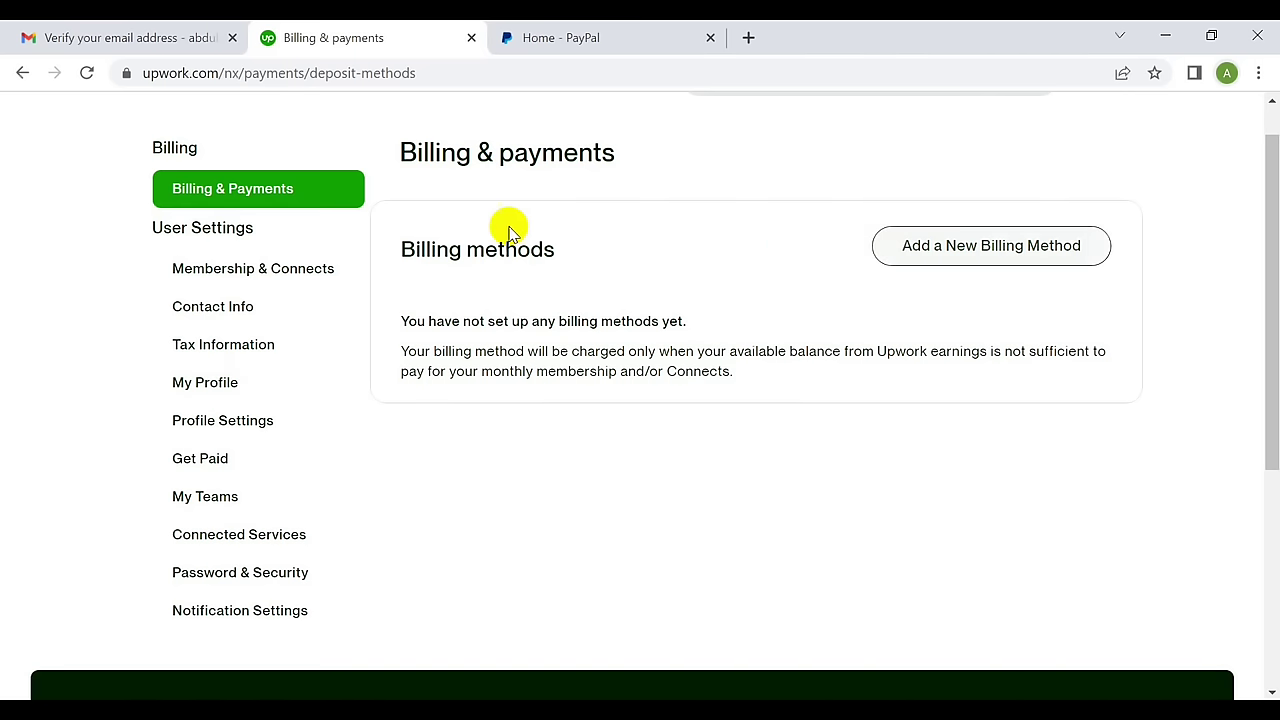
left_click(205, 462)
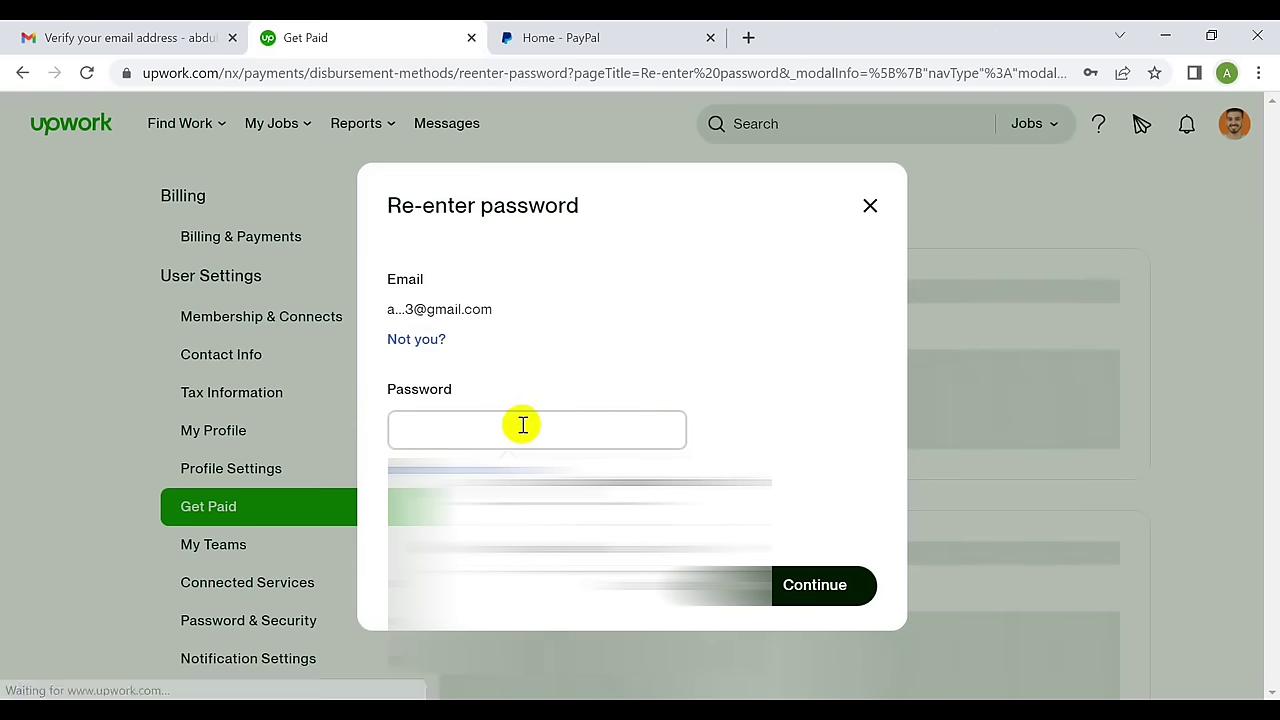
Re-enter the saved account password to continue.
left_click(520, 490)
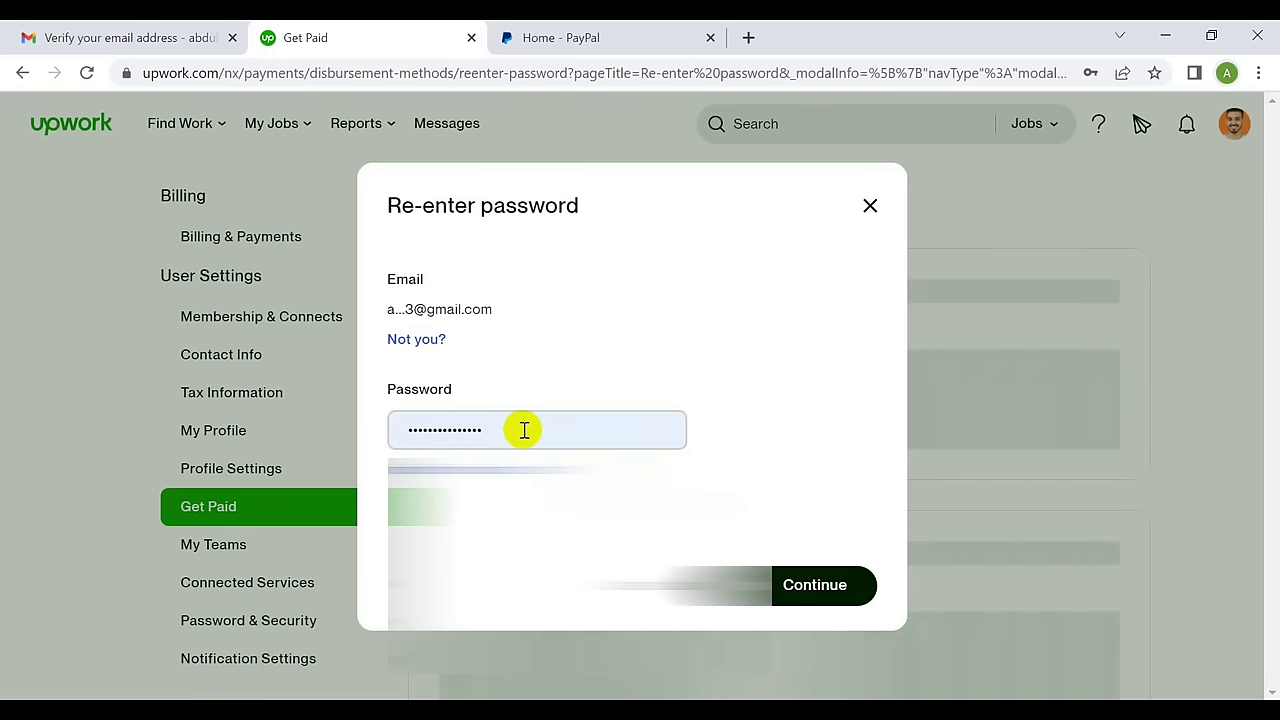
left_click(808, 580)
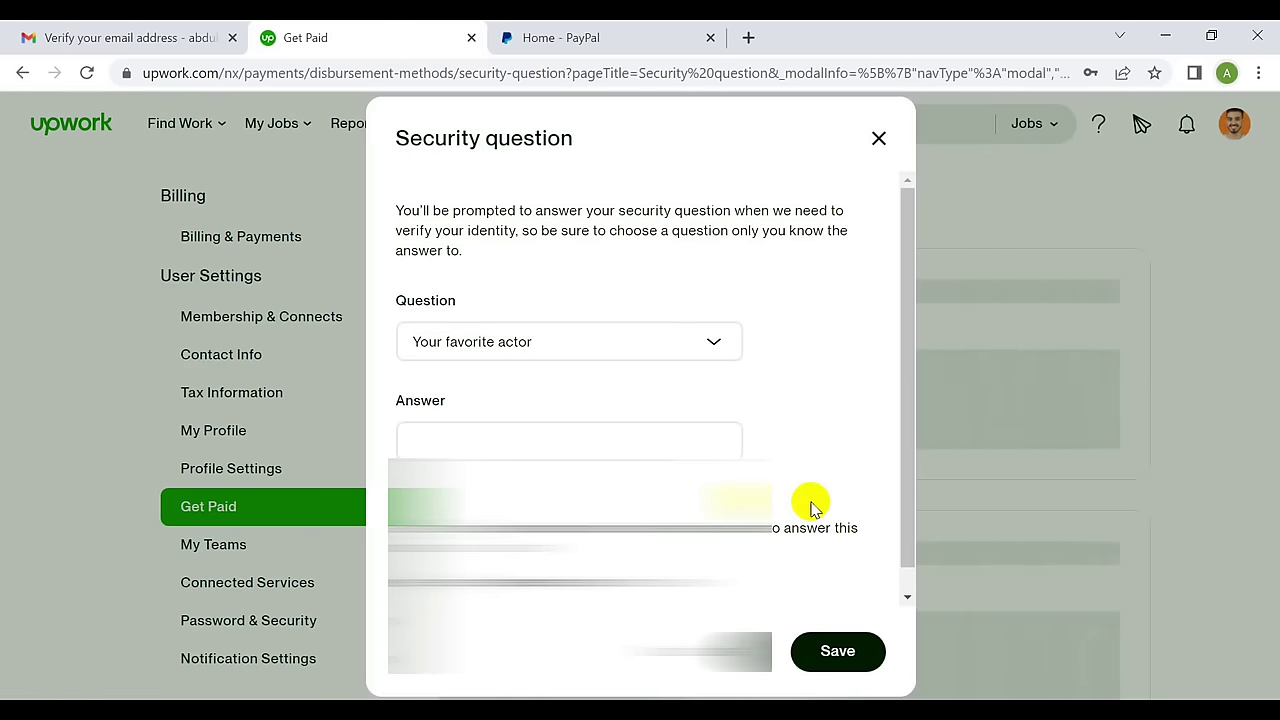
scroll(438, 428, "up", 3)
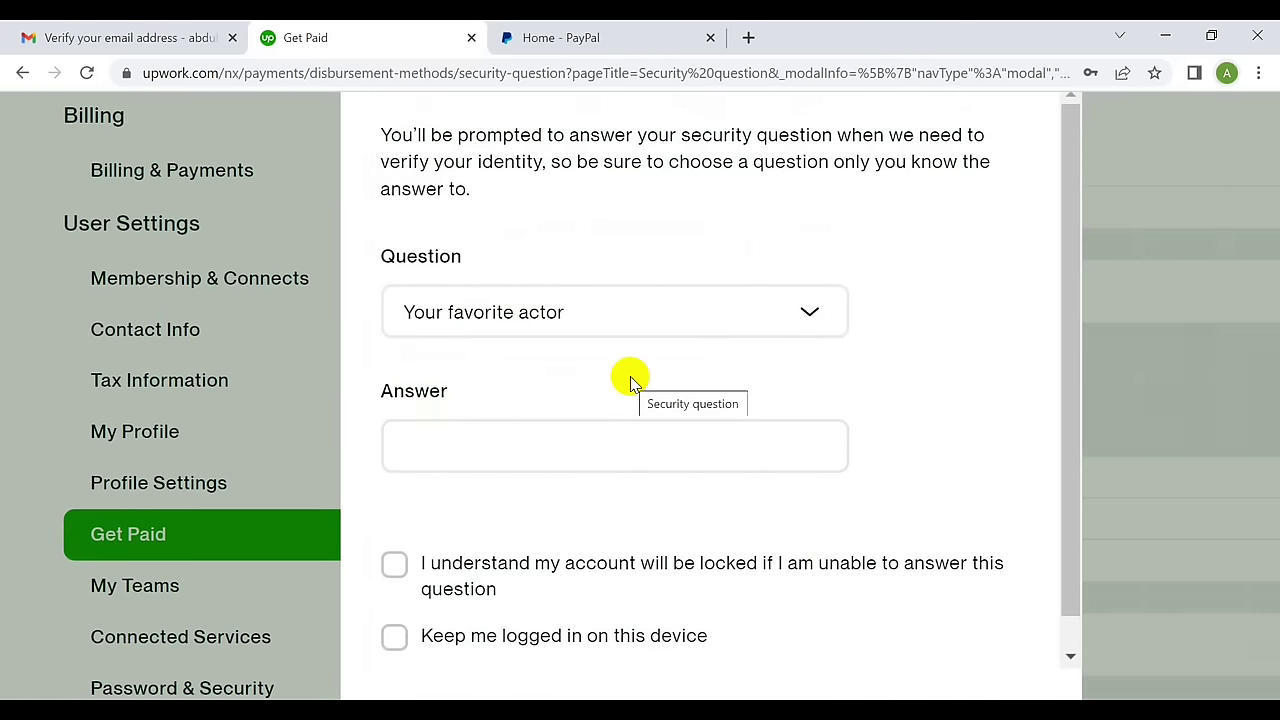
Save 'Your best friend's nickname' as the security question with its answer.
left_click(705, 314)
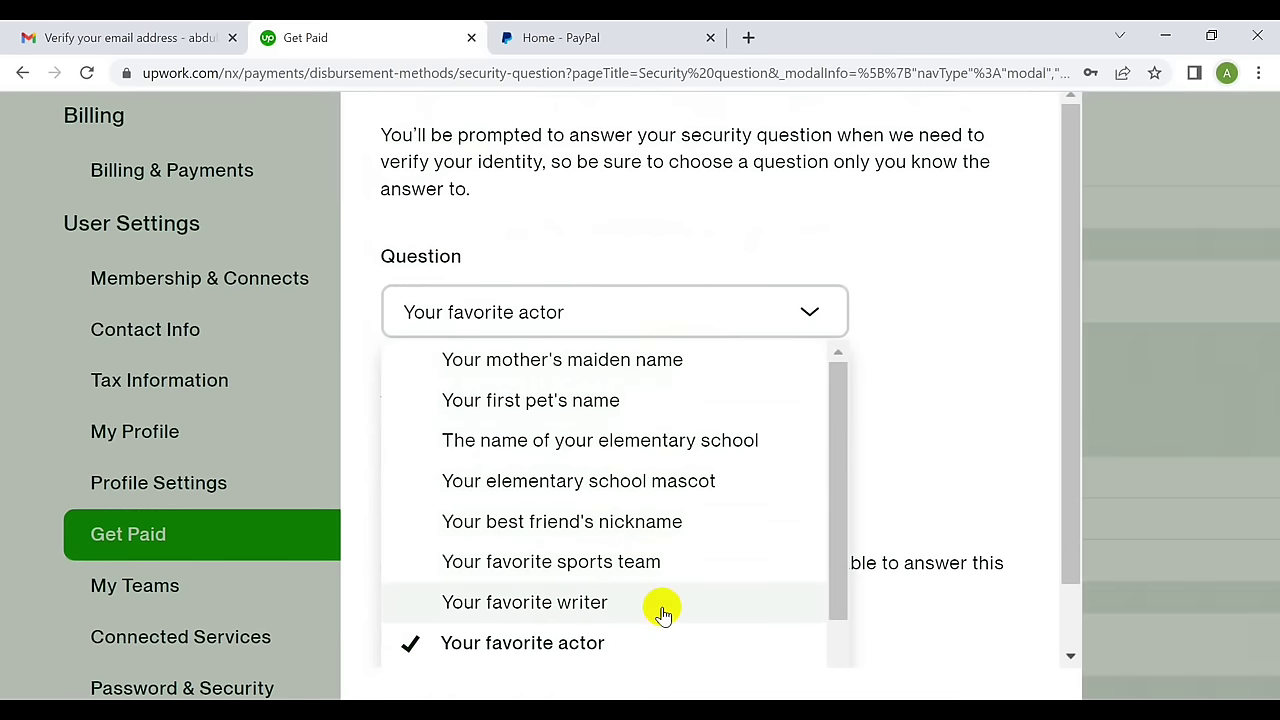
left_click(588, 524)
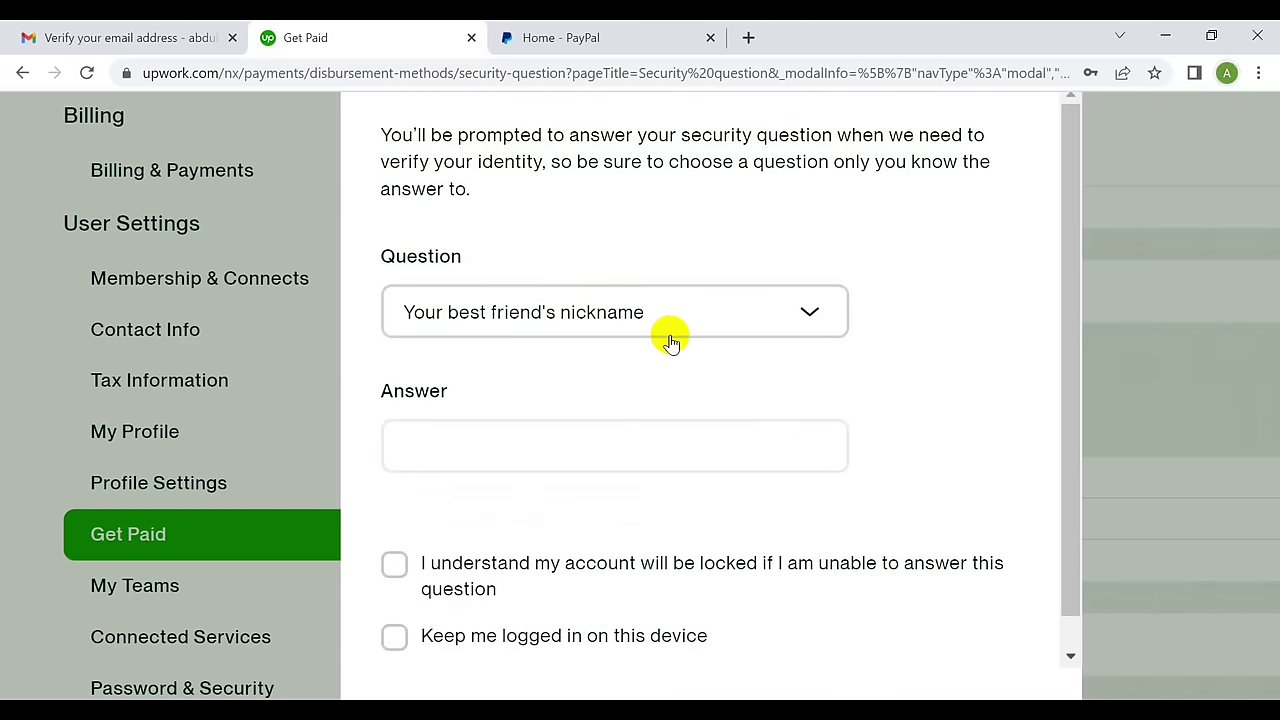
left_click(634, 437)
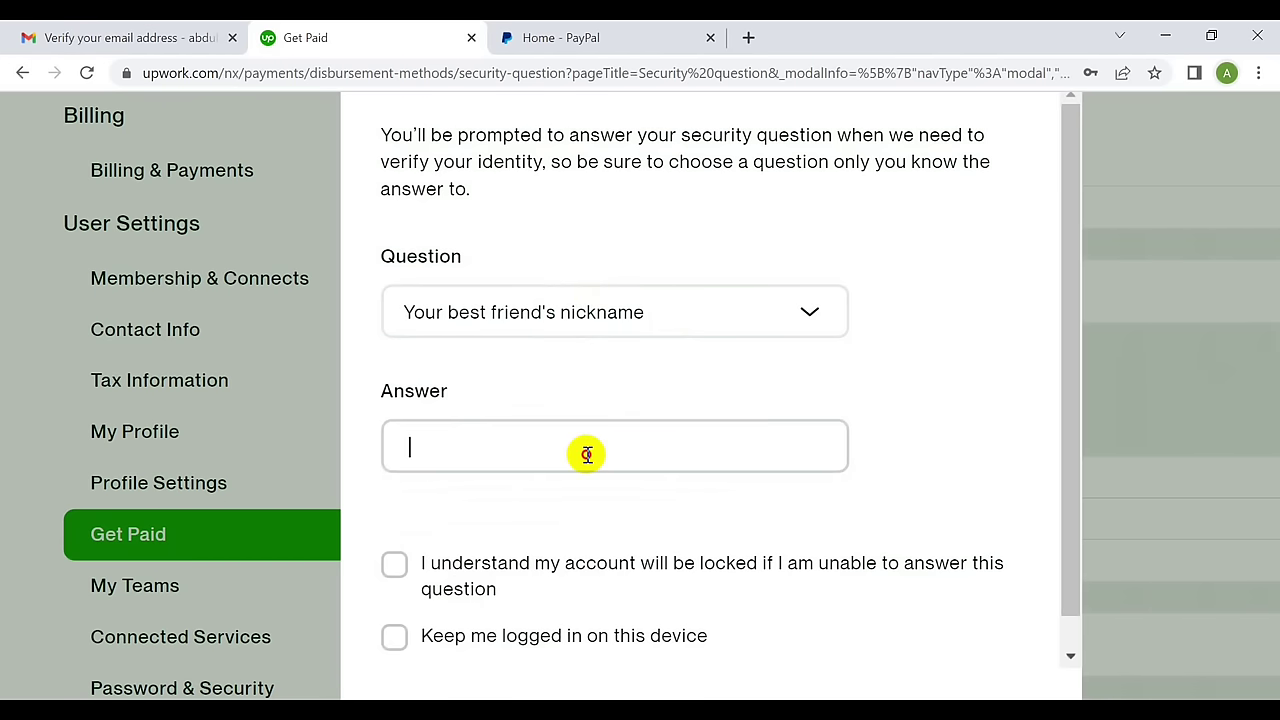
scroll(586, 452, "up", 3)
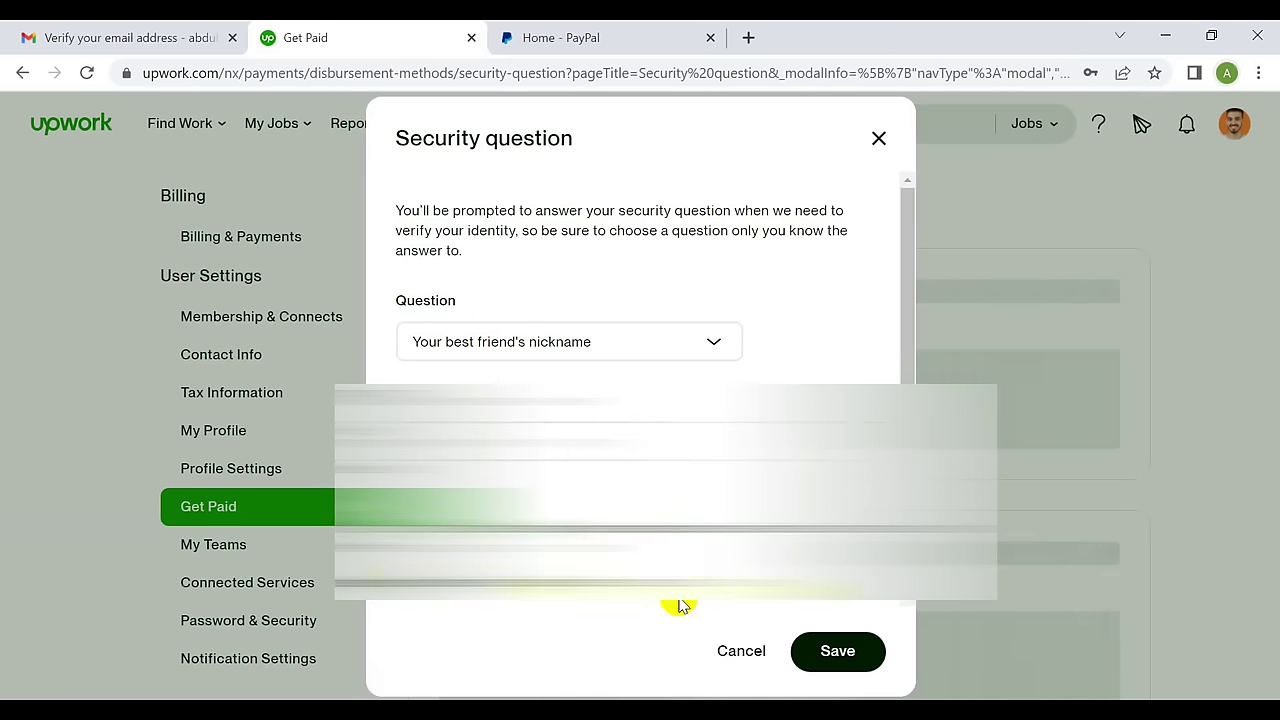
left_click(843, 651)
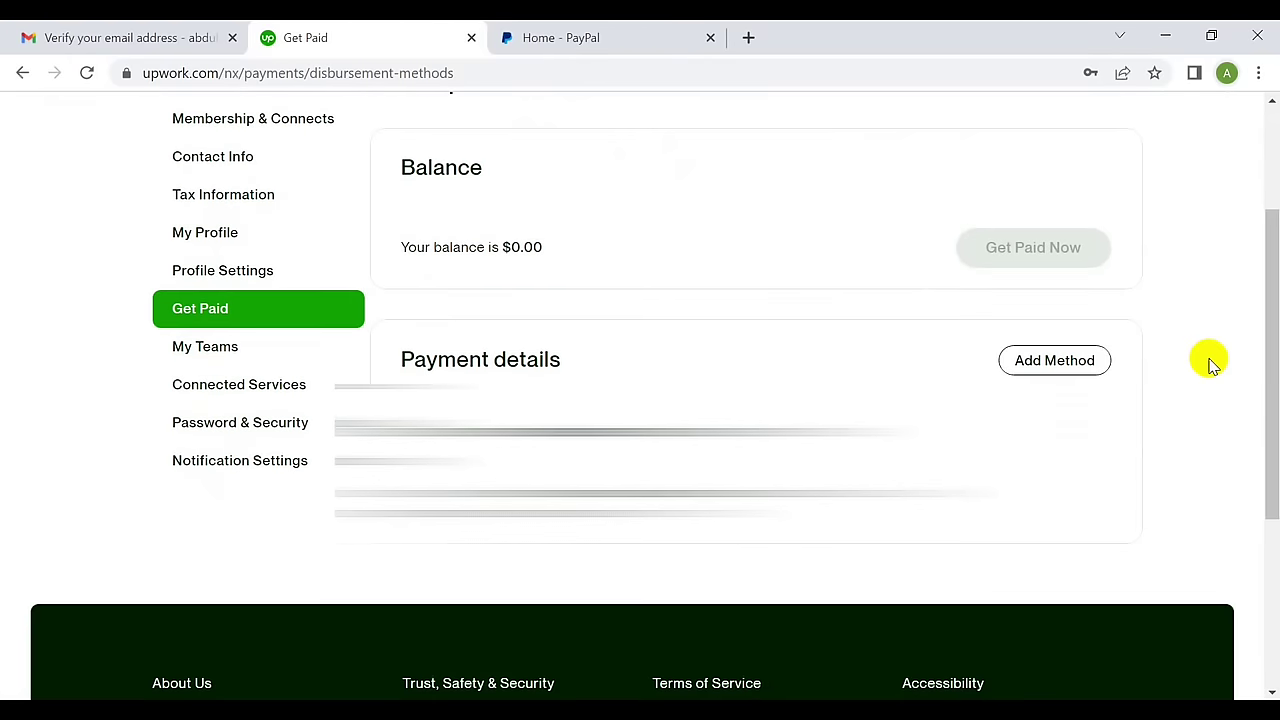
Open the payment method options and review the $30 wire transfer fee and direct-to-bank details.
scroll(1248, 405, "up", 3)
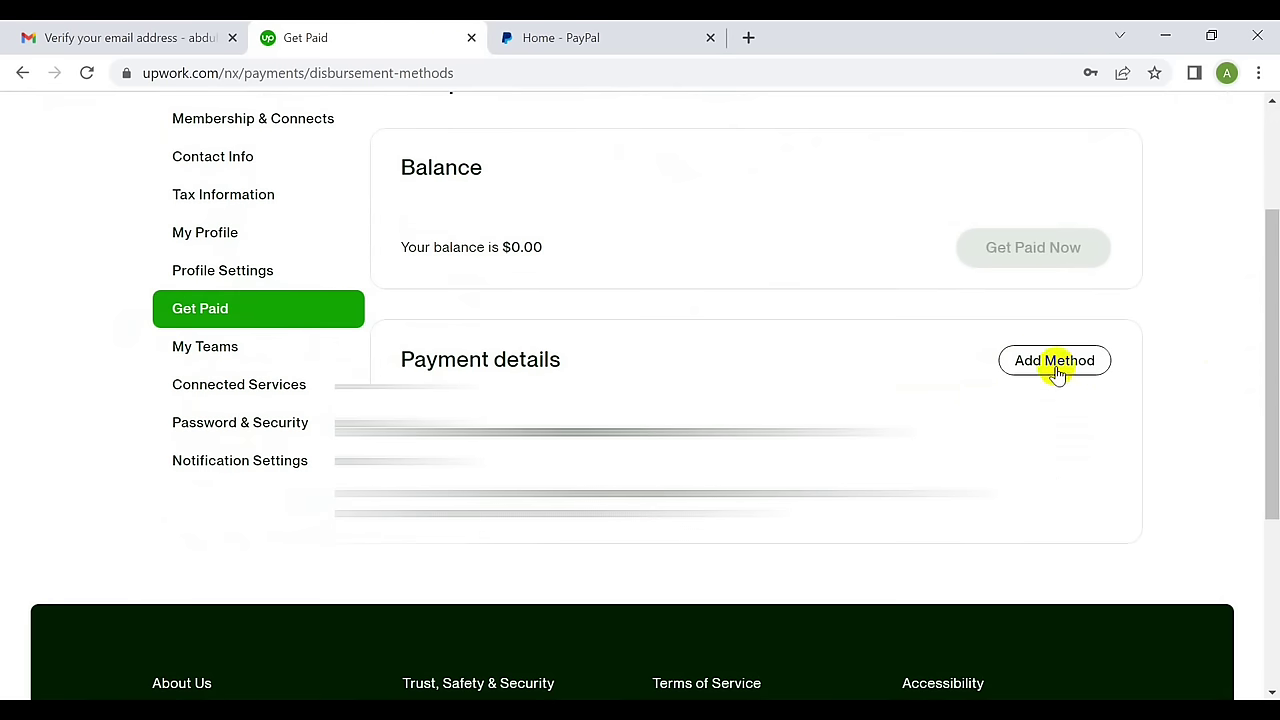
left_click(1077, 372)
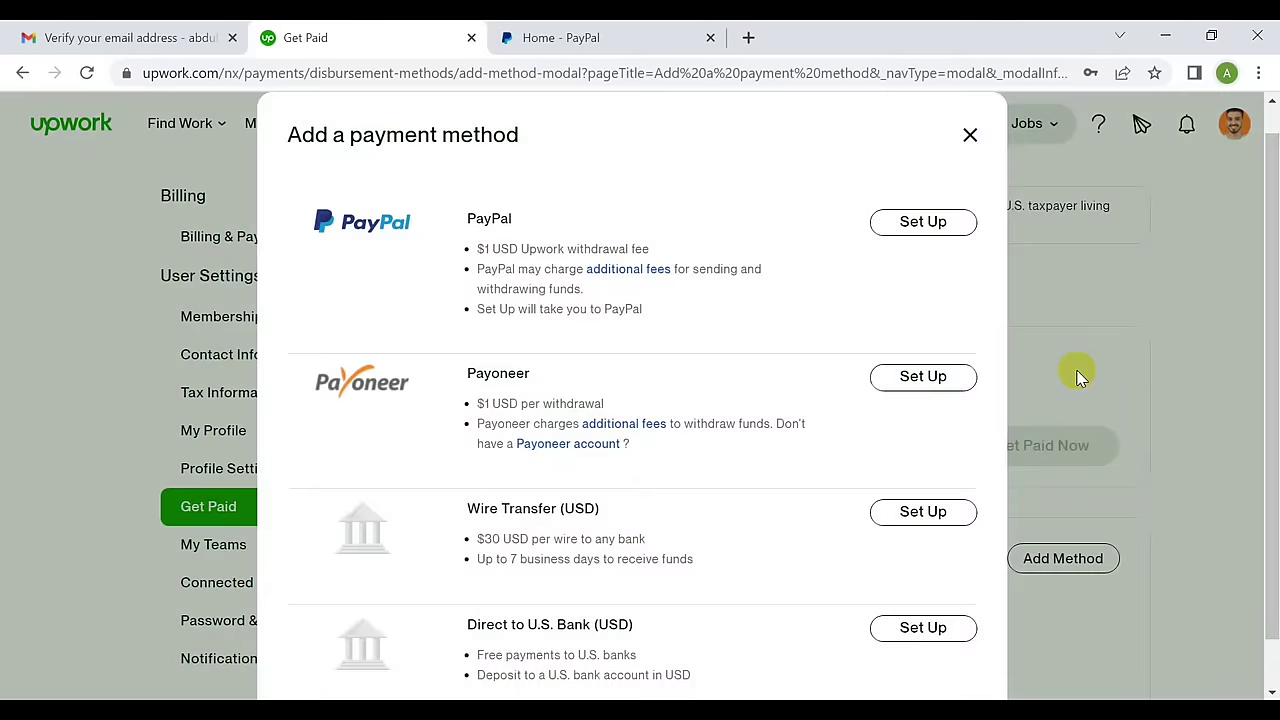
scroll(1122, 203, "down", 1)
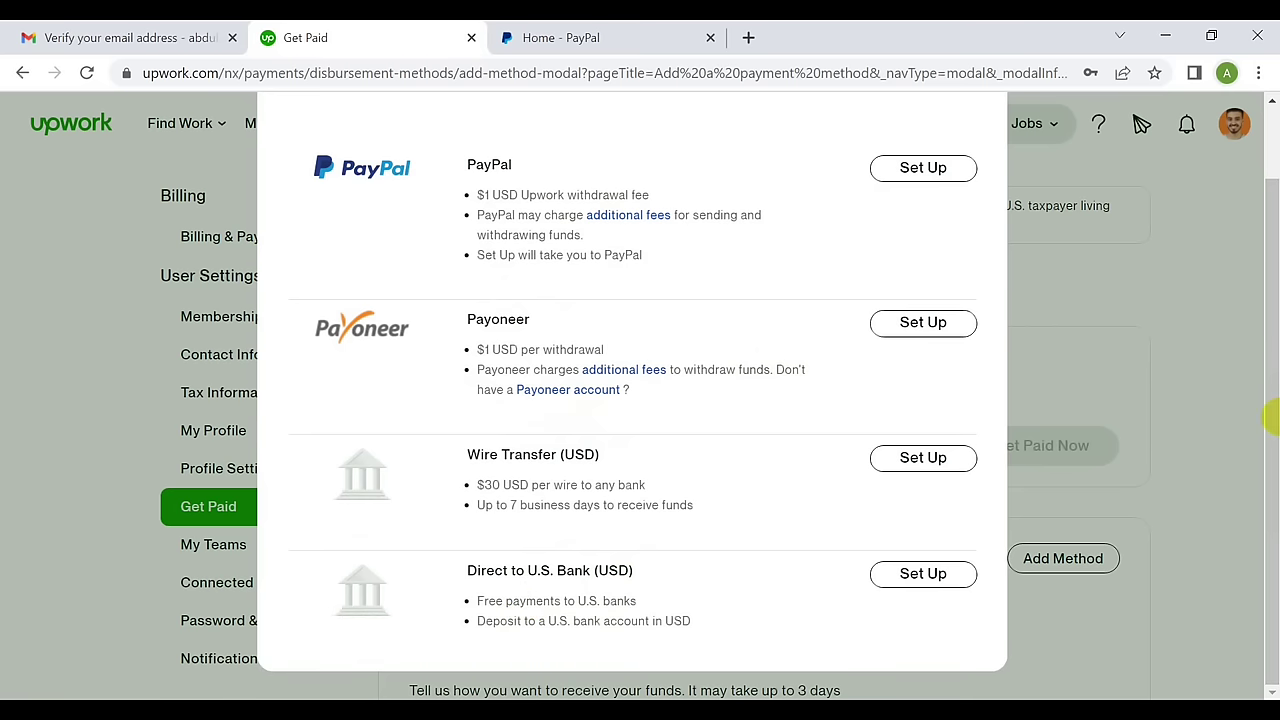
scroll(1275, 397, "up", 1)
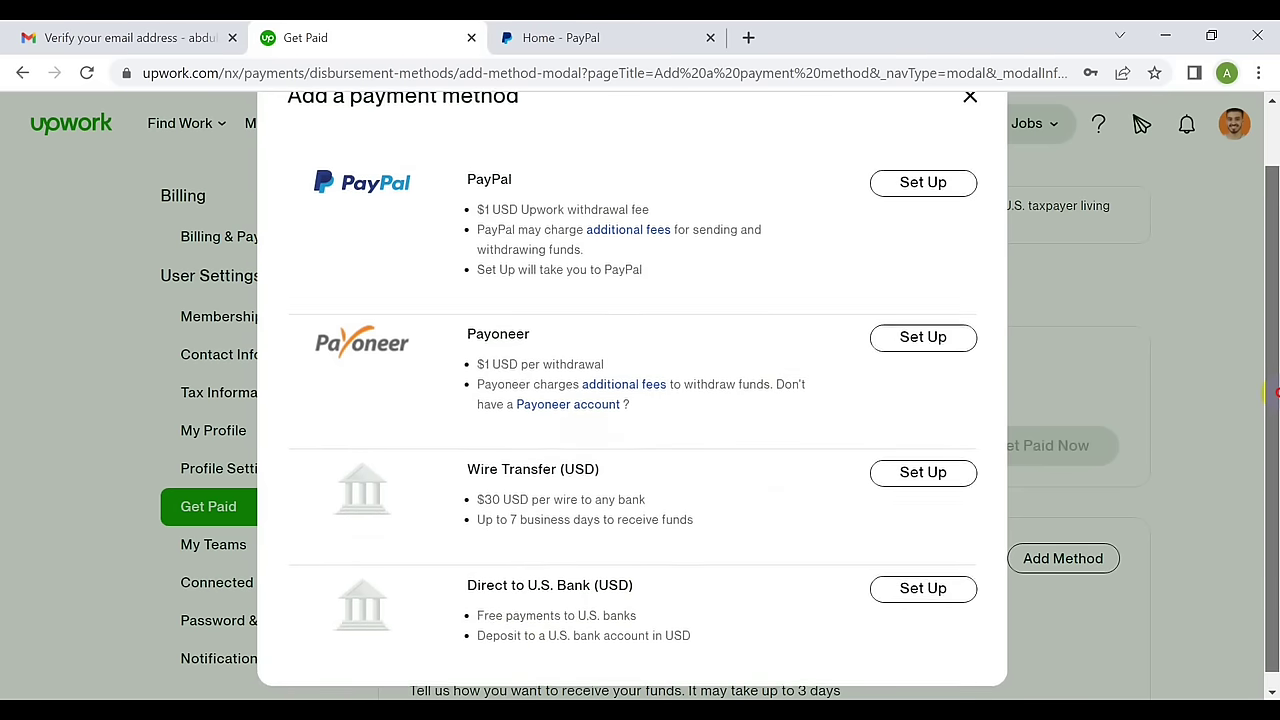
scroll(1273, 395, "up", 1)
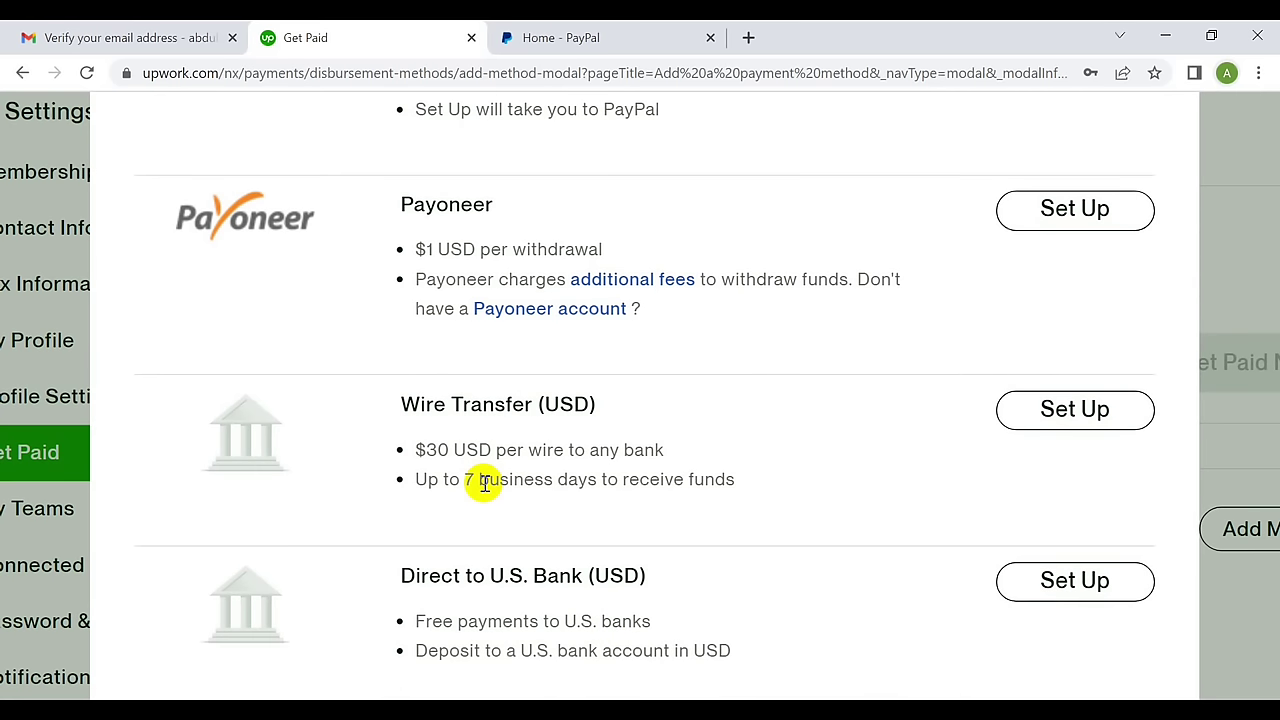
left_click_drag(440, 452, 477, 455)
left_click(460, 450)
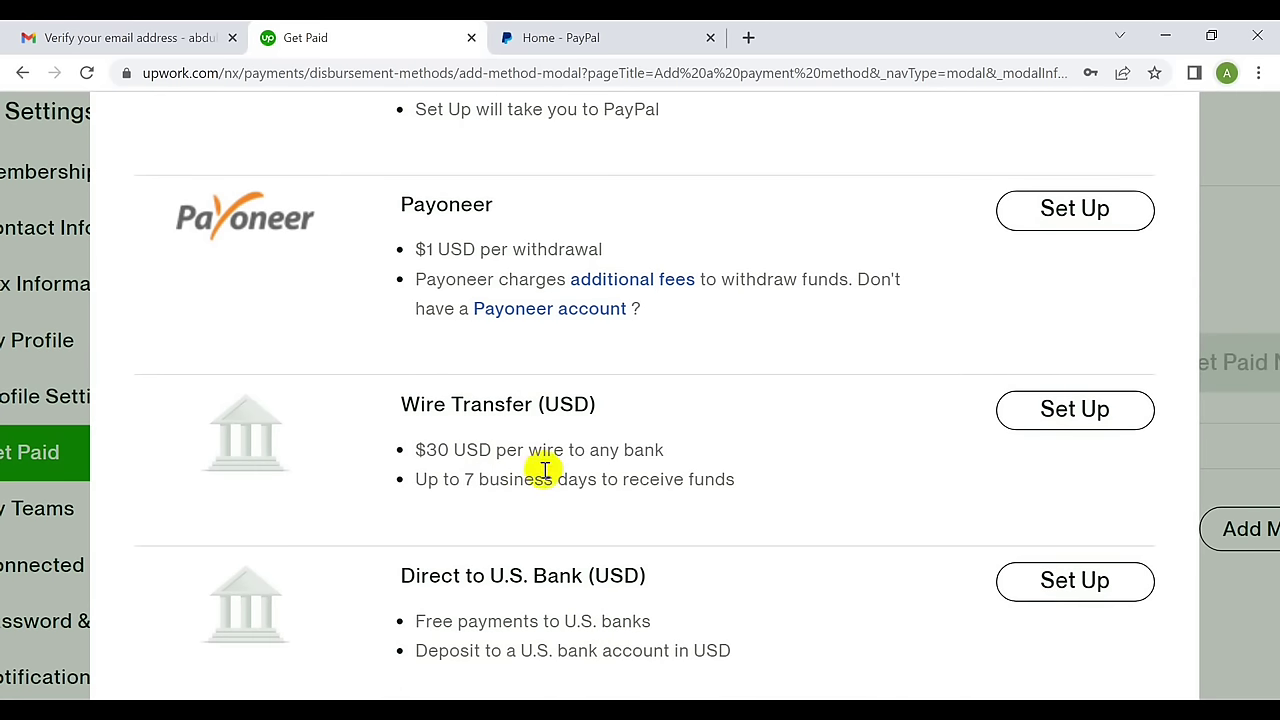
key("ctrl+minus")
key("ctrl+minus")
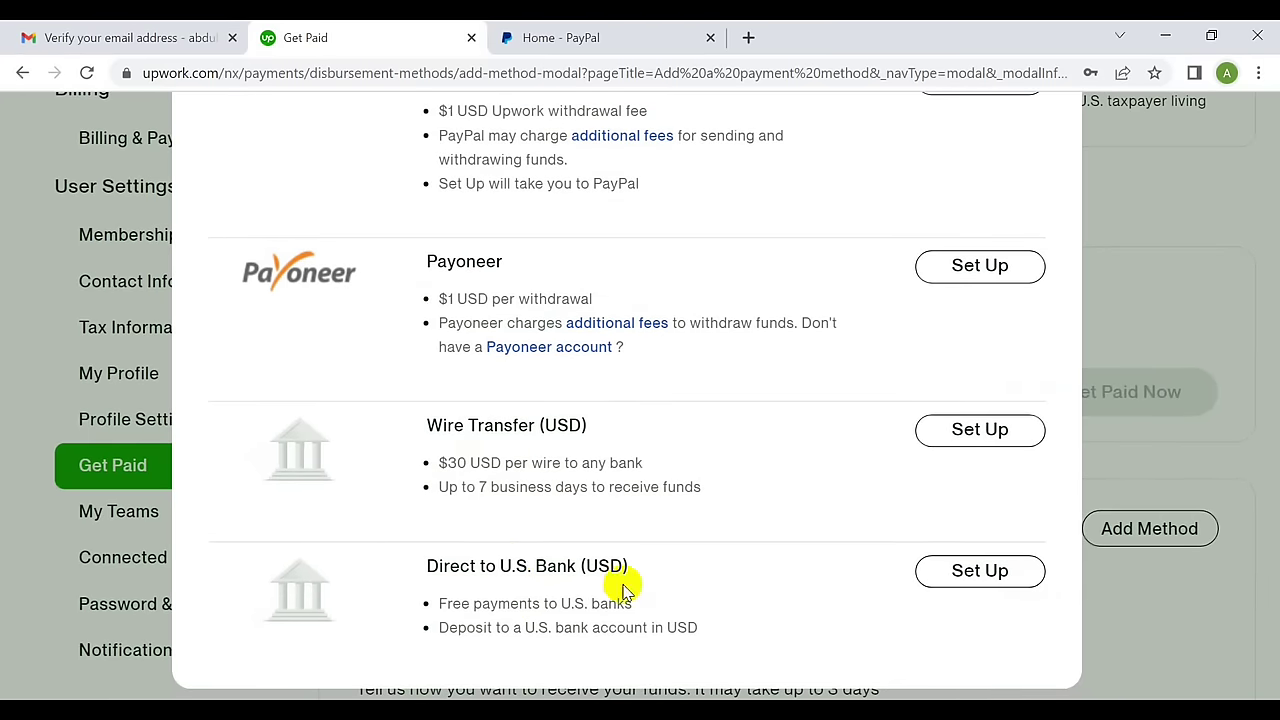
key("ctrl+plus")
key("ctrl+plus")
key("ctrl+plus")
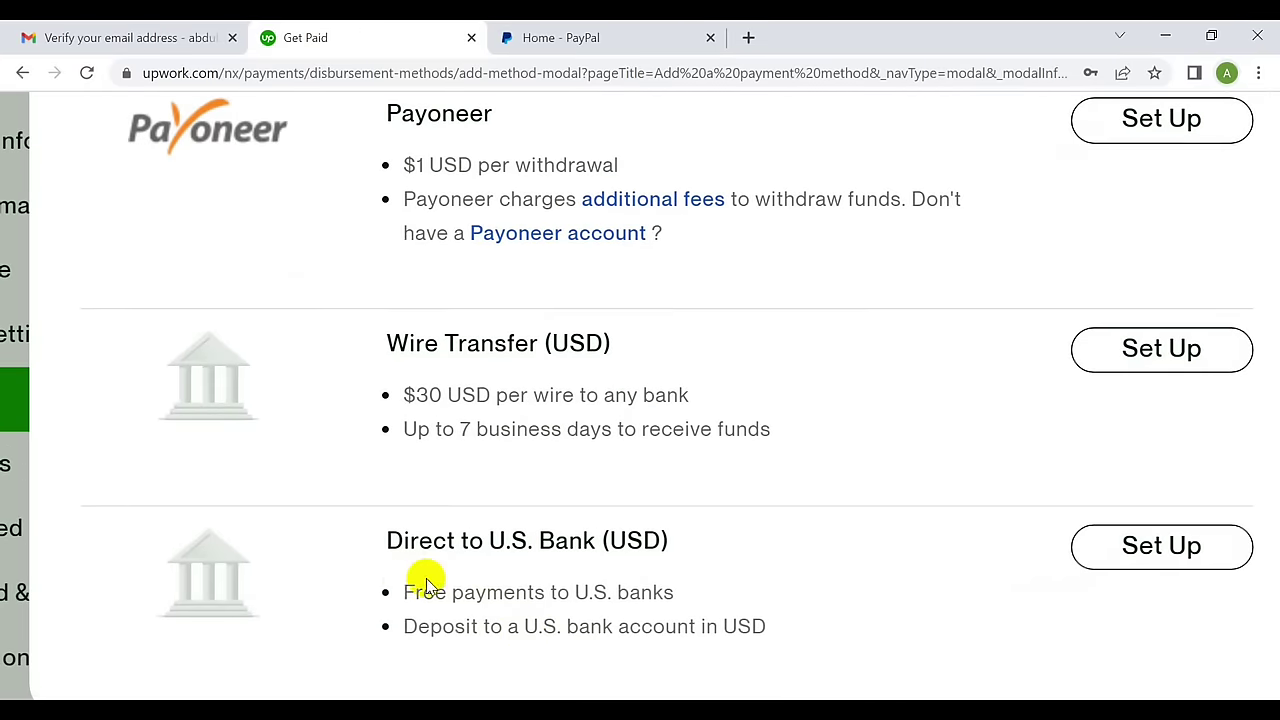
left_click_drag(400, 593, 665, 622)
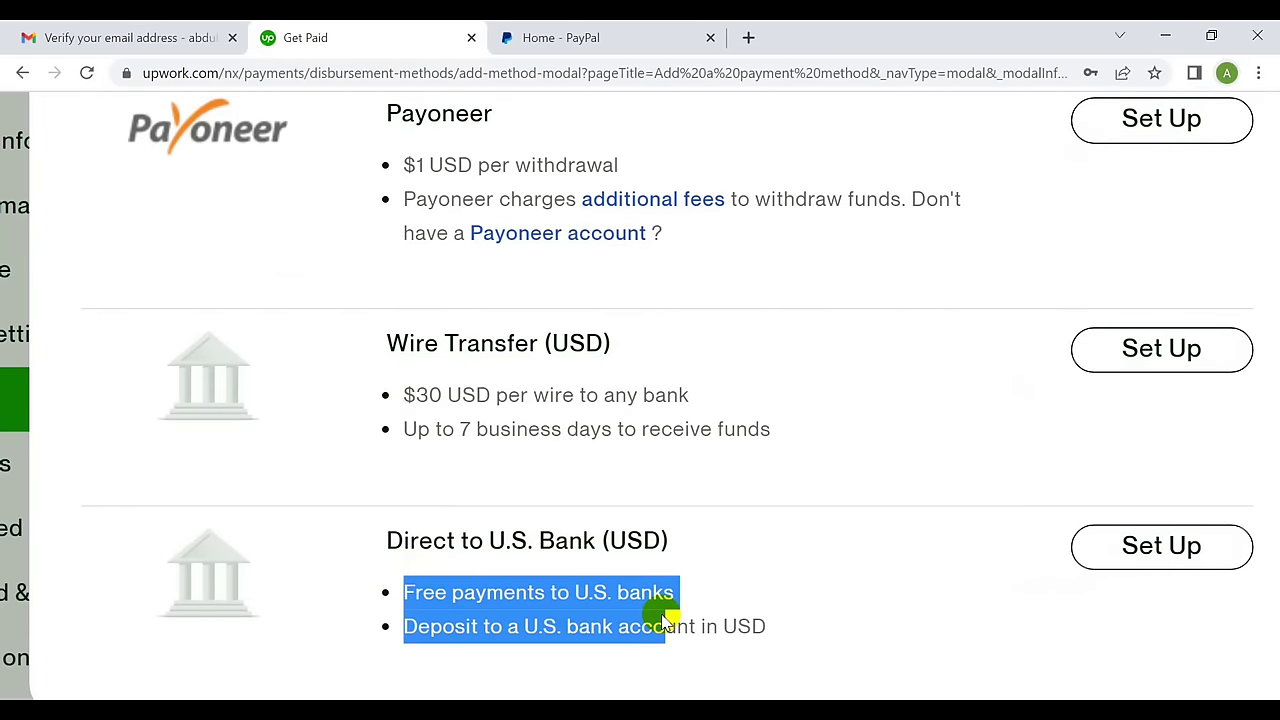
left_click(665, 622)
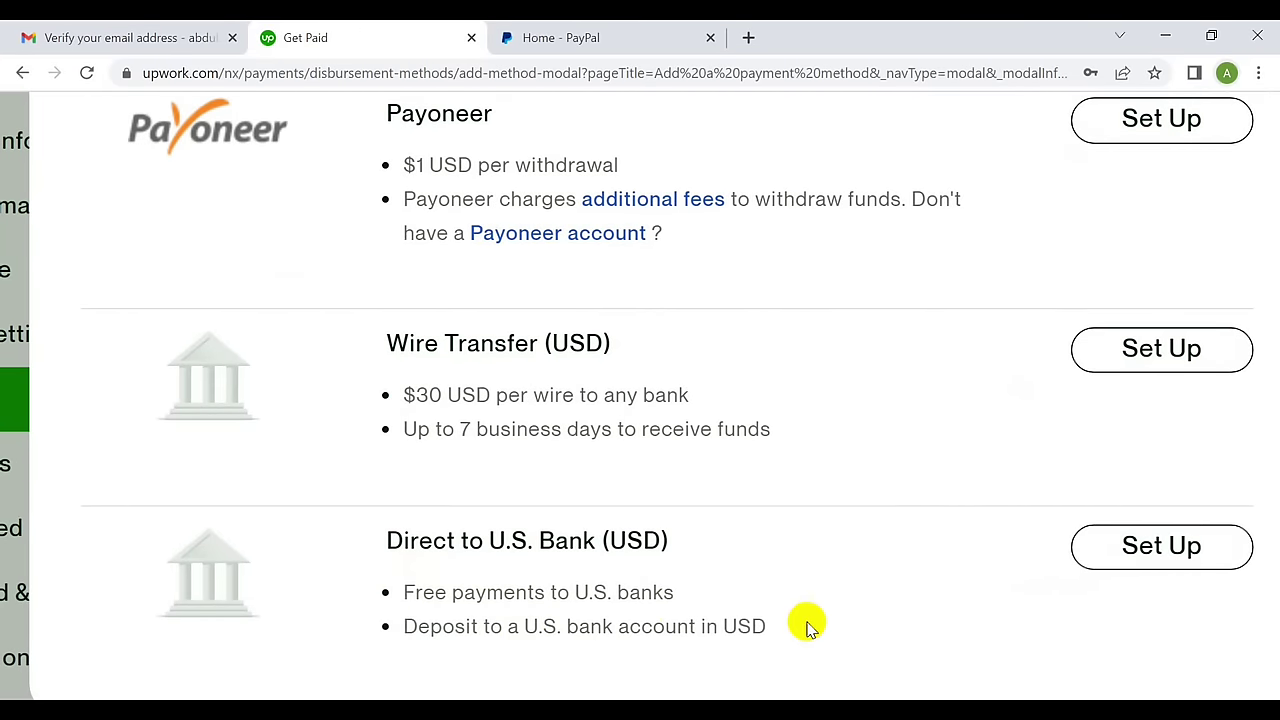
Review PayPal's $1 withdrawal fee and fees note, then start PayPal setup.
scroll(808, 625, "down", 5)
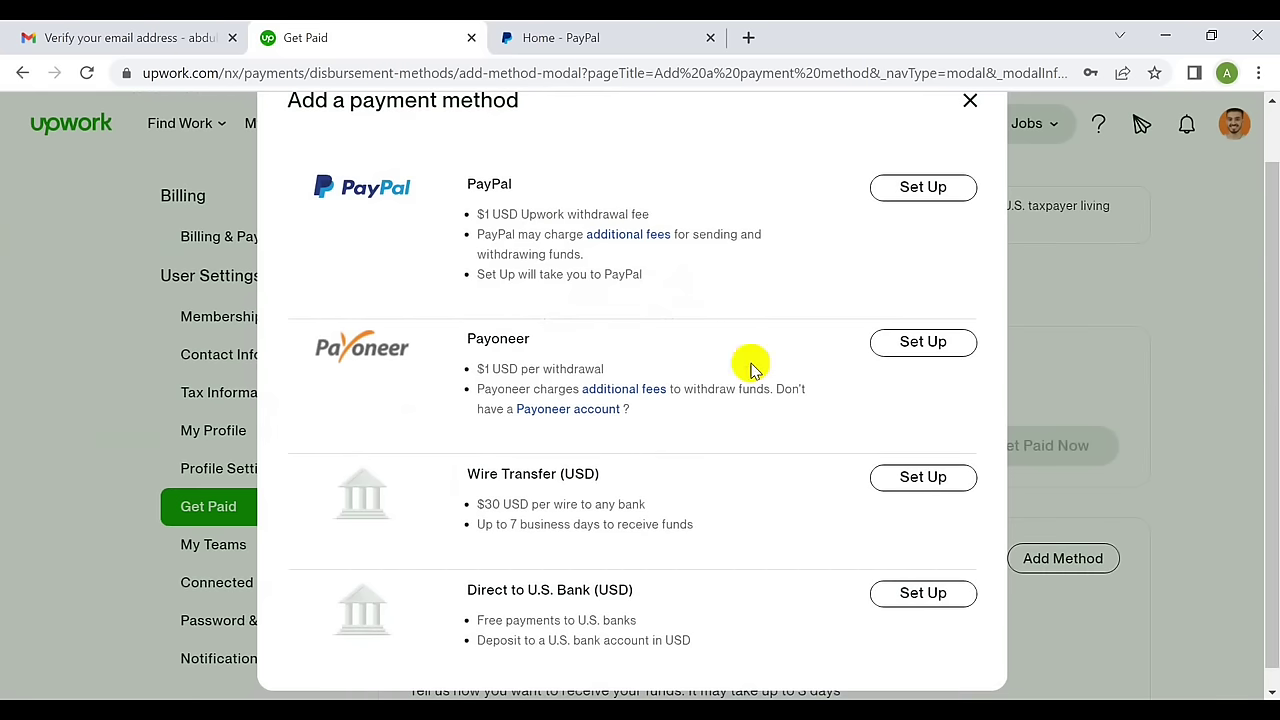
scroll(700, 149, "up", 5)
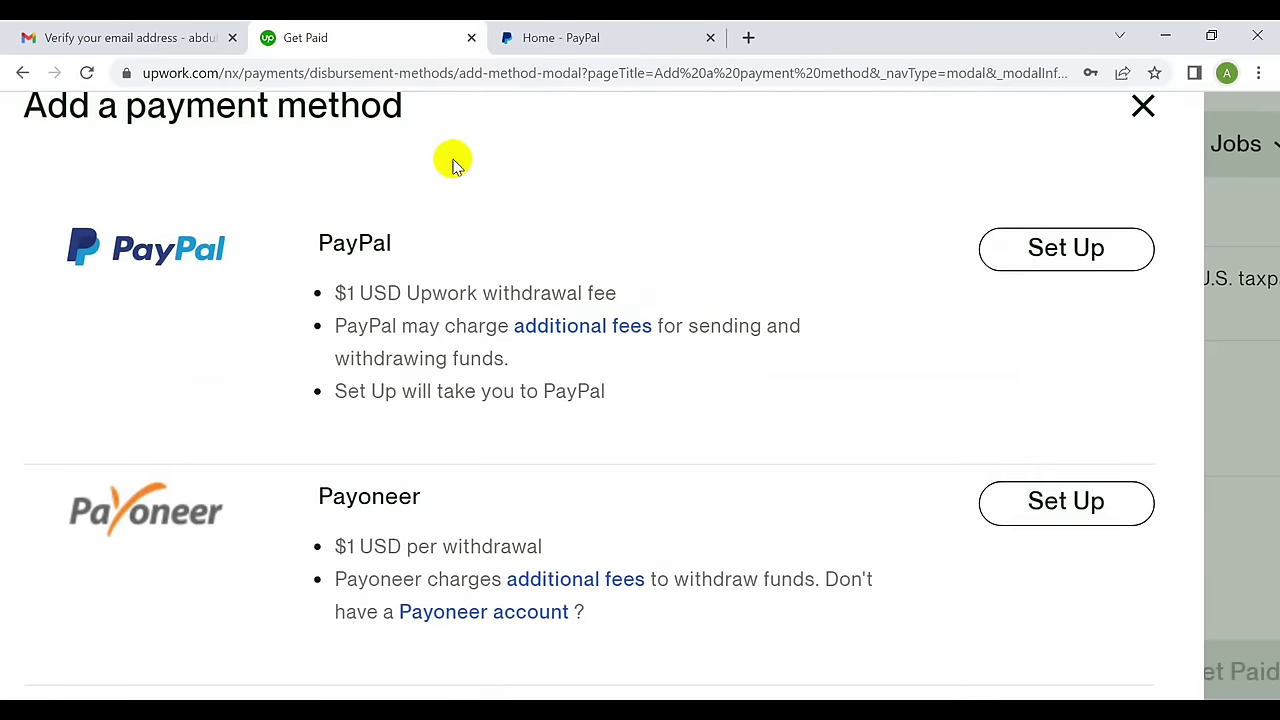
double_click(383, 245)
left_click(418, 292)
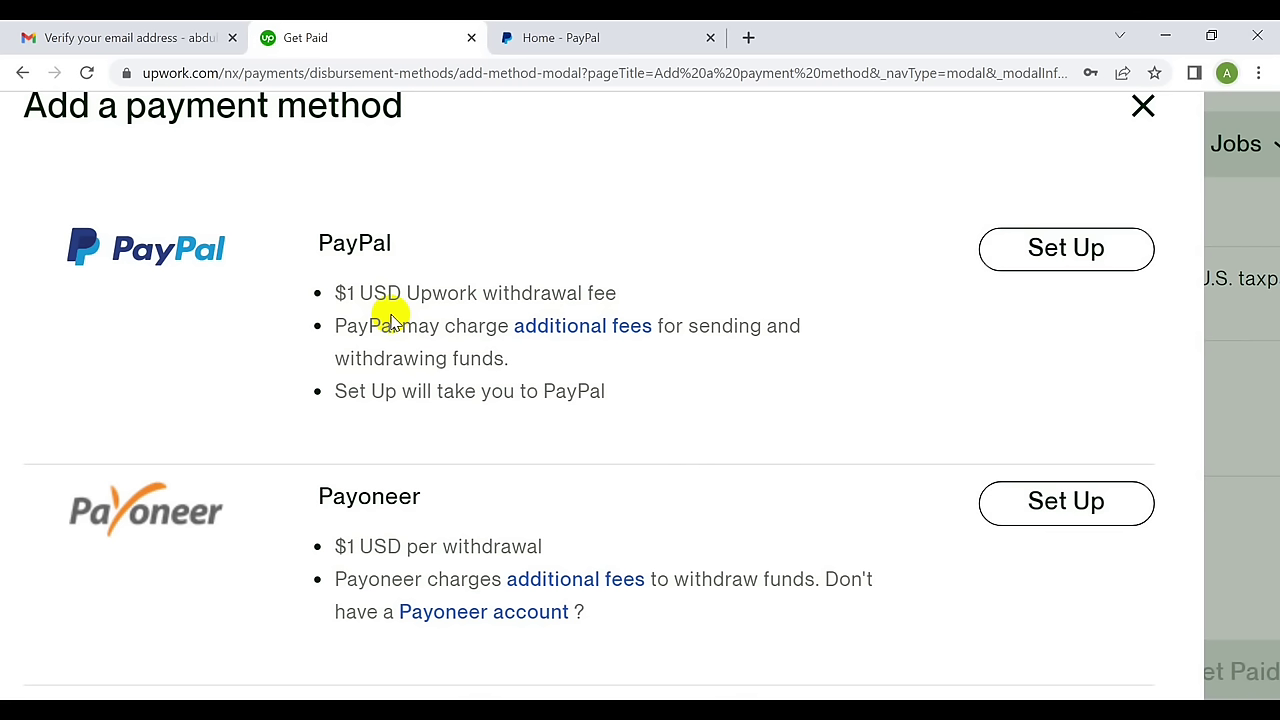
left_click_drag(356, 293, 337, 293)
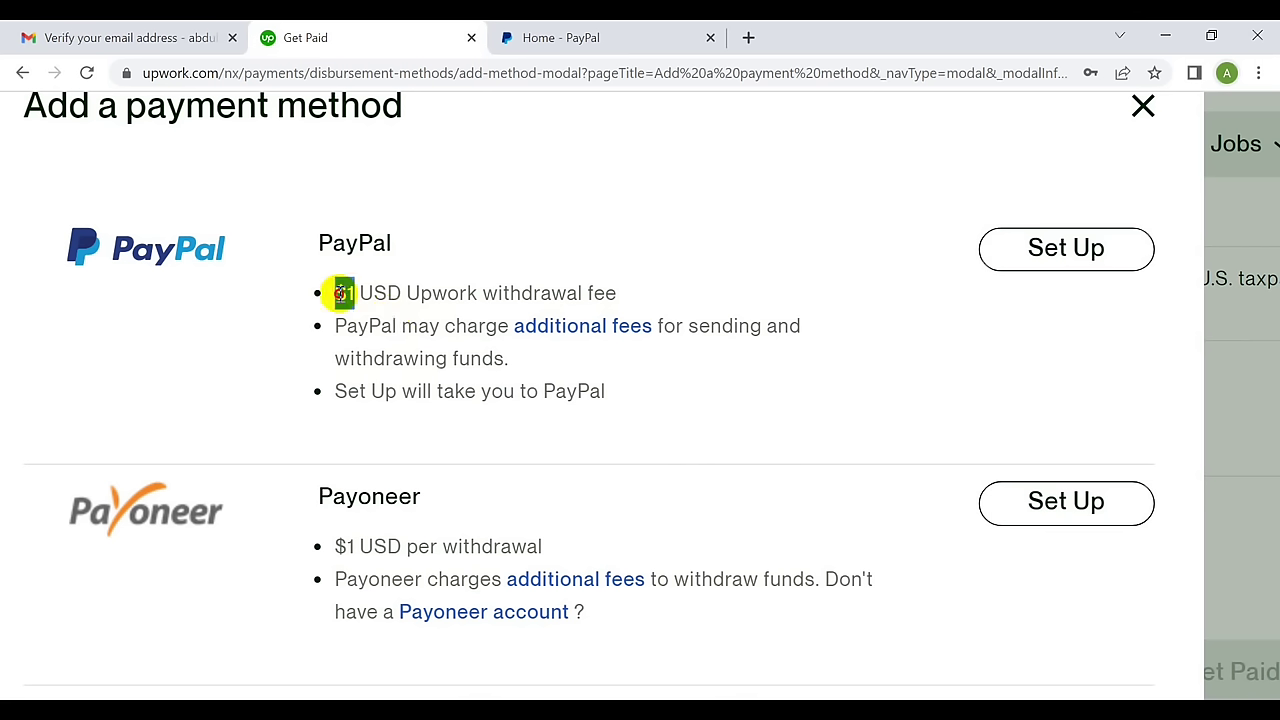
left_click(340, 293)
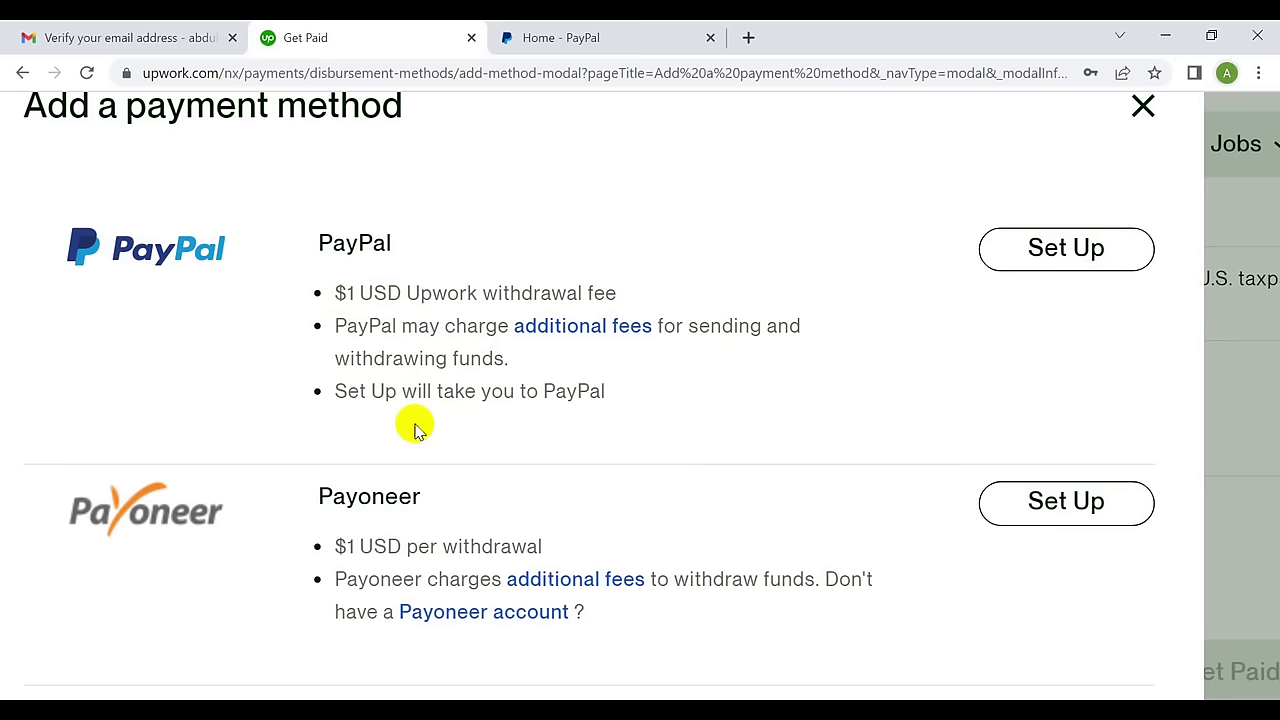
left_click_drag(381, 323, 506, 352)
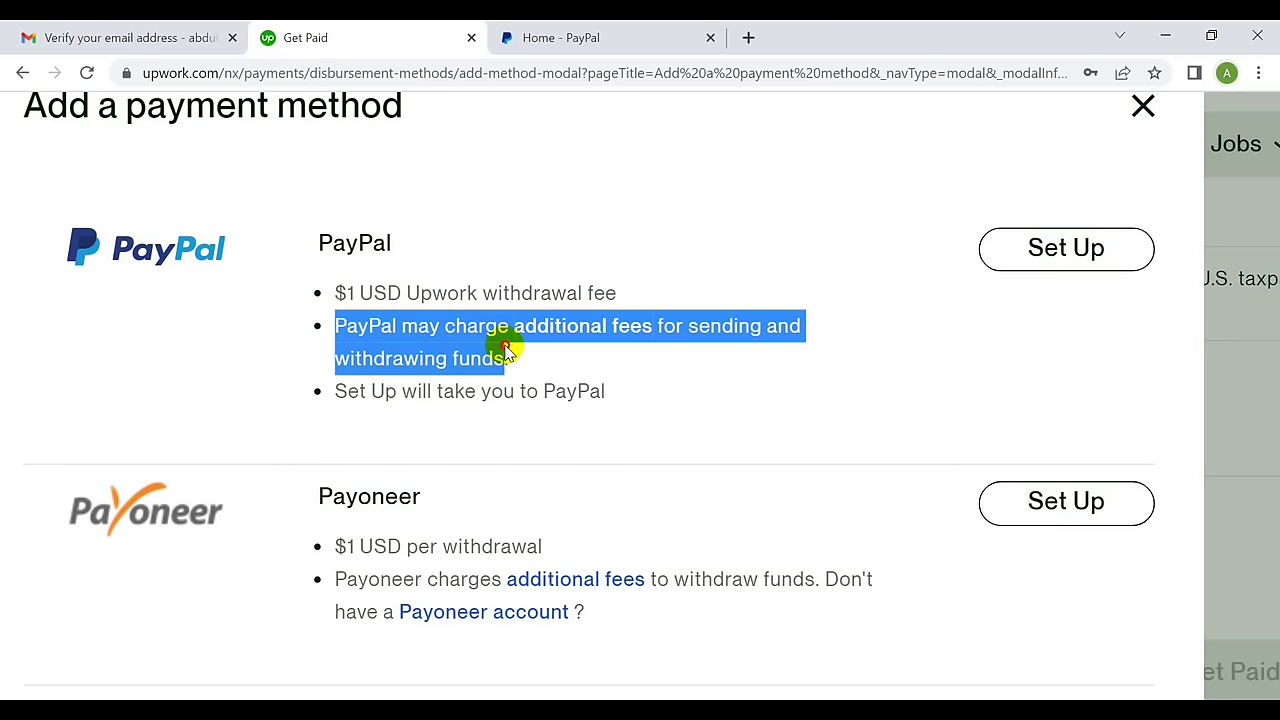
left_click(506, 352)
key("ctrl+minus")
key("ctrl+minus")
key("ctrl+minus")
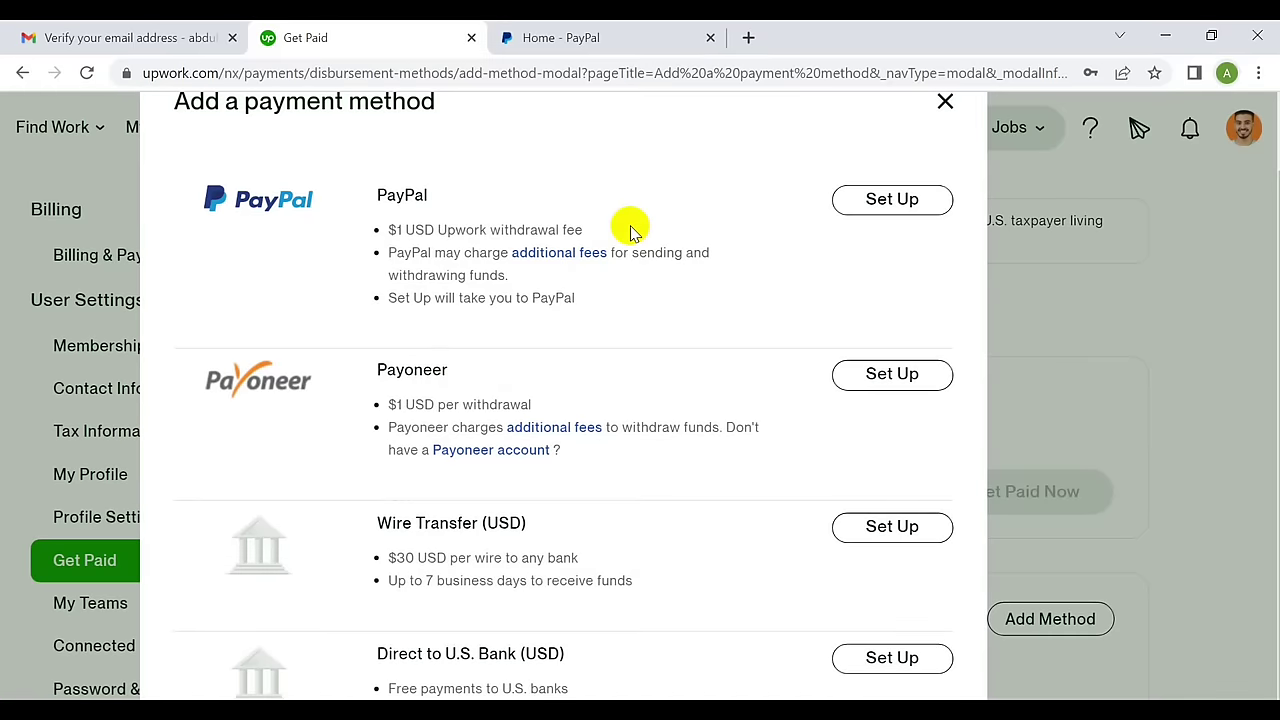
key("ctrl+minus")
left_click(924, 180)
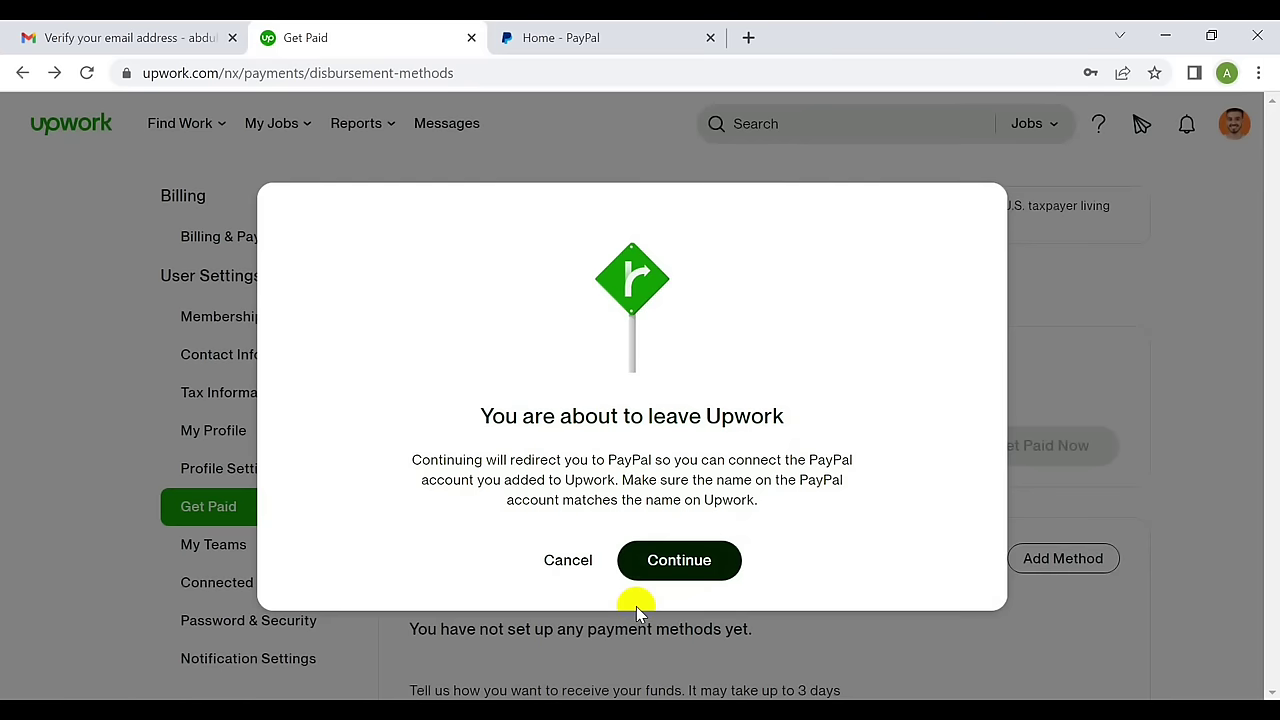
Continue to PayPal, log in, and choose Agree and Connect to link it to Upwork.
left_click(684, 572)
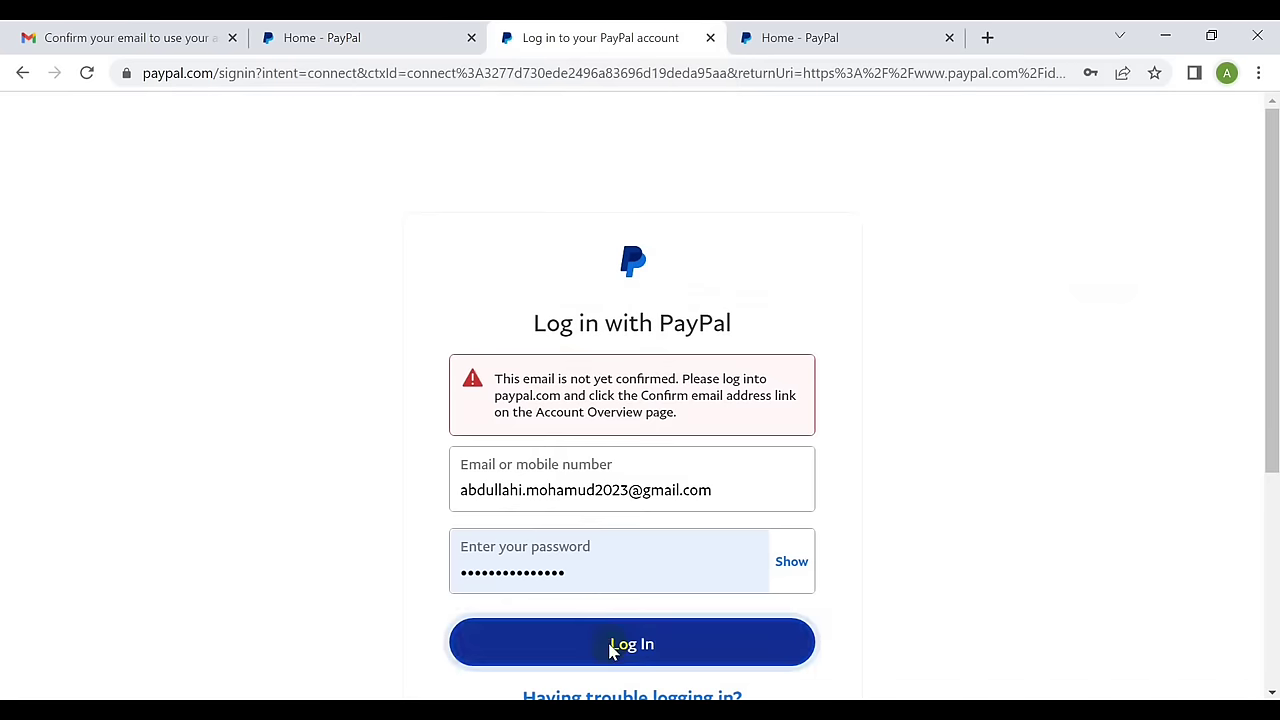
left_click(610, 645)
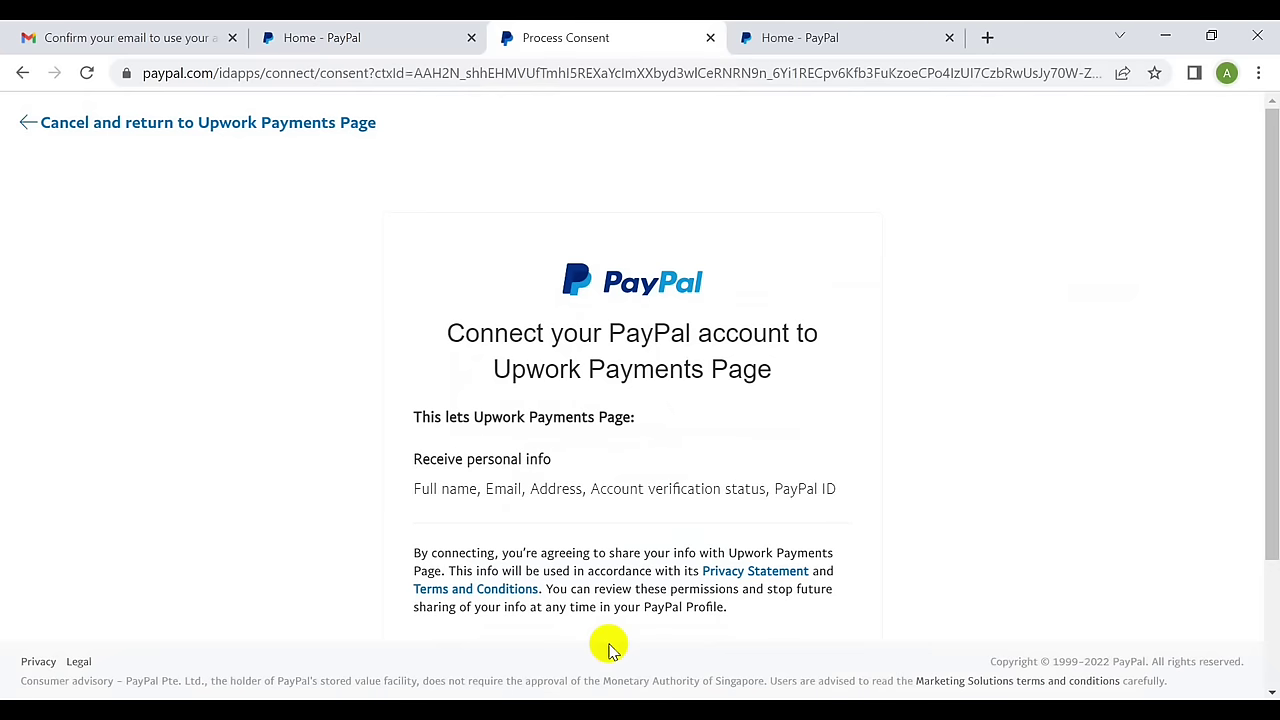
scroll(1274, 247, "down", 1)
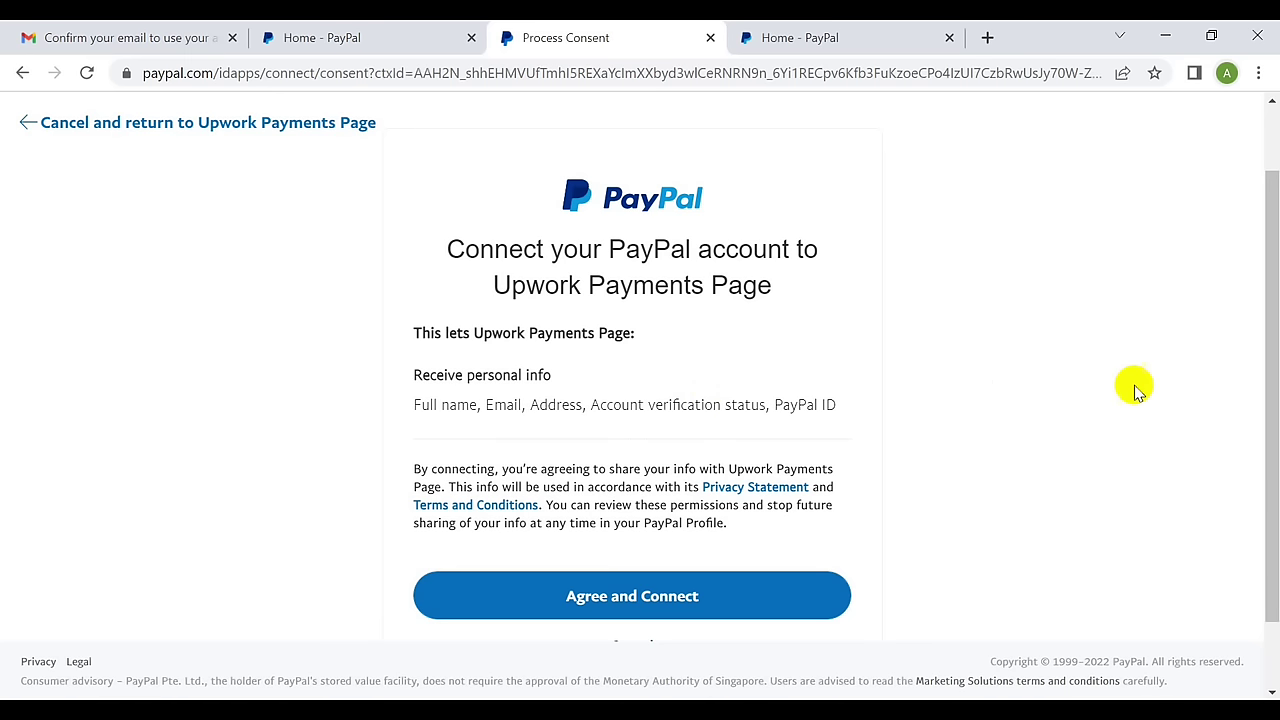
scroll(1260, 408, "down", 1)
left_click(677, 541)
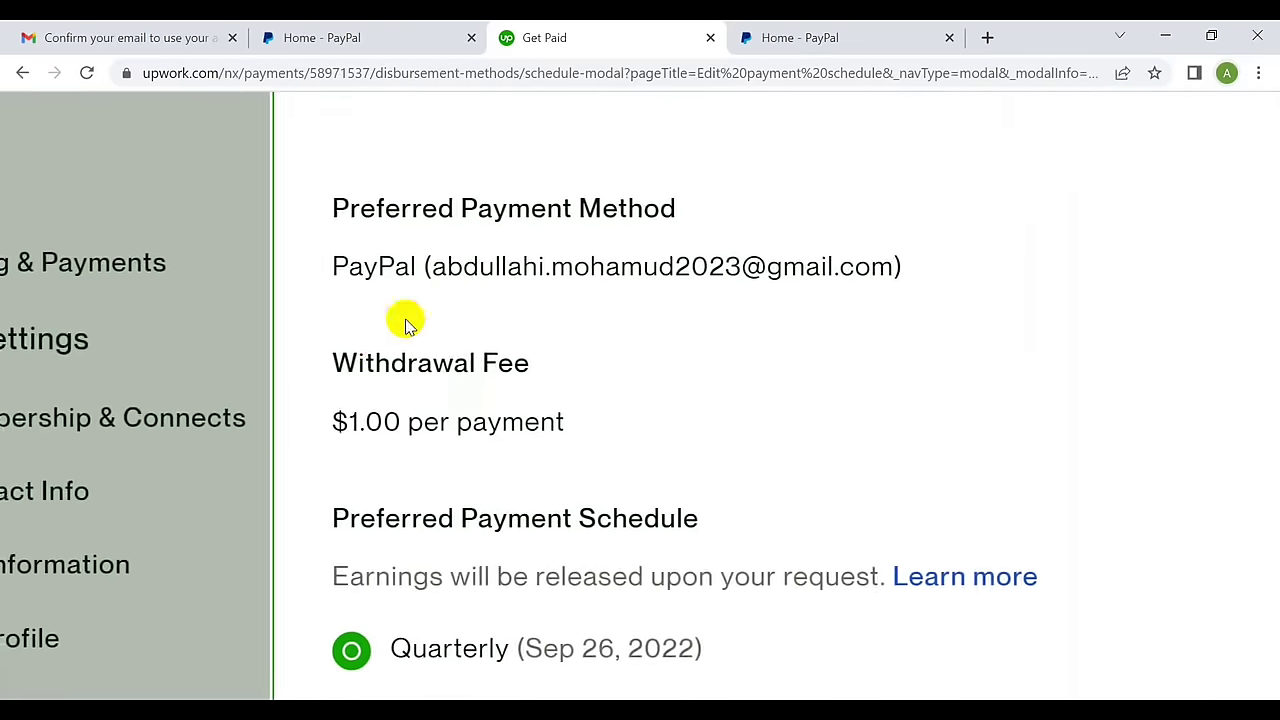
Check the $1 PayPal withdrawal fee and open Edit Schedule, currently Quarterly at $1,000.00 or more.
triple_click(487, 378)
left_click_drag(360, 418, 322, 440)
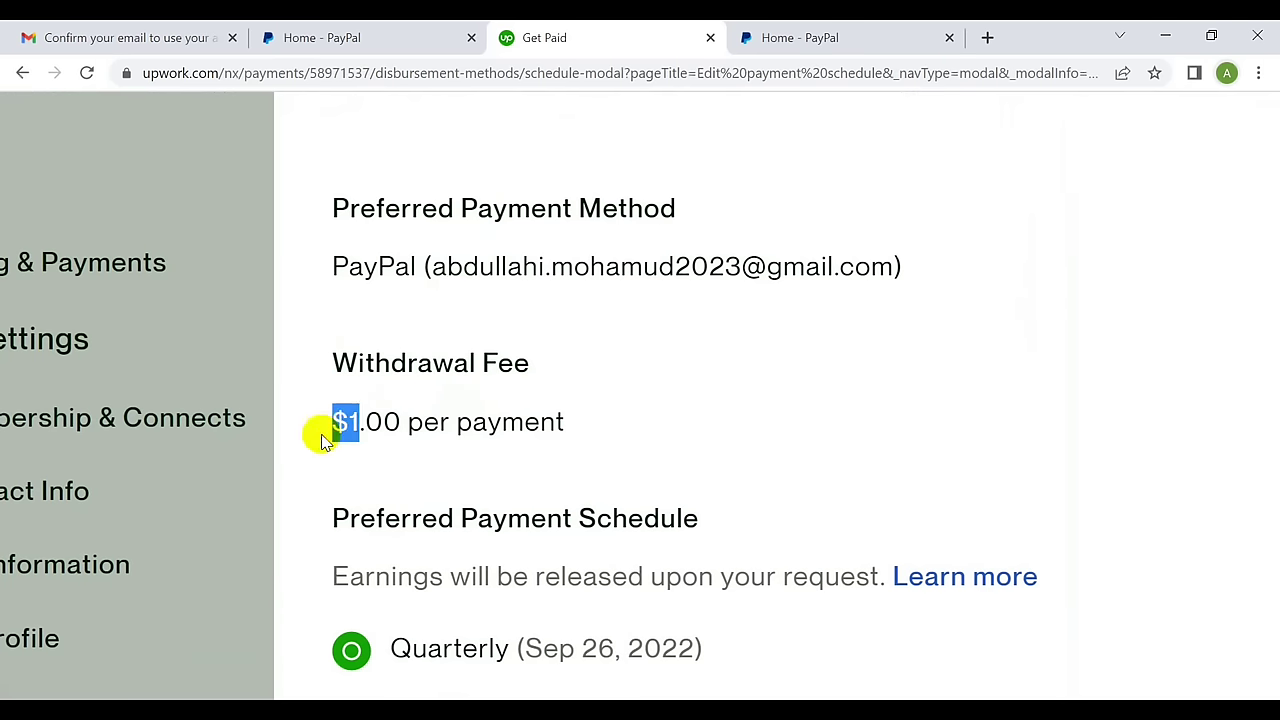
left_click(458, 437)
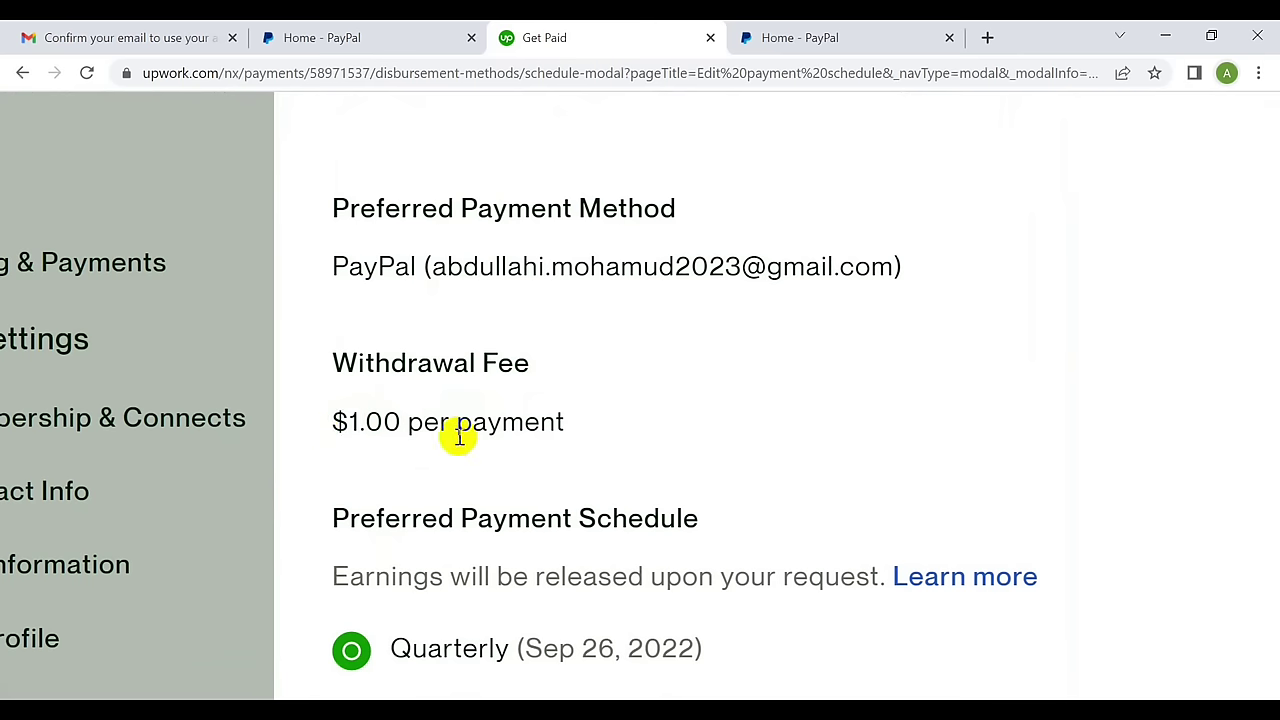
scroll(458, 437, "down", 3)
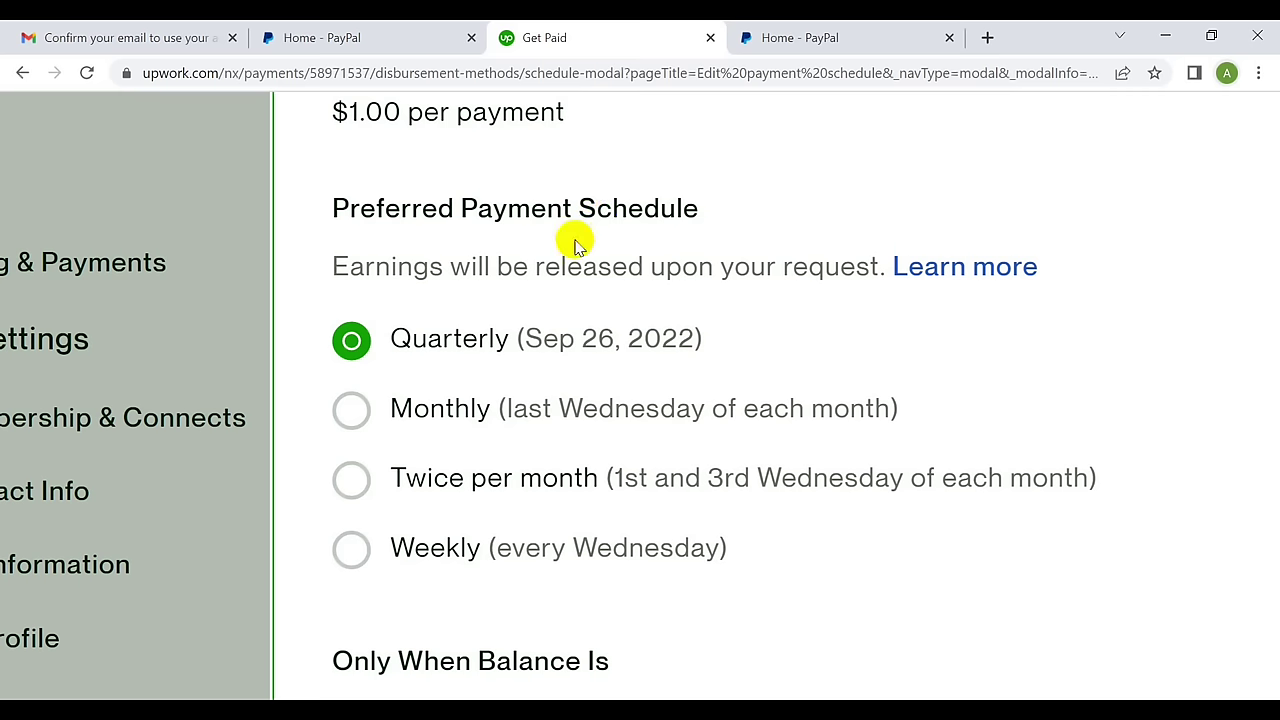
left_click(563, 330)
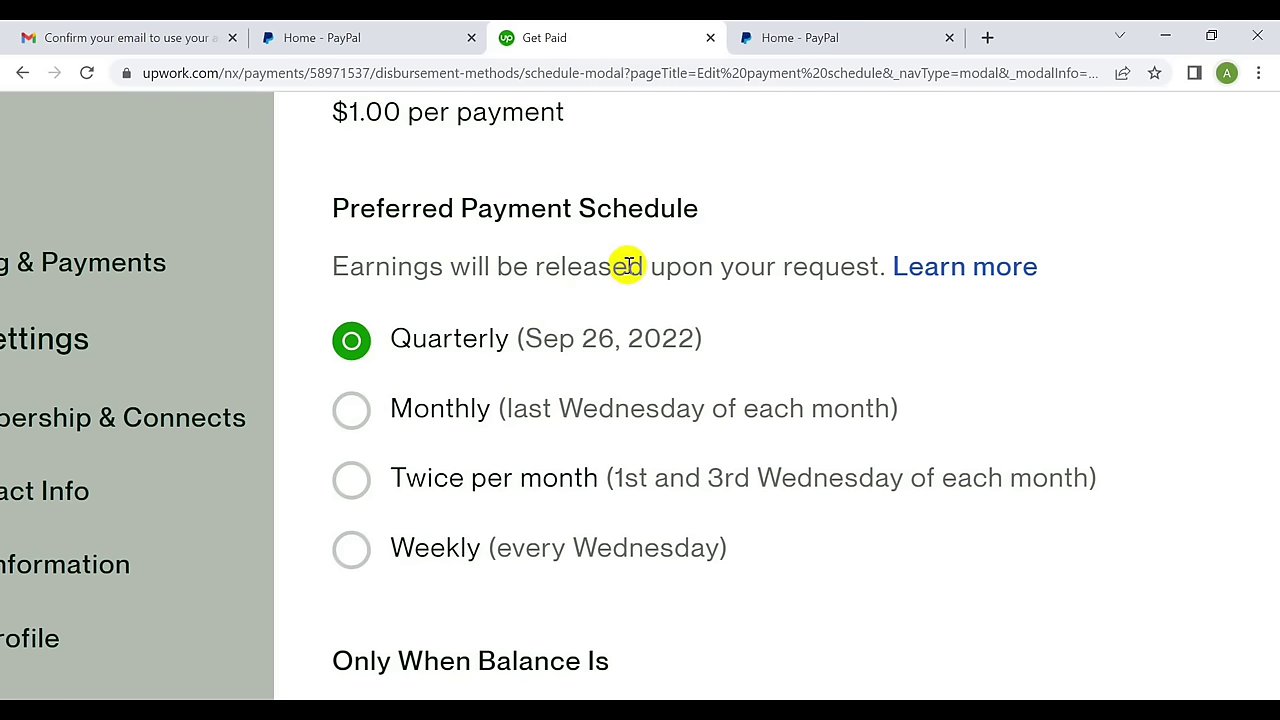
scroll(628, 264, "down", 1)
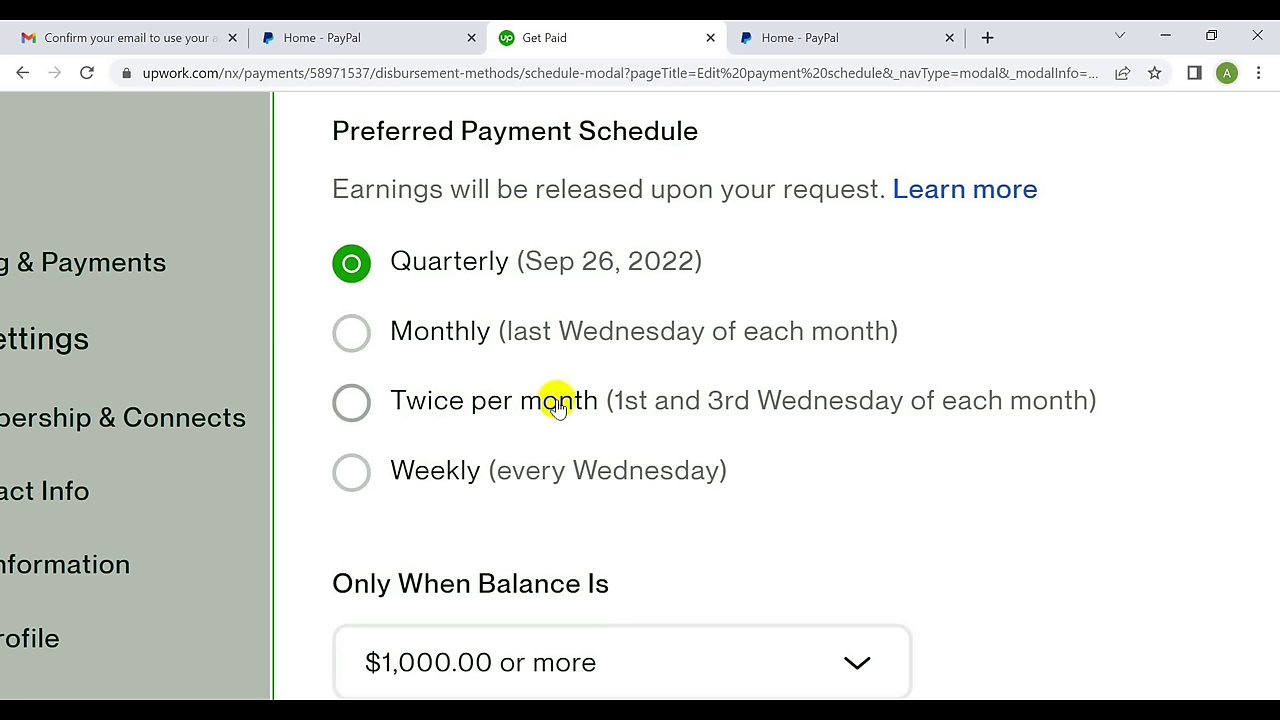
scroll(537, 569, "up", 3)
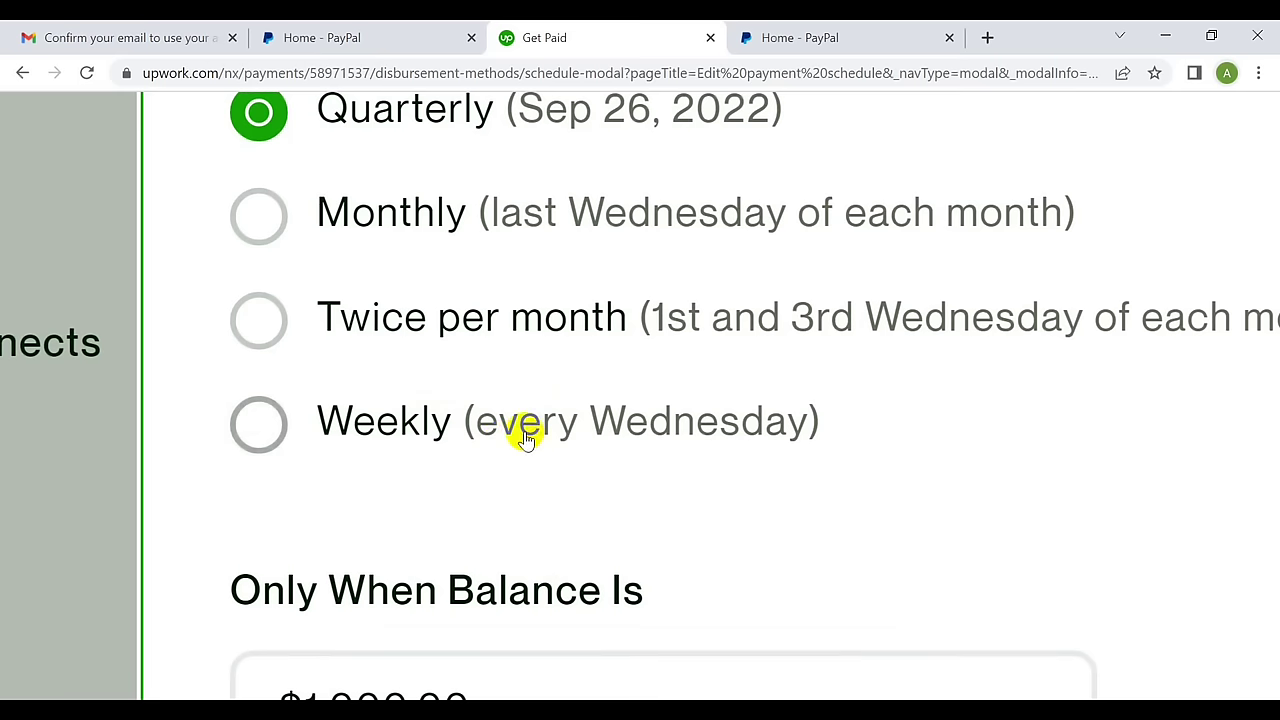
scroll(527, 437, "down", 3)
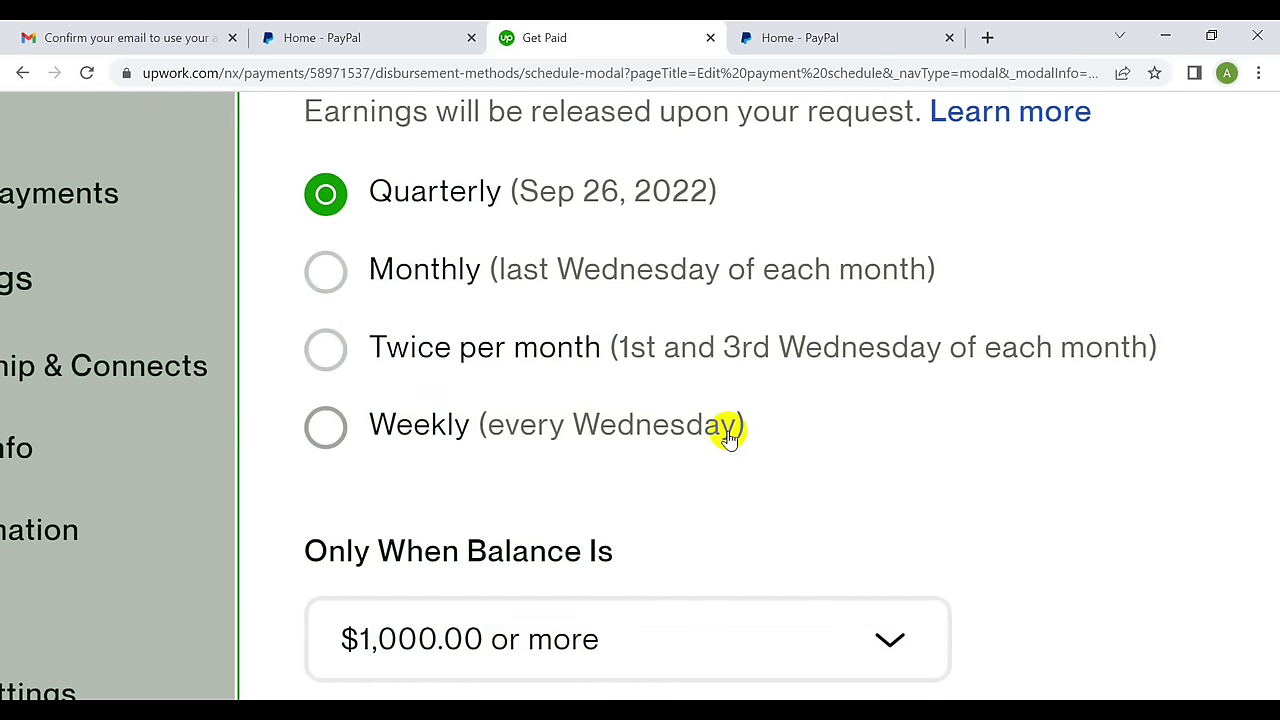
scroll(727, 437, "down", 3)
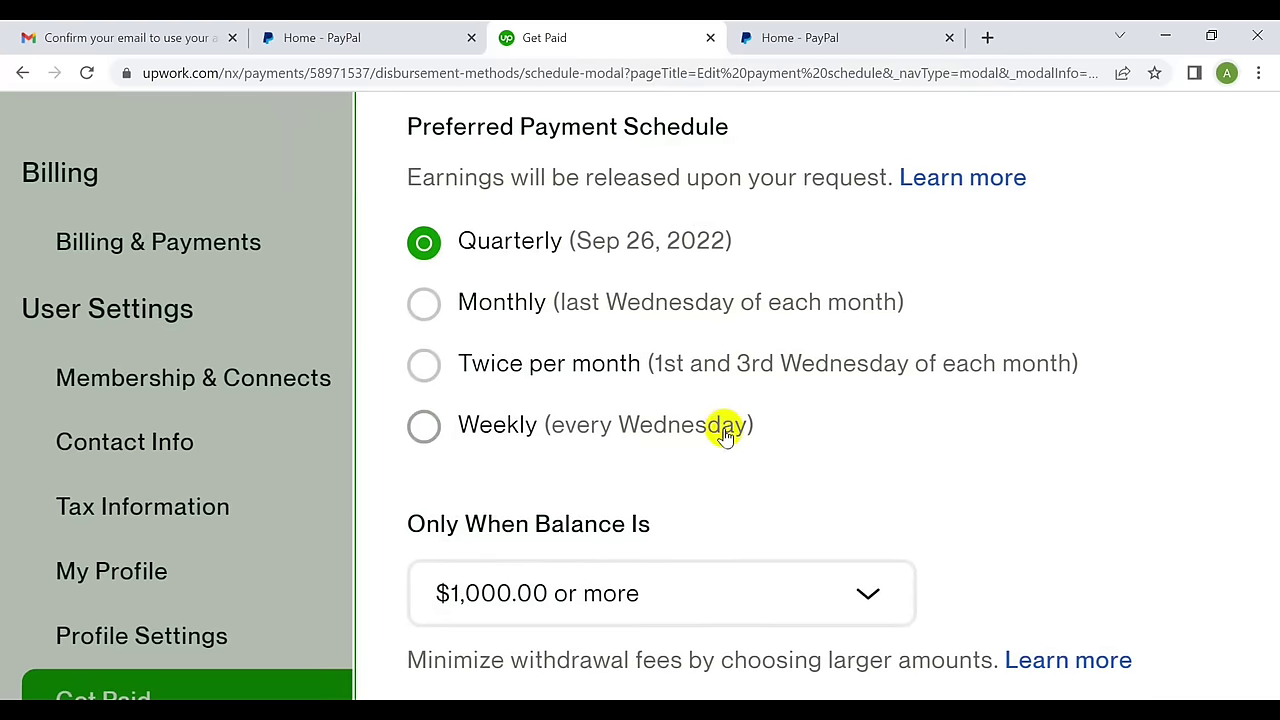
scroll(823, 451, "down", 3)
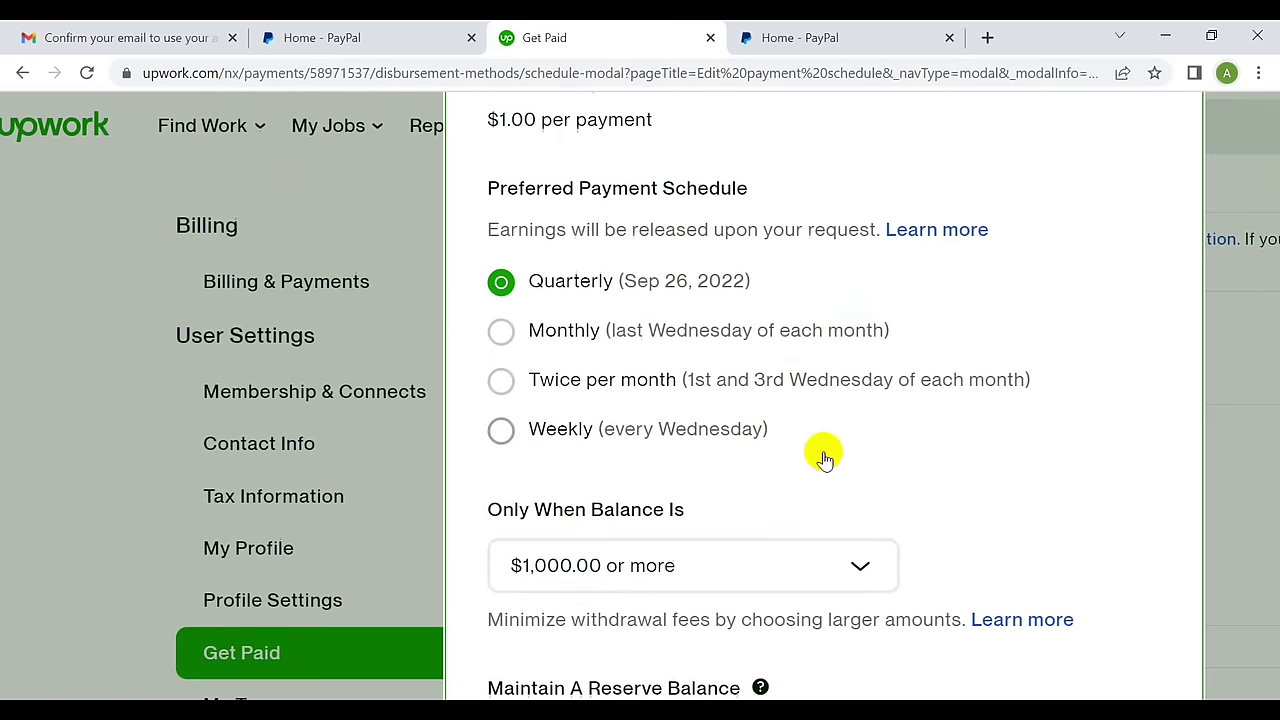
scroll(871, 451, "down", 1)
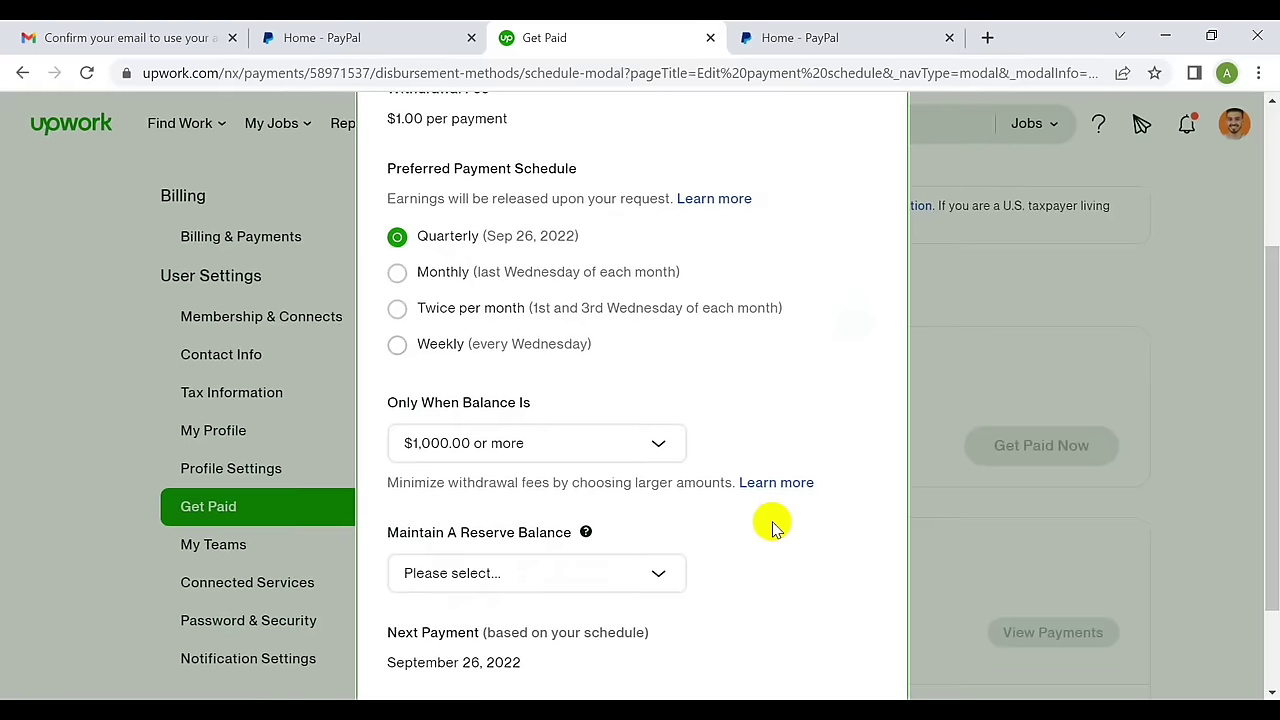
scroll(530, 638, "up", 1)
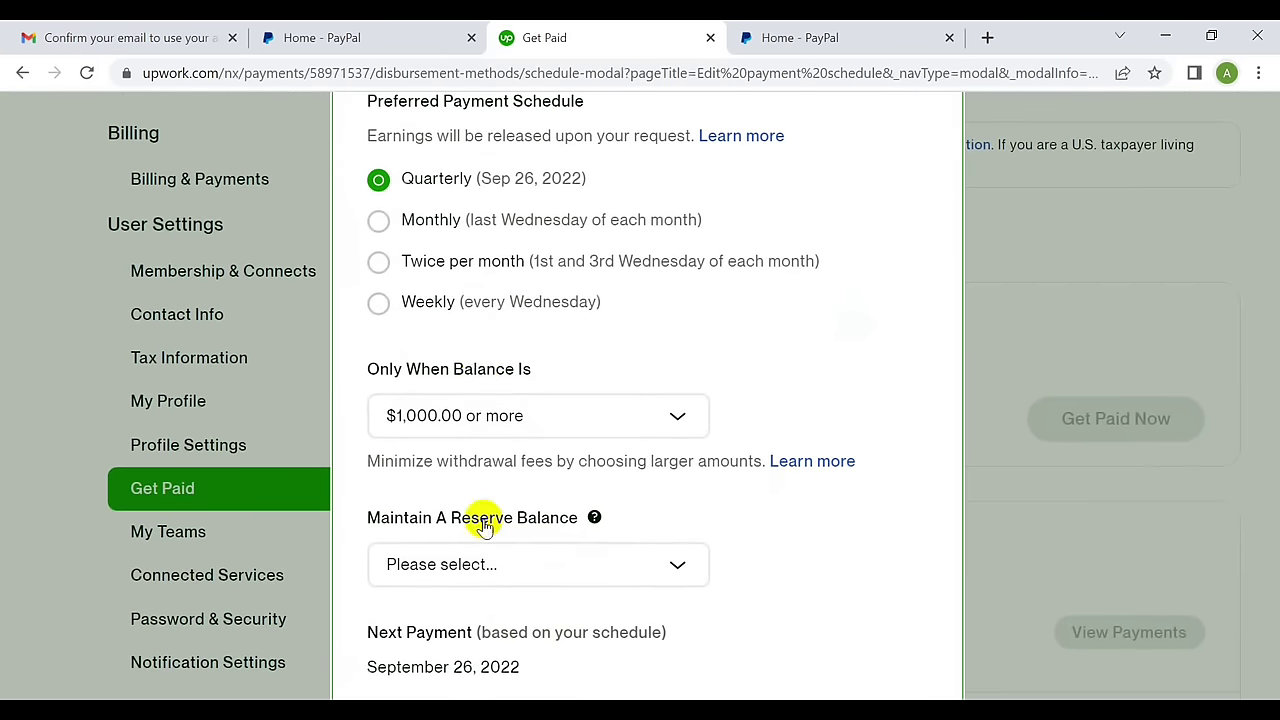
Switch the schedule to Monthly, releasing payments only when the balance is $500.00 or more.
left_click(512, 226)
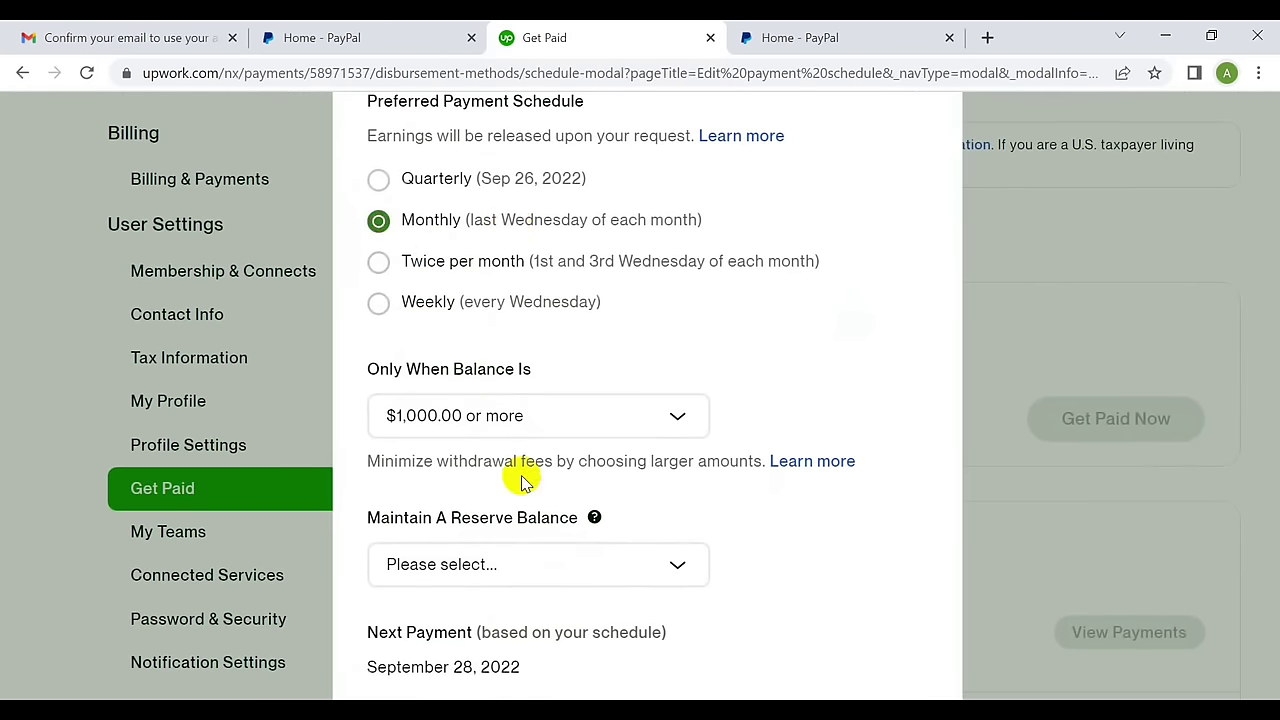
scroll(466, 566, "down", 1)
scroll(500, 628, "up", 2)
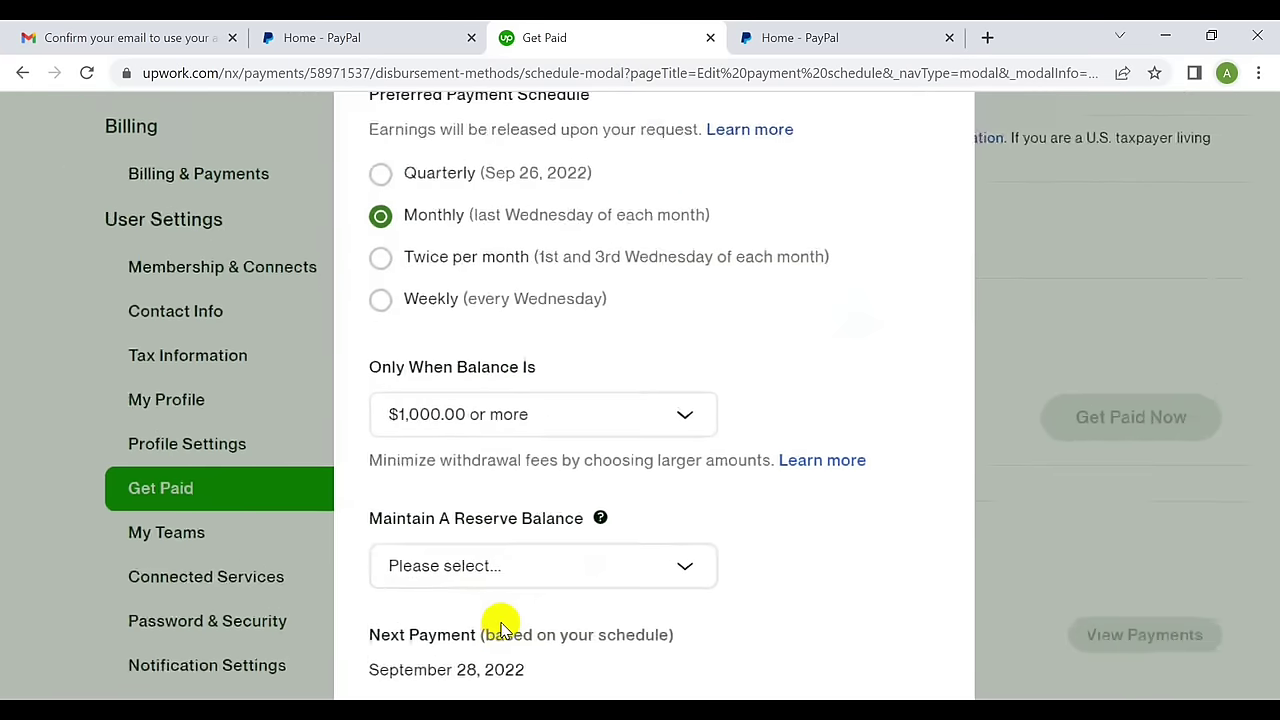
scroll(502, 378, "up", 1)
scroll(502, 378, "up", 1)
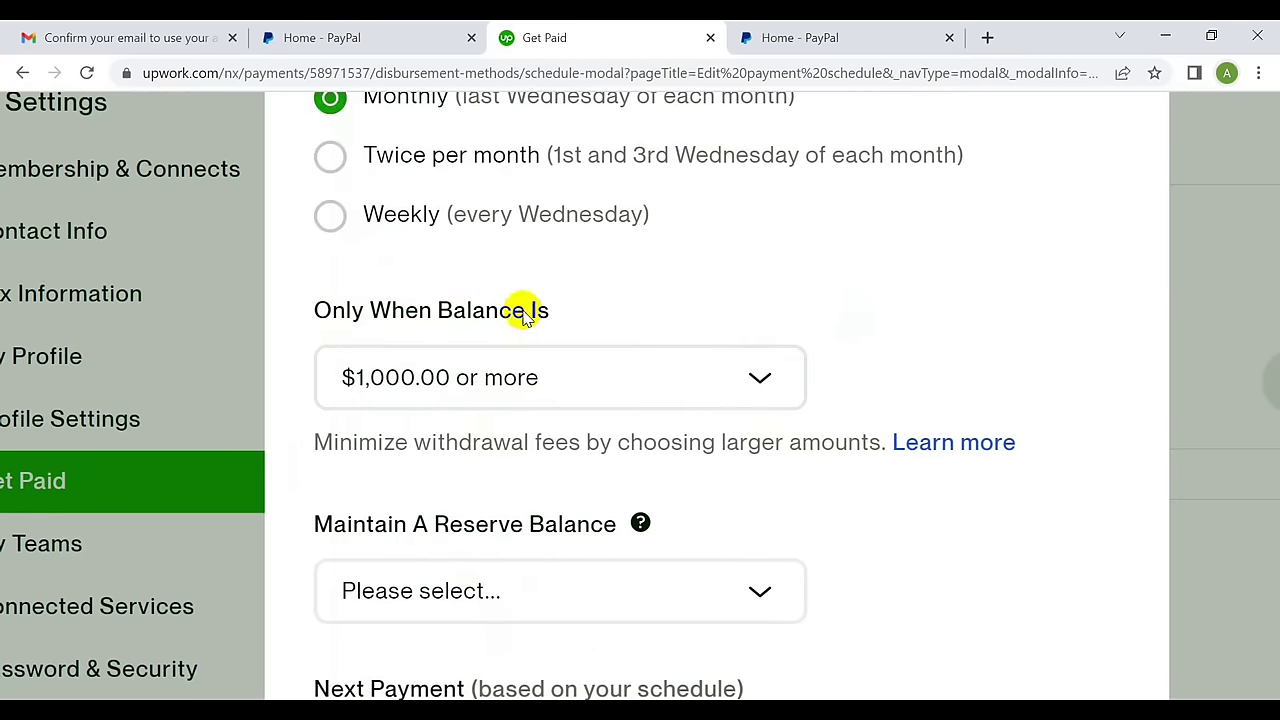
left_click(523, 376)
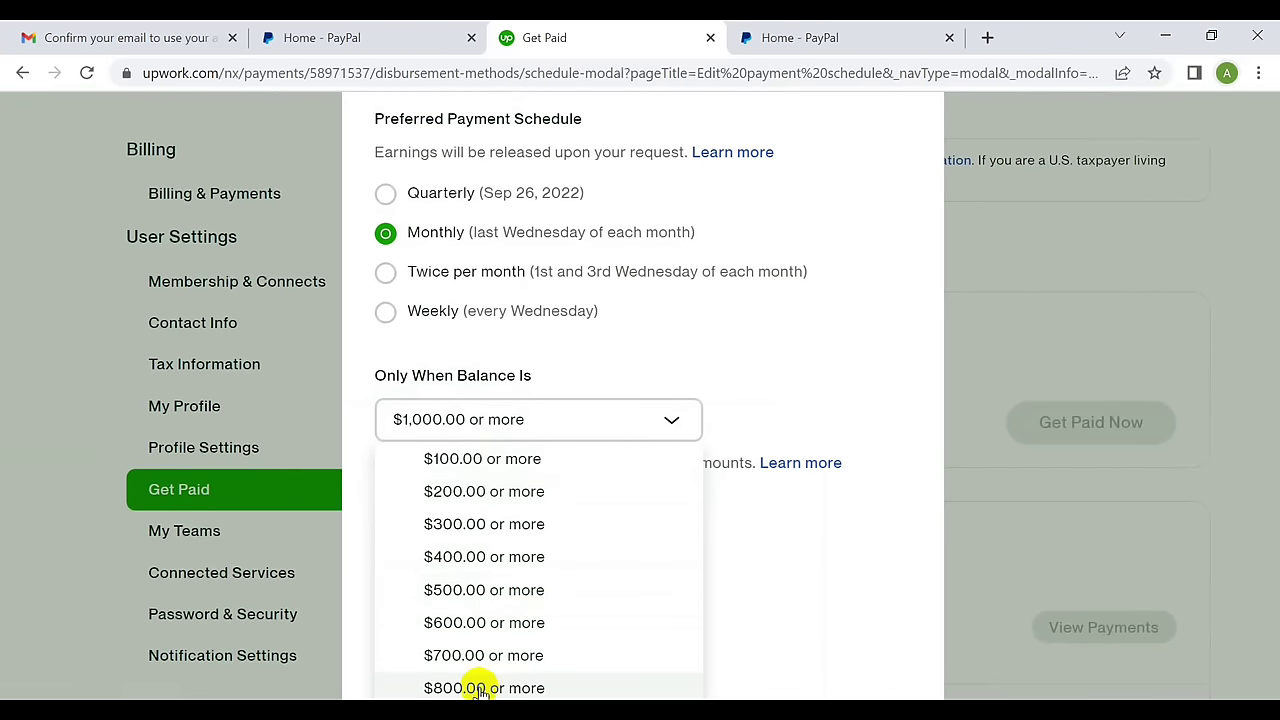
left_click(1275, 450)
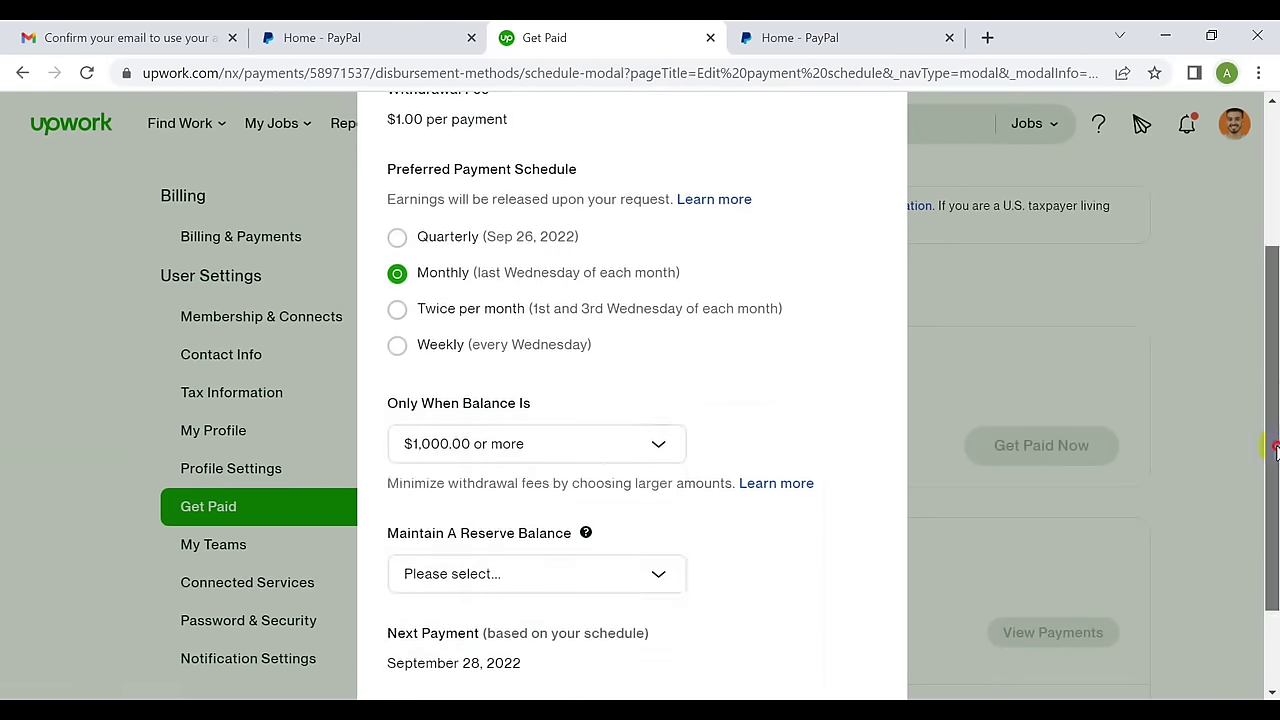
scroll(1275, 450, "down", 1)
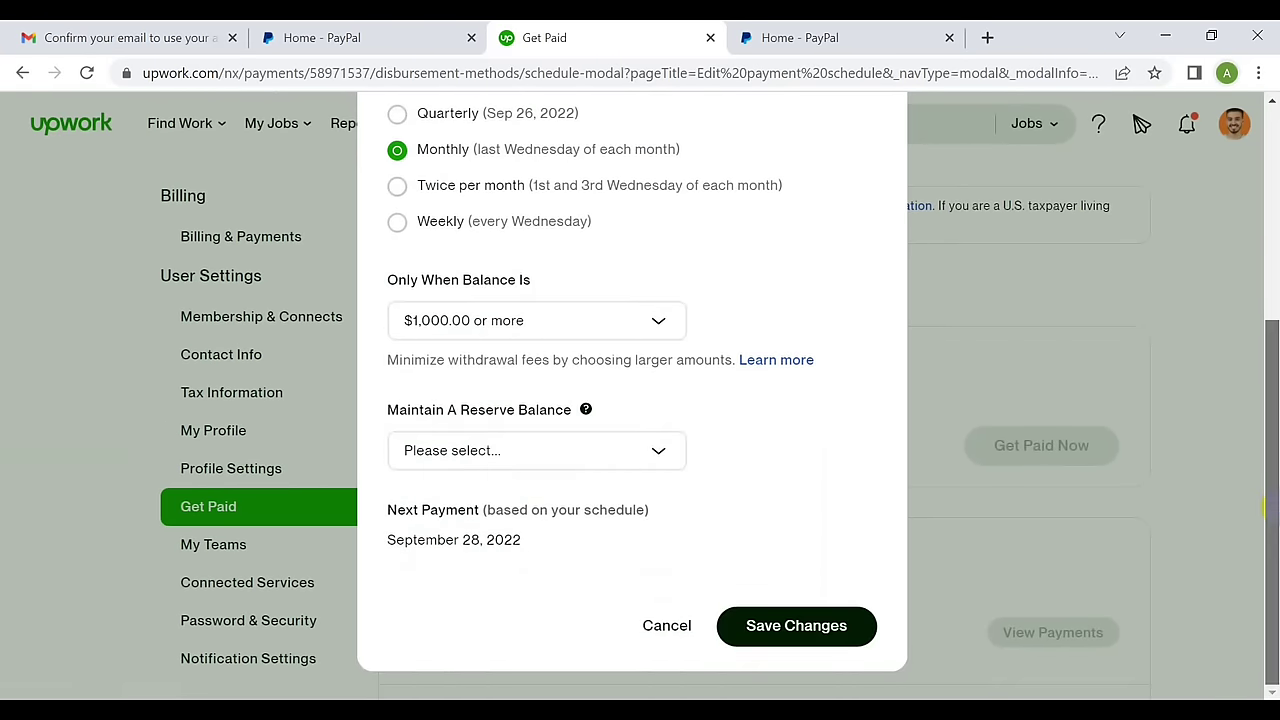
left_click(623, 329)
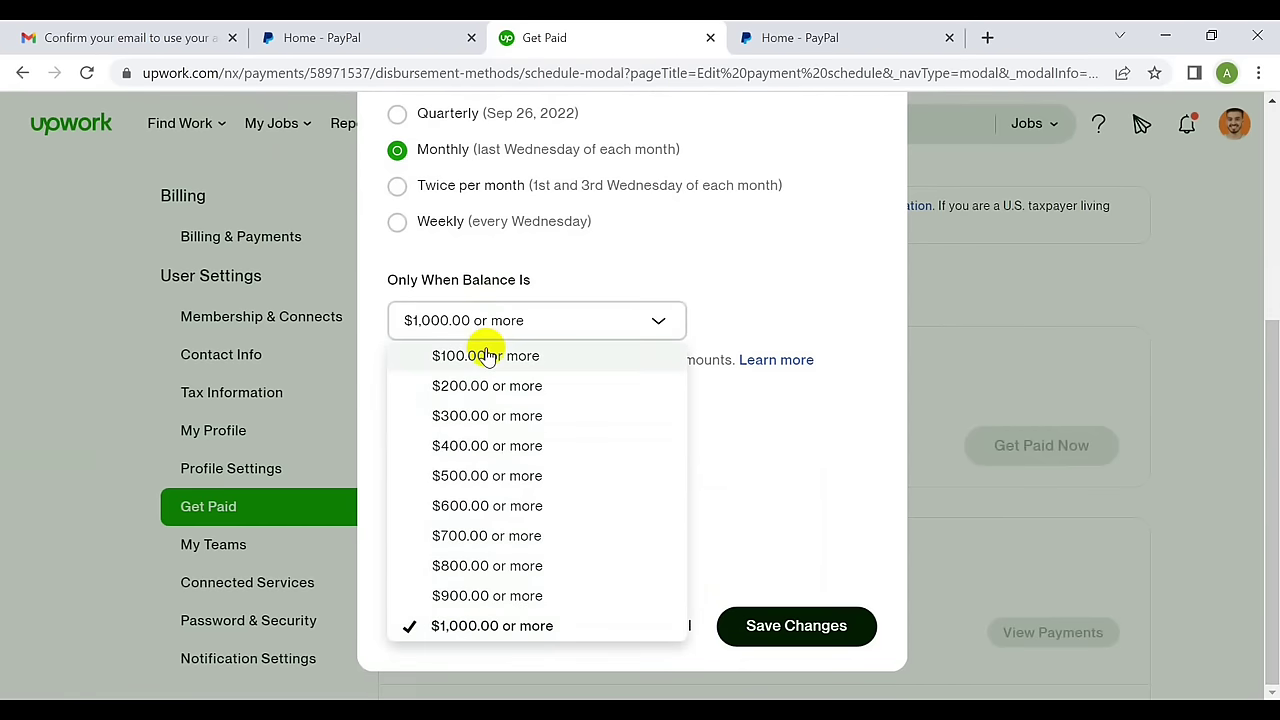
left_click(500, 475)
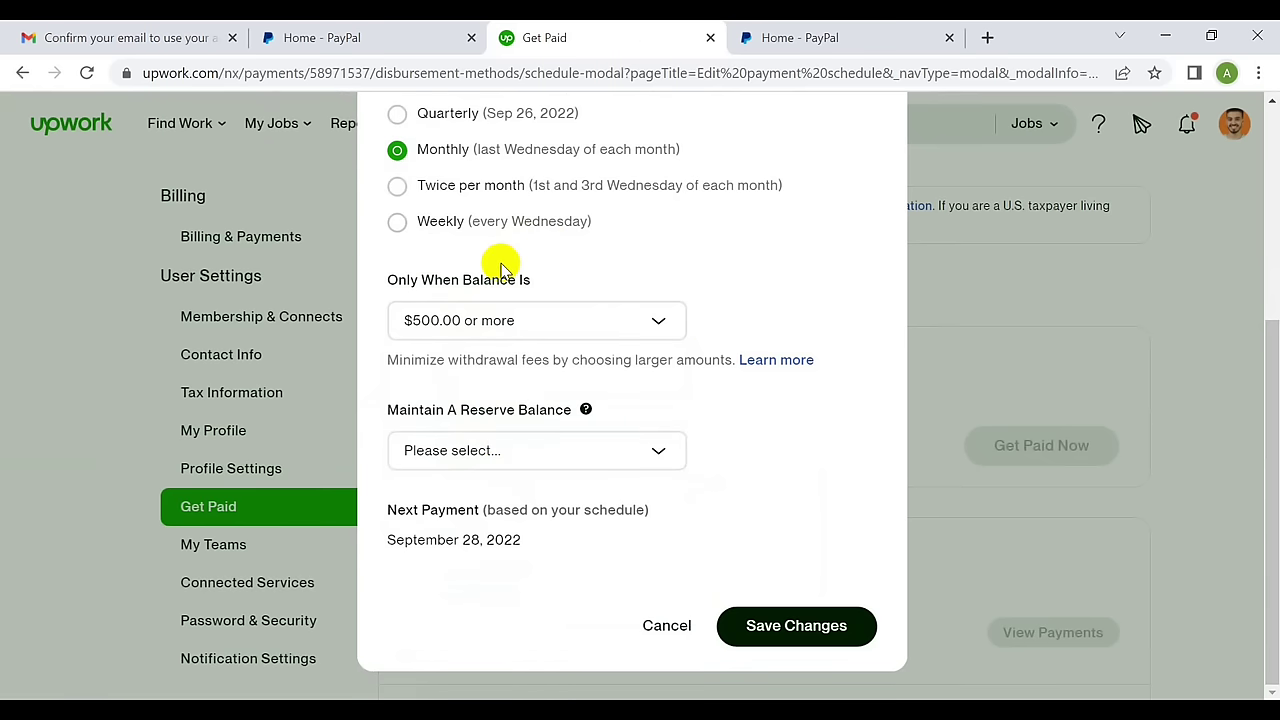
Keep a $10.00 reserve balance in the payment schedule.
key("ctrl+plus")
scroll(500, 268, "up", 3)
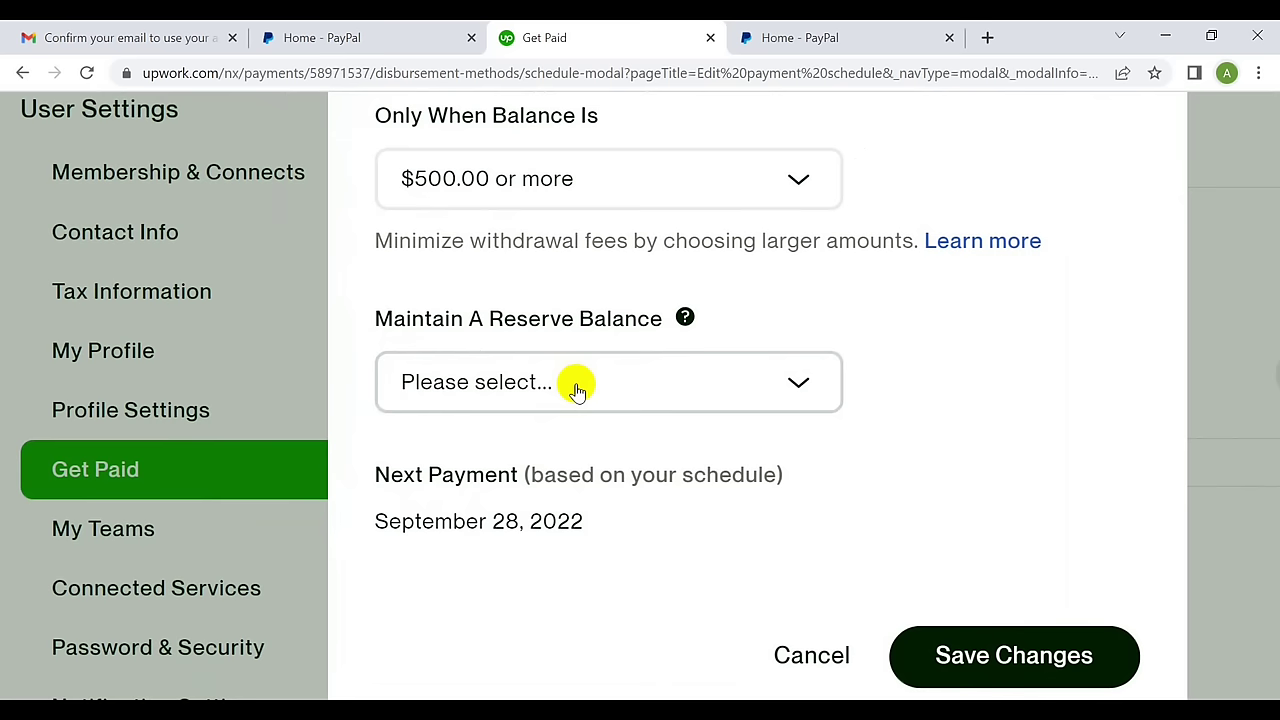
left_click(575, 384)
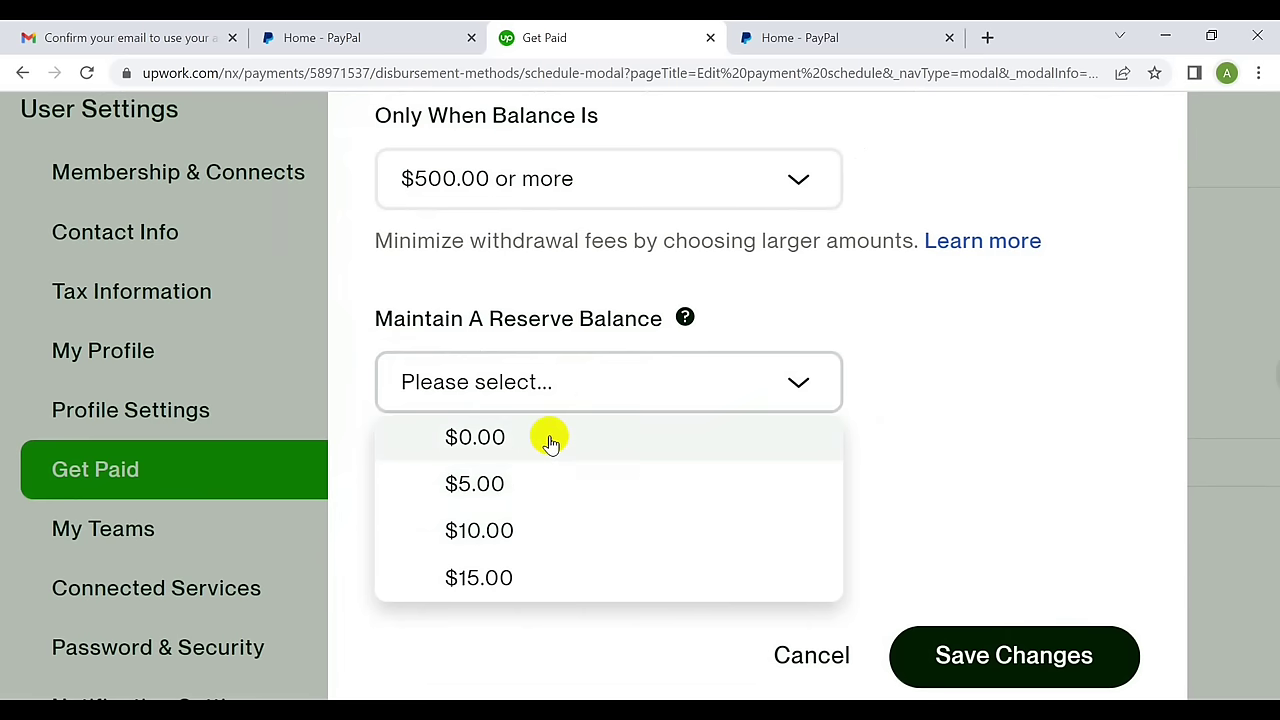
left_click(498, 535)
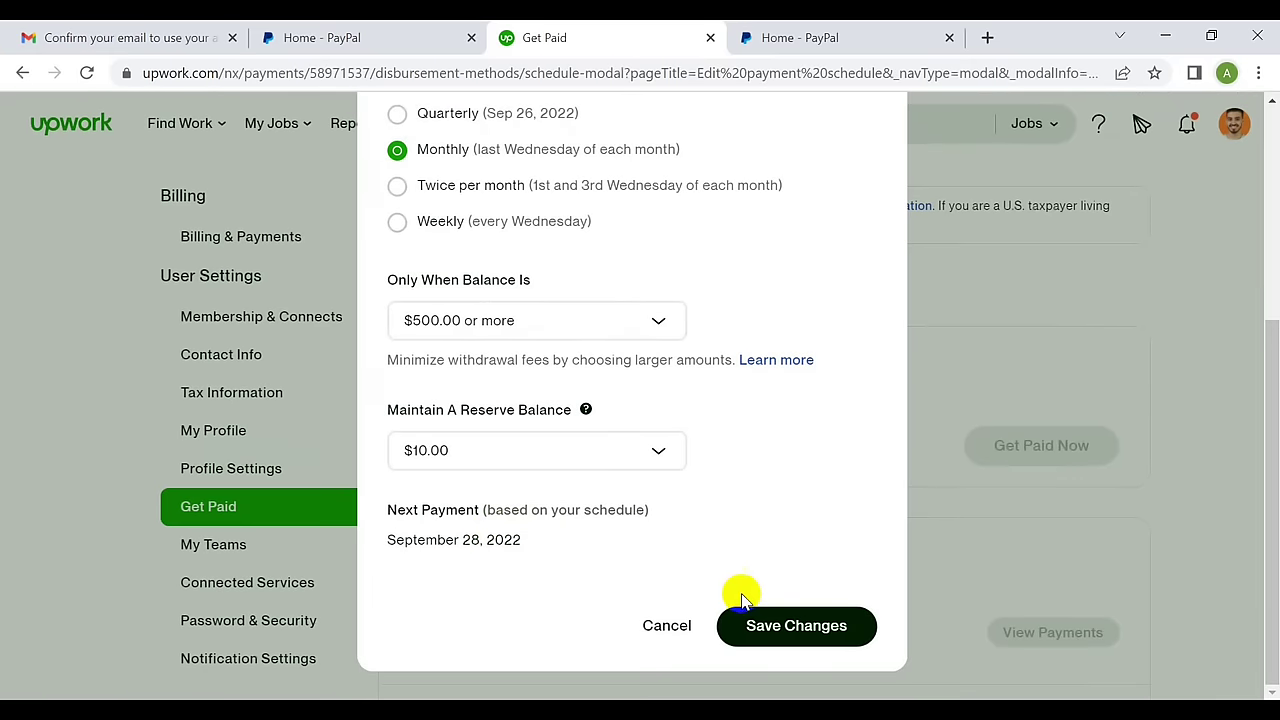
left_click(1014, 662)
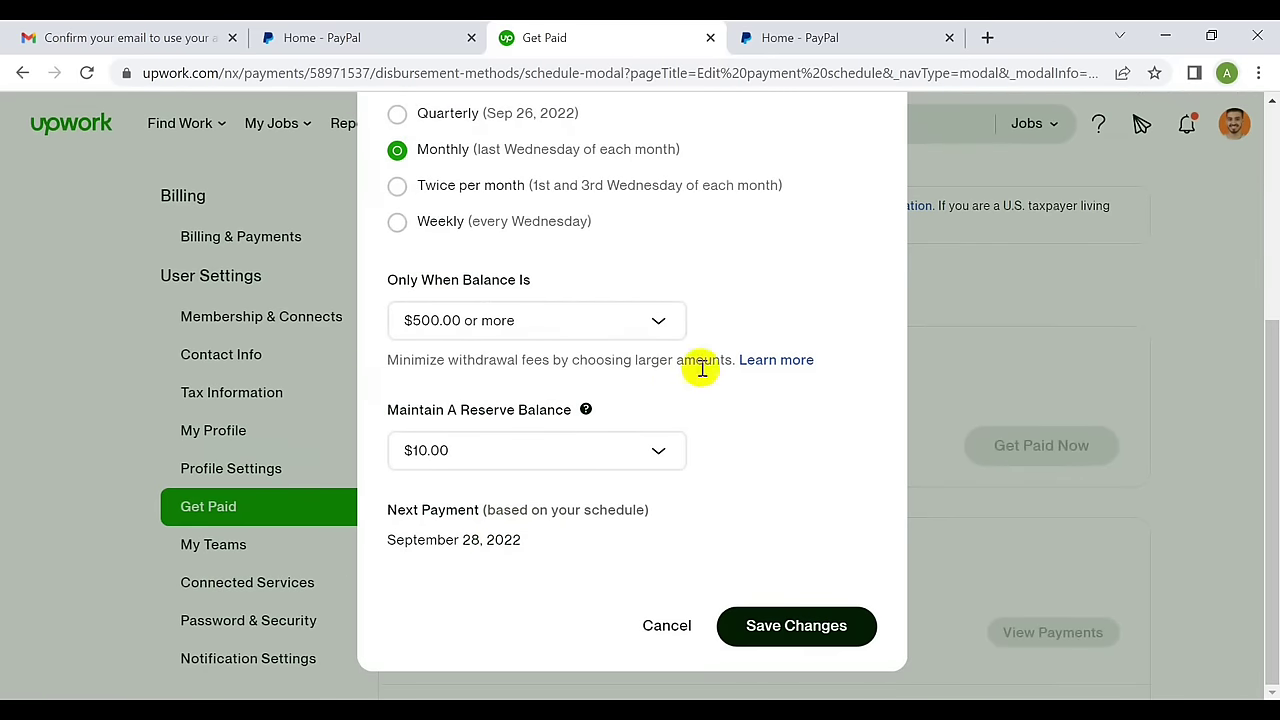
Save the Monthly schedule and check the Schedule and Payment Methods sections on Get Paid.
left_click(796, 638)
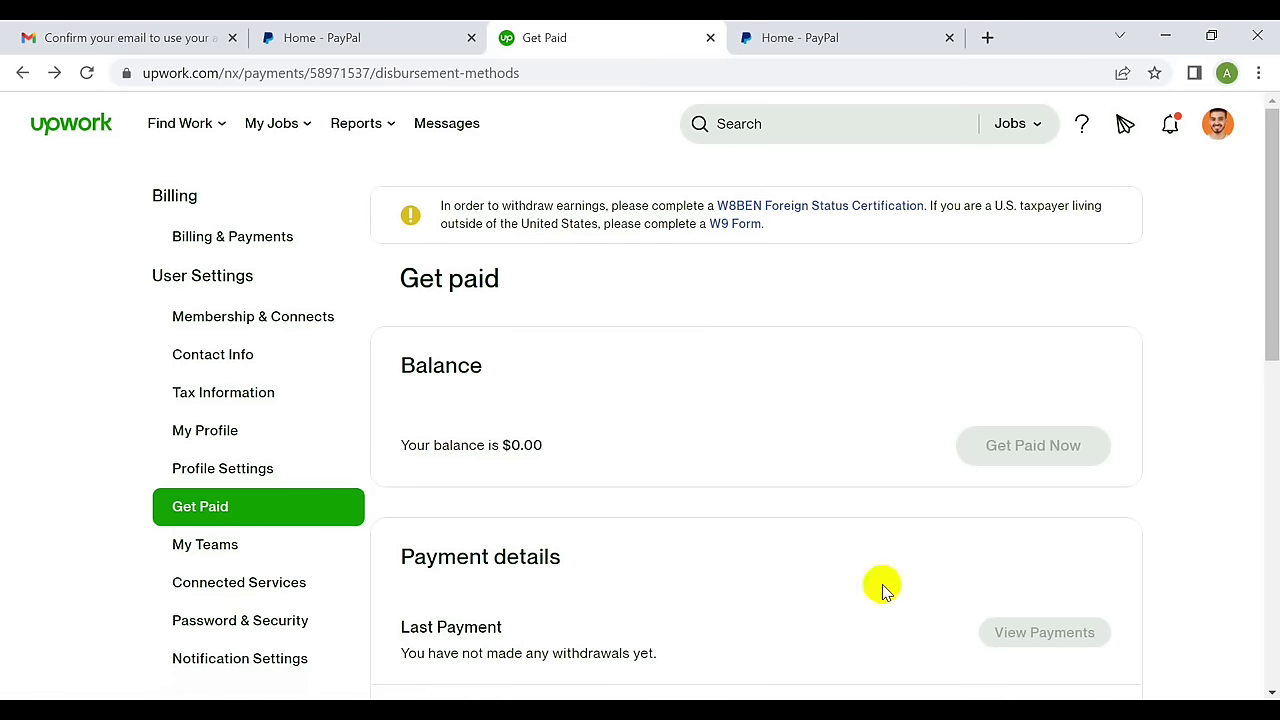
left_click_drag(1271, 331, 1250, 516)
scroll(690, 398, "down", 1)
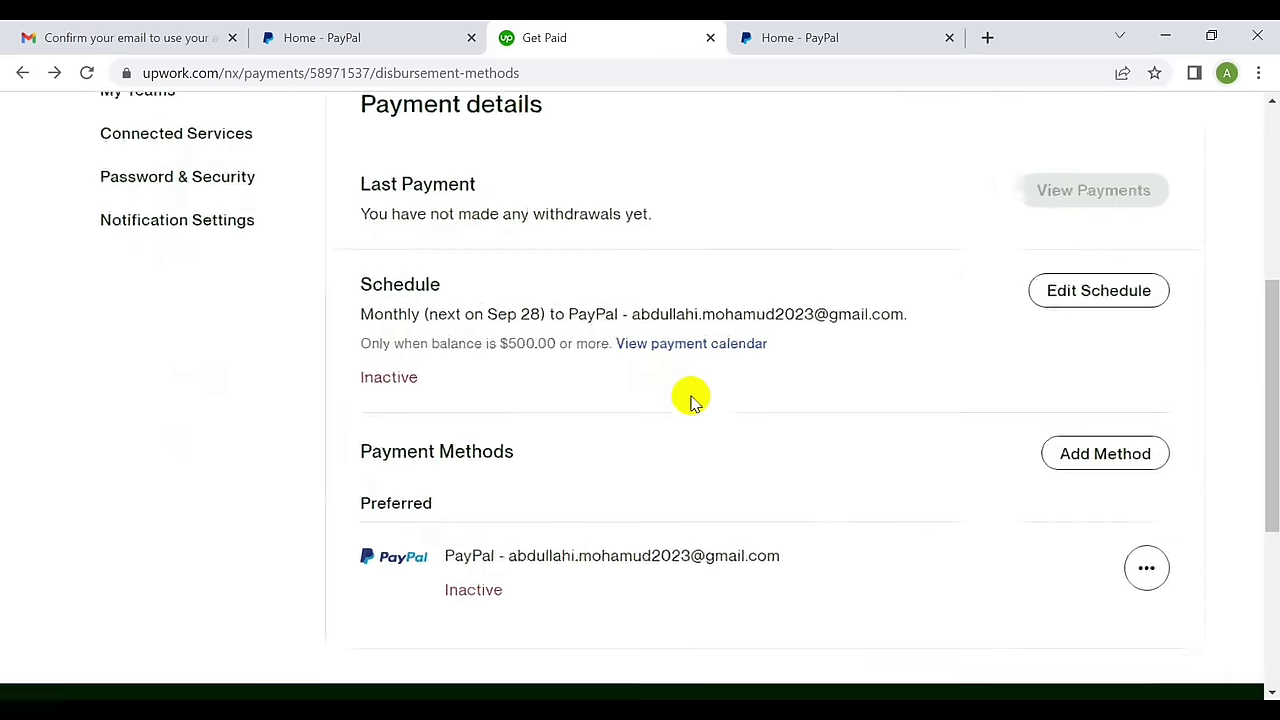
scroll(640, 390, "up", 2, "ctrl")
scroll(379, 325, "down", 2, "ctrl")
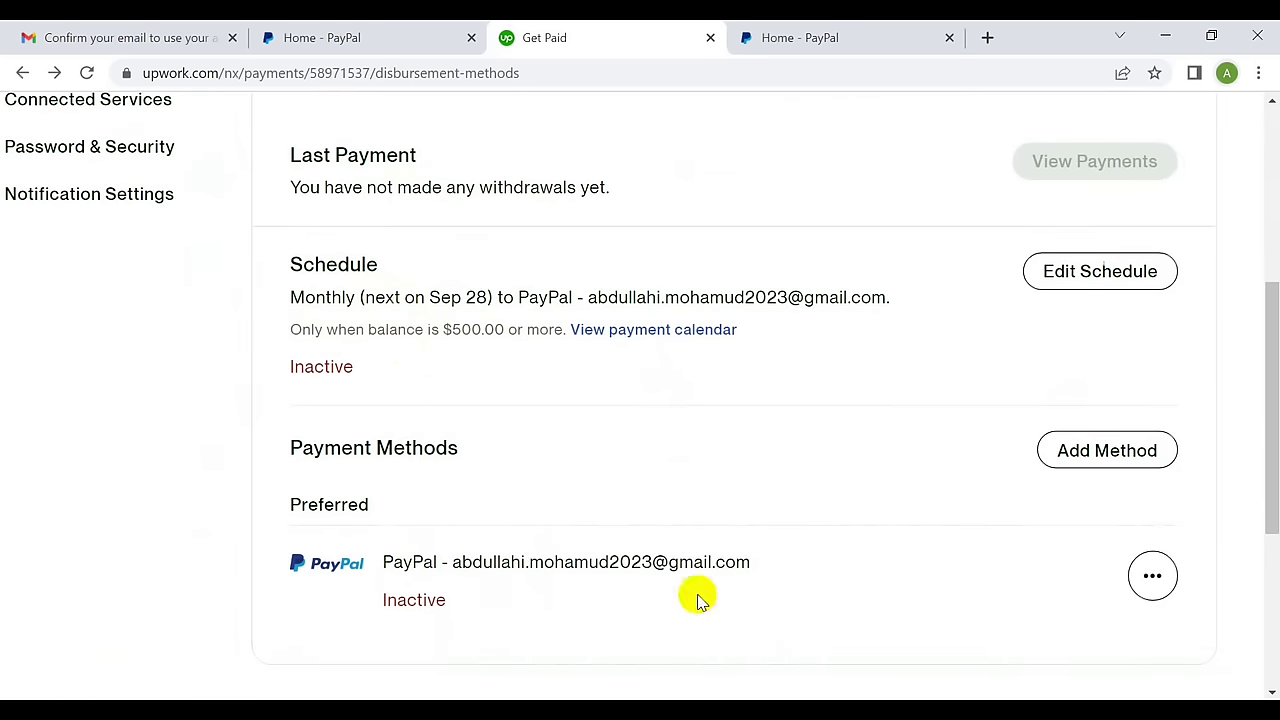
left_click_drag(480, 451, 270, 455)
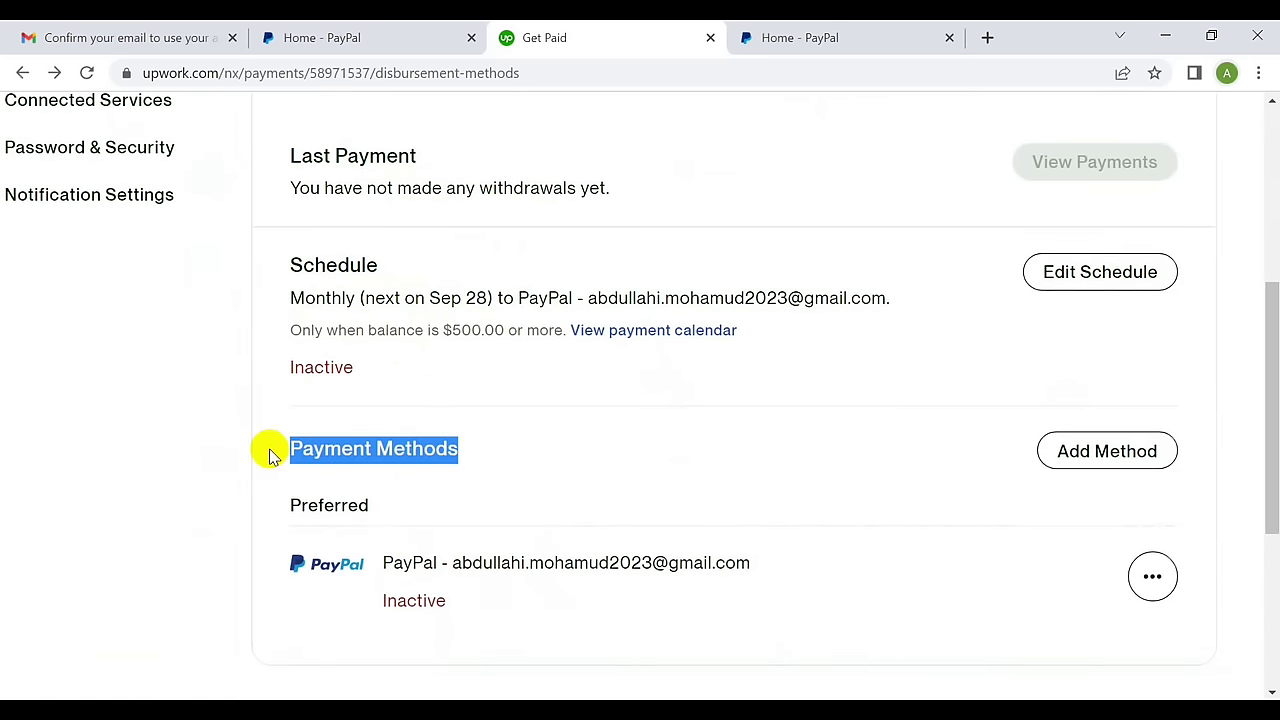
left_click(316, 503)
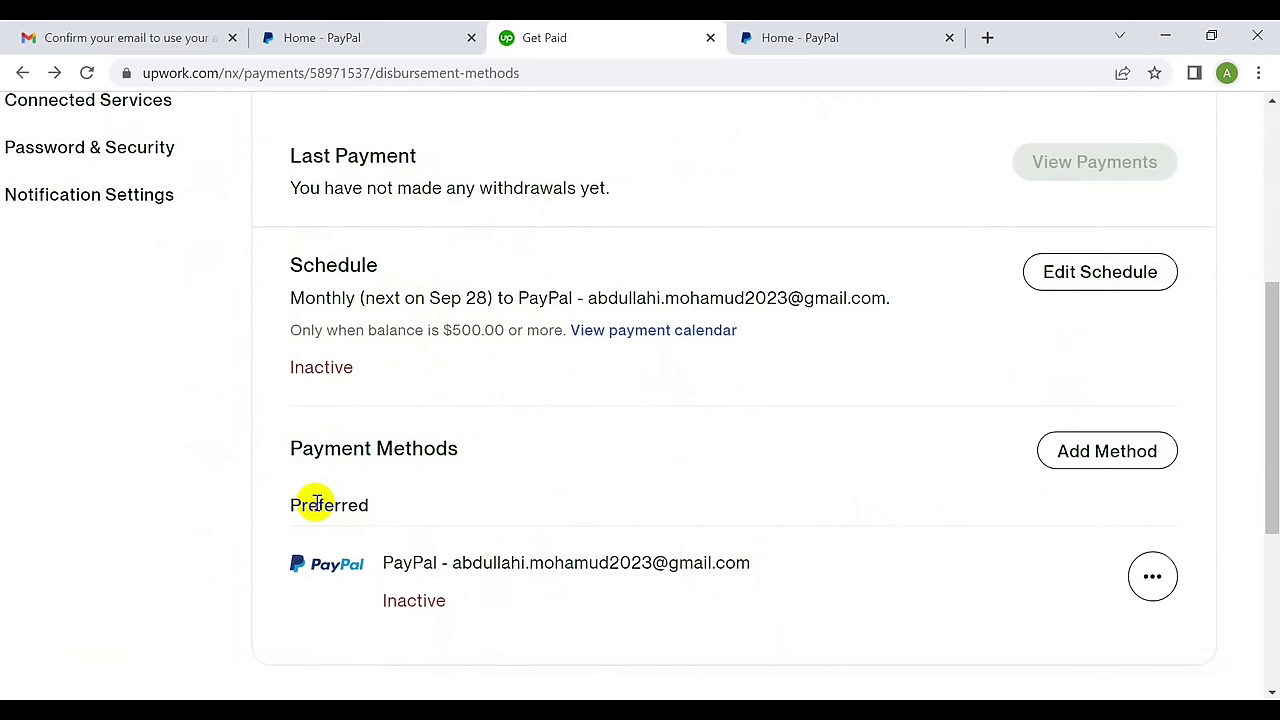
scroll(317, 503, "down", 2, "ctrl")
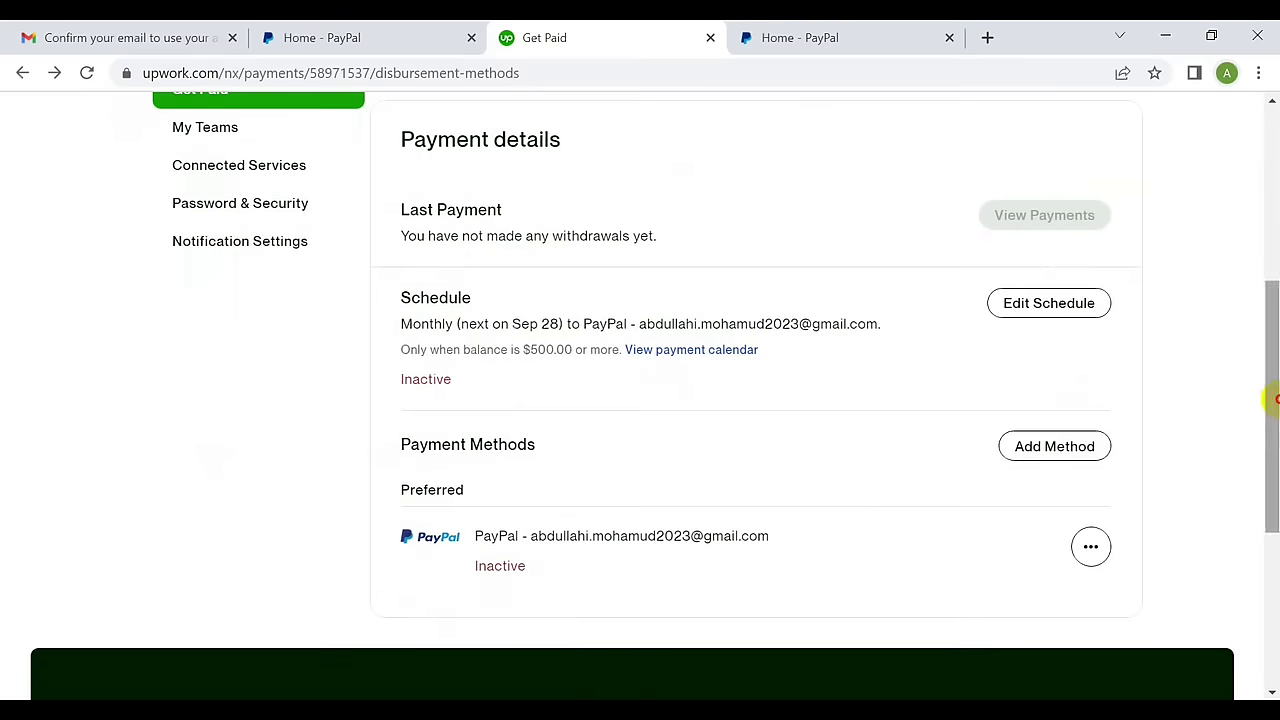
left_click_drag(1269, 397, 1272, 100)
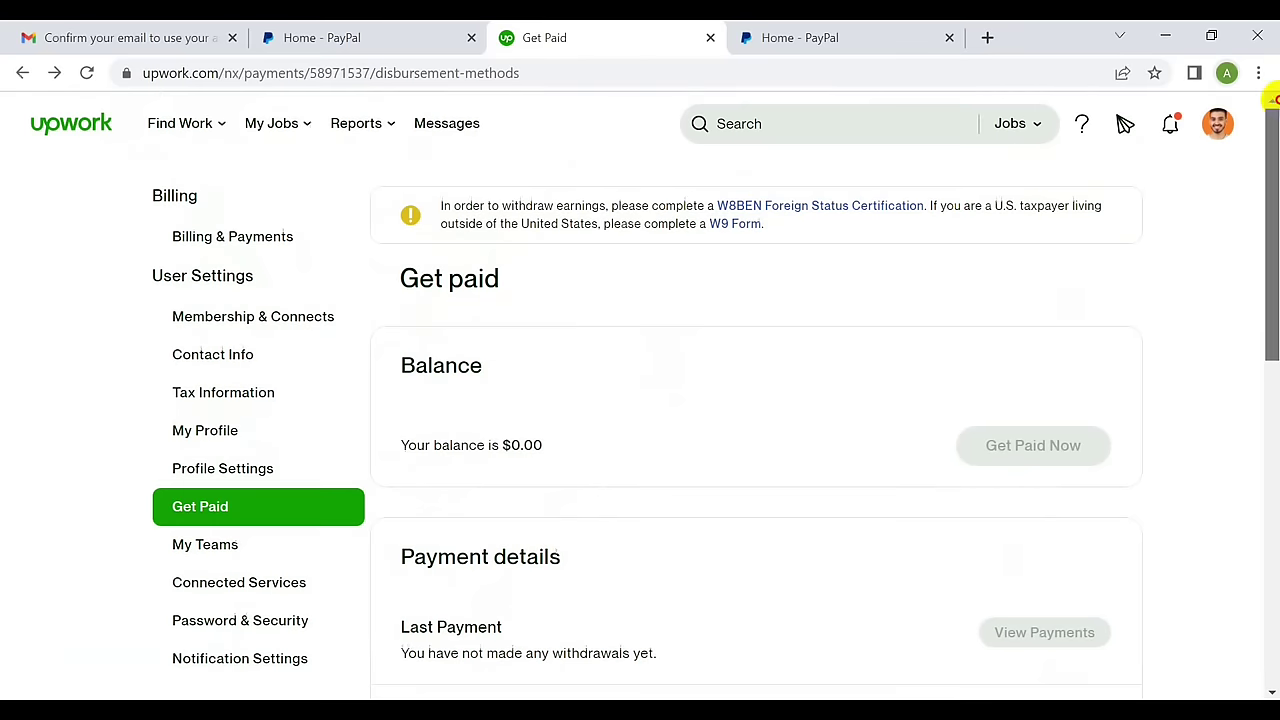
Return to Find Work best matches via the Upwork logo and scroll to the listings.
left_click(99, 133)
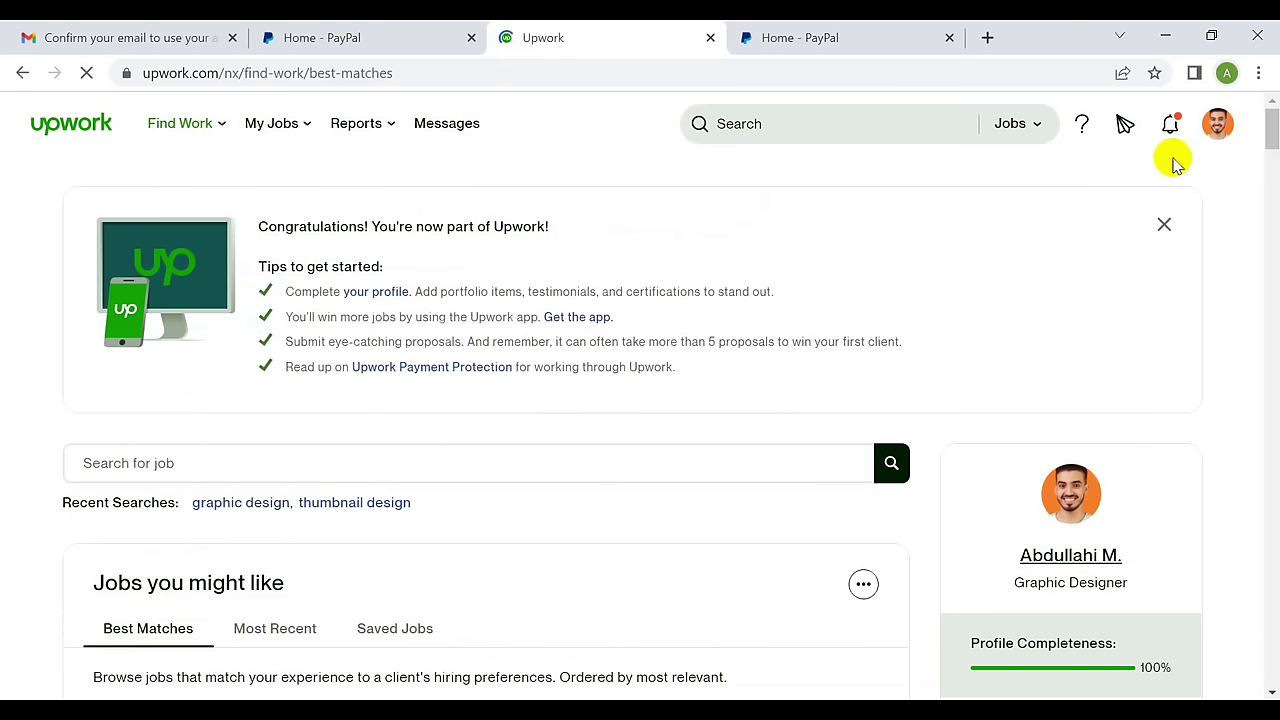
left_click_drag(1270, 128, 1272, 155)
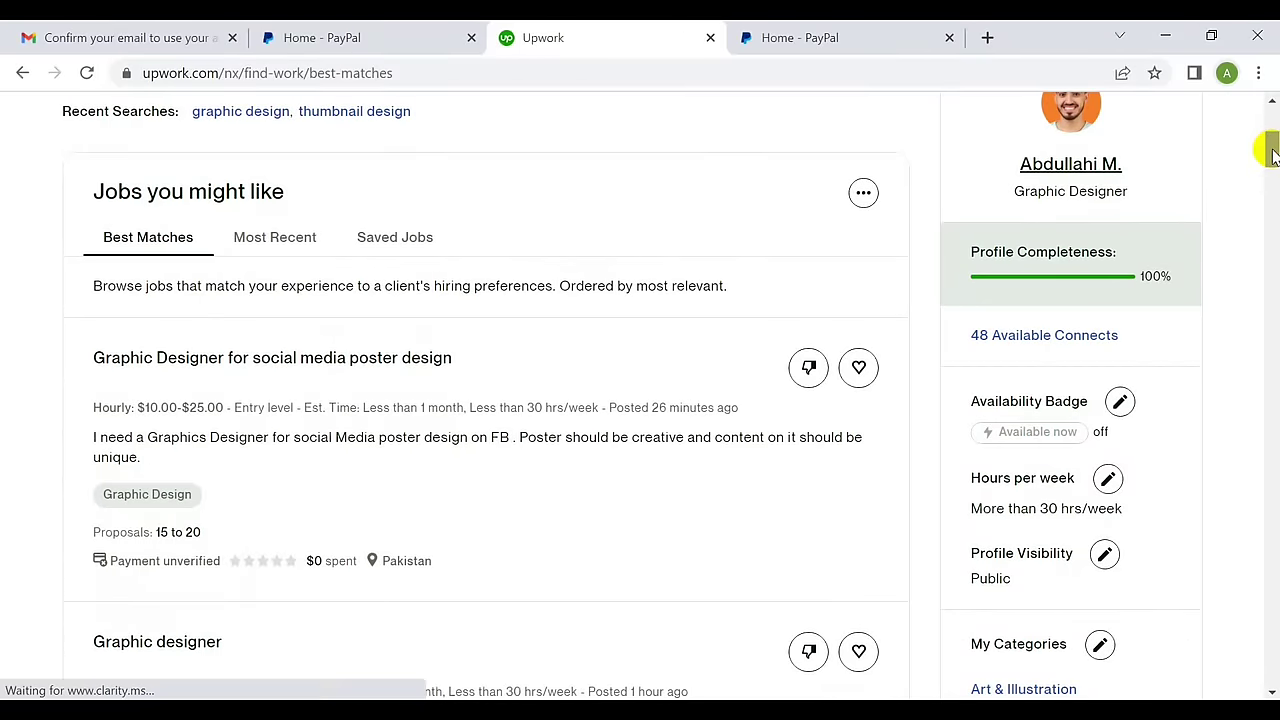